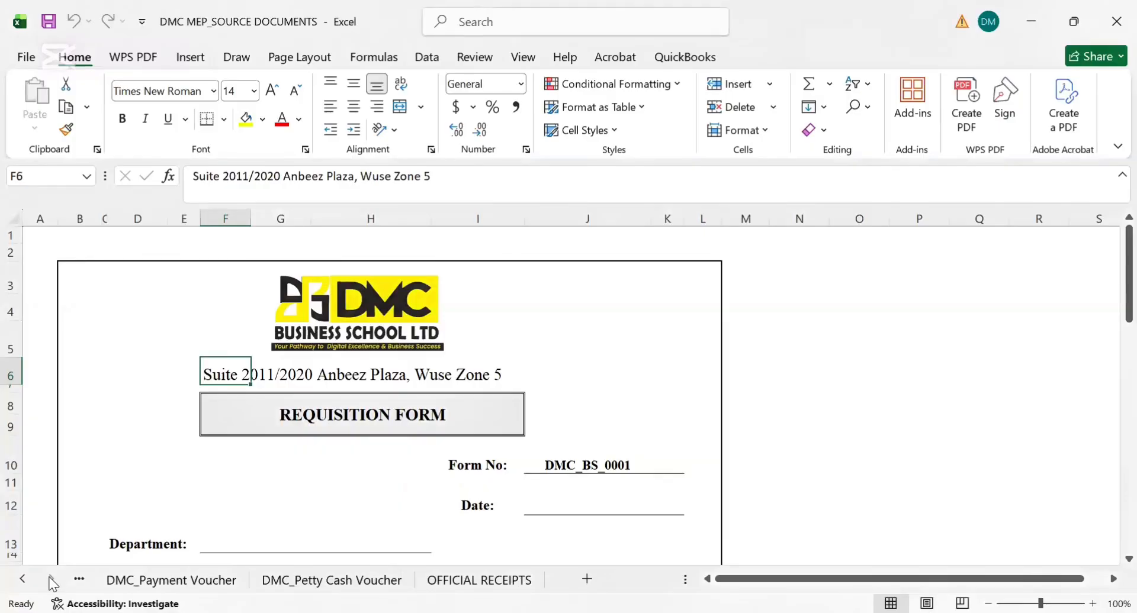
Change the heading in cell A2 of the BASIC DOCUMENTS sheet to "BRIEF ACCOUNTING SOURCE DOCUMENTS"
click(141, 581)
click(76, 580)
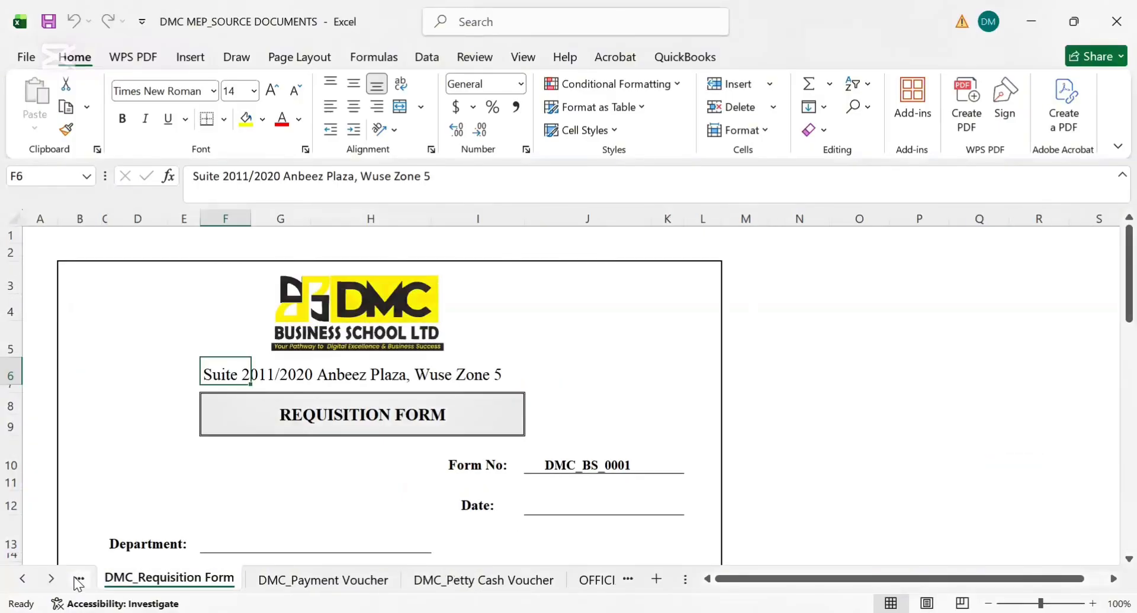
click(78, 581)
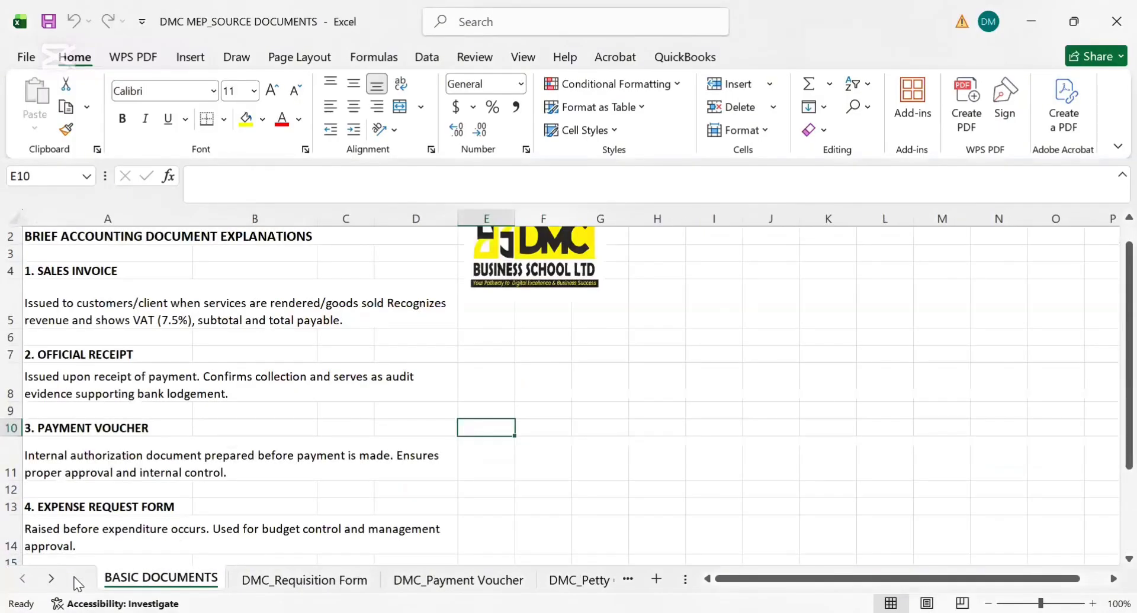
click(73, 238)
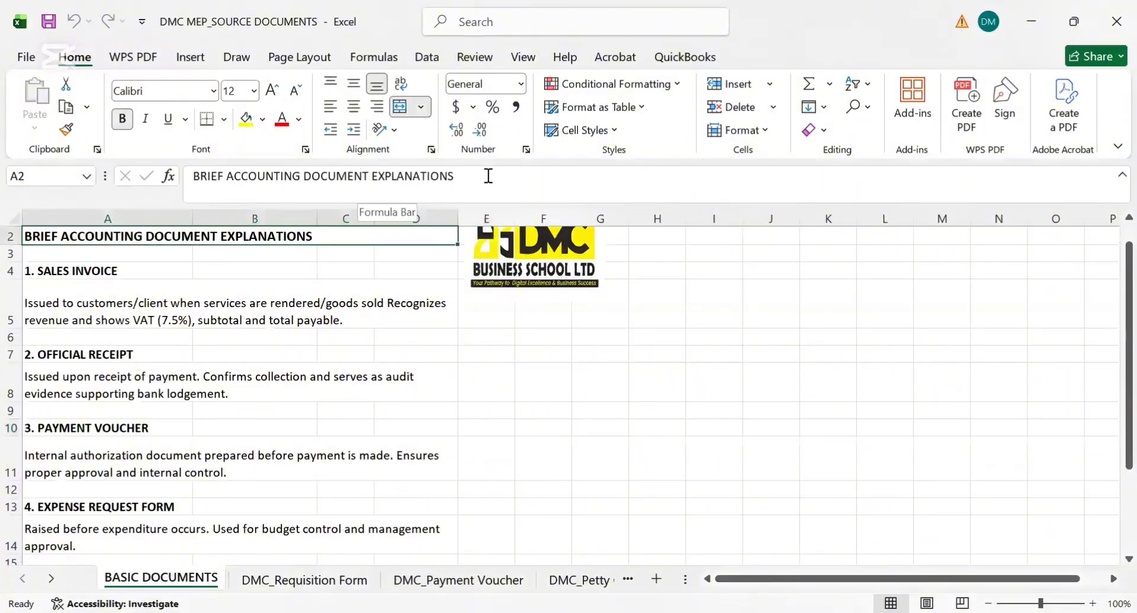
drag(478, 175, 304, 182)
text(SOUR)
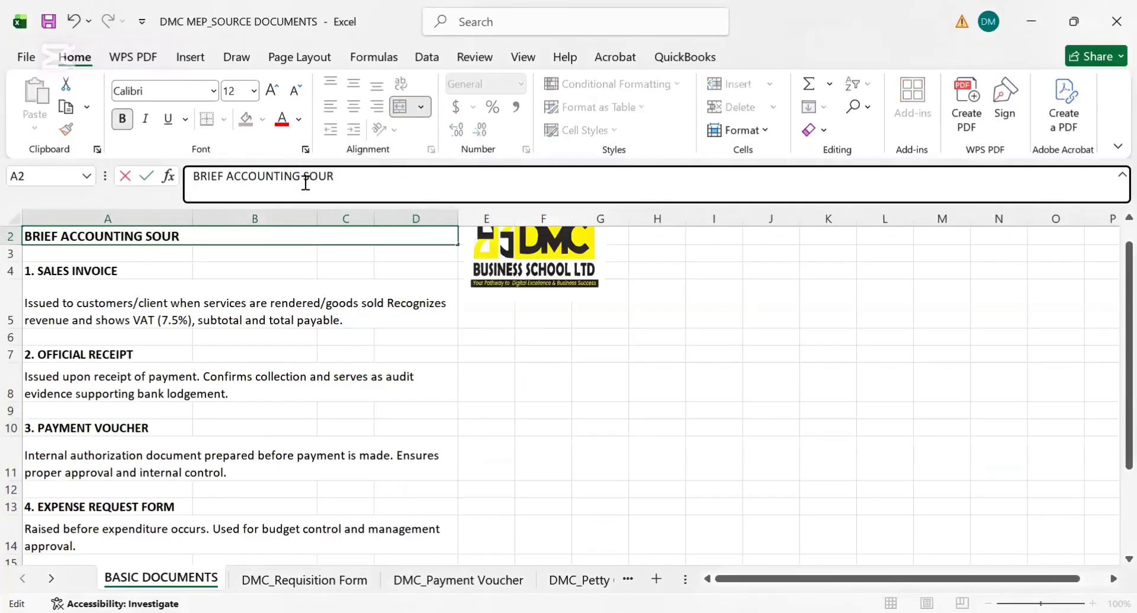
text(CE DOCUMN)
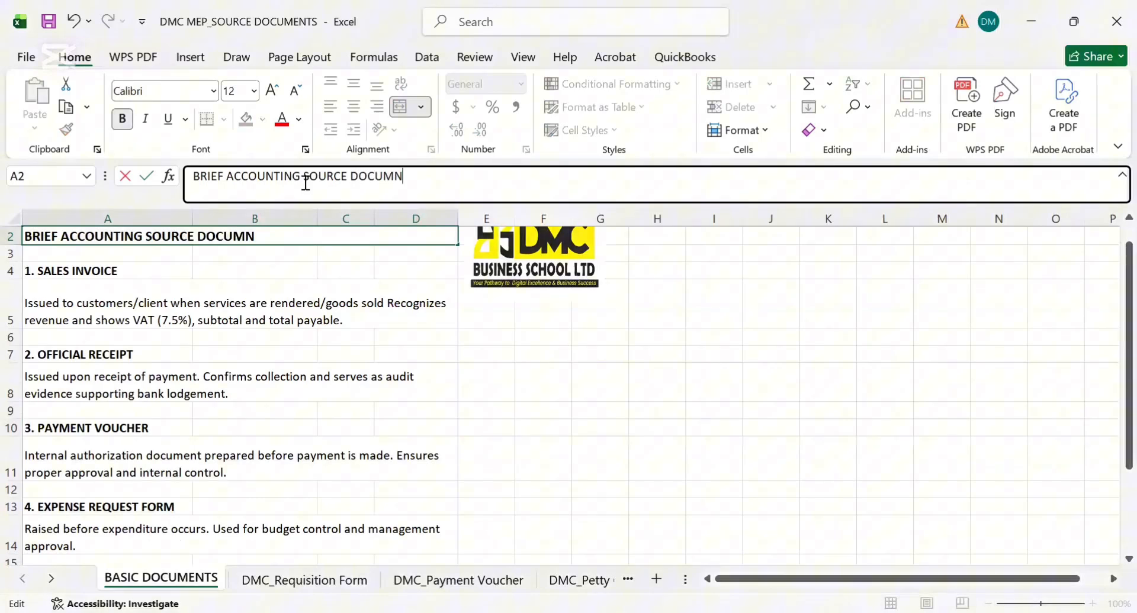
key(BackSpace)
text(ENTS)
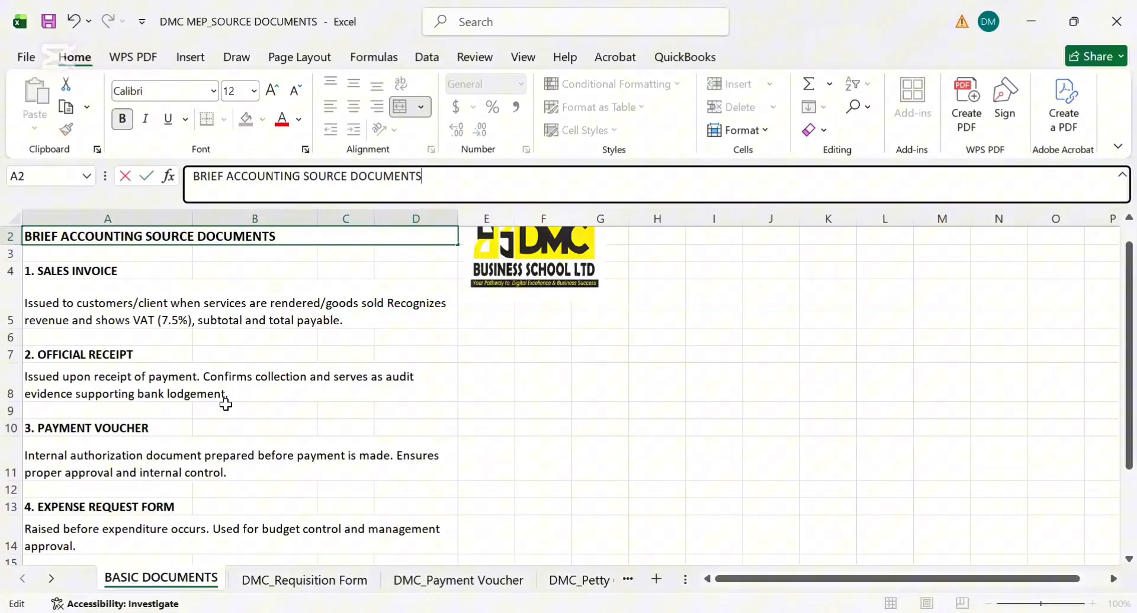
click(259, 405)
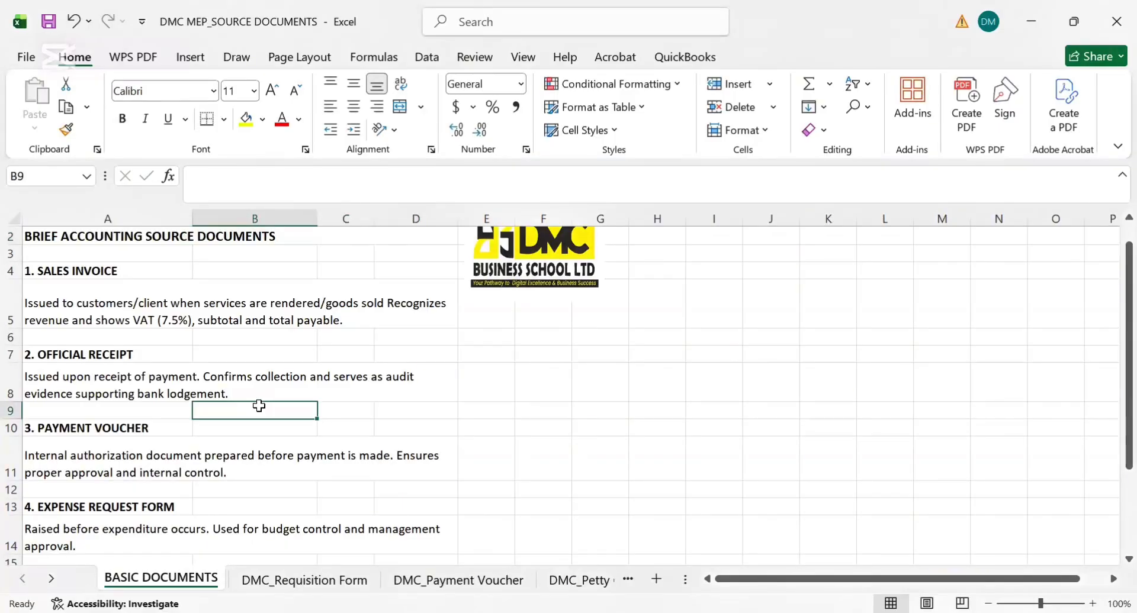
Zoom the BASIC DOCUMENTS sheet to 180% with its title rows and the Sales Invoice explanation in view
key(alt+Tab)
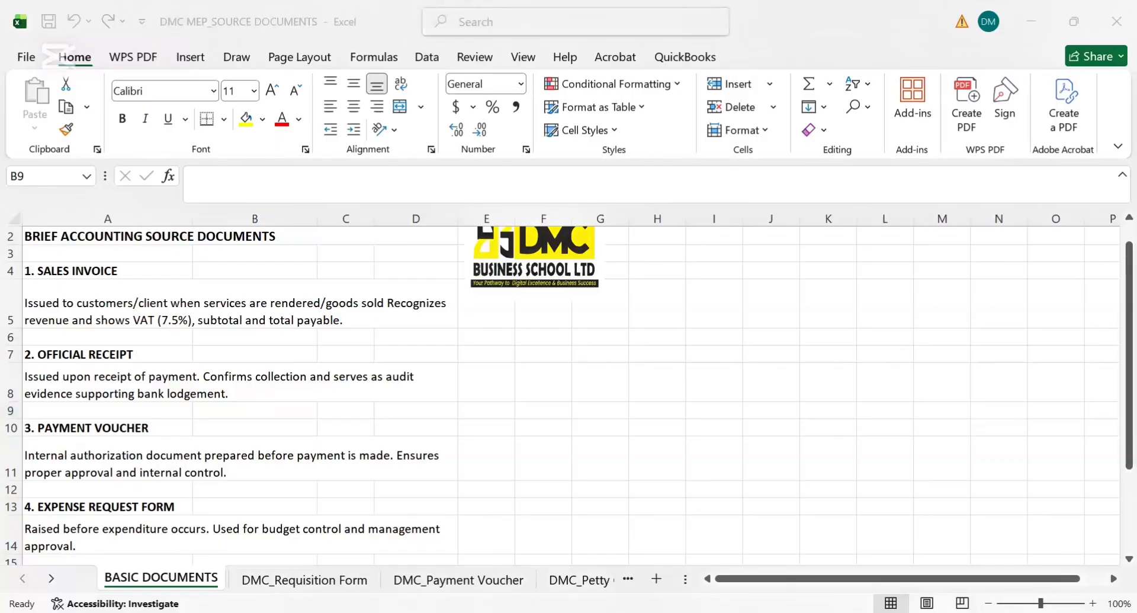
key(alt+Tab)
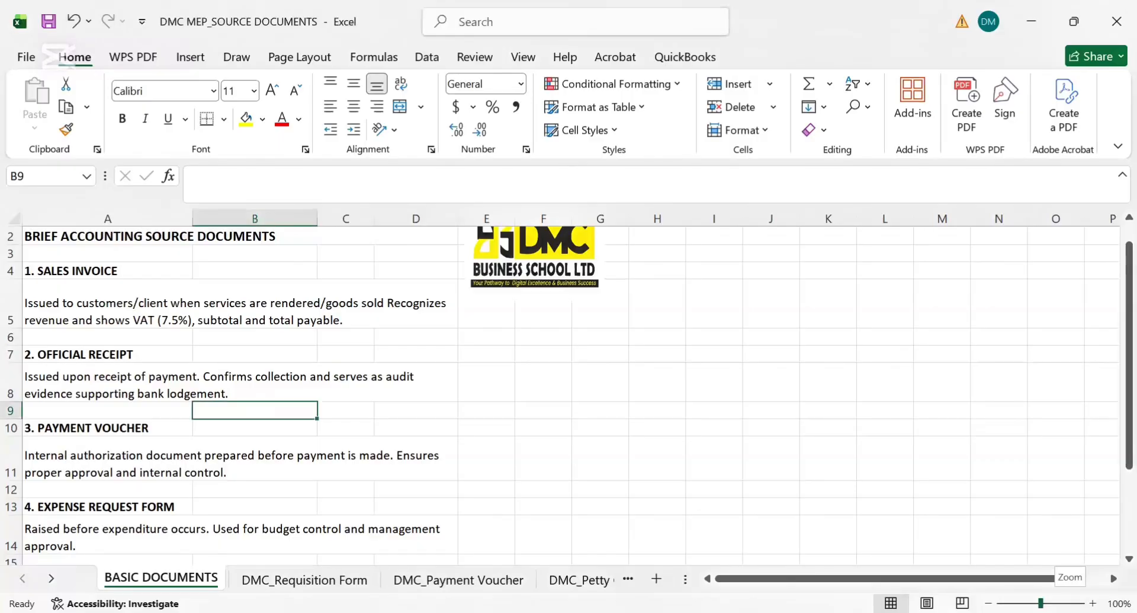
drag(1040, 604, 1048, 604)
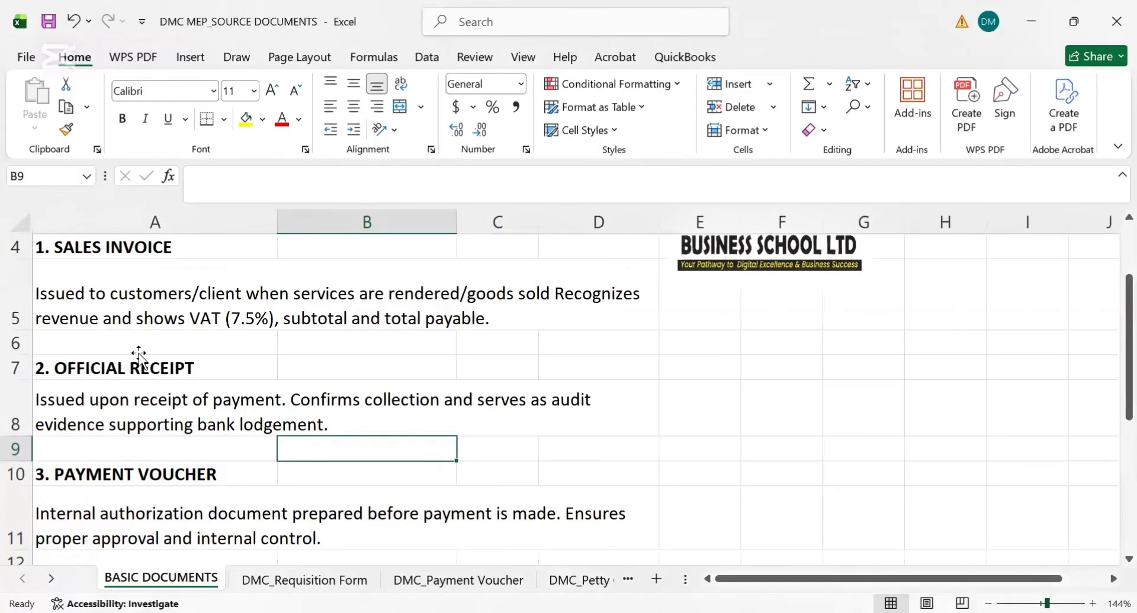
click(138, 354)
key(Up)
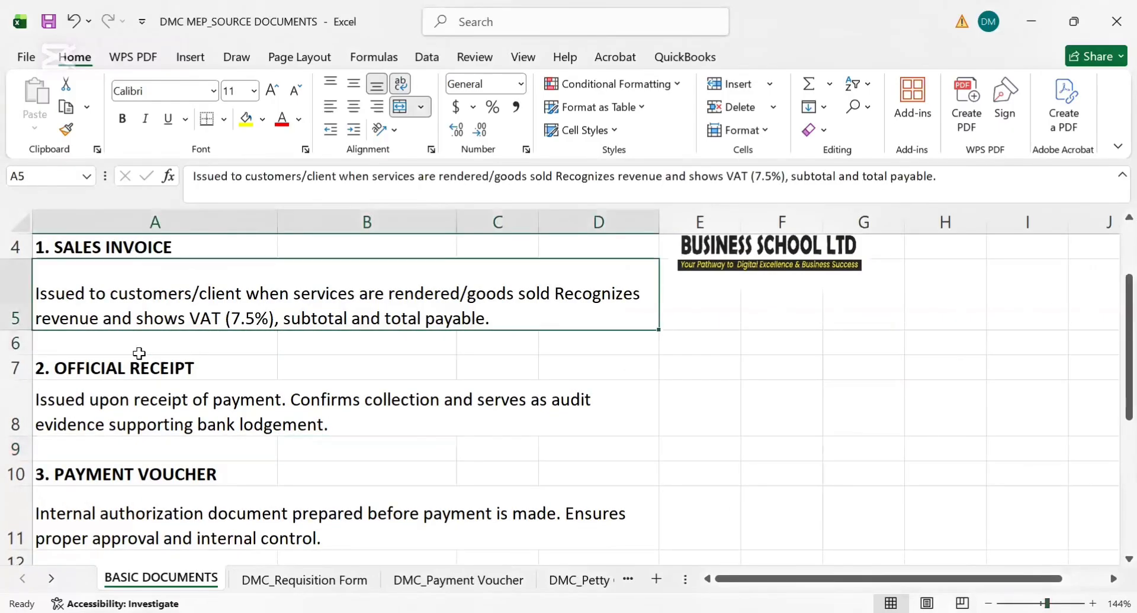
key(ctrl+Home)
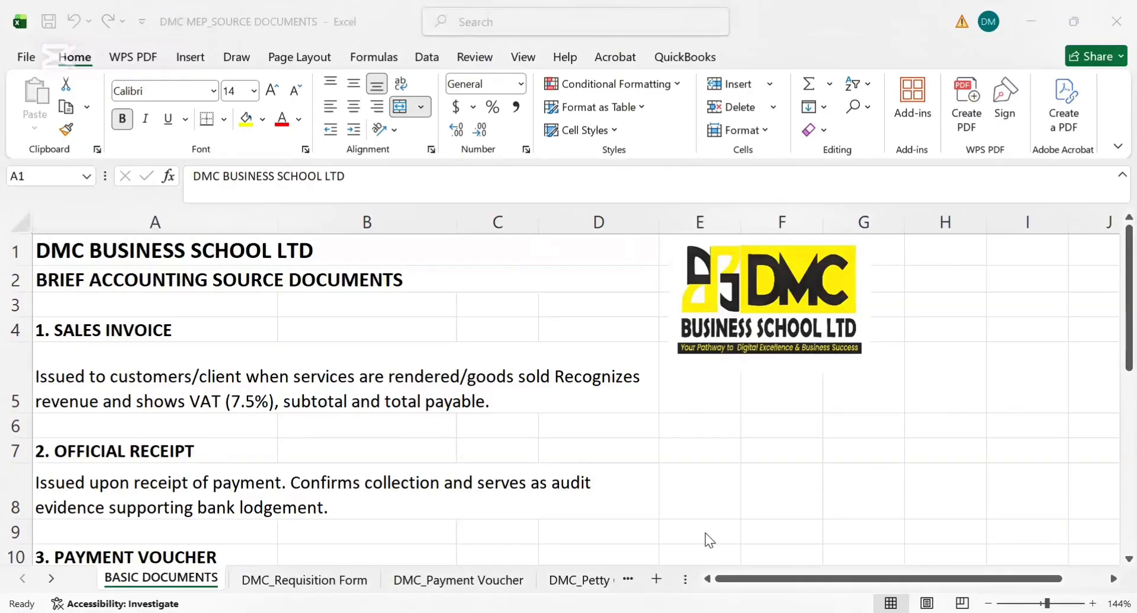
click(159, 319)
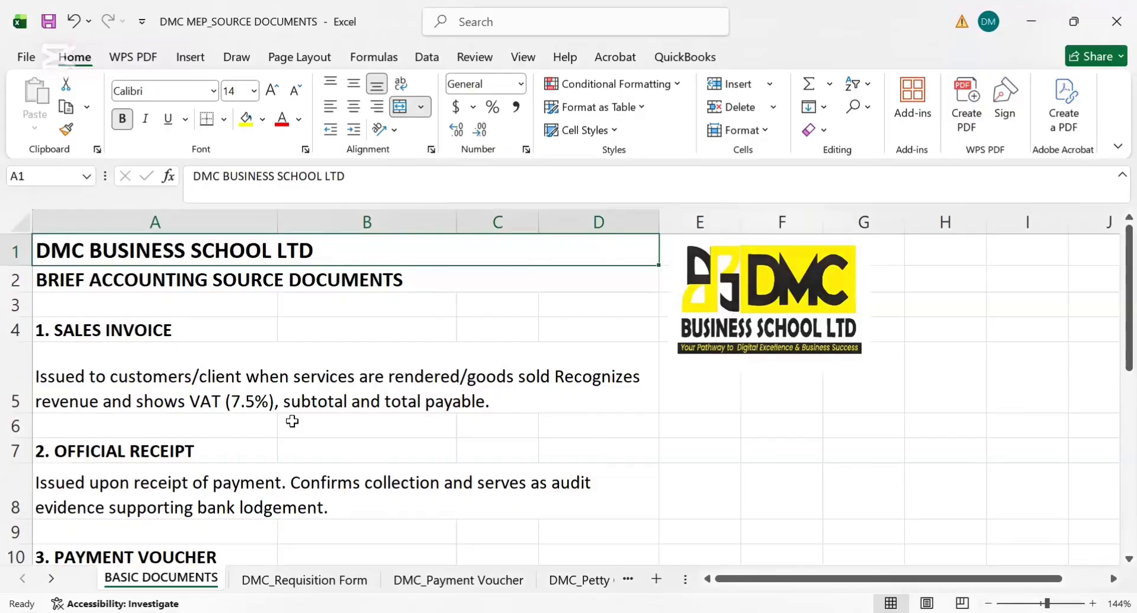
click(275, 395)
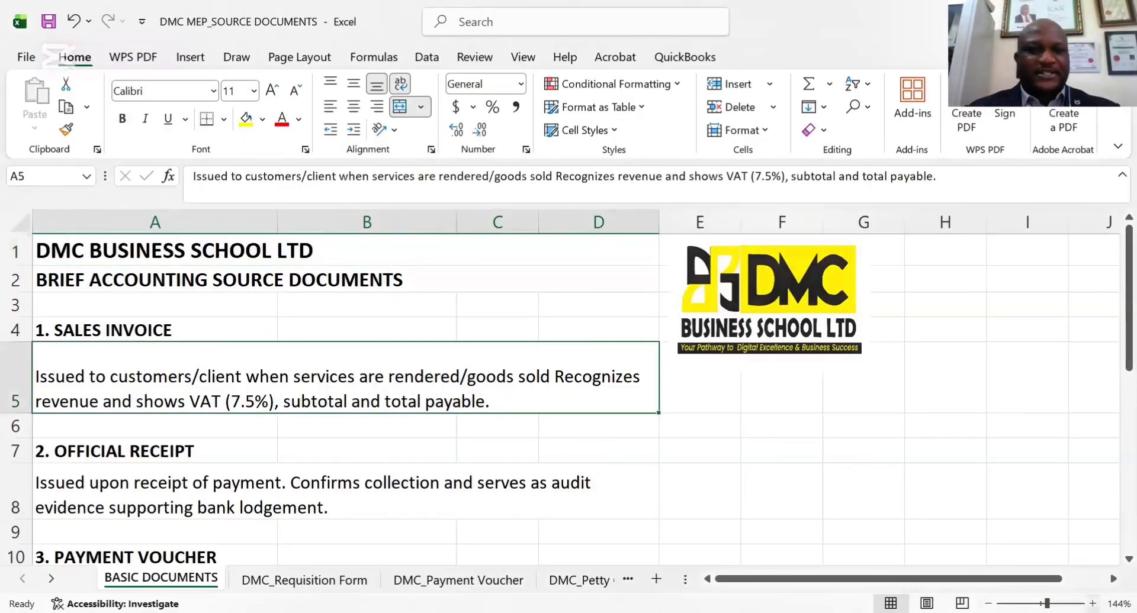
scroll(568, 385, up, 3)
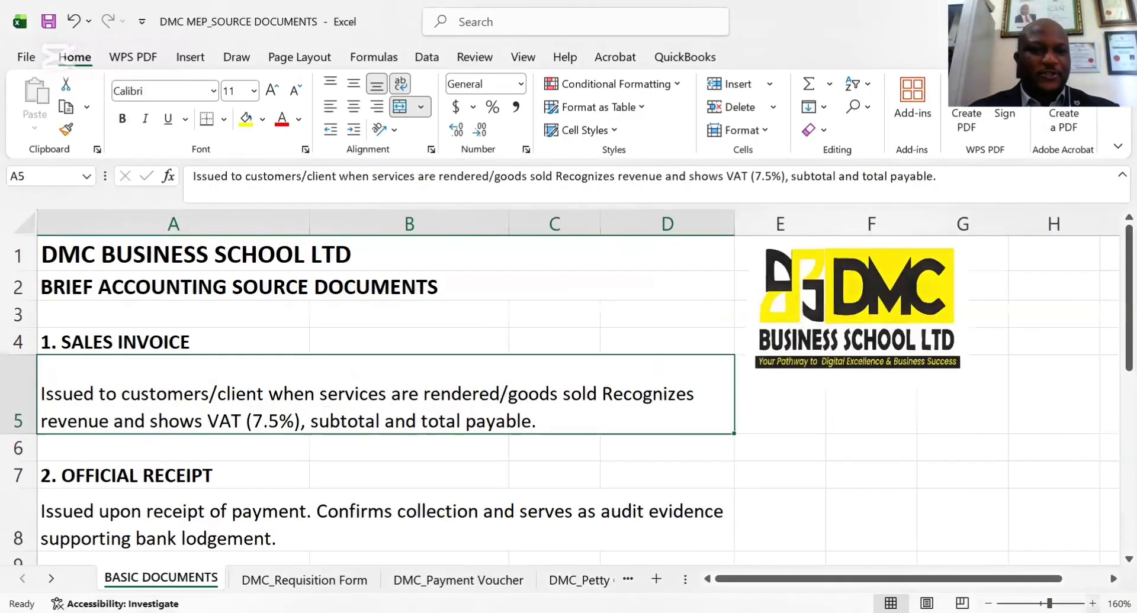
scroll(267, 323, up, 1)
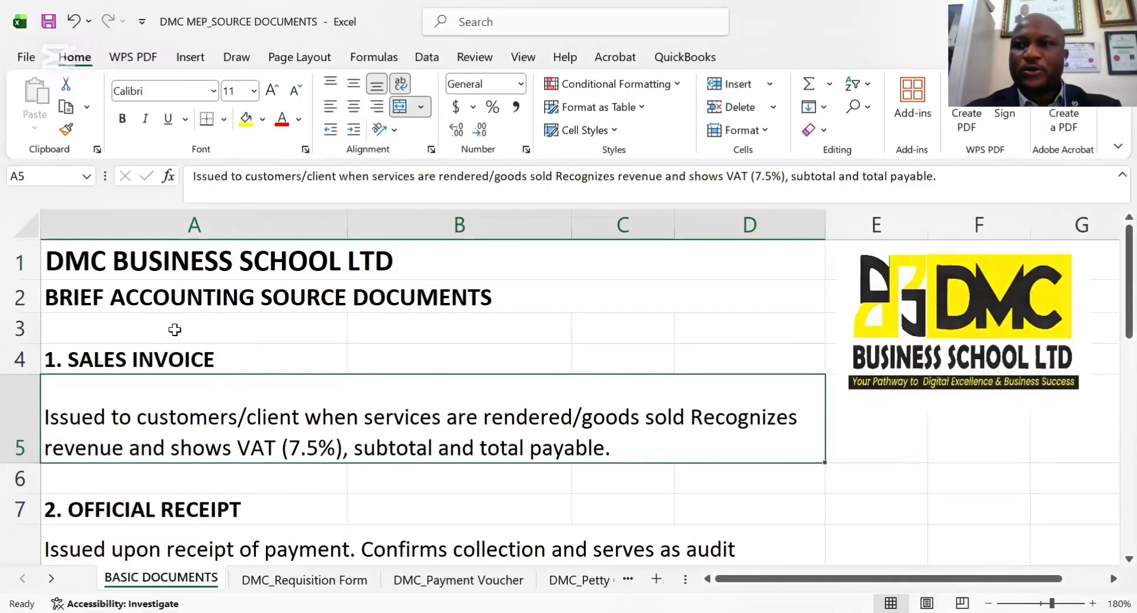
key(alt+Tab)
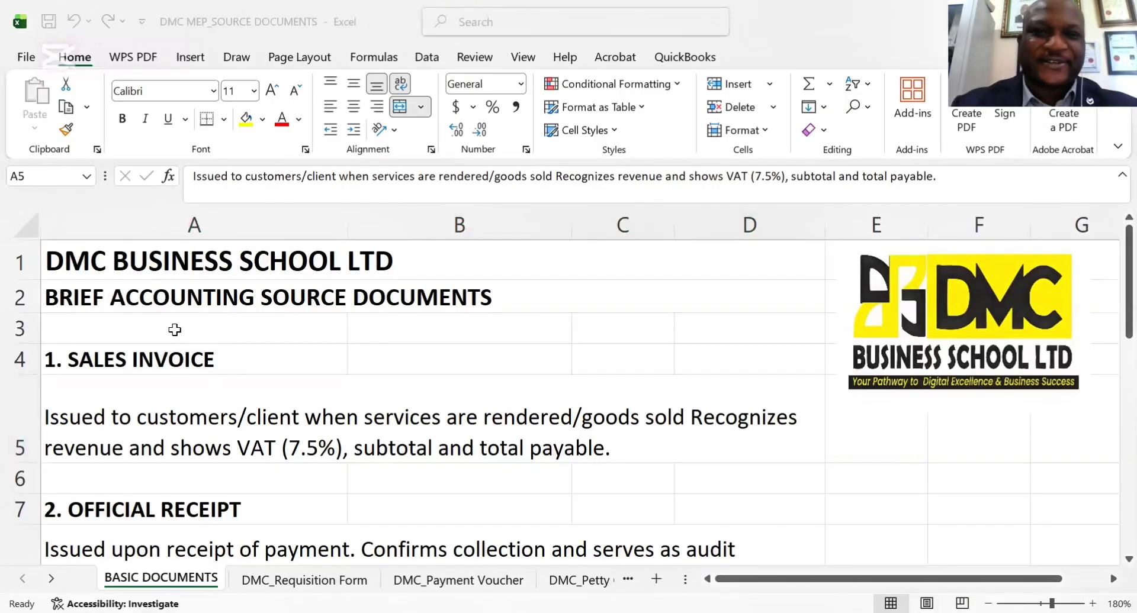
click(194, 359)
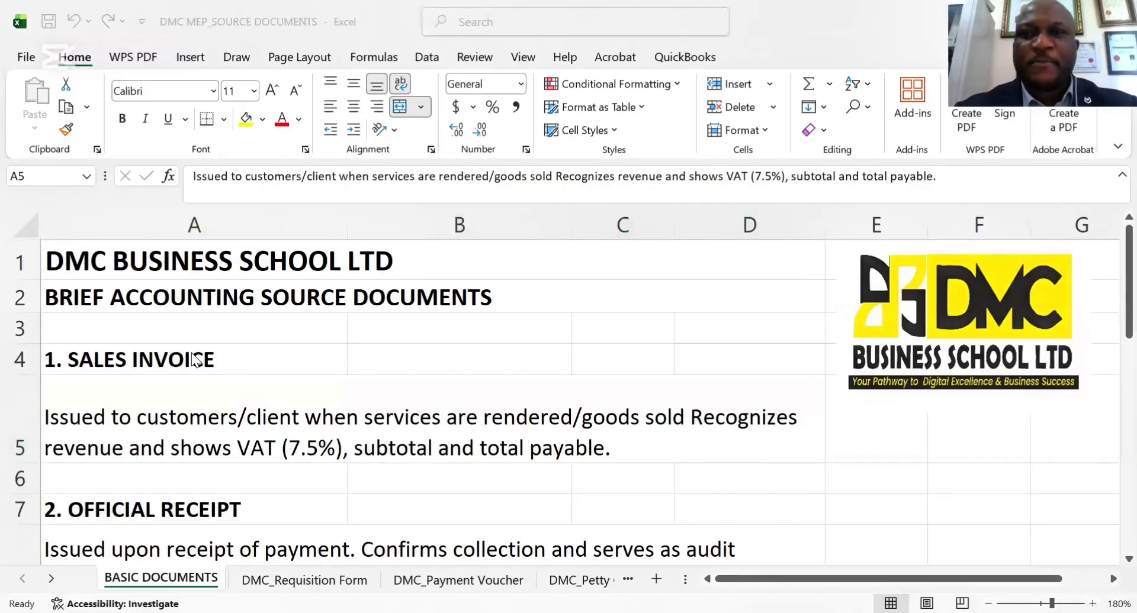
click(478, 272)
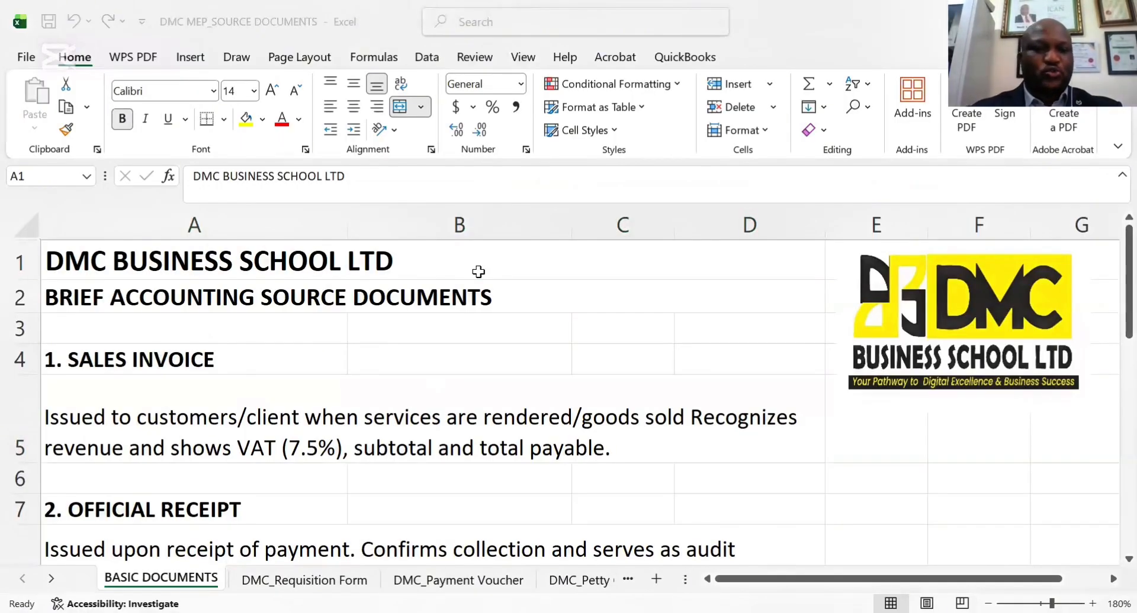
click(190, 427)
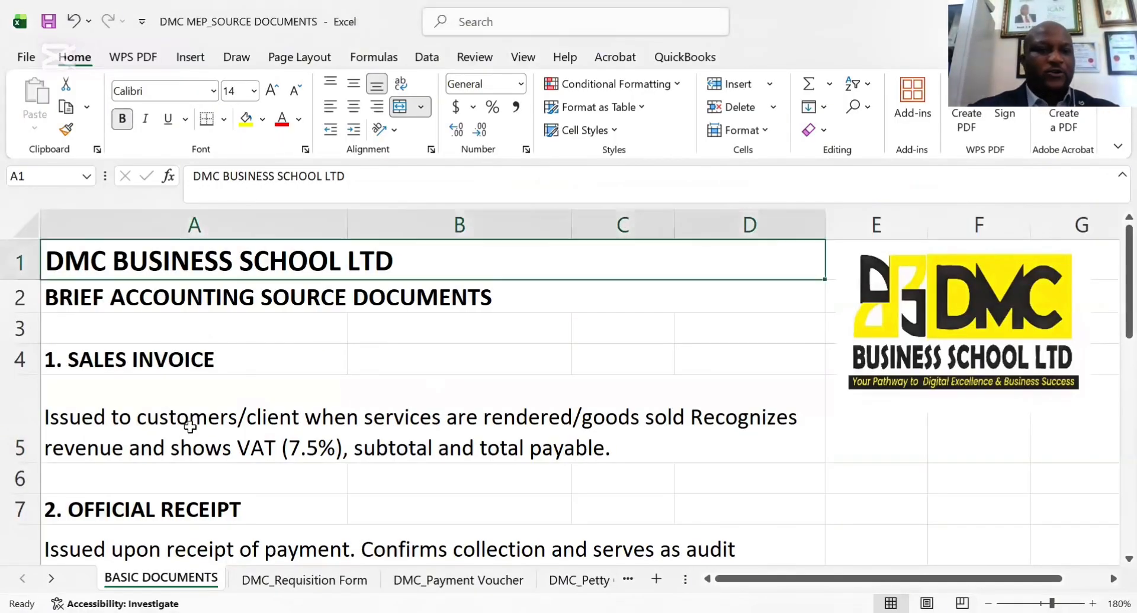
click(189, 427)
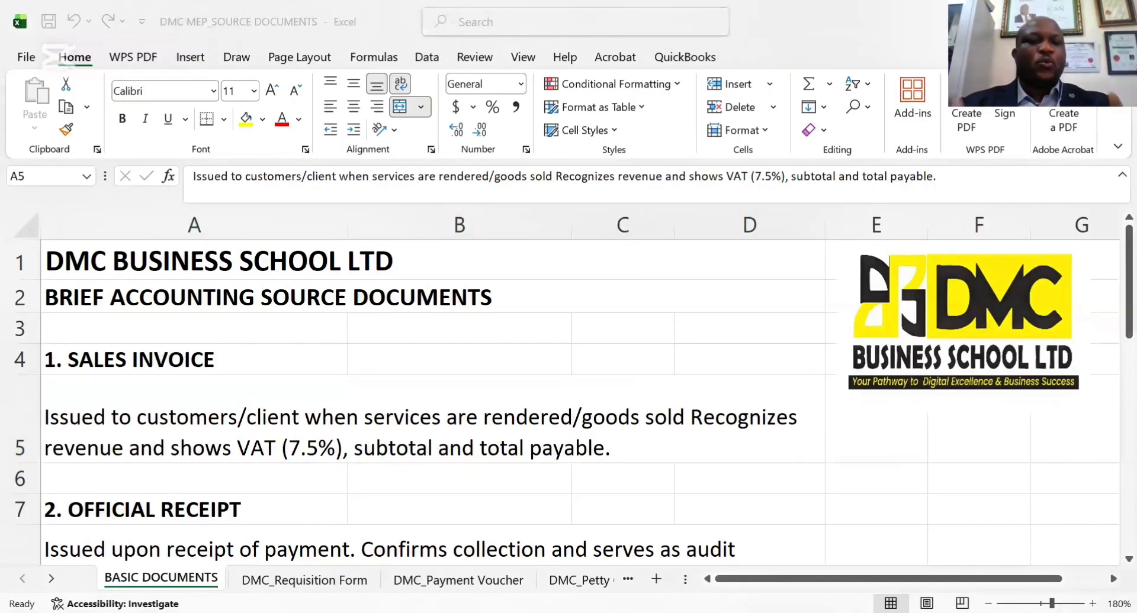
click(322, 354)
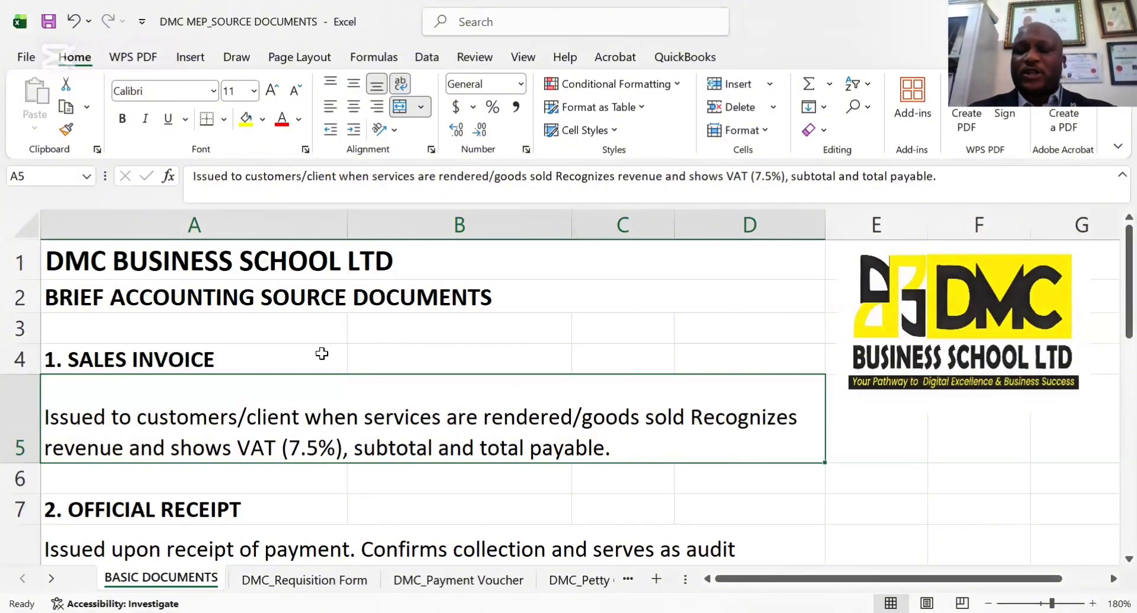
Examine the Sales Invoice entry and its explanation in rows 4 and 5, along with the neighbouring Official Receipt section
key(Down)
key(Down)
key(Down)
key(Down)
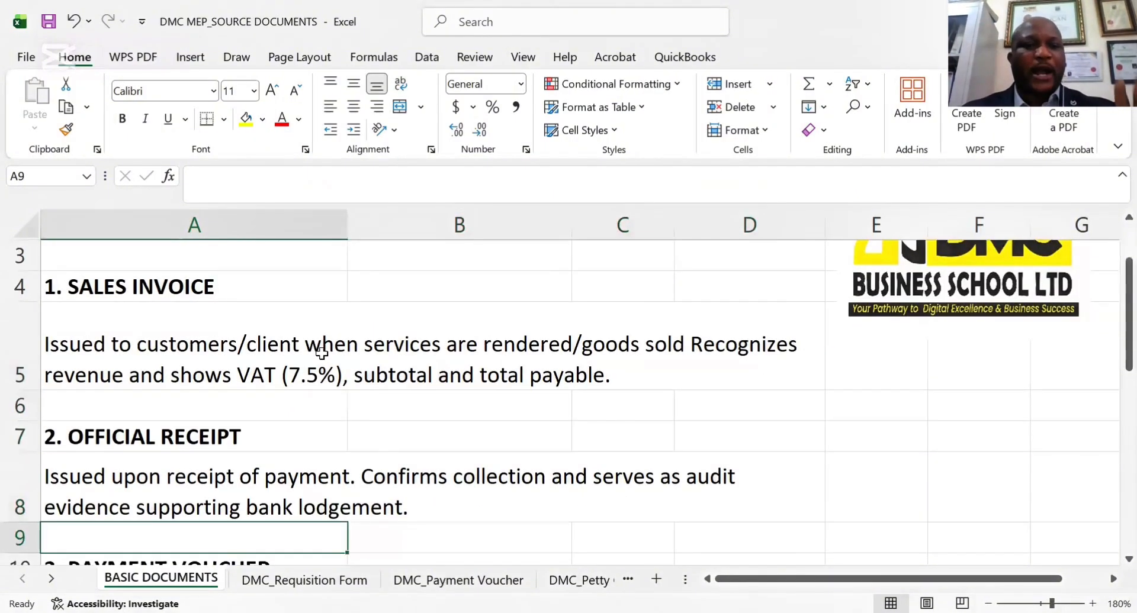
key(Up)
key(Up)
key(Up)
key(Up)
key(Up)
key(Up)
key(Up)
key(Up)
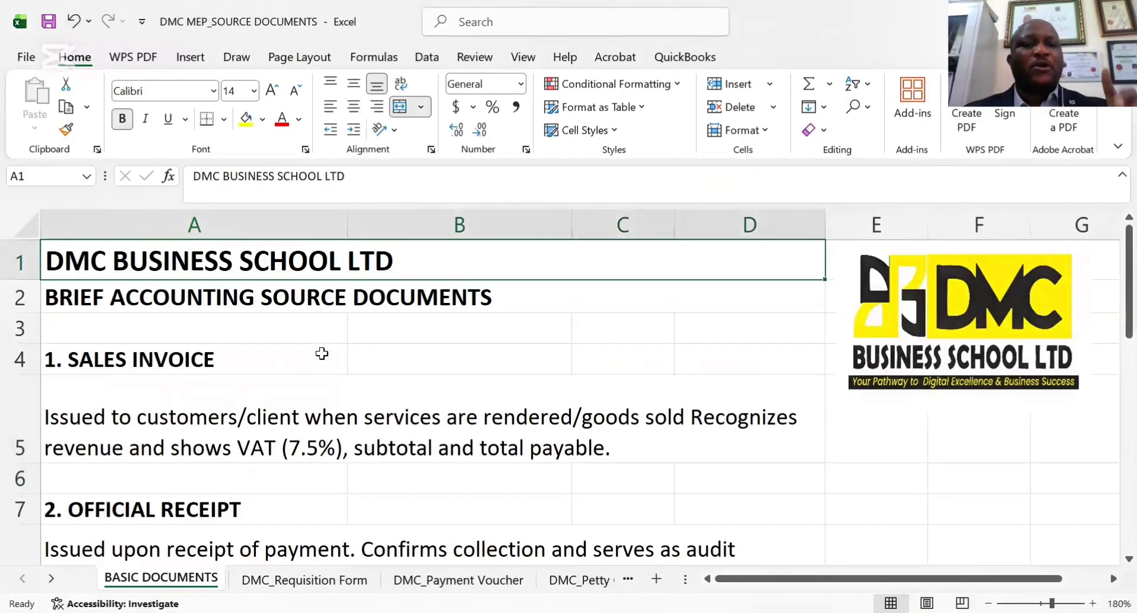
key(Down)
key(Down)
key(Down)
key(Down)
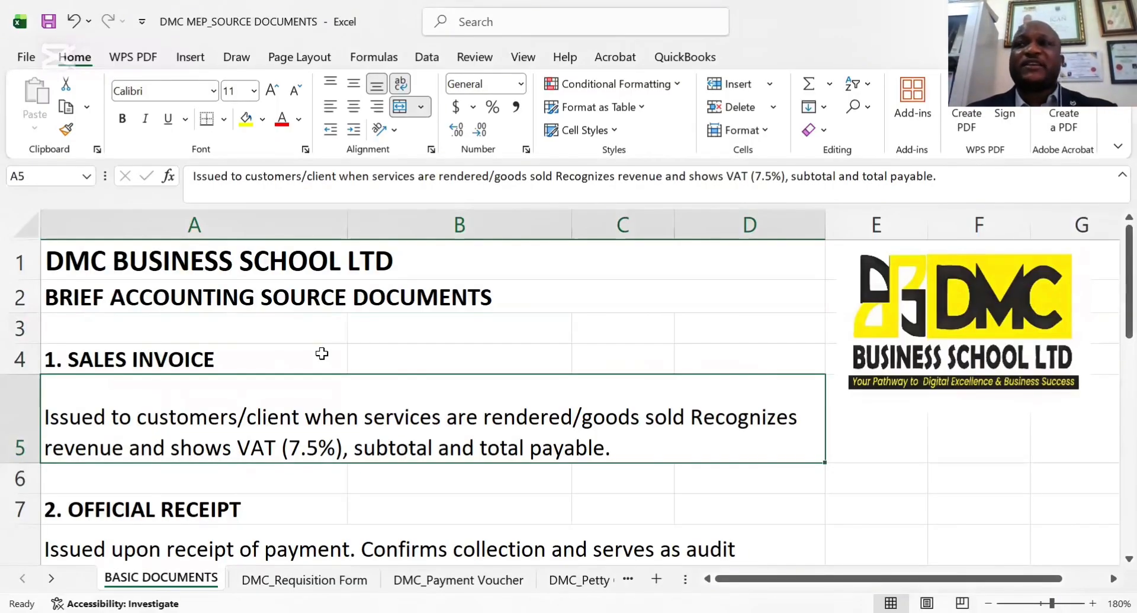
key(Down)
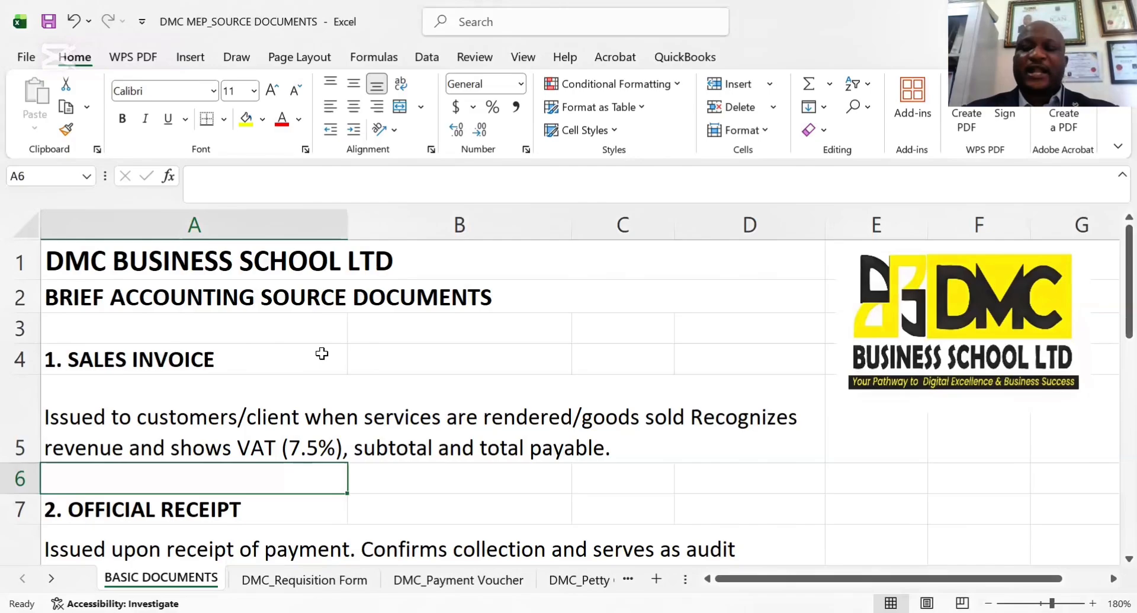
key(Down)
key(Down)
key(Down)
key(Up)
key(Up)
key(Up)
key(Up)
key(Up)
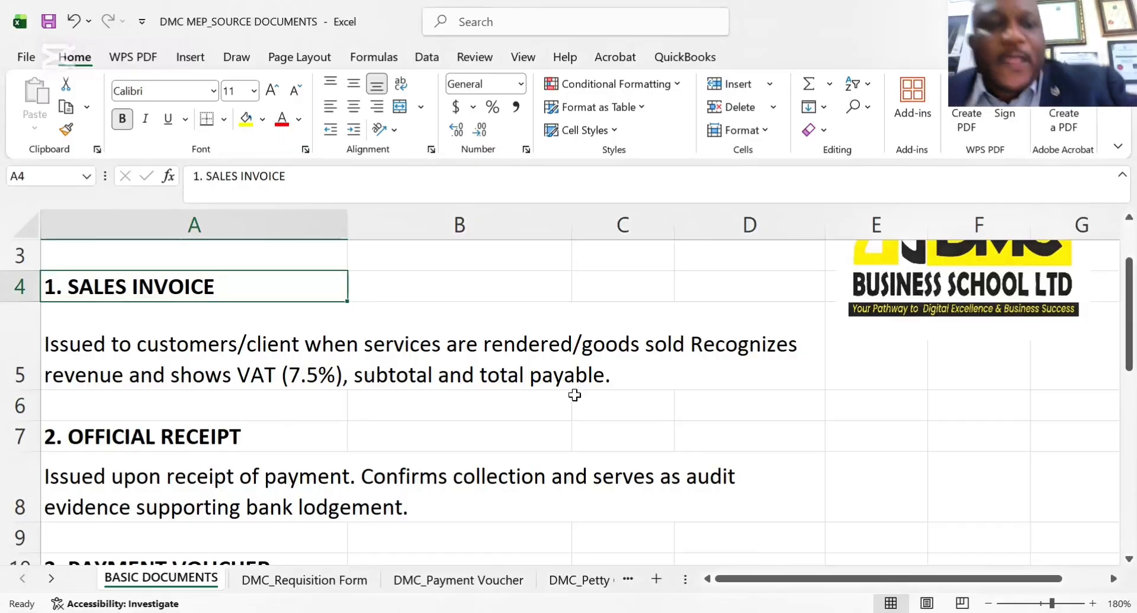
Read the Official Receipt explanation in row 8 and compare it with the Payment Voucher entry below it
click(146, 434)
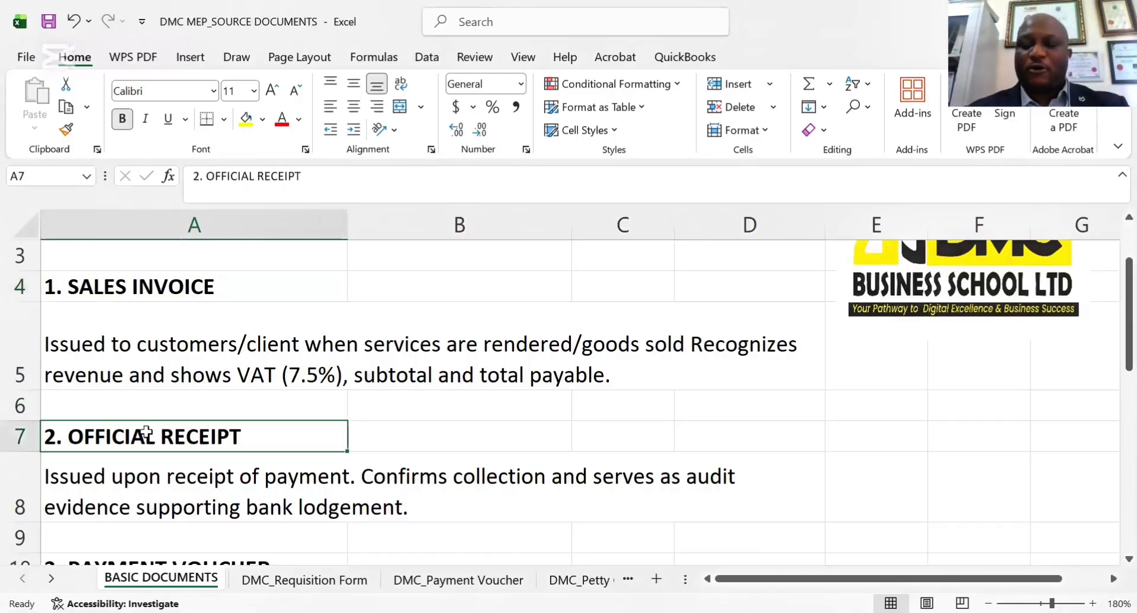
key(Down)
key(Down)
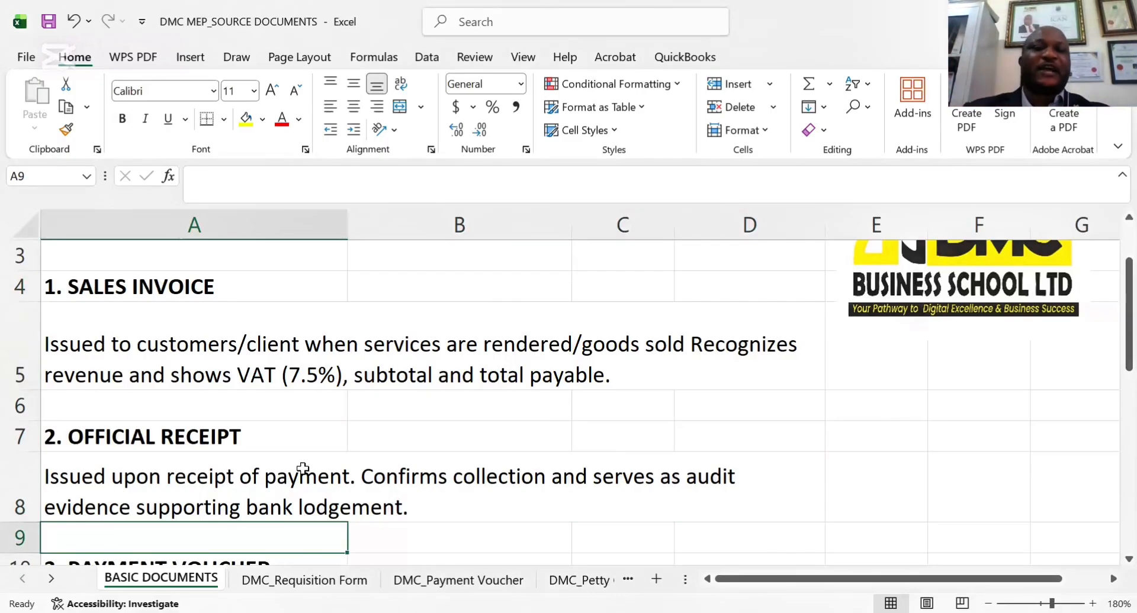
key(Down)
key(Down)
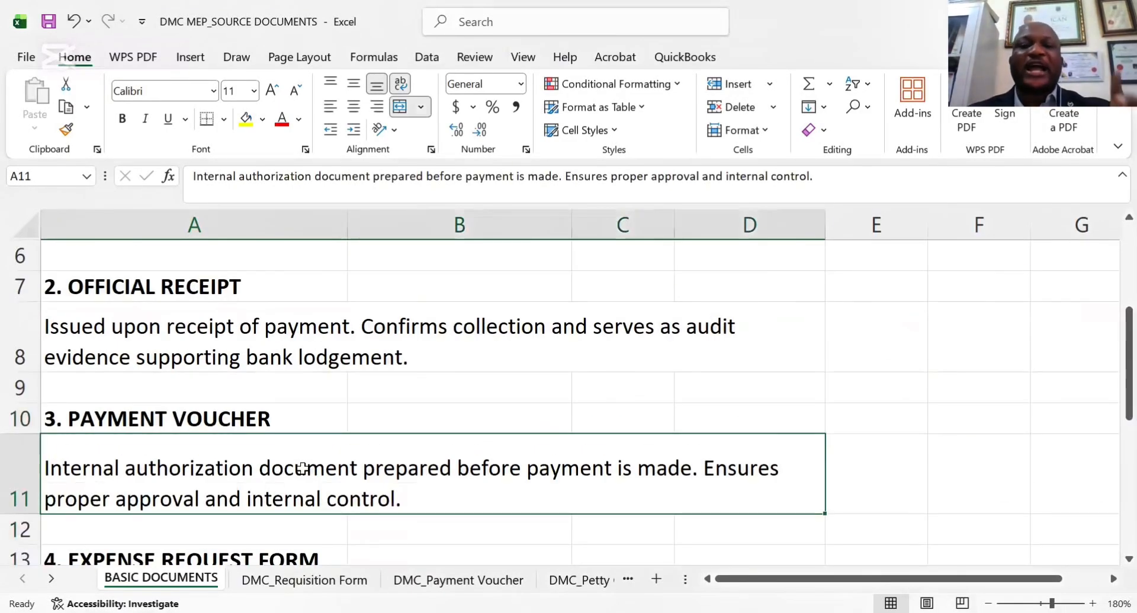
key(Up)
key(Up)
key(Up)
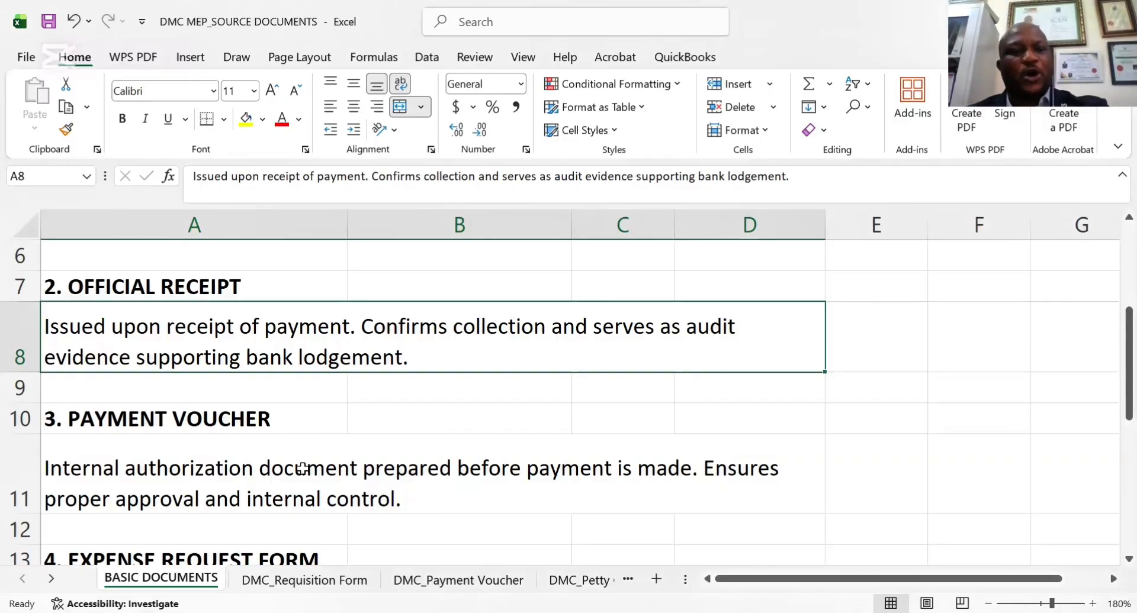
Review the Payment Voucher and Expense Request Form explanations, and return to the Sales Invoice and Official Receipt entries
key(Down)
key(Down)
key(Down)
key(Down)
key(Down)
key(Down)
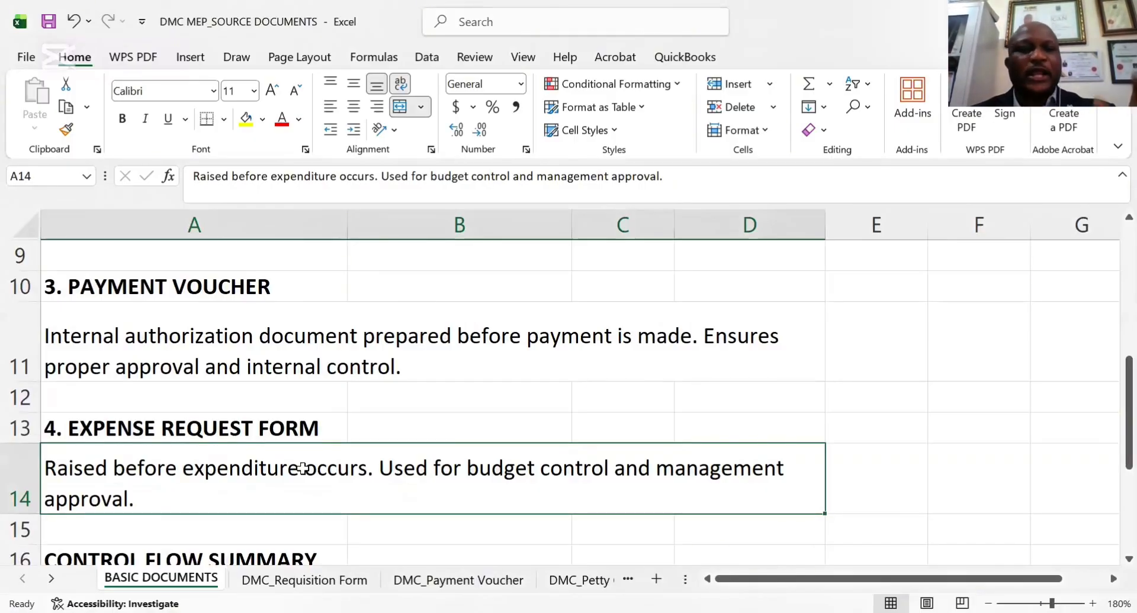
key(Up)
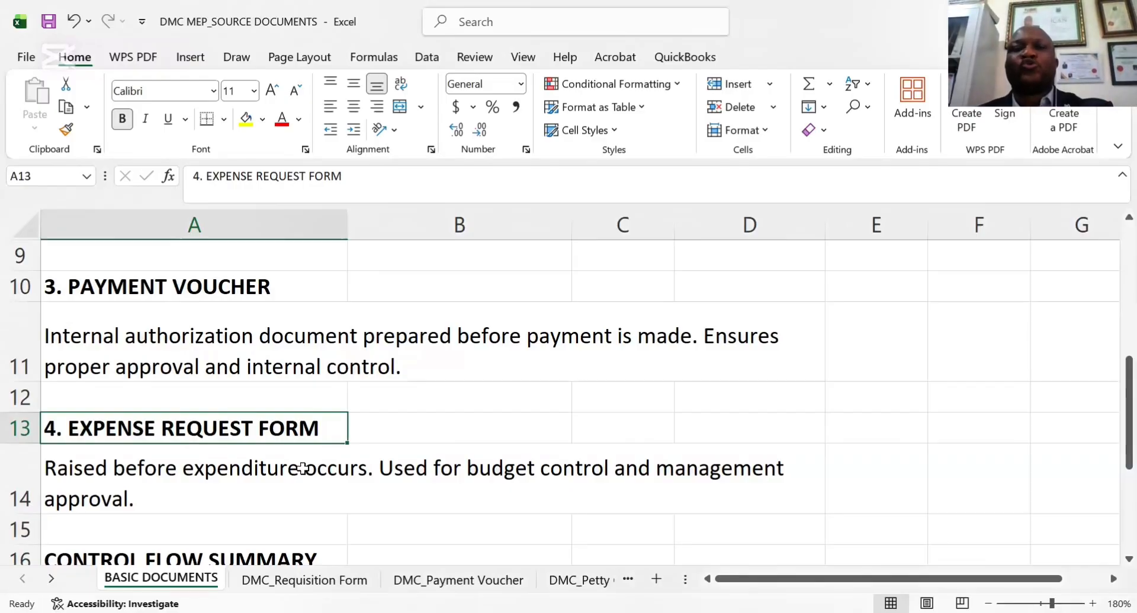
key(Up)
key(Up)
key(Up)
key(Up)
key(Up)
key(Up)
key(Up)
key(Up)
key(Up)
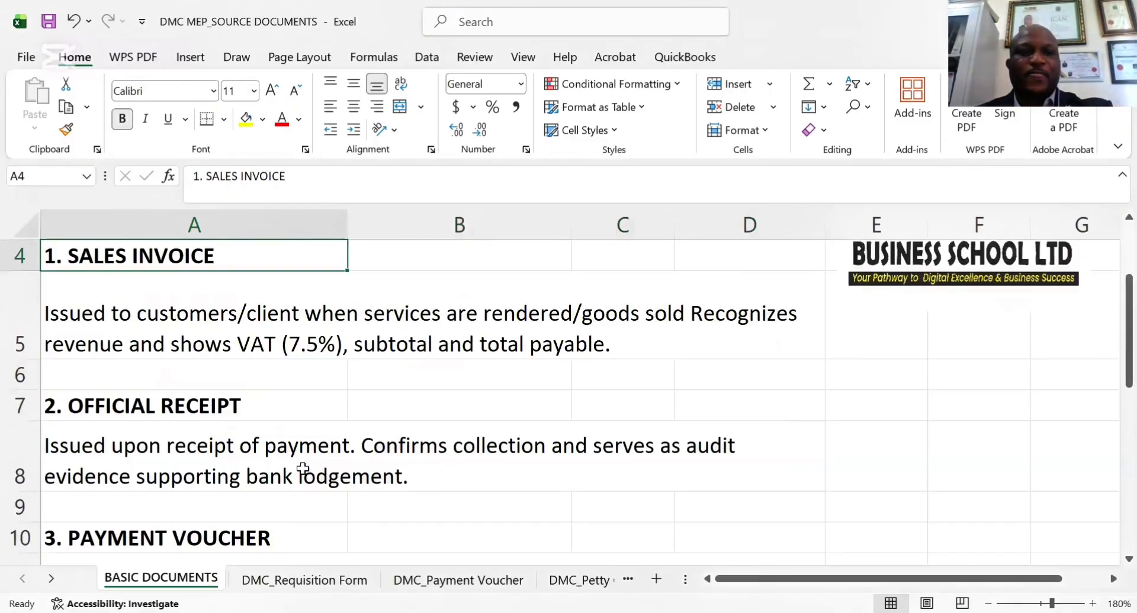
key(Down)
key(Down)
key(Down)
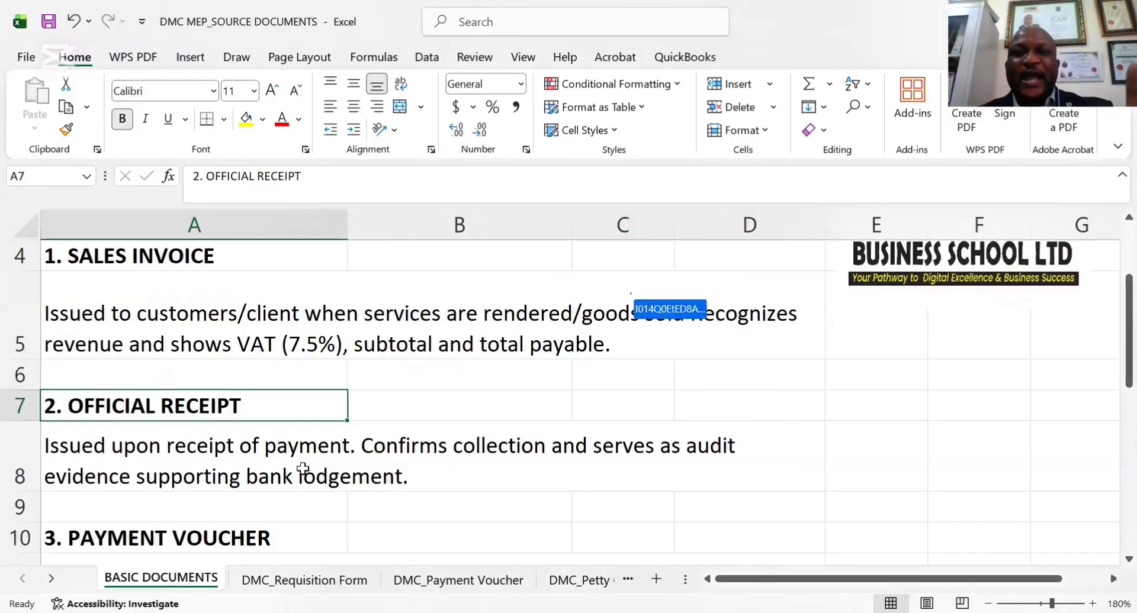
Read through the Payment Voucher, Expense Request Form and Control Flow Summary entries on the BASIC DOCUMENTS sheet, down to row 21
key(Down)
key(Down)
key(Down)
key(Down)
key(Down)
key(Down)
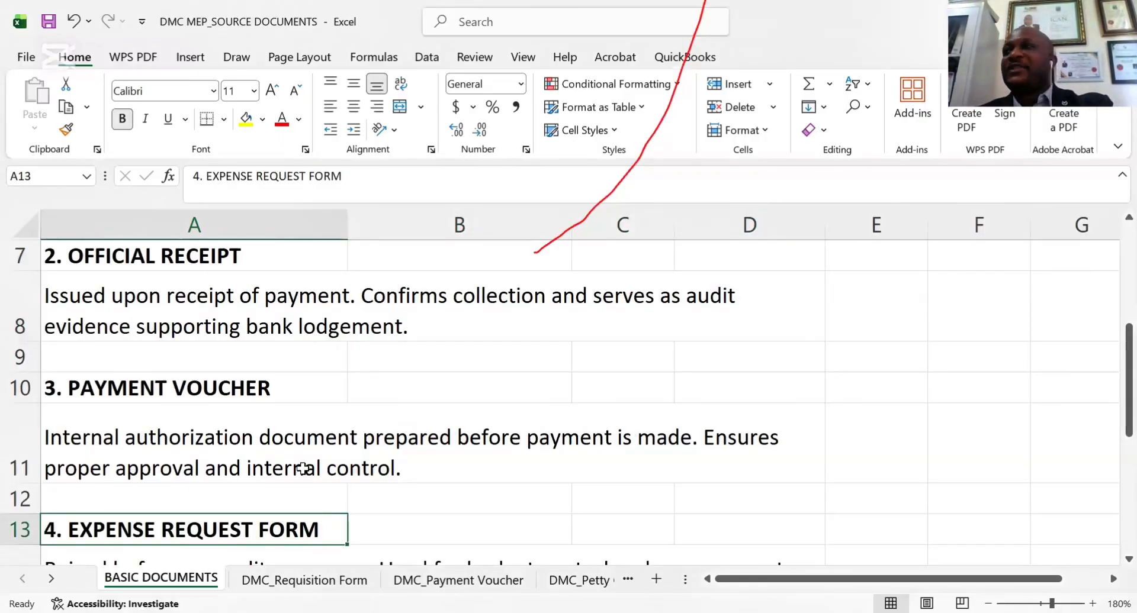
key(Down)
key(Down)
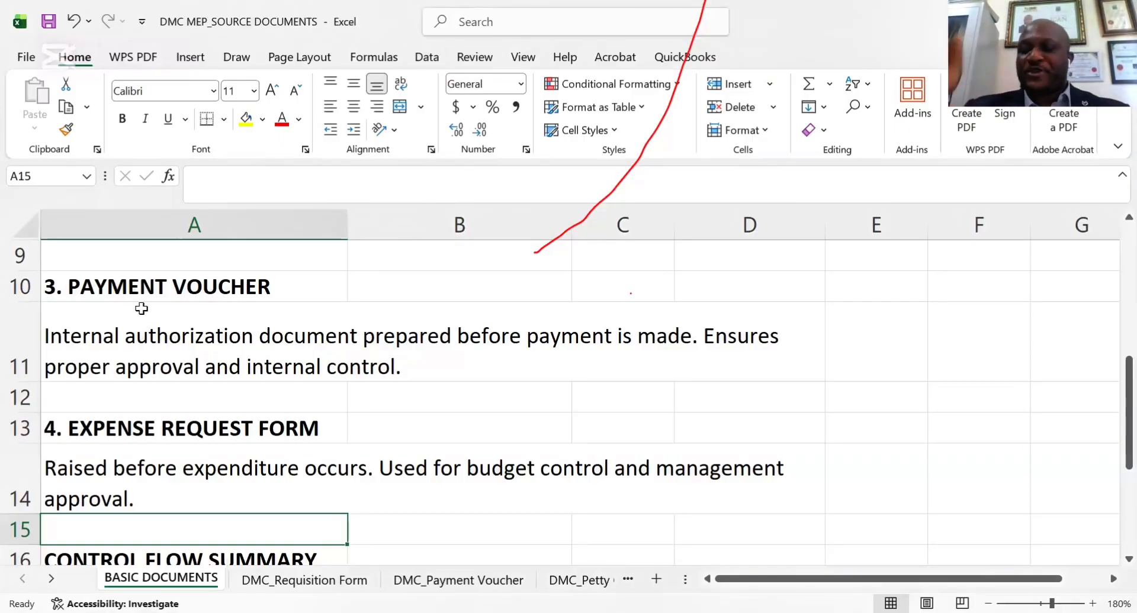
key(Down)
key(Down)
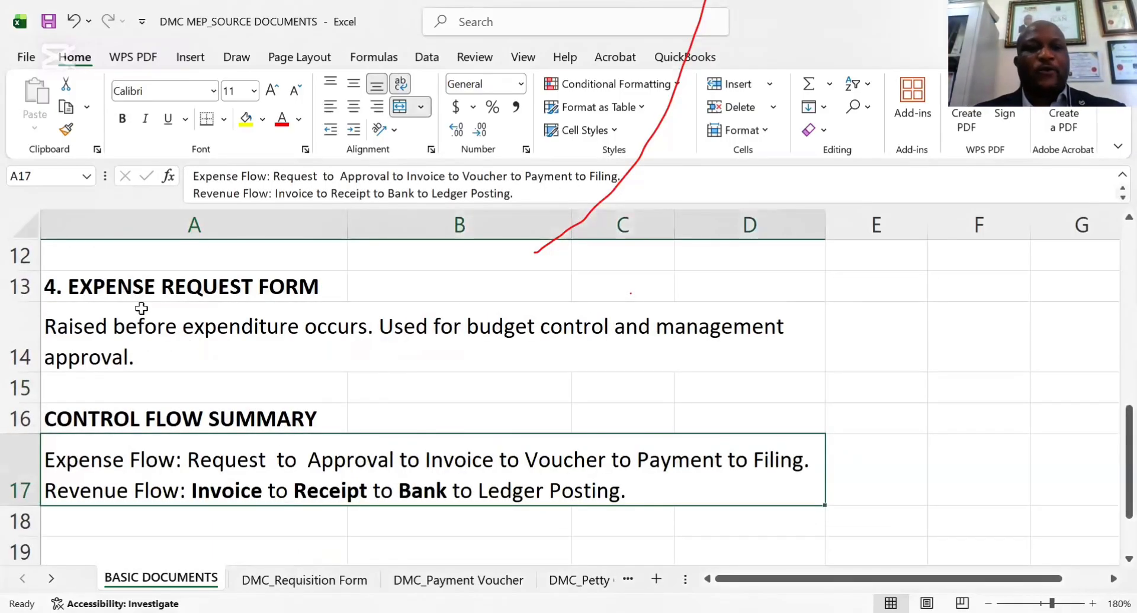
key(Down)
key(Down)
key(Down)
key(Down)
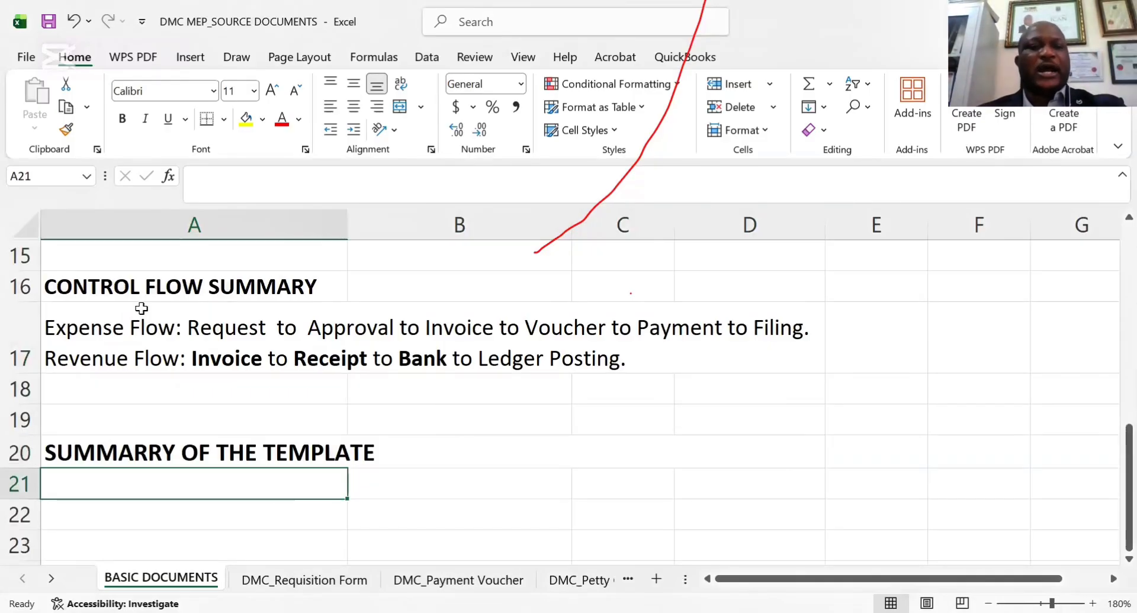
Examine the expense flow and revenue flow lines in row 17, comparing them with the Expense Request Form entry above
click(101, 333)
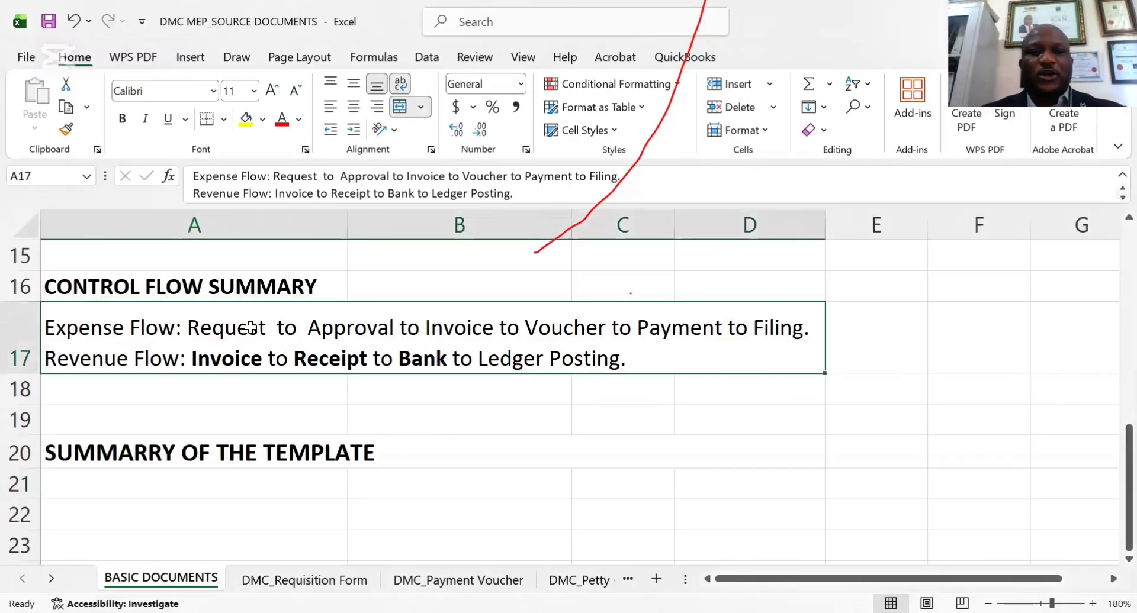
click(214, 281)
key(Up)
key(Up)
key(Up)
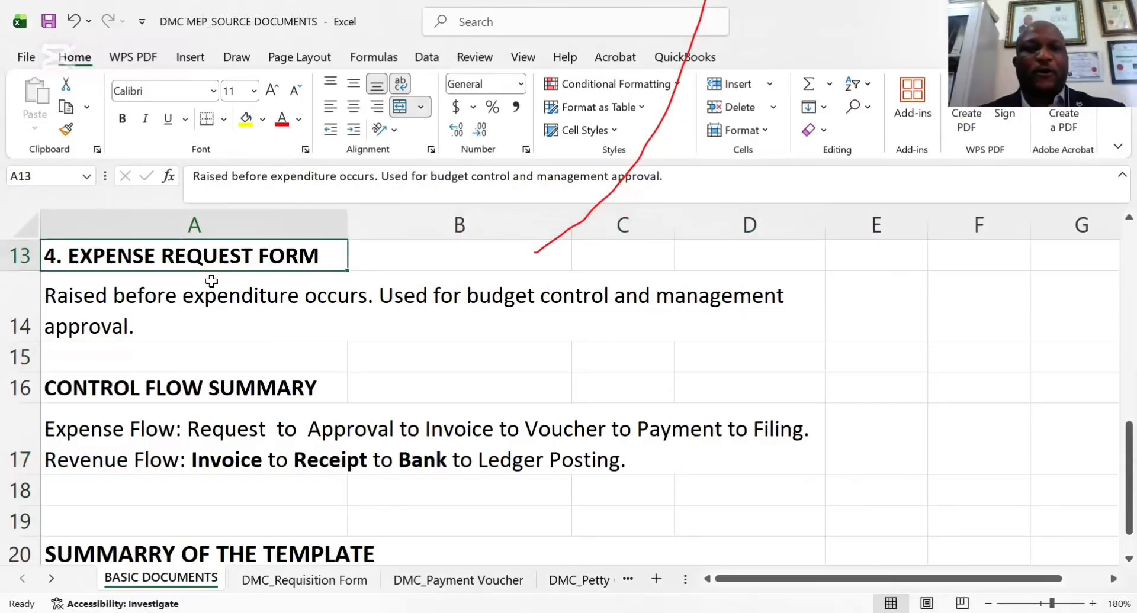
key(Up)
key(Down)
key(Down)
key(Down)
key(Down)
key(Down)
key(Down)
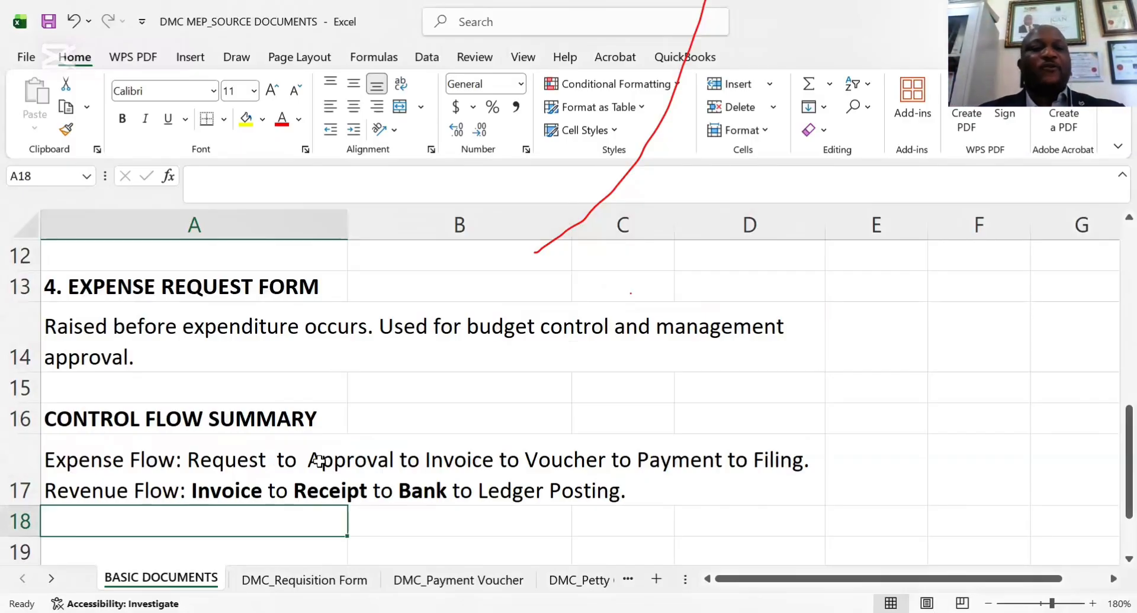
click(87, 502)
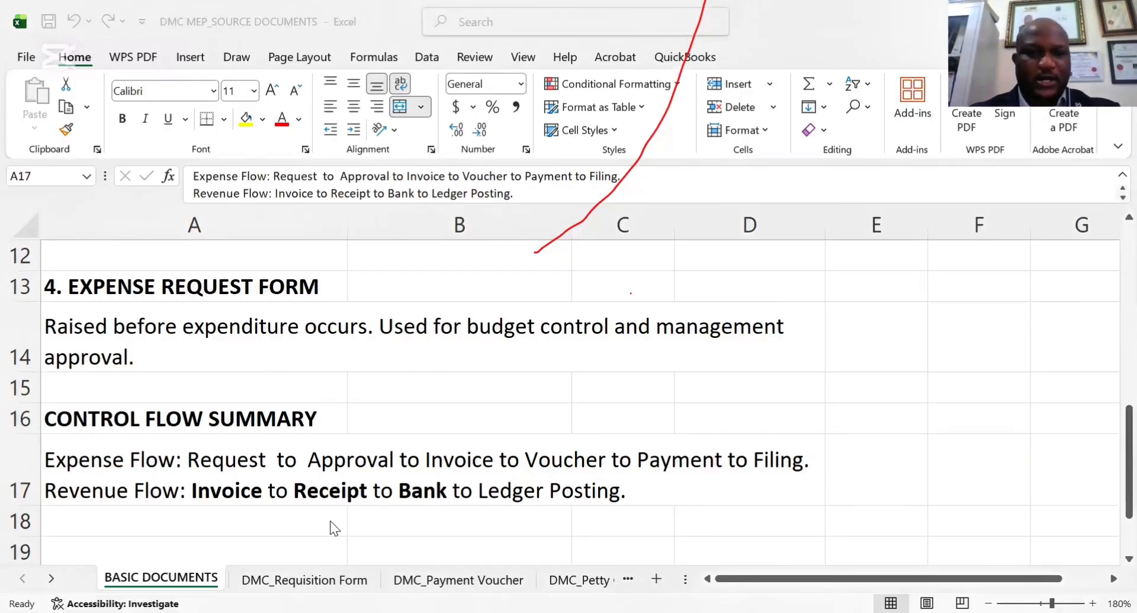
click(134, 475)
key(Up)
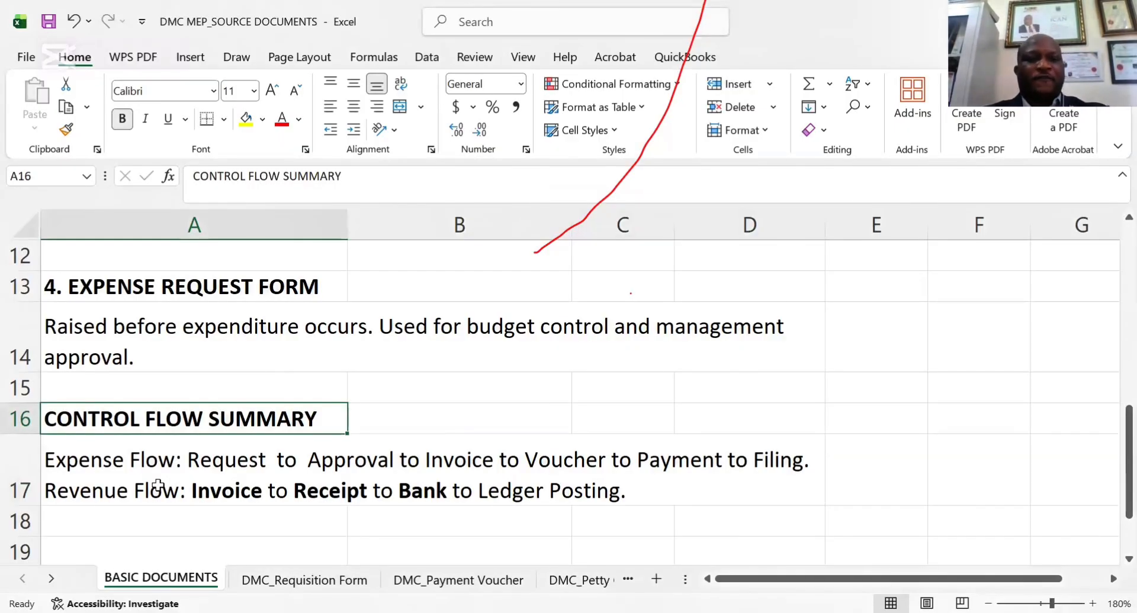
click(235, 502)
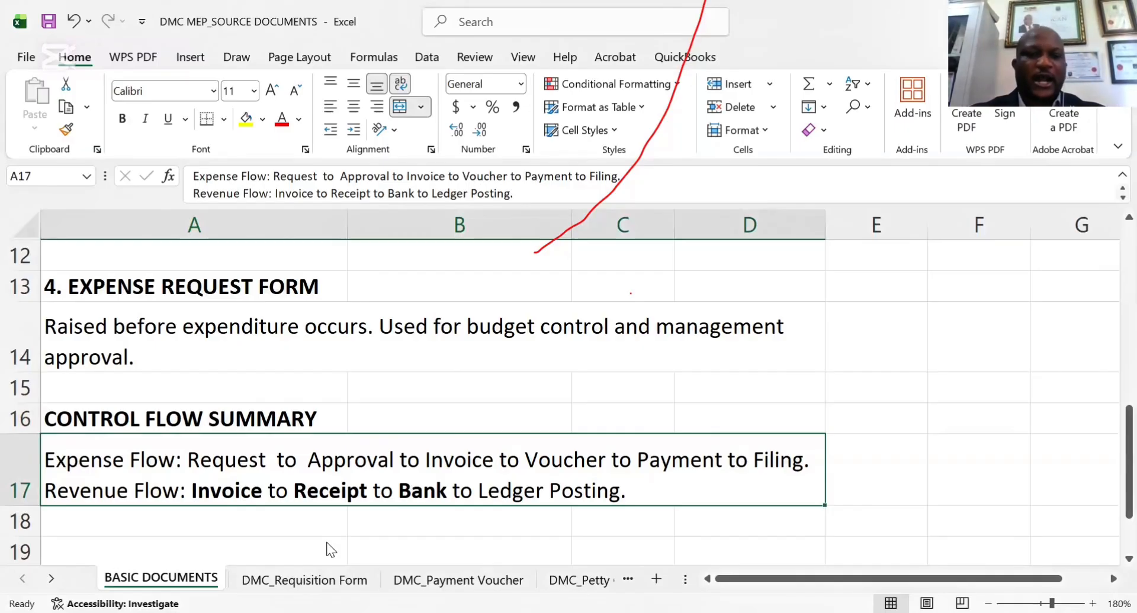
Open the DMC_Requisition Form sheet and look over its header with the logo, address, form number and date
key(ctrl+Page_Down)
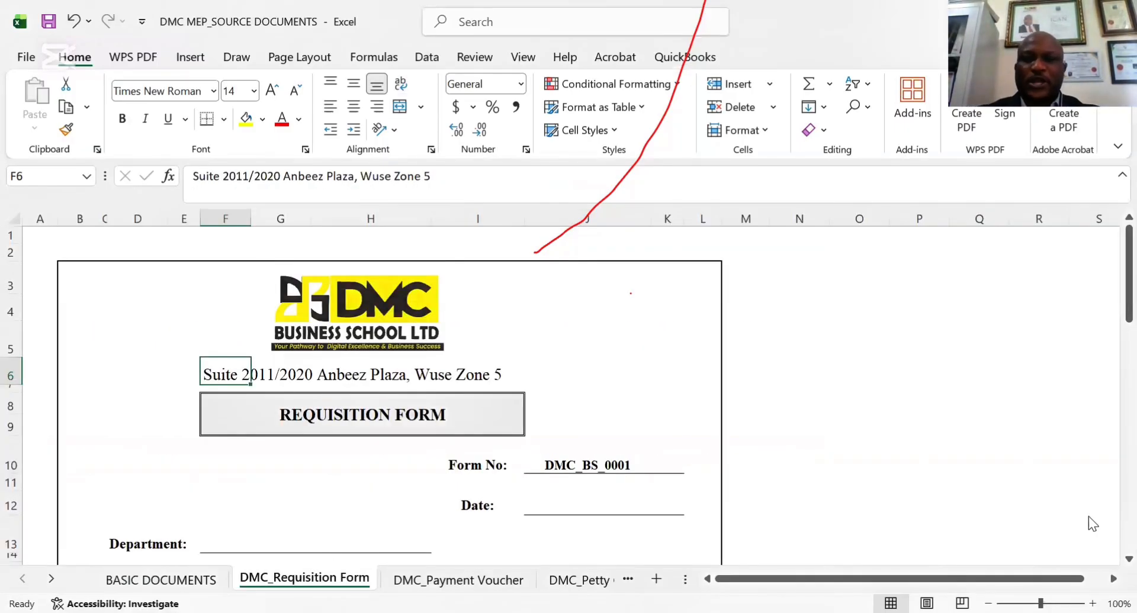
scroll(1111, 561, down, 1)
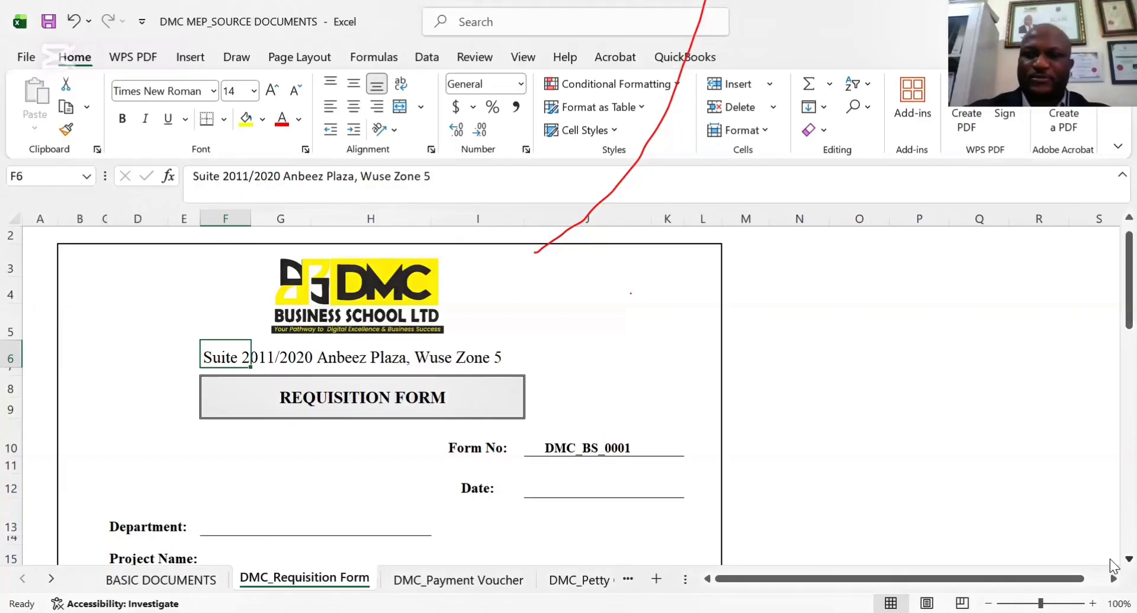
scroll(1110, 562, down, 1)
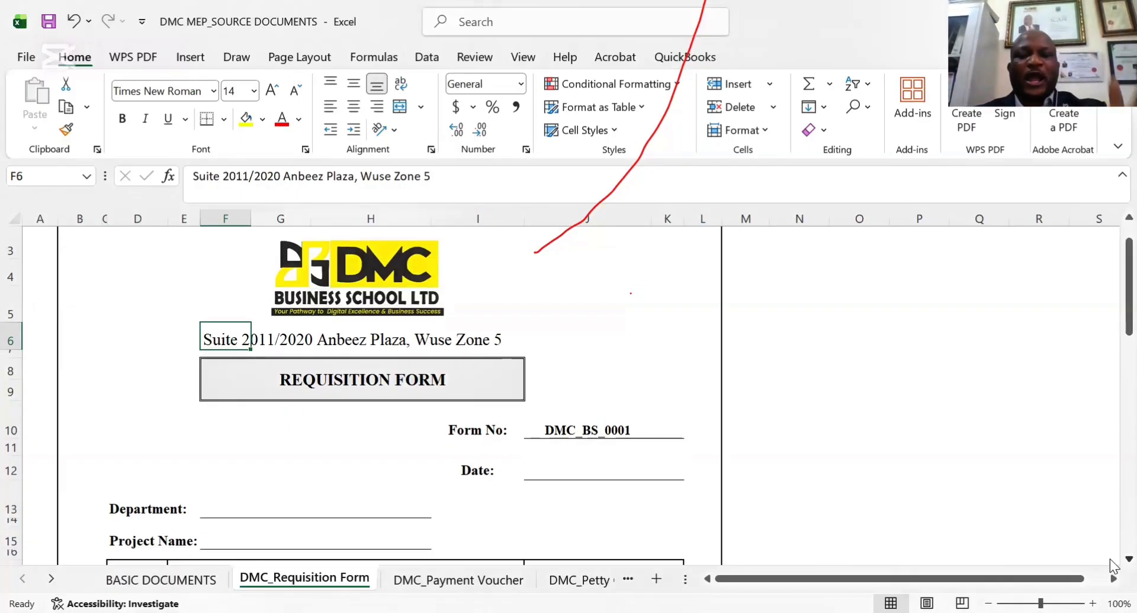
click(813, 385)
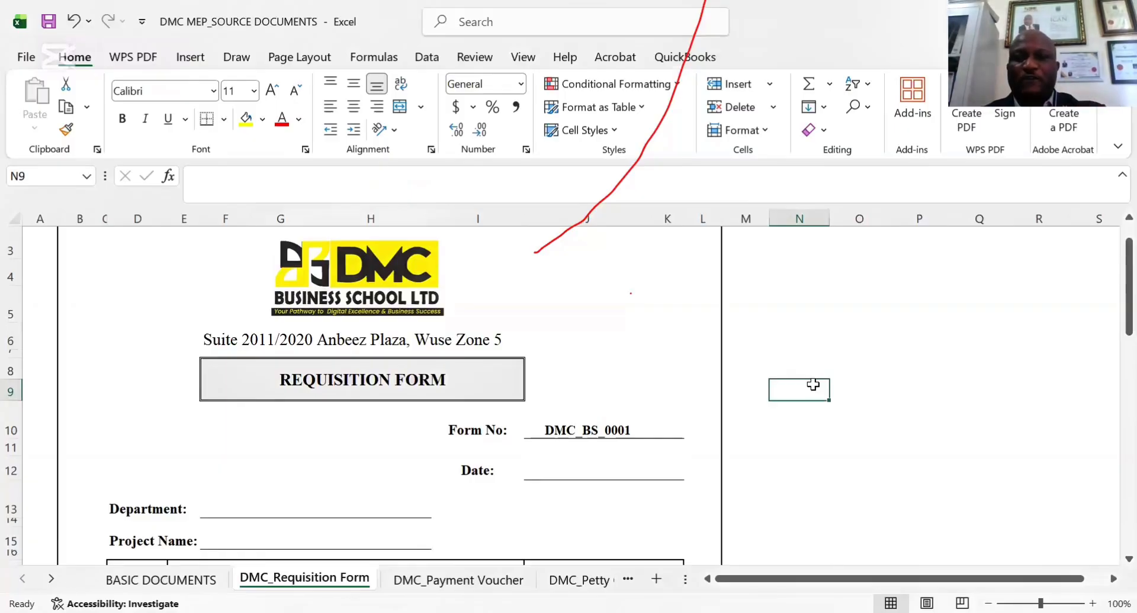
Delete the DMC logo from the requisition form header and undo the deletion
click(266, 325)
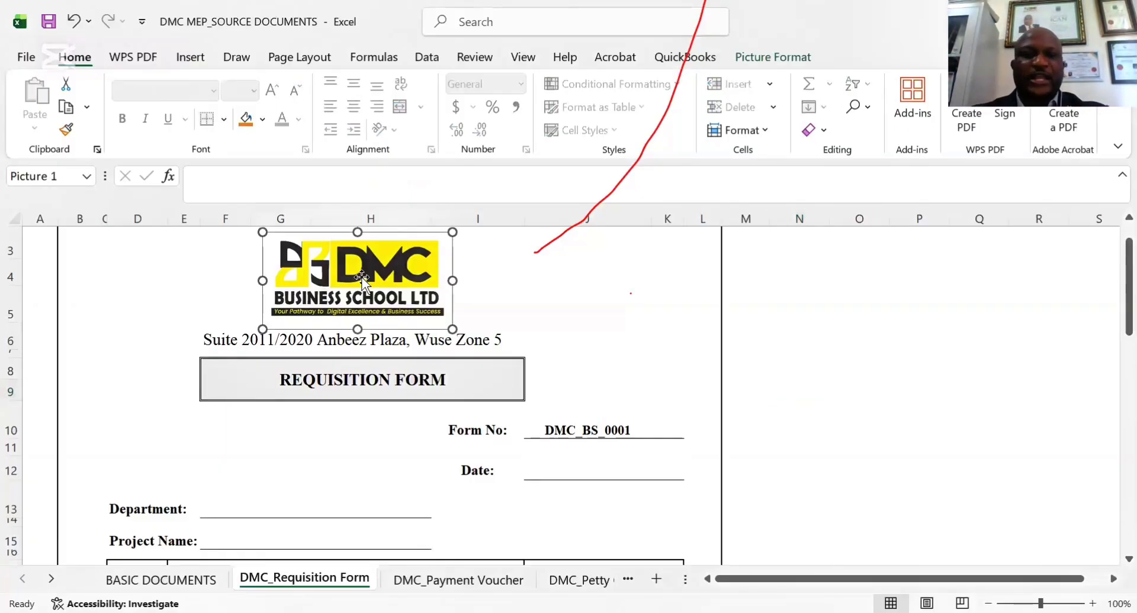
key(Delete)
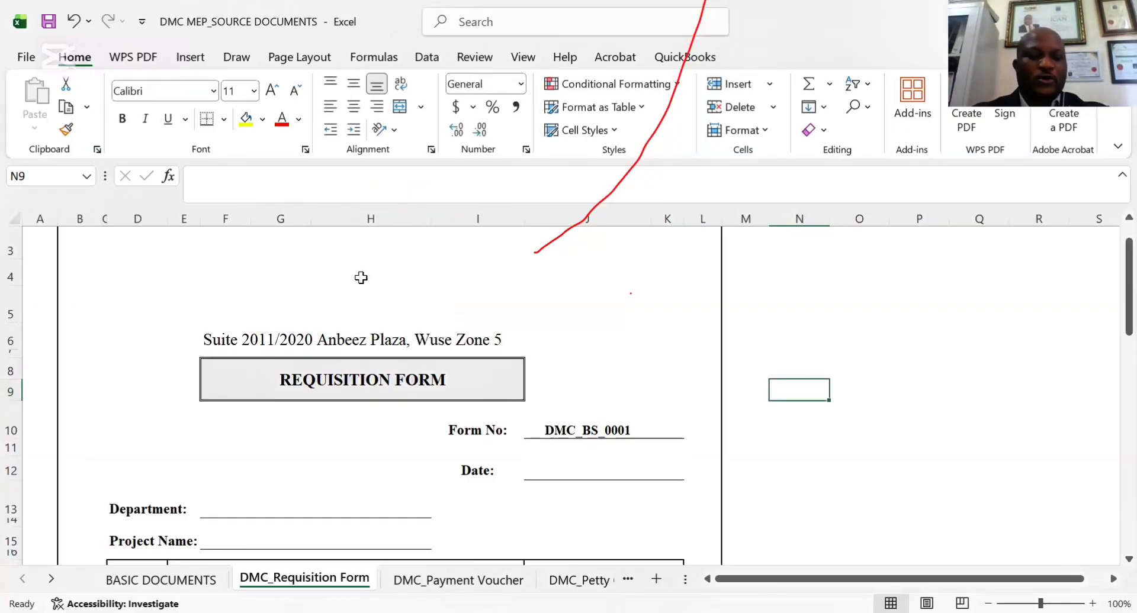
key(ctrl+z)
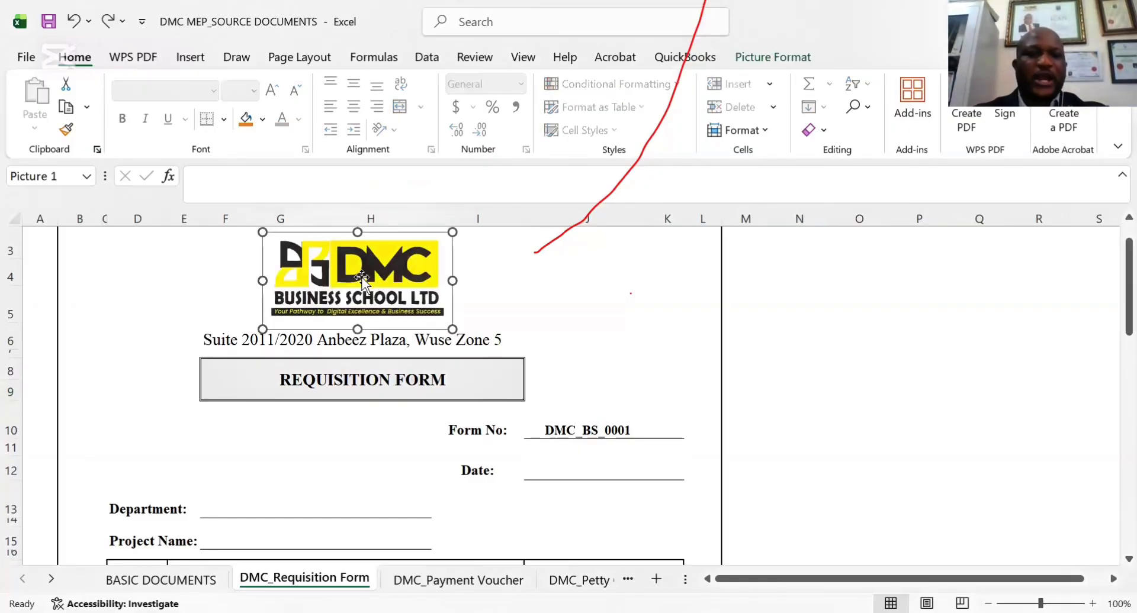
Examine the requisition form's address line and its Department and Project Name fields
click(316, 335)
click(237, 339)
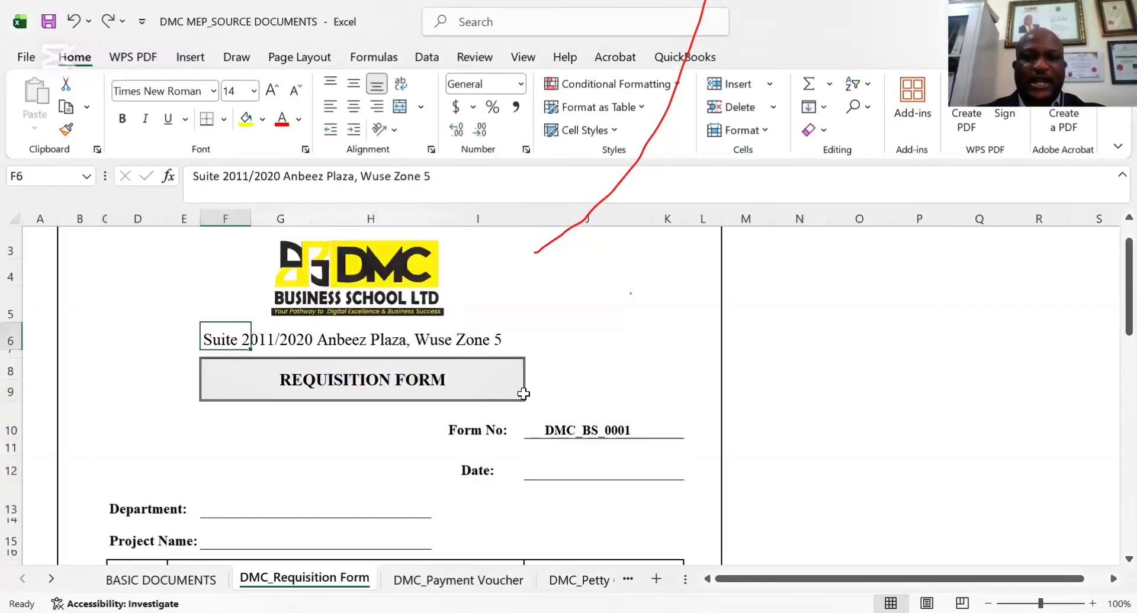
drag(1114, 322, 1116, 352)
click(135, 356)
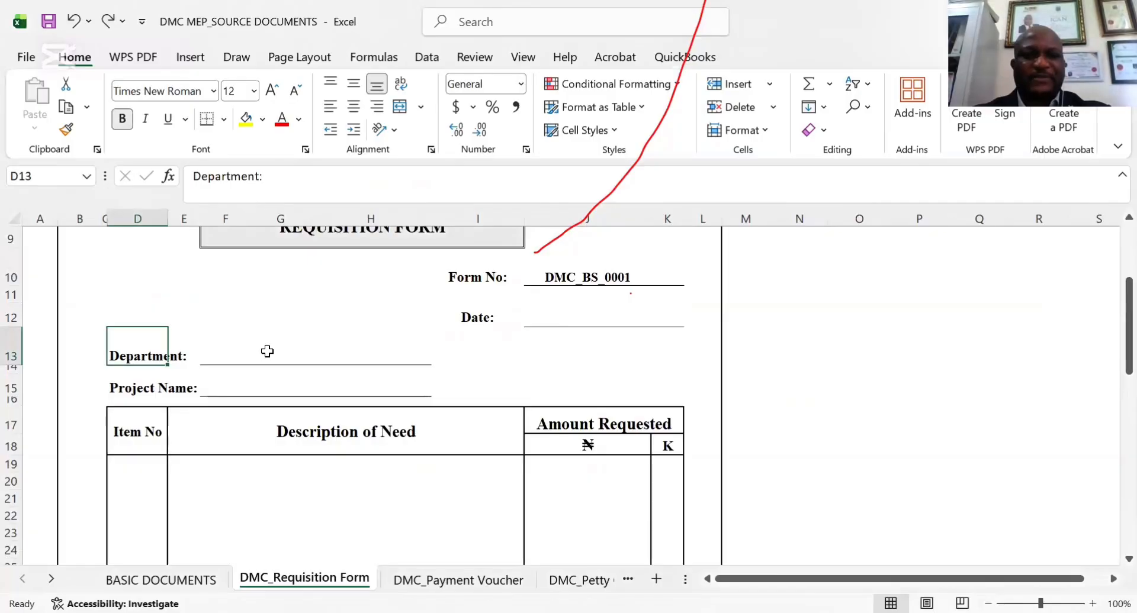
click(266, 352)
click(118, 394)
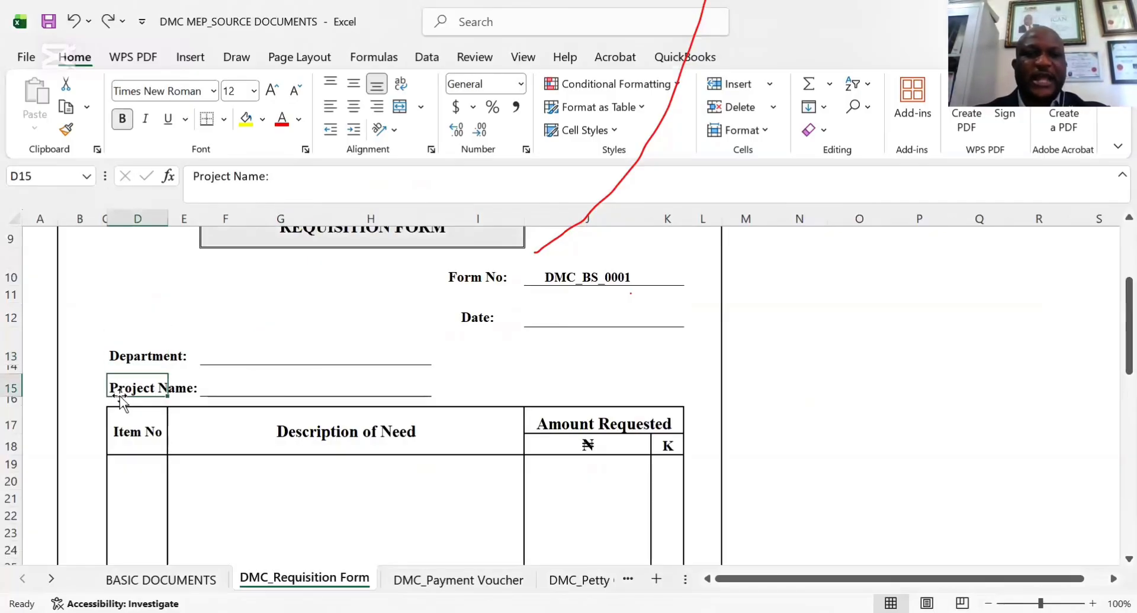
click(235, 388)
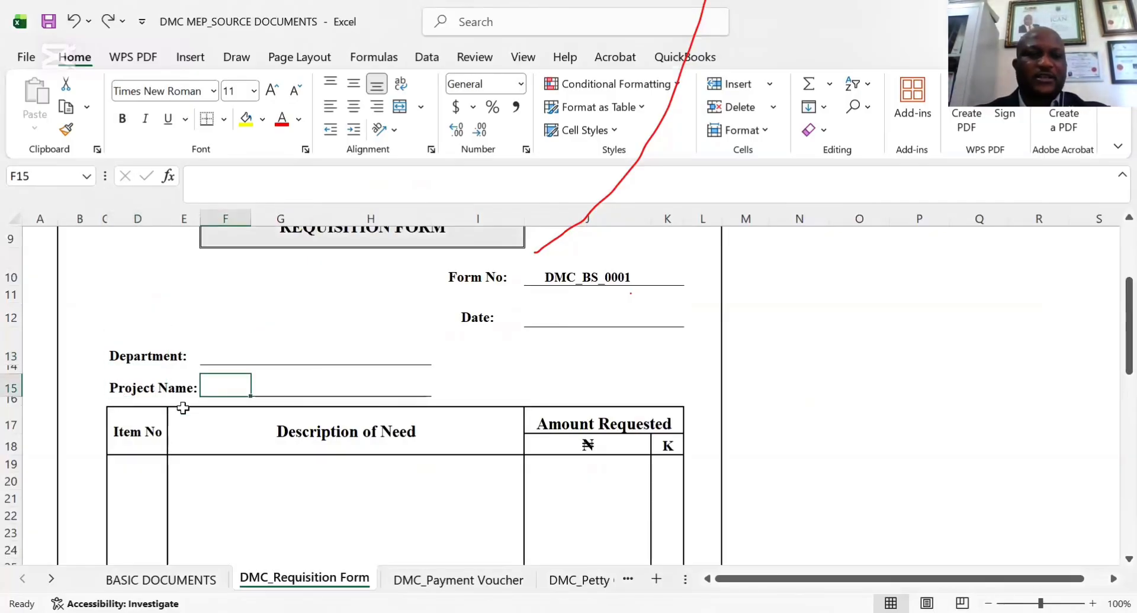
Enter item number 1 in the first requisition row with the description "Transport to UTAKO TAX OFFICE"
click(131, 465)
text(1)
key(Tab)
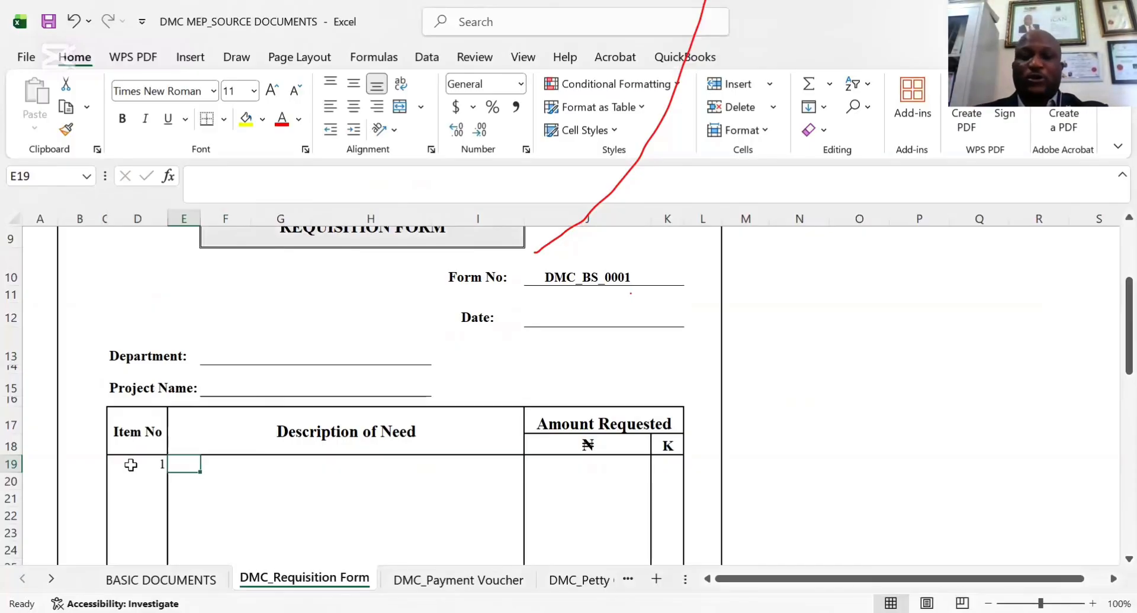
text(T)
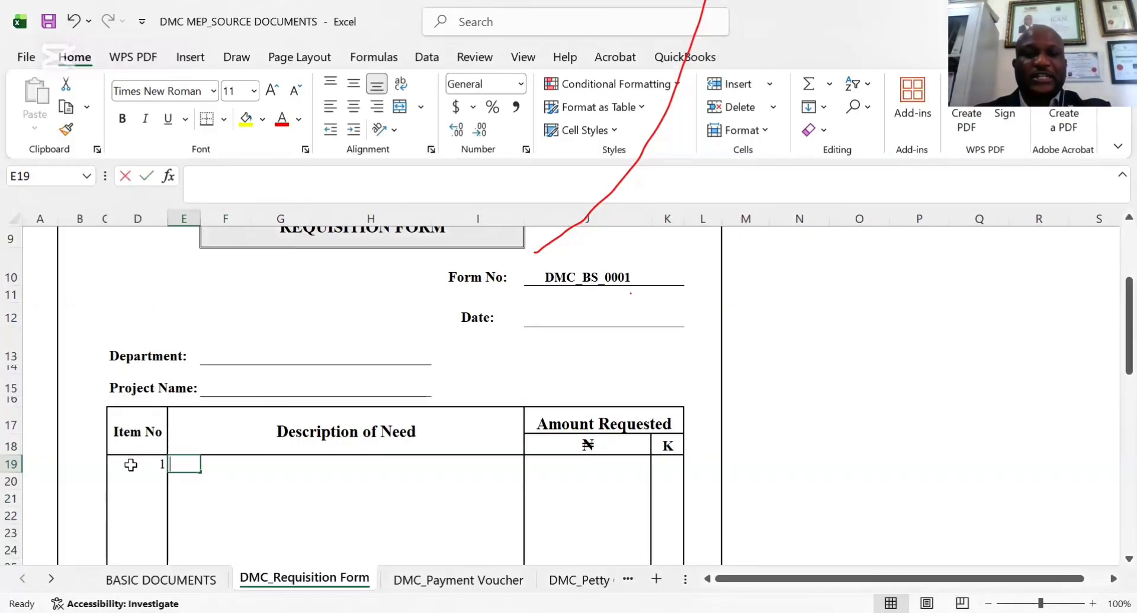
text(rans)
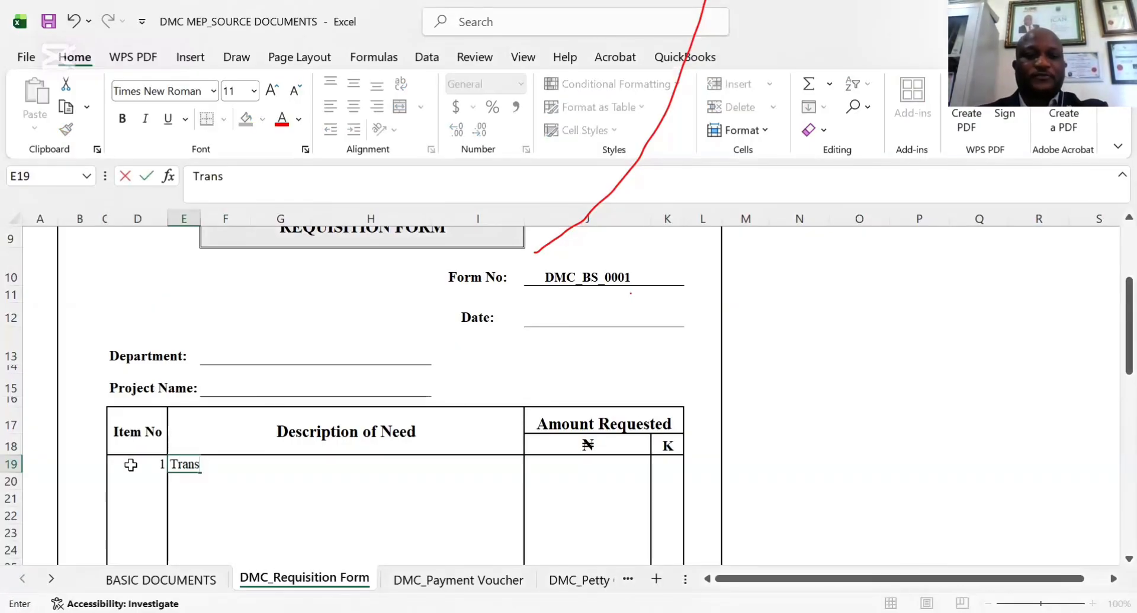
text(port to )
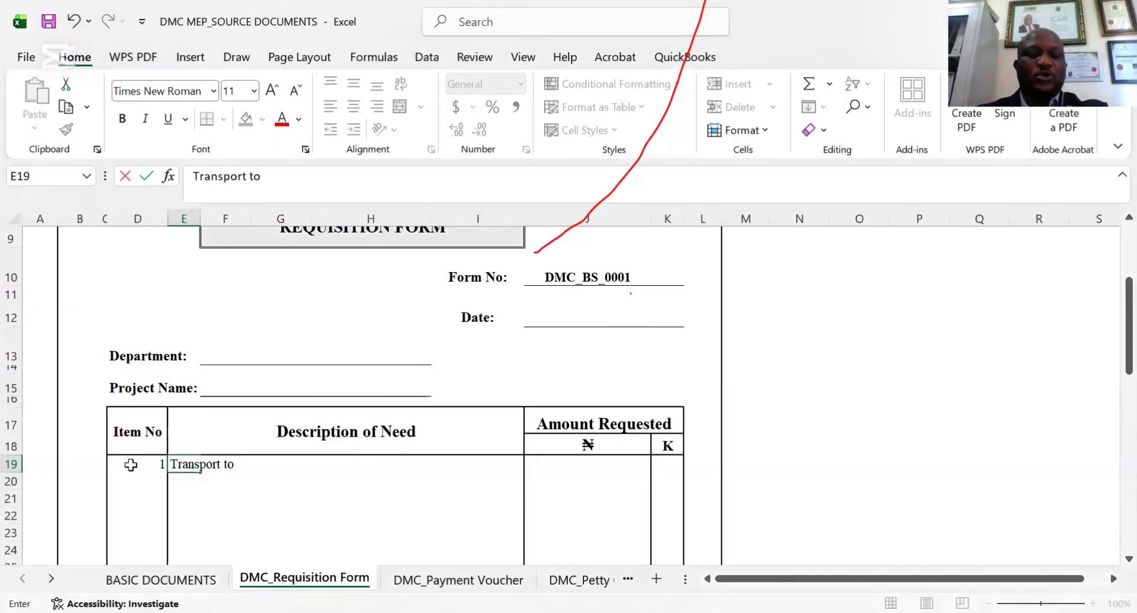
text(U)
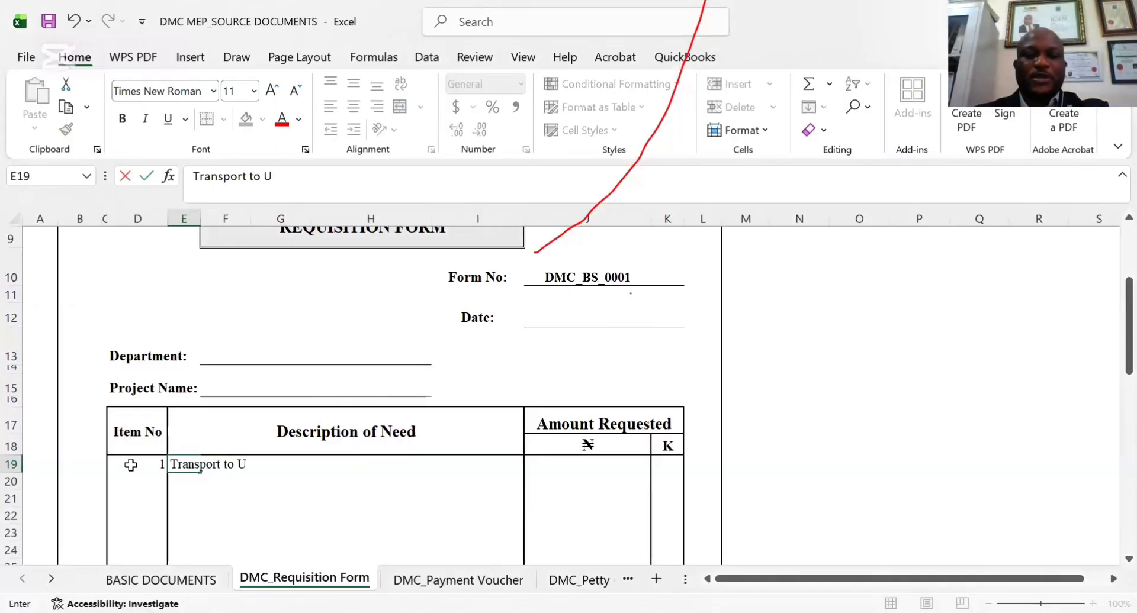
text(KA)
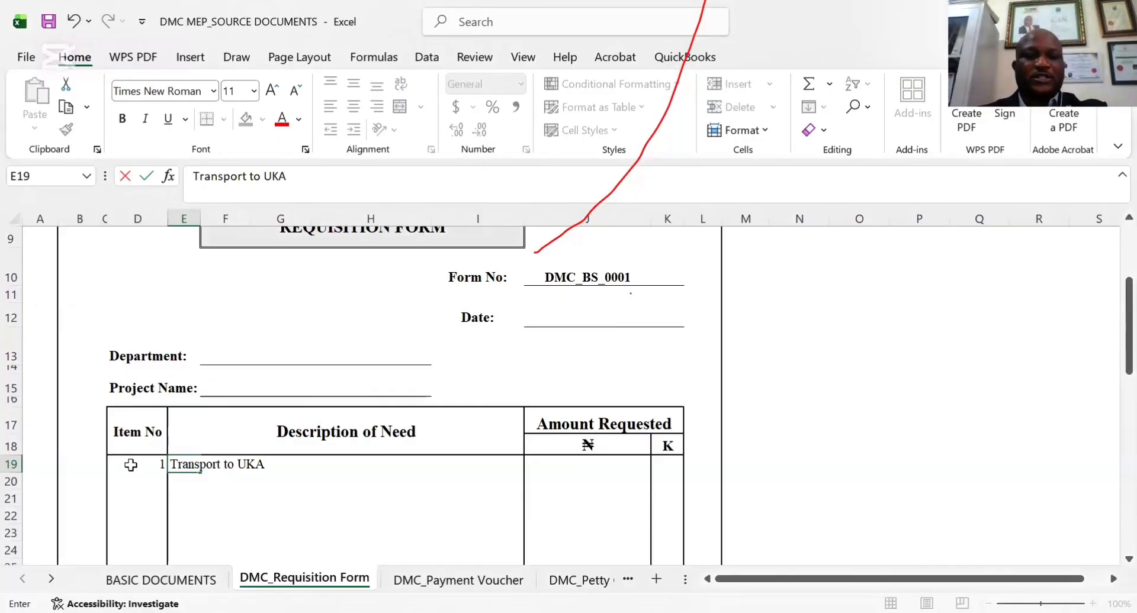
key(BackSpace)
key(BackSpace)
text(TA)
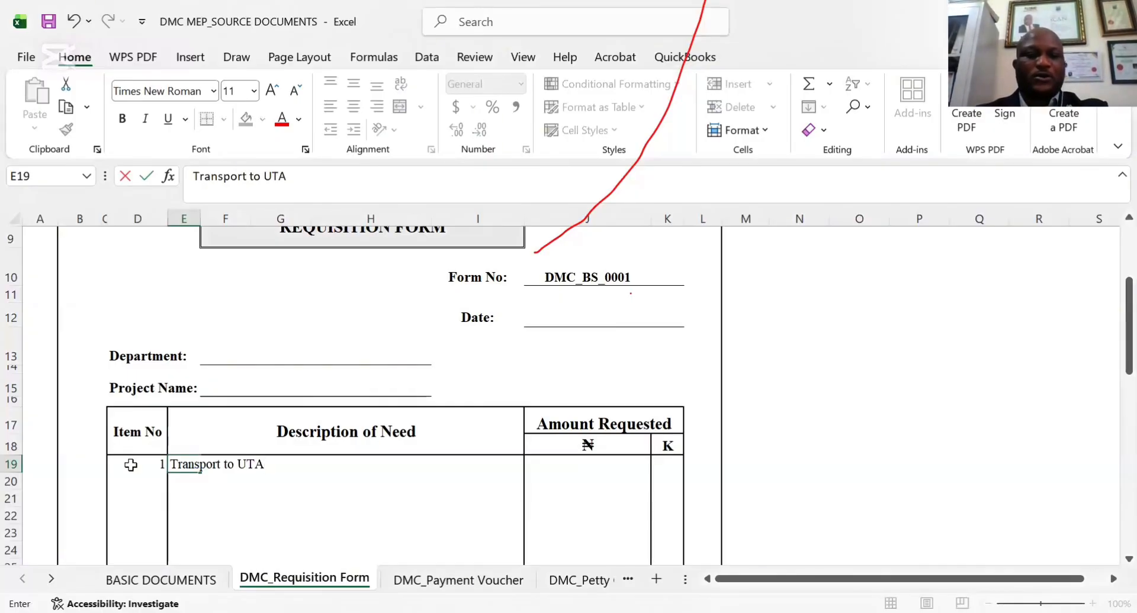
text(KO M)
key(BackSpace)
key(BackSpace)
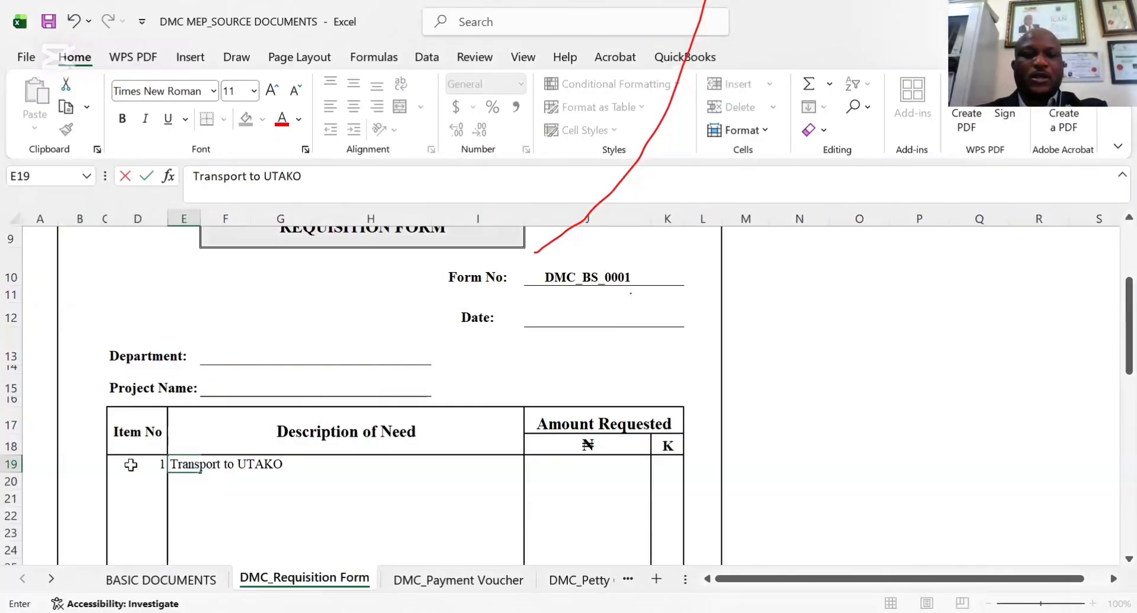
text(TAX)
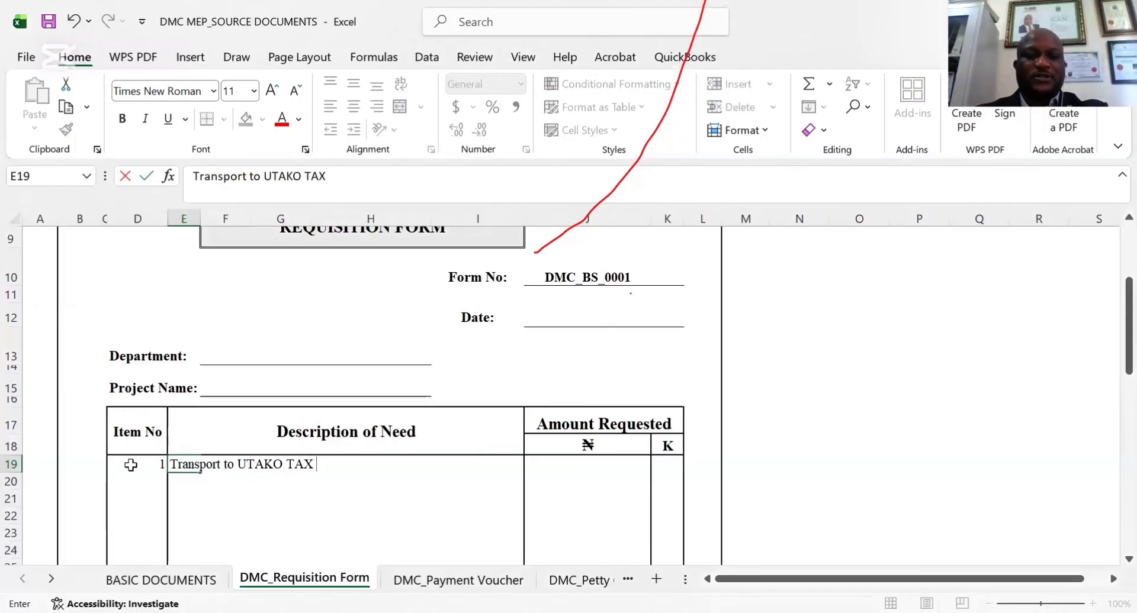
text( OFFICE)
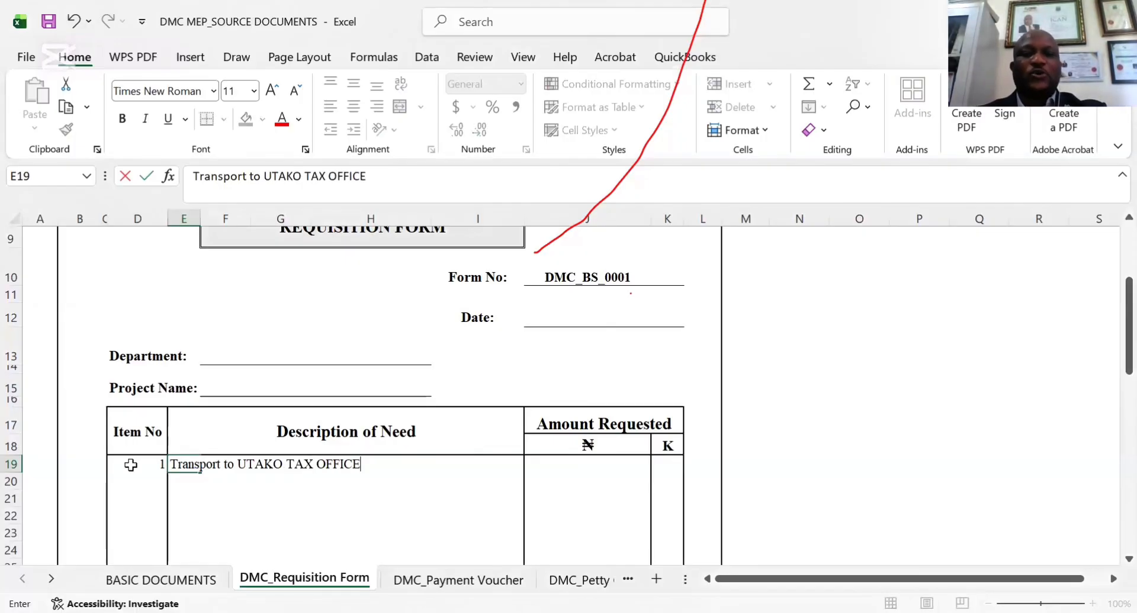
key(Tab)
Enter 50000 as the naira amount requested for item 1 and view the form's total and approval section
click(585, 468)
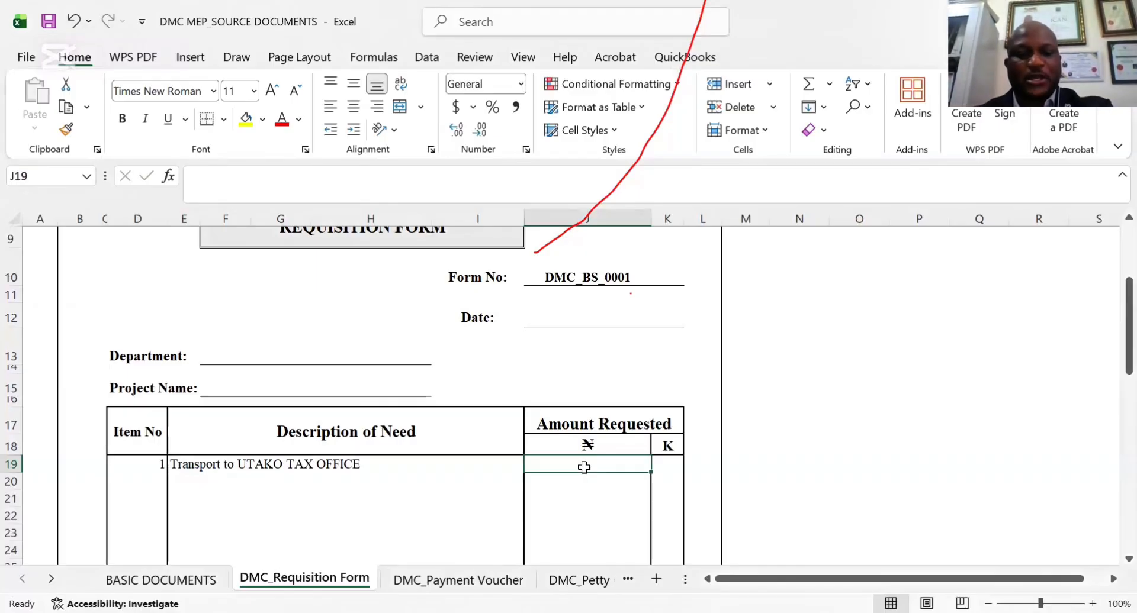
text(50000)
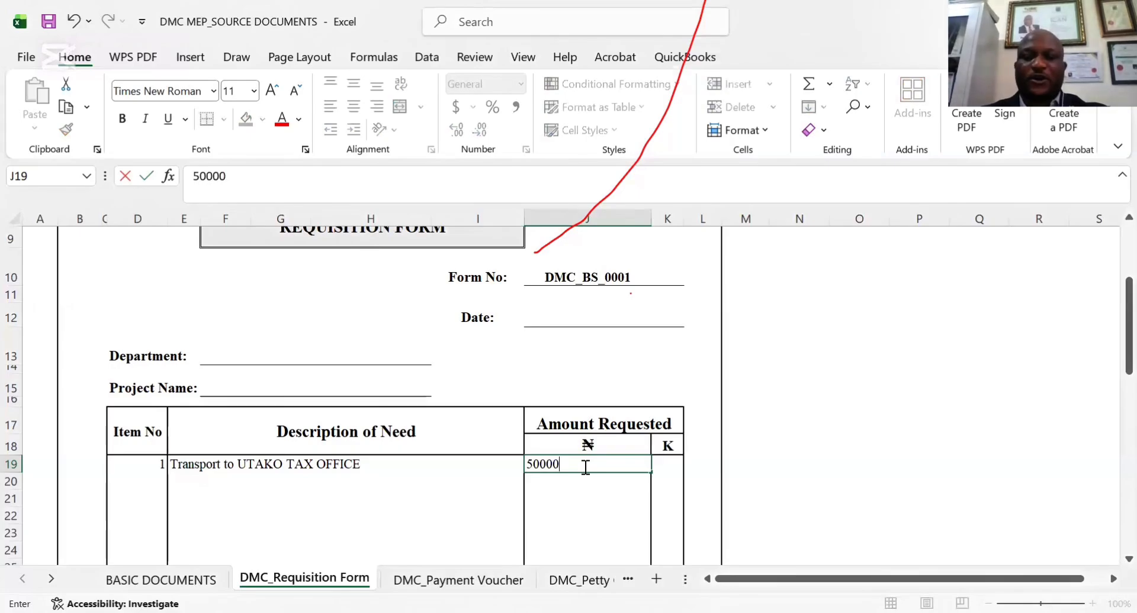
key(Return)
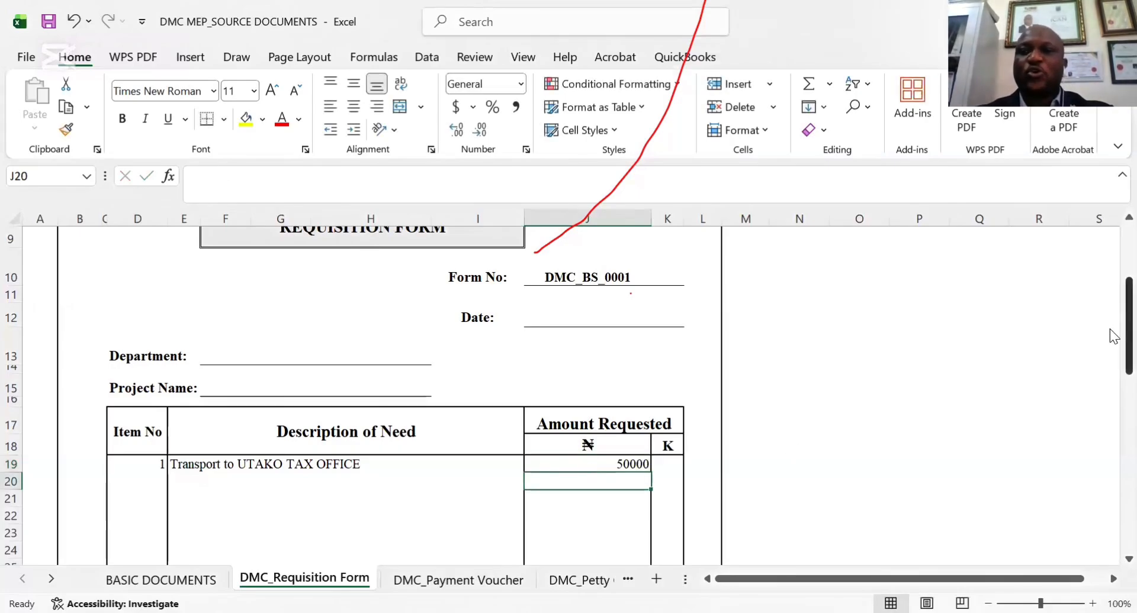
drag(1110, 329, 1098, 462)
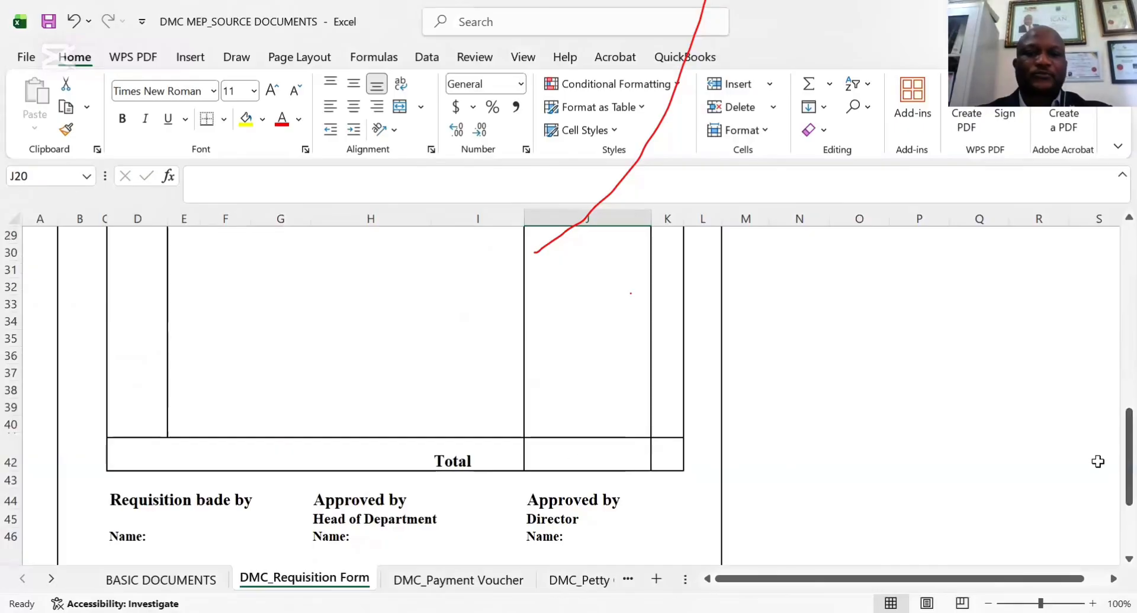
click(574, 461)
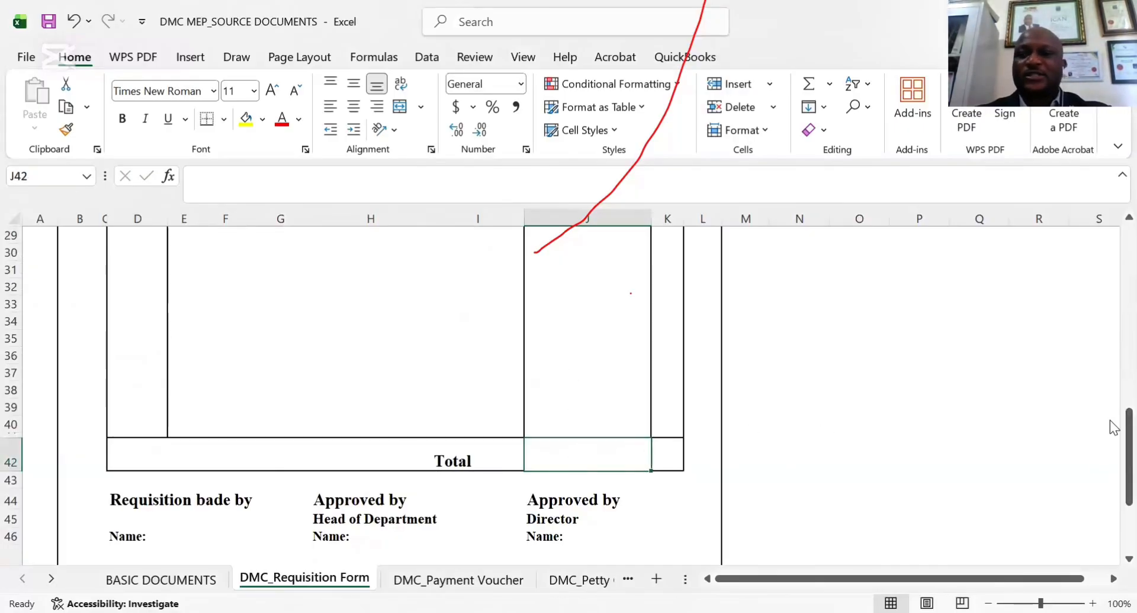
drag(1111, 435, 1068, 409)
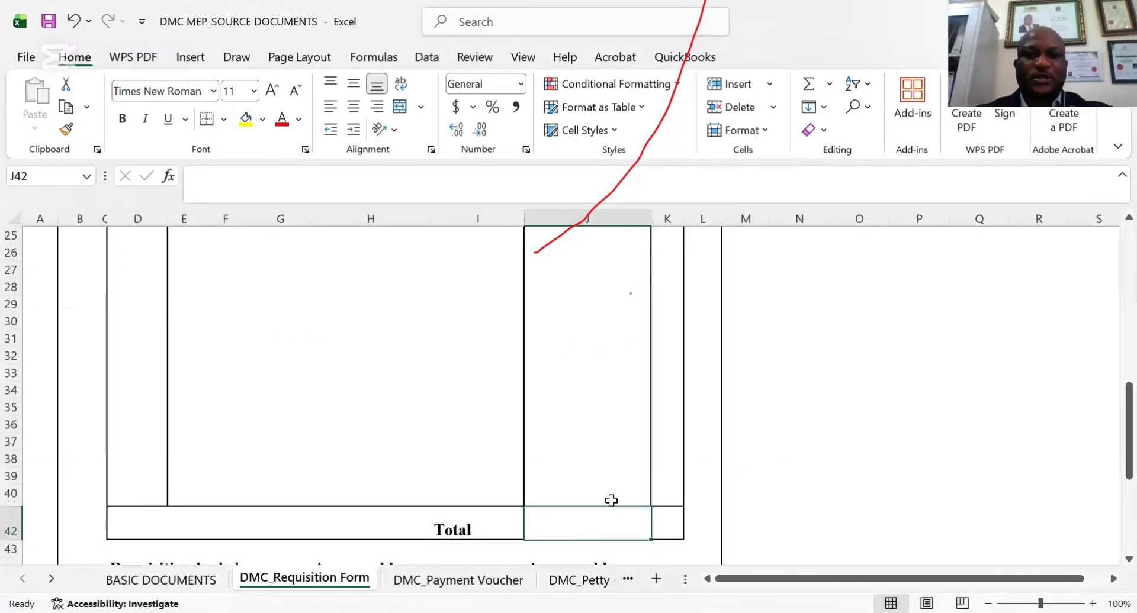
click(809, 86)
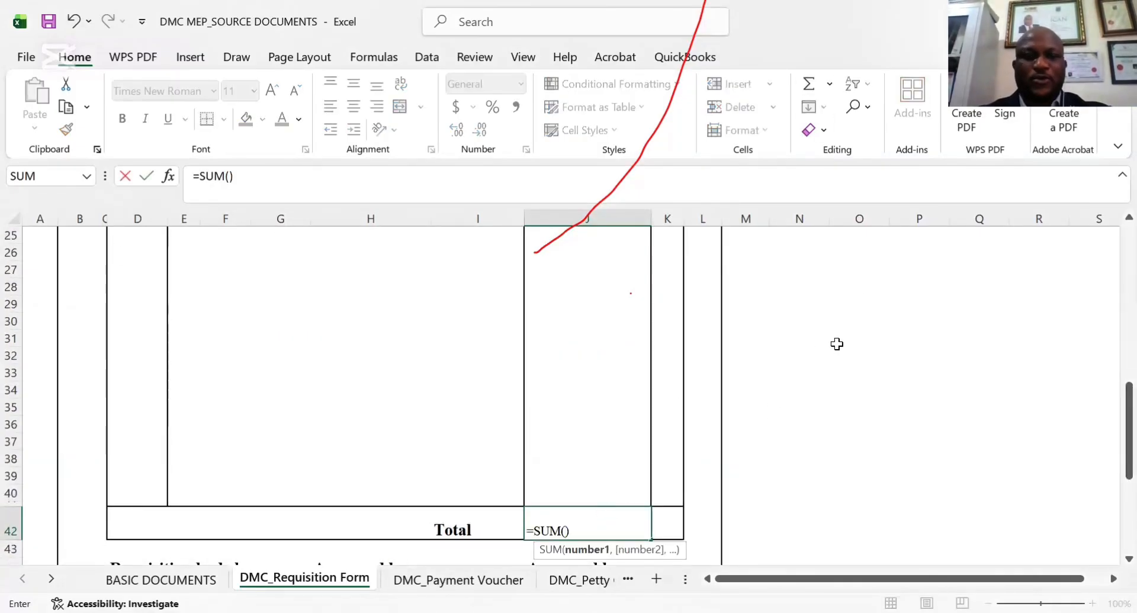
key(Escape)
AutoSum the naira amounts from the item 1 row down into the requisition form's Total cell, J42
drag(1129, 409, 1129, 343)
drag(629, 318, 600, 458)
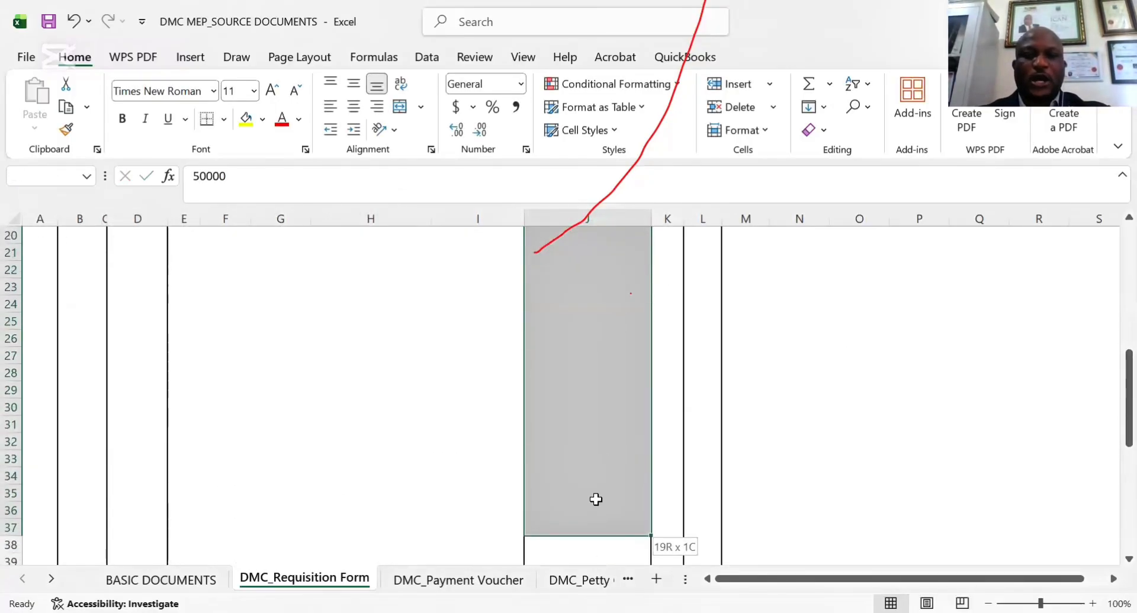
click(807, 83)
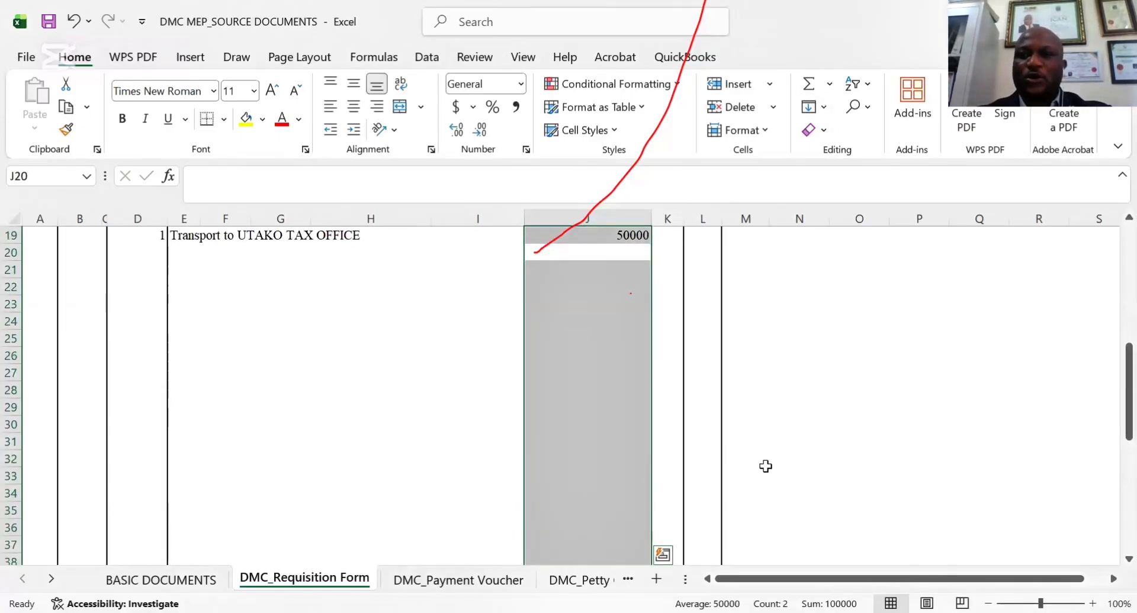
click(904, 355)
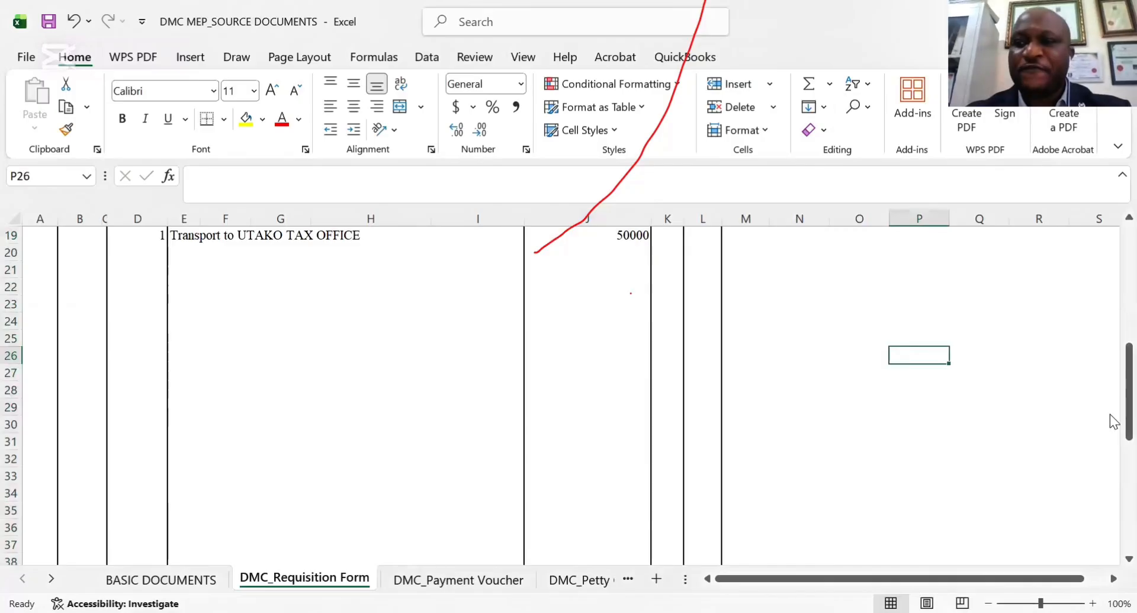
Enter item number 2 in the second requisition row and view the form's total and approval section
mouse_move(1111, 415)
mouse_down()
mouse_move(1111, 482)
mouse_move(1117, 402)
mouse_up()
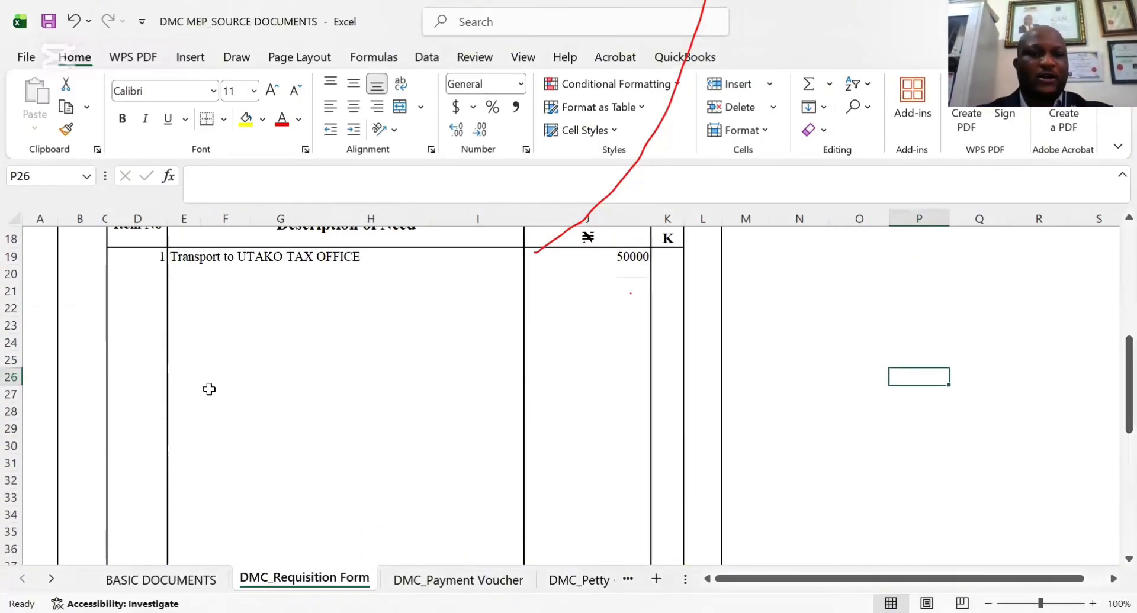
click(153, 276)
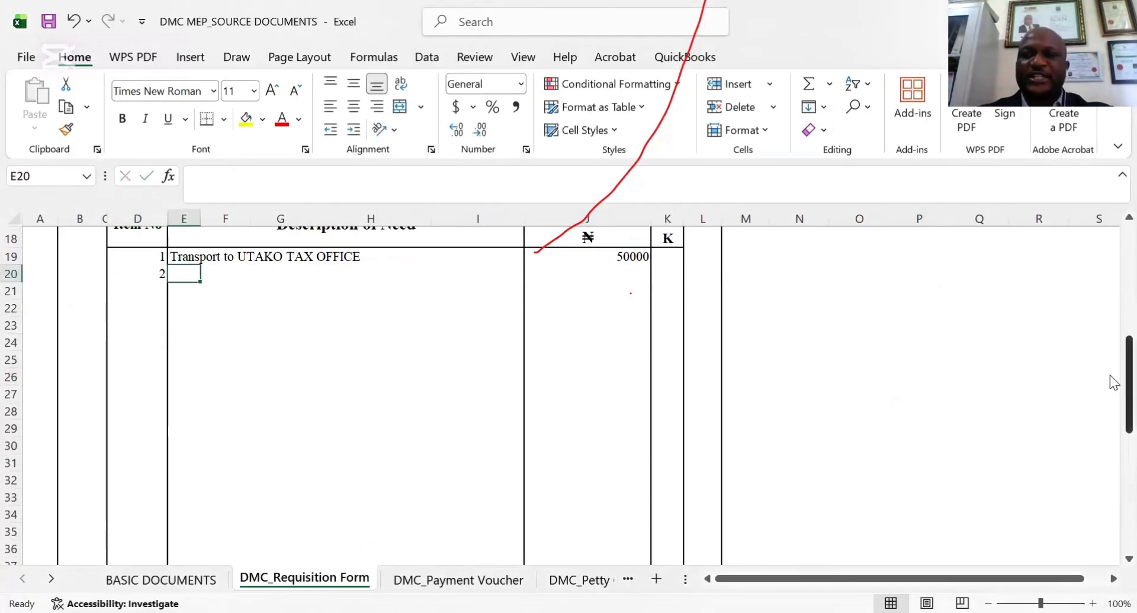
mouse_move(1128, 379)
mouse_down()
mouse_move(1109, 249)
mouse_move(1110, 492)
mouse_up()
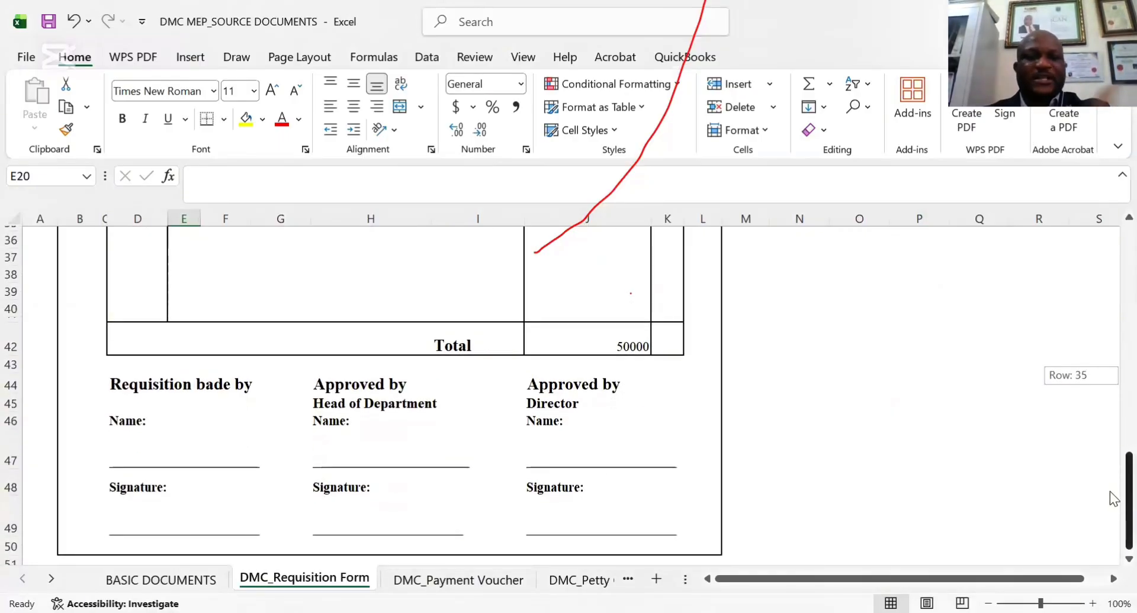
drag(1110, 492, 1110, 491)
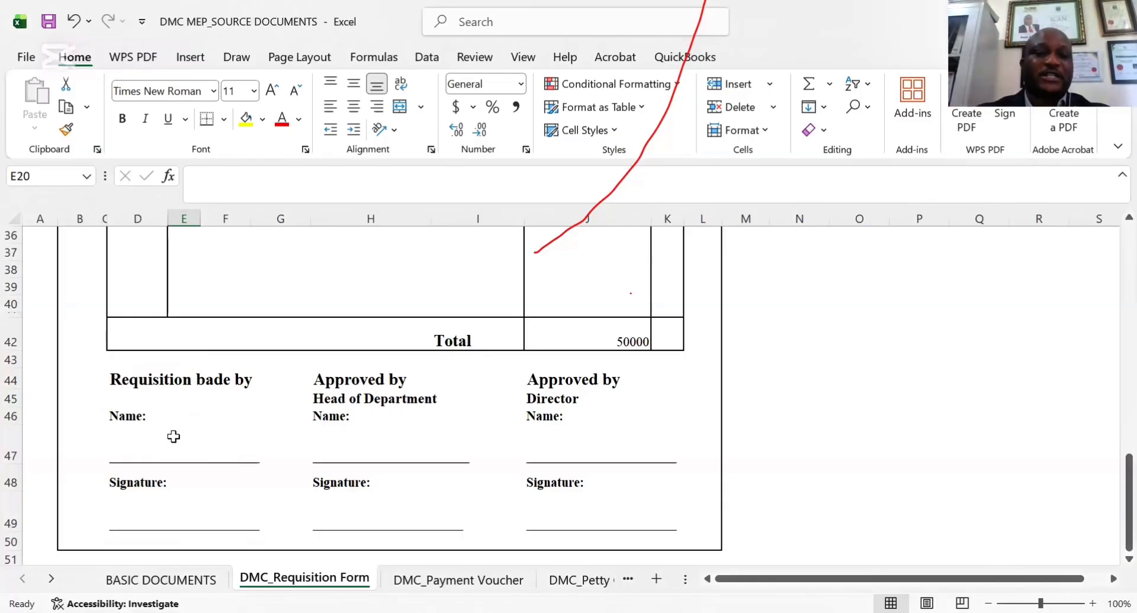
Correct the misspelled requester heading below the requisition total to "Requisition Made by"
click(197, 376)
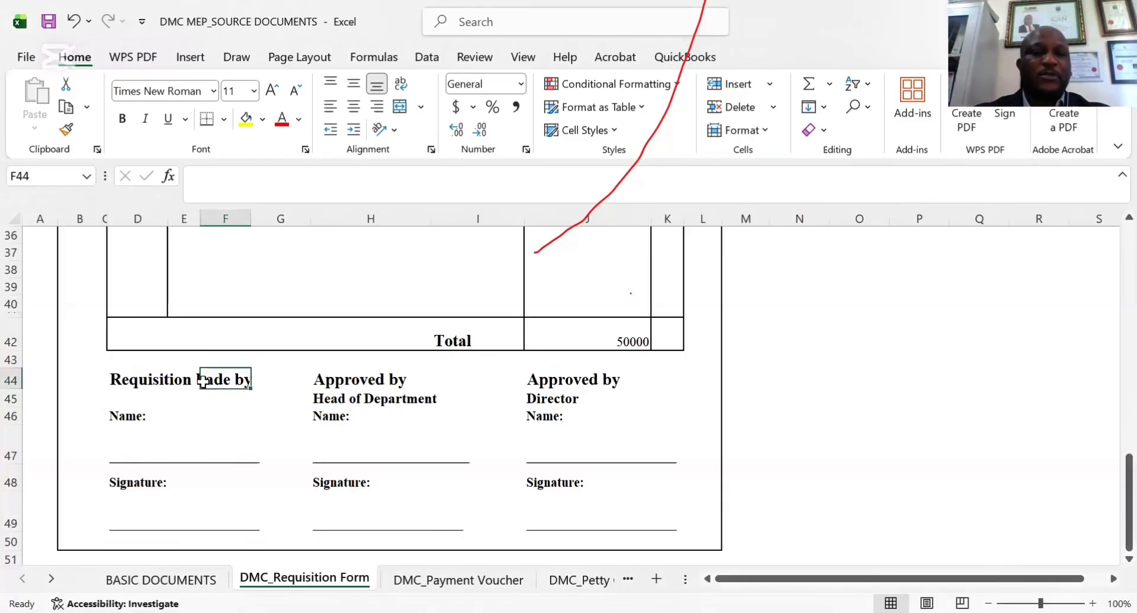
click(124, 379)
click(262, 177)
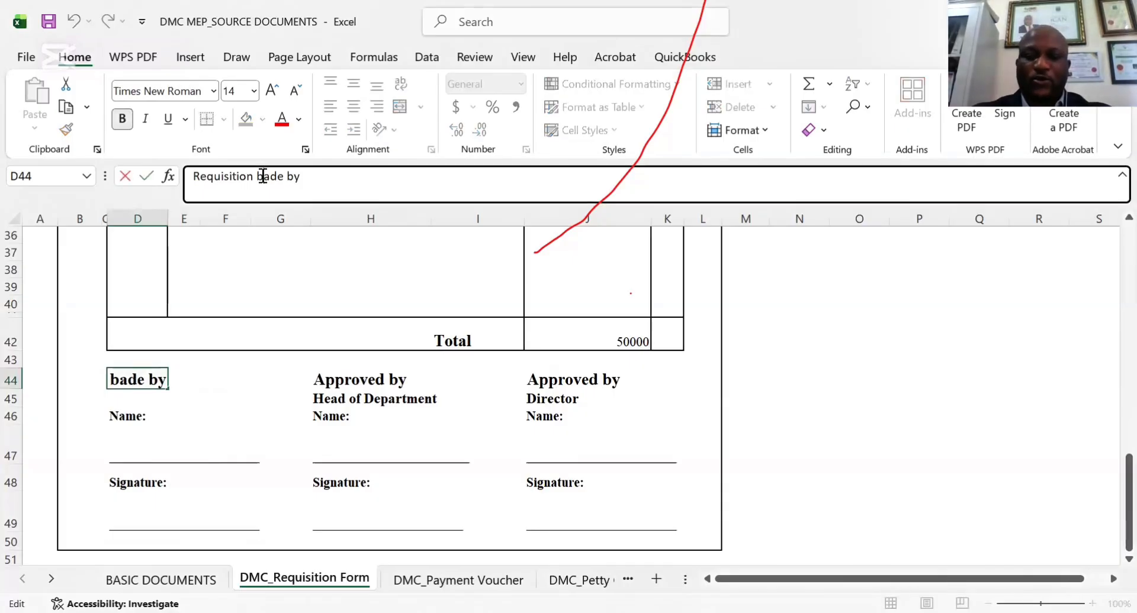
key(BackSpace)
text(,)
key(BackSpace)
text(M)
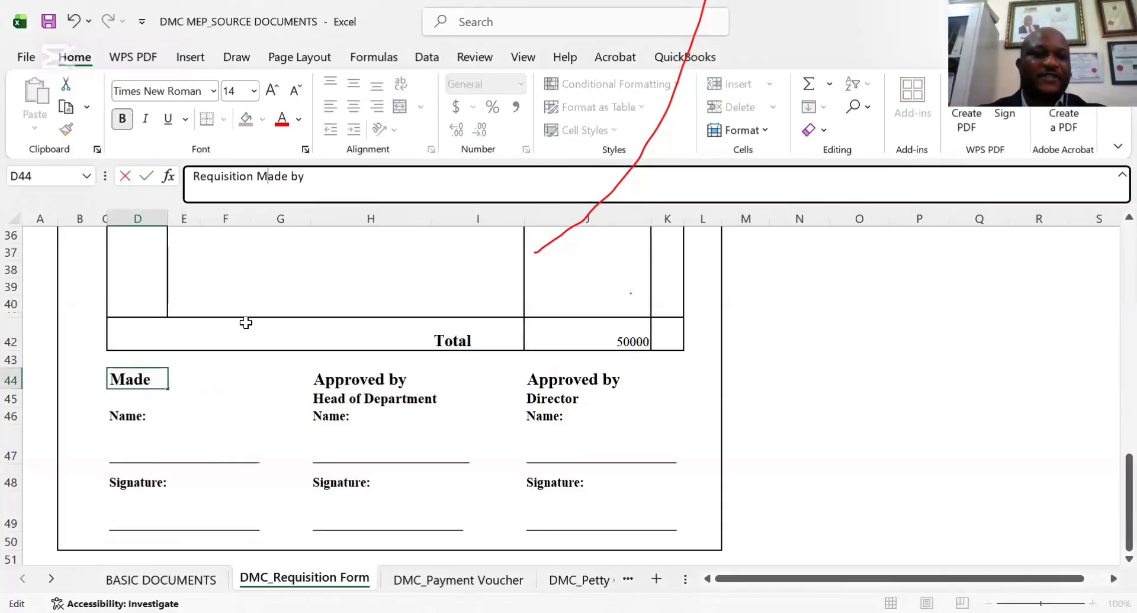
click(172, 448)
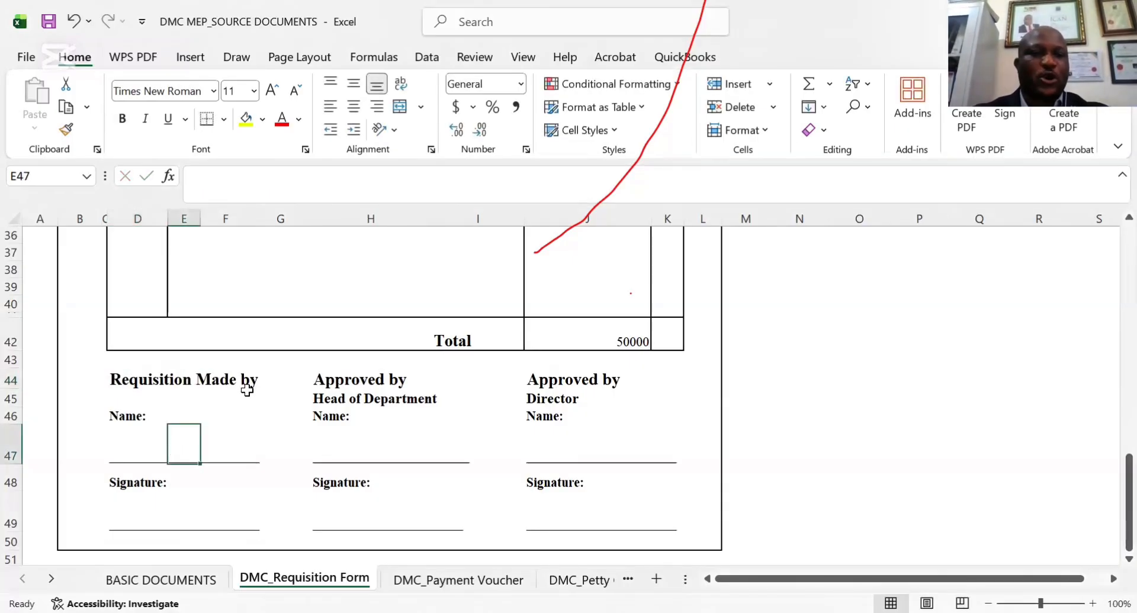
Examine the name and signature lines for the requester and the two approvers on the requisition form
click(125, 450)
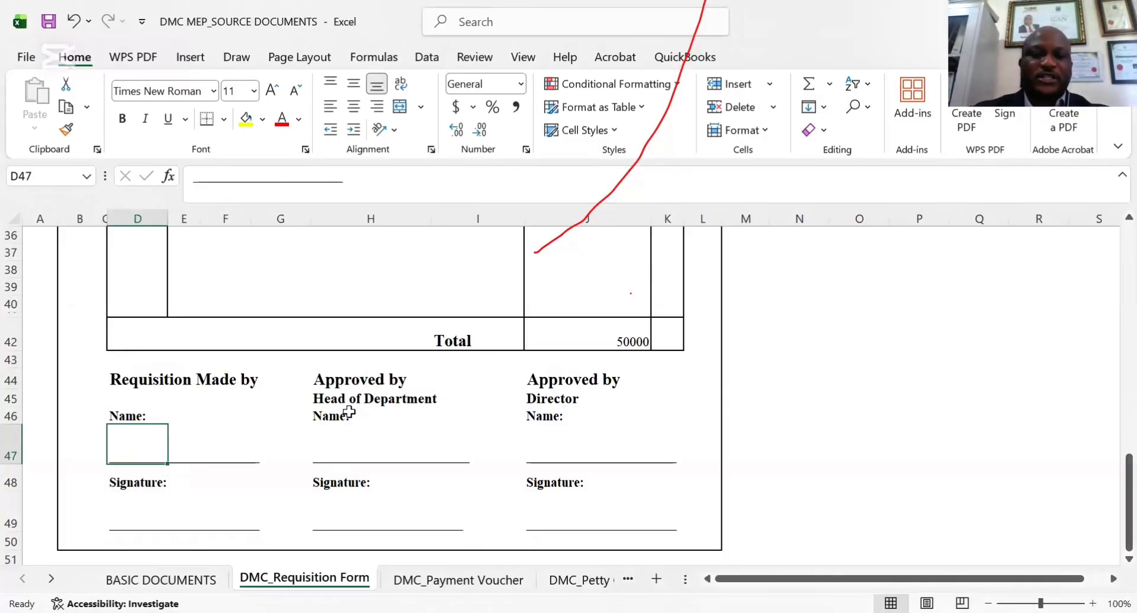
click(860, 451)
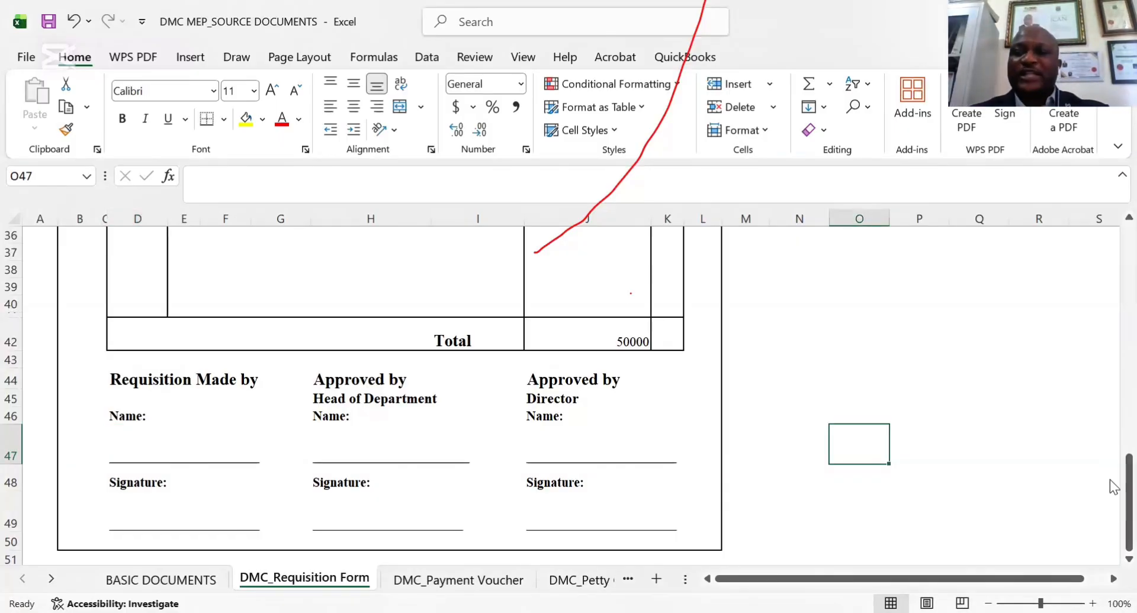
drag(1110, 486, 1109, 391)
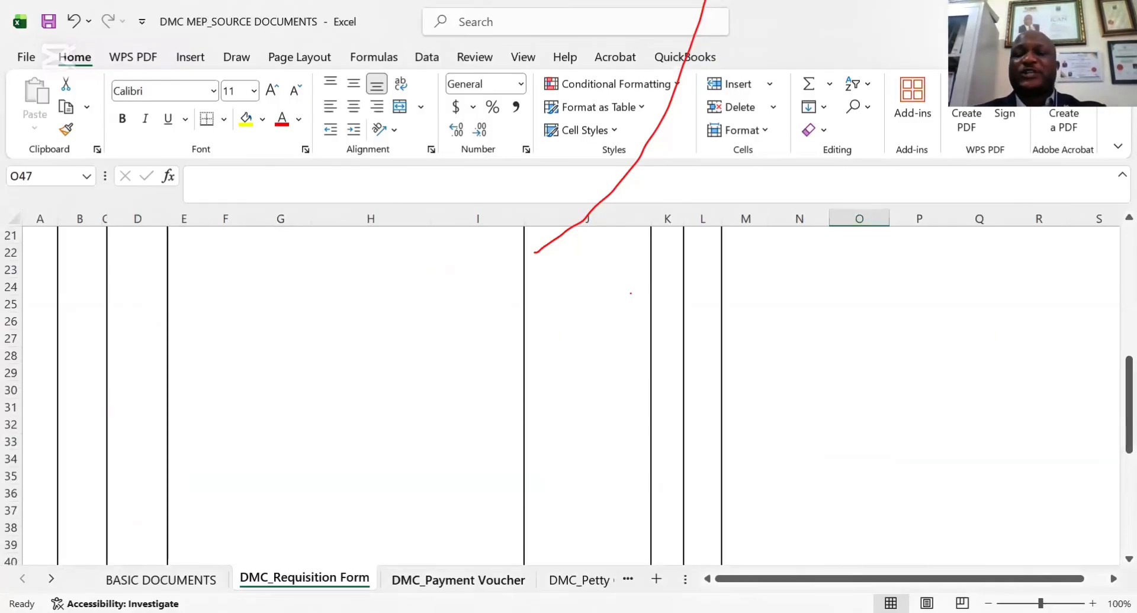
Open the DMC_Payment Voucher sheet and examine the voucher's title and PV number
click(458, 580)
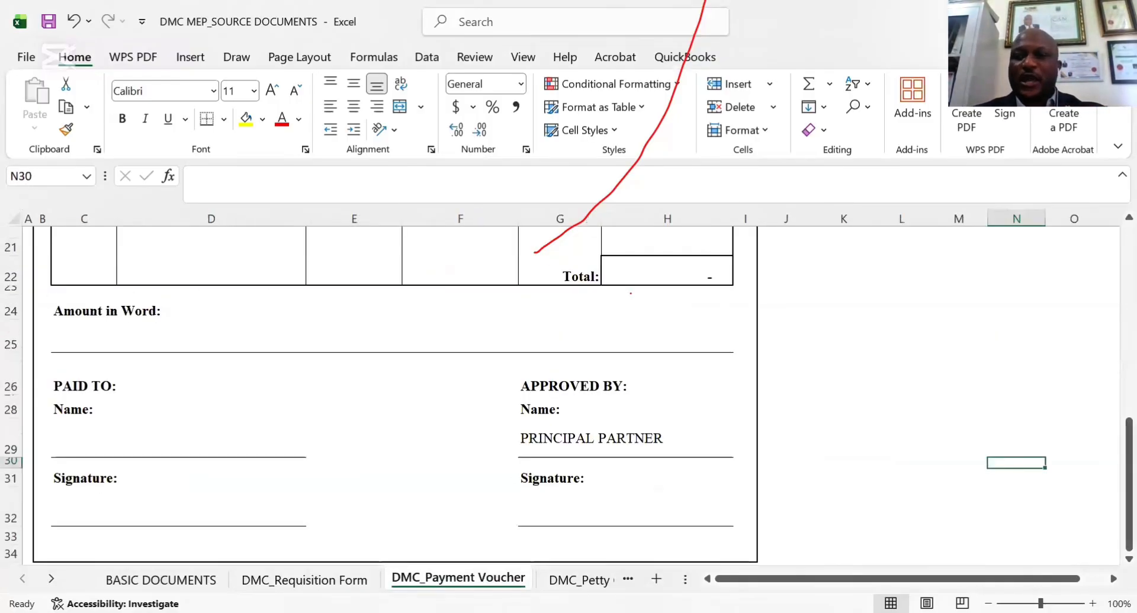
drag(1109, 489, 1113, 274)
click(620, 276)
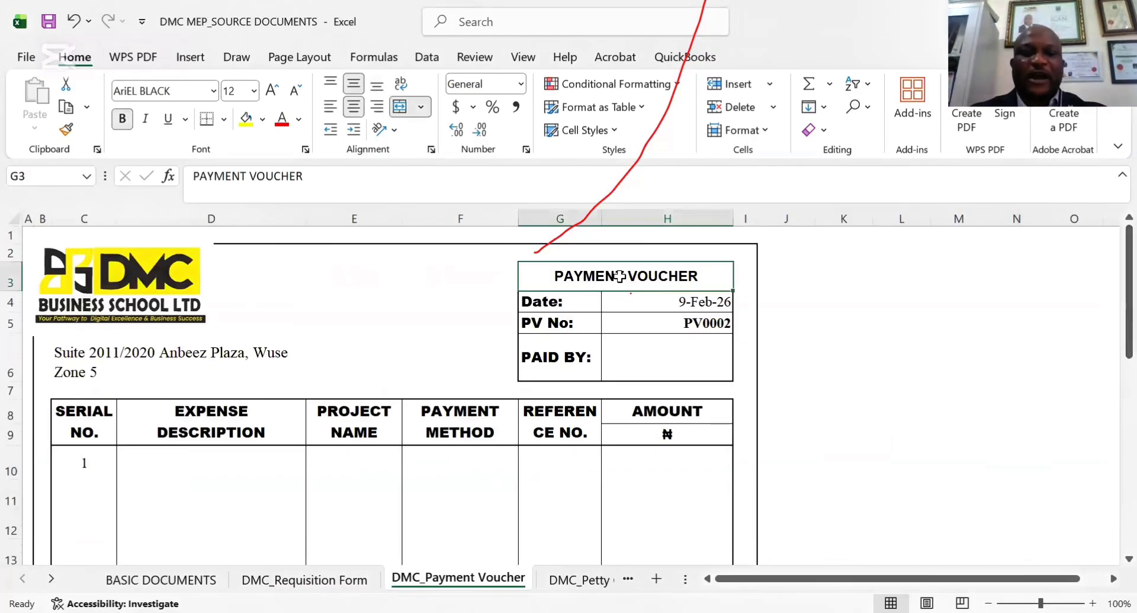
click(696, 325)
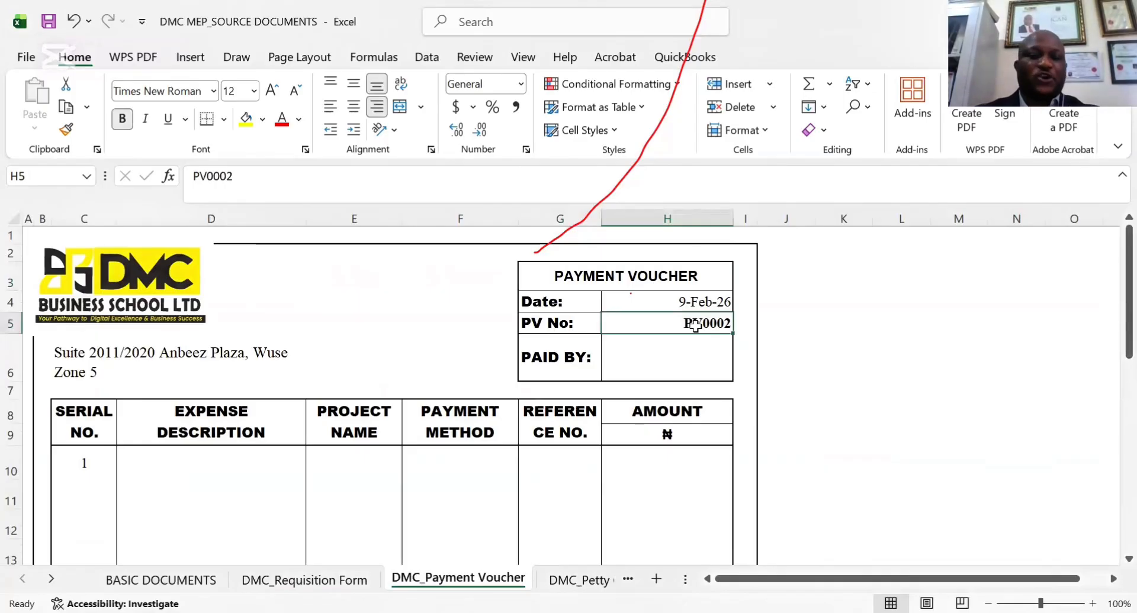
Return to the DMC_Requisition Form sheet and examine its form number and item rows
click(305, 581)
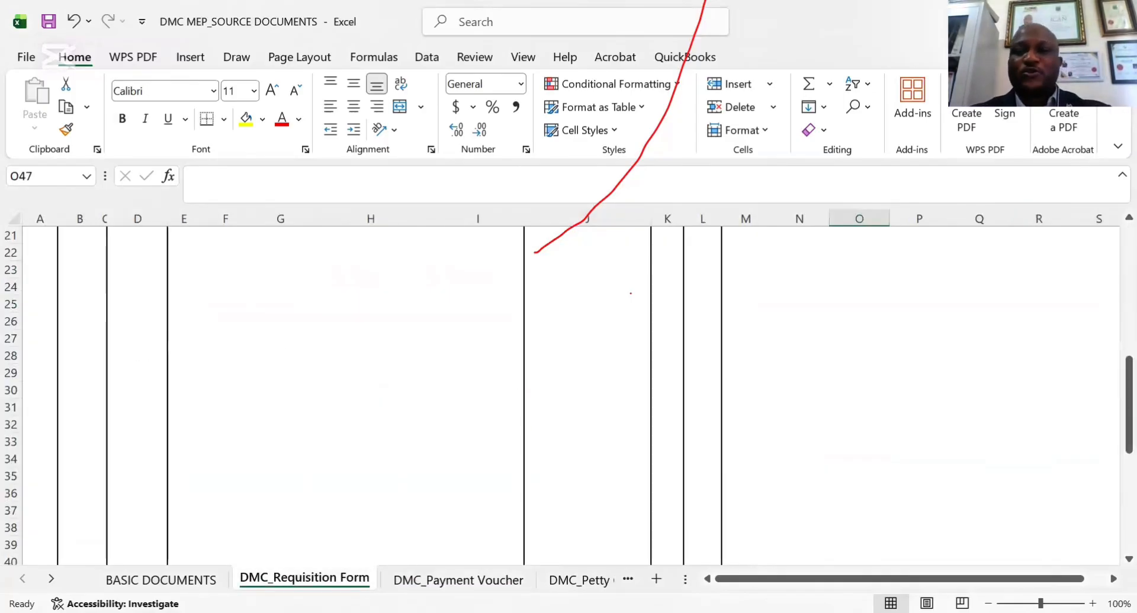
drag(1111, 434, 1112, 332)
click(577, 431)
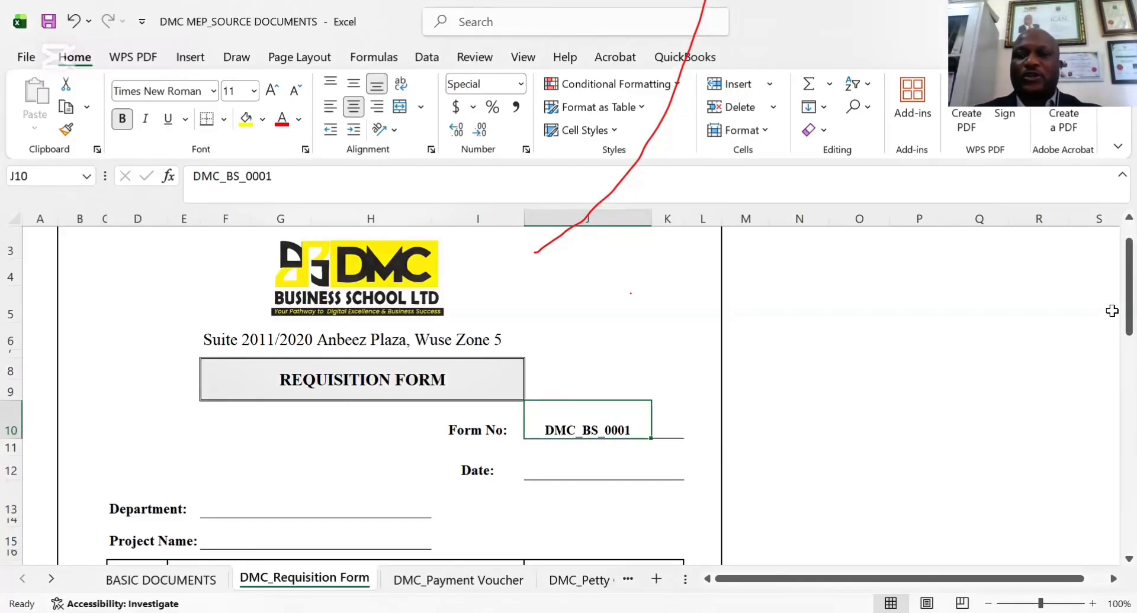
mouse_move(1113, 320)
mouse_down()
mouse_move(1109, 487)
mouse_move(1111, 337)
mouse_up()
Compare the payment voucher's header and expense columns with the item entries on the requisition form
click(445, 580)
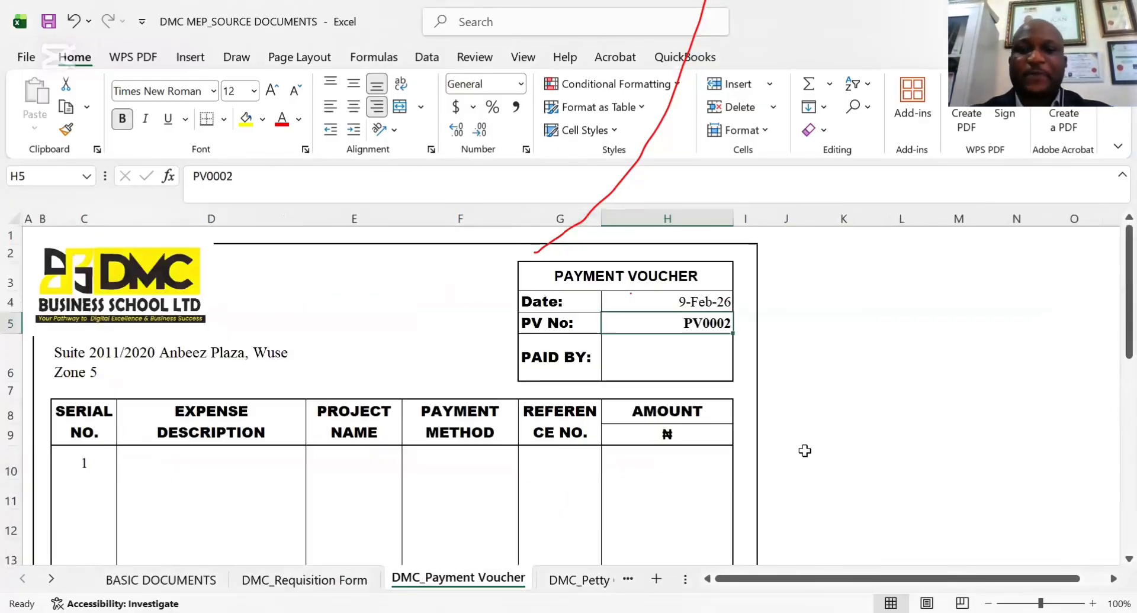
mouse_move(1113, 305)
mouse_down()
mouse_move(1109, 297)
mouse_move(1111, 317)
mouse_up()
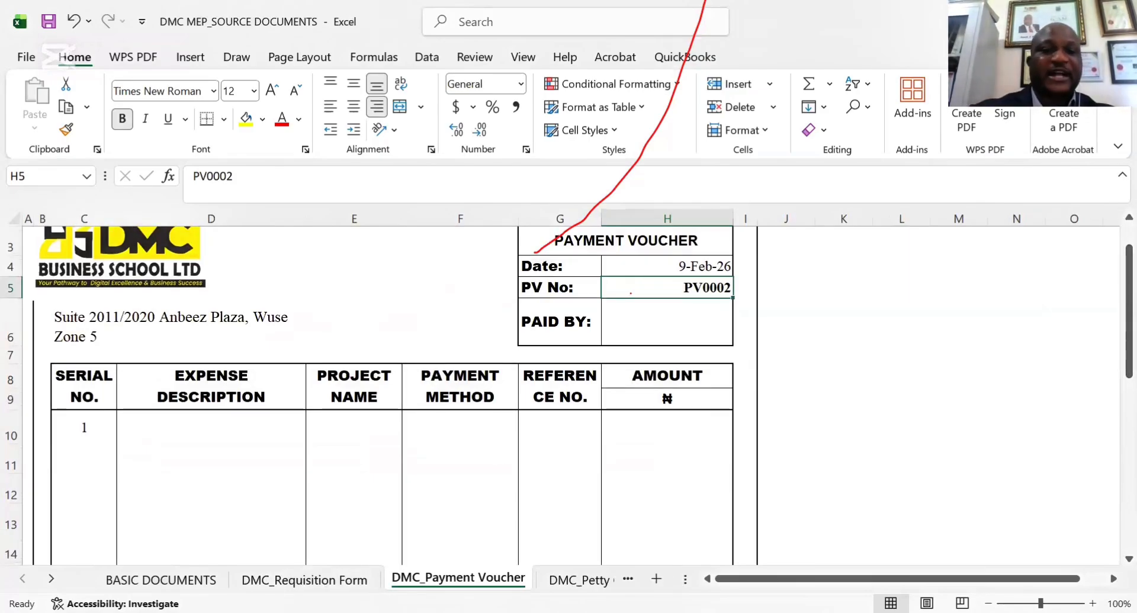
key(ctrl+Page_Up)
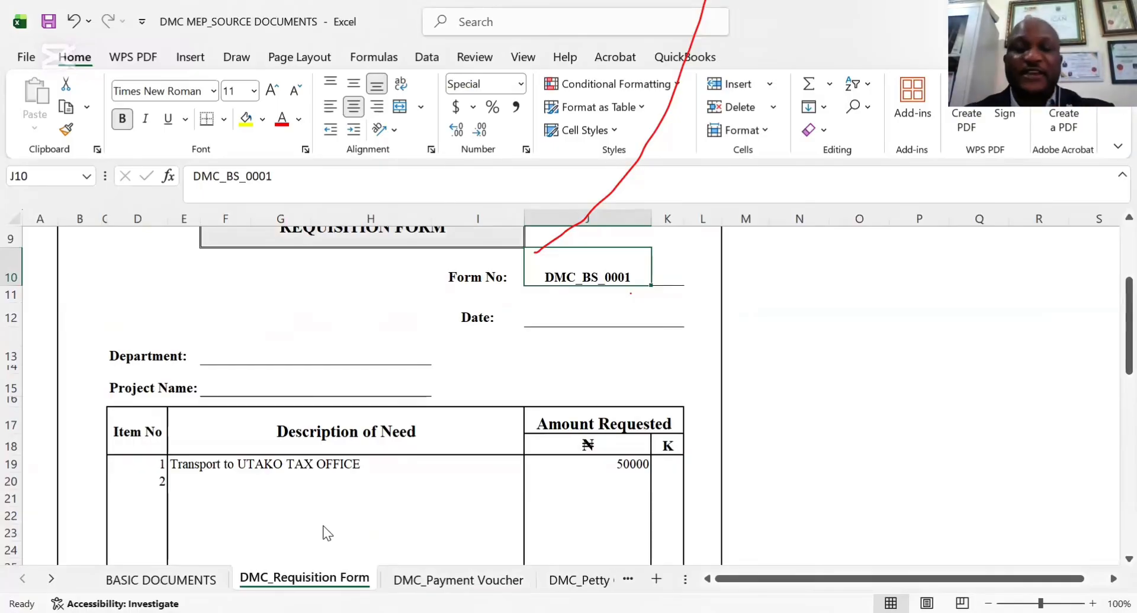
click(445, 577)
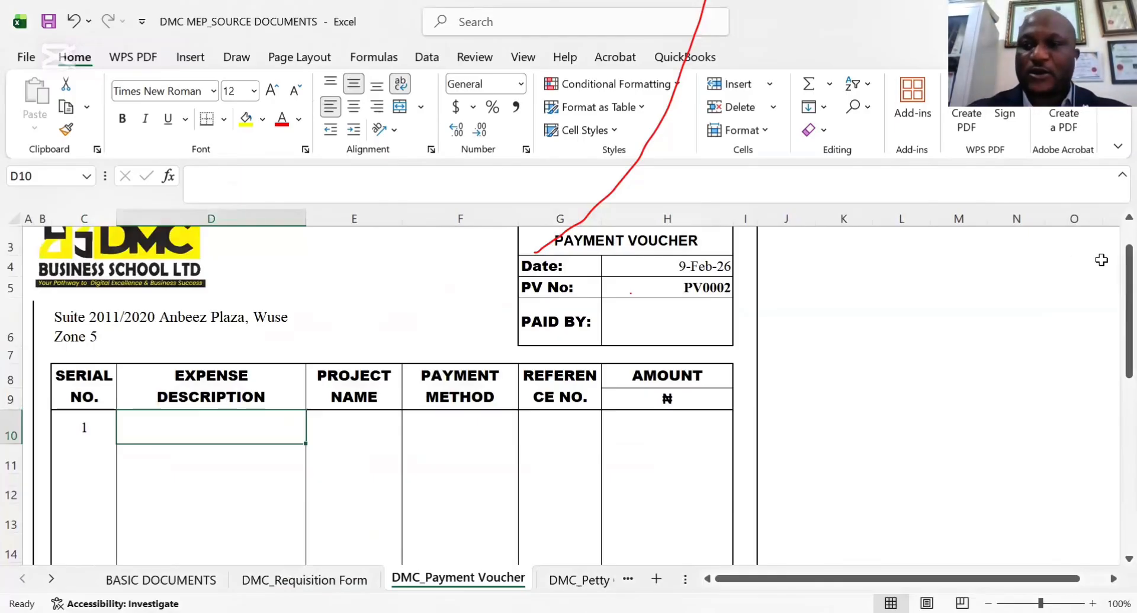
Examine the payment voucher's Approved By and Paid To name fields and return to its header
drag(1114, 290, 1111, 528)
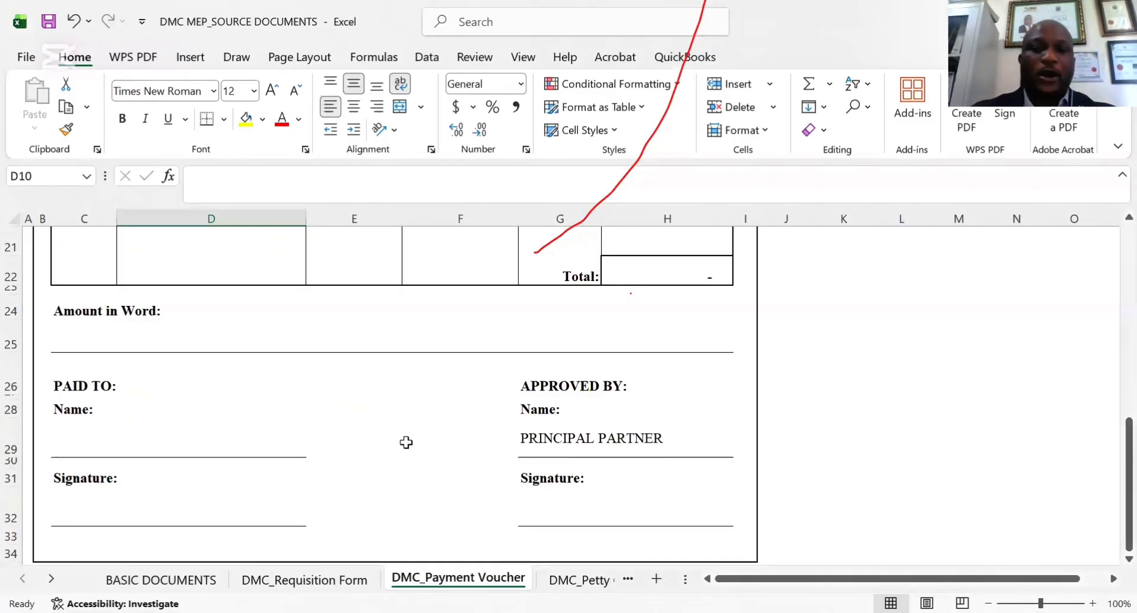
click(548, 441)
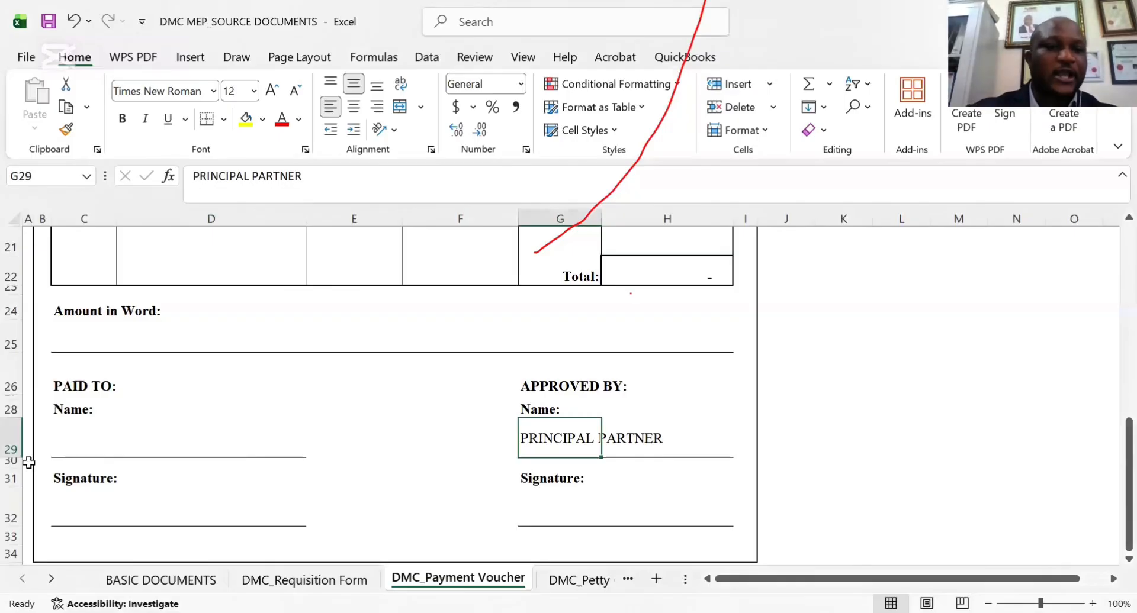
click(78, 445)
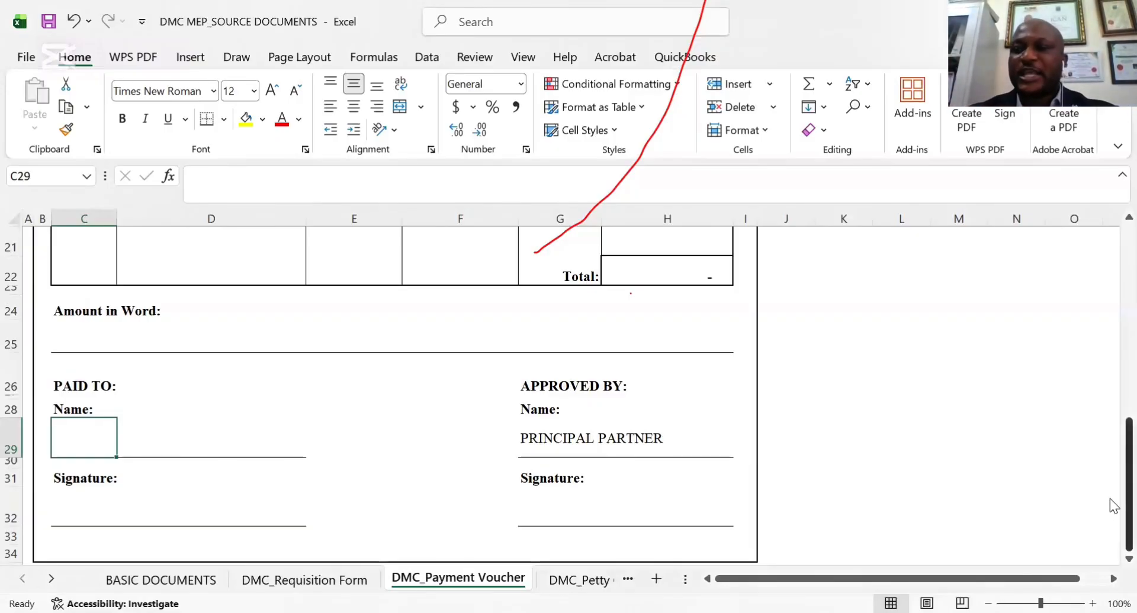
drag(1110, 502, 1110, 261)
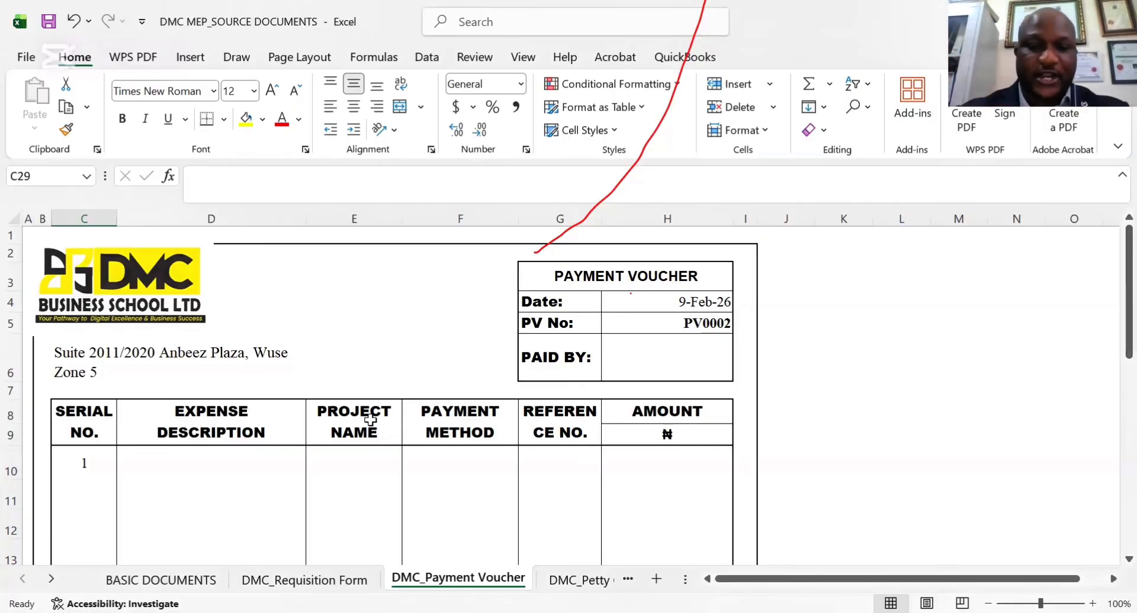
Examine the DMC_Petty Cash Voucher sheet's header and date field, and return to the DMC_Requisition Form sheet
key(ctrl+Page_Down)
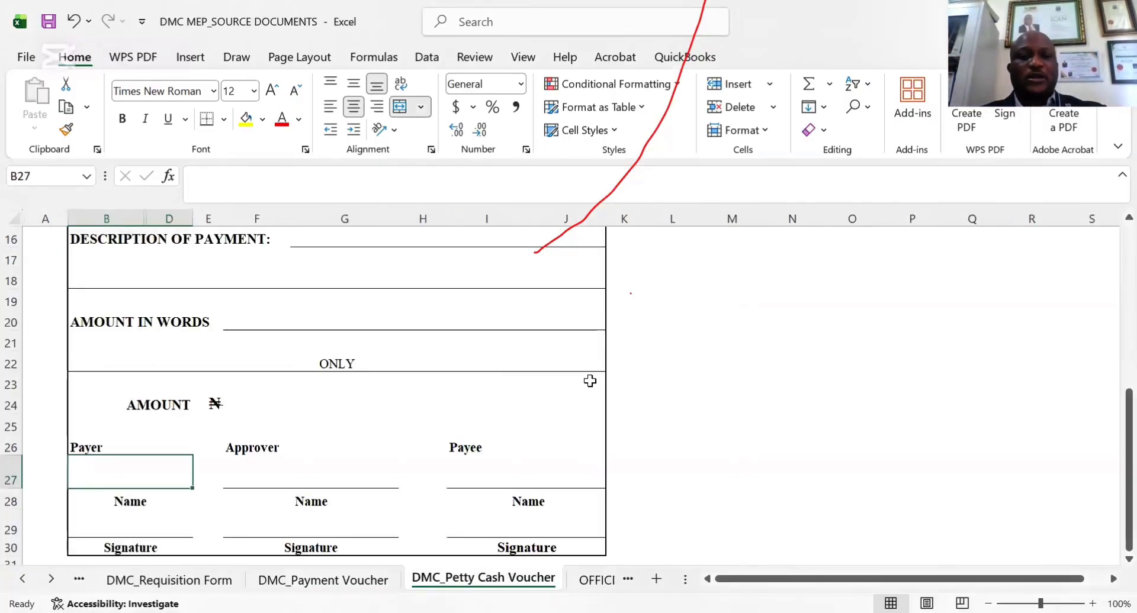
drag(1112, 457, 1110, 293)
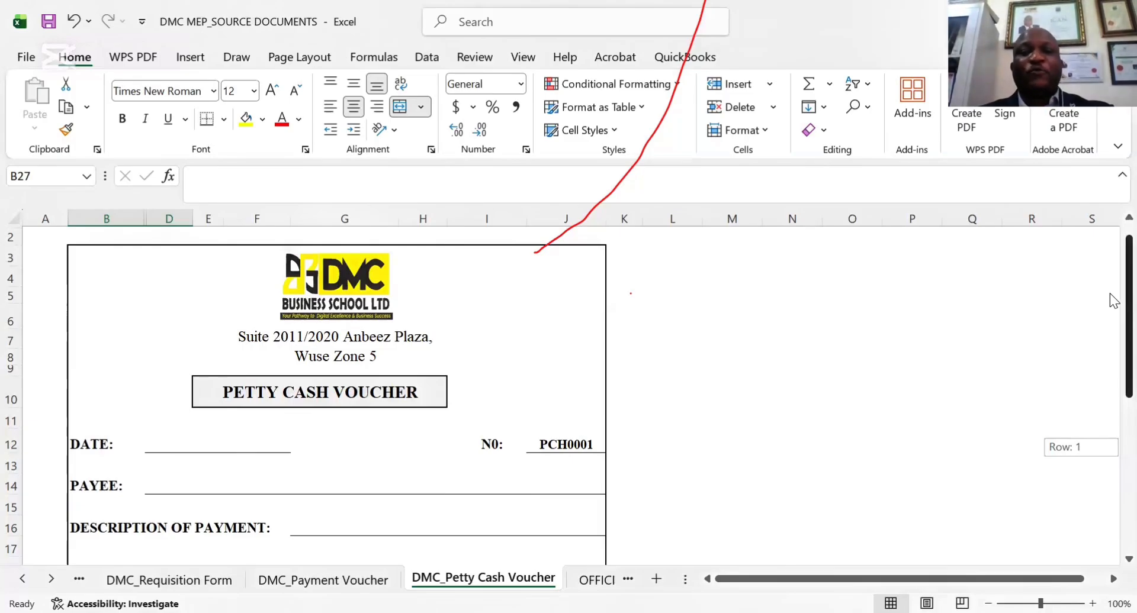
drag(1110, 293, 1109, 294)
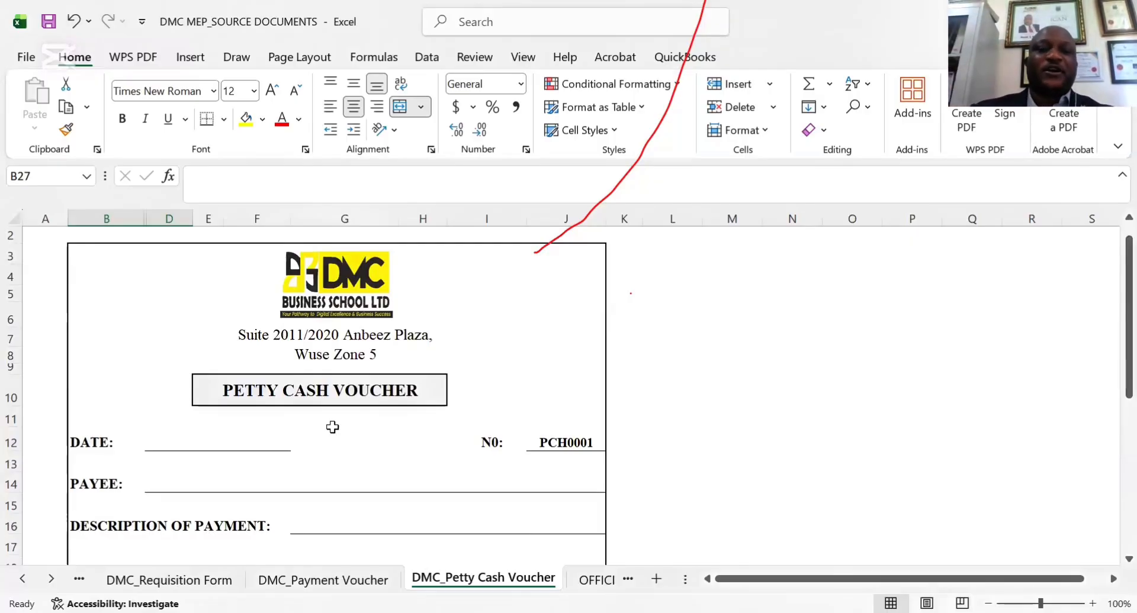
click(275, 434)
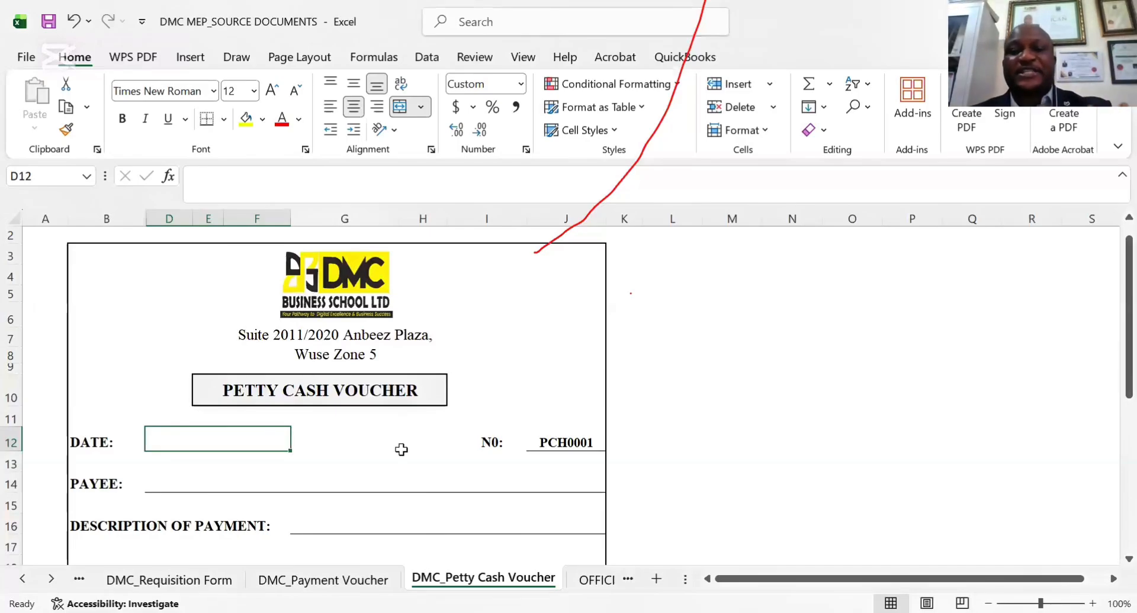
click(196, 574)
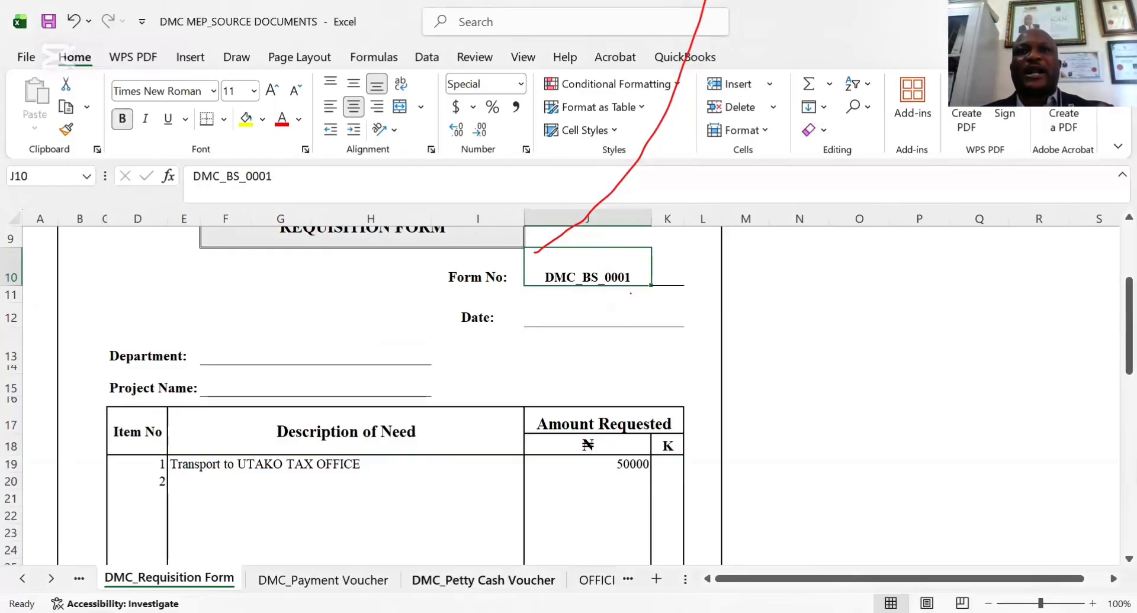
Examine the DMC_Petty Cash Voucher sheet's payment fields and compare them with the DMC_Payment Voucher sheet
click(483, 580)
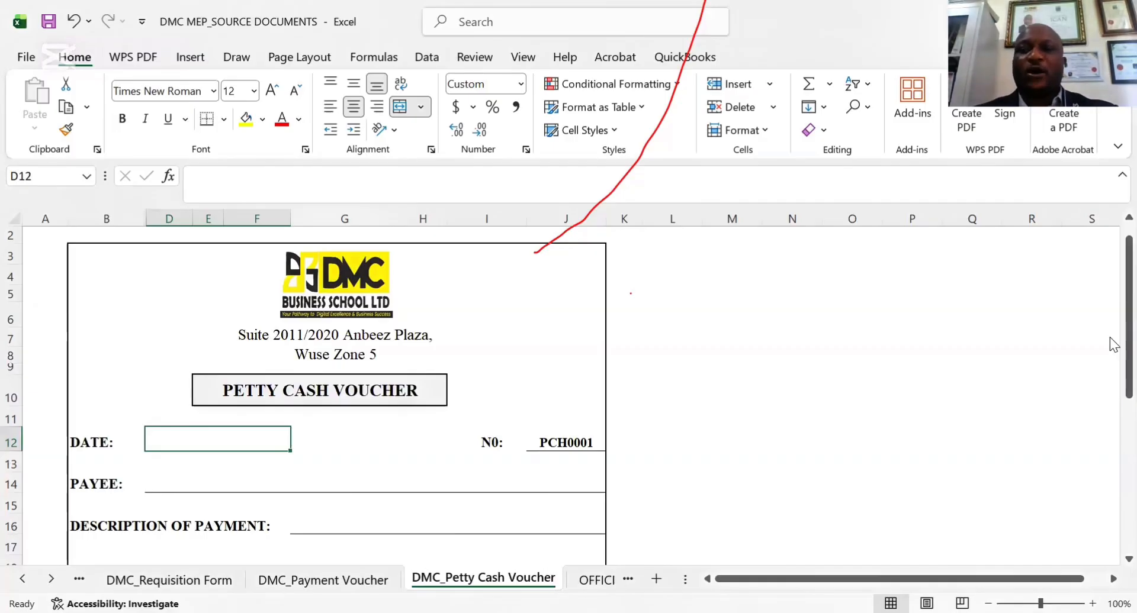
drag(1109, 336, 1109, 429)
key(ctrl+Page_Up)
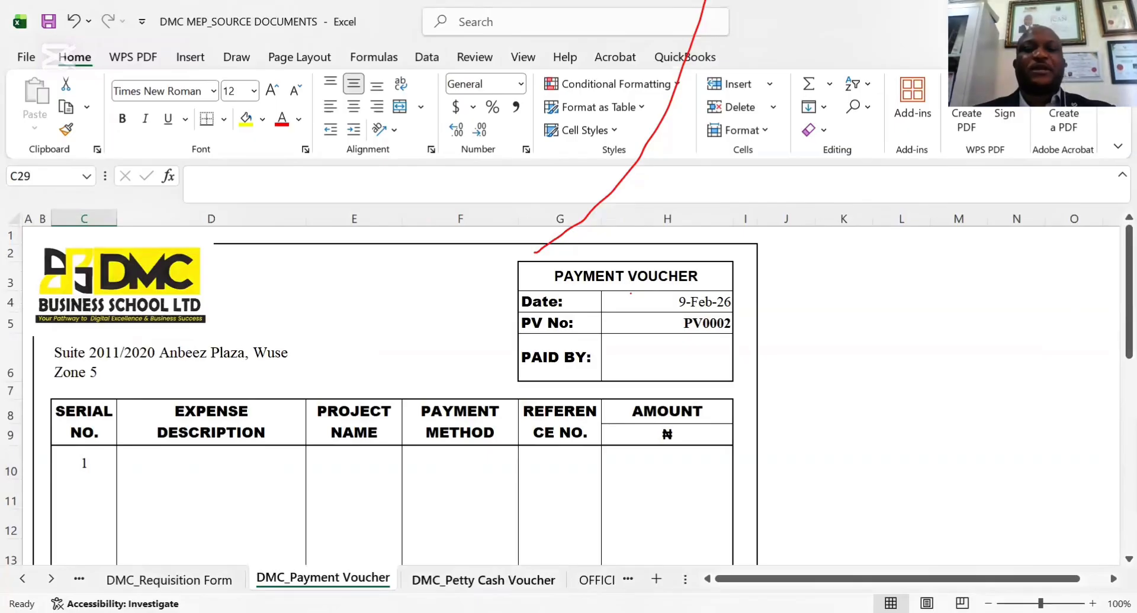
click(484, 580)
click(362, 578)
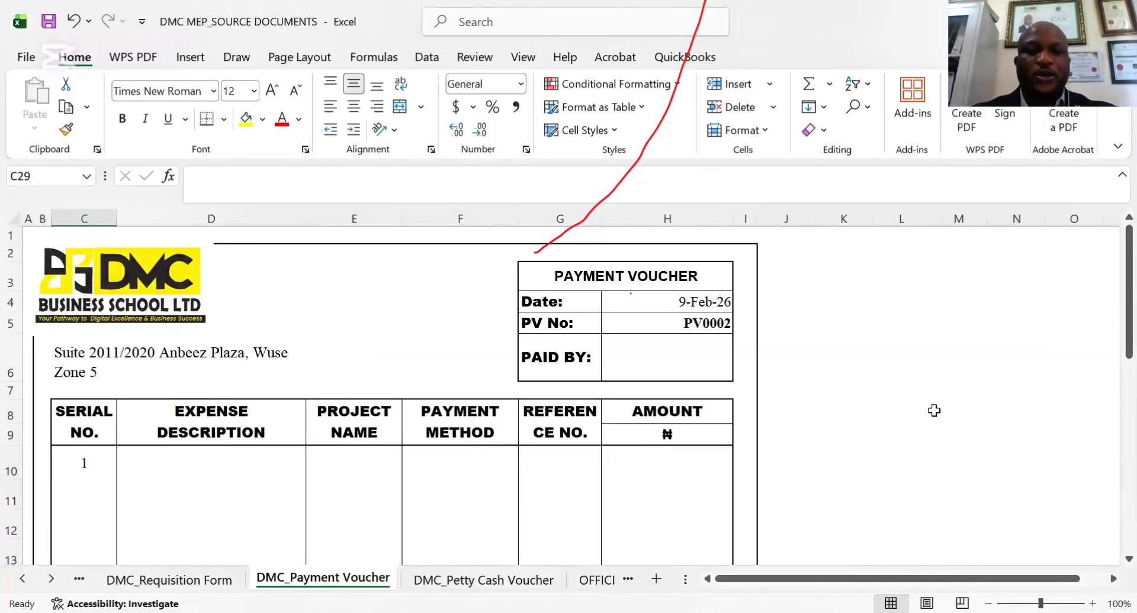
Examine the OFFICIAL RECEIPTS sheet's customer fields, goods table and VAT row, and select its RECEIPT title
click(606, 580)
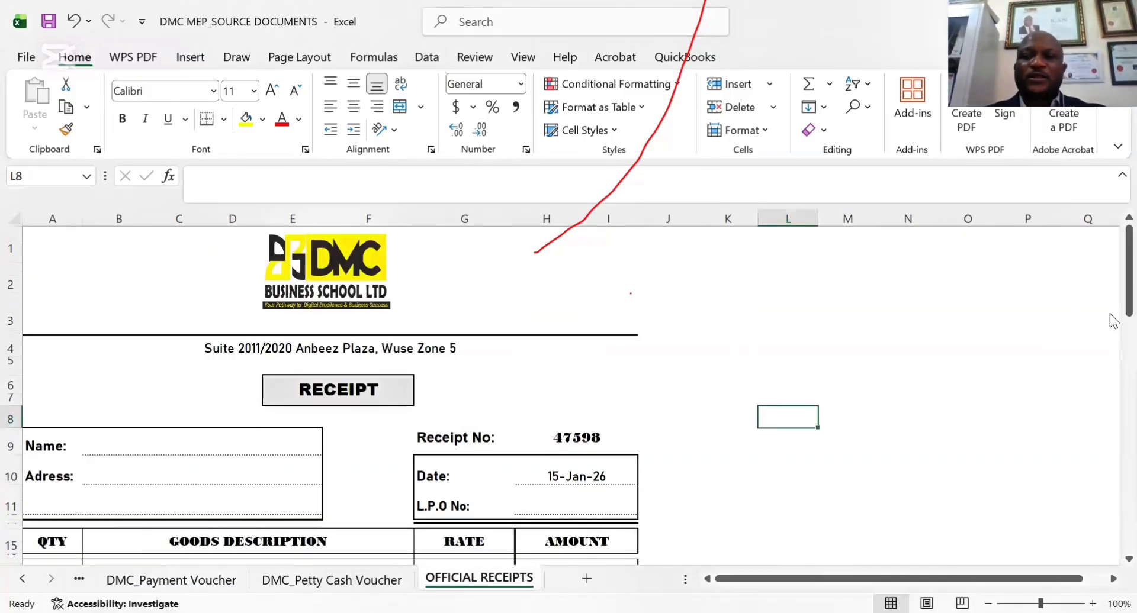
drag(1113, 296, 1103, 351)
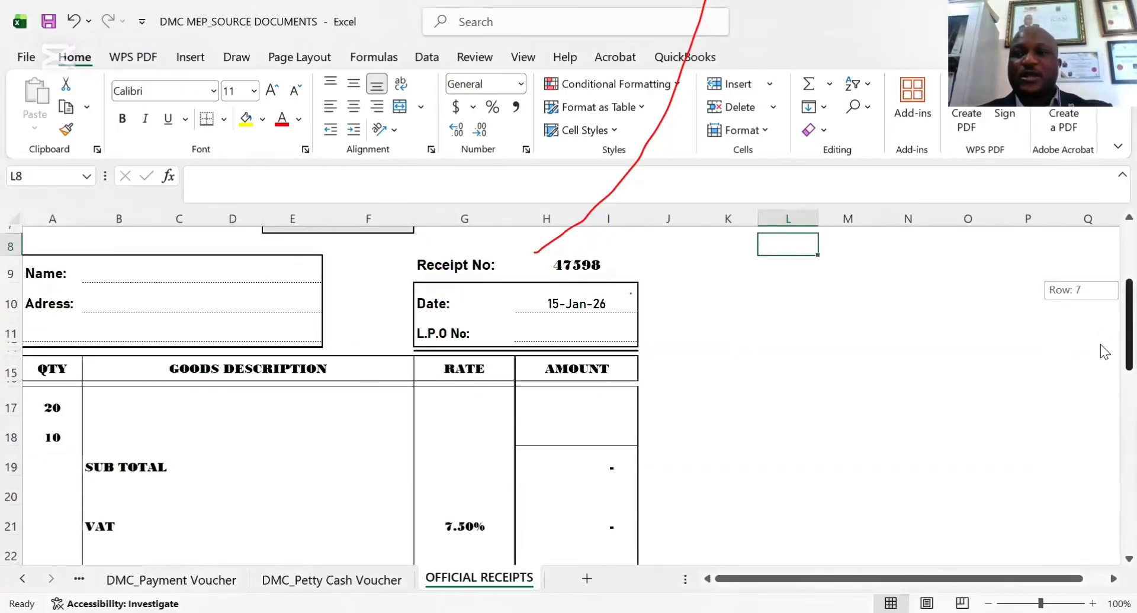
drag(1100, 345, 1111, 325)
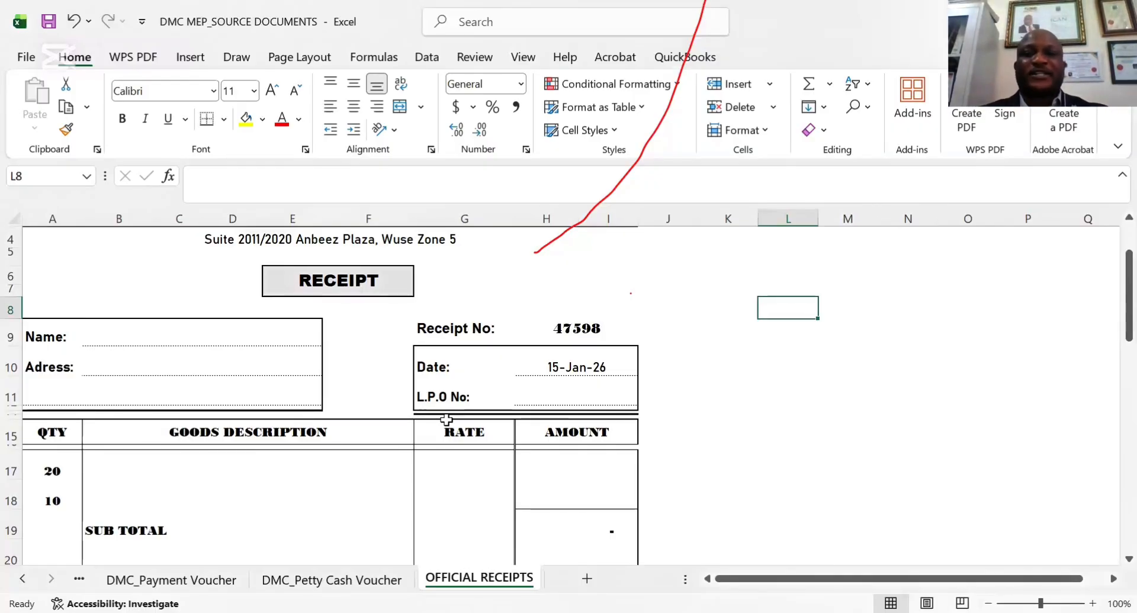
click(333, 277)
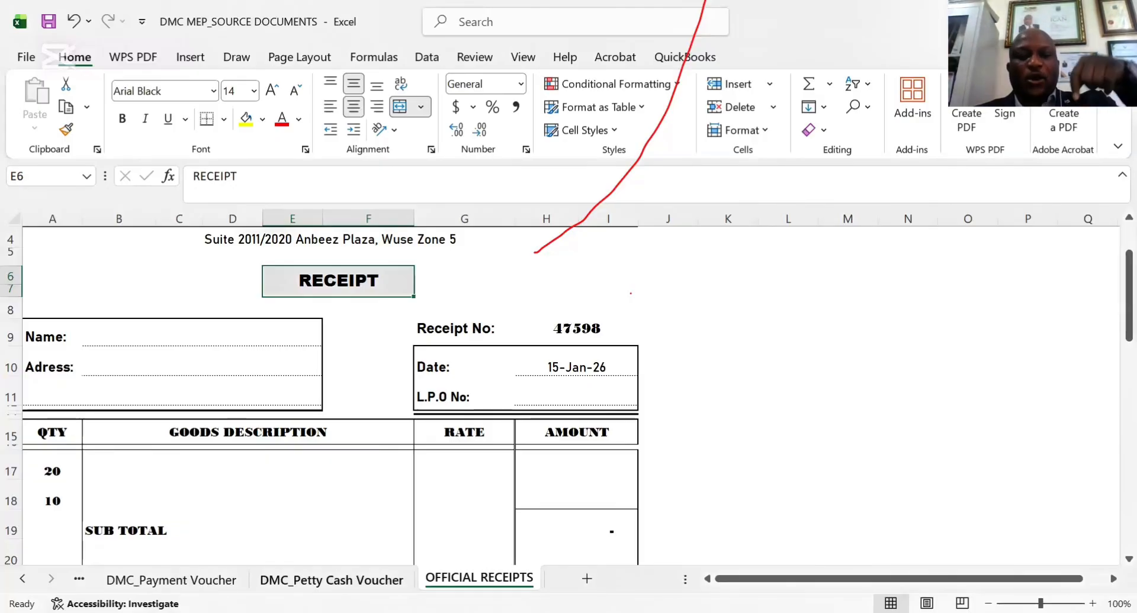
Review the DMC_Petty Cash Voucher sheet down to its payer, approver and payee signature lines, and return to its header
click(331, 579)
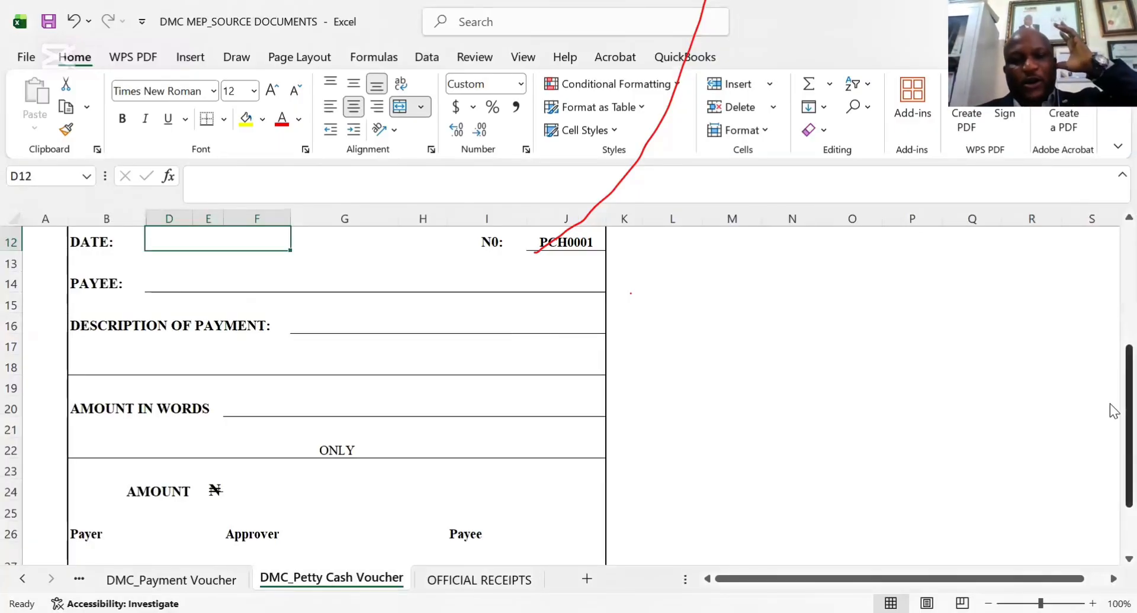
drag(1109, 404, 1109, 461)
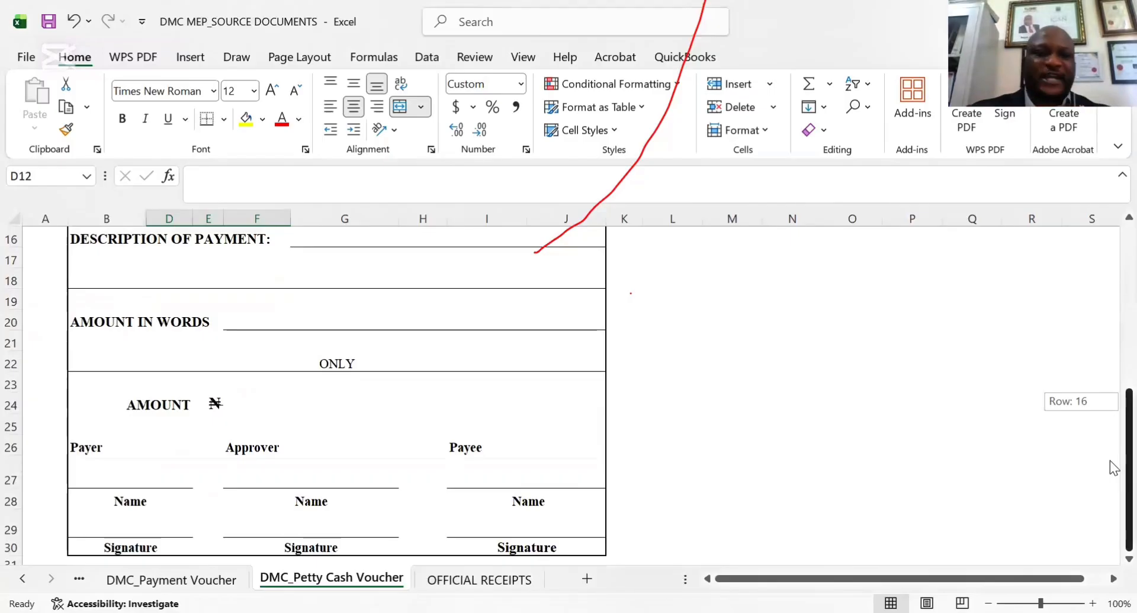
drag(1110, 460, 1108, 508)
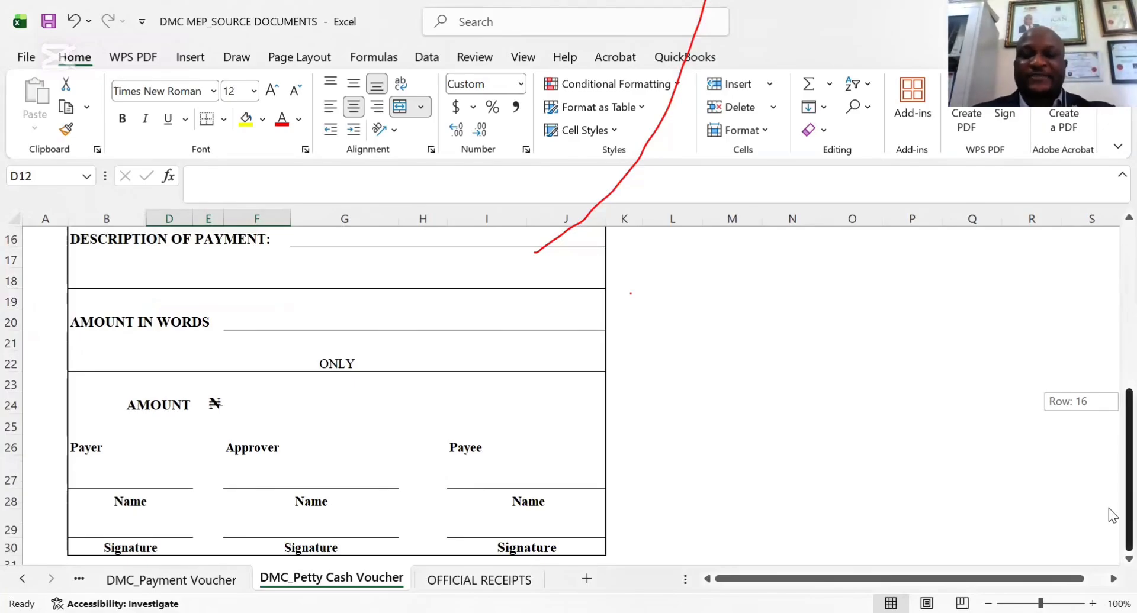
drag(1108, 508, 1109, 271)
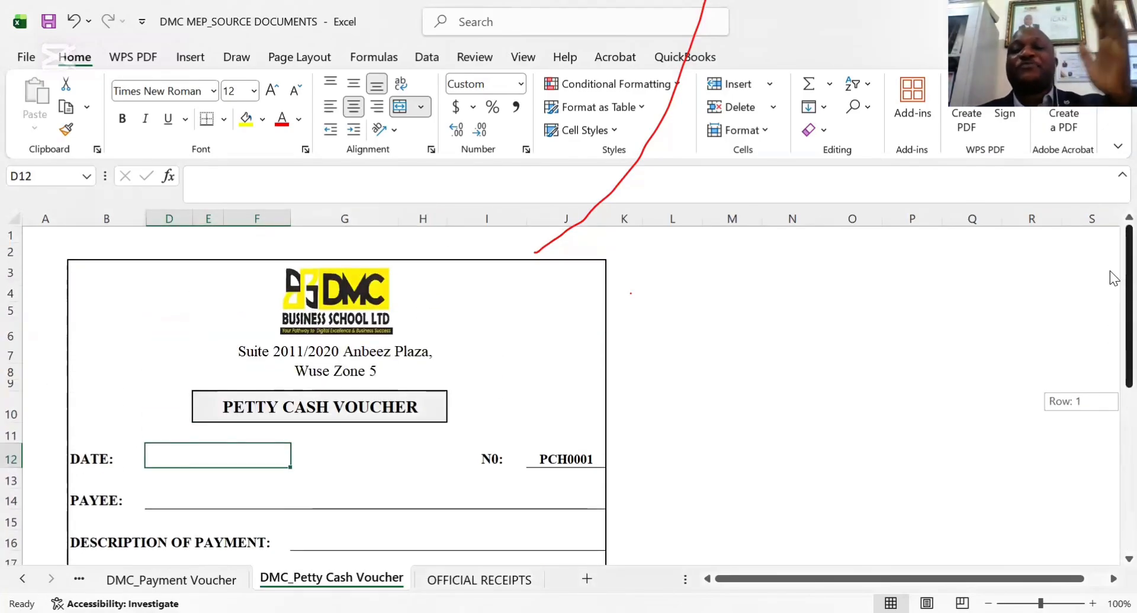
drag(1110, 271, 1115, 271)
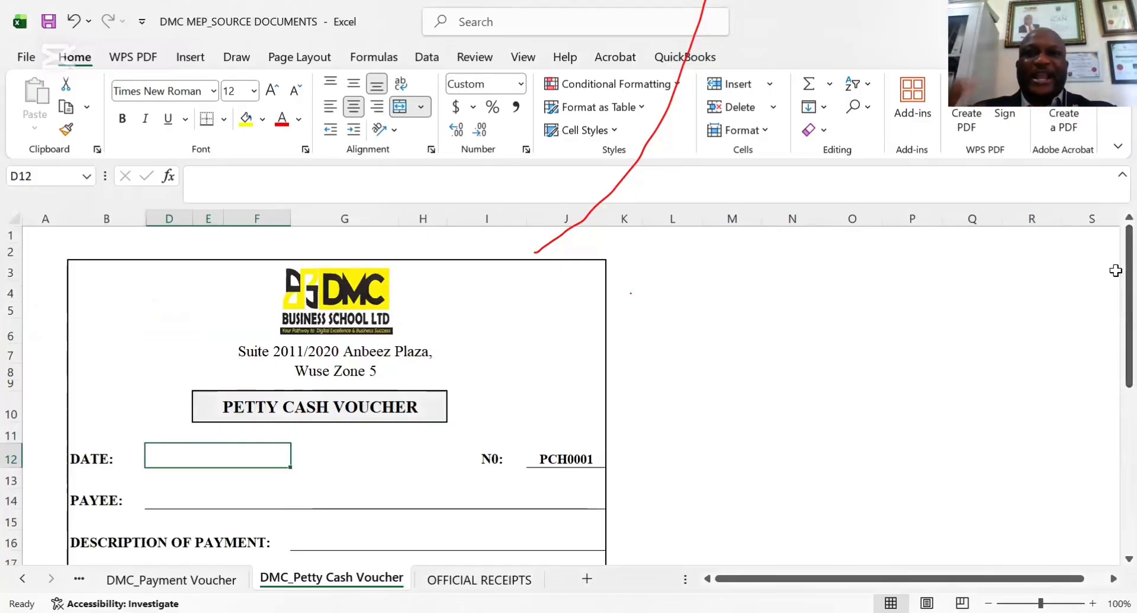
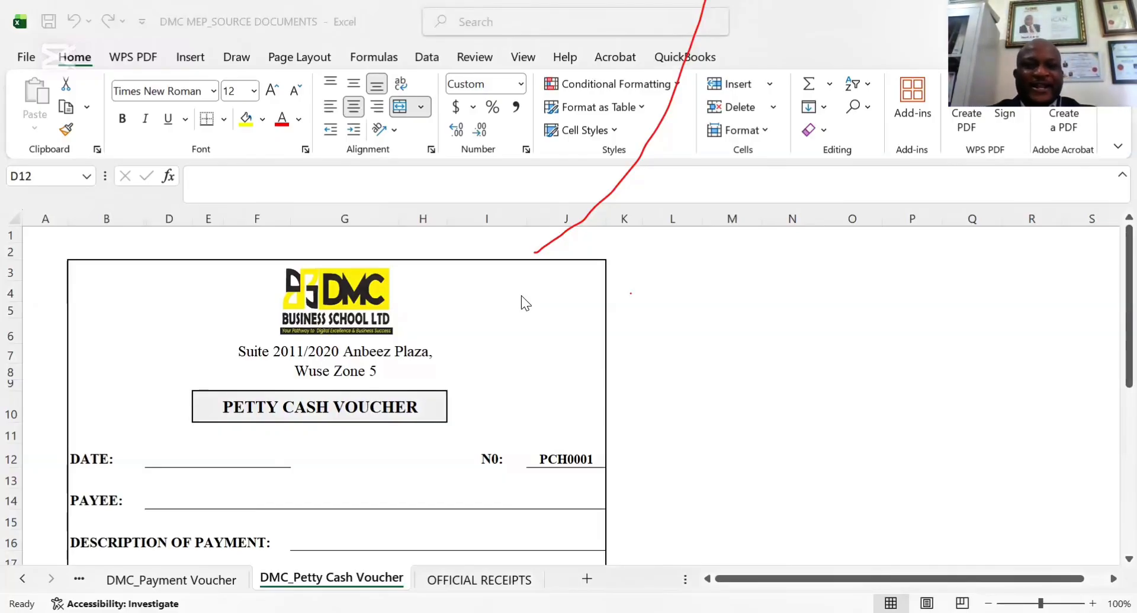
Examine the OFFICIAL RECEIPTS sheet's header, from the company logo and address to the RECEIPT title
click(479, 580)
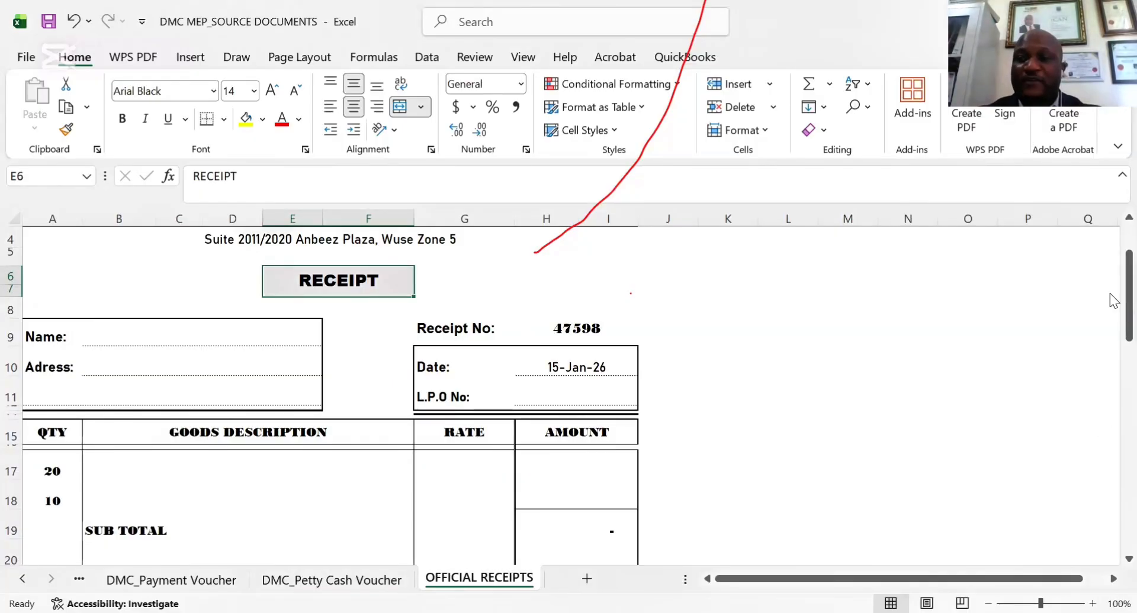
drag(1110, 300, 1109, 250)
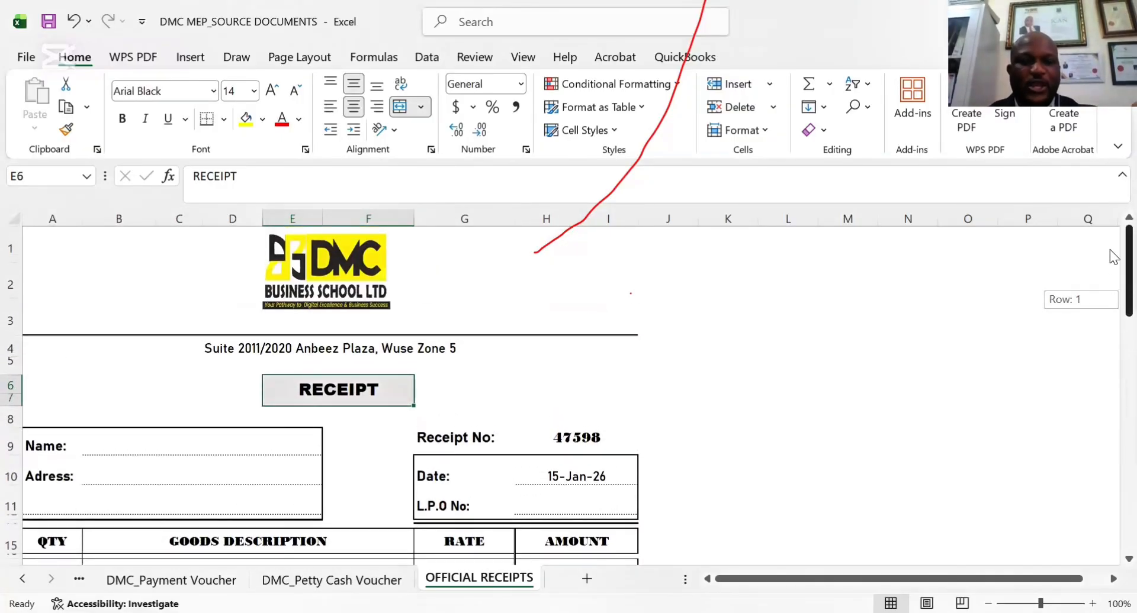
drag(1113, 257, 1113, 257)
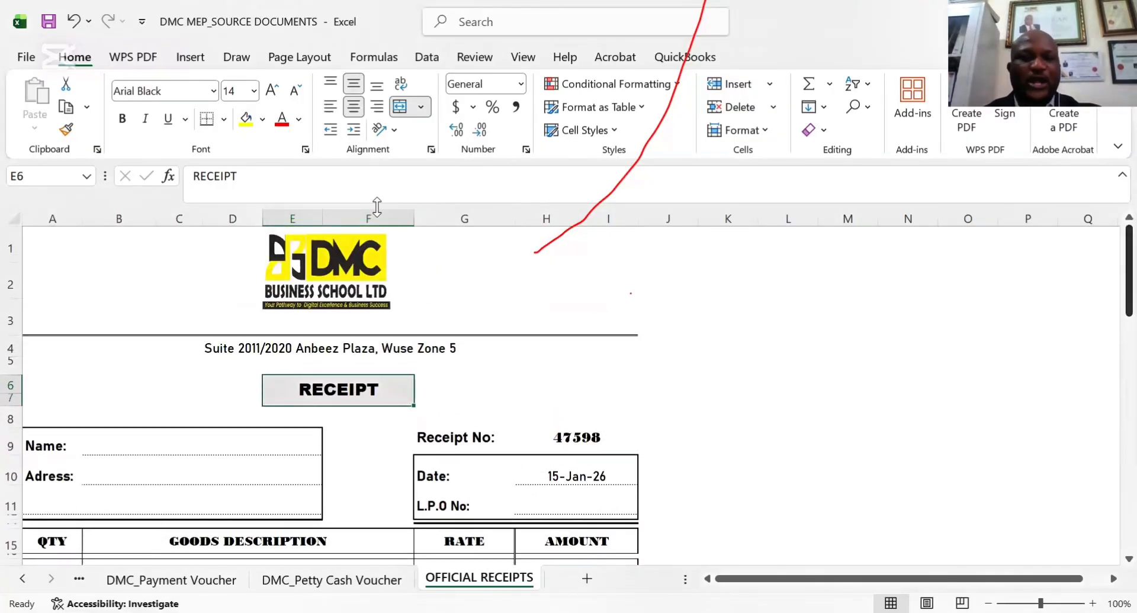
click(346, 305)
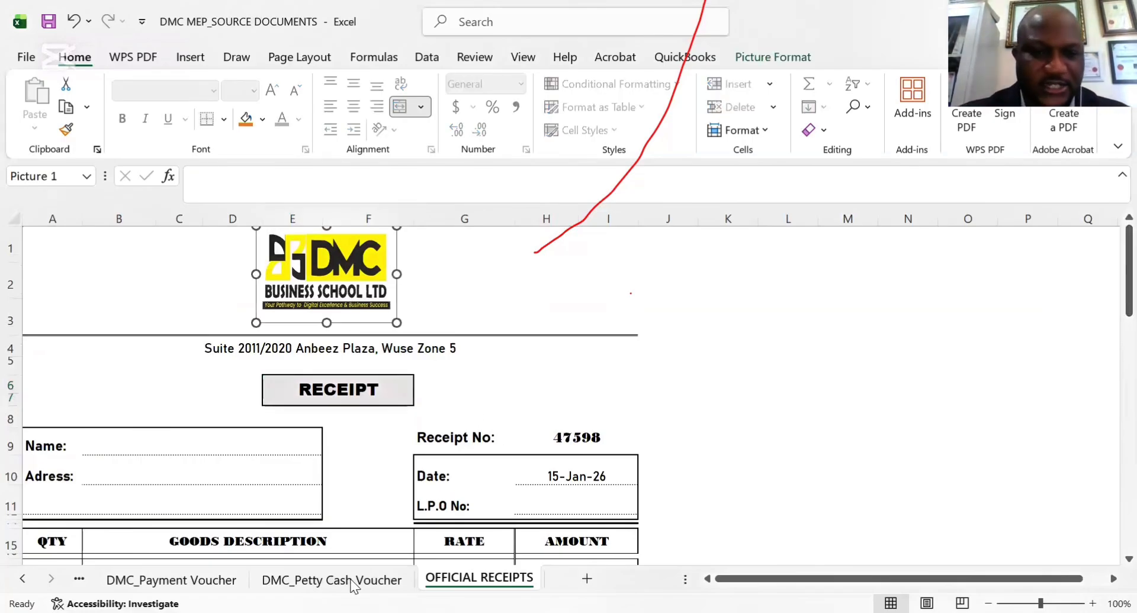
click(805, 426)
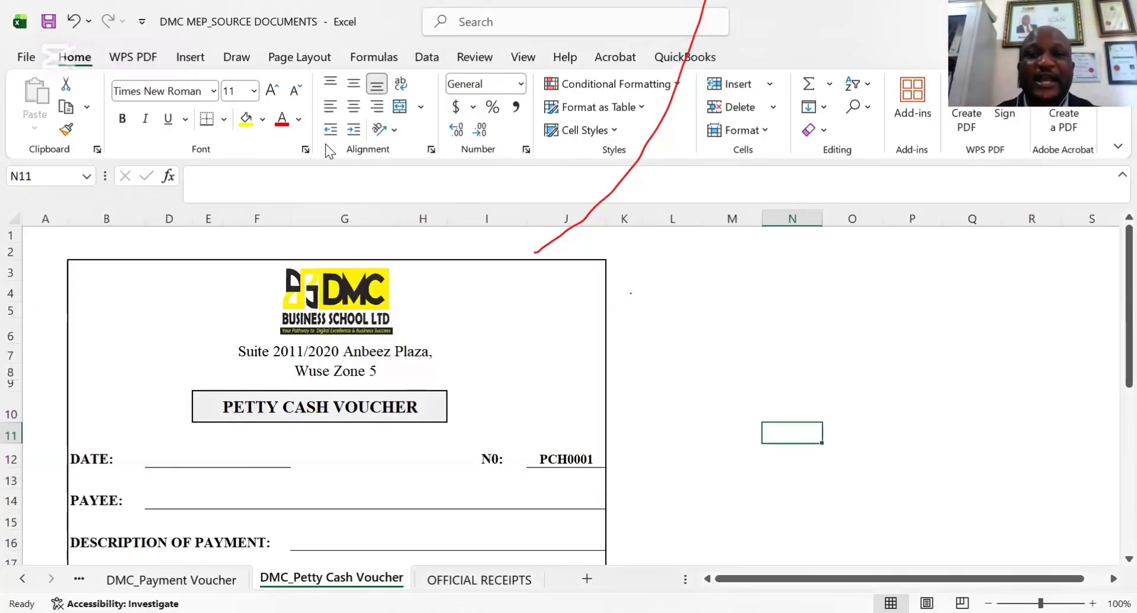
Switch to the BASIC AUTOMATED ACCOUNTS TEMPLATE workbook and examine its HOME PAGE sheet and commencement date
click(642, 367)
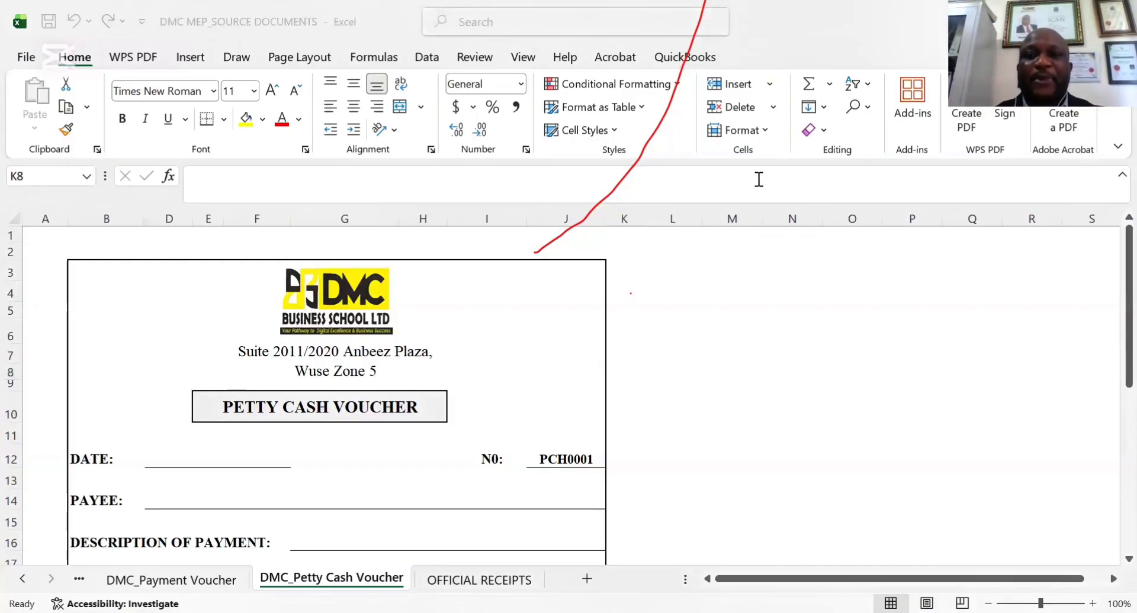
click(359, 334)
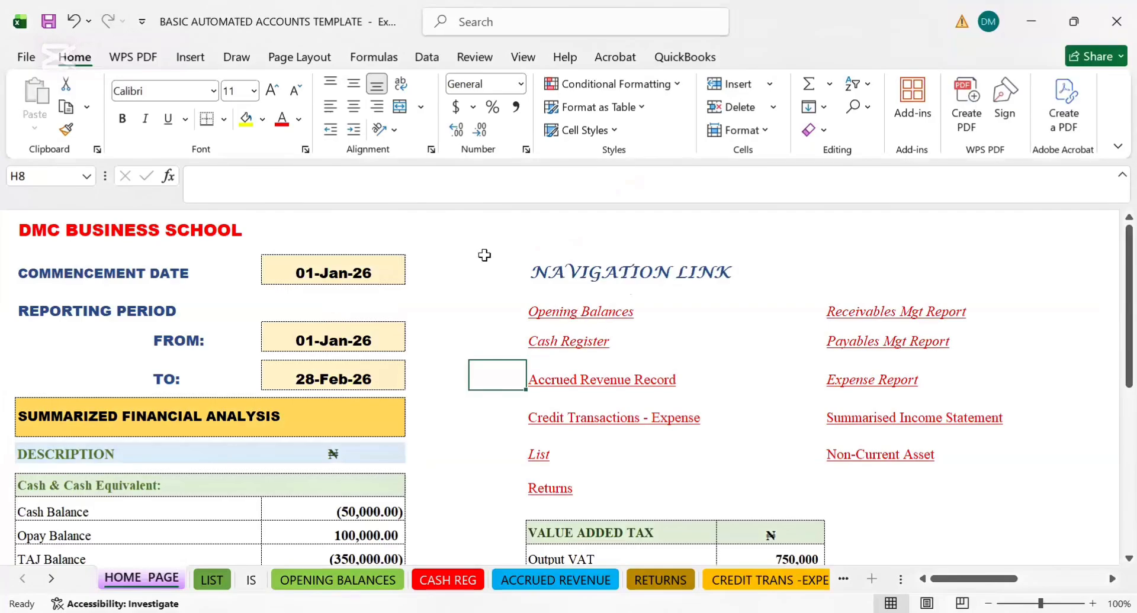
key(Down)
key(Down)
key(Down)
key(Down)
key(Down)
key(Down)
key(Down)
key(Down)
key(Down)
key(Down)
key(Down)
key(Down)
key(Down)
key(Down)
key(Down)
key(Down)
key(Down)
key(Down)
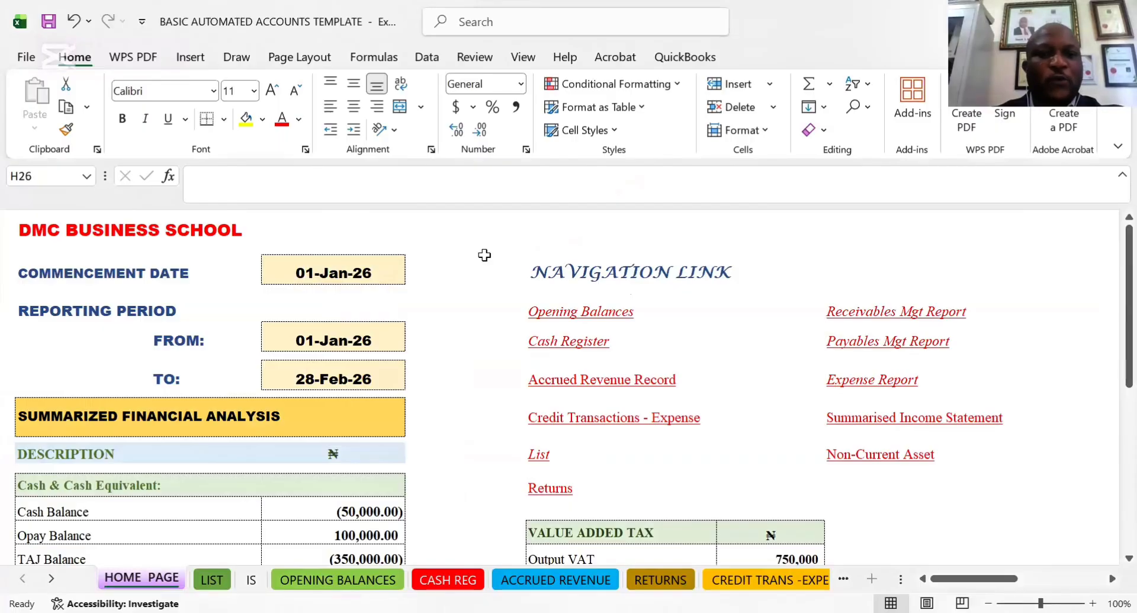
key(Down)
key(Down)
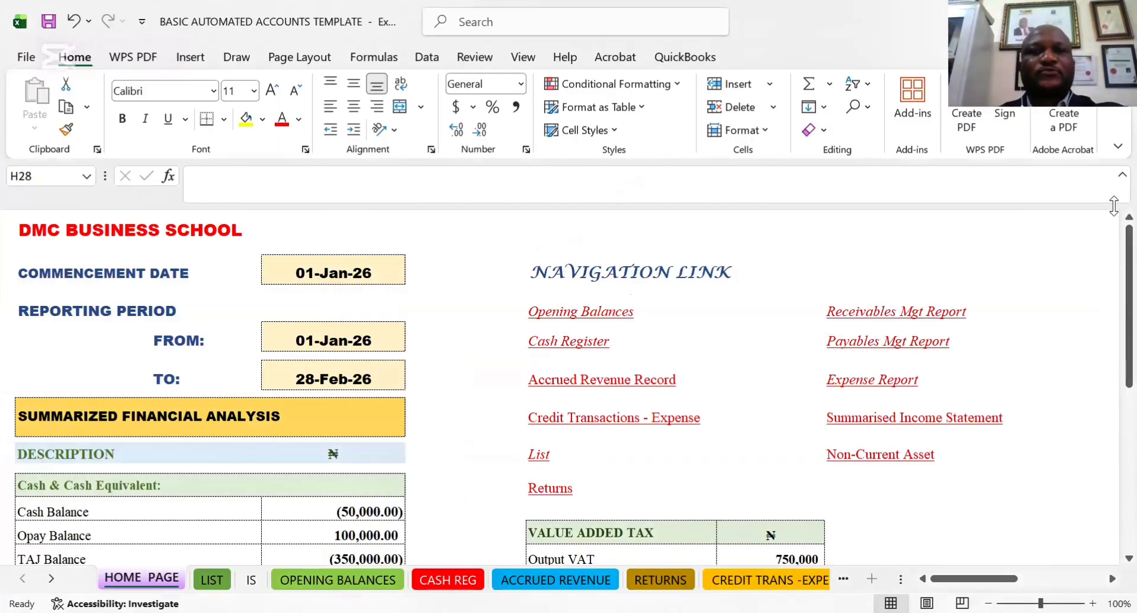
click(329, 266)
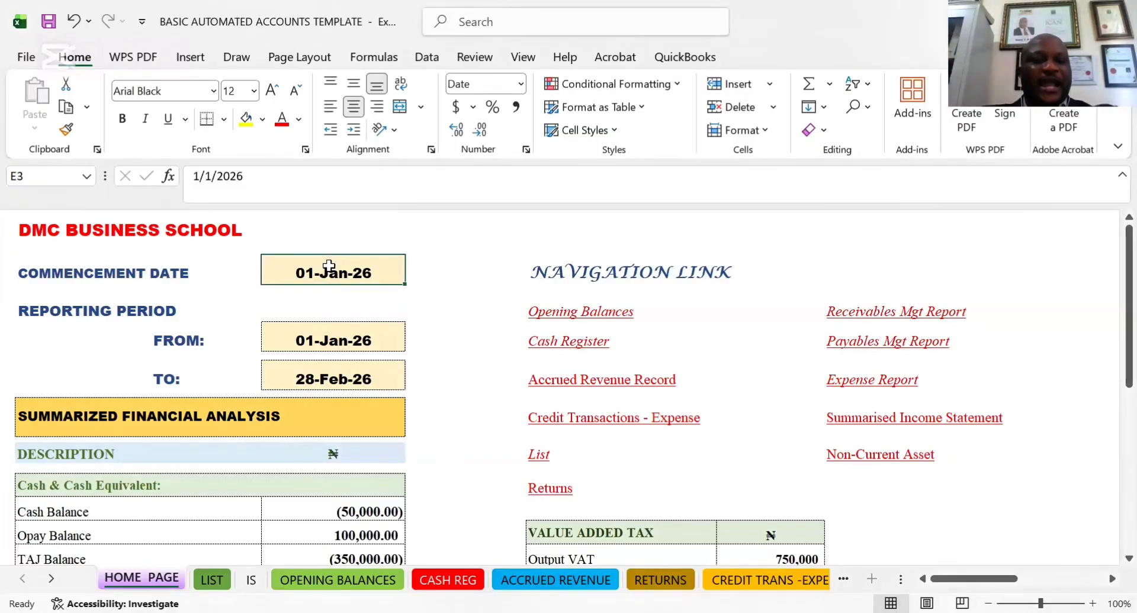
Replace the business name in the HOME PAGE sheet's title with the sample text TOPTOIU DJUD DJDKJ
click(49, 232)
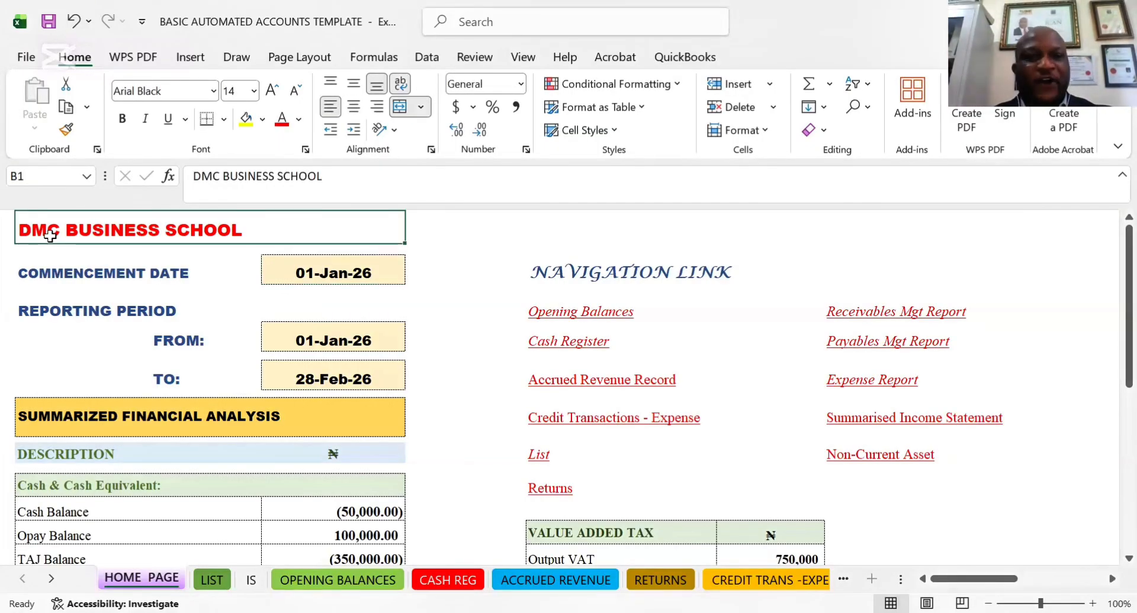
click(327, 172)
key(BackSpace)
key(BackSpace)
key(BackSpace)
key(BackSpace)
key(BackSpace)
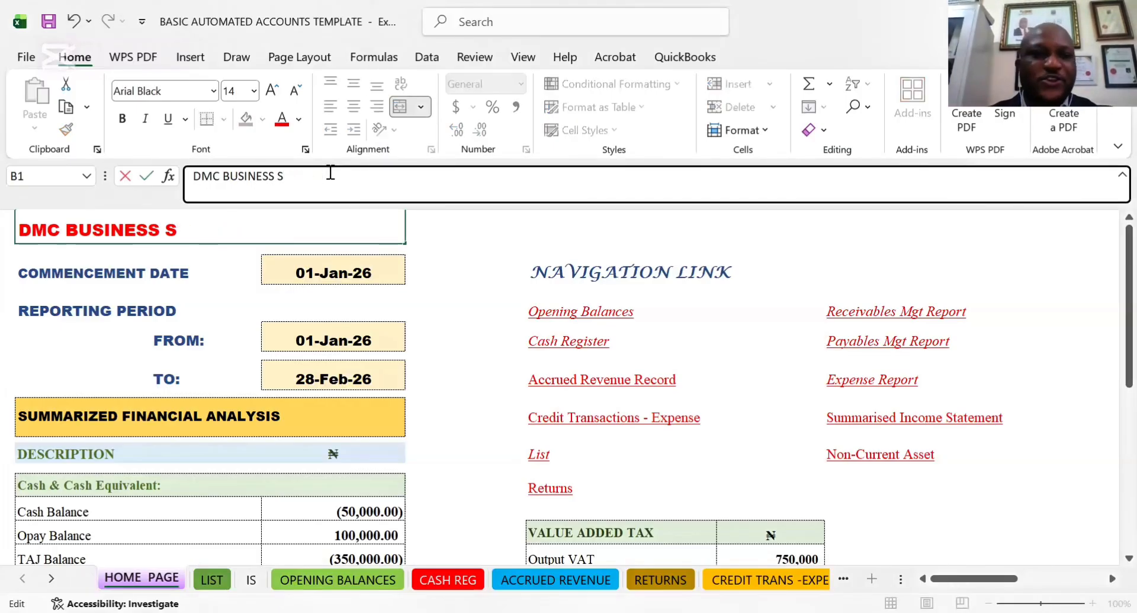
key(BackSpace)
key(BackSpace)
key(BackSpace)
key(BackSpace)
key(BackSpace)
key(BackSpace)
key(BackSpace)
key(BackSpace)
key(BackSpace)
key(BackSpace)
key(BackSpace)
key(BackSpace)
key(BackSpace)
key(BackSpace)
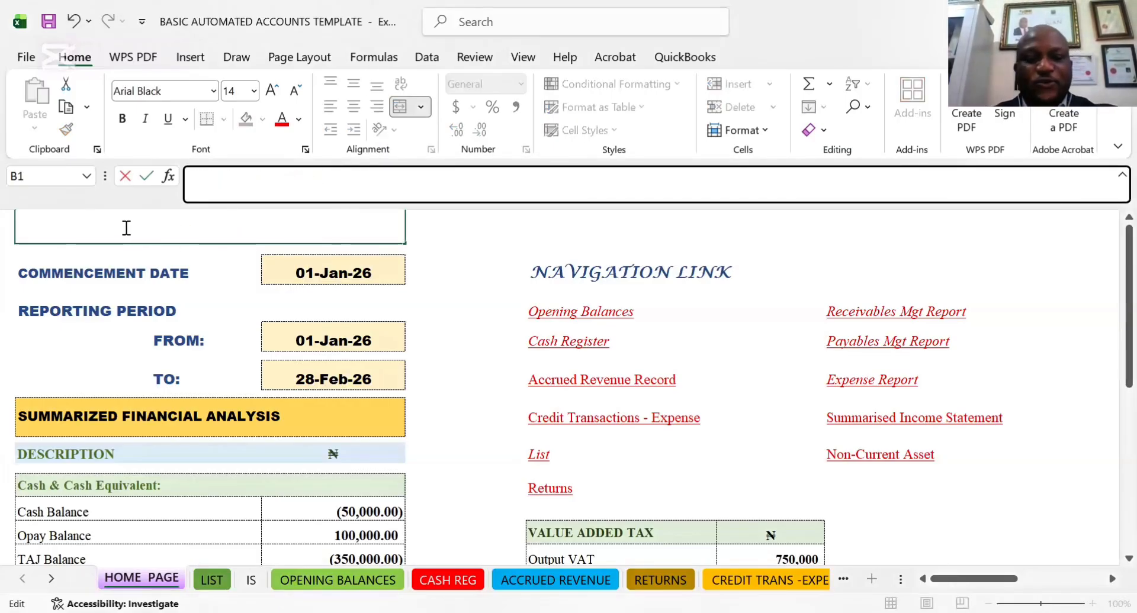
text(JDJDD)
key(BackSpace)
key(BackSpace)
key(BackSpace)
key(BackSpace)
key(BackSpace)
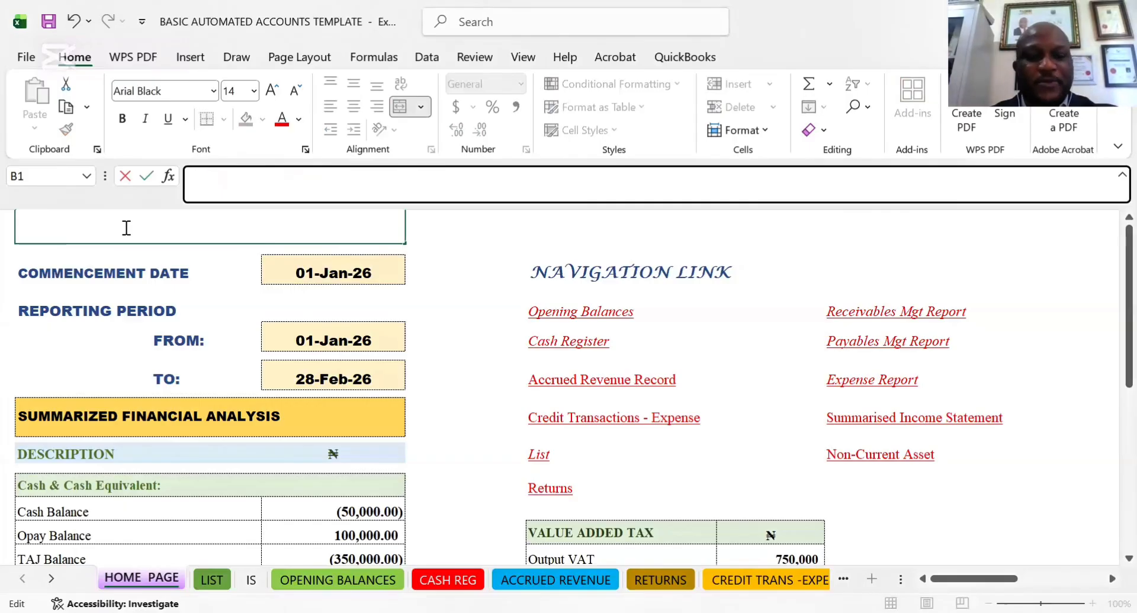
text(TOPT)
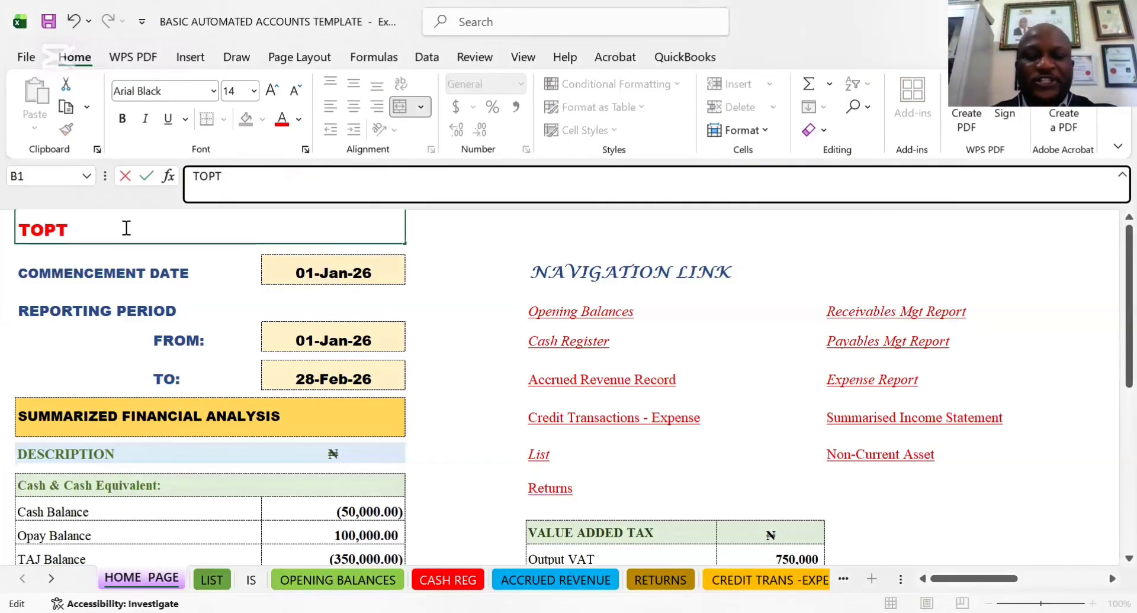
text(OIU DJUD DJDKJ)
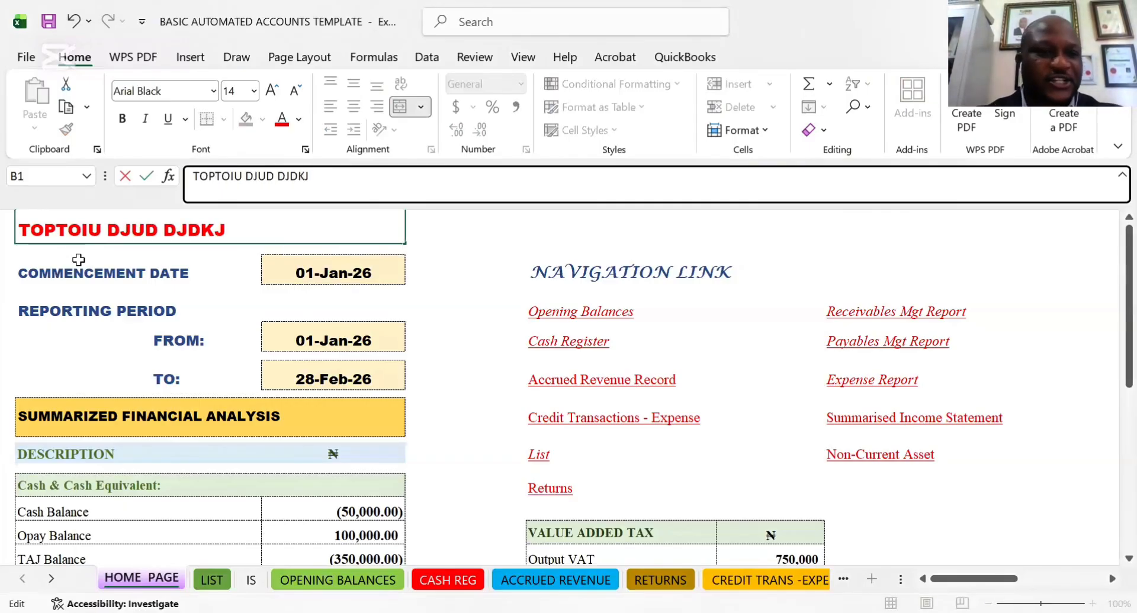
click(77, 279)
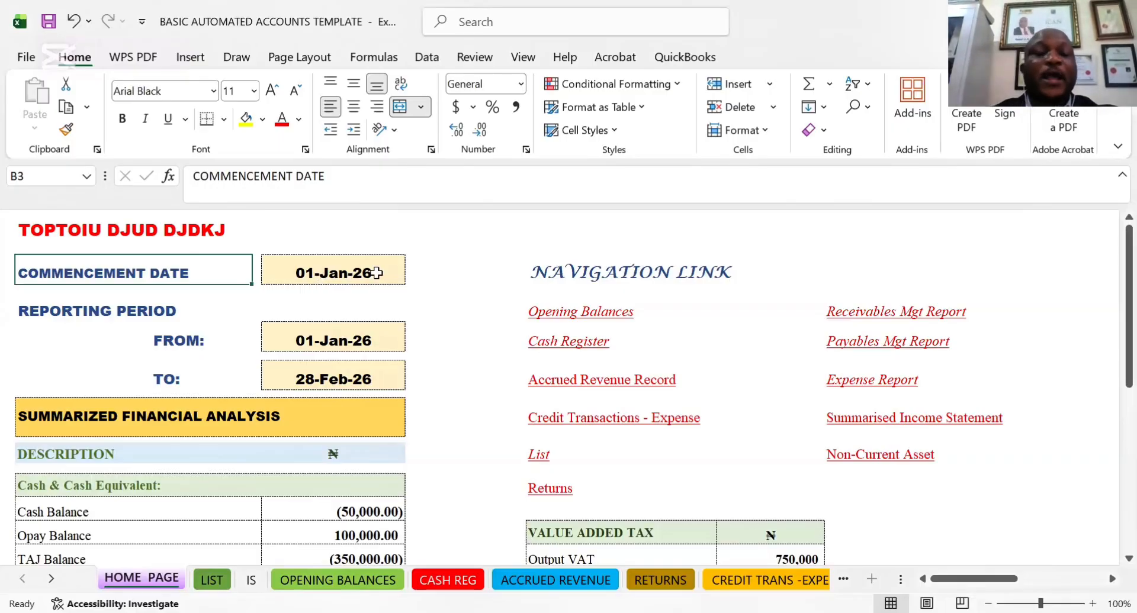
Set the HOME PAGE sheet's commencement date to 1/1/2025
click(315, 275)
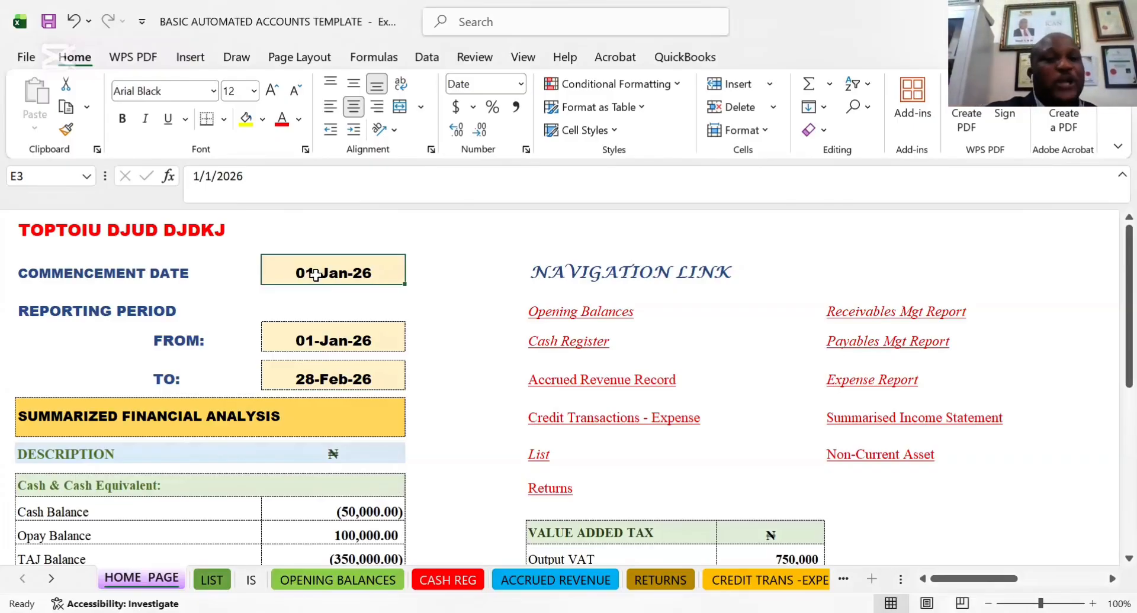
click(270, 178)
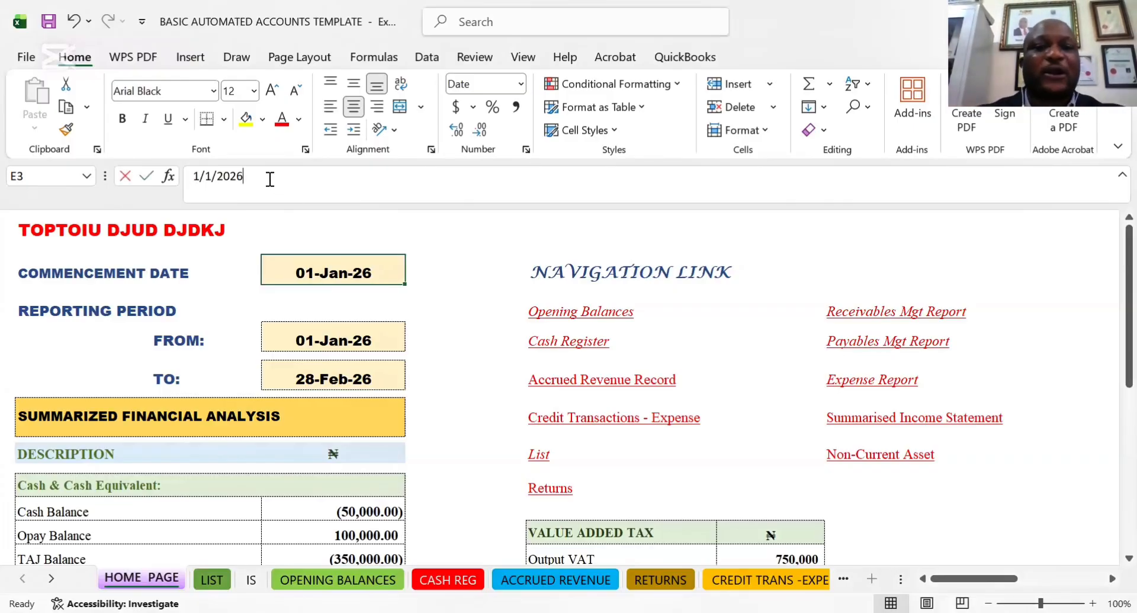
key(BackSpace)
text(5)
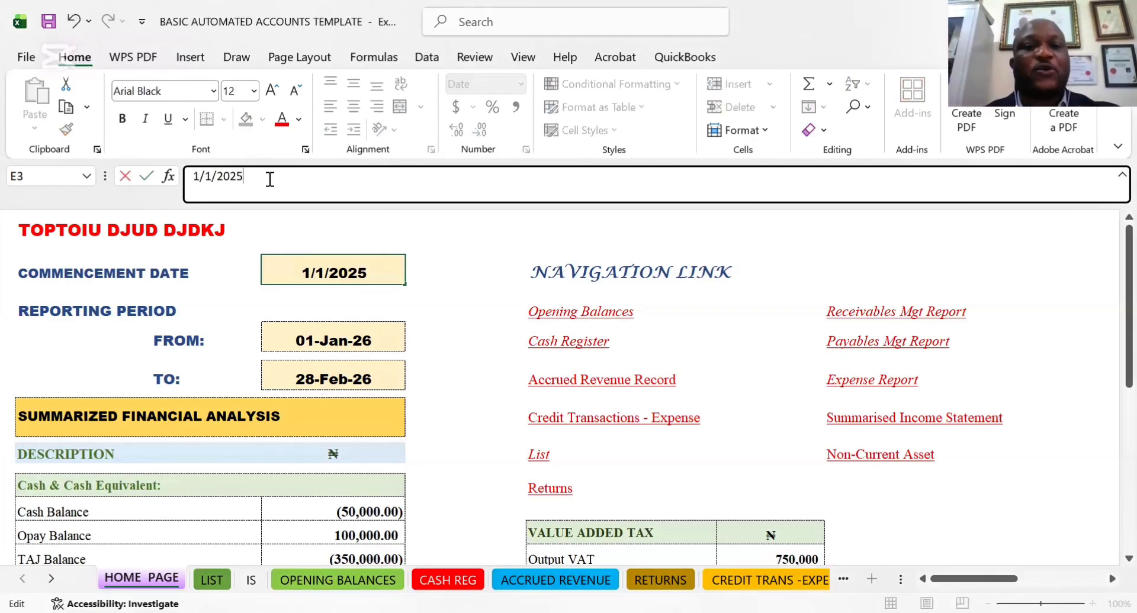
click(447, 281)
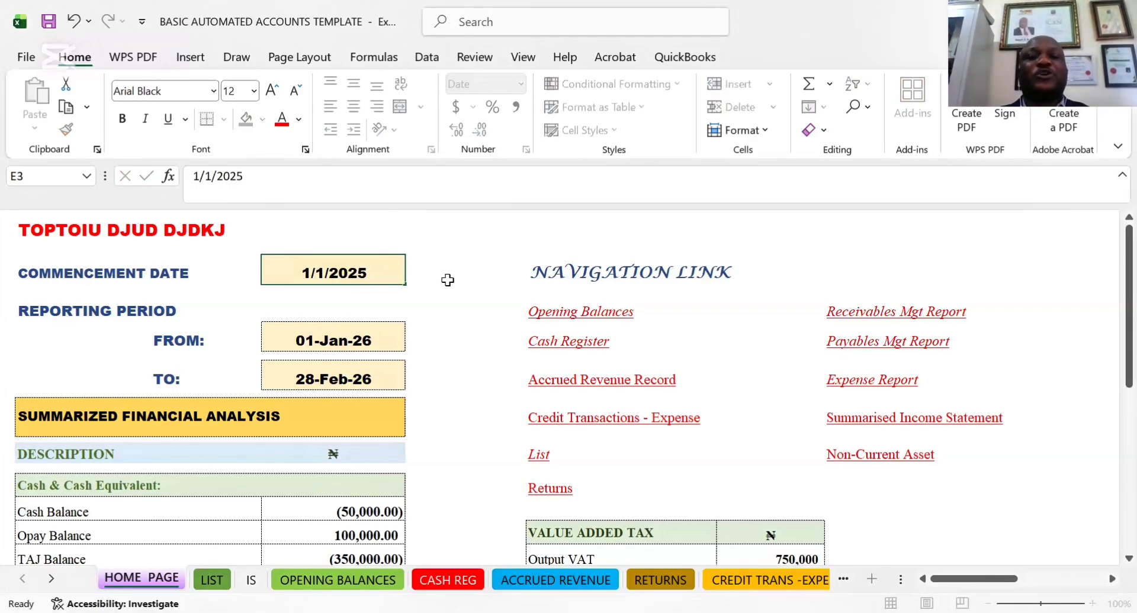
Set the HOME PAGE sheet's commencement date back to 1/1/2026
click(360, 269)
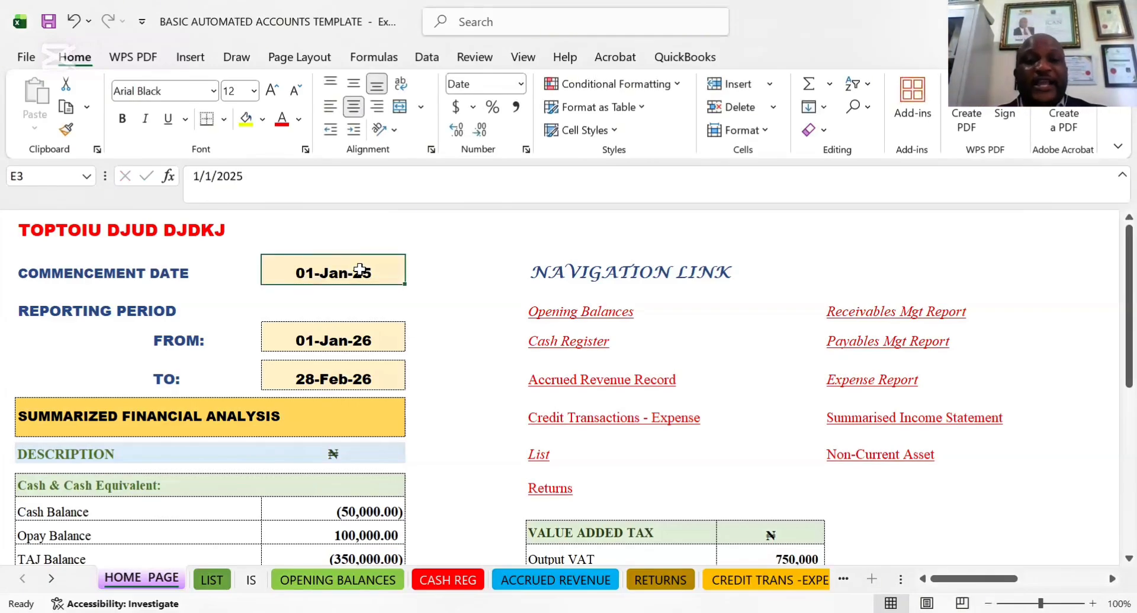
click(245, 163)
key(BackSpace)
text(6)
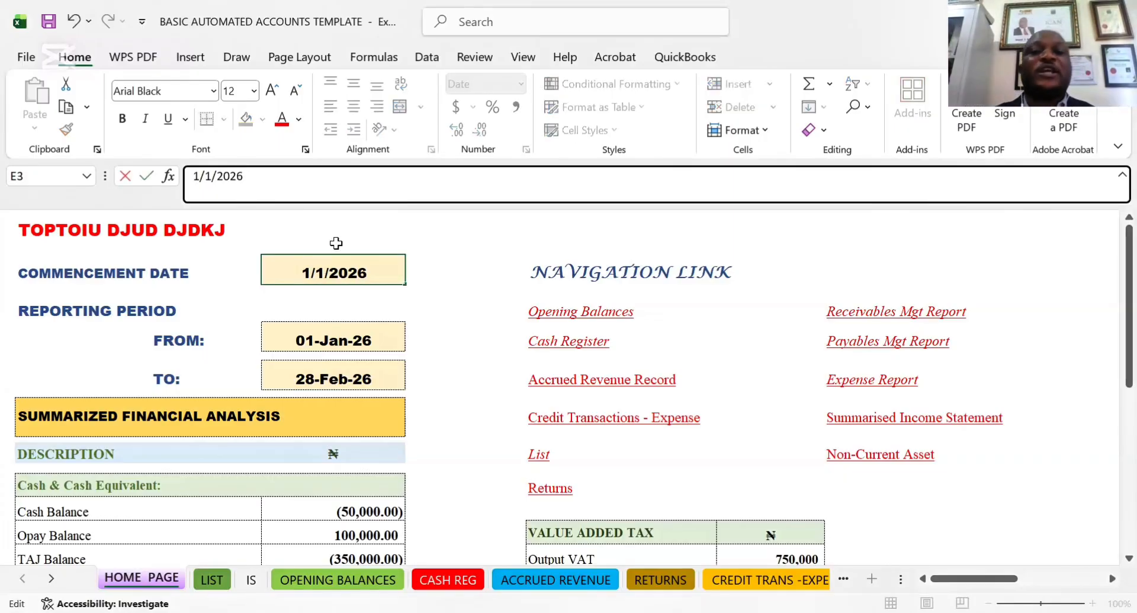
click(431, 284)
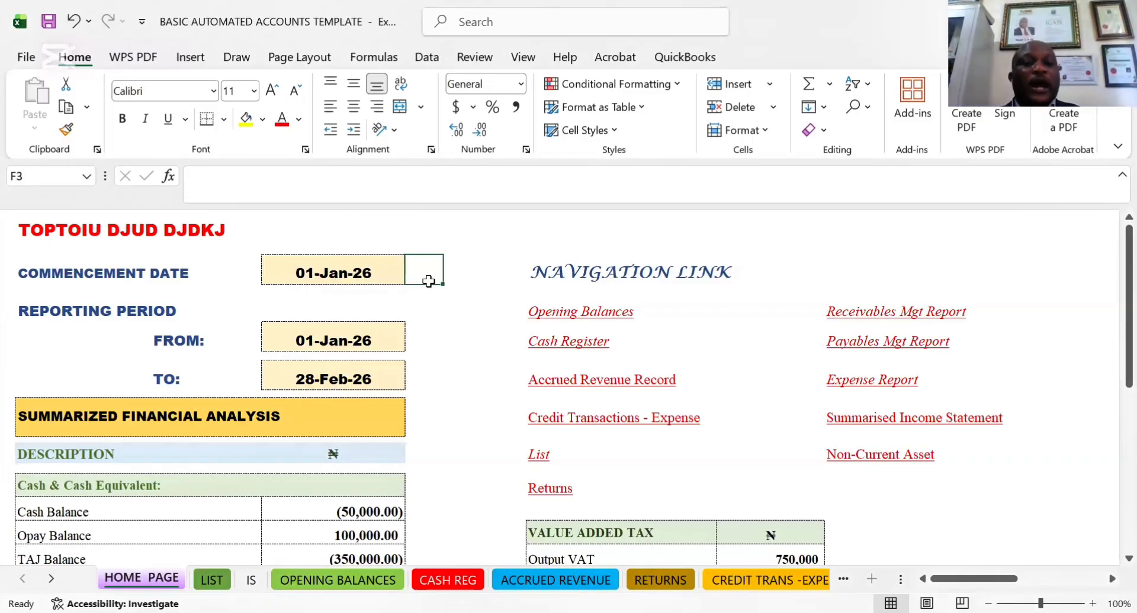
Examine the reporting period's FROM and TO dates on the HOME PAGE sheet
click(186, 355)
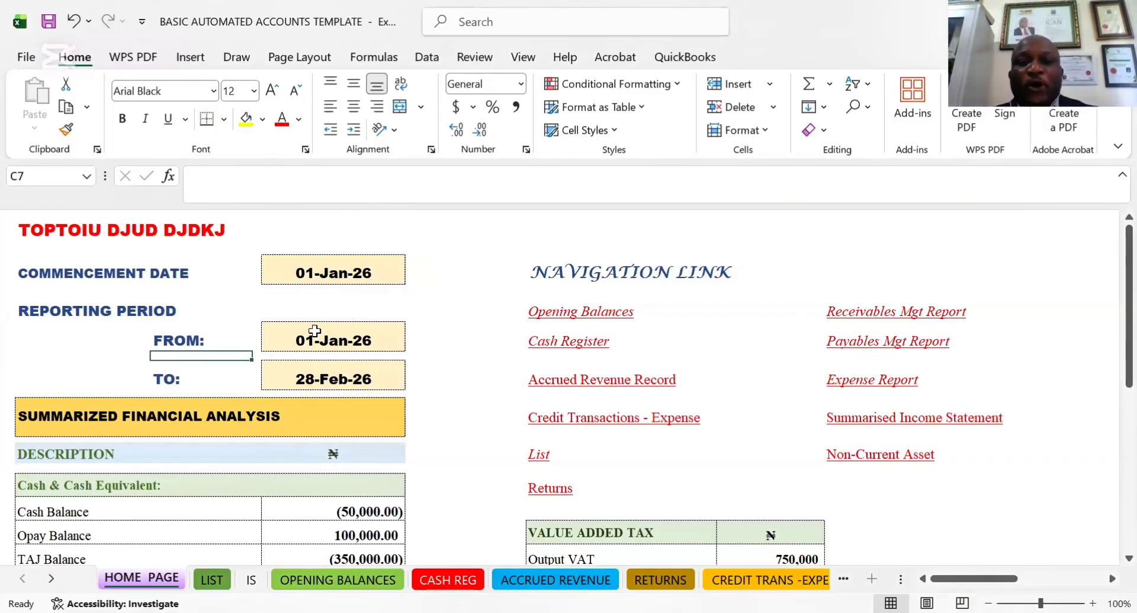
click(201, 344)
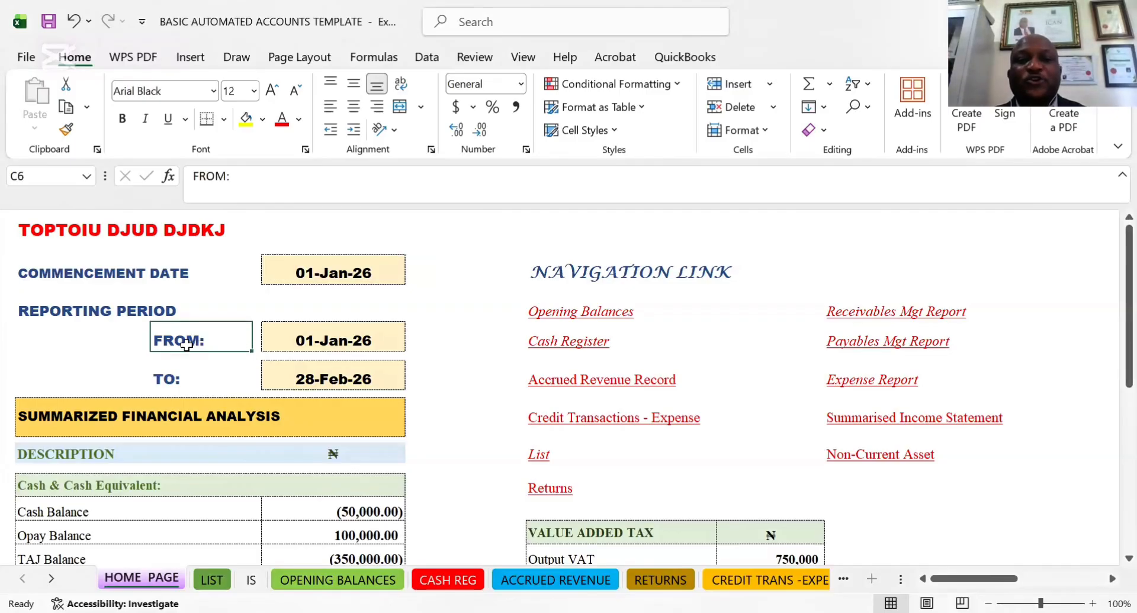
click(361, 342)
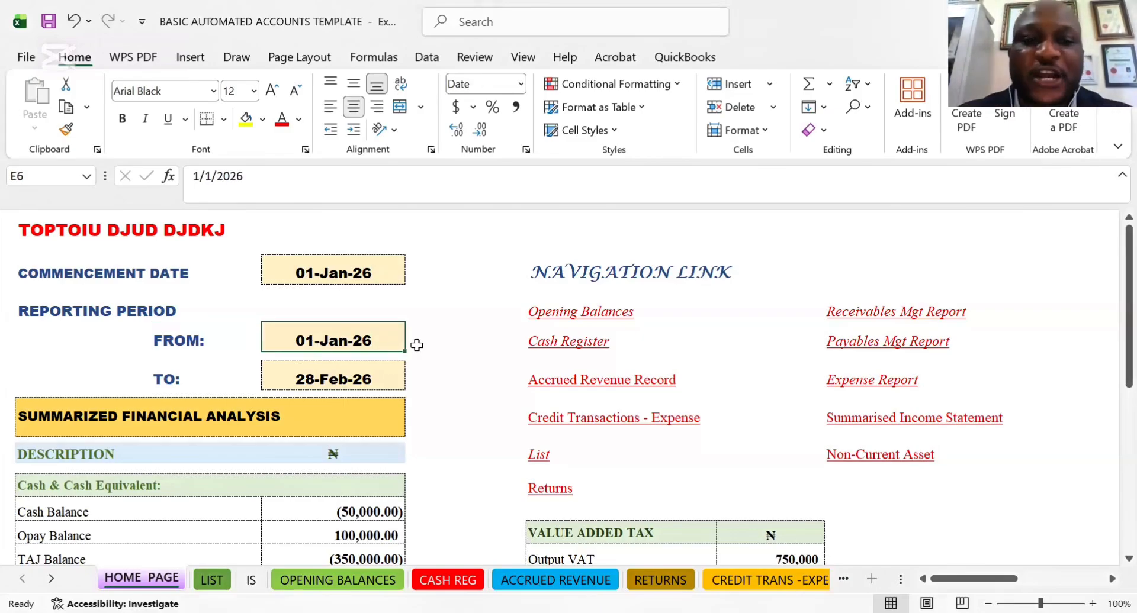
click(345, 376)
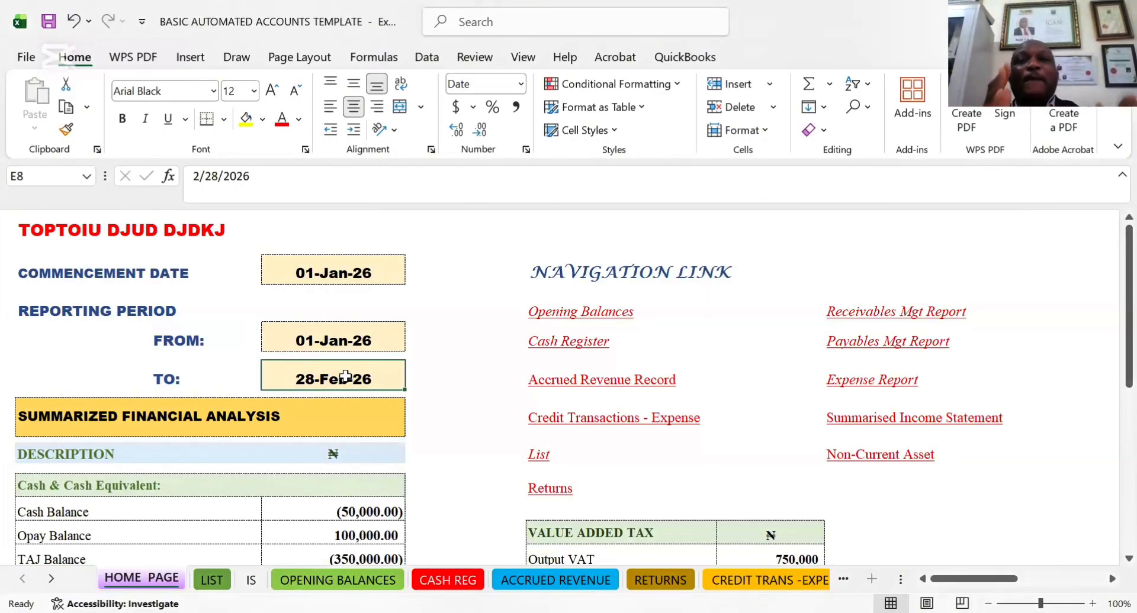
click(353, 342)
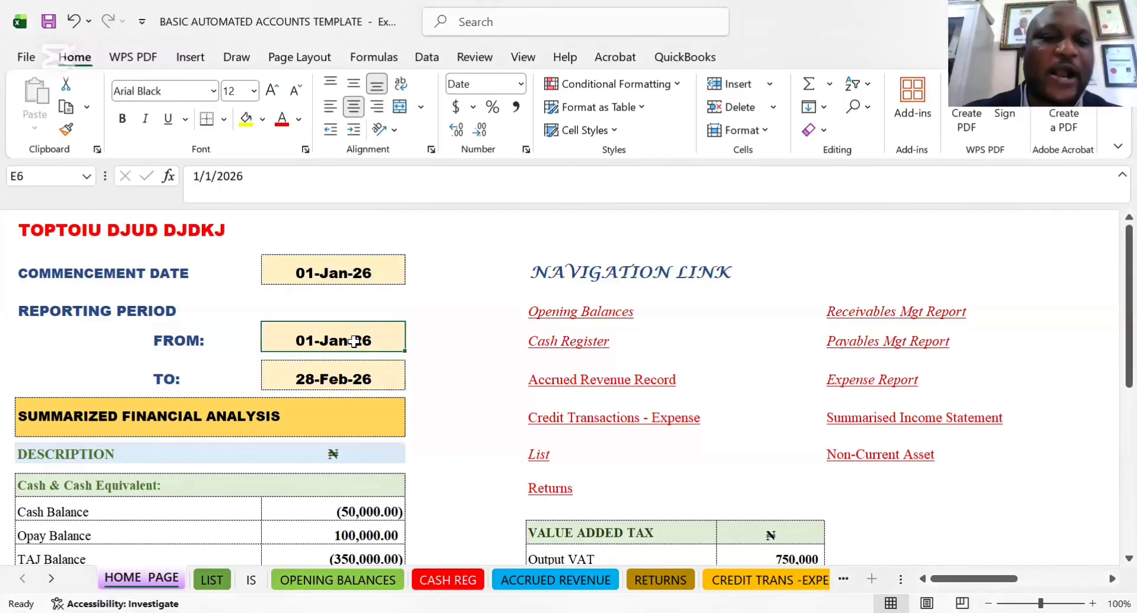
click(354, 393)
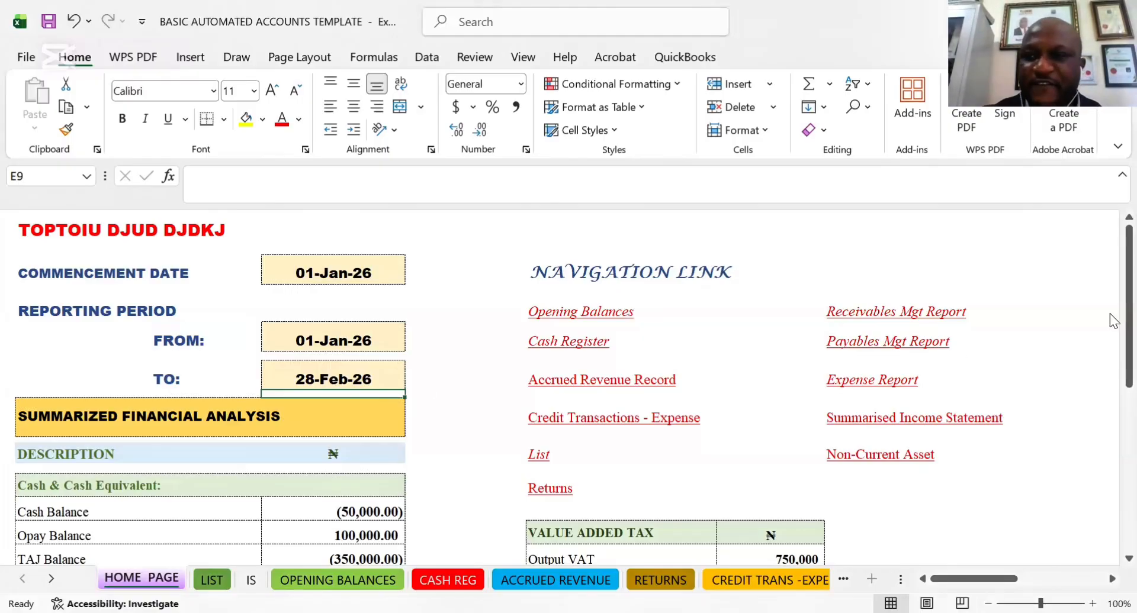
Examine the Summarized Financial Analysis section and the formulas behind its Cash Balance and Opay Balance rows
drag(1110, 315, 1110, 527)
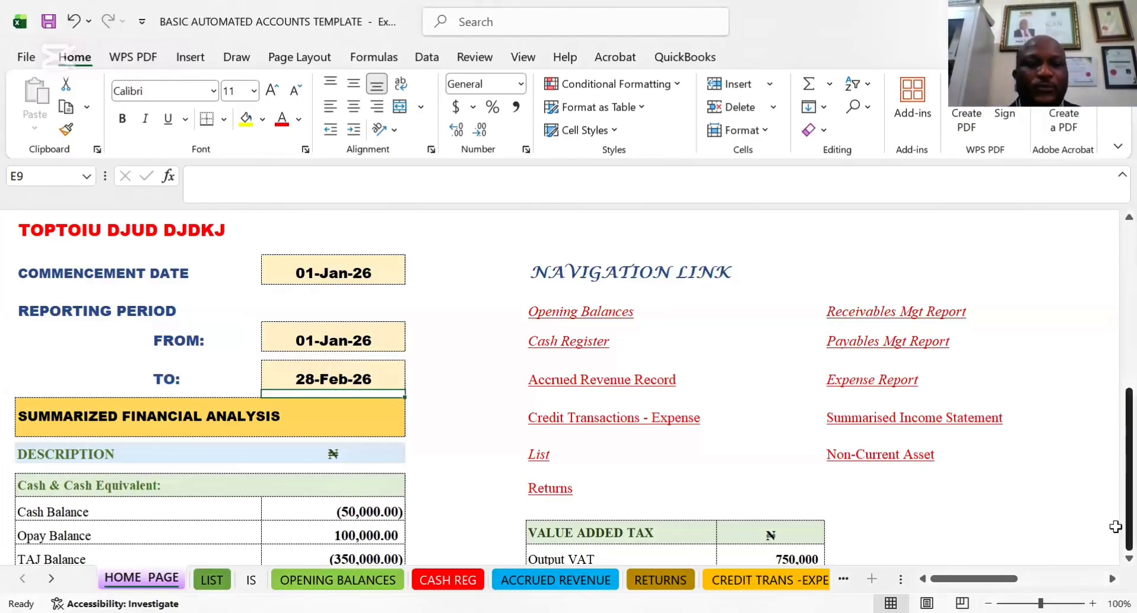
key(Down)
key(Down)
key(Down)
key(Down)
key(Down)
key(Down)
key(Down)
key(Down)
key(Down)
key(Down)
key(Down)
key(Down)
key(Down)
key(Down)
key(Down)
key(Down)
key(Down)
key(Down)
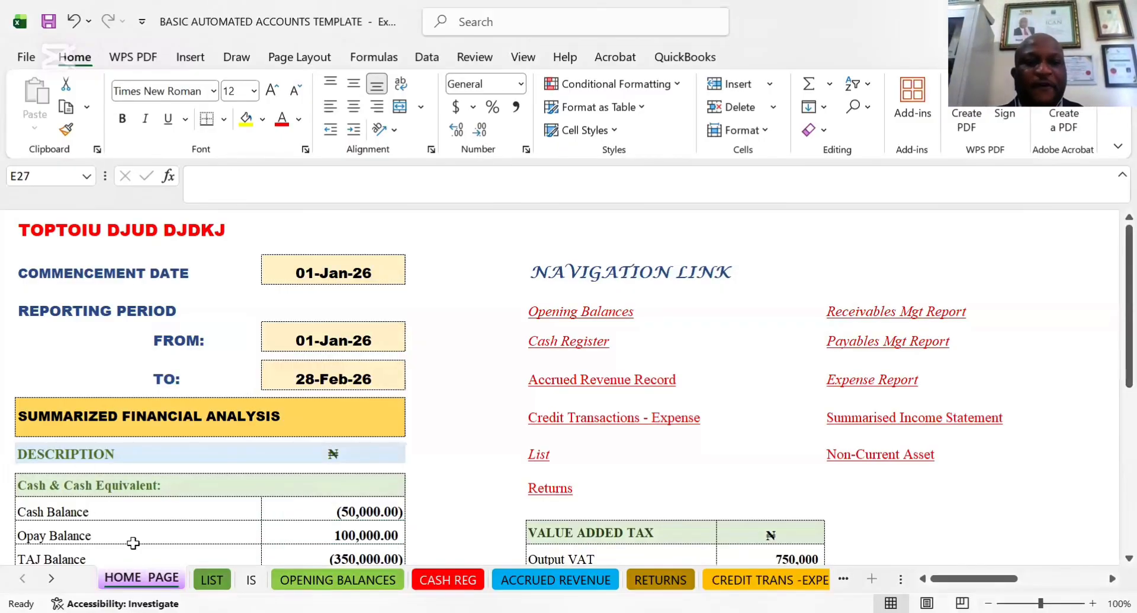
click(315, 514)
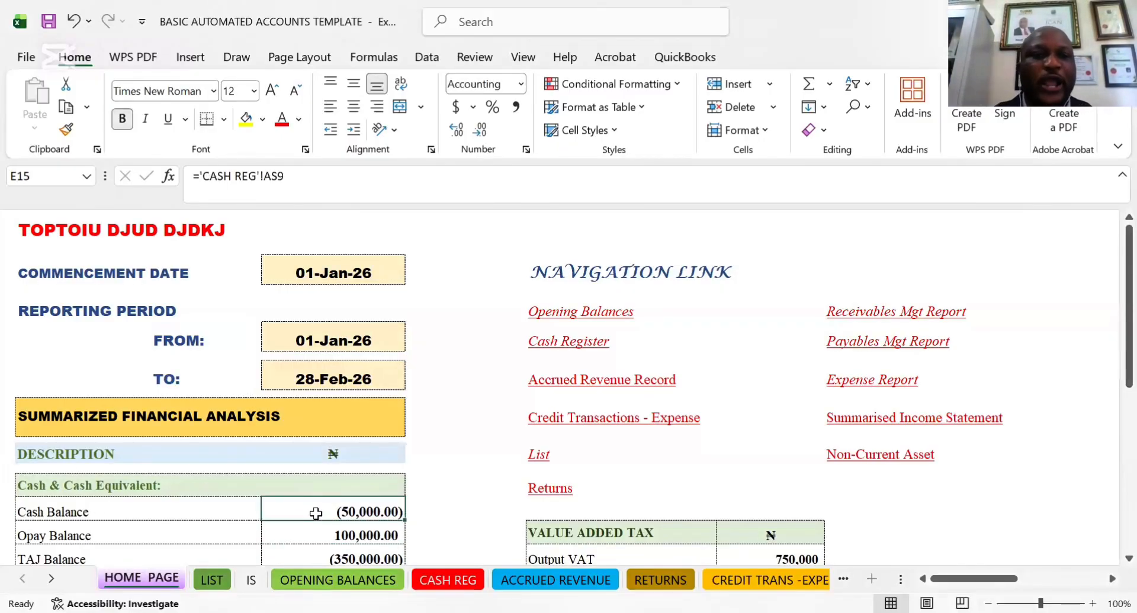
click(129, 532)
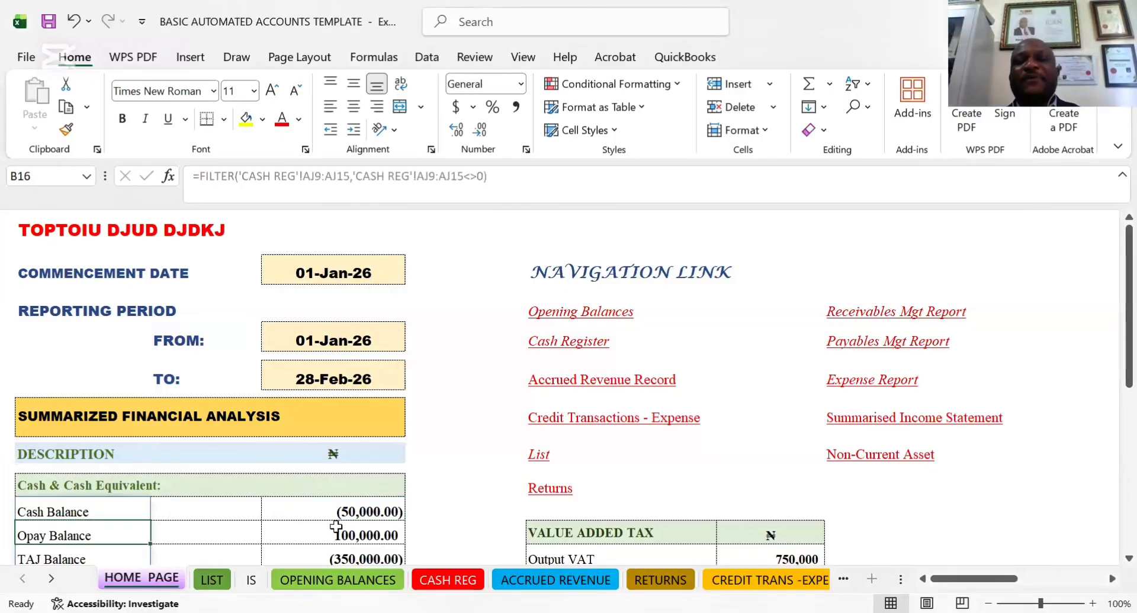
click(97, 512)
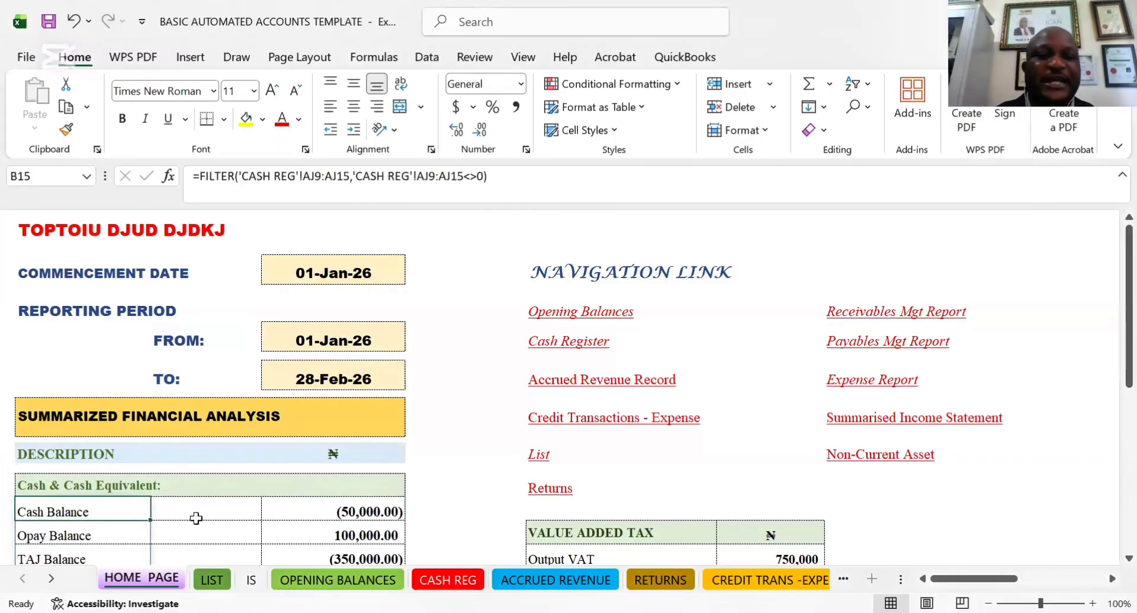
Examine the formulas behind the Cash Balance and TAJ Balance amounts on the HOME PAGE sheet
click(329, 517)
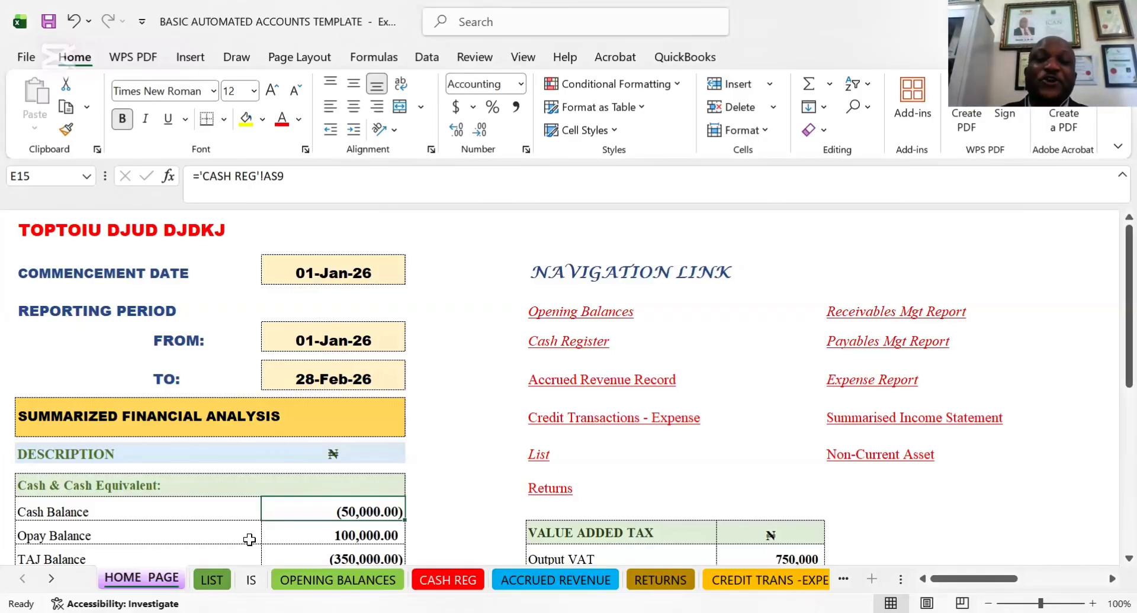
click(324, 560)
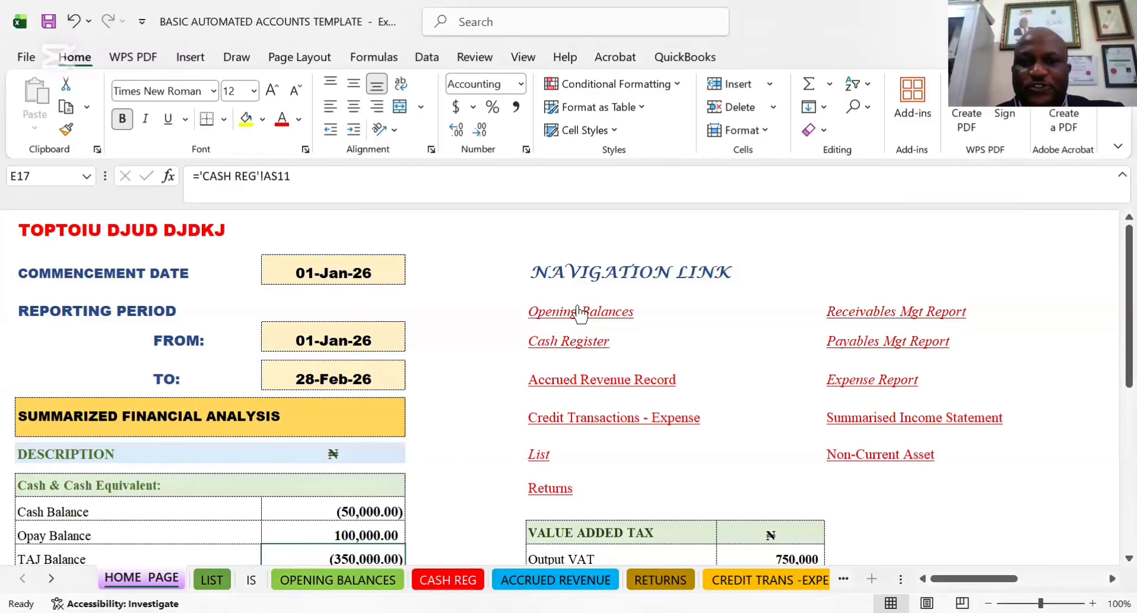
Follow the List navigation link, view the OPENING BALANCES sheet, and return to the HOME PAGE sheet
click(538, 462)
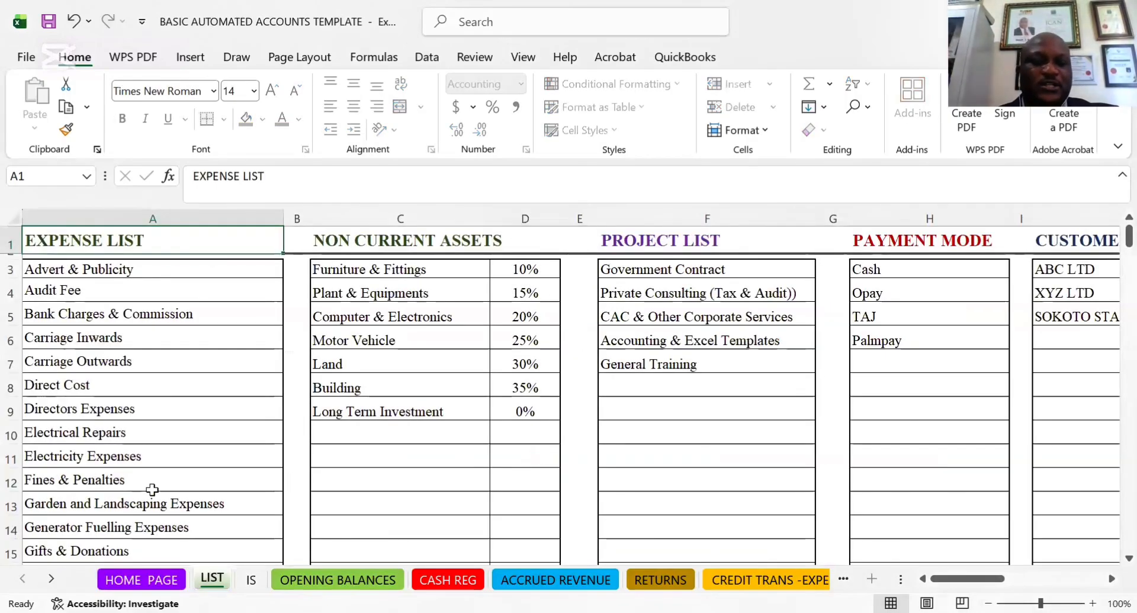
click(251, 581)
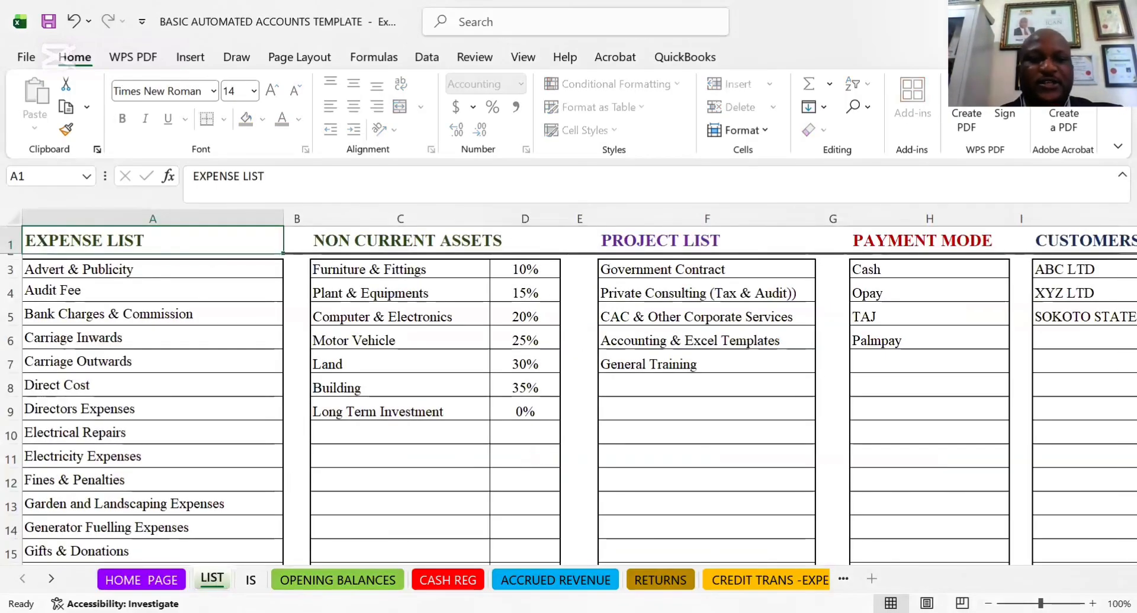
click(322, 577)
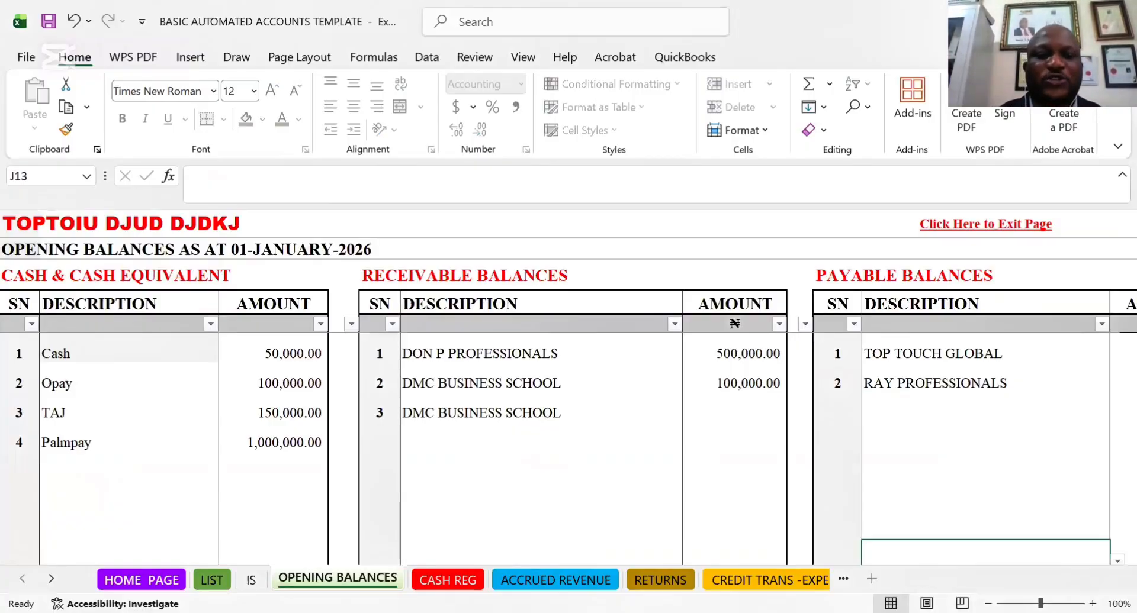
click(157, 579)
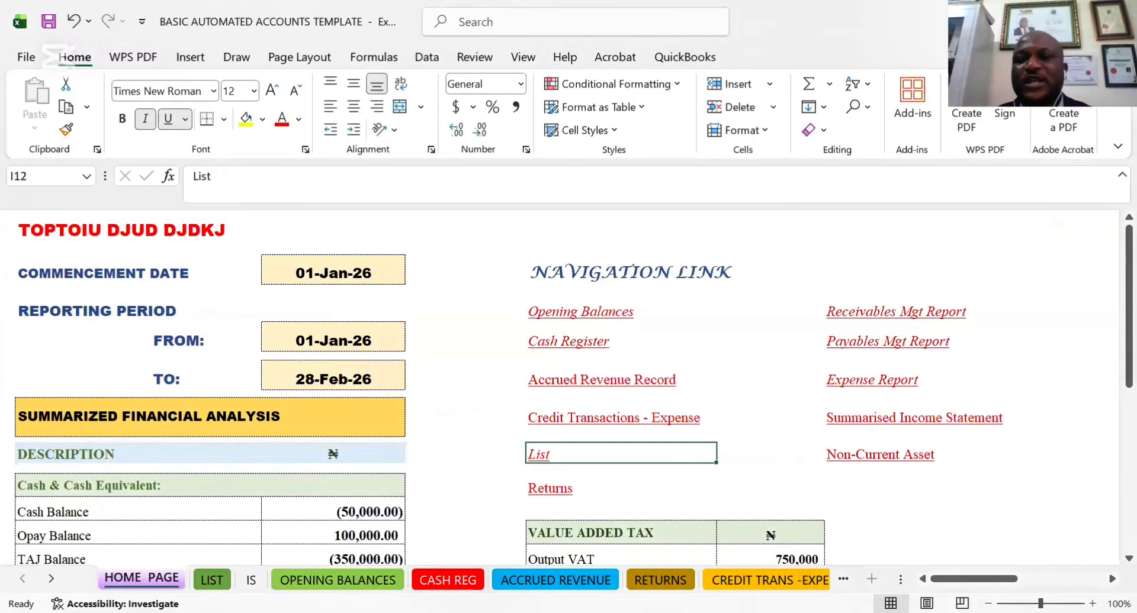
Follow the Expense Report navigation link, then return to HOME PAGE by activating it from the workbook's full sheet list
click(857, 378)
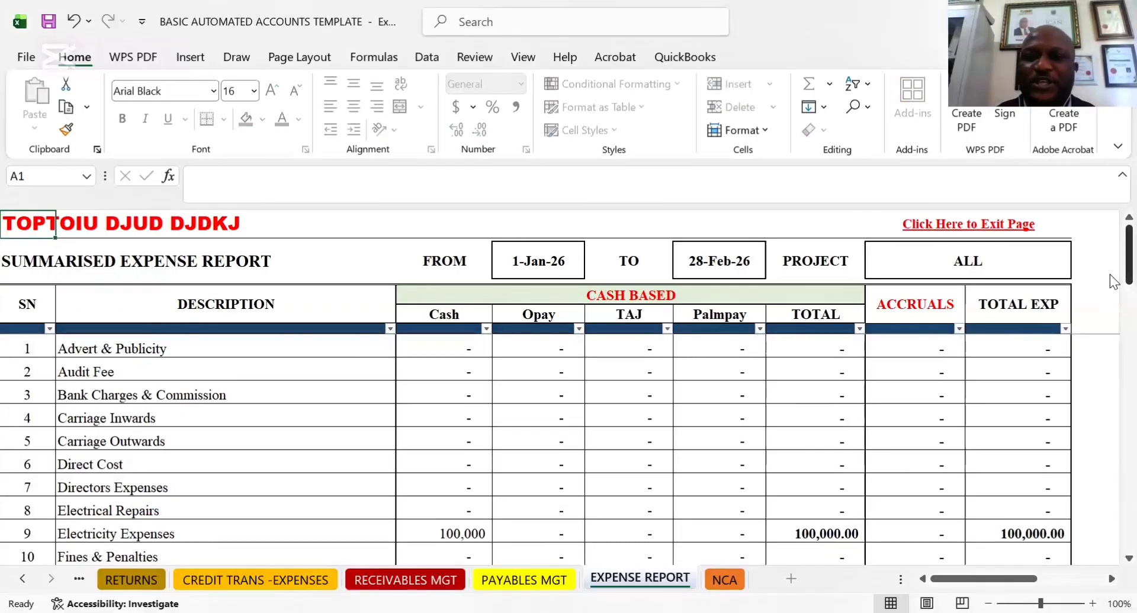
right_click(57, 580)
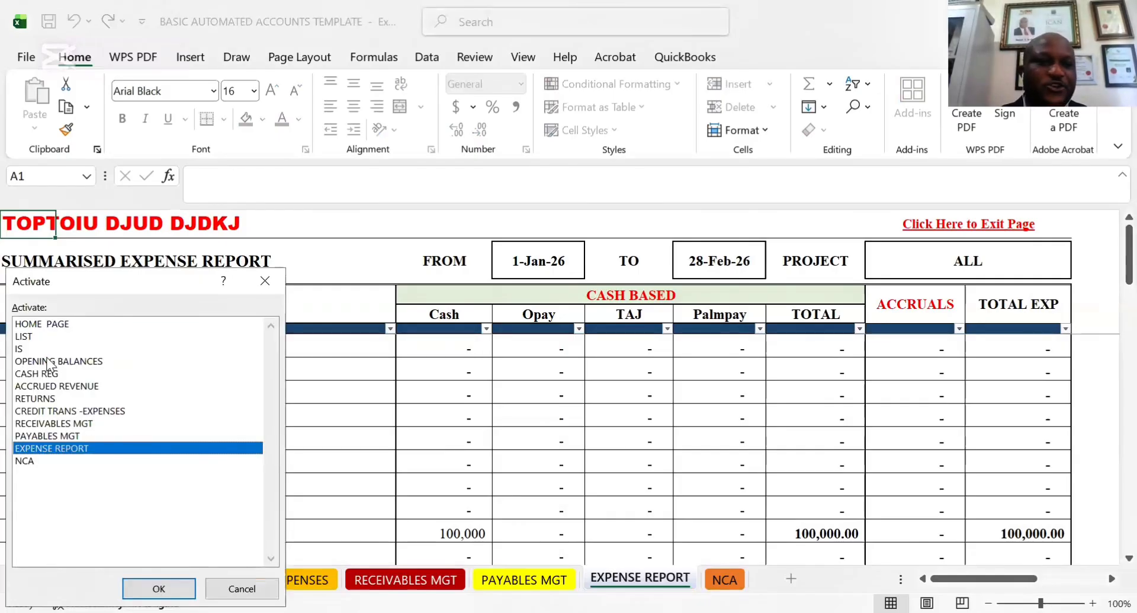
click(29, 326)
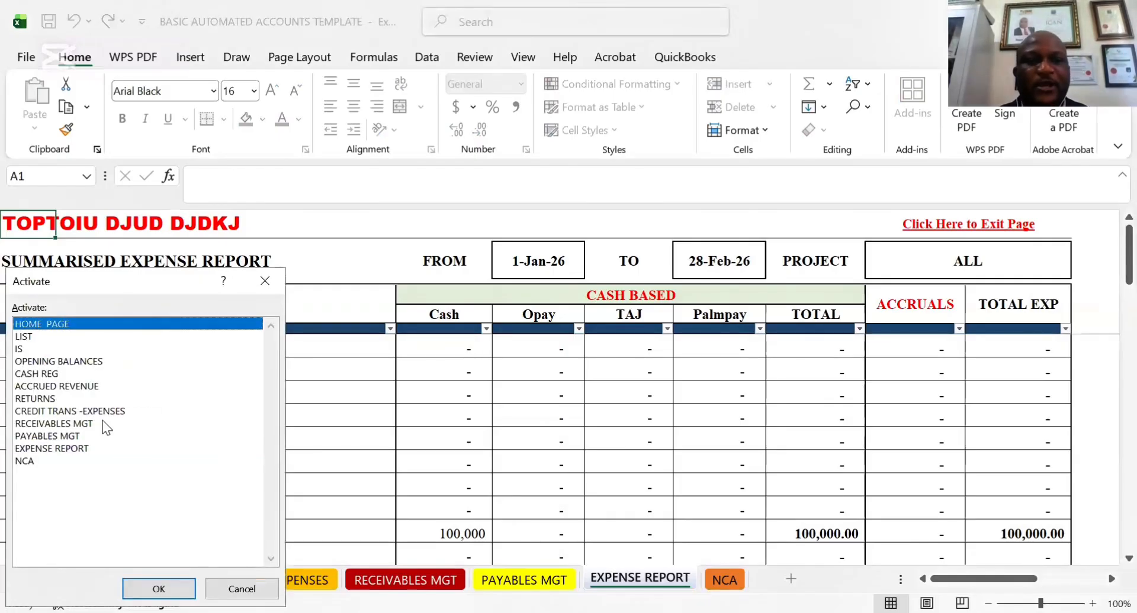
click(159, 589)
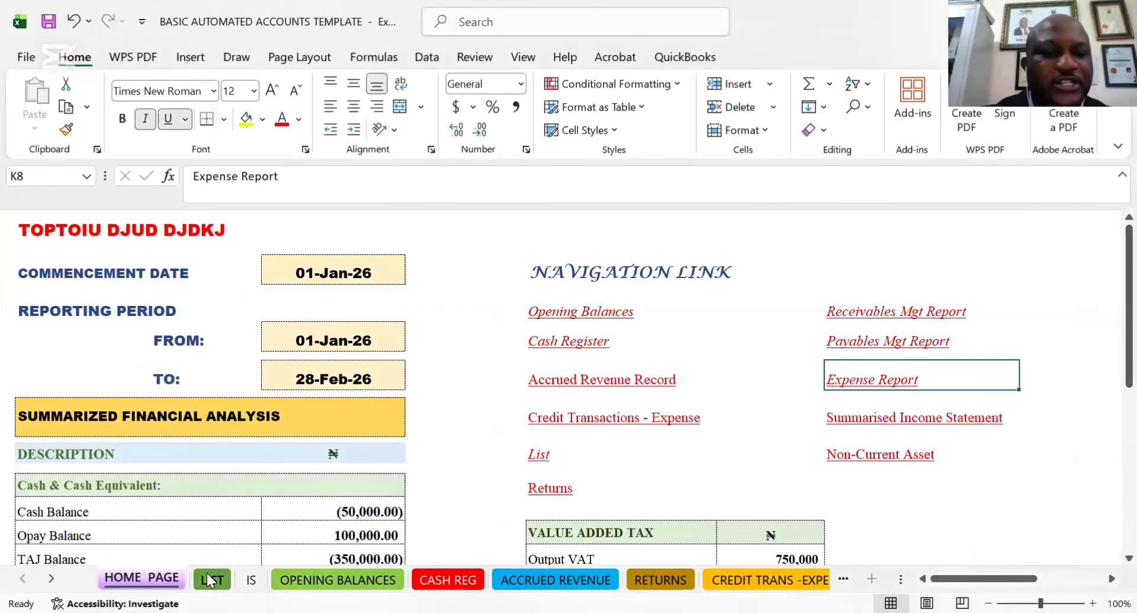
Open the LIST sheet and examine its EXPENSE LIST and NON CURRENT ASSETS columns
click(209, 580)
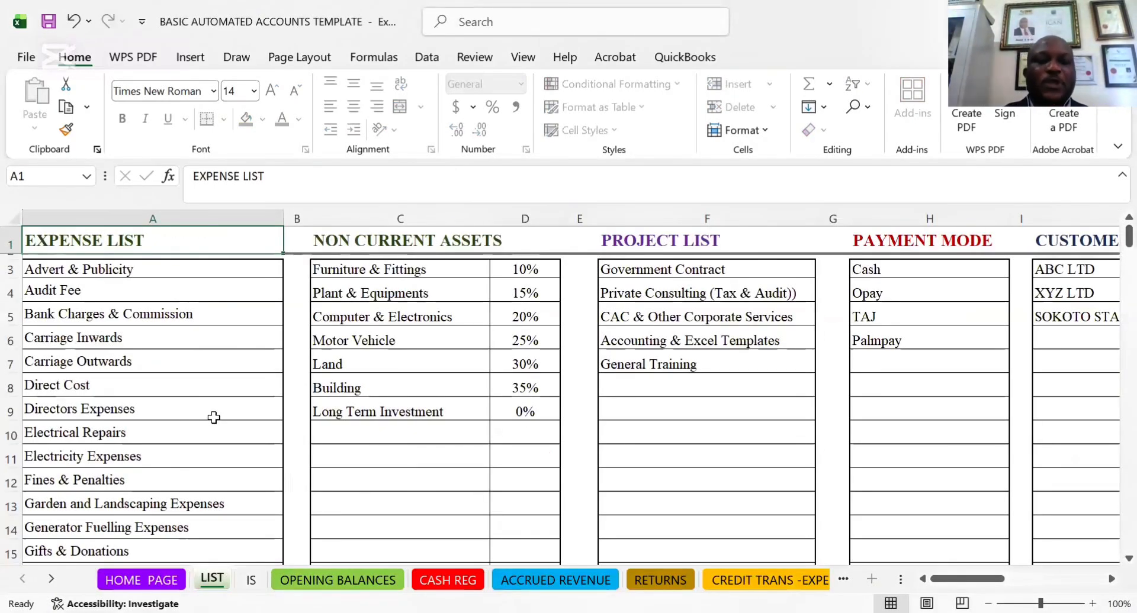
click(104, 269)
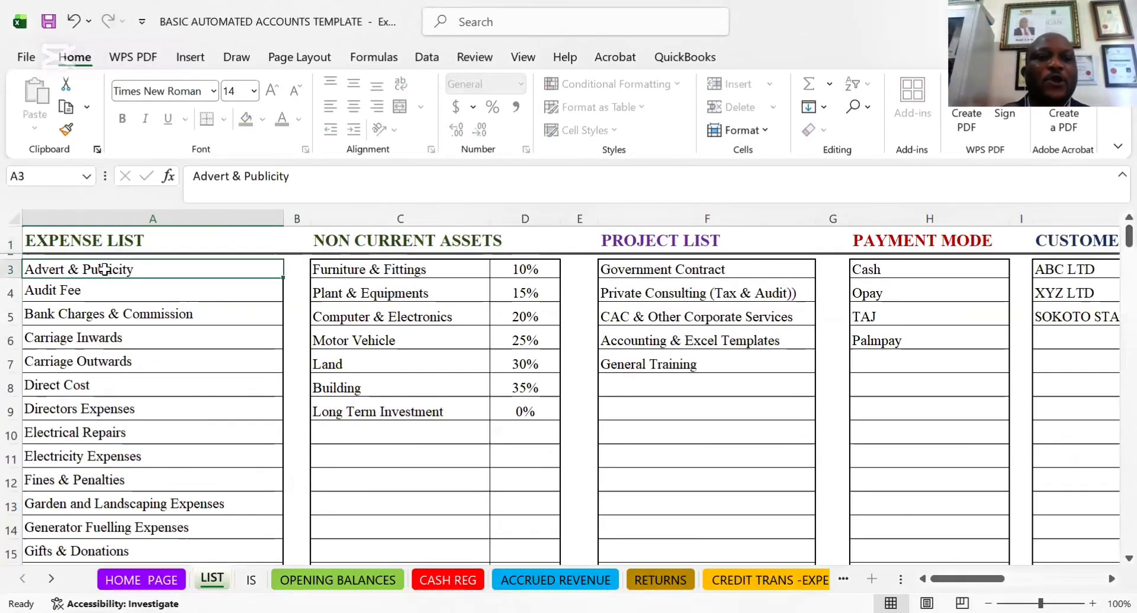
click(103, 240)
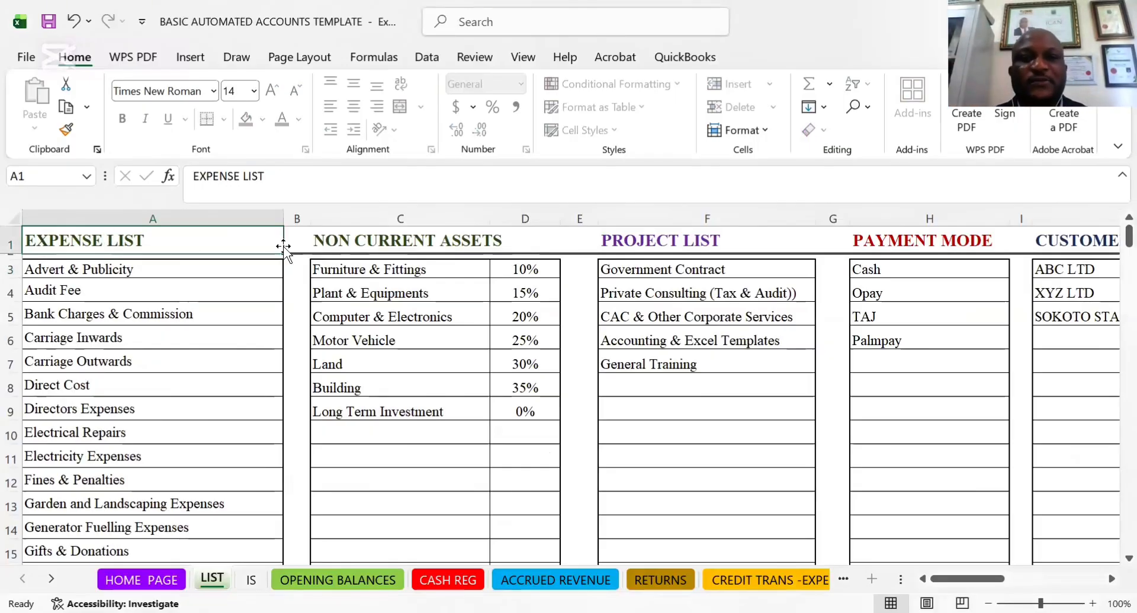
click(396, 242)
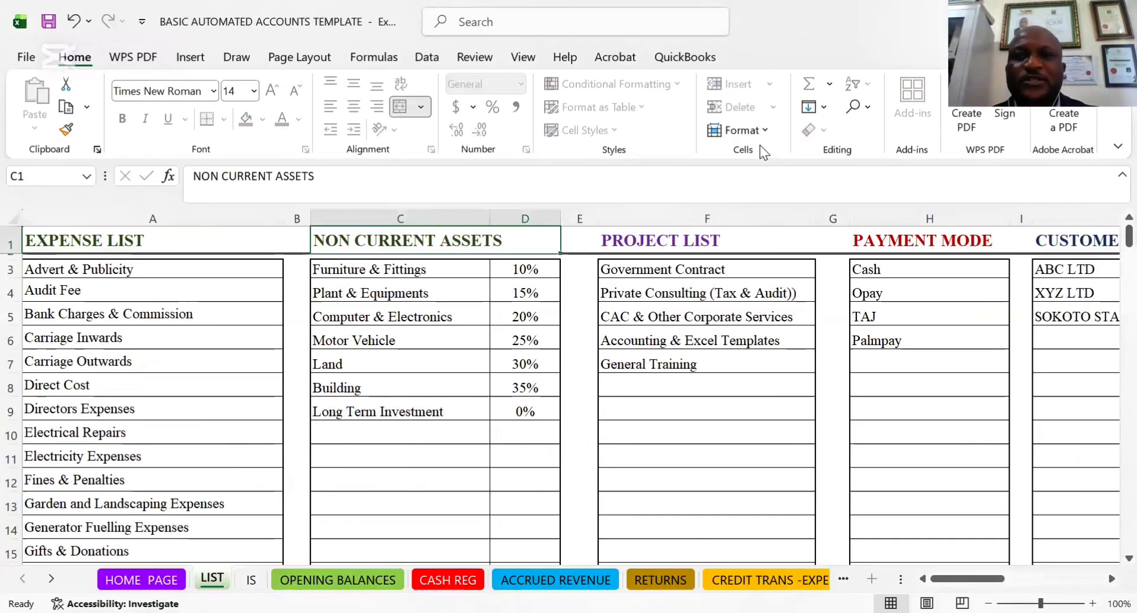
Clear the Advert & Publicity and Audit Fee entries from the EXPENSE LIST column
click(123, 273)
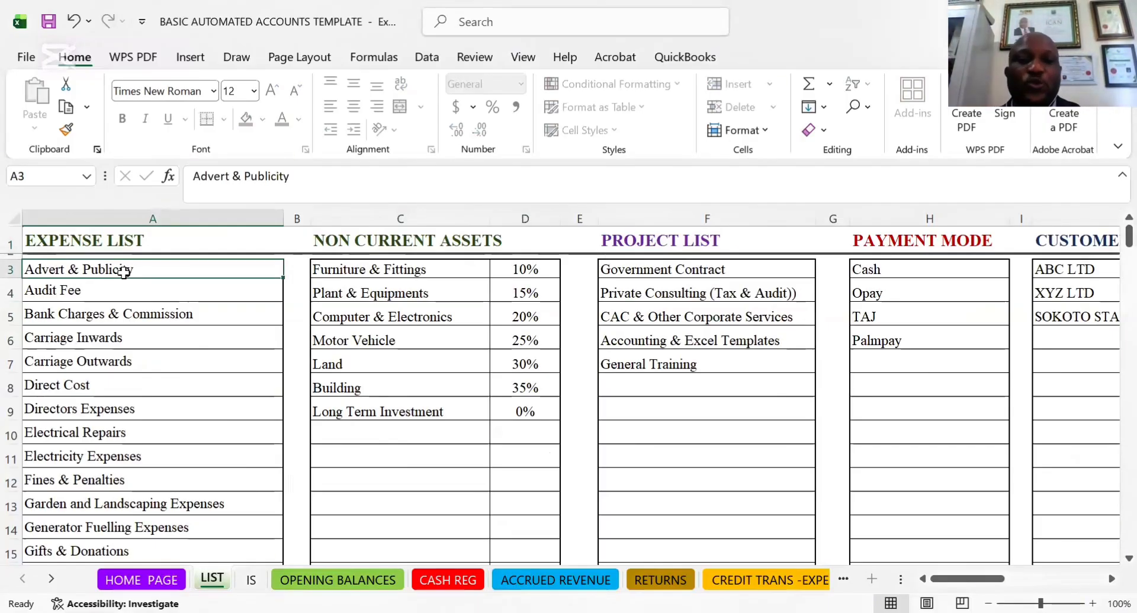
click(87, 286)
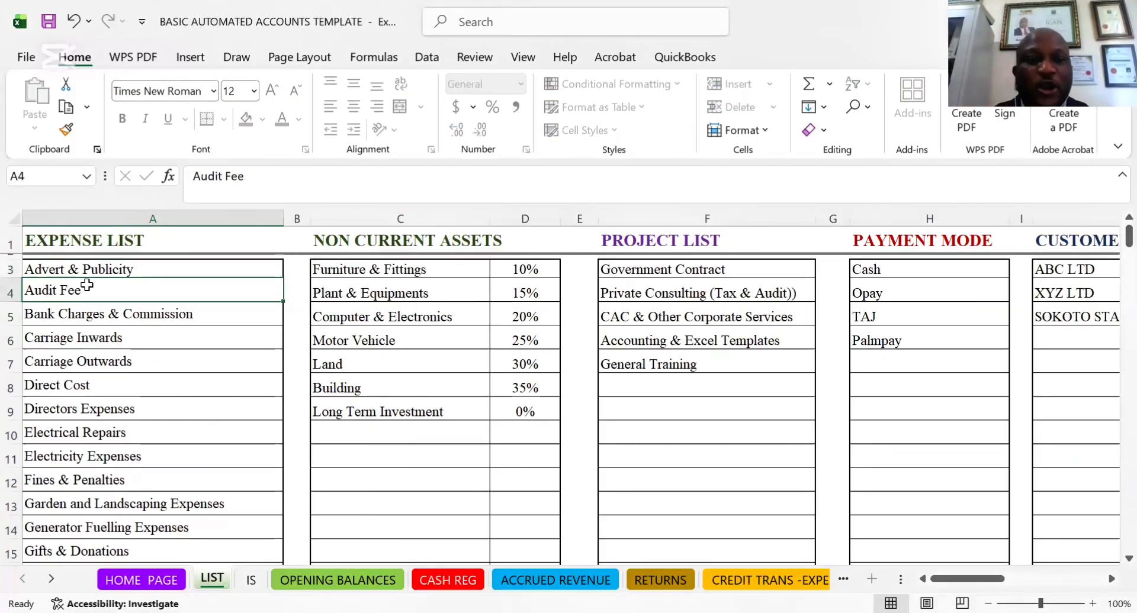
click(84, 271)
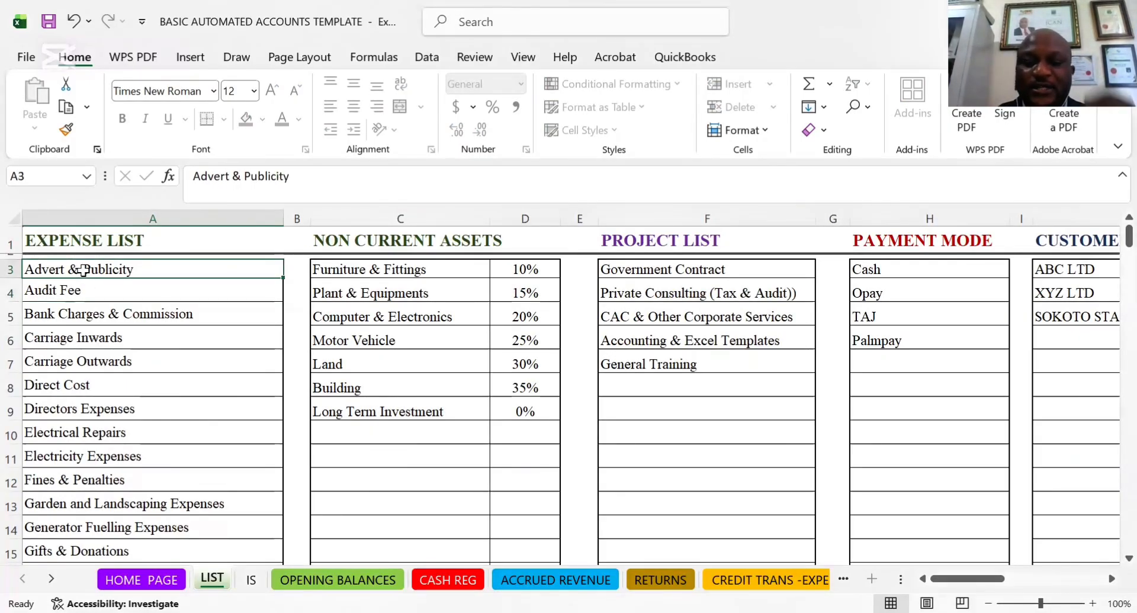
key(Delete)
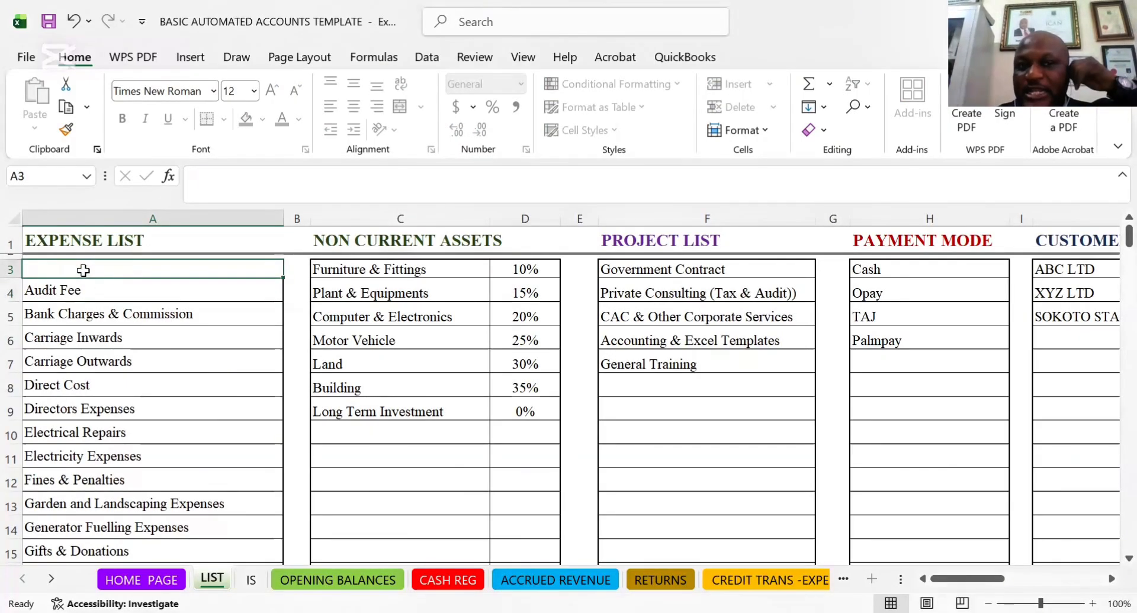
key(Down)
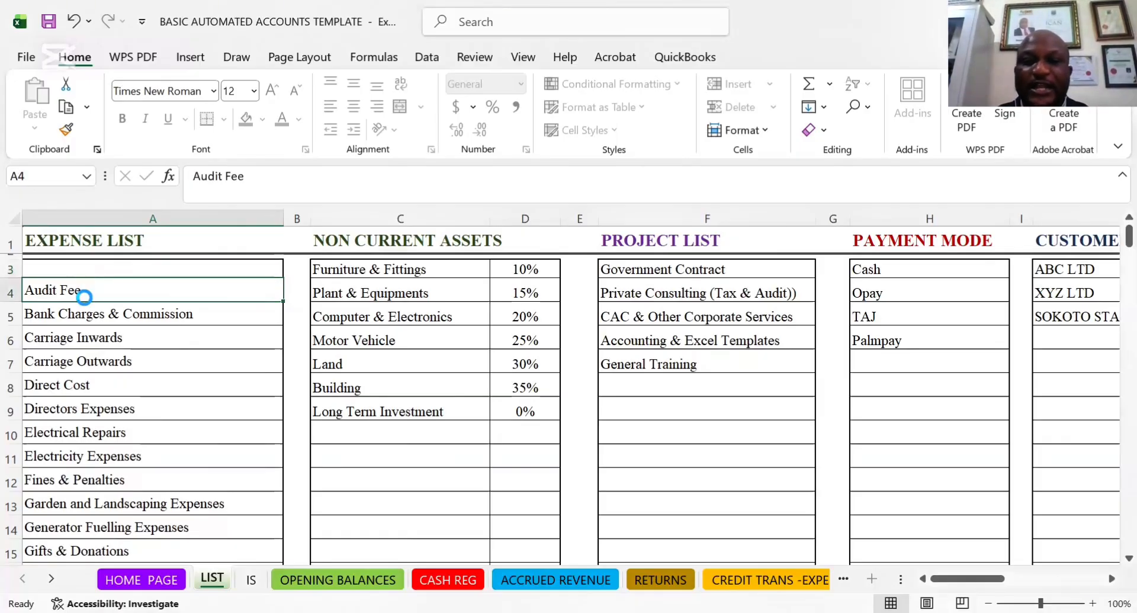
key(Delete)
Enter JDJDJD in A3 and DNDNDMDMD in A4 as the first two expense names
click(74, 265)
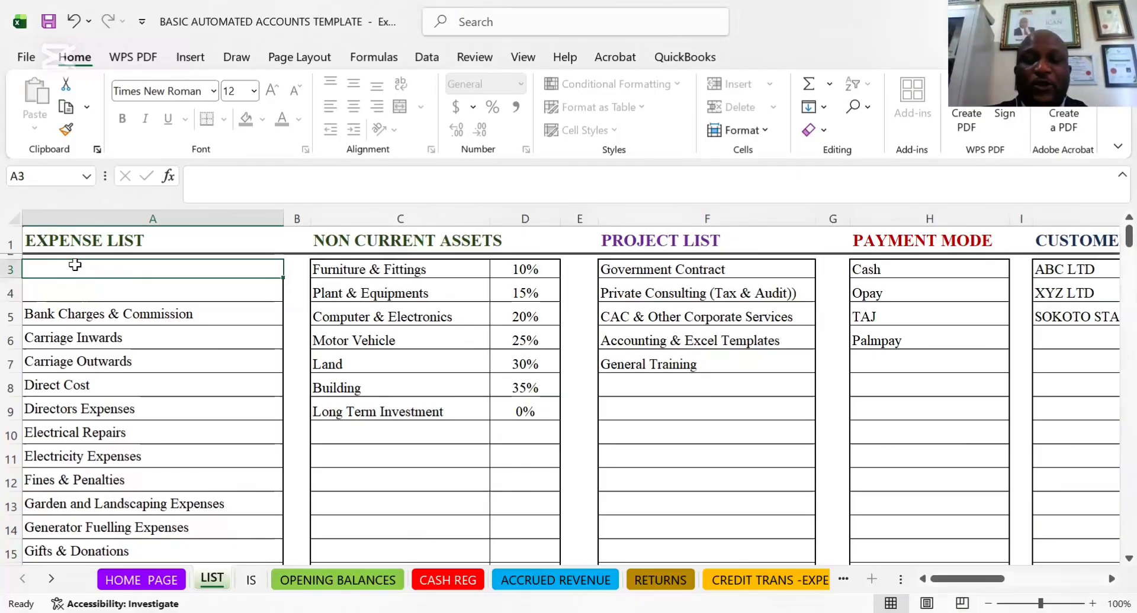
text(JDJDJD)
key(Return)
text(DN)
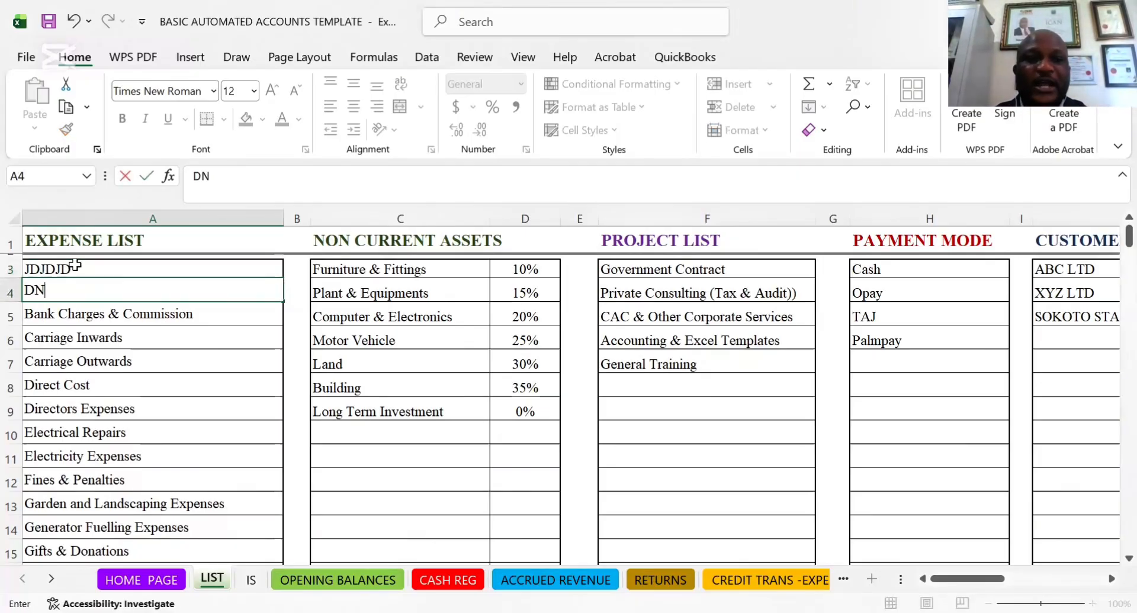
text(DNDMDMD)
key(Return)
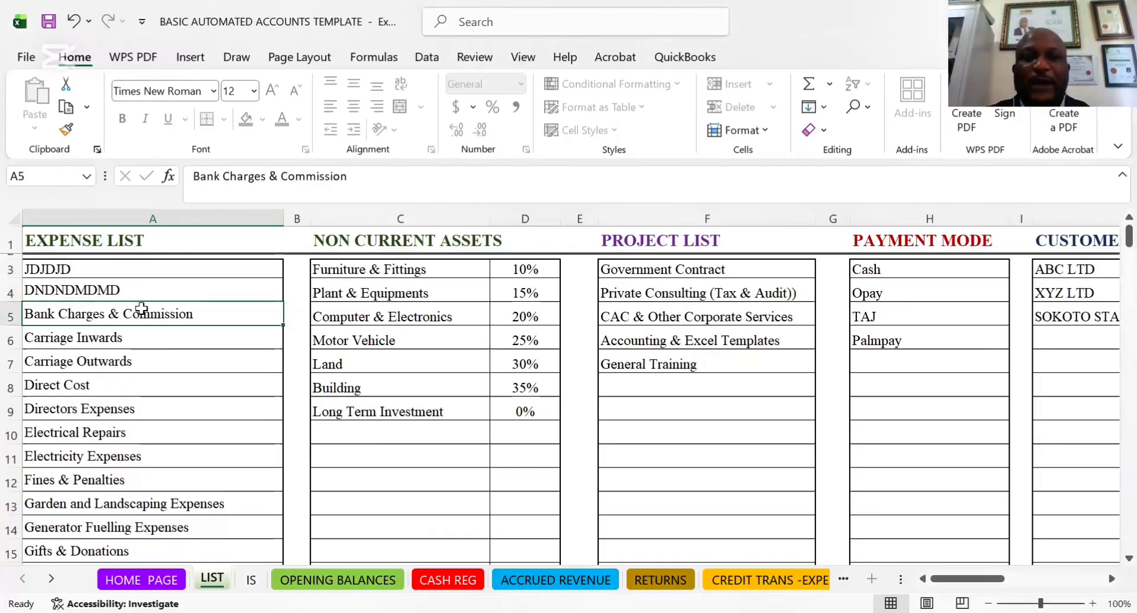
Undo the two sample expense names and the two deletions in the EXPENSE LIST column
click(75, 429)
key(ctrl+z)
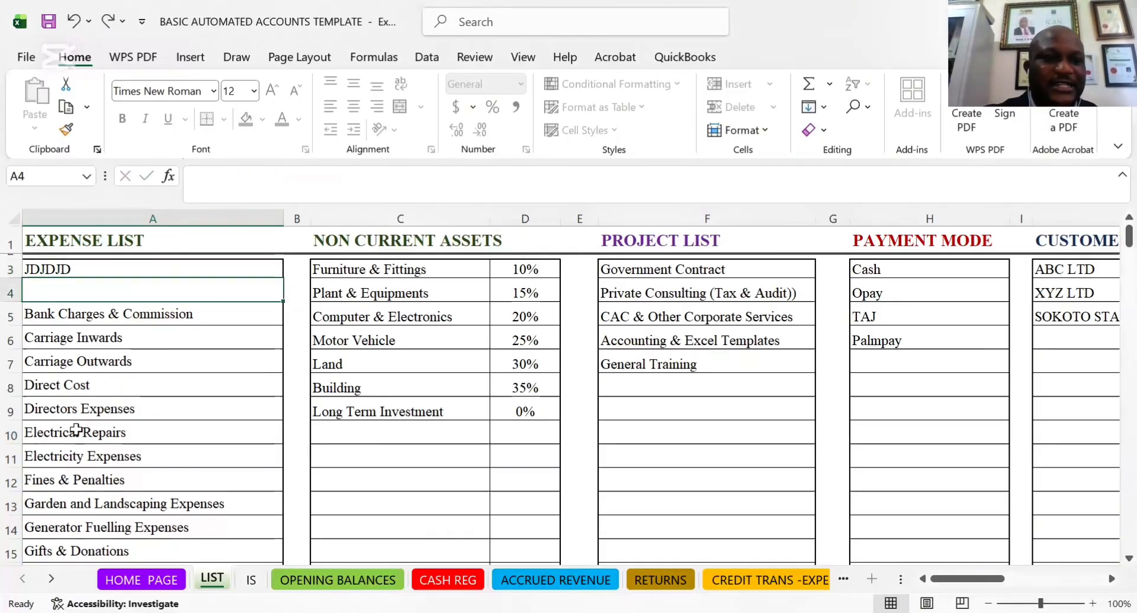
key(ctrl+z)
key(ctrl+z)
key(ctrl+z)
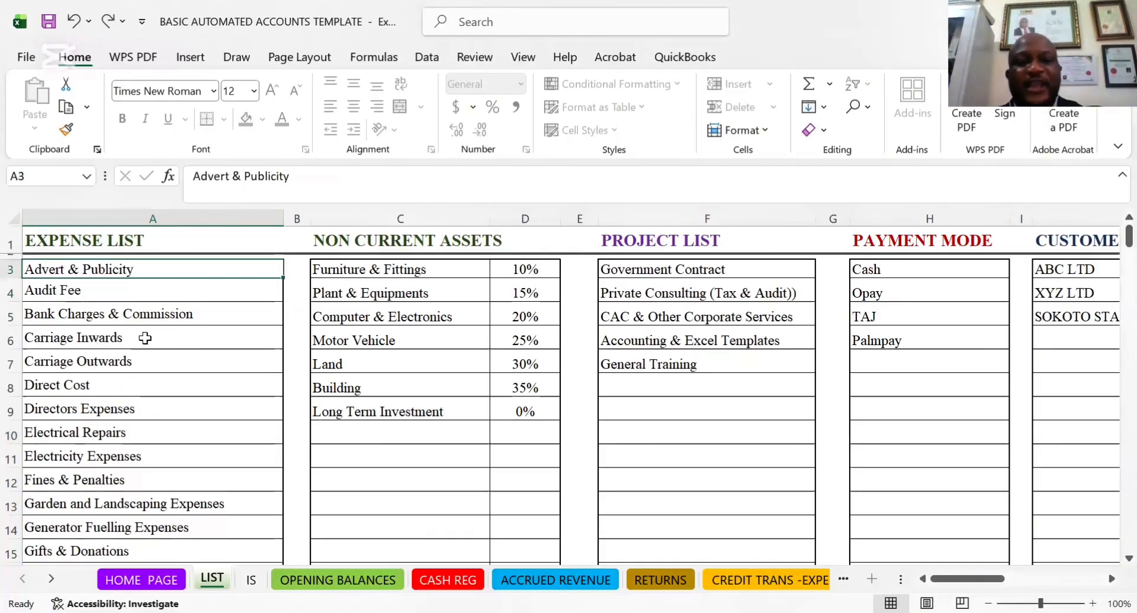
Examine the EXPENSE LIST entries from Bank Charges & Commission down to the end-of-list marker
click(101, 314)
key(Down)
key(Down)
key(Down)
key(Down)
key(Down)
key(Down)
key(Down)
key(Down)
key(Down)
key(Down)
key(Down)
key(Down)
key(Down)
key(Down)
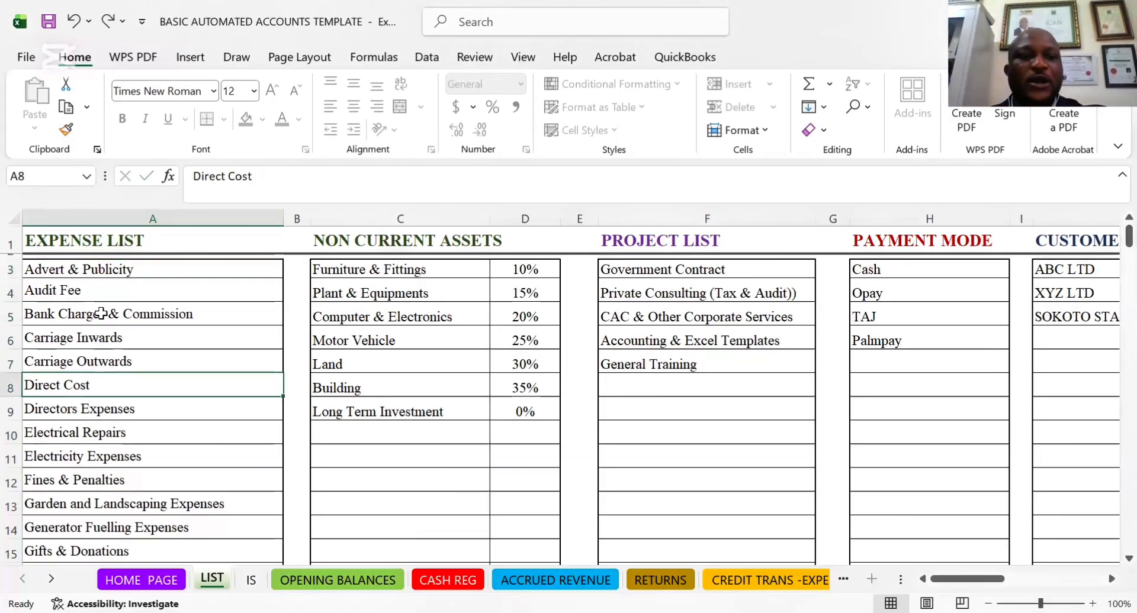
key(Down)
key(Down)
key(Down)
key(Down)
key(Down)
key(Down)
key(Down)
key(Down)
key(Down)
key(Down)
key(Down)
key(Down)
key(Down)
key(Down)
key(Down)
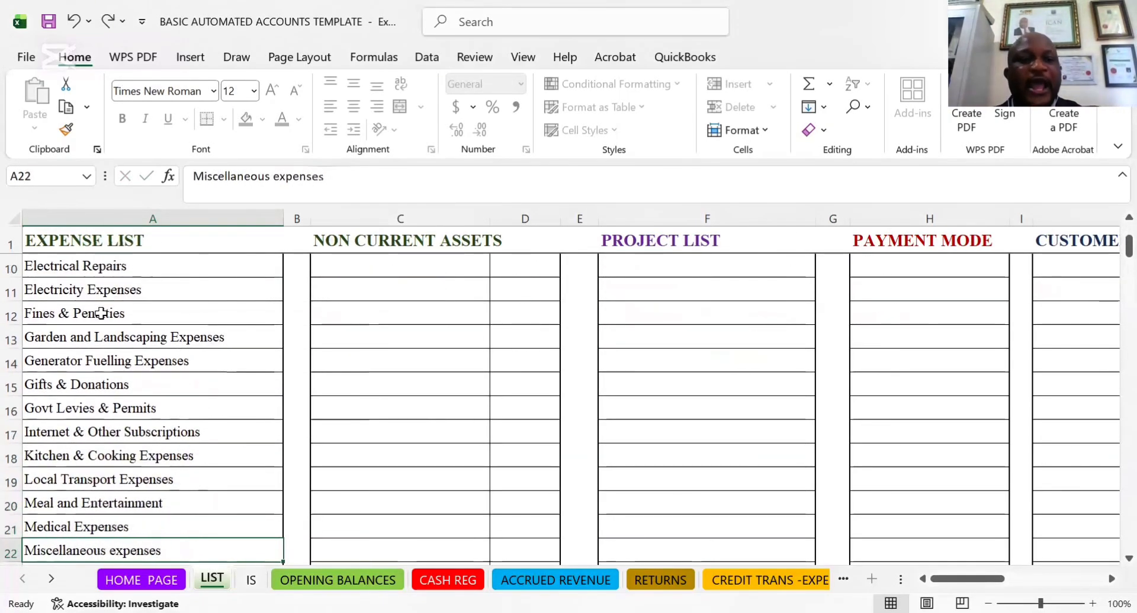
key(Down)
key(Down)
key(Down)
key(Down)
key(Down)
key(Down)
key(Down)
key(Down)
key(Down)
key(Down)
key(Down)
key(Down)
key(Down)
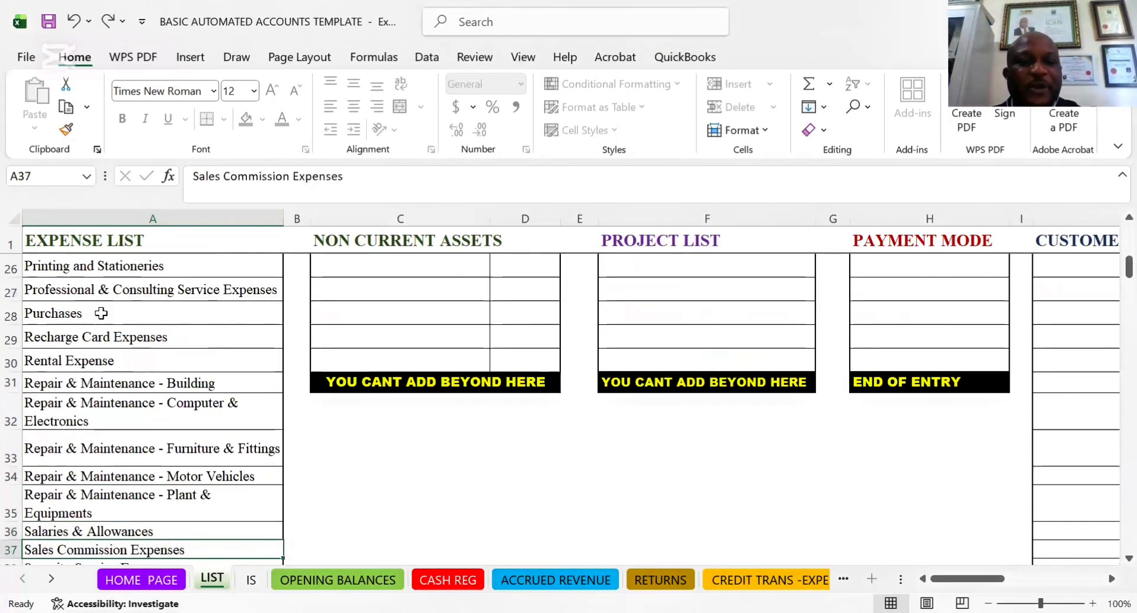
key(Down)
key(Down)
key(Down)
key(Down)
key(Down)
key(Down)
key(Down)
key(Down)
key(Down)
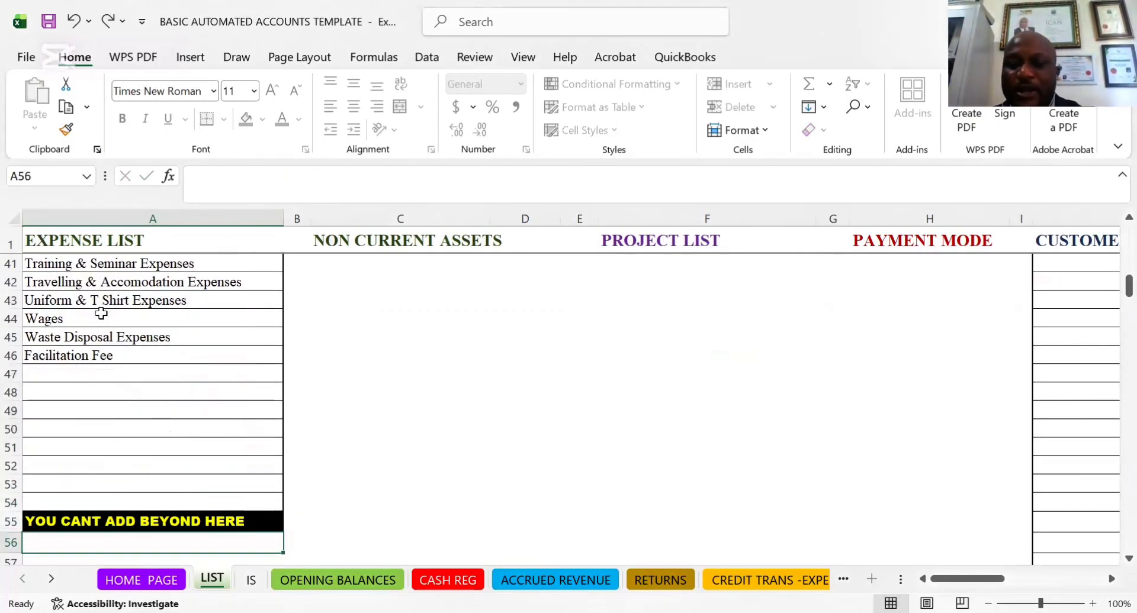
Examine the blank rows available for additional expenses between Facilitation Fee and the end-of-list marker
key(Up)
key(Up)
key(Up)
key(Up)
key(Down)
key(Down)
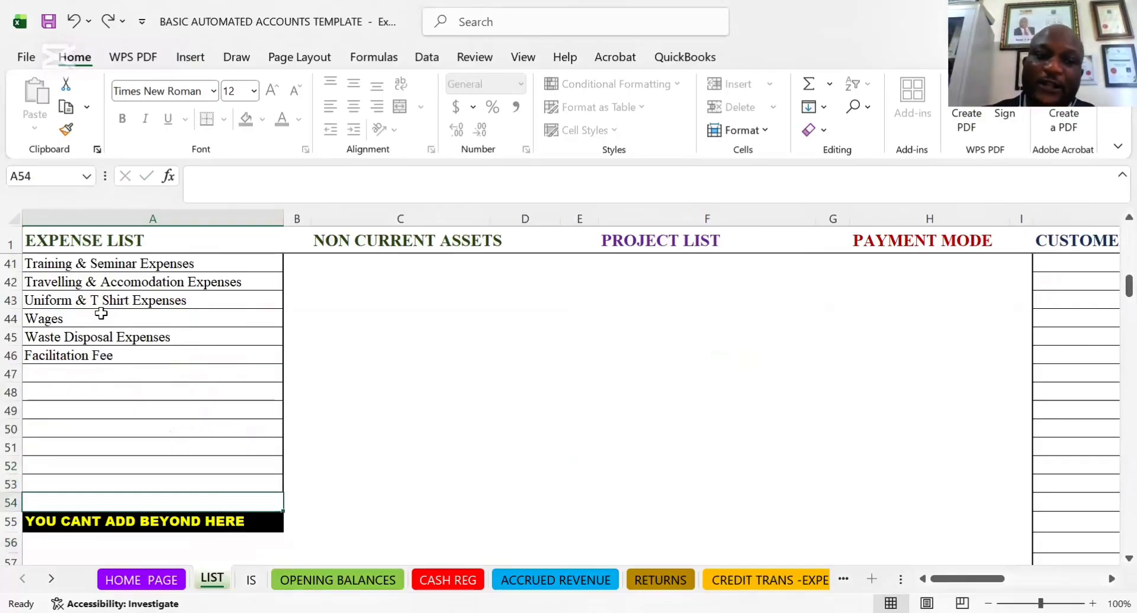
key(Down)
key(Up)
key(Up)
Review the expense entries back up to the EXPENSE LIST heading and down again to Electrical Repairs
key(Up)
key(Up)
key(Up)
key(Up)
key(Up)
key(Up)
key(Up)
key(Up)
key(Up)
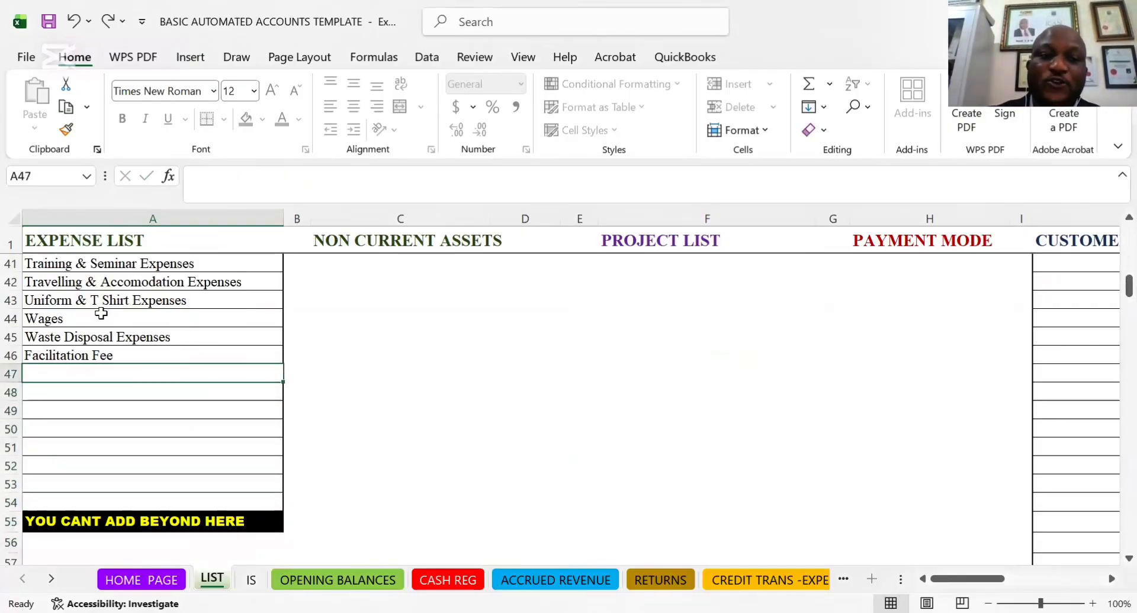
key(Up)
key(Up)
key(Up)
key(Up)
key(Up)
key(Up)
key(Up)
key(Up)
key(Up)
key(Up)
key(Up)
key(Up)
key(Up)
key(Up)
key(Up)
key(Up)
key(Up)
key(Up)
key(Up)
key(Up)
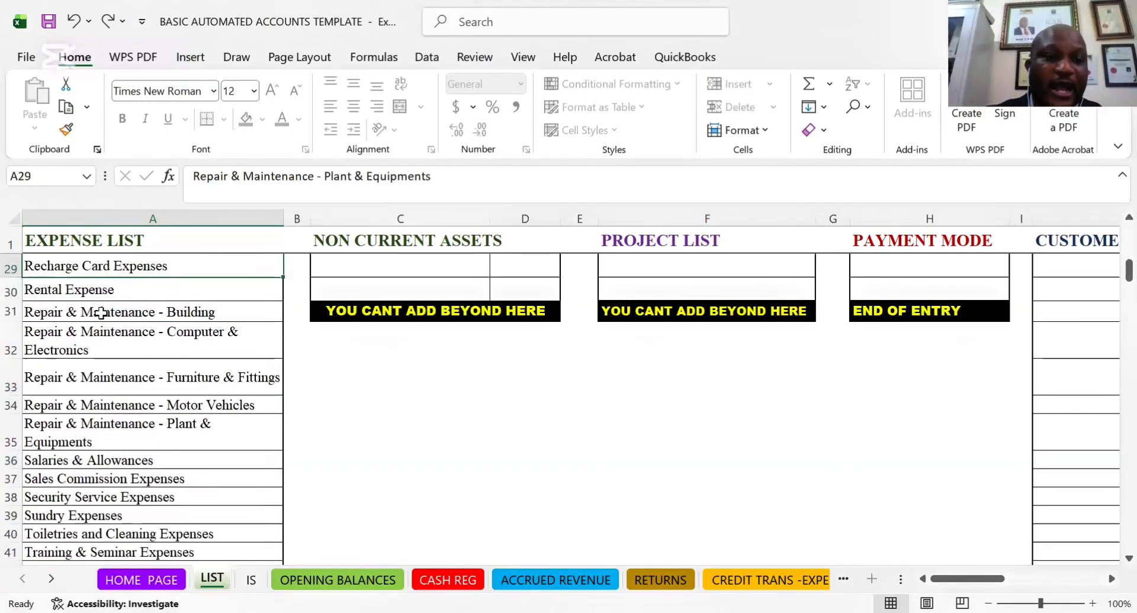
key(Up)
key(Up)
key(Up)
key(Up)
key(Up)
key(Up)
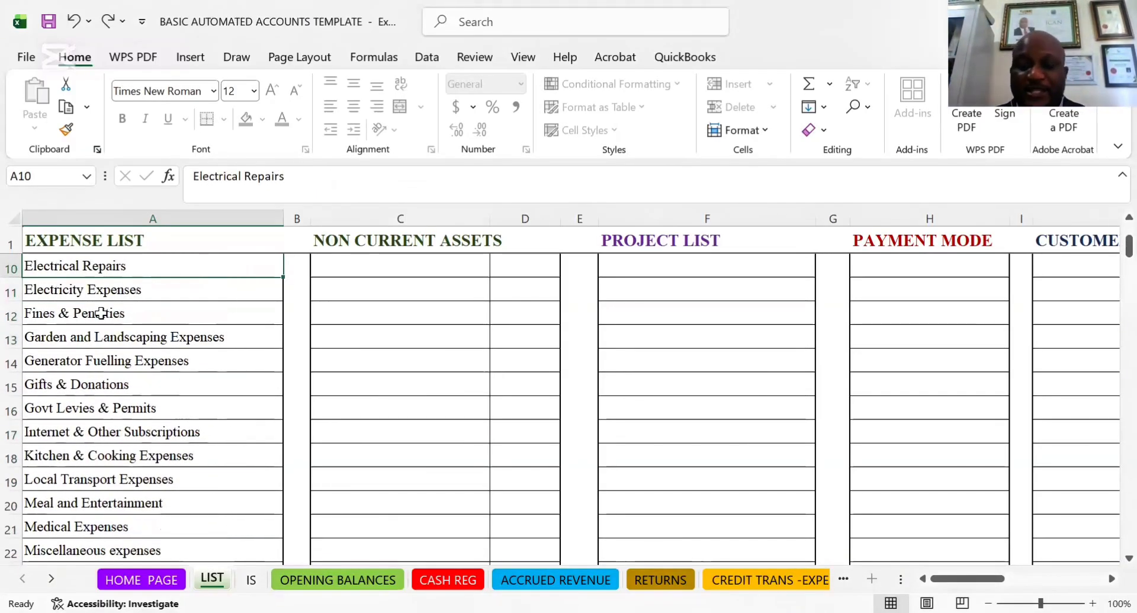
key(Up)
key(Up)
key(Up)
key(Up)
key(Up)
key(Up)
key(Up)
key(Up)
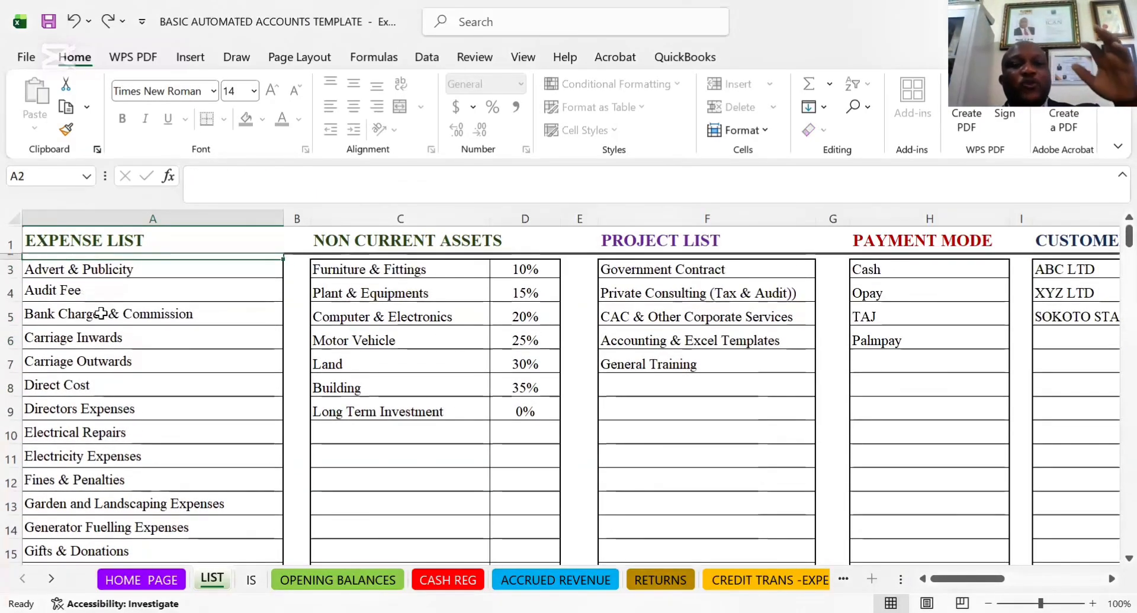
key(Up)
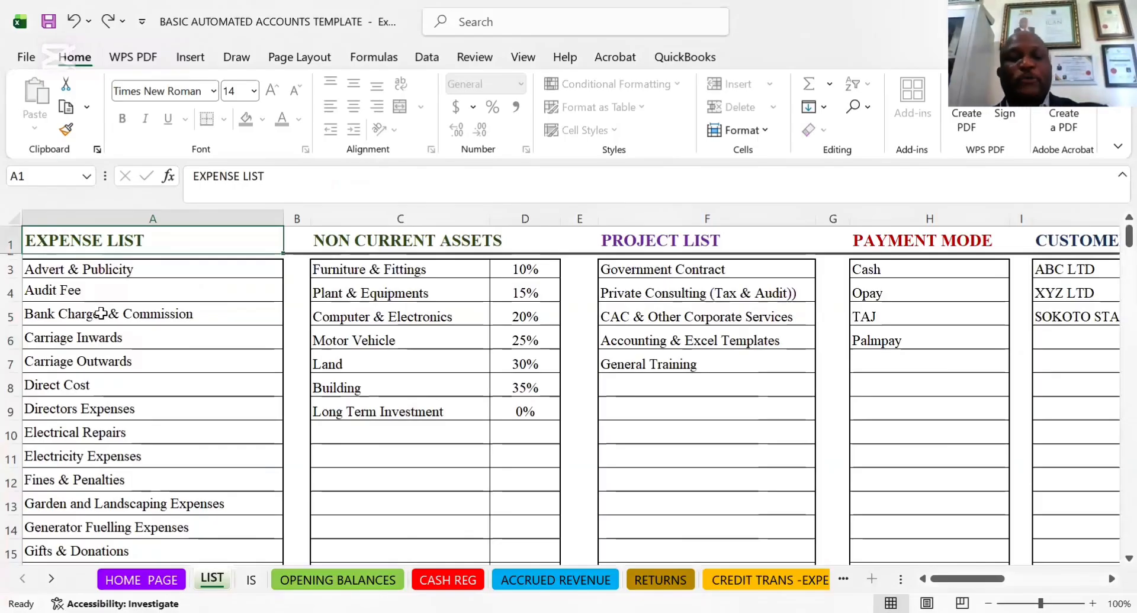
key(Down)
key(Down)
key(Down)
key(Down)
key(Down)
key(Down)
key(Down)
key(Down)
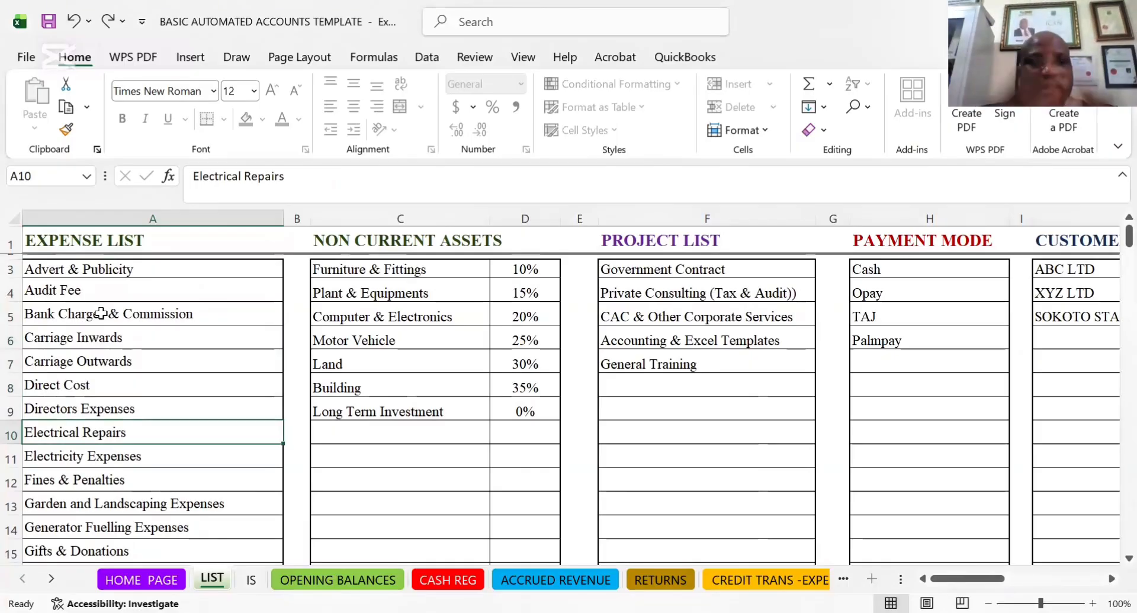
Examine the NON CURRENT ASSETS names with their percentage rates and the neighbouring PROJECT LIST entries
click(367, 268)
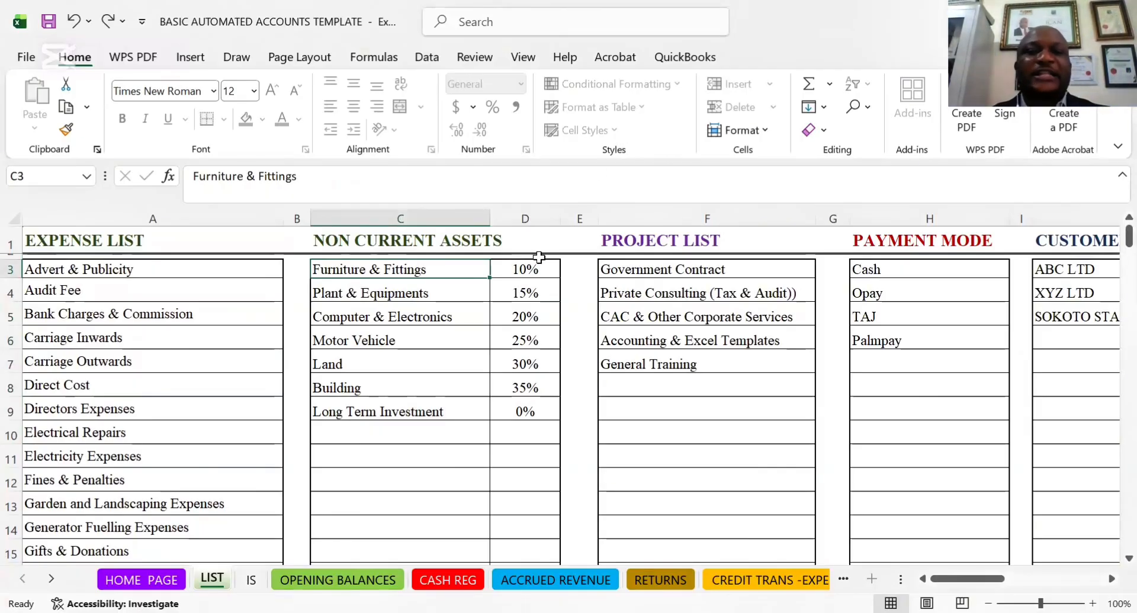
drag(539, 260, 532, 323)
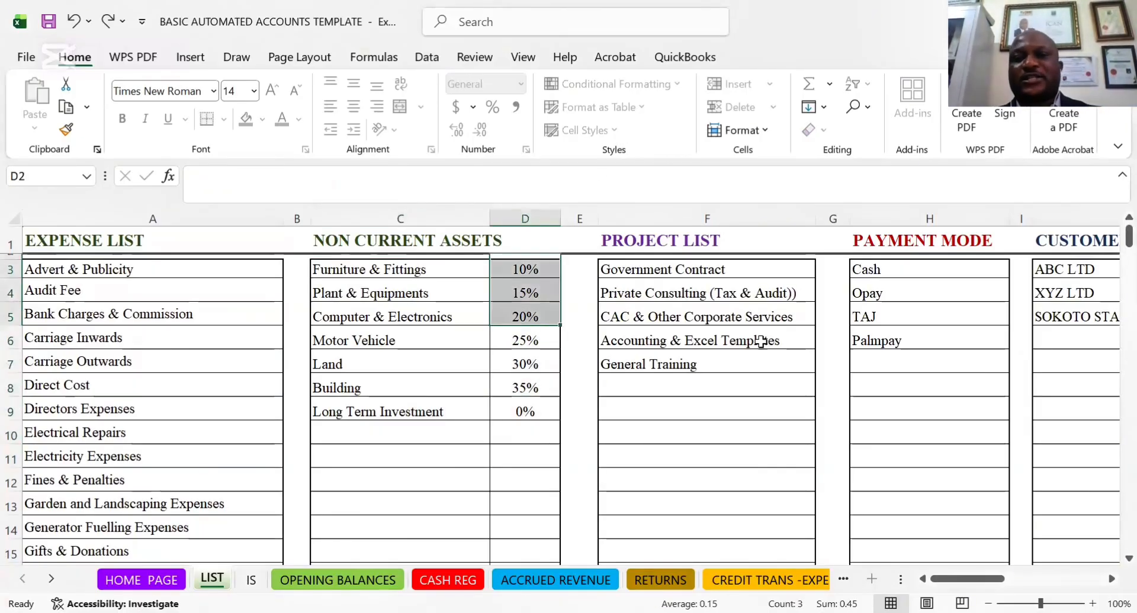
click(682, 280)
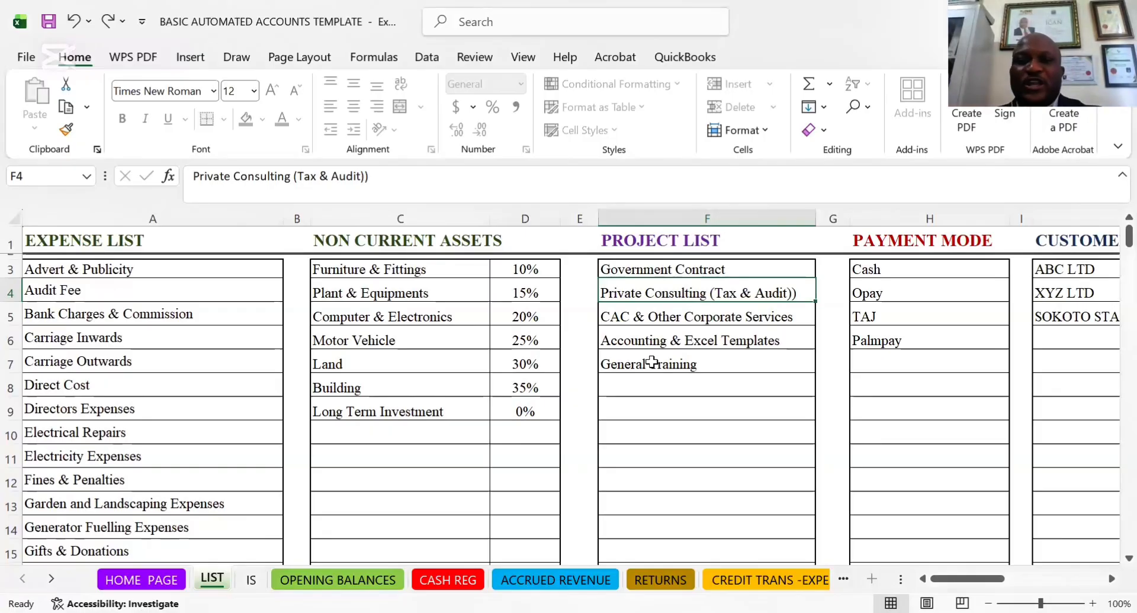
Replace the Government Contract entry in the PROJECT LIST with "Sales of laptop"
click(658, 270)
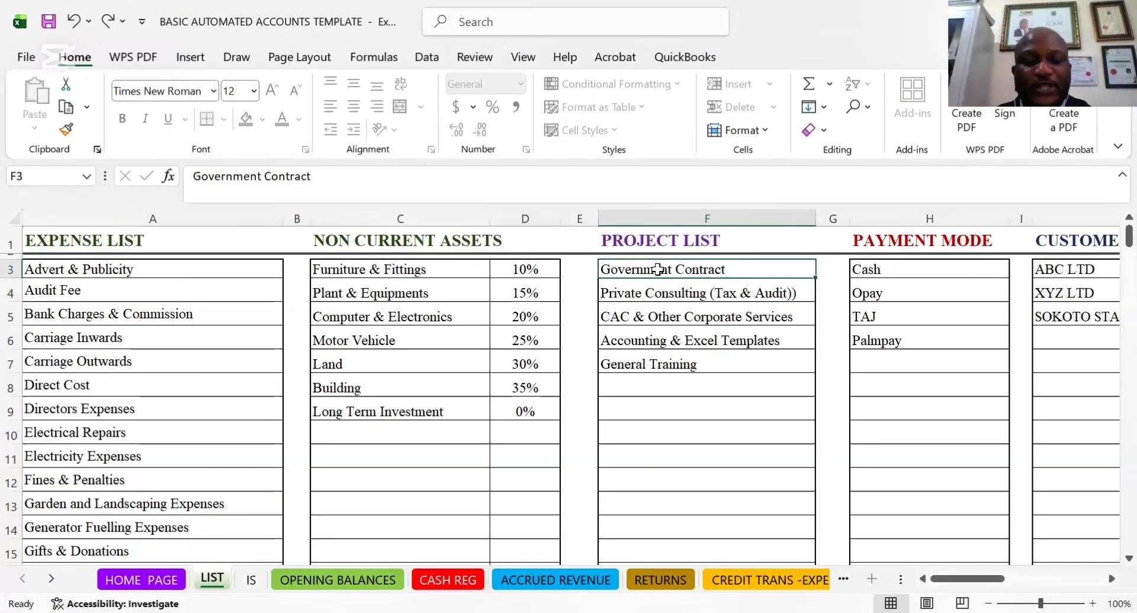
text(SA)
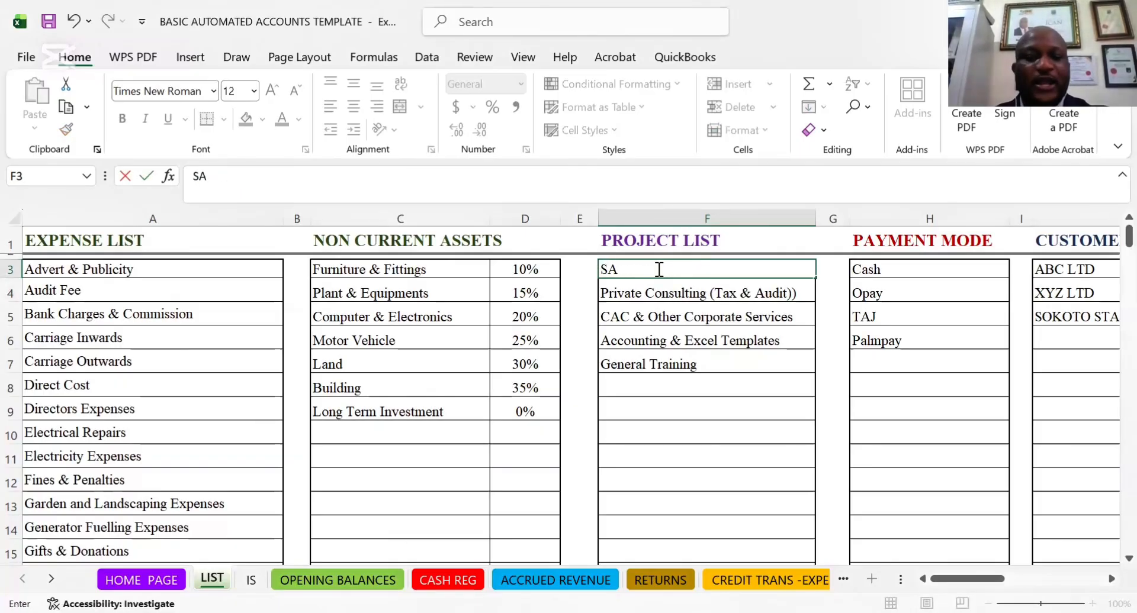
key(BackSpace)
text(ales of co)
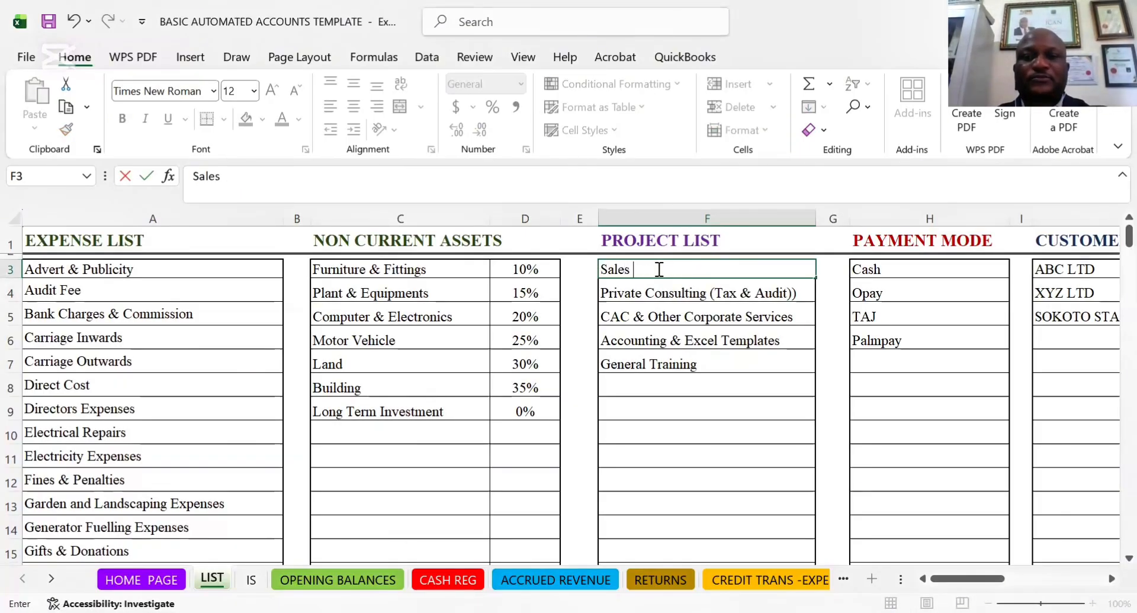
key(BackSpace)
key(BackSpace)
text(laptop)
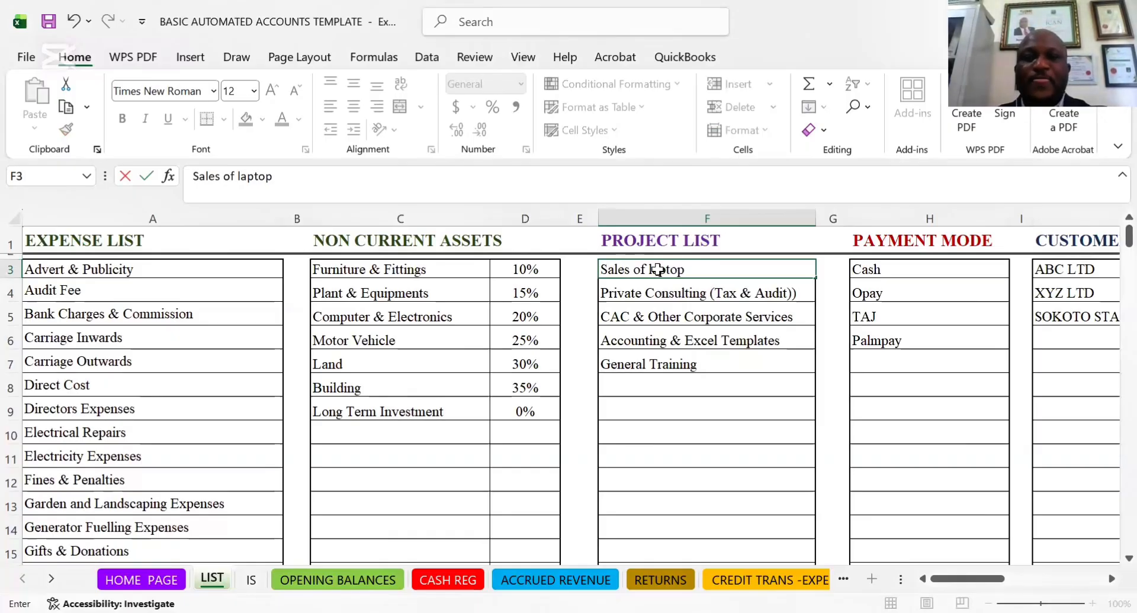
key(Return)
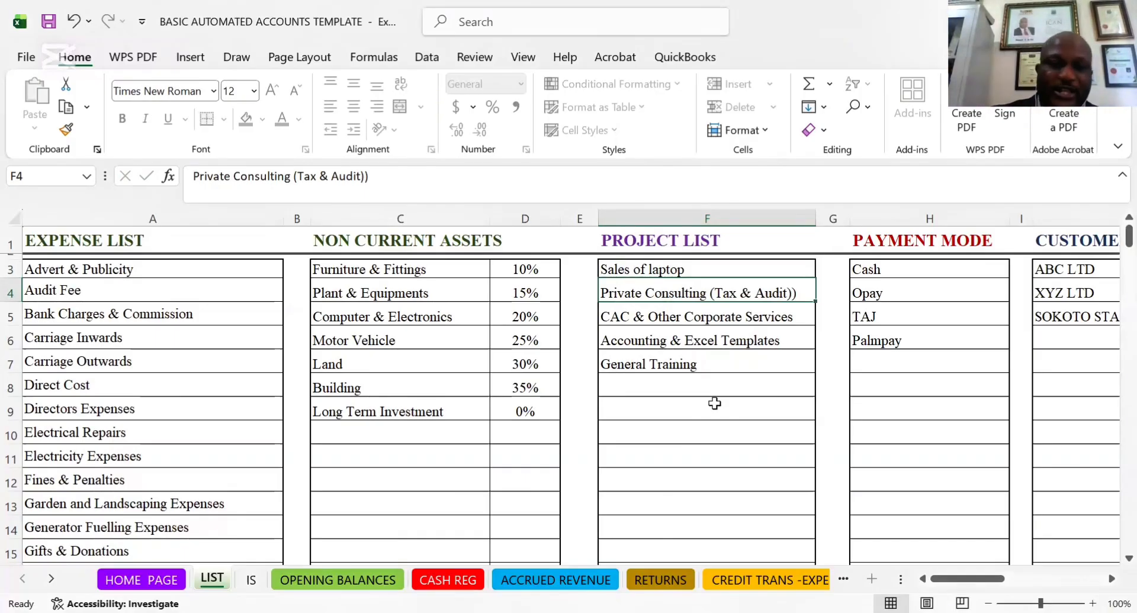
Look across the expense and project lists to the Cash and Opay entries under PAYMENT MODE
click(155, 320)
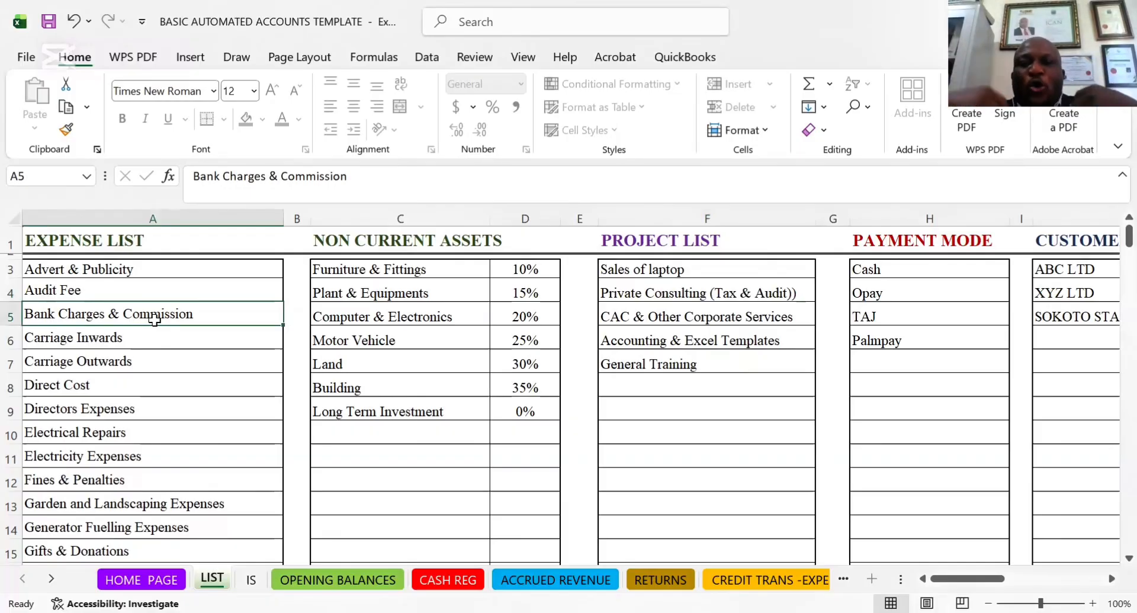
click(575, 357)
click(680, 290)
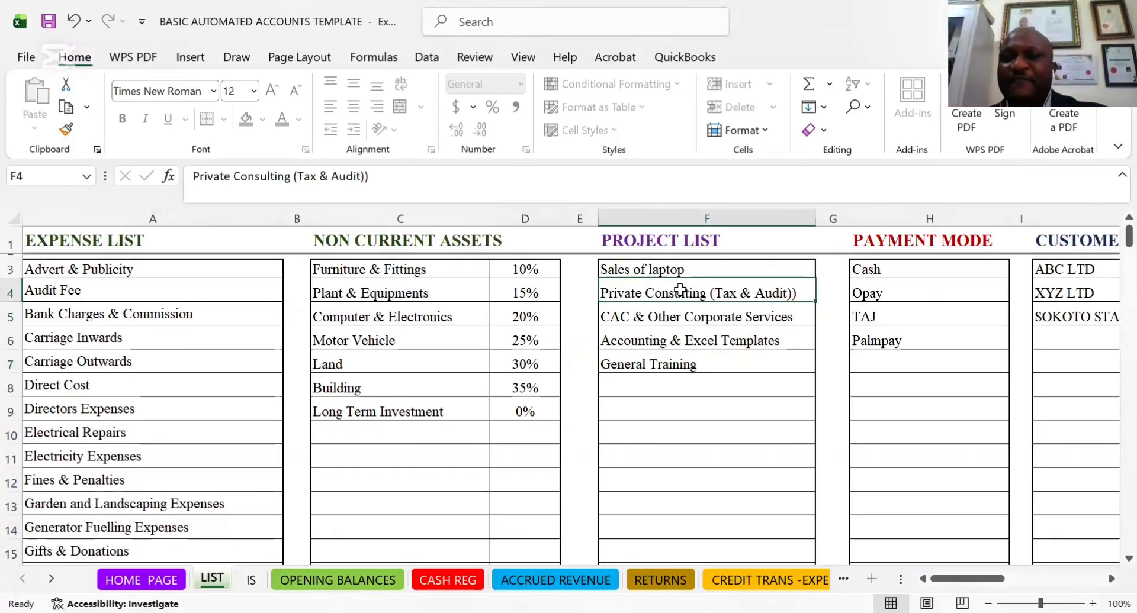
key(Right)
key(Right)
key(Right)
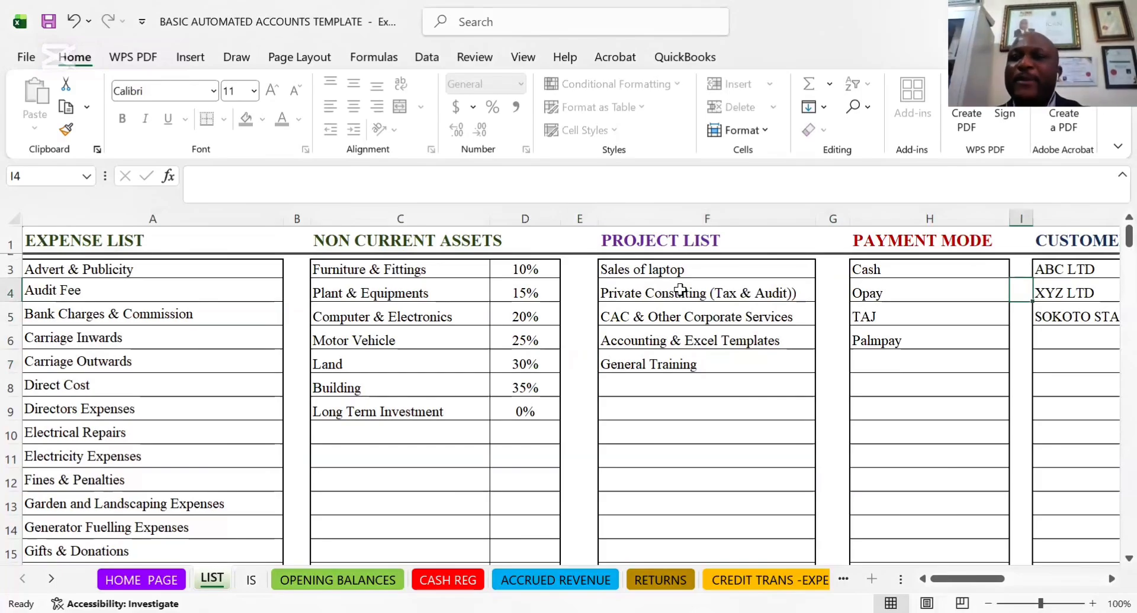
click(933, 268)
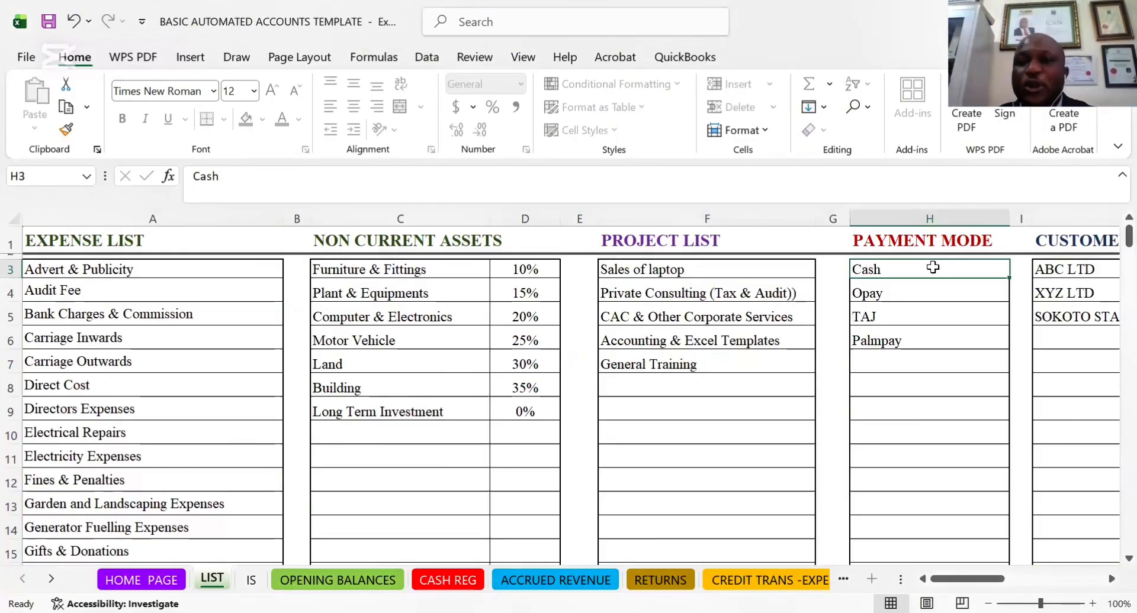
click(904, 290)
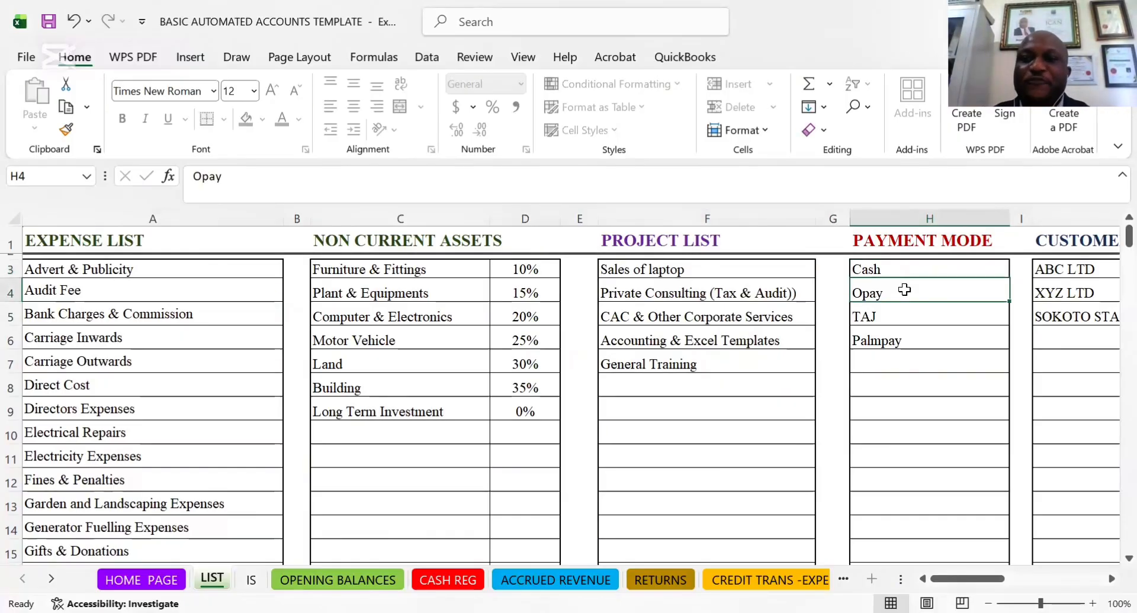
Add Moniepoint as a payment mode in the blank row below Palmpay
click(883, 362)
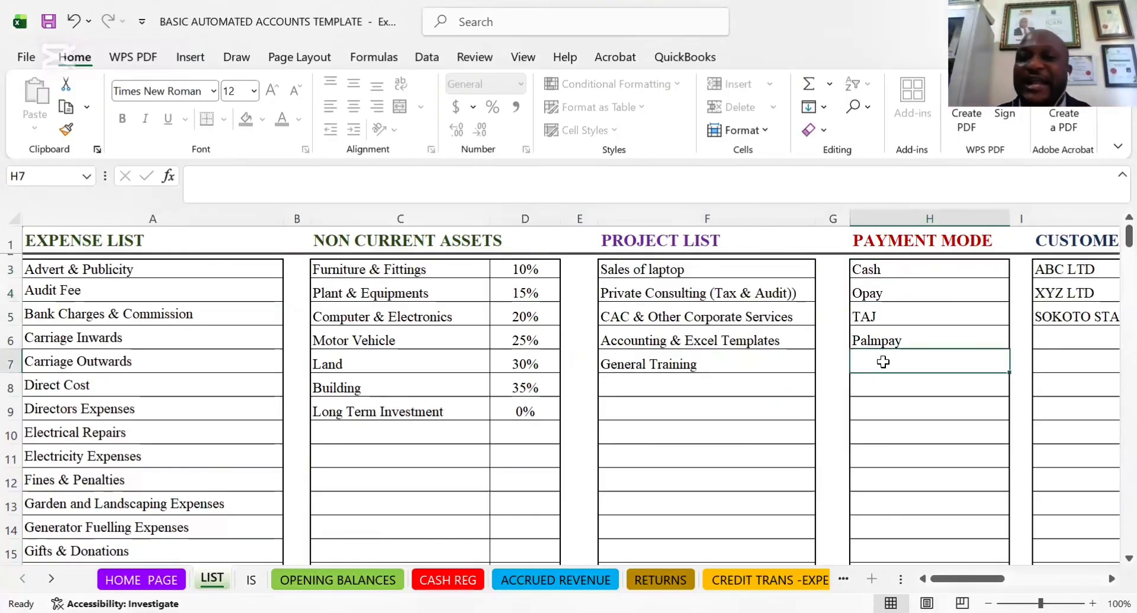
text(Mo)
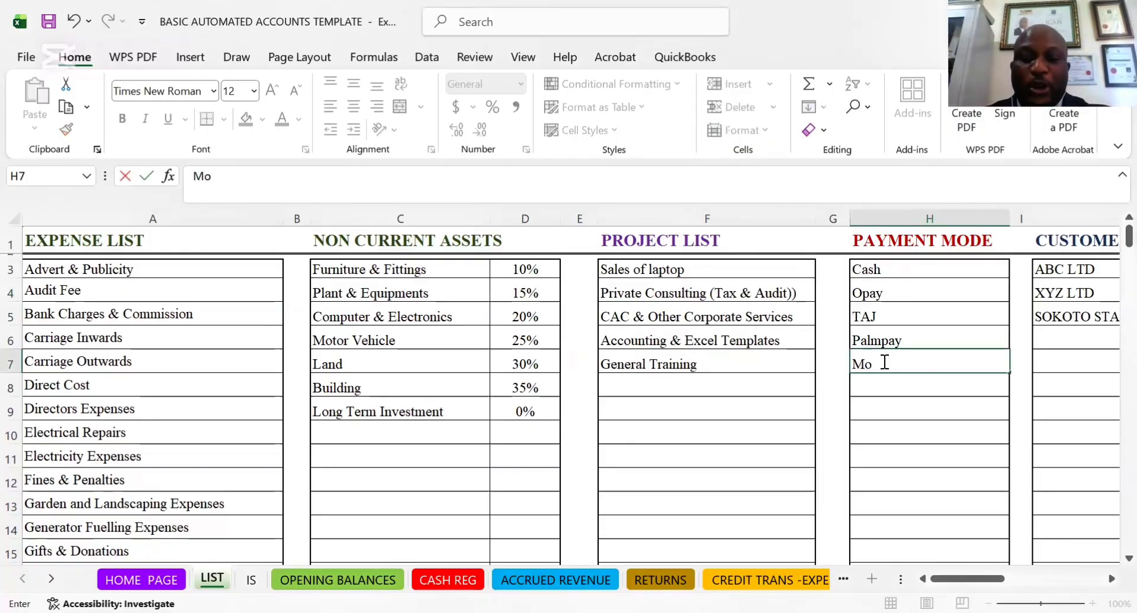
text(niepoint)
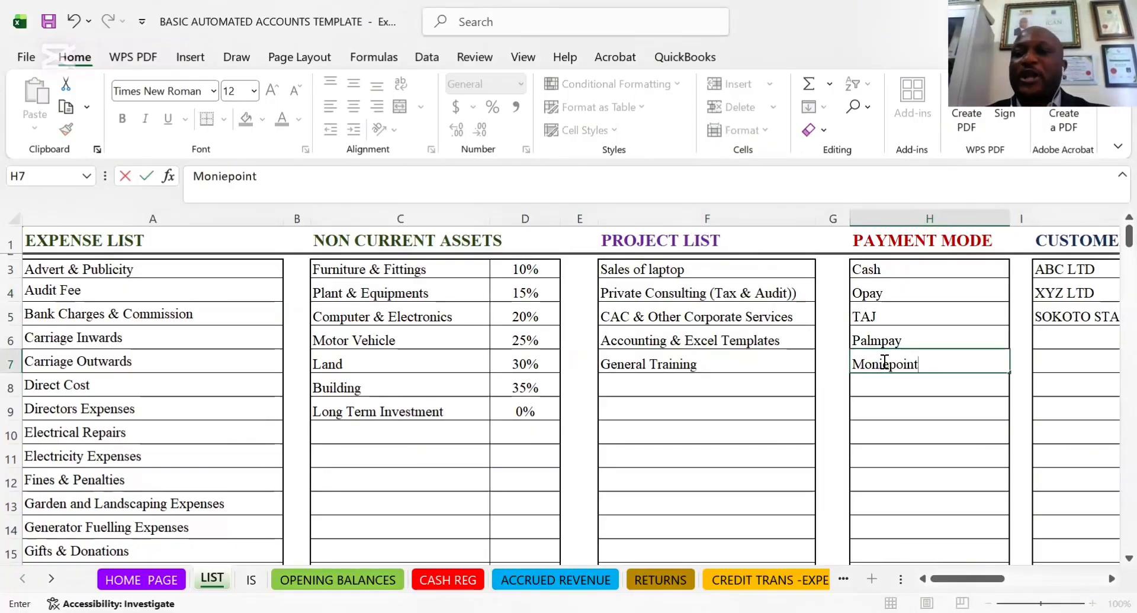
click(879, 314)
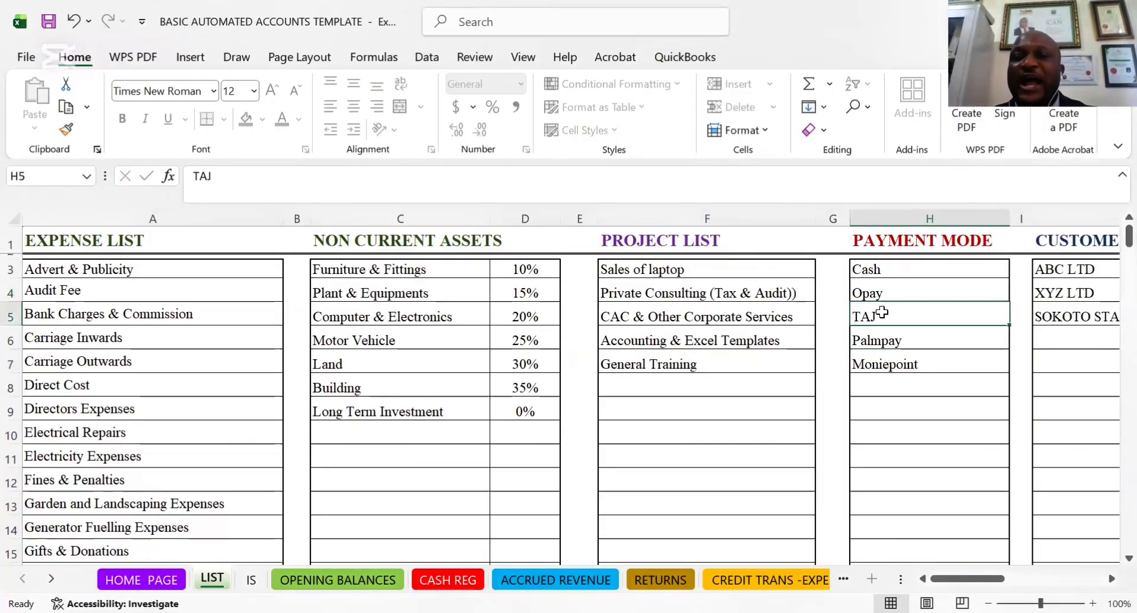
Add Zenith and UBA to the PAYMENT MODE list in the rows below Moniepoint
click(877, 384)
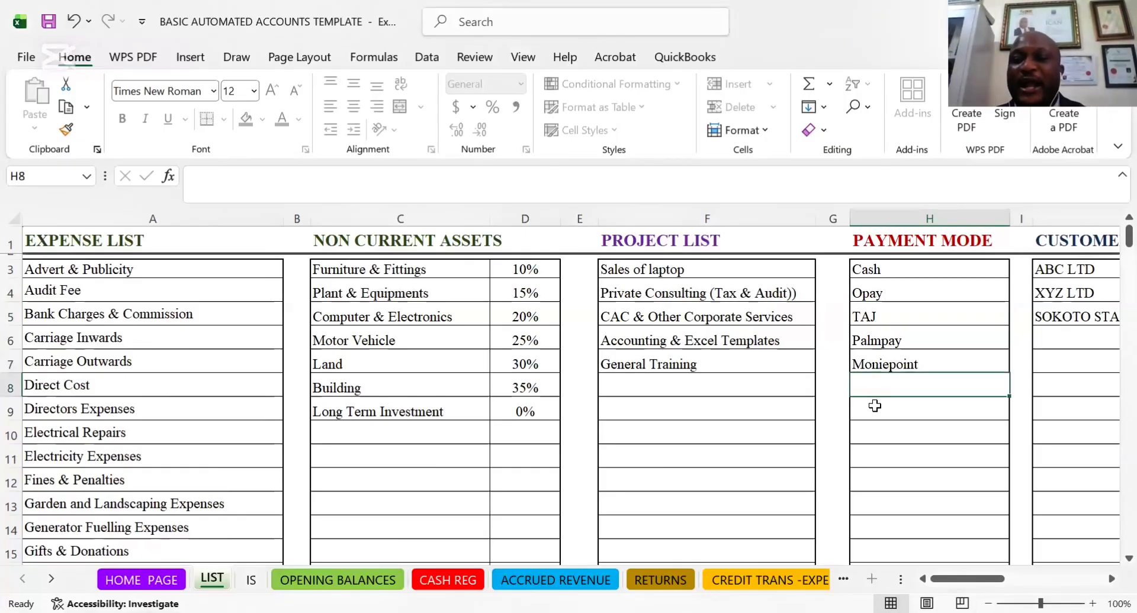
text(Zenioth)
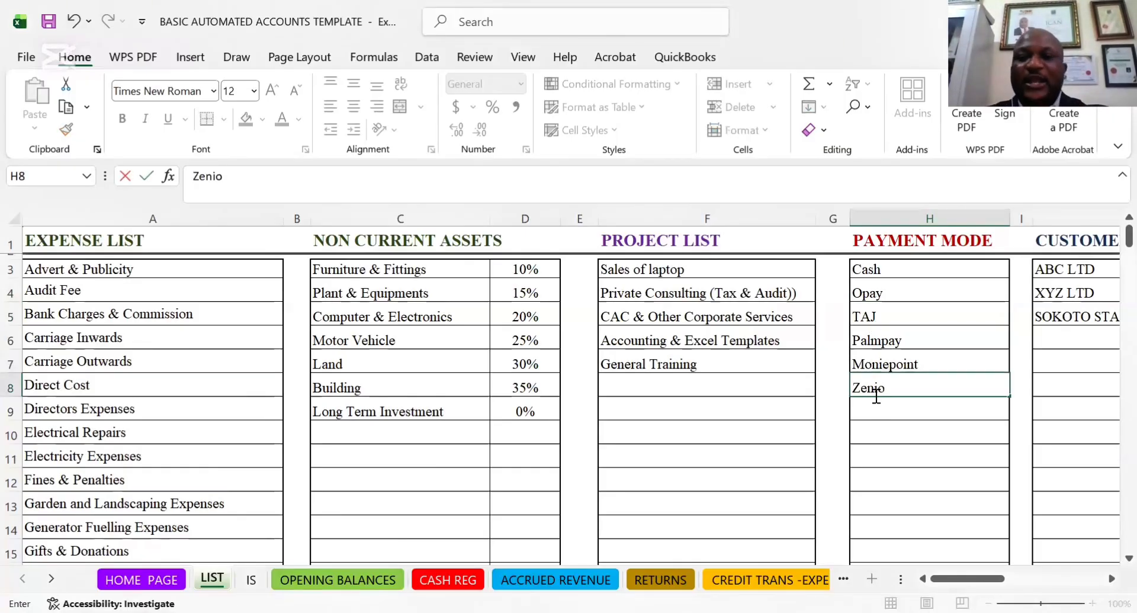
key(BackSpace)
key(BackSpace)
key(BackSpace)
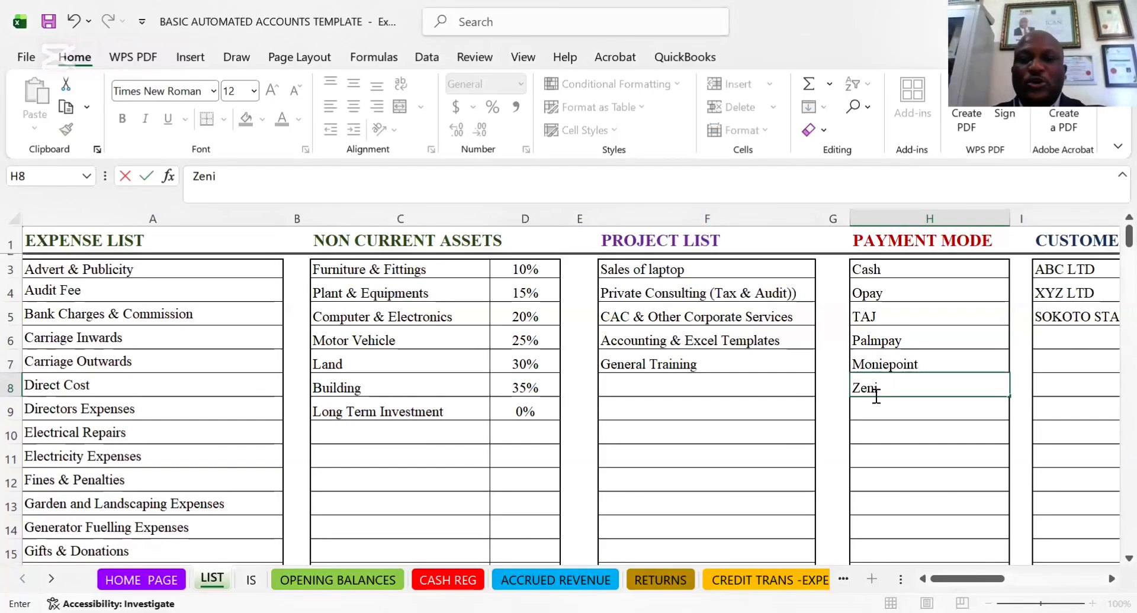
text(th)
key(Return)
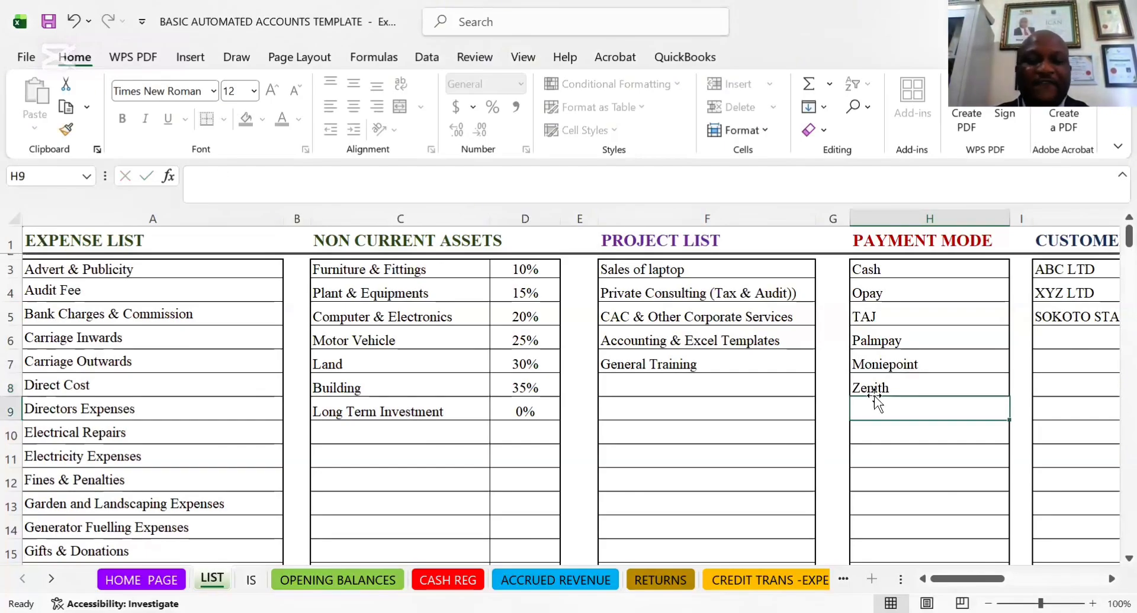
text(UBA)
click(935, 453)
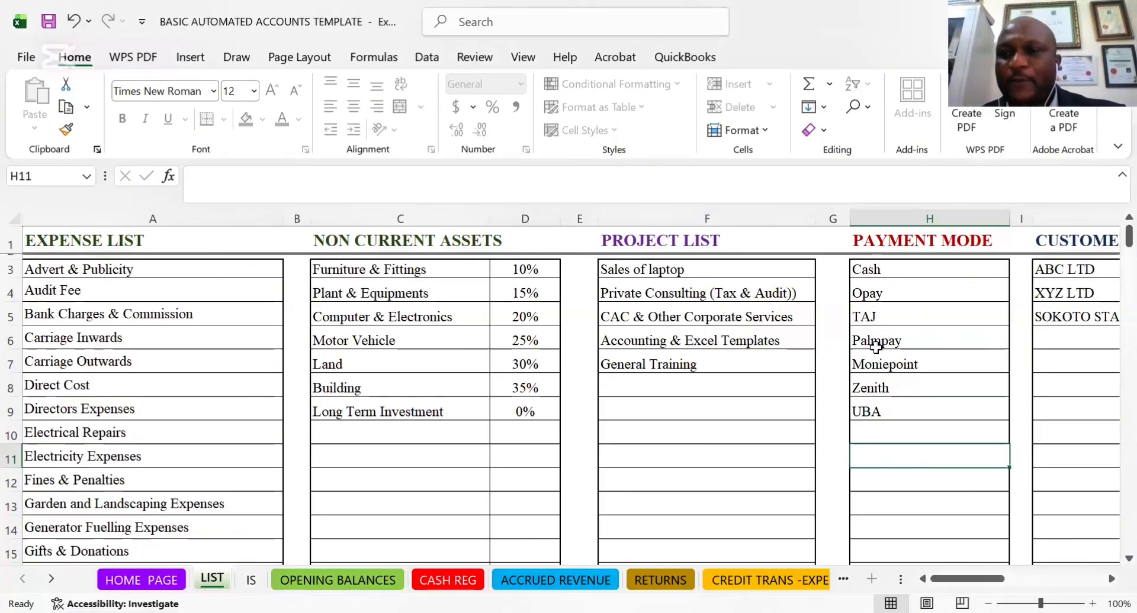
Review the PAYMENT MODE entries, then the CUSTOMERS LIST and VENDORS LIST columns
drag(876, 388, 894, 342)
click(964, 294)
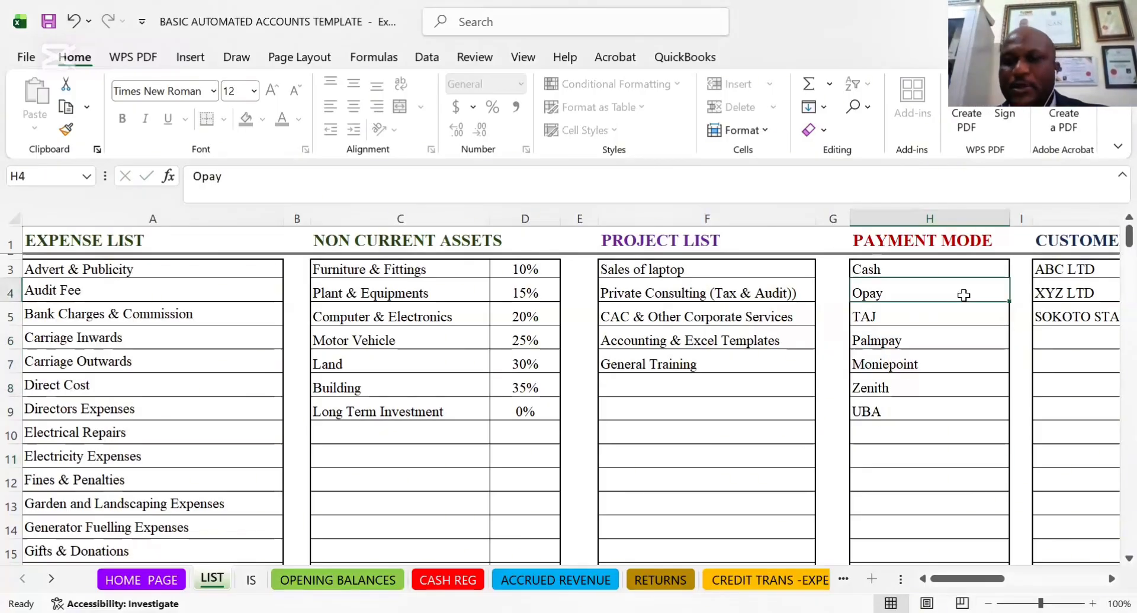
key(Right)
key(Right)
key(Right)
key(Right)
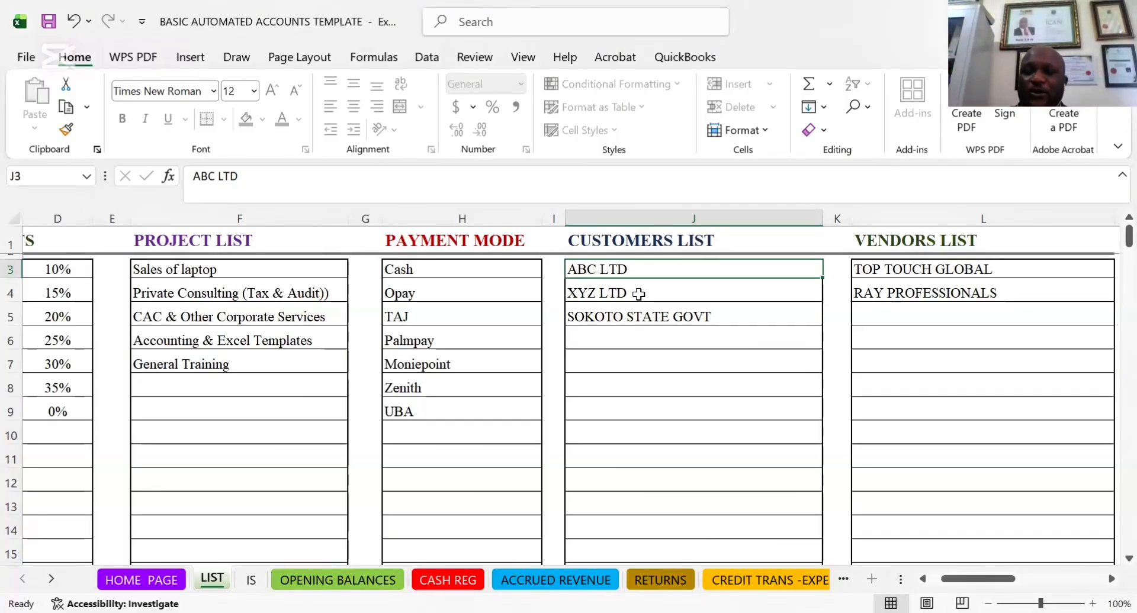
click(915, 273)
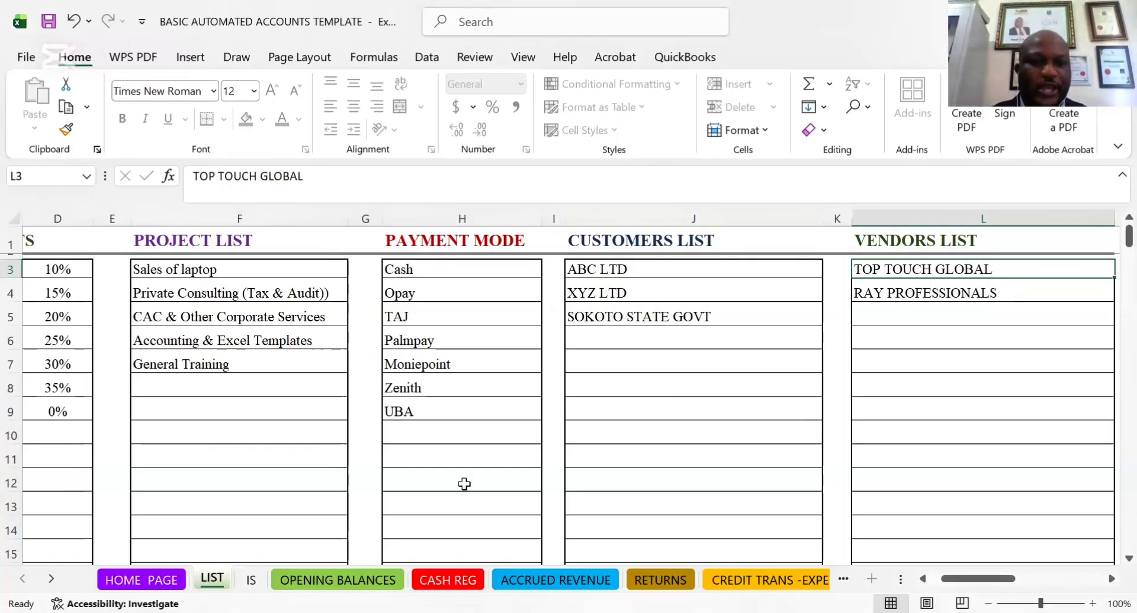
Open the IS sheet and review the summarised income statement from revenue down to the operating expenses
click(251, 580)
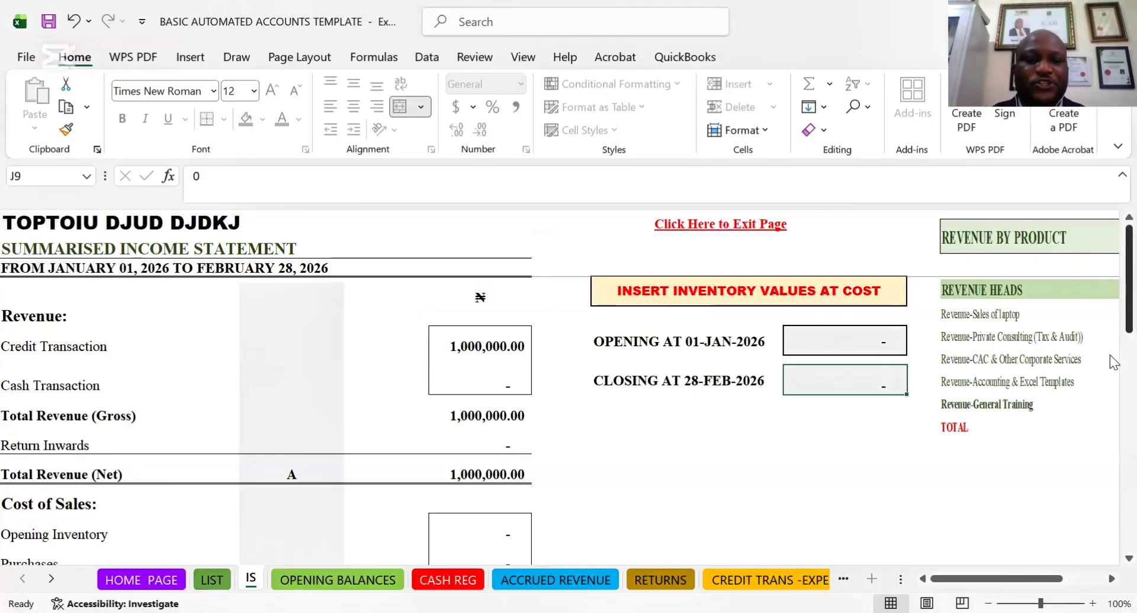
scroll(1109, 421, down, 5)
scroll(1110, 415, up, 5)
scroll(1110, 409, down, 5)
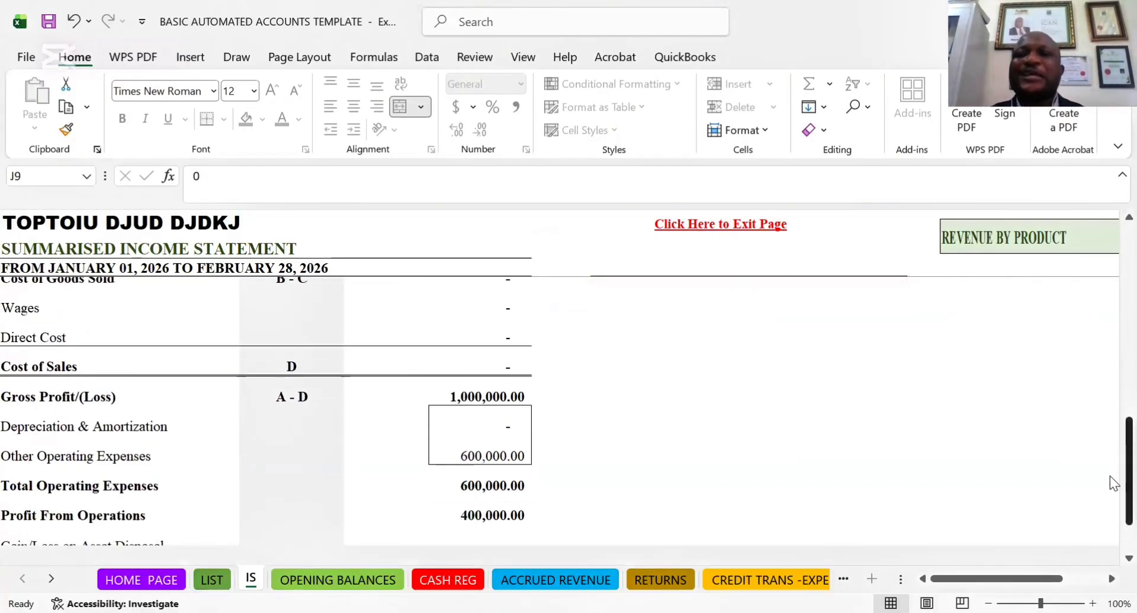
scroll(1110, 476, up, 6)
scroll(1110, 346, down, 4)
scroll(1107, 379, down, 1)
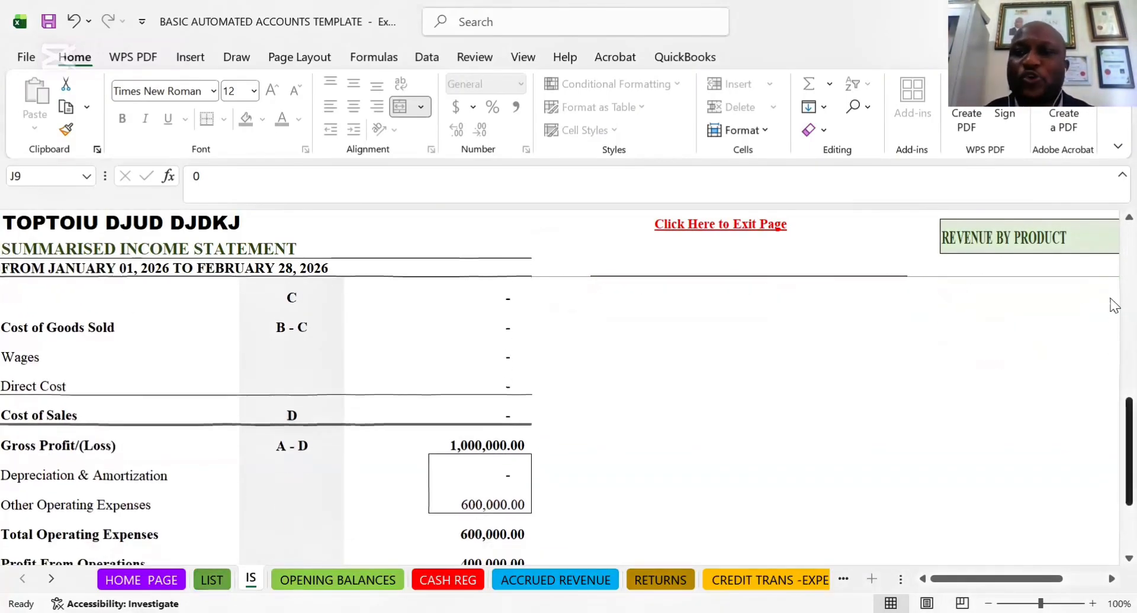
scroll(1110, 293, up, 5)
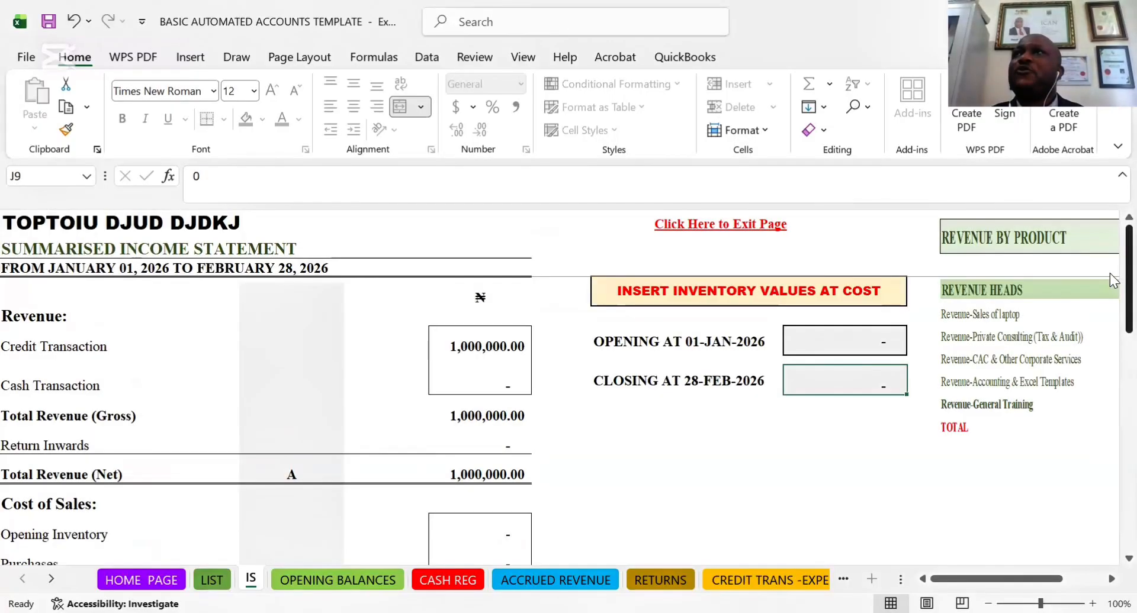
Examine the opening and closing inventory value cells and the reporting period on the income statement
click(820, 346)
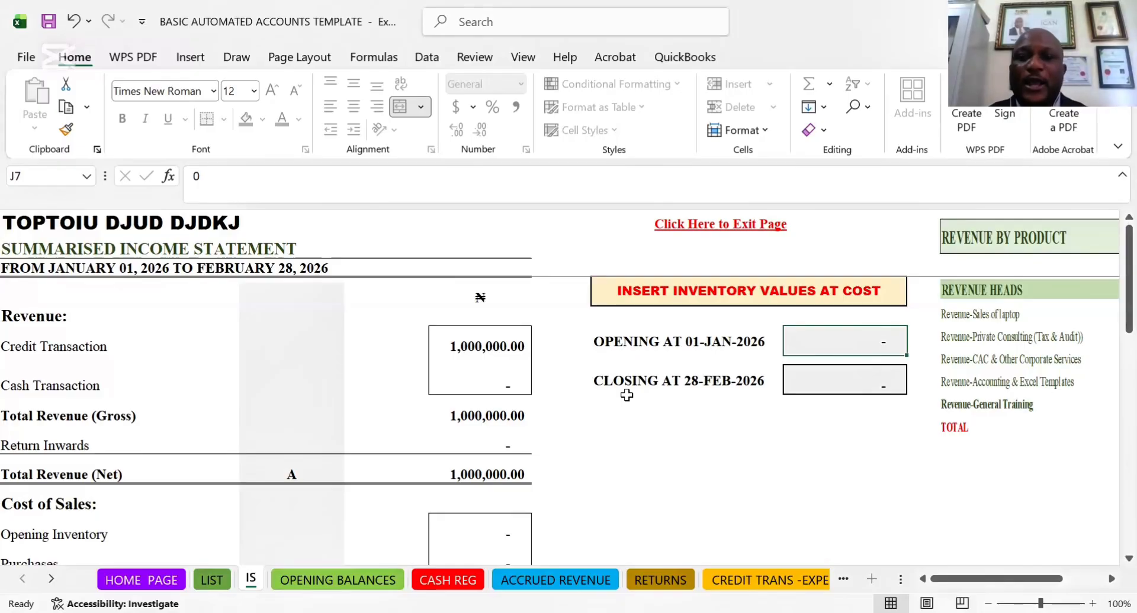
click(871, 384)
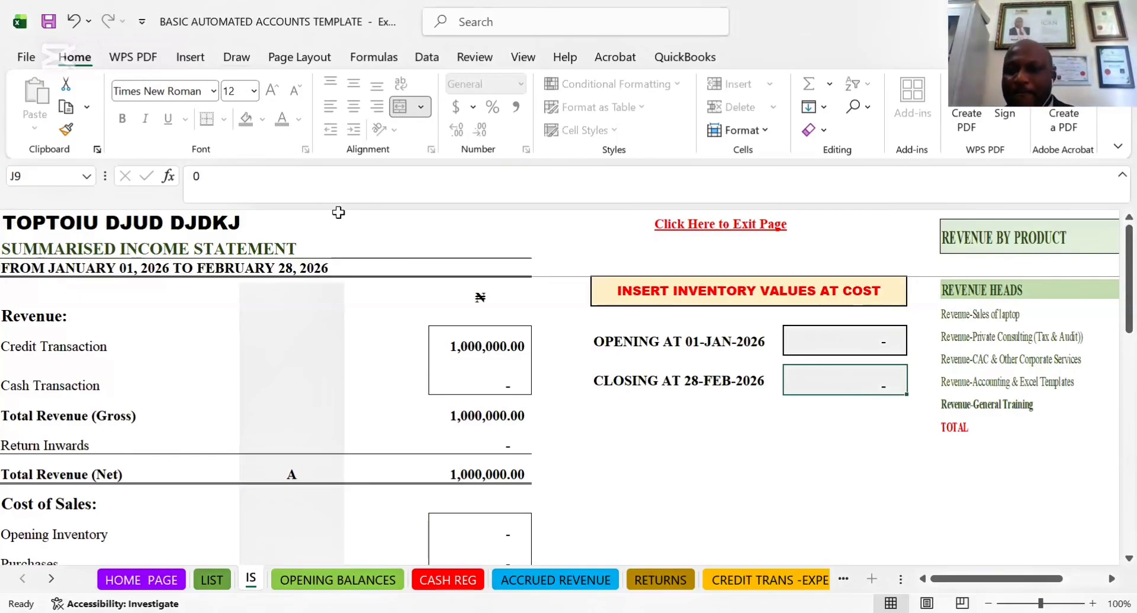
click(401, 269)
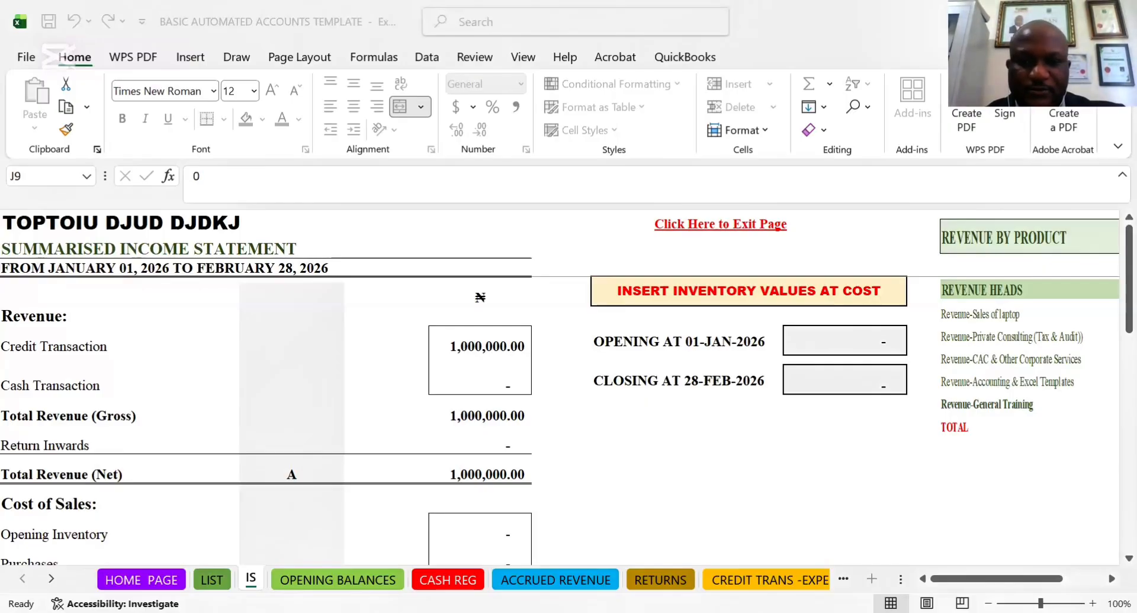
Review the income statement down to Net Profit/(Loss) For The Period and back up to the revenue section
click(624, 464)
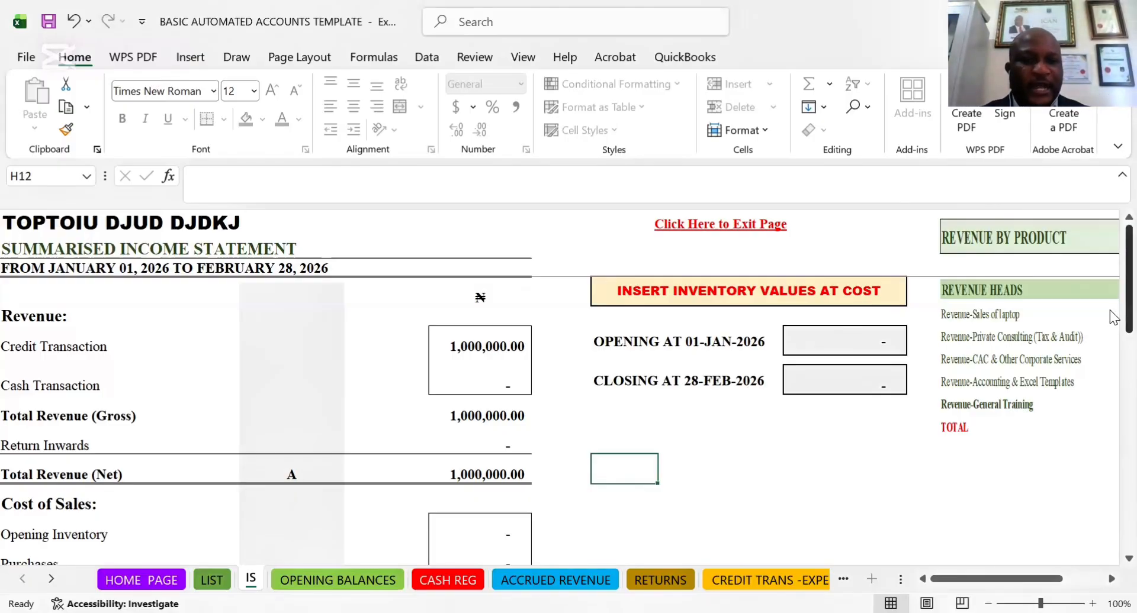
scroll(1109, 415, down, 6)
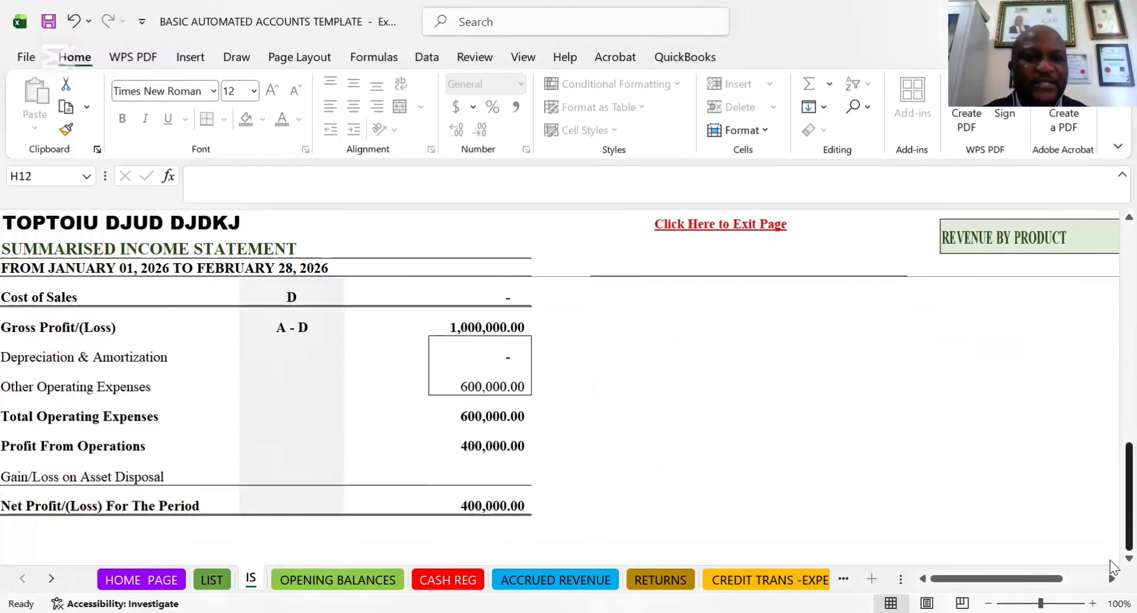
scroll(1111, 567, up, 6)
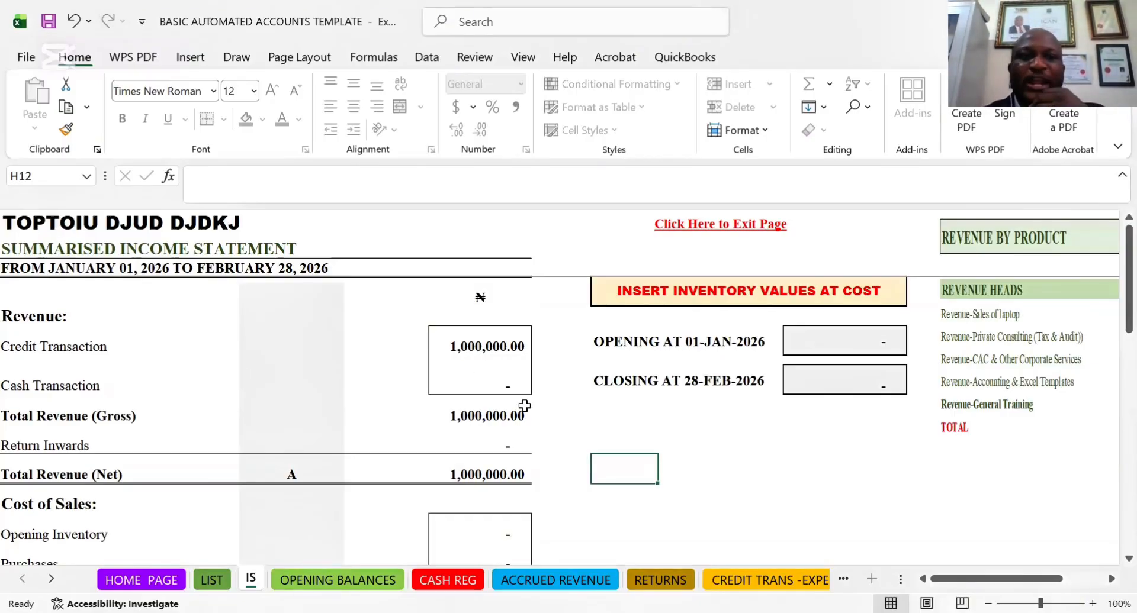
Set the company name on the HOME PAGE to DMC BUSINESS SCHOOL and check the heading on the IS sheet
click(48, 226)
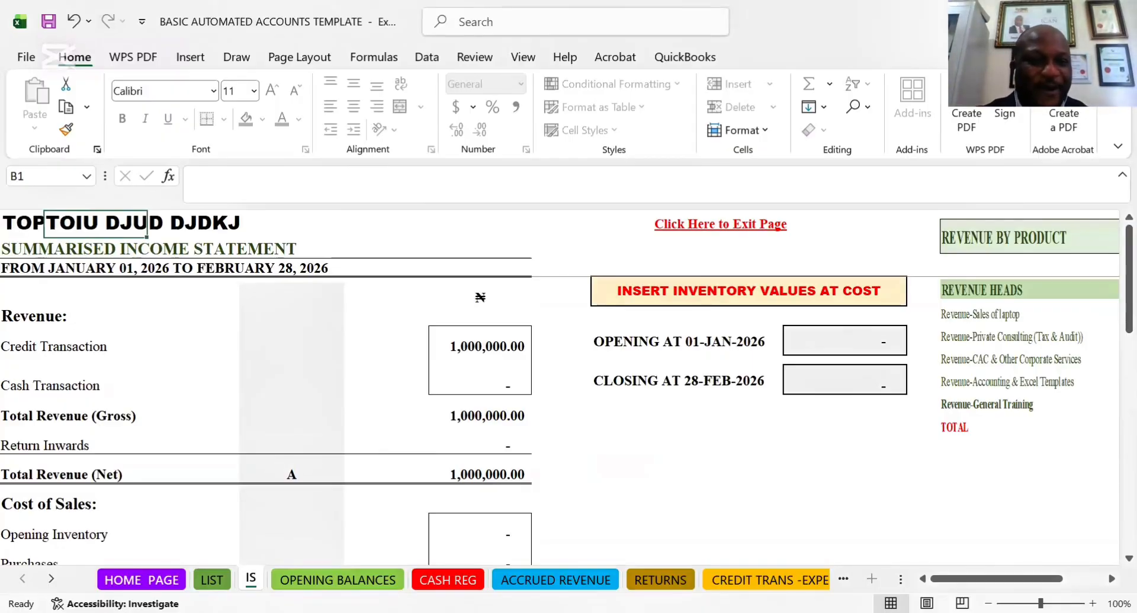
click(141, 580)
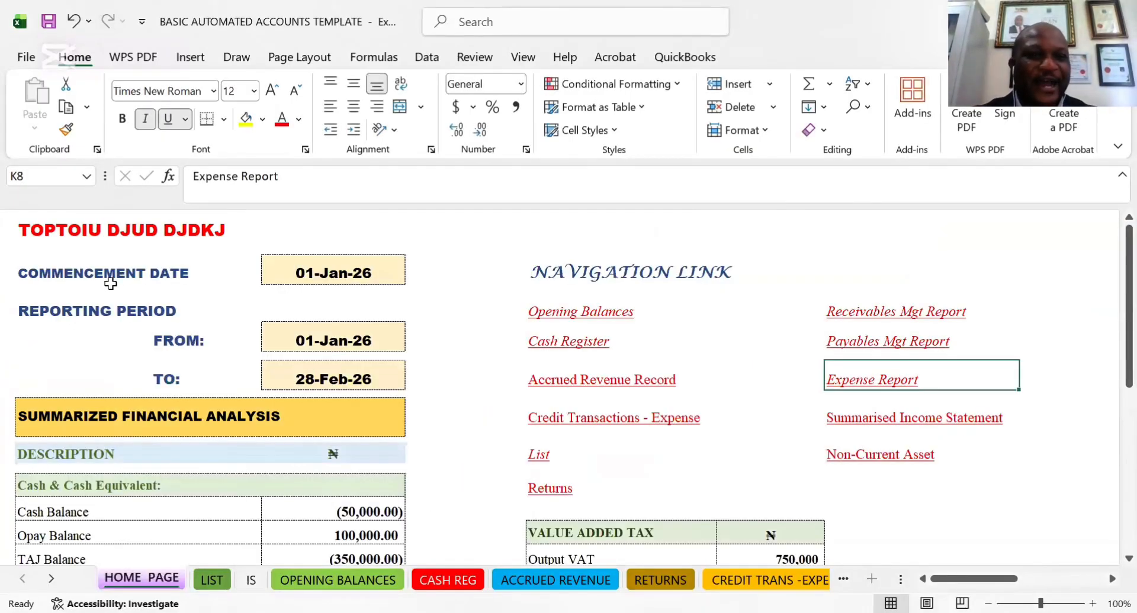
click(43, 232)
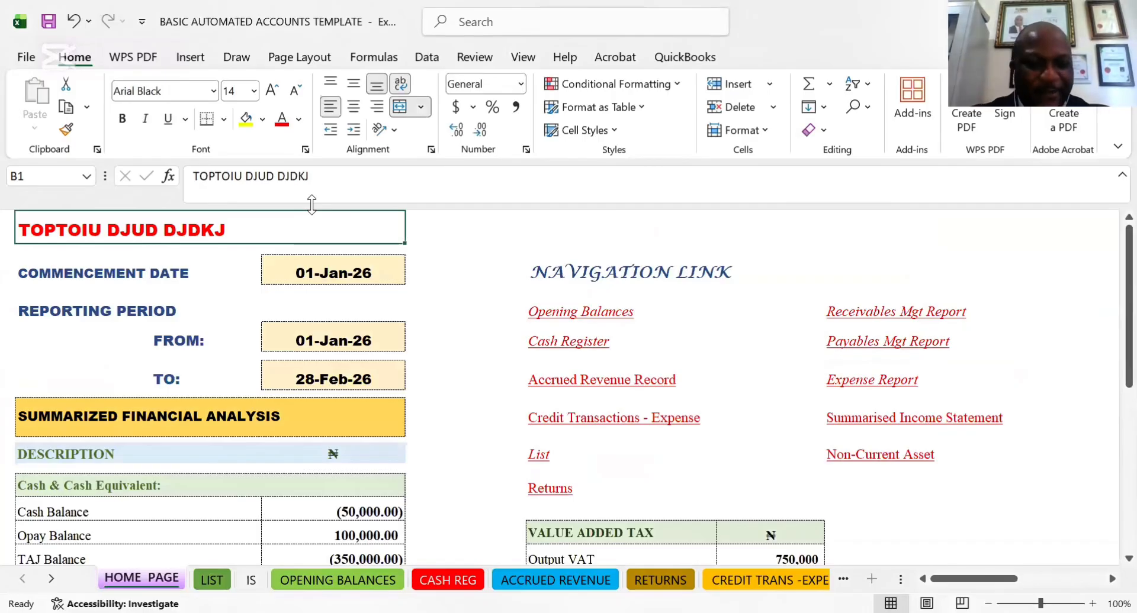
text(DMC BIUSINE)
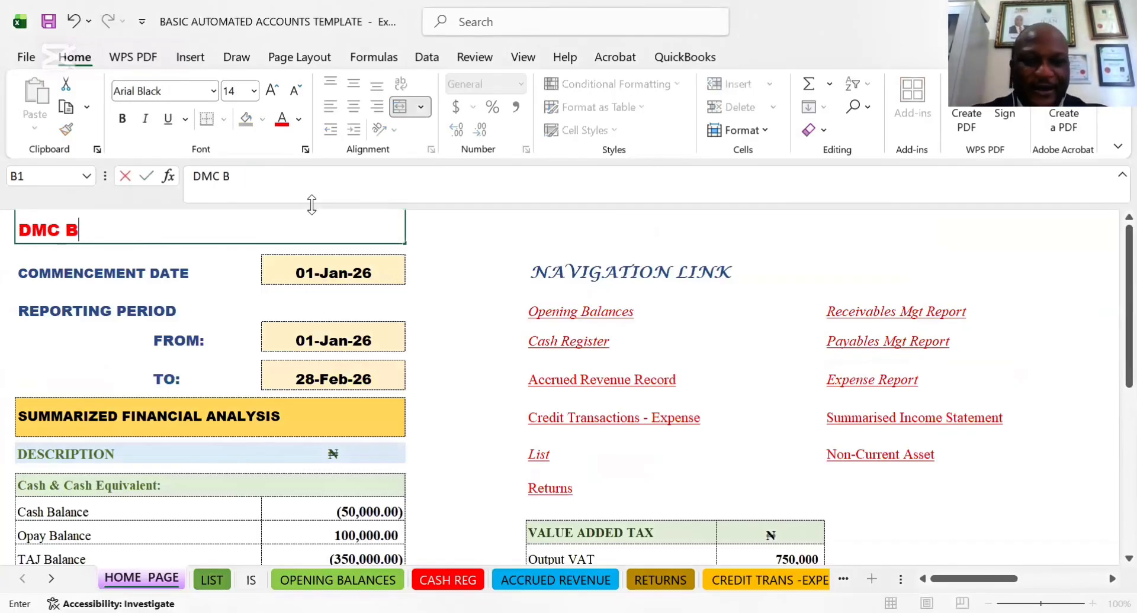
key(BackSpace)
key(BackSpace)
key(BackSpace)
key(BackSpace)
key(BackSpace)
key(BackSpace)
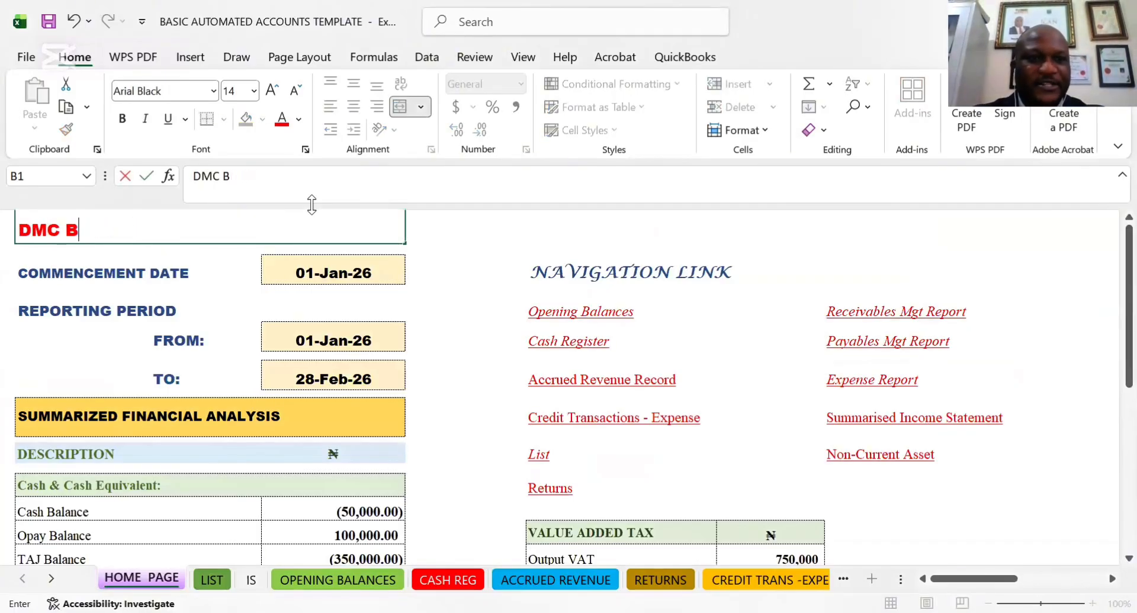
text(USINESS SCHOOL)
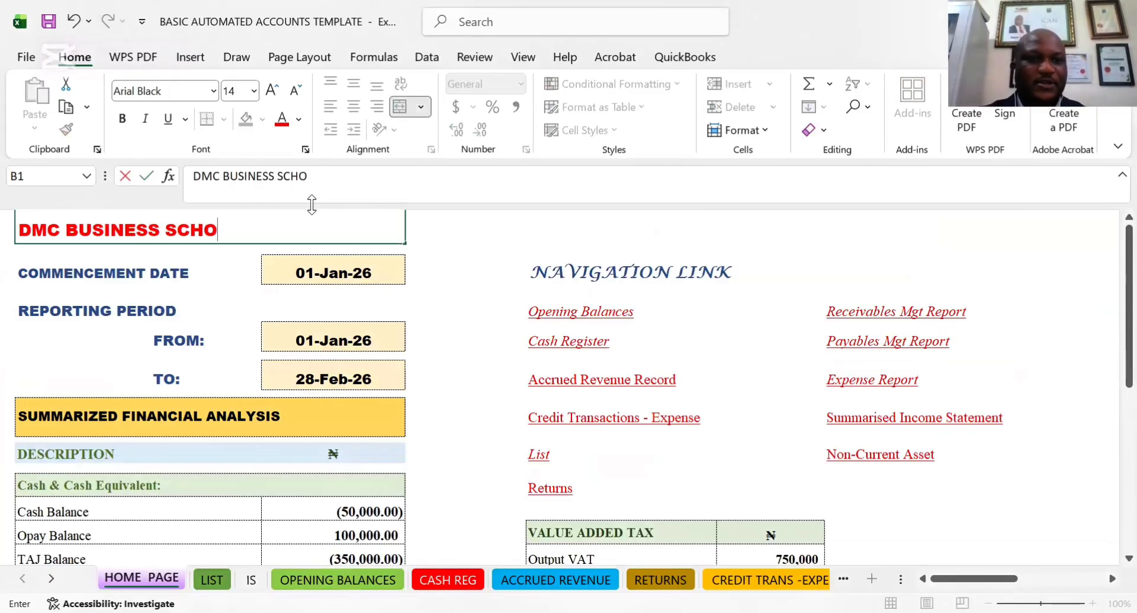
click(476, 259)
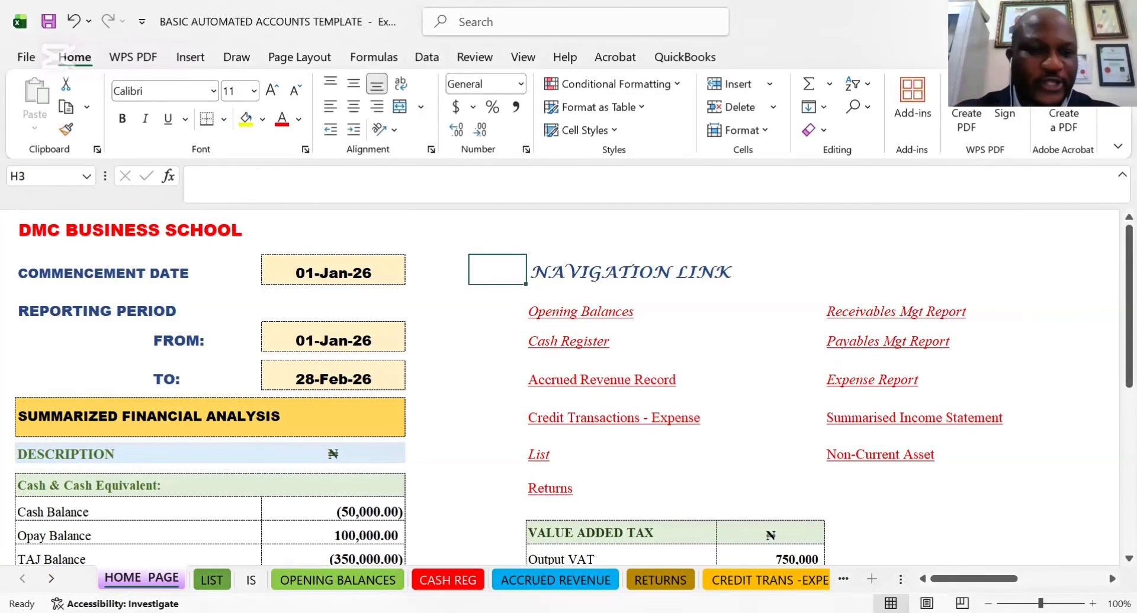
click(252, 580)
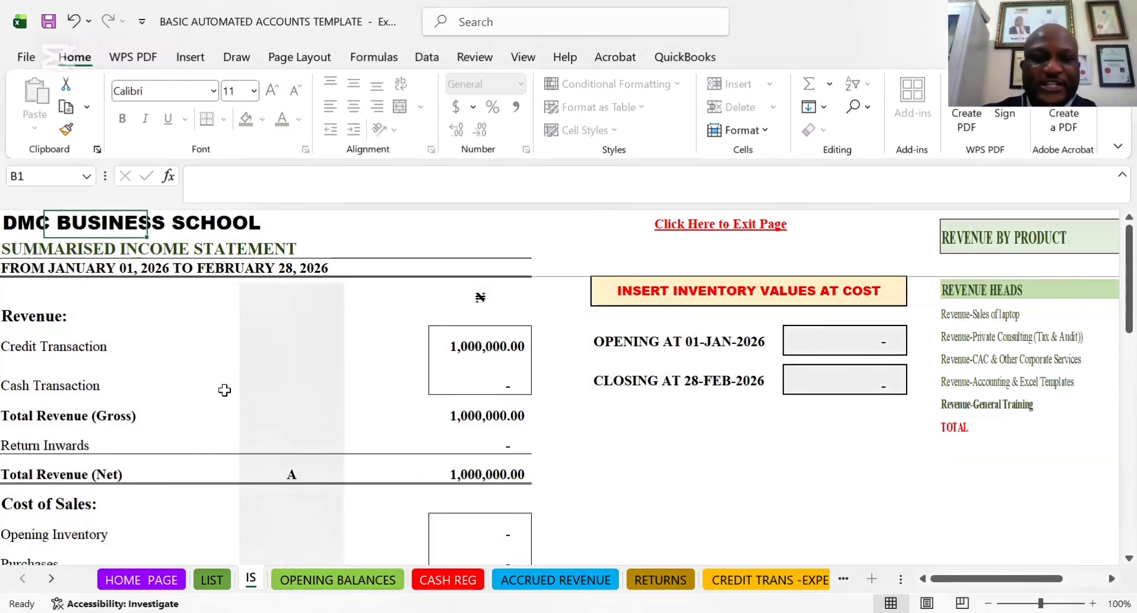
click(168, 579)
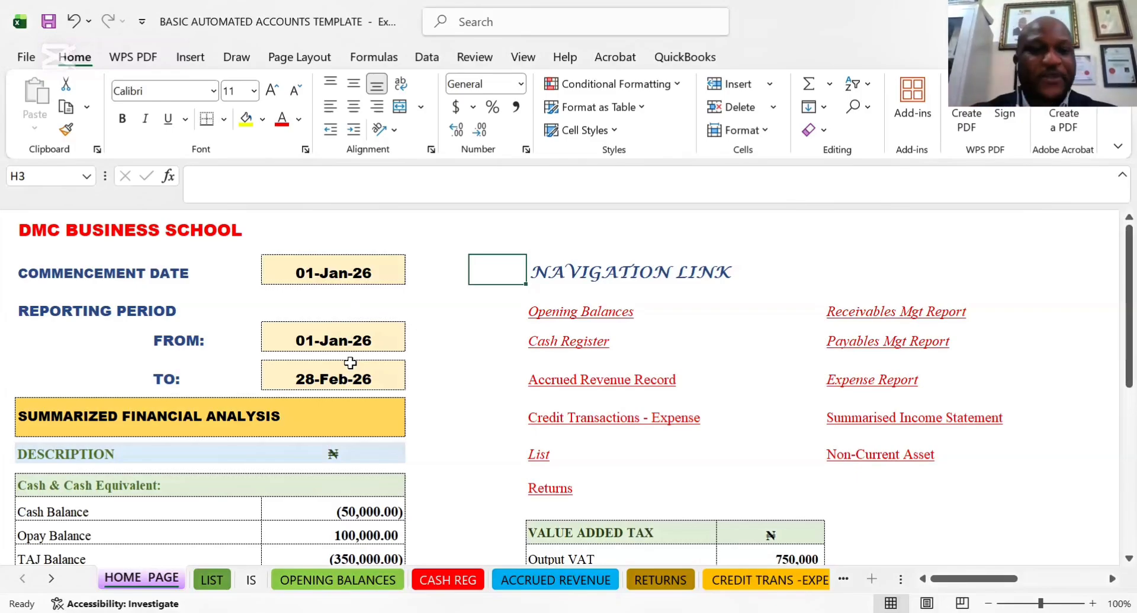
Open the OPENING BALANCES sheet and examine the Cash row's description and amount under CASH & CASH EQUIVALENT
click(335, 576)
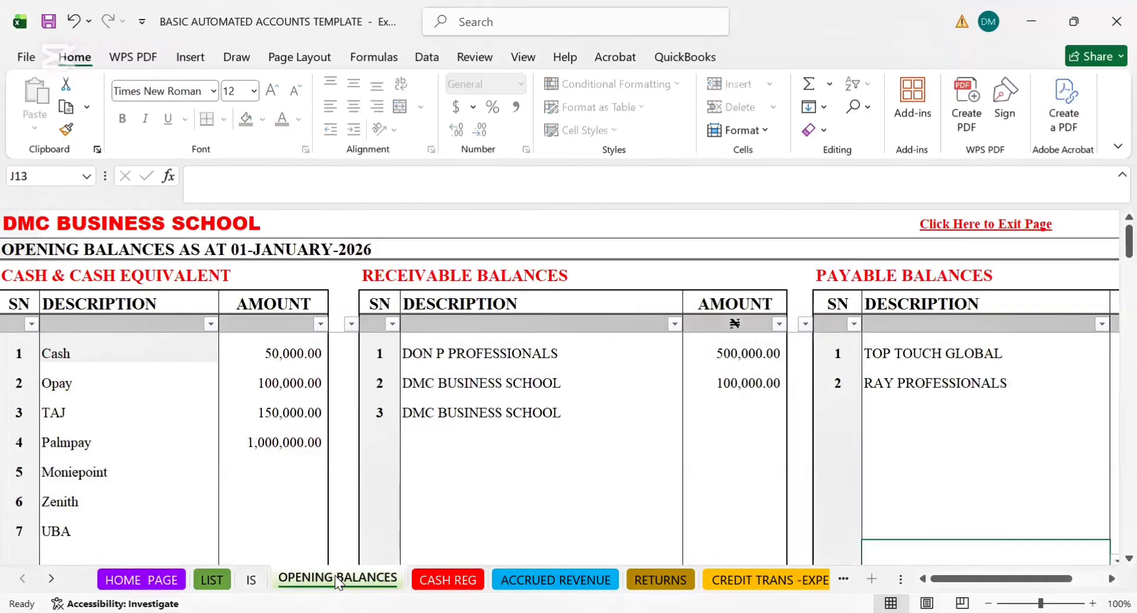
click(285, 353)
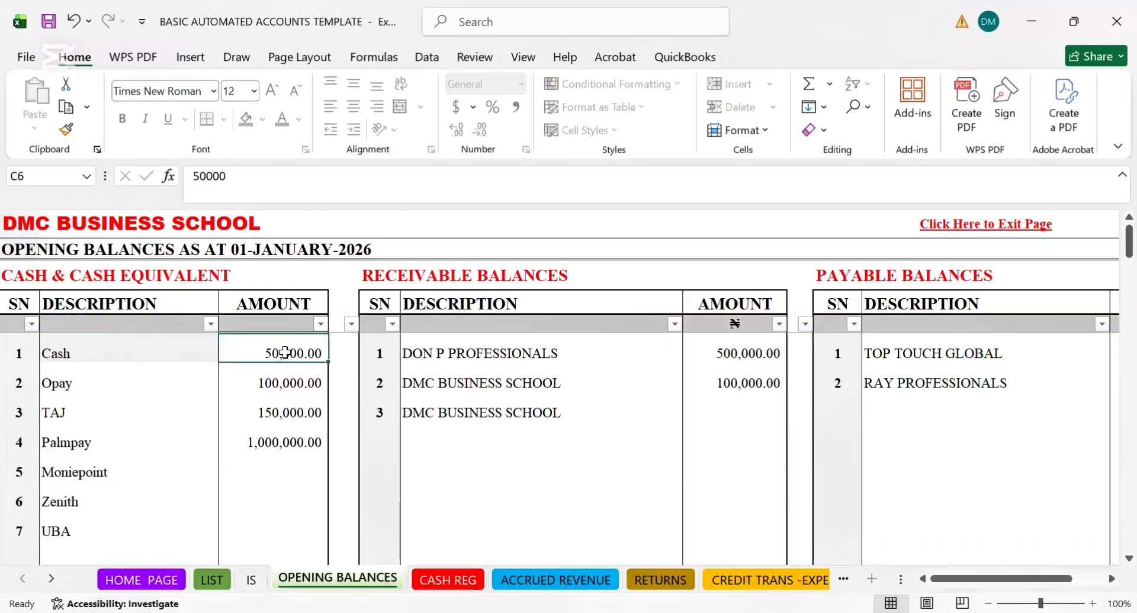
key(Home)
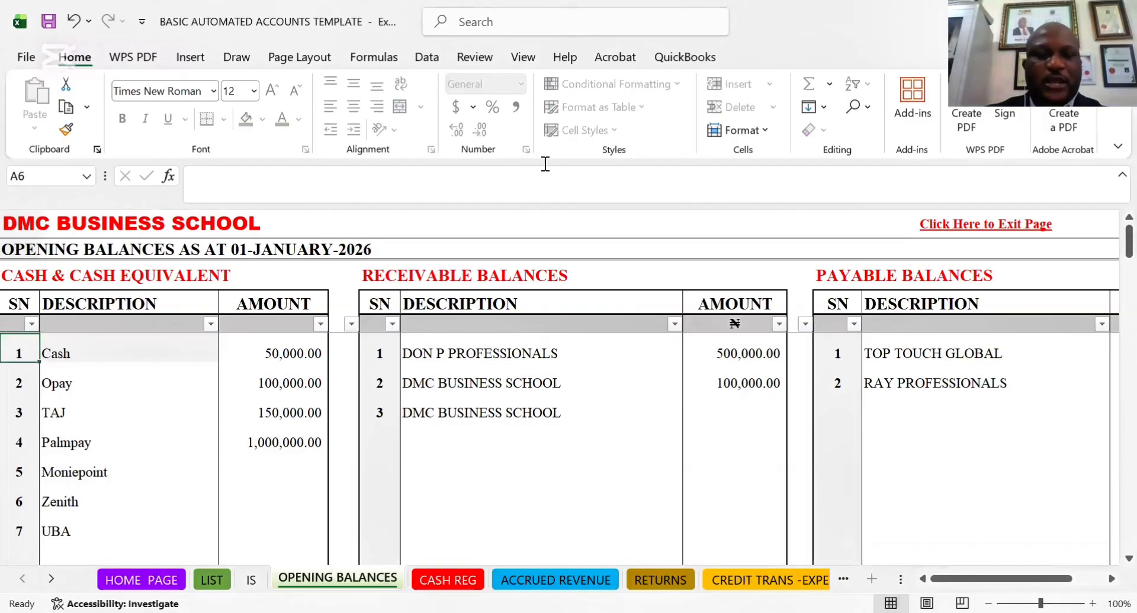
click(305, 346)
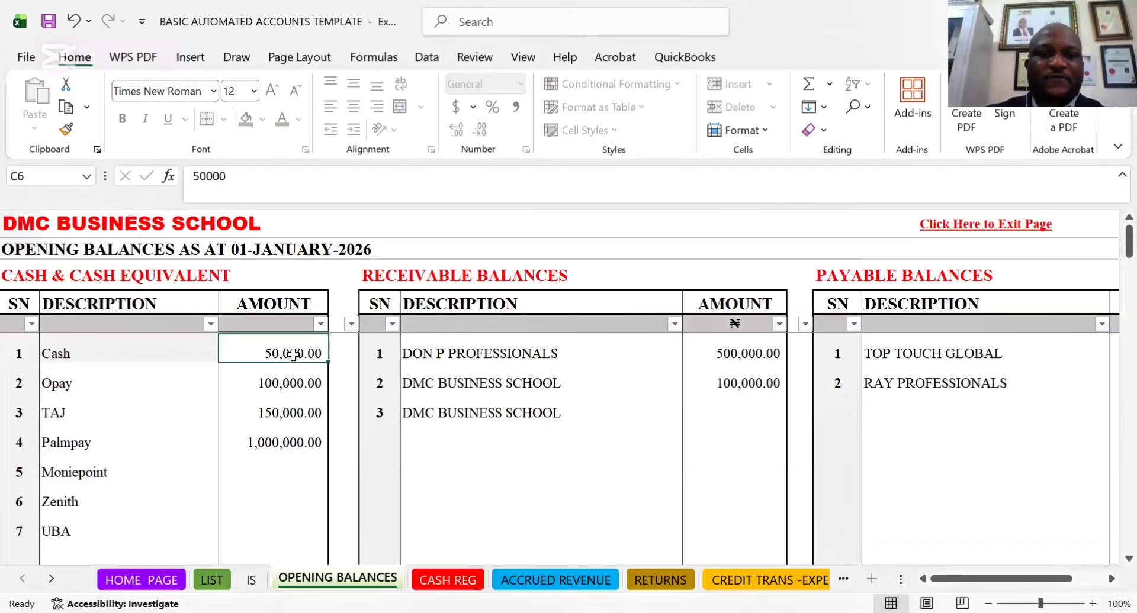
click(446, 358)
click(249, 357)
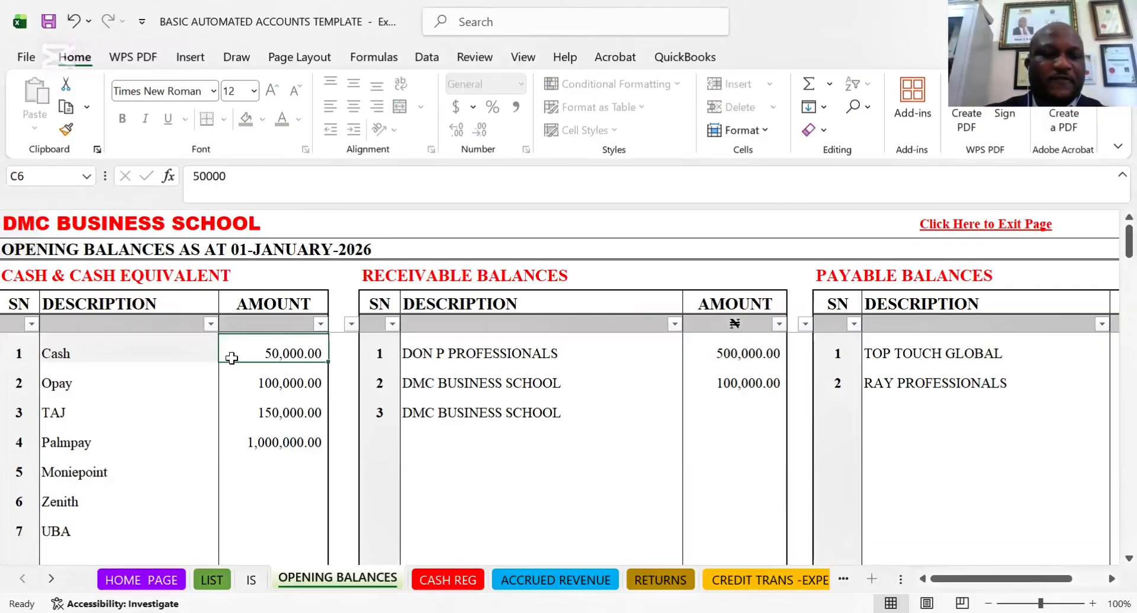
click(141, 355)
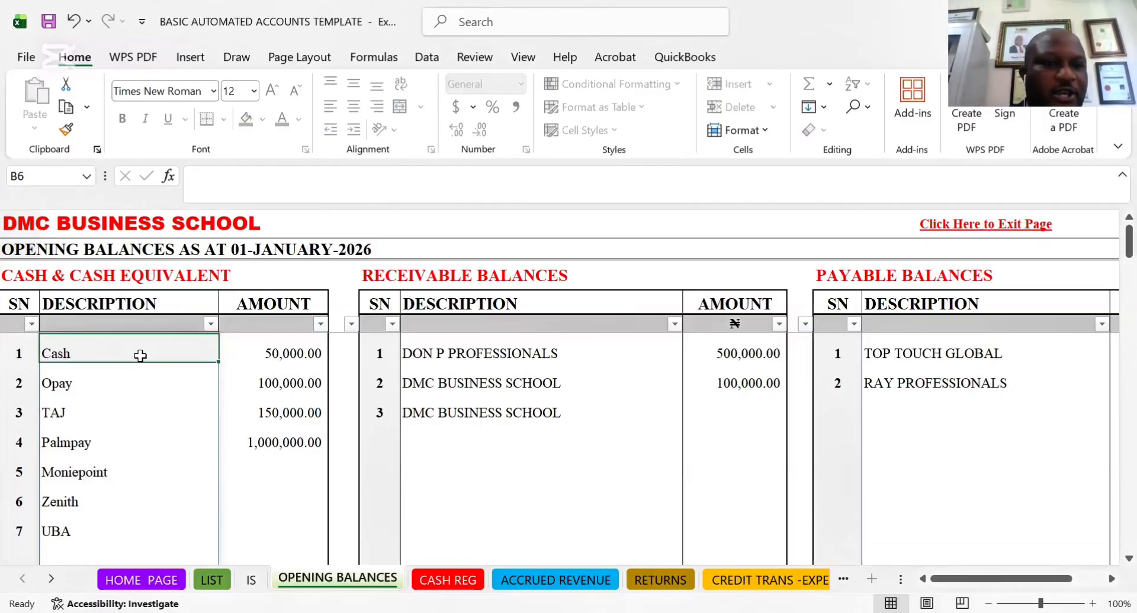
Compare the first row of RECEIVABLE BALANCES with the first row of CASH & CASH EQUIVALENT
click(486, 356)
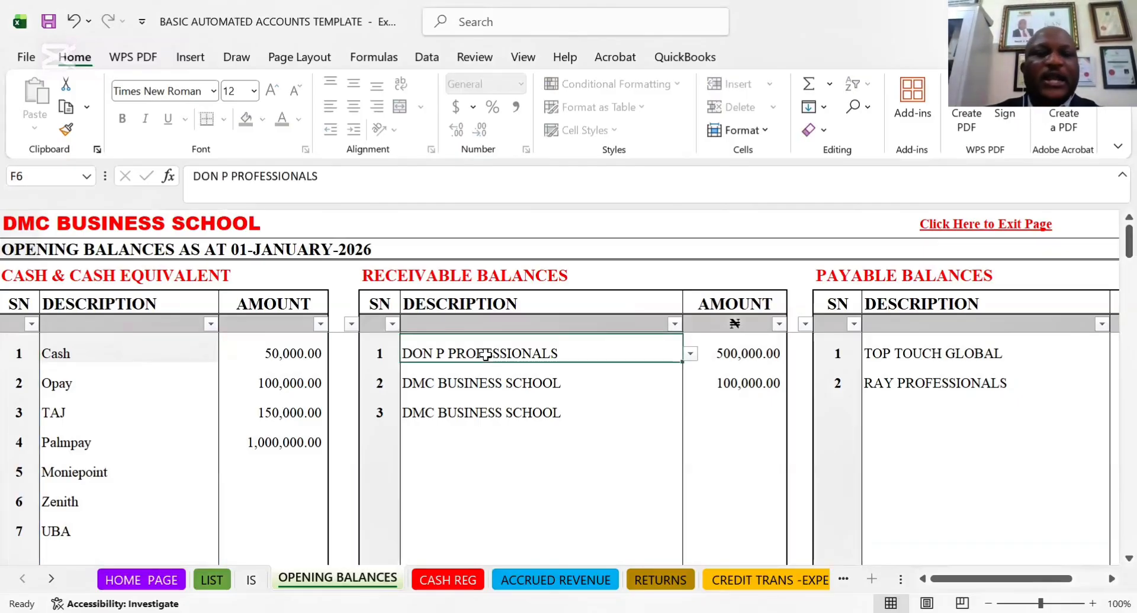
key(Left)
key(Left)
key(Left)
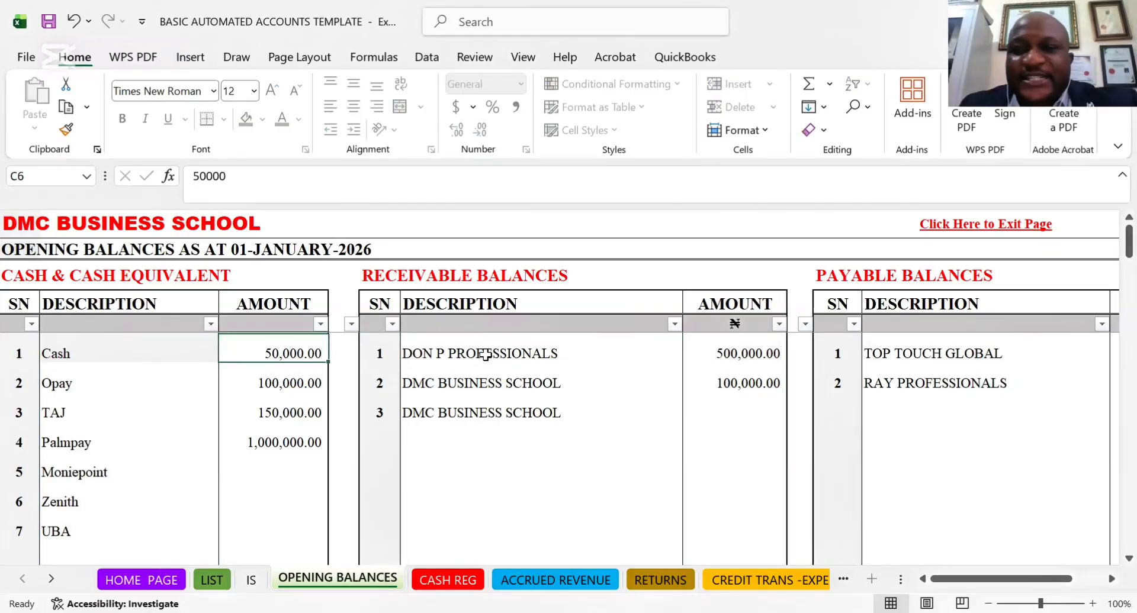
key(Right)
key(Right)
key(Right)
key(Right)
key(Right)
key(Right)
key(Right)
key(Right)
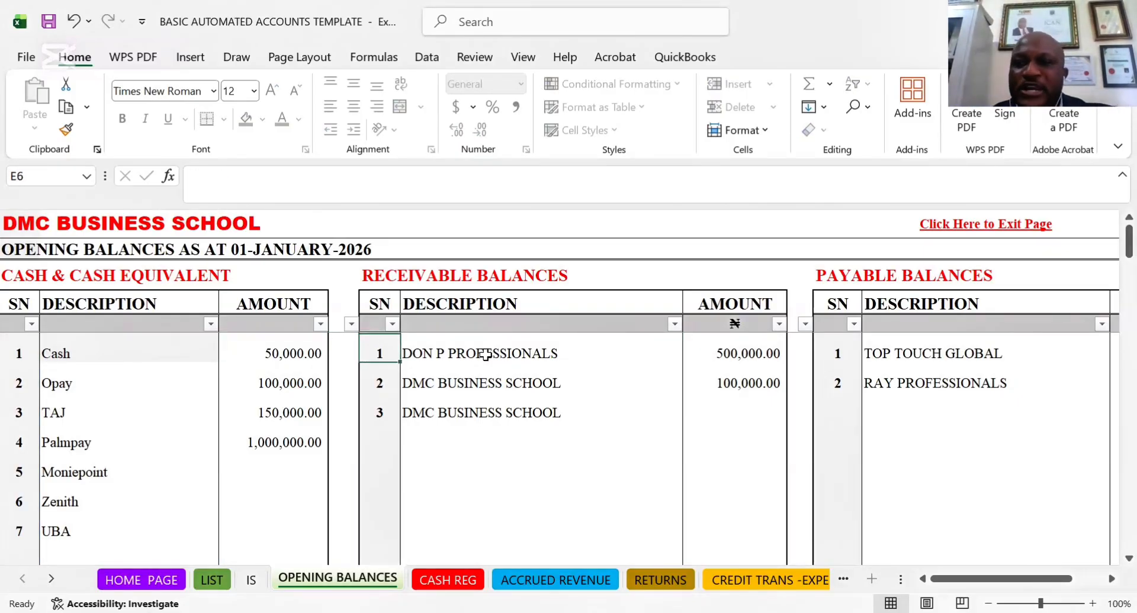
key(Left)
key(Left)
key(Left)
key(Left)
key(Left)
key(Left)
key(Left)
key(Left)
key(Left)
key(Left)
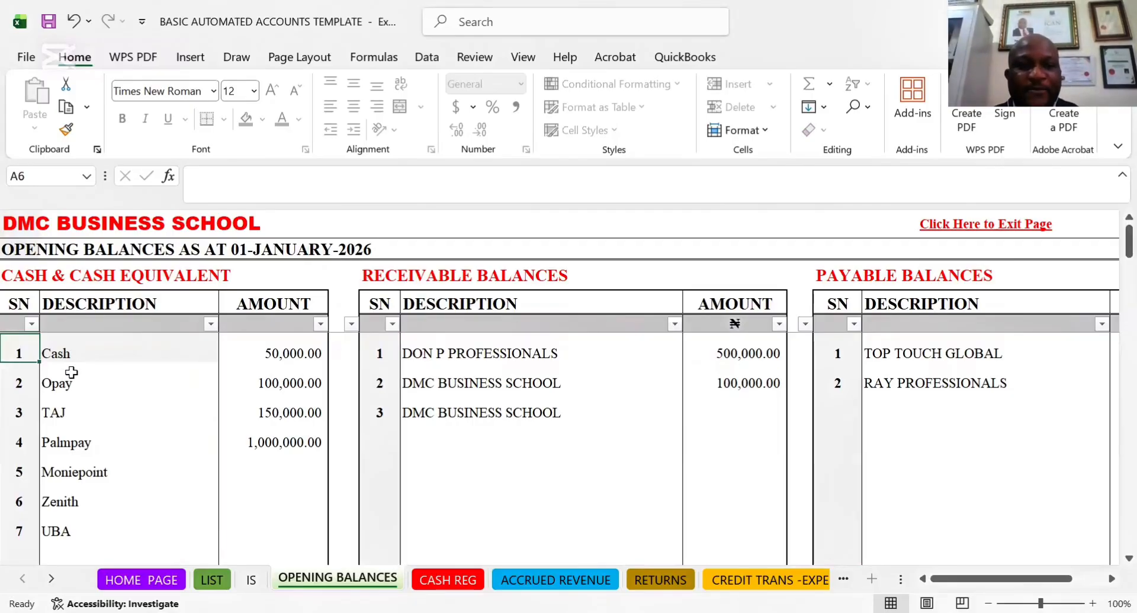
Inspect the formulas behind the UBA, Zenith and Moniepoint descriptions in the CASH & CASH EQUIVALENT list
click(60, 530)
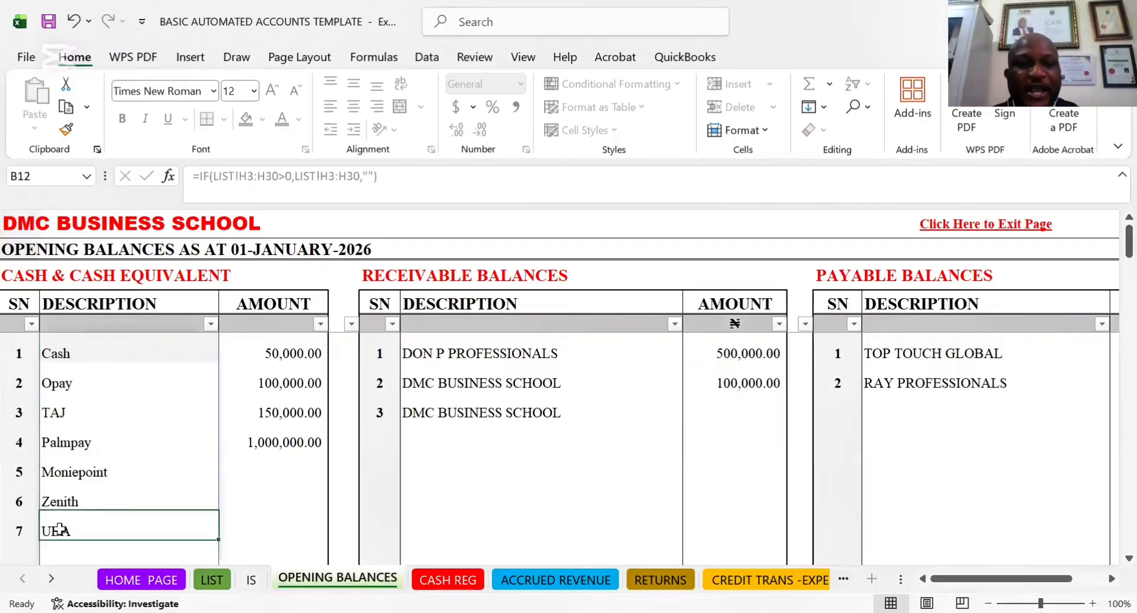
click(75, 499)
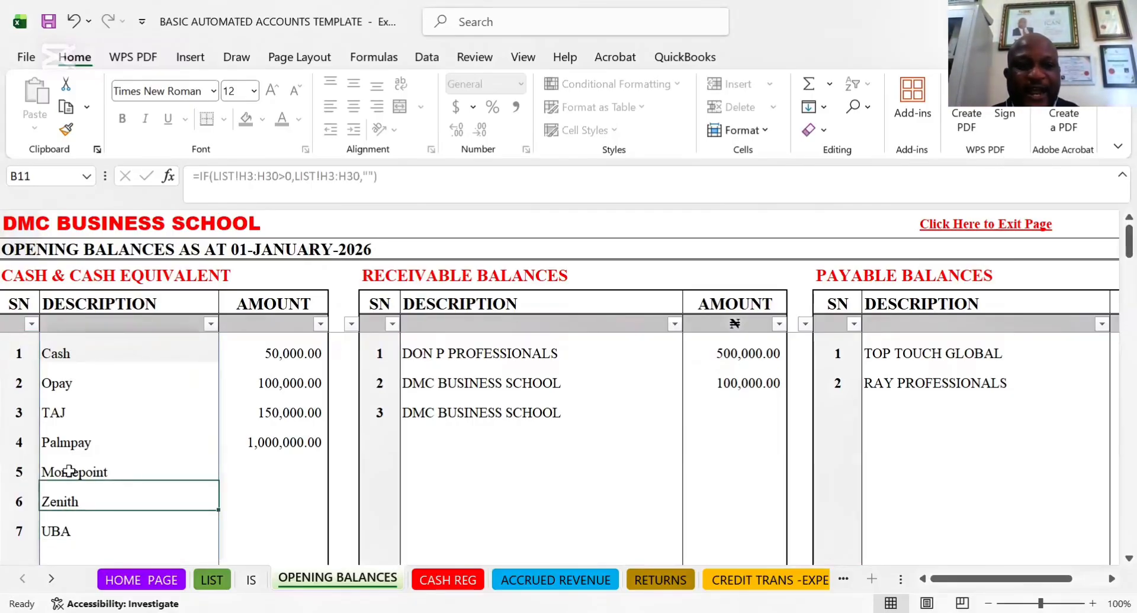
click(70, 471)
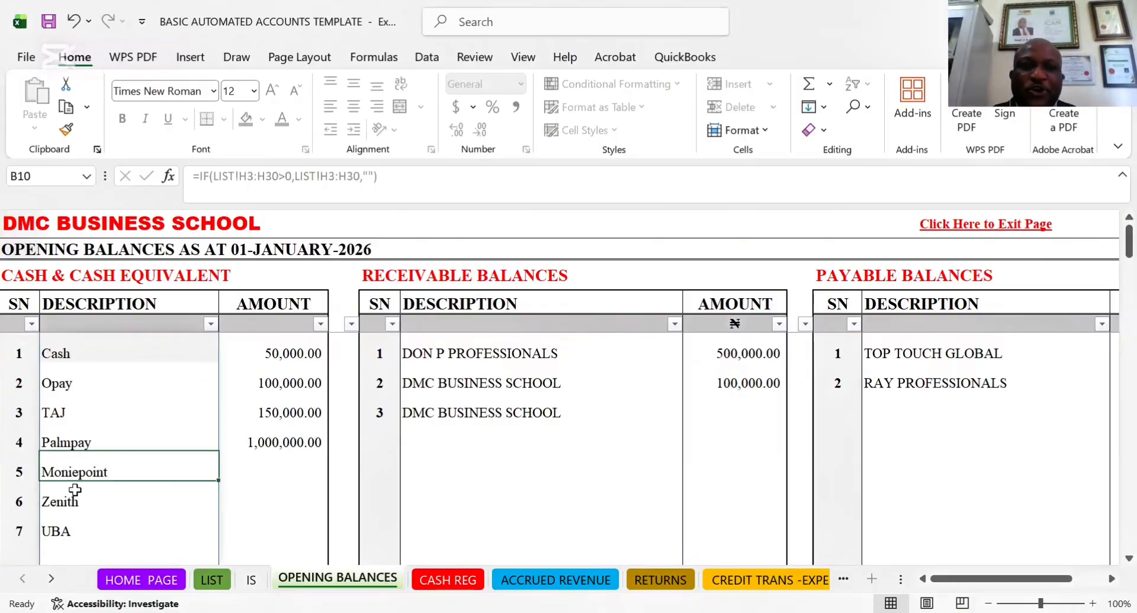
Try to overwrite the Opay description with HJDHDD, and undo the entry
click(57, 383)
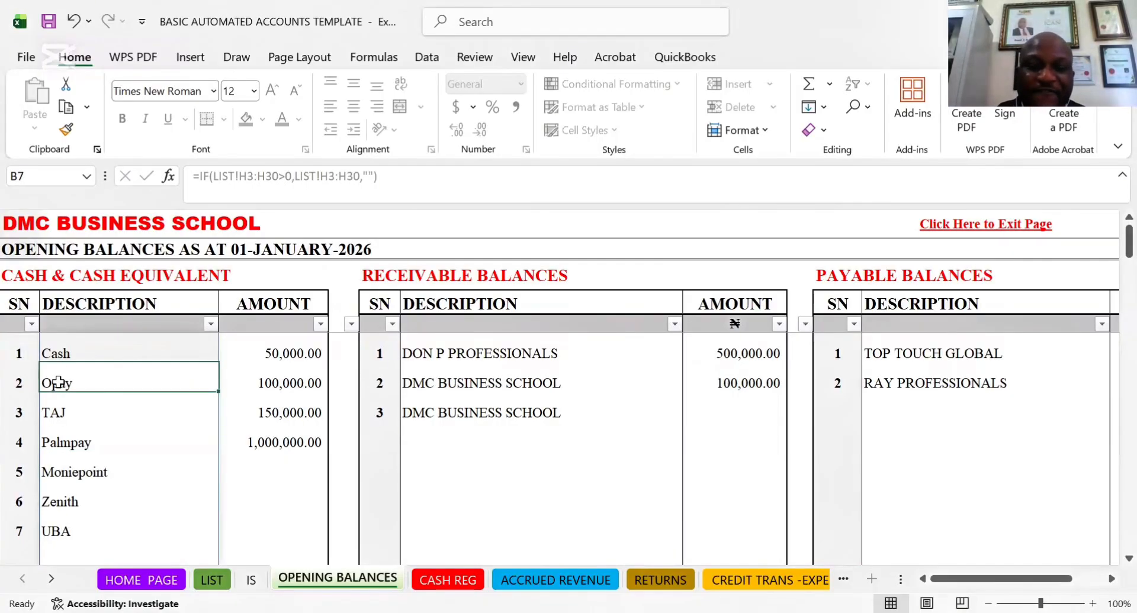
text(J)
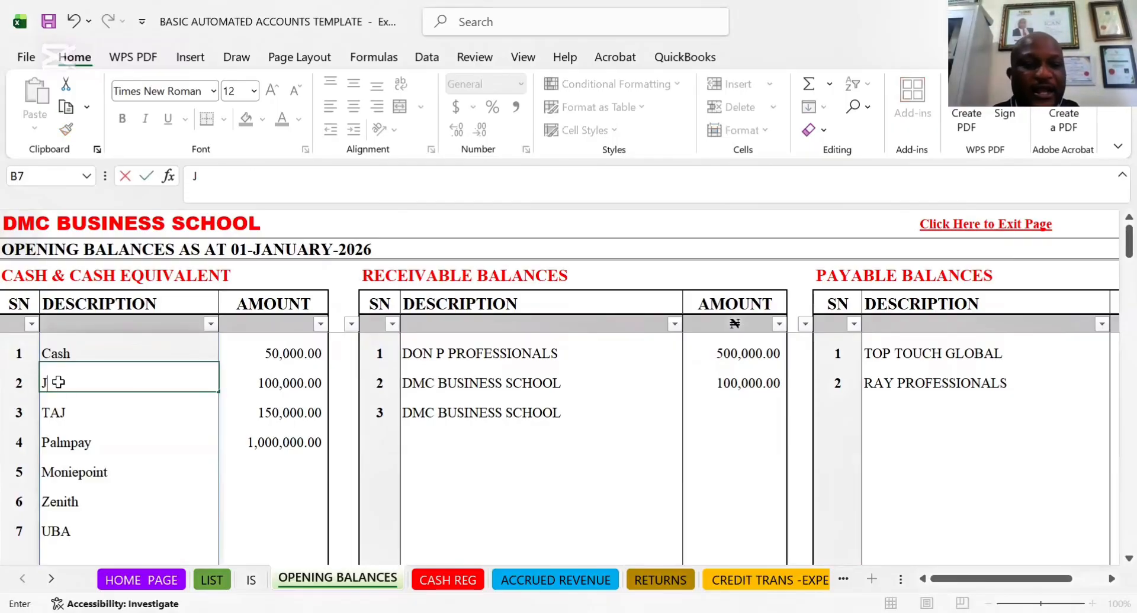
key(Escape)
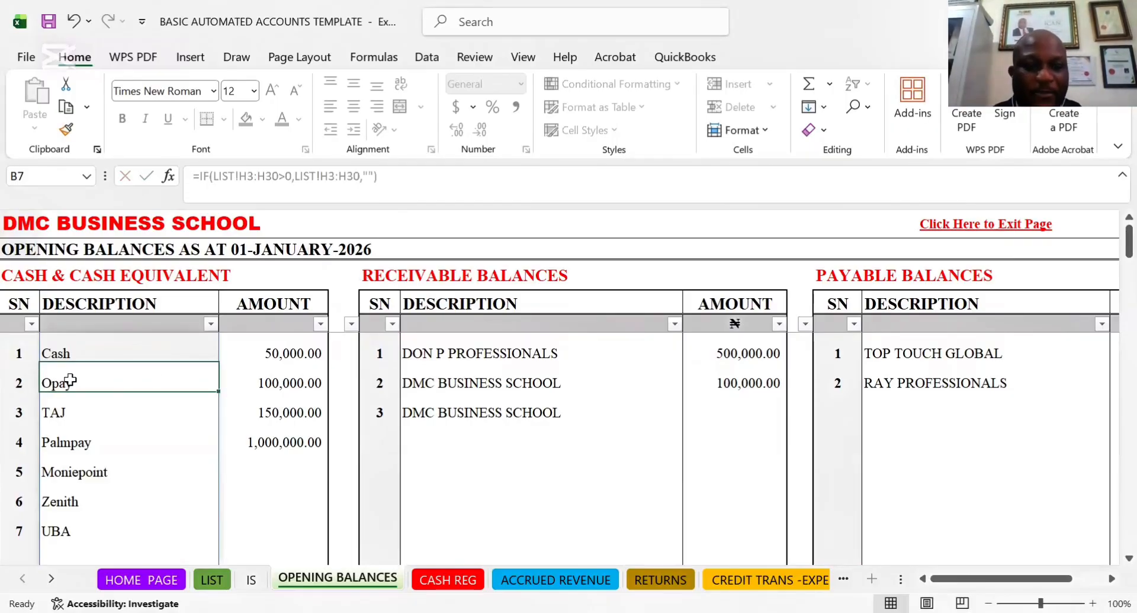
text(HJDHDD)
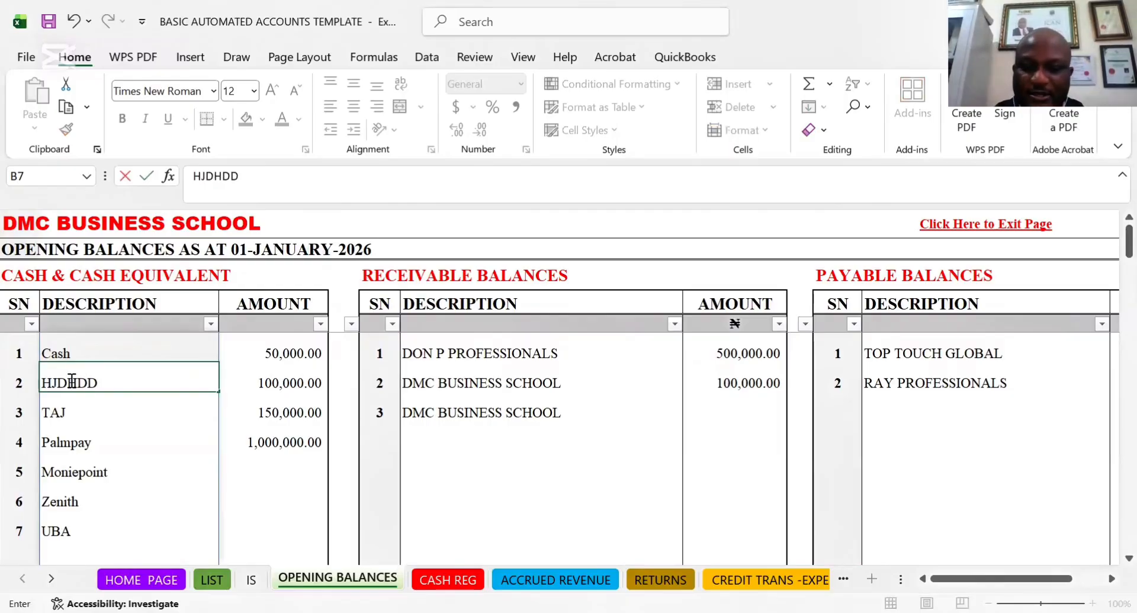
key(Tab)
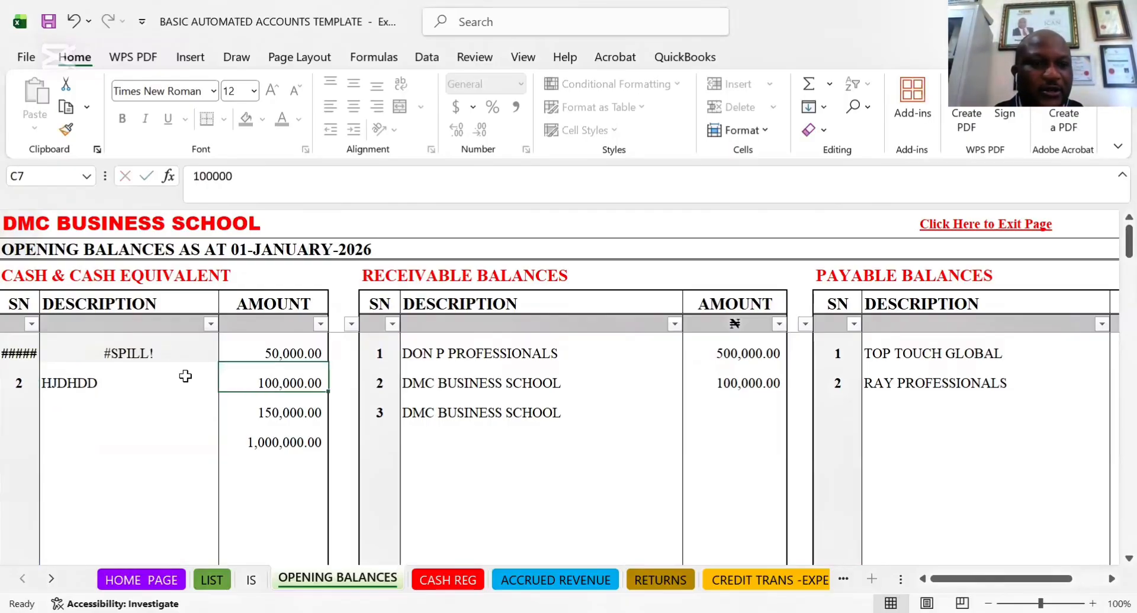
key(ctrl+z)
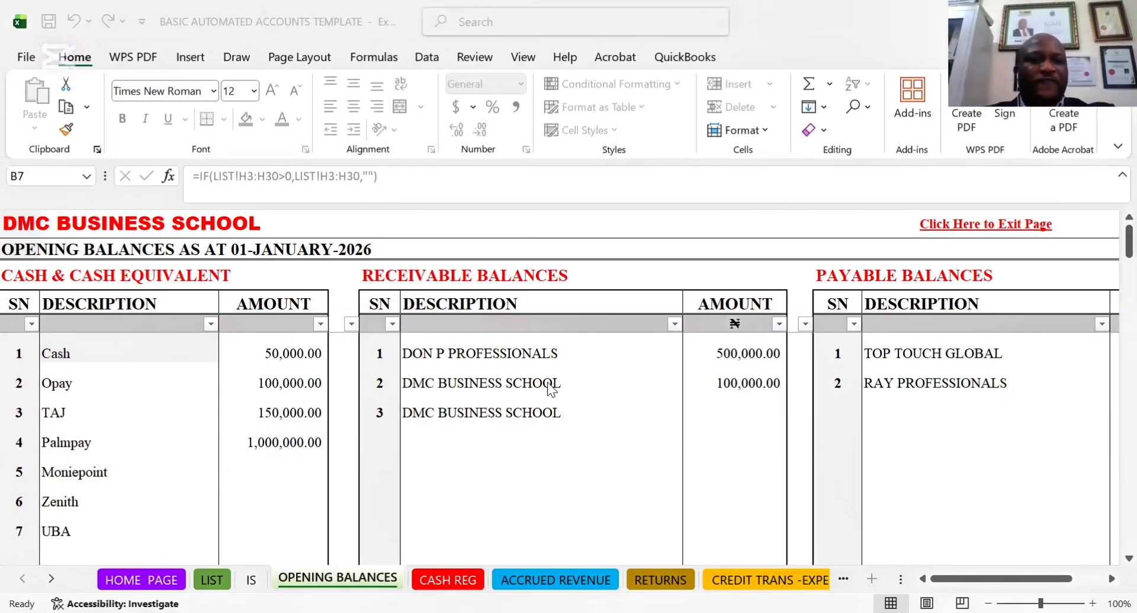
Replace the opening amounts under CASH & CASH EQUIVALENT with 30000 for Cash and 3000 for Opay
click(95, 366)
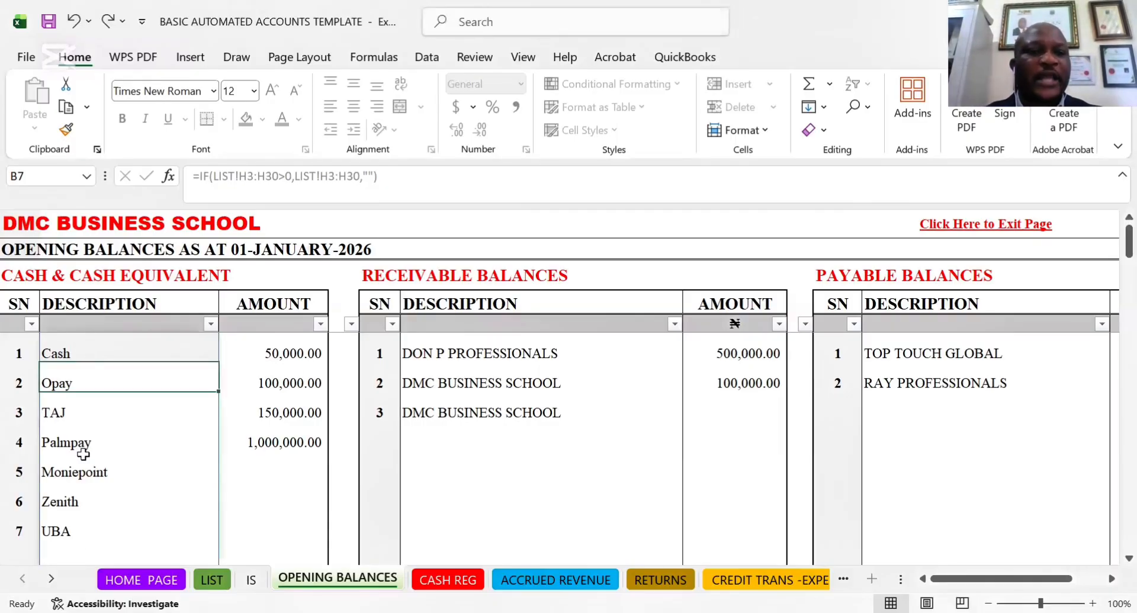
click(296, 352)
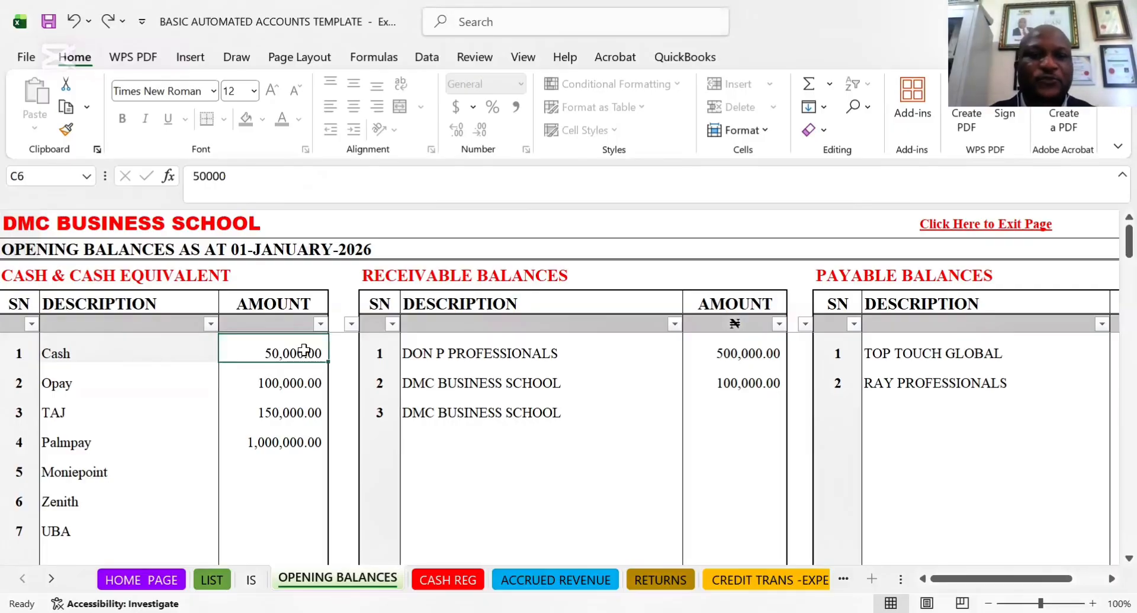
key(BackSpace)
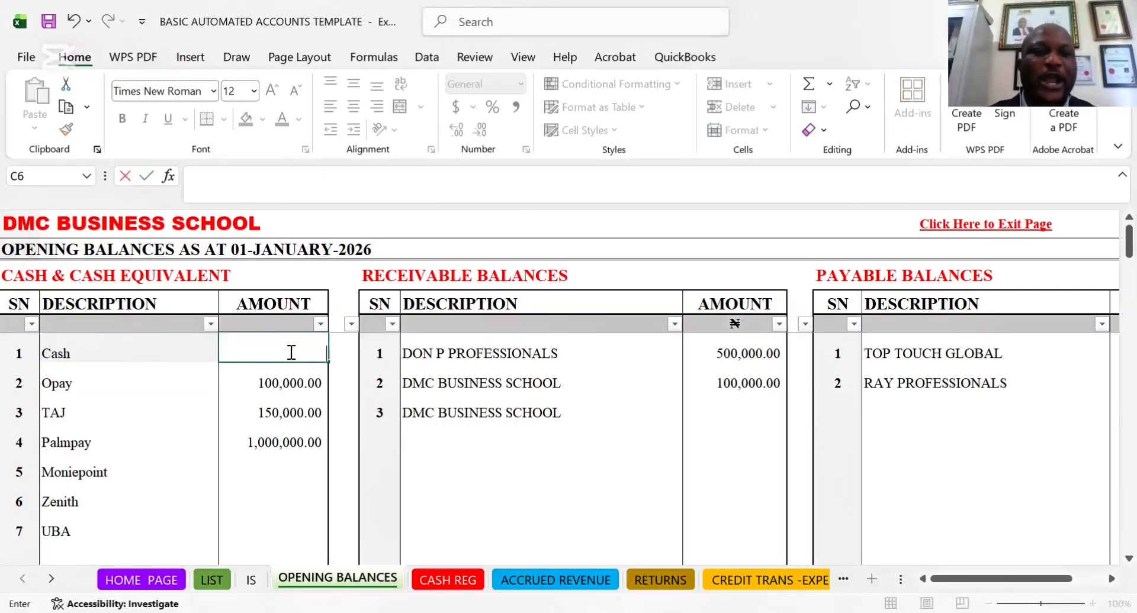
key(Return)
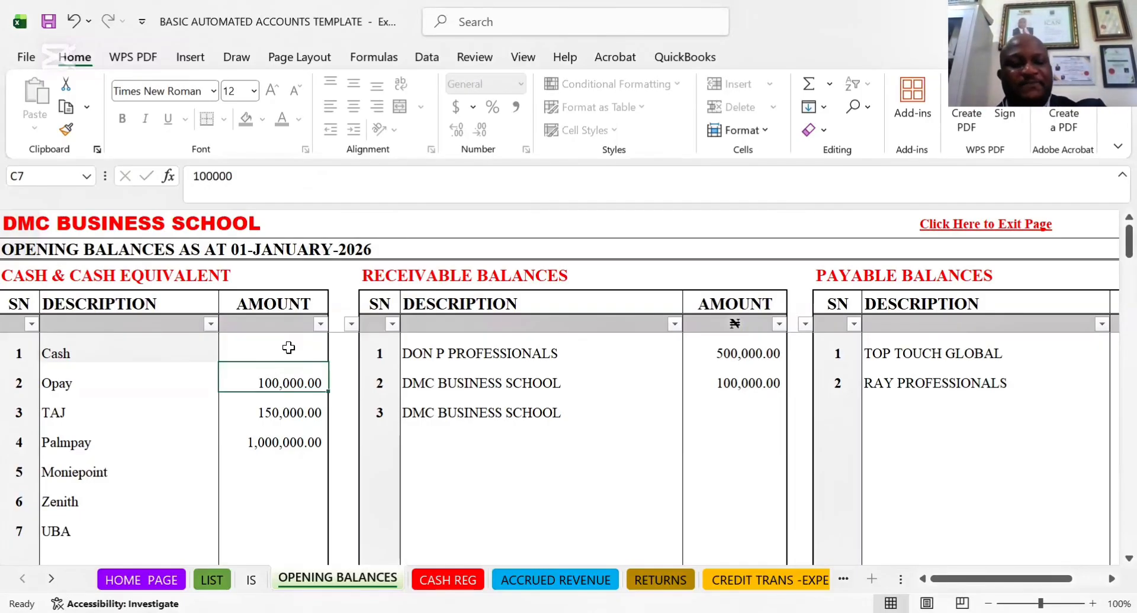
text(3000)
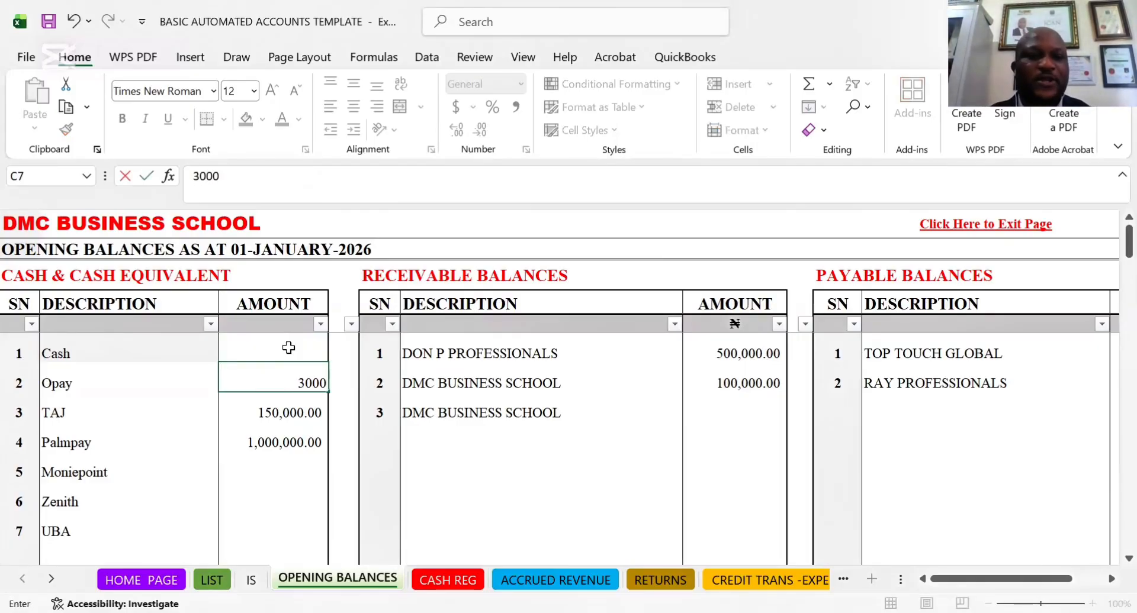
click(288, 349)
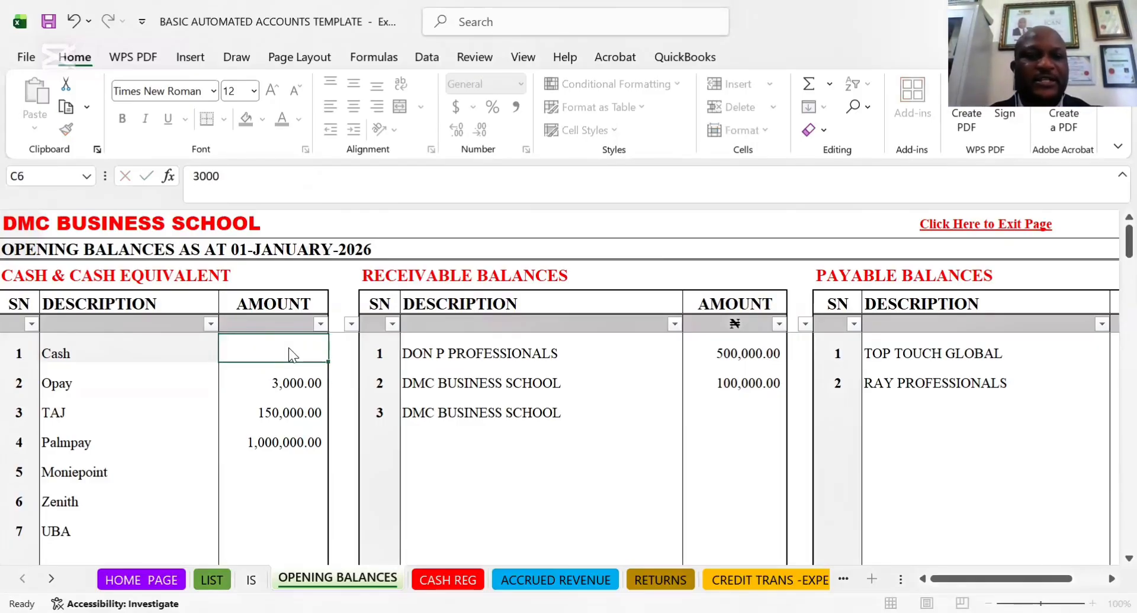
text(30000)
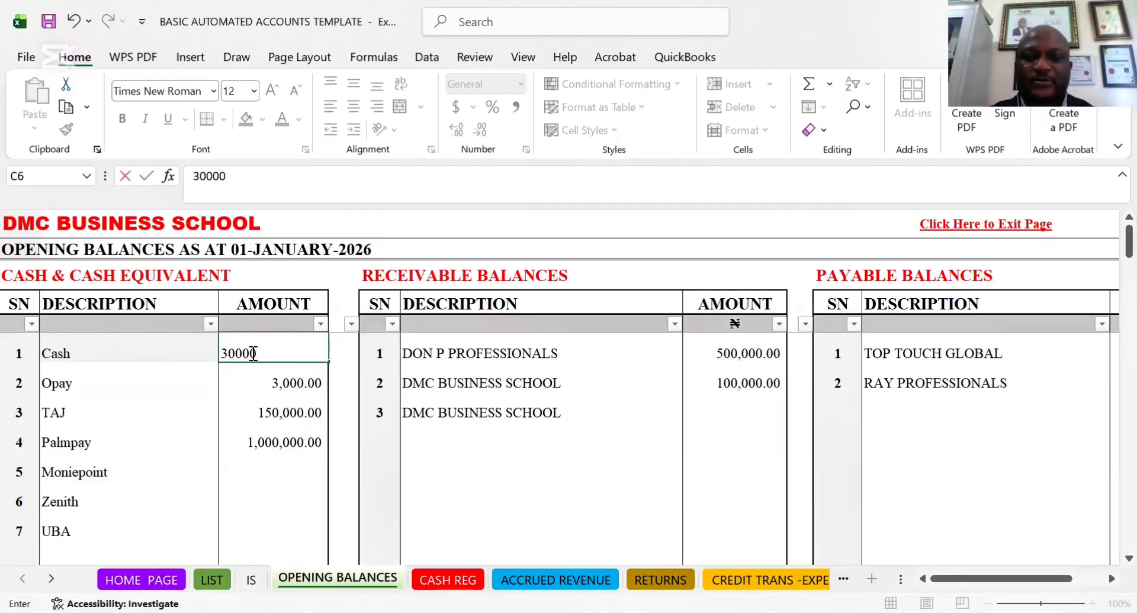
key(Return)
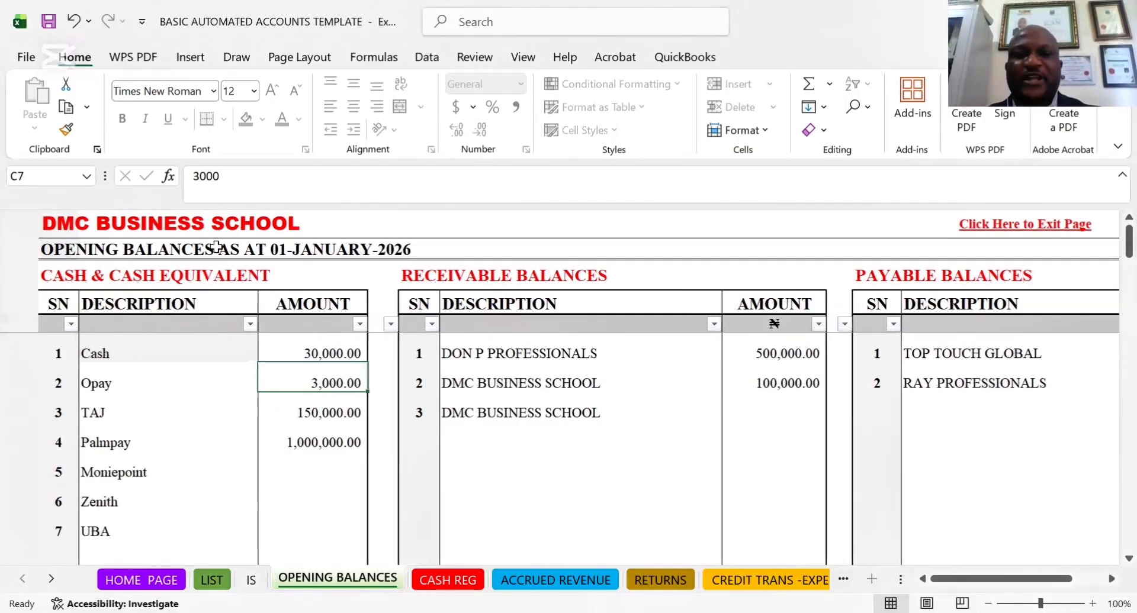
Examine the customer choices offered for the first description under RECEIVABLE BALANCES
click(454, 368)
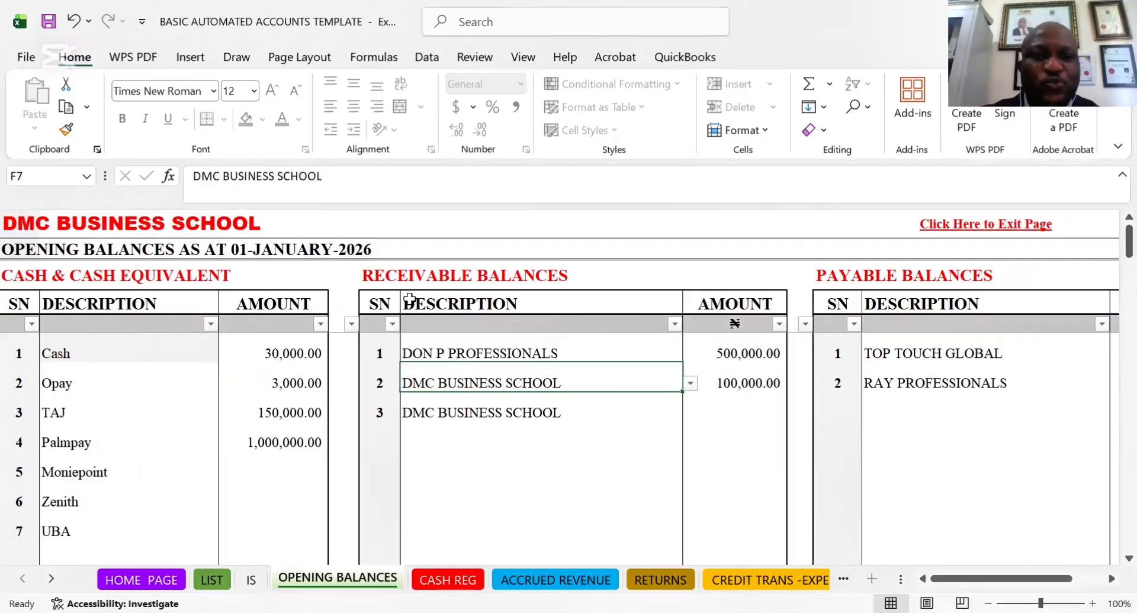
click(507, 354)
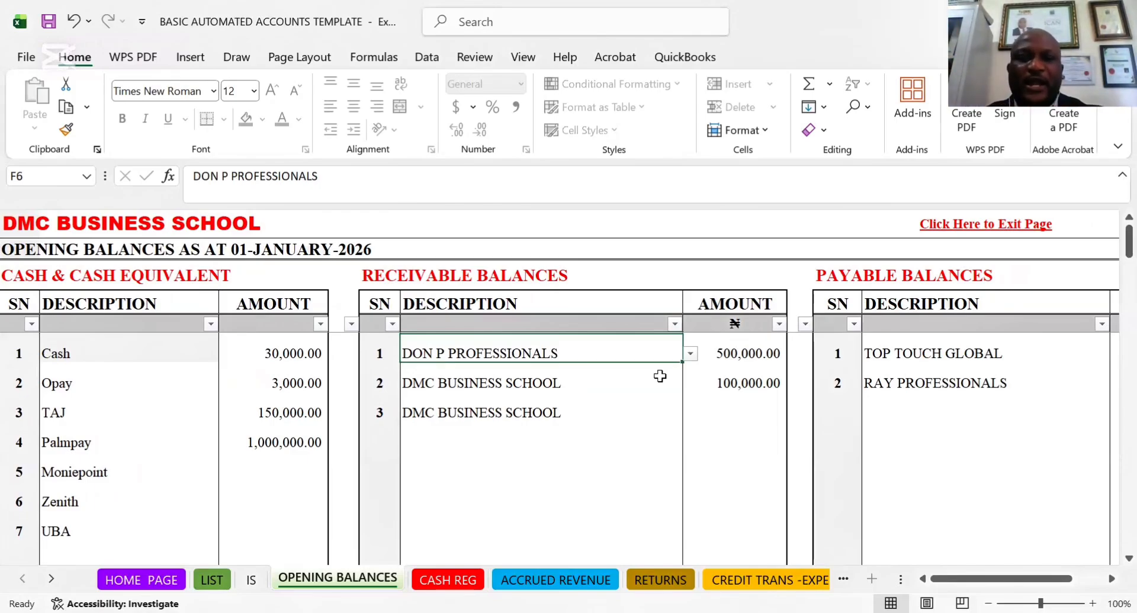
click(690, 354)
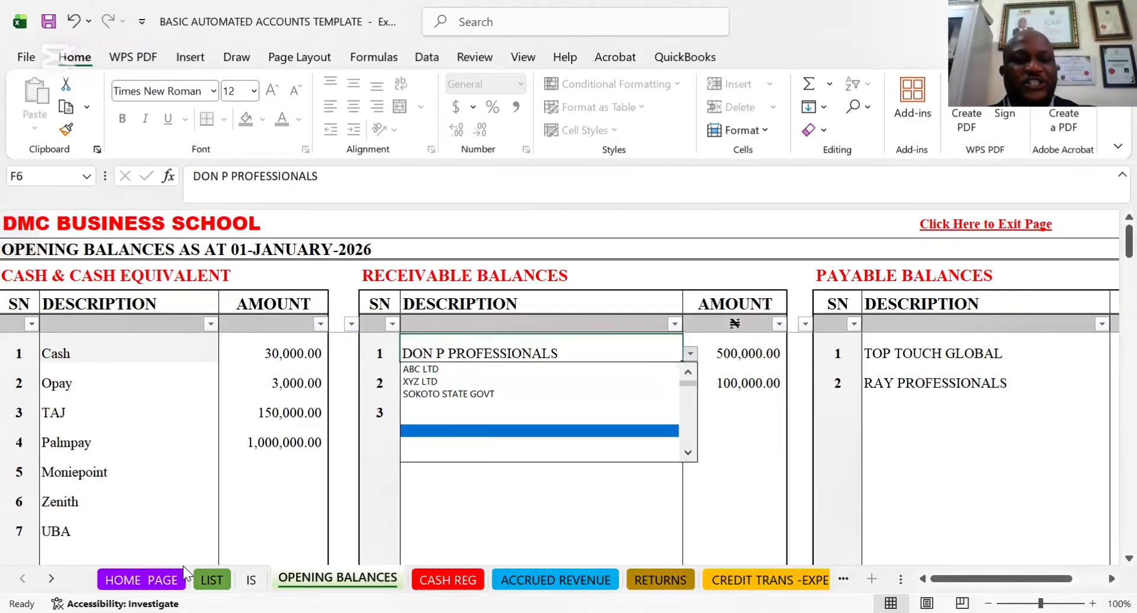
Add TOP LTD and IMO STATE GOVT below SOKOTO STATE GOVT in the CUSTOMERS LIST on the LIST sheet
click(212, 583)
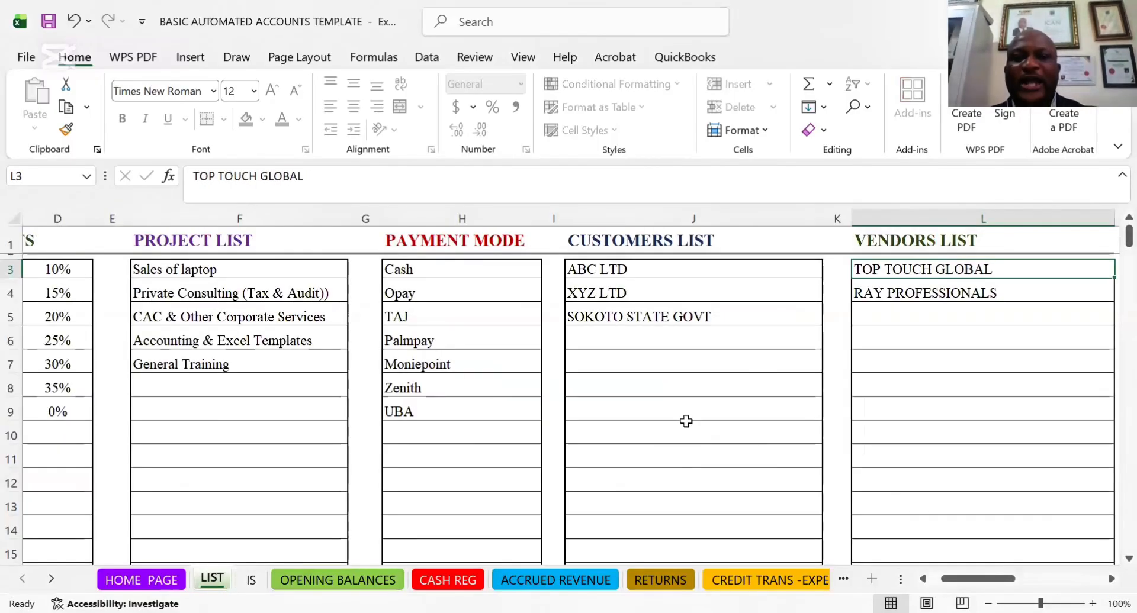
click(599, 340)
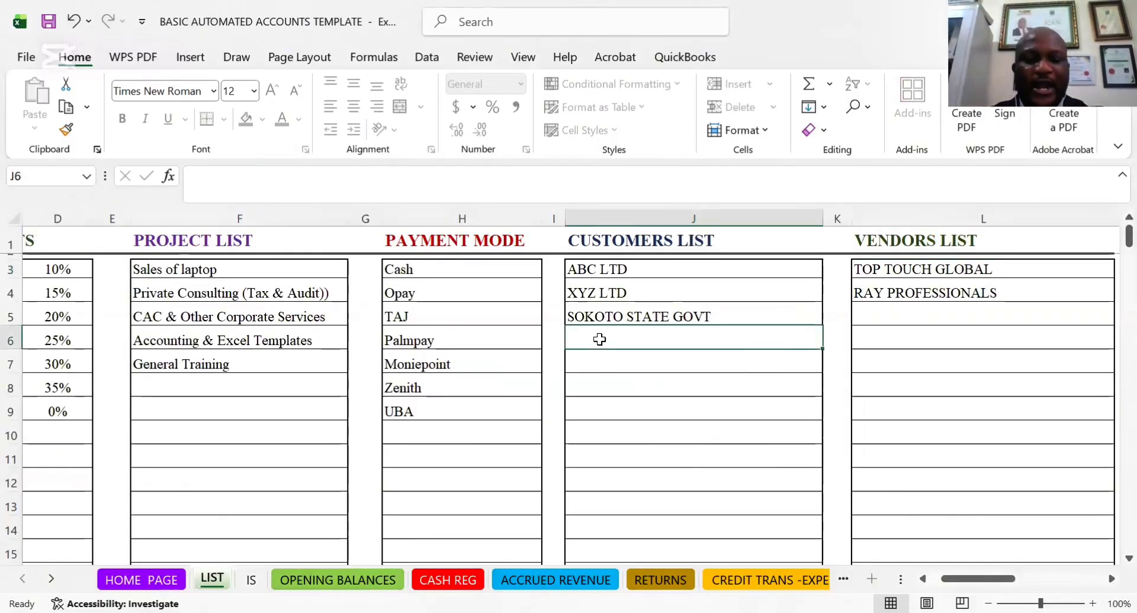
text(TOP)
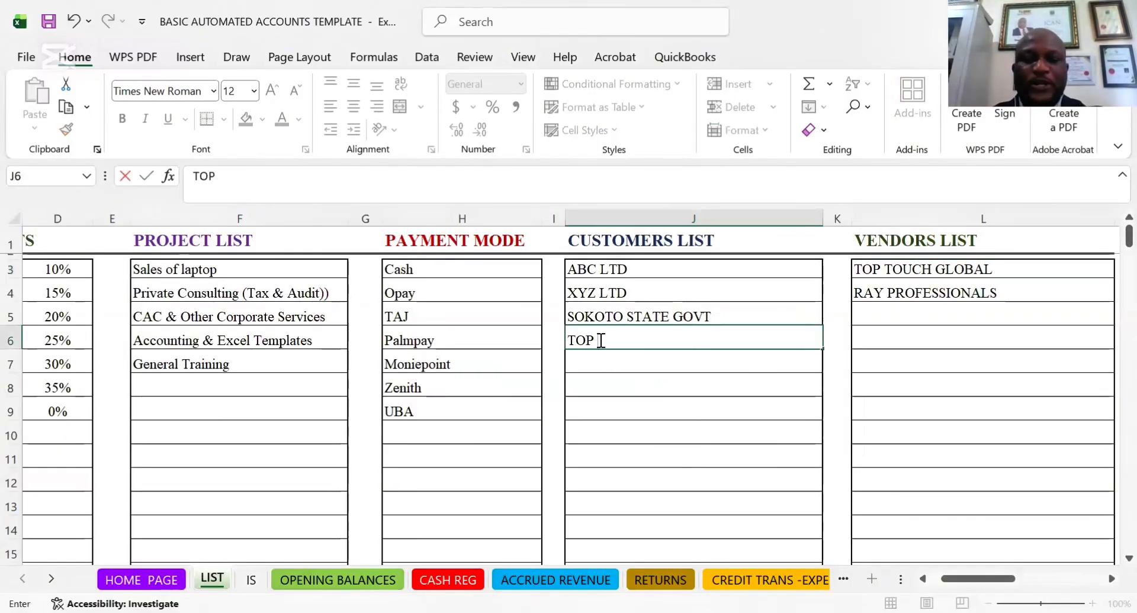
text( LTD)
key(Return)
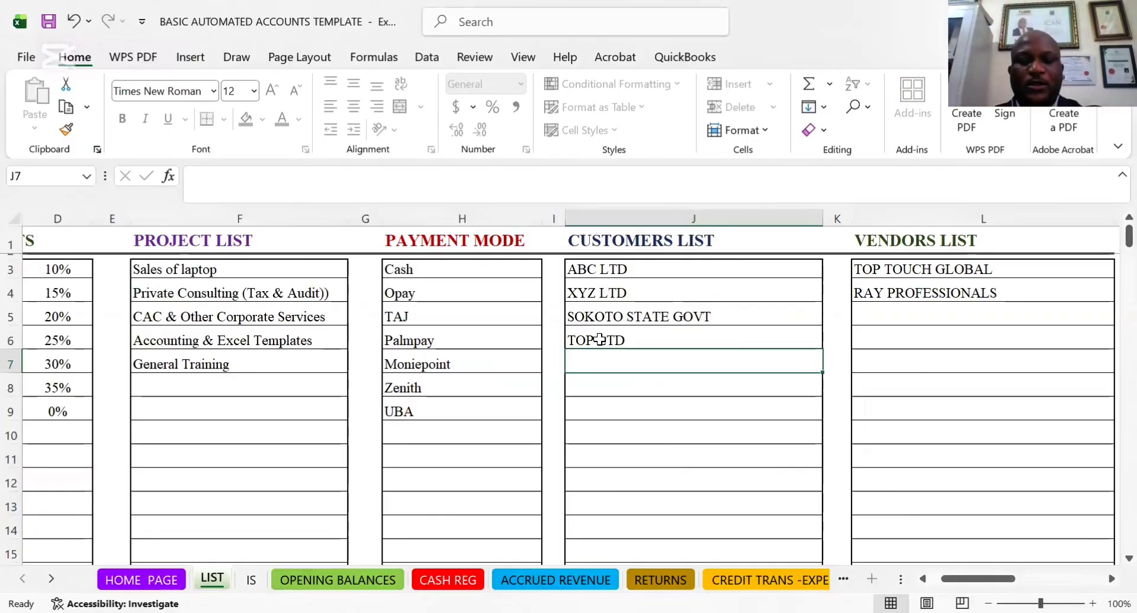
text(IM)
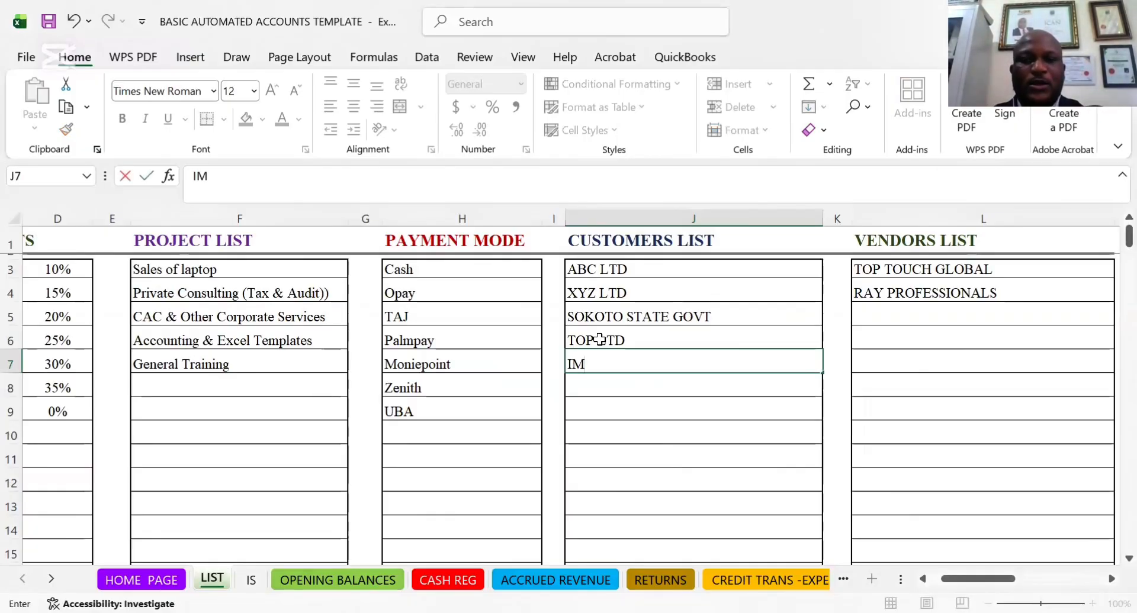
text(O STATE GOVT)
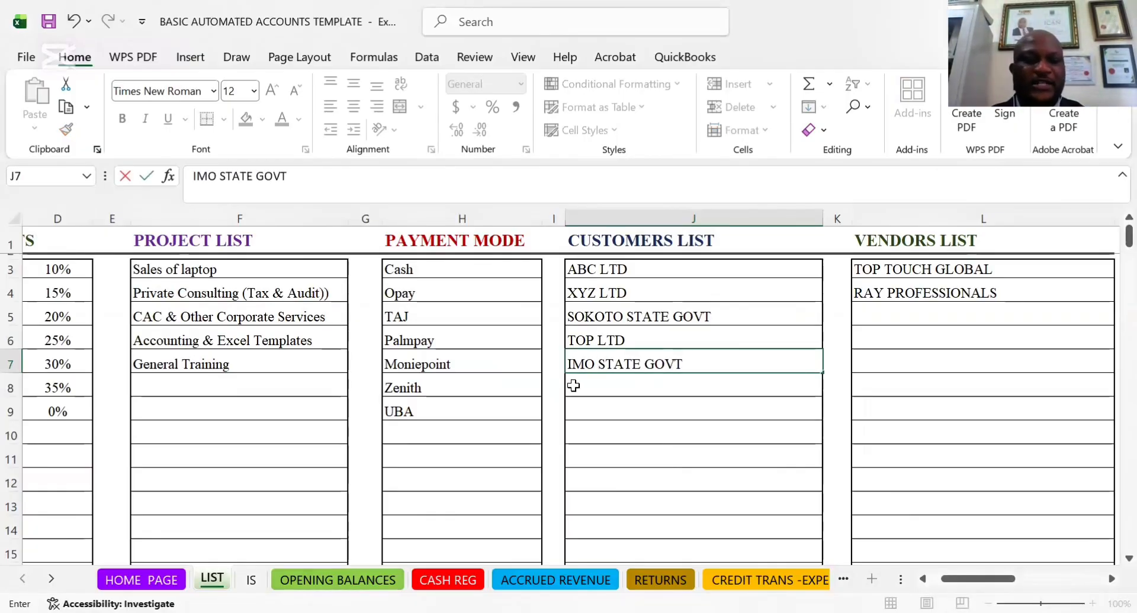
double_click(362, 454)
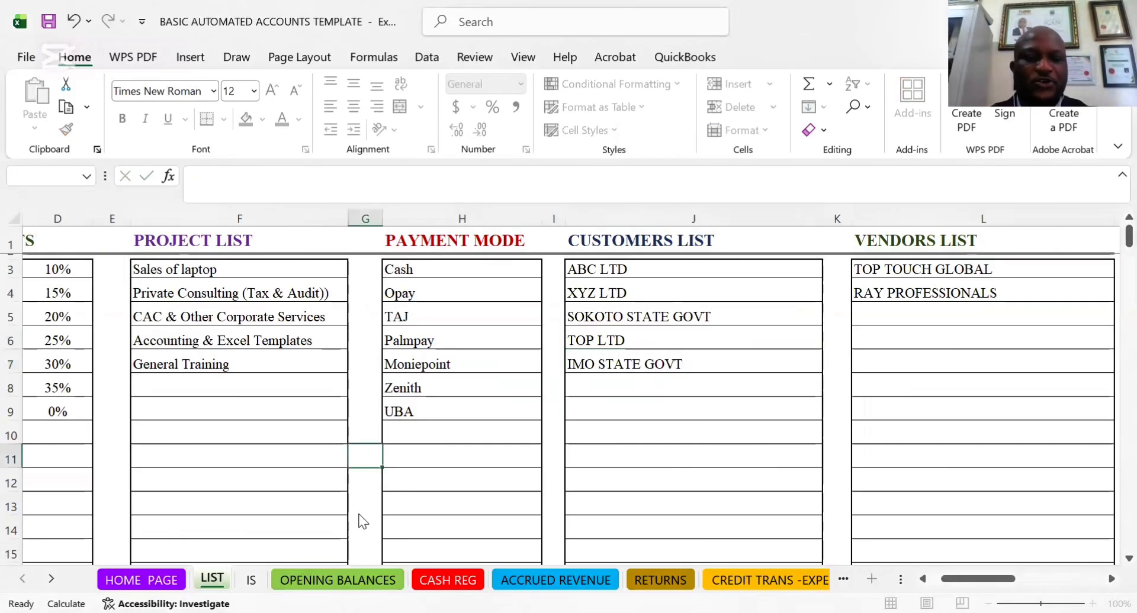
click(682, 373)
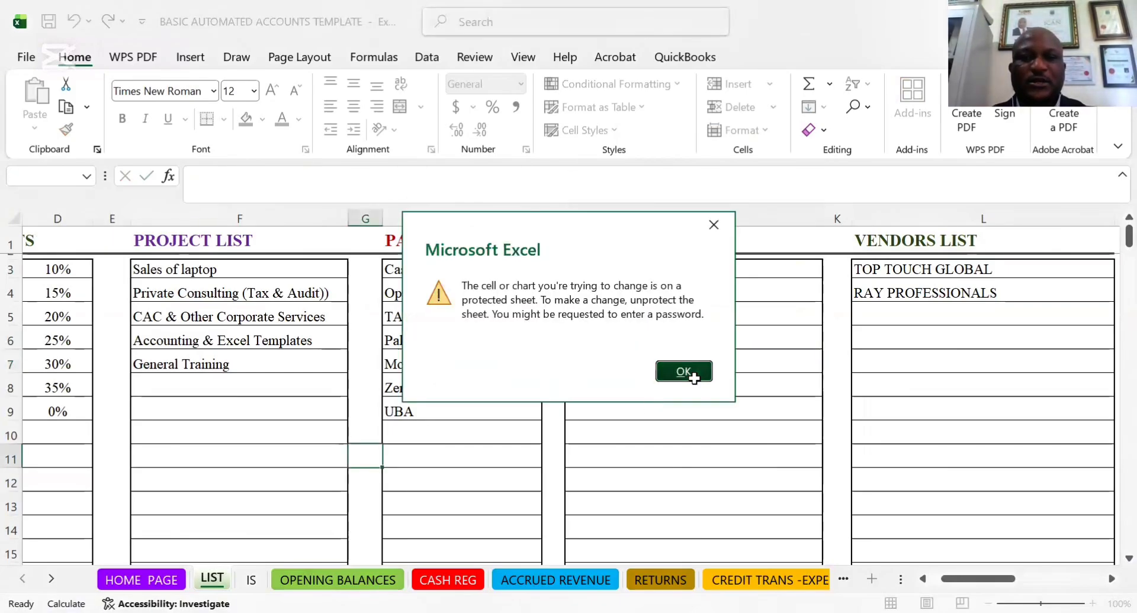
On the OPENING BALANCES sheet, set the first RECEIVABLE BALANCES description to SOKOTO STATE GOVT
click(338, 580)
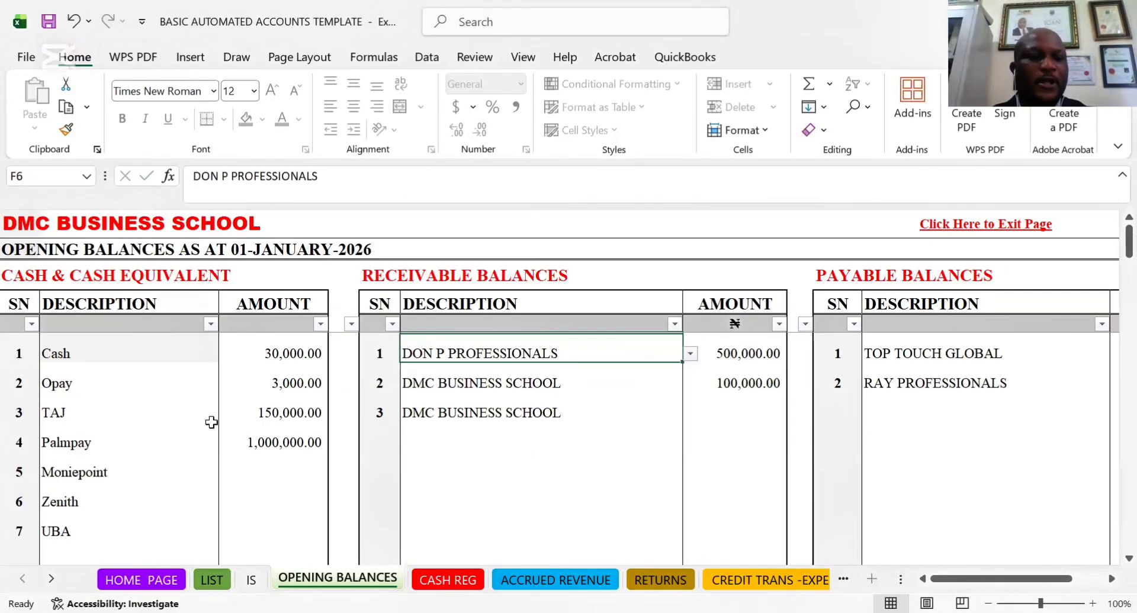
click(690, 354)
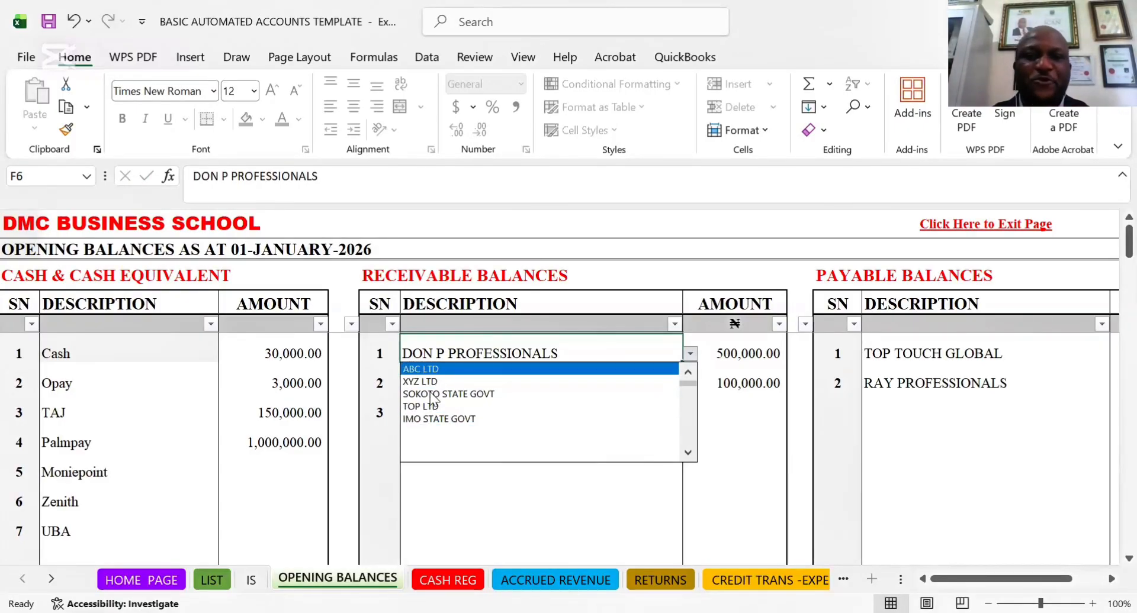
click(453, 393)
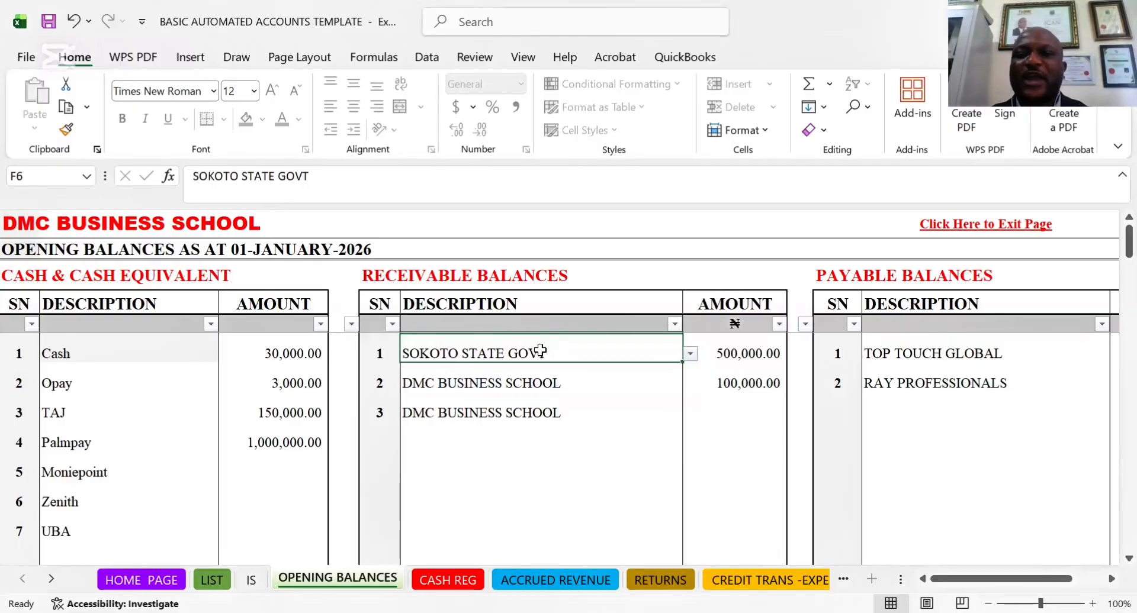
Clear the amounts in the first two rows of RECEIVABLE BALANCES
click(735, 359)
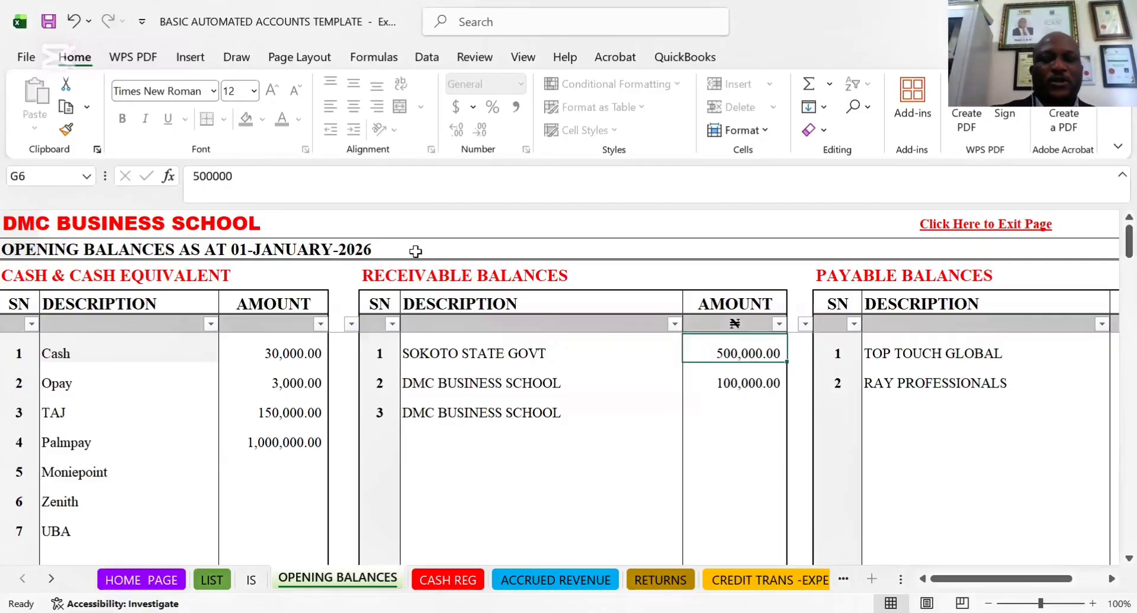
click(934, 355)
key(Right)
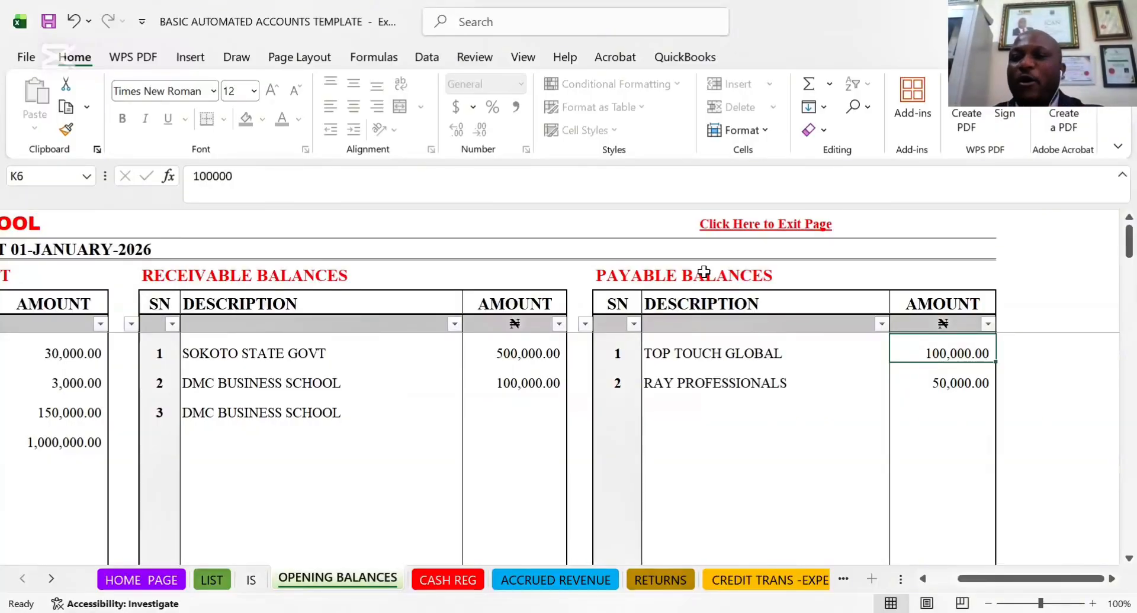
click(523, 356)
key(Delete)
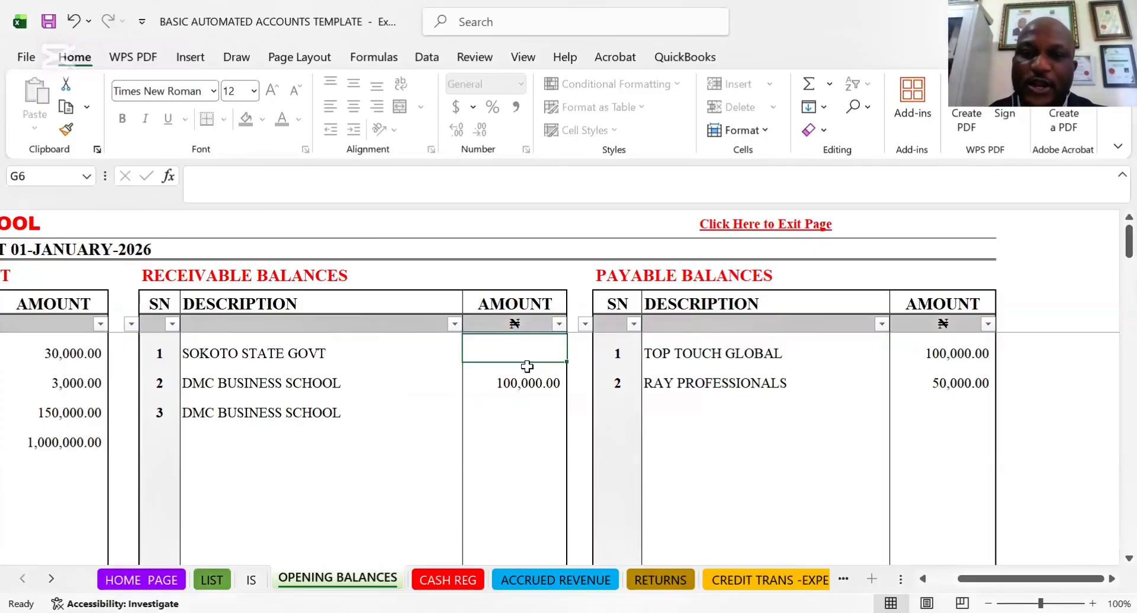
click(528, 383)
key(Delete)
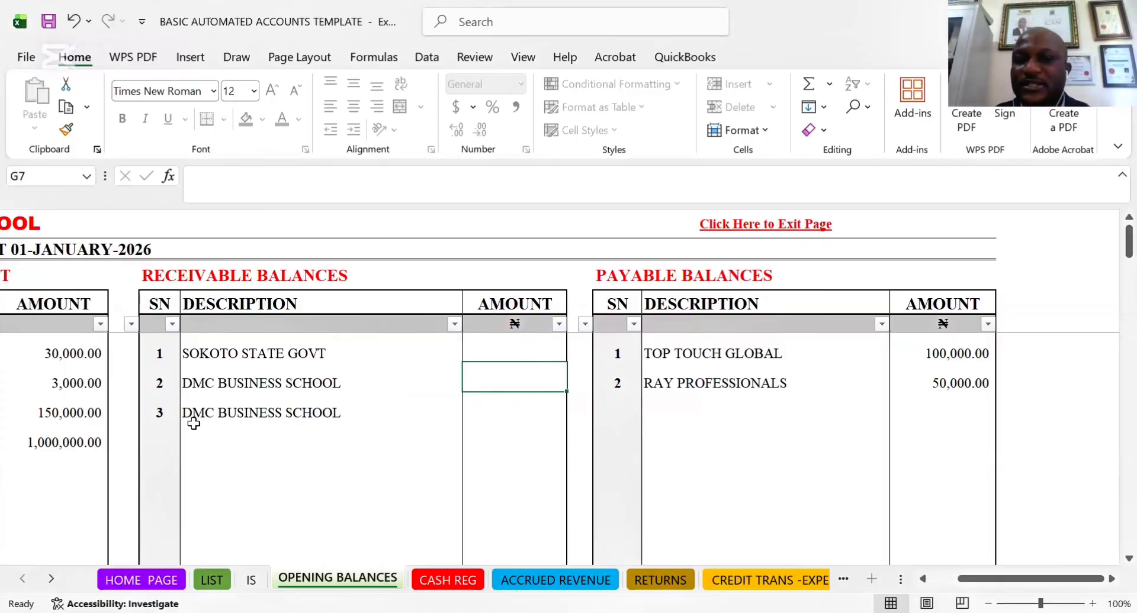
click(388, 353)
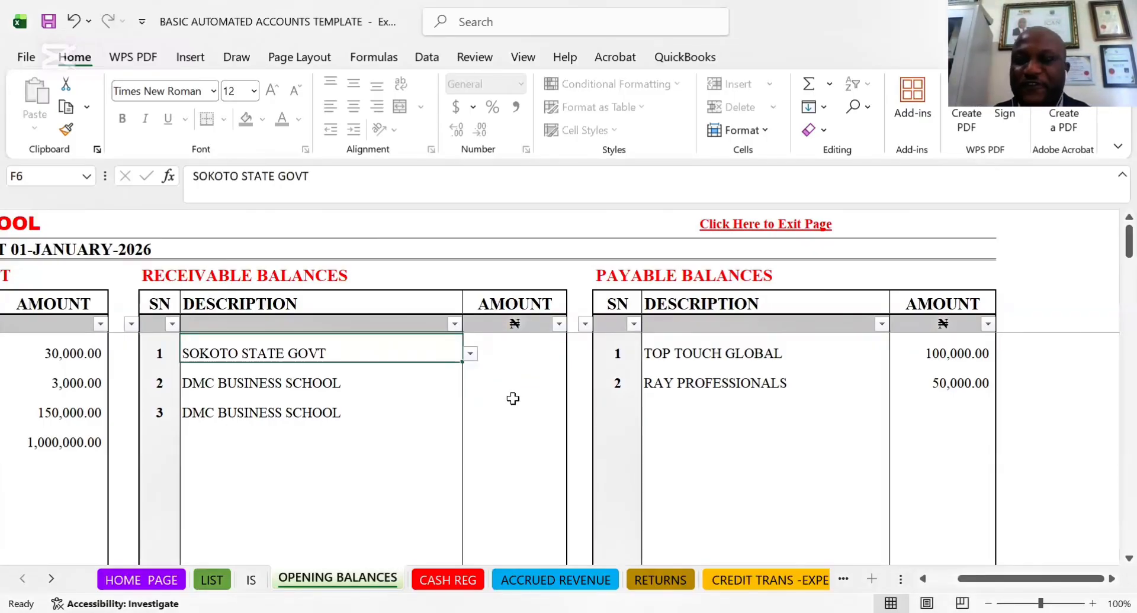
click(284, 381)
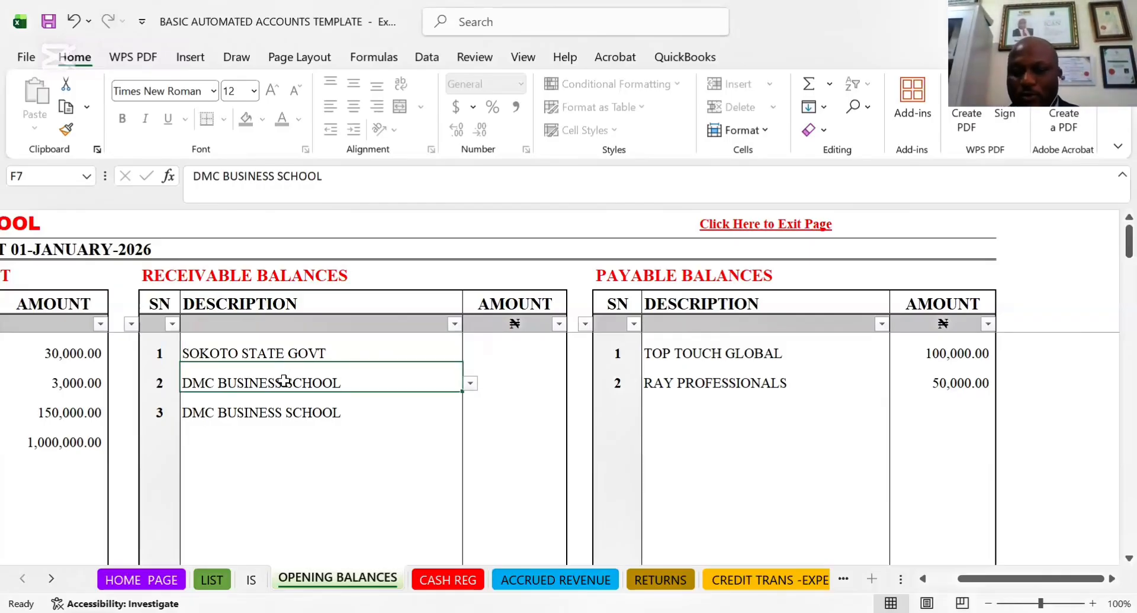
key(Left)
key(Left)
key(Left)
key(Left)
key(Left)
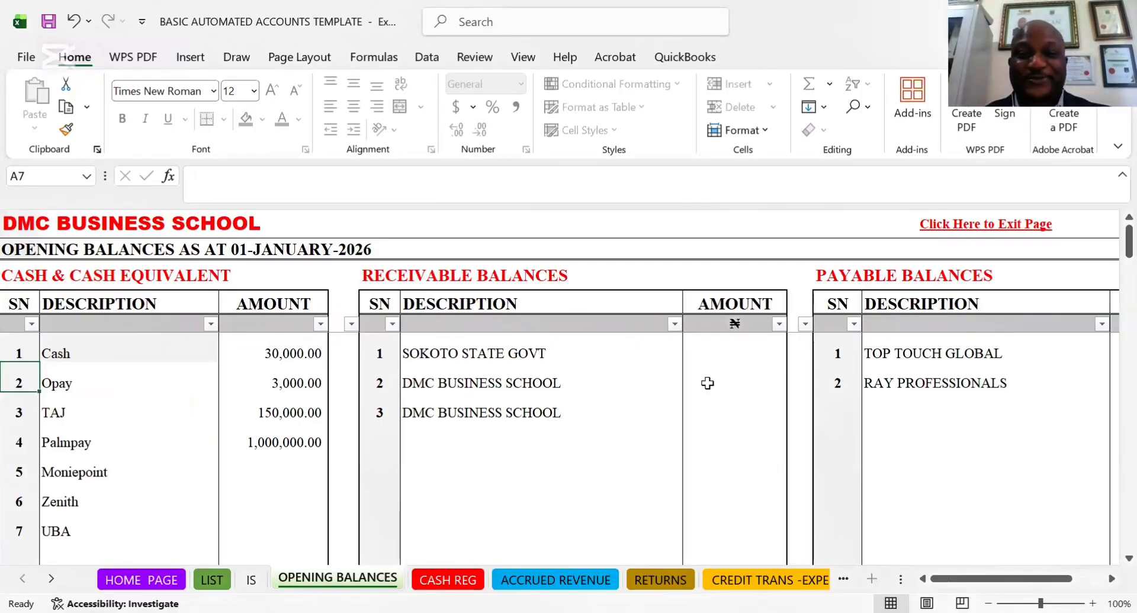
Clear the PAYABLE BALANCES amounts for RAY PROFESSIONALS and TOP TOUCH GLOBAL
click(735, 379)
key(Right)
key(Right)
key(Right)
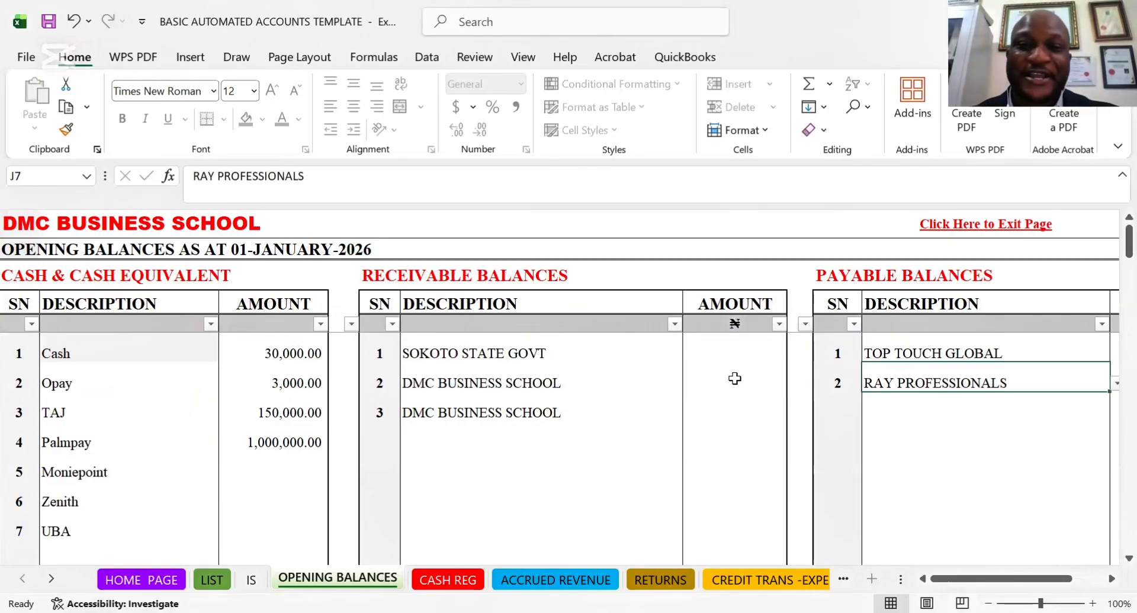
key(Right)
key(Delete)
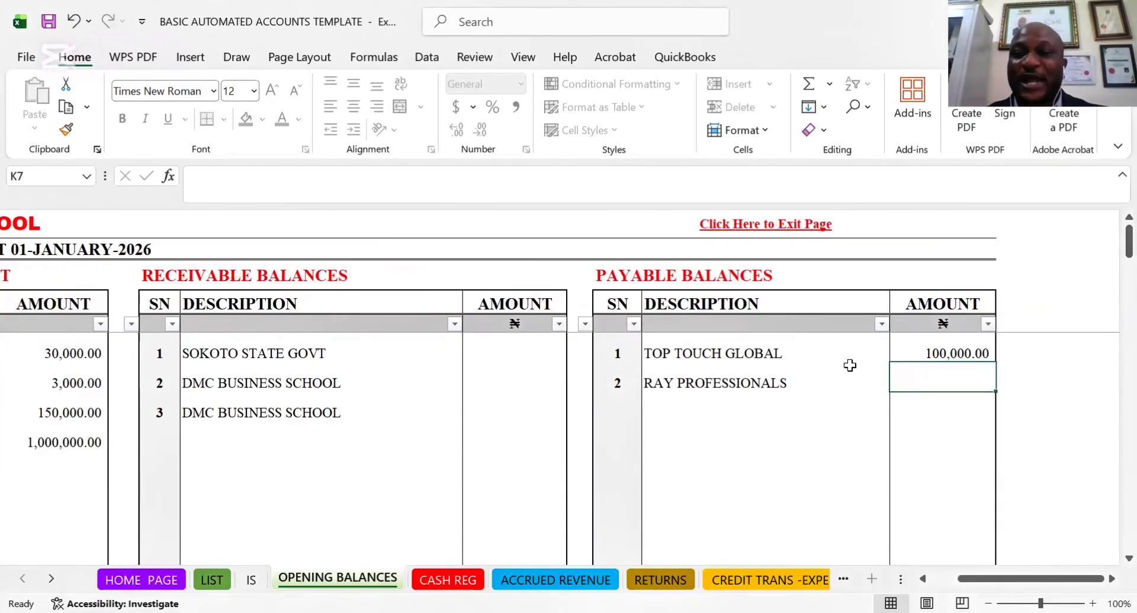
click(939, 357)
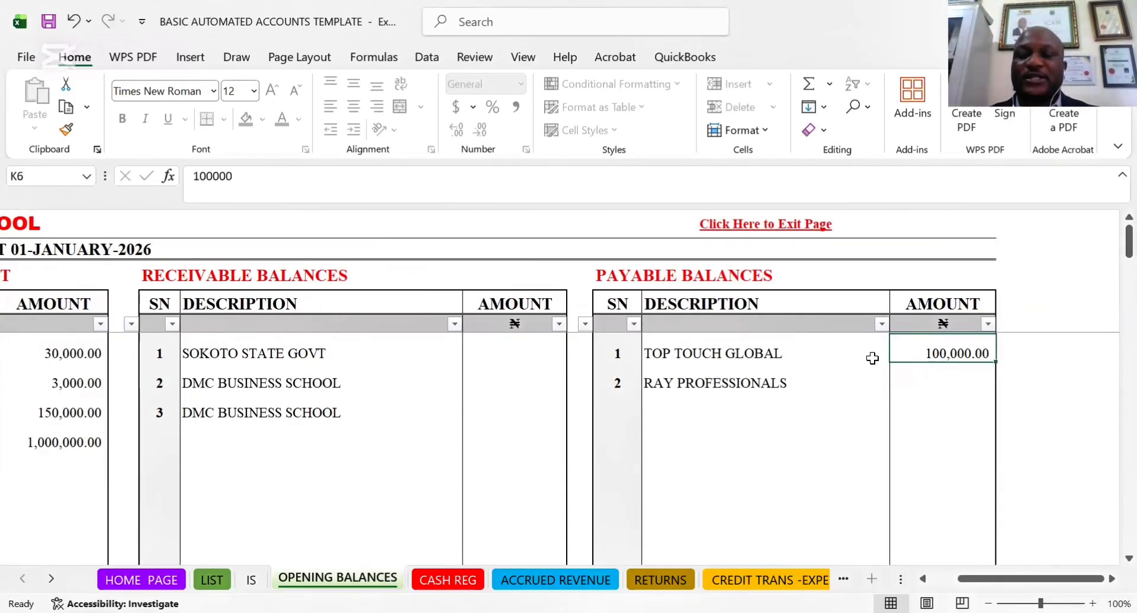
key(Delete)
Open the CASH REG sheet
key(Left)
key(Left)
key(Left)
key(Left)
key(Left)
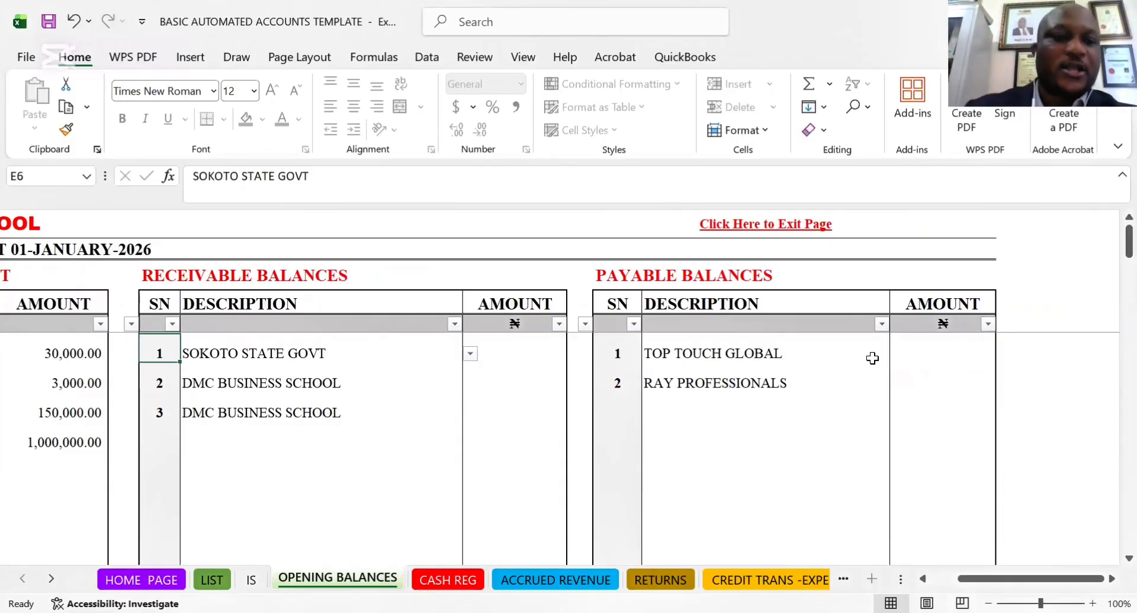
key(Left)
key(Left)
key(Left)
key(Left)
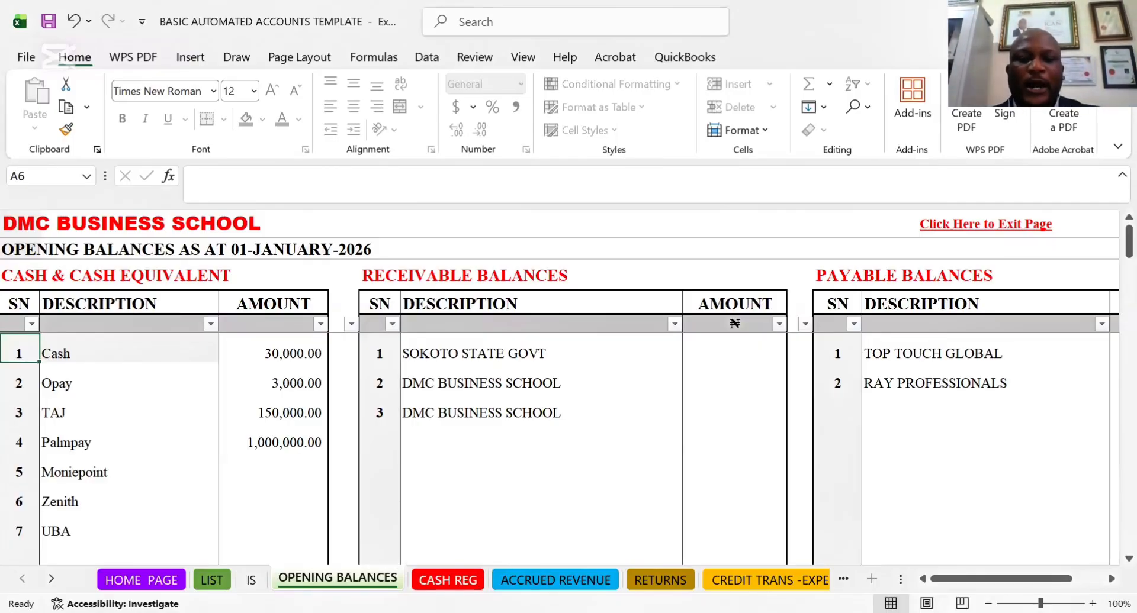
click(447, 580)
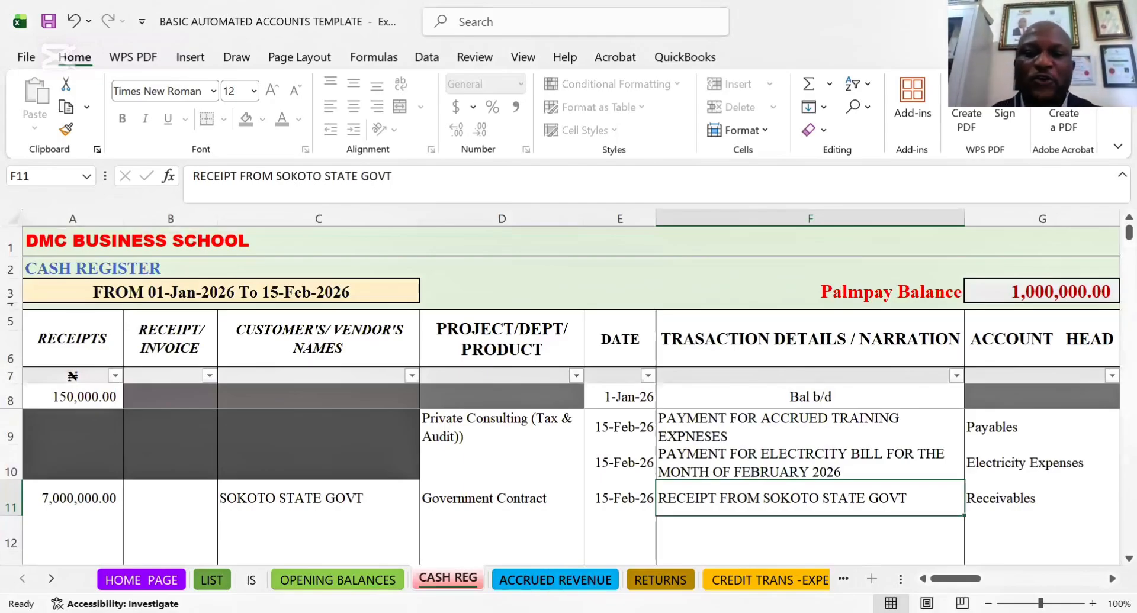
View the ACCRUED REVENUE sheet and return to the first PROJECT/DEPT/PRODUCT entry on the CASH REG sheet
click(555, 580)
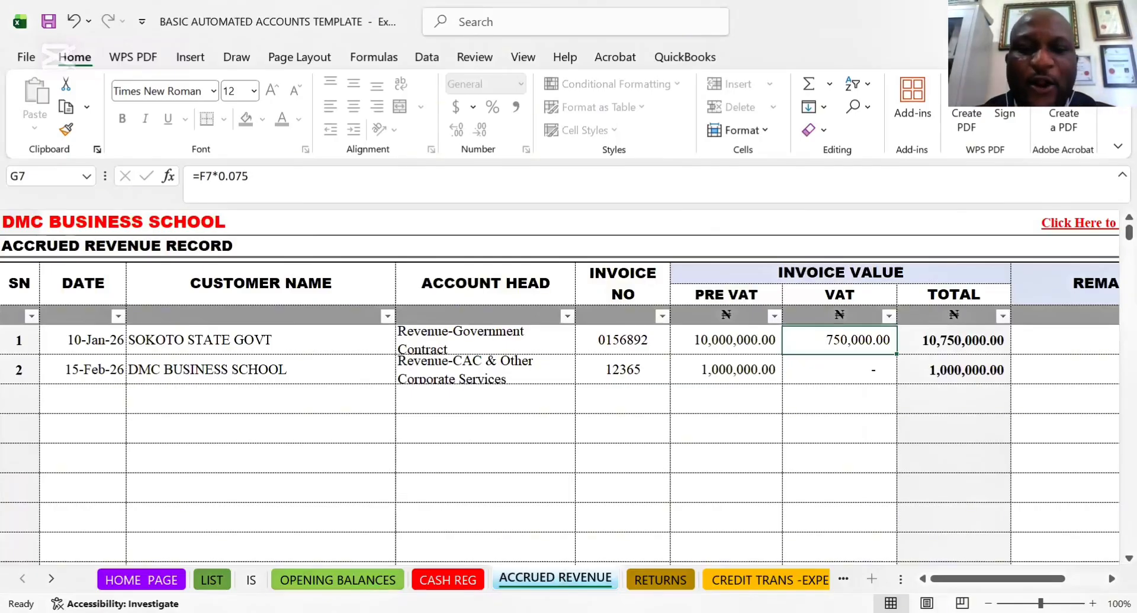
click(459, 583)
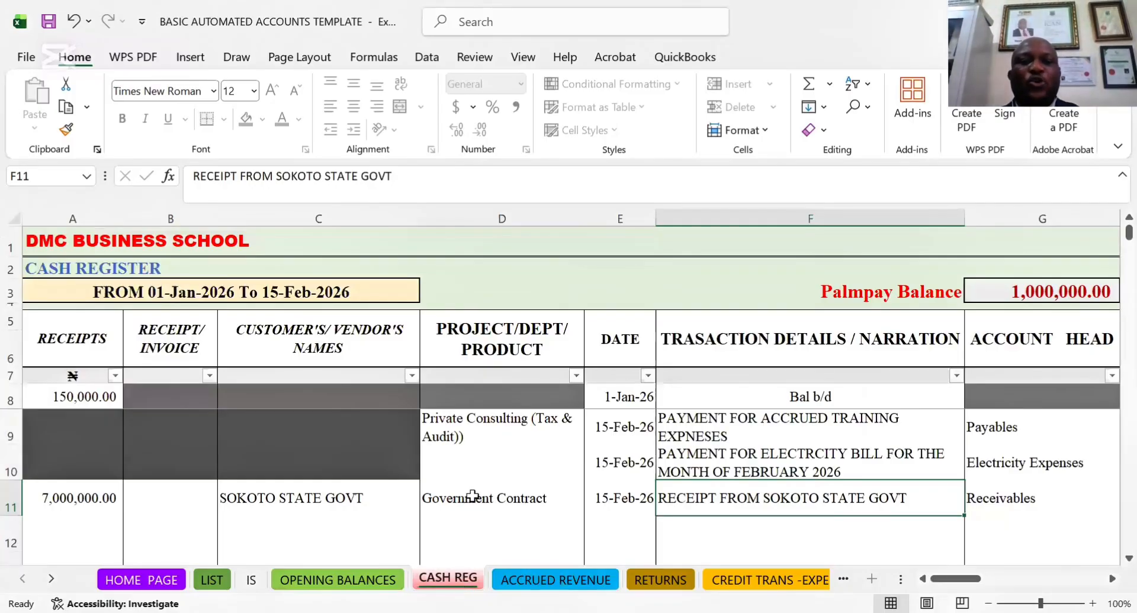
click(477, 419)
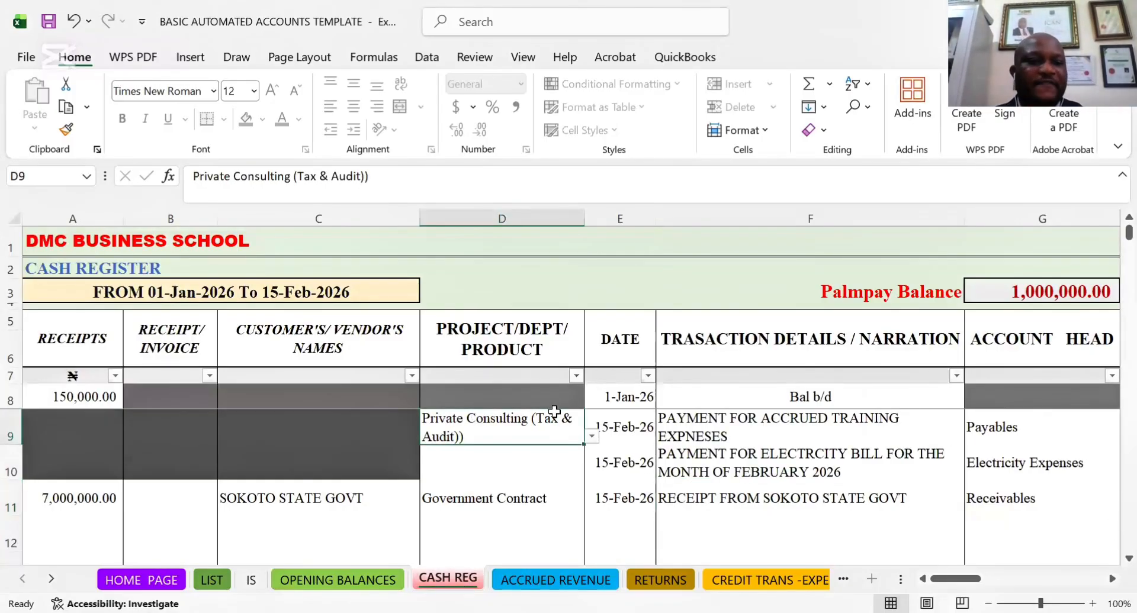
Try to edit the RECEIPTS amount of the Bal b/d row in cell A8 on the CASH REG sheet
click(72, 392)
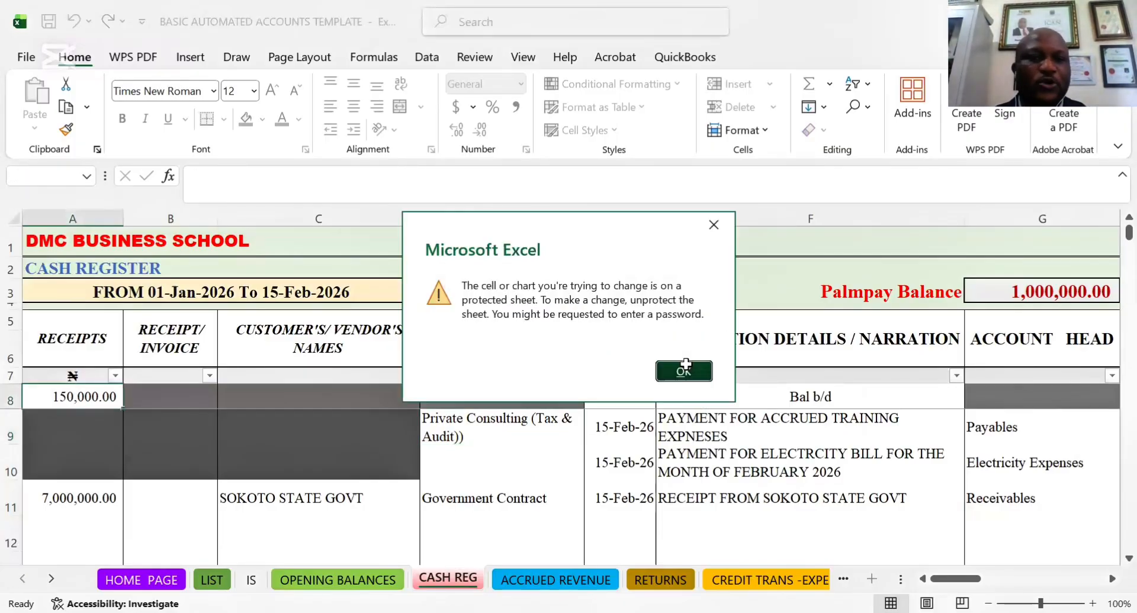
click(685, 369)
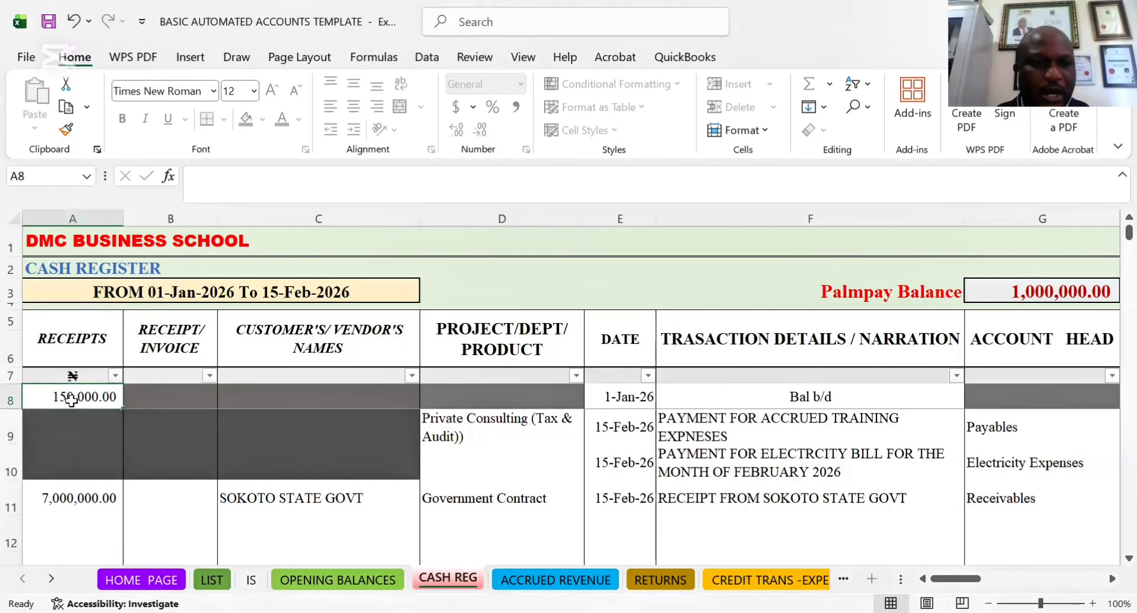
double_click(72, 402)
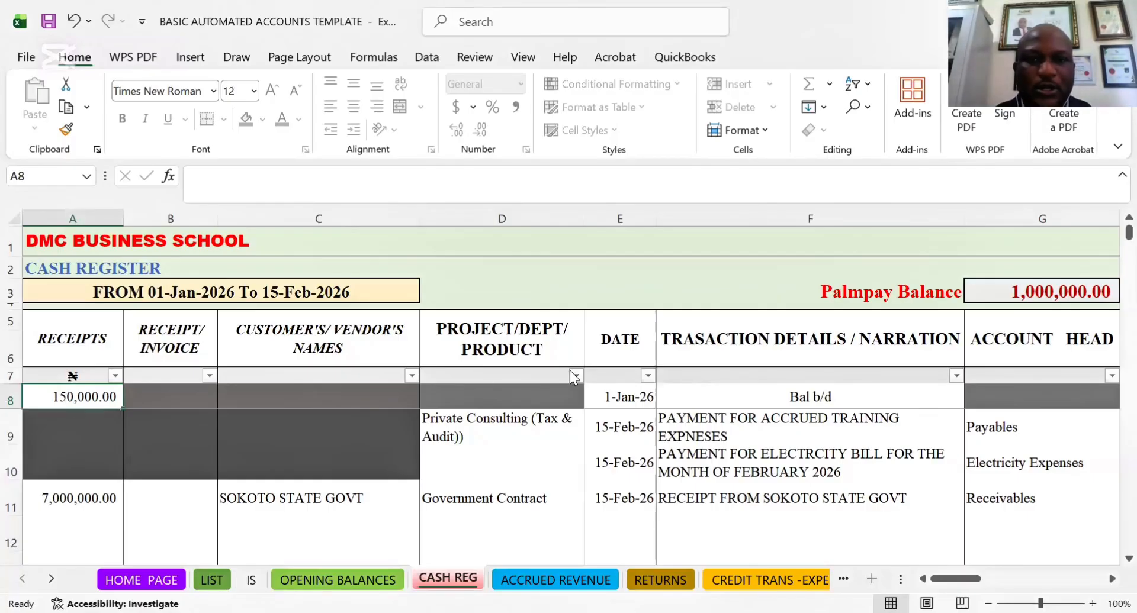
click(682, 373)
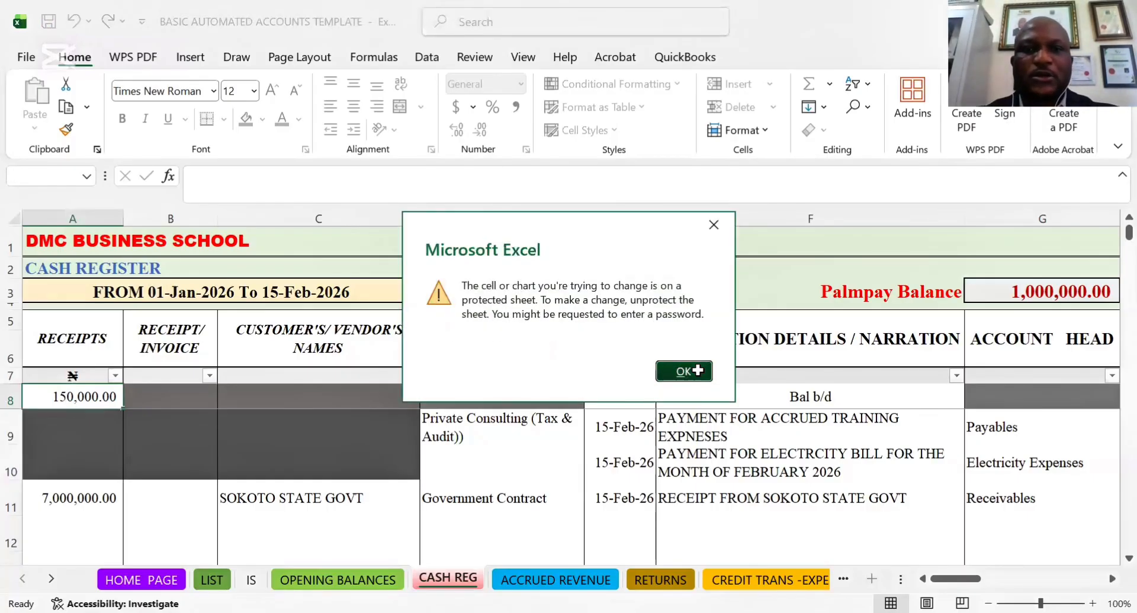
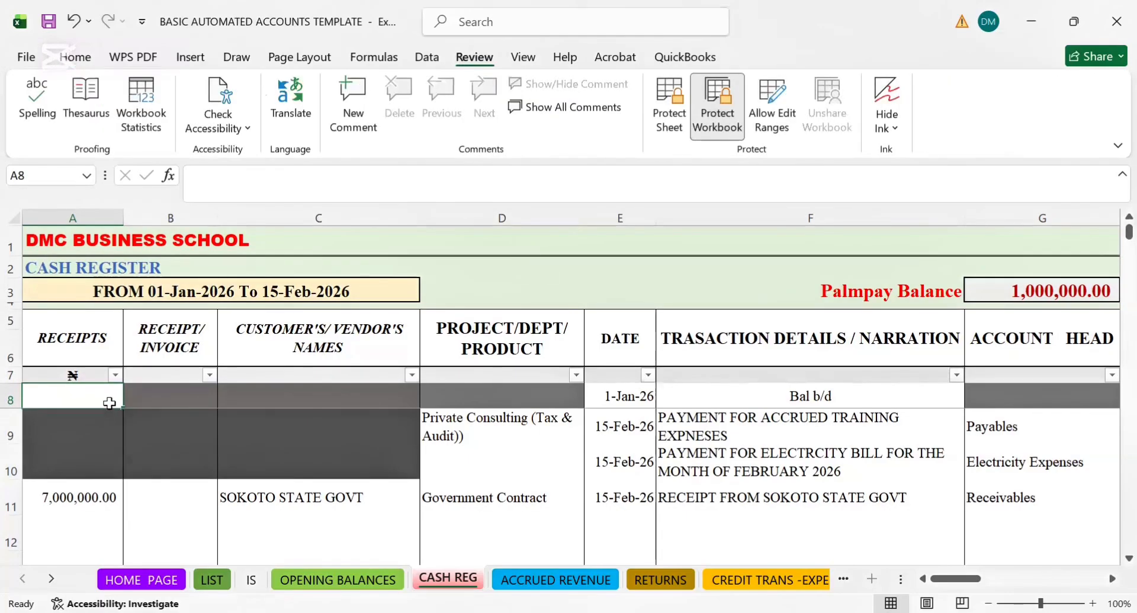
Clear the RECEIPTS amount of the SOKOTO STATE GOVT entry in cell A11 on the CASH REG sheet
click(78, 499)
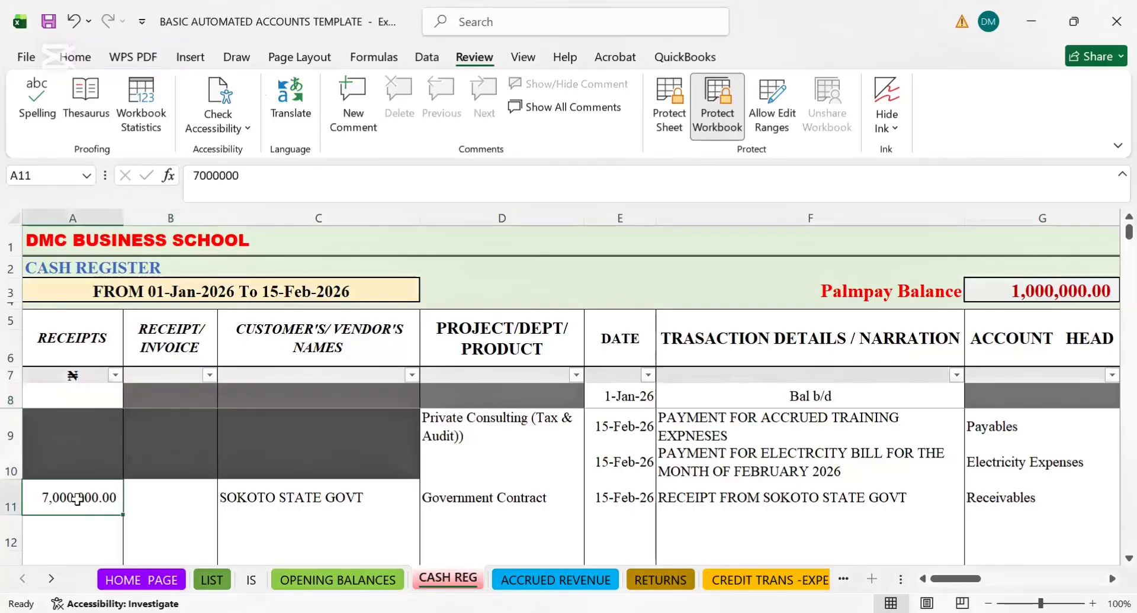
key(Delete)
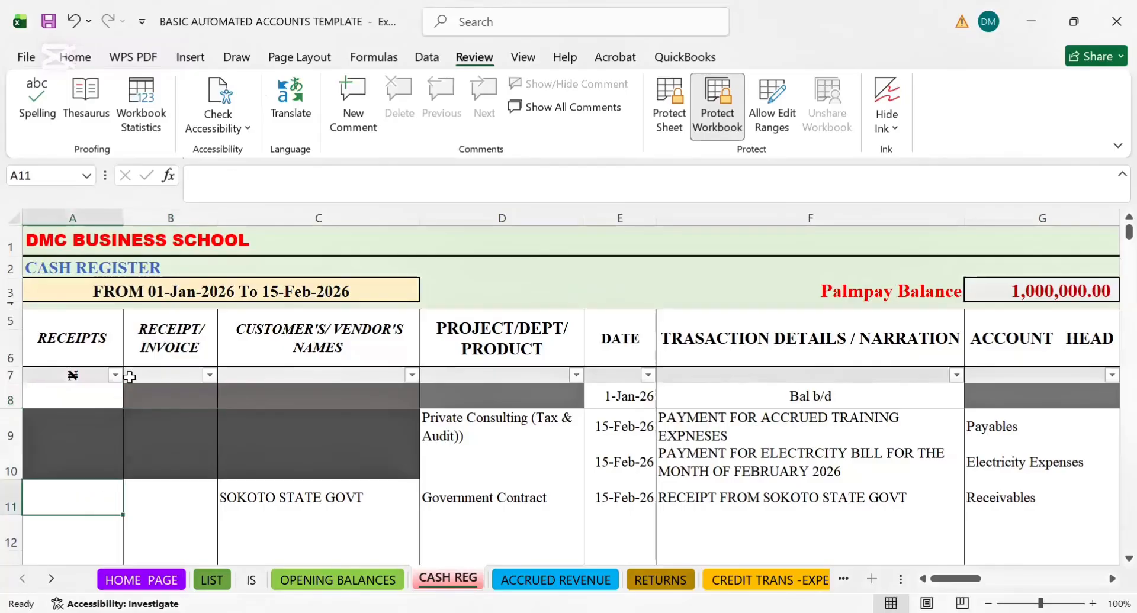
click(83, 396)
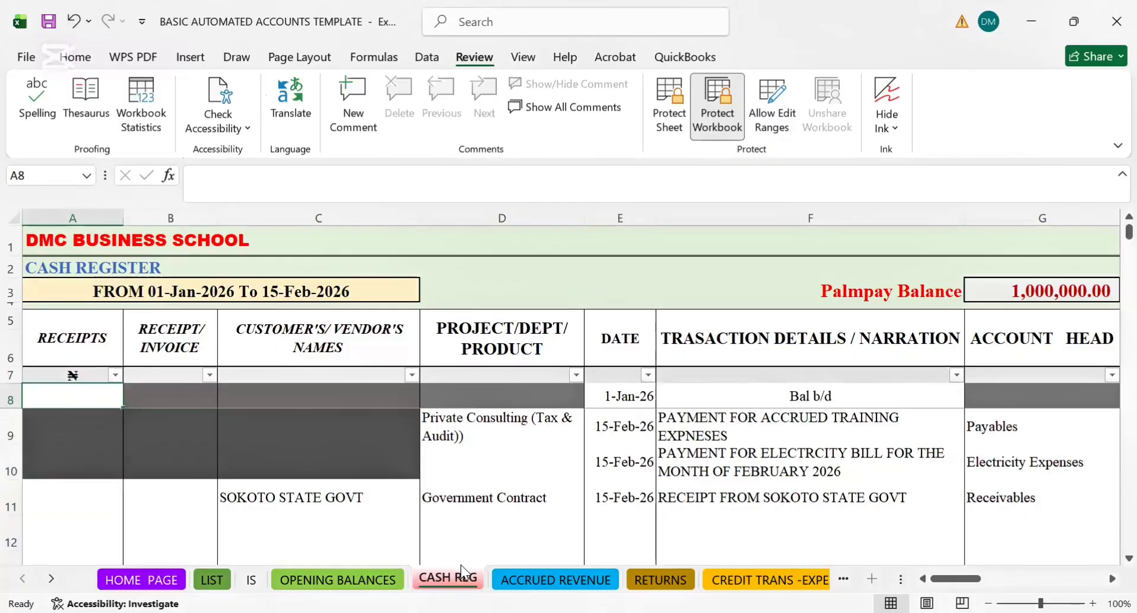
Examine the CASH REG column headings from RECEIPTS to ACCOUNT HEAD and the account head of row 11
click(453, 435)
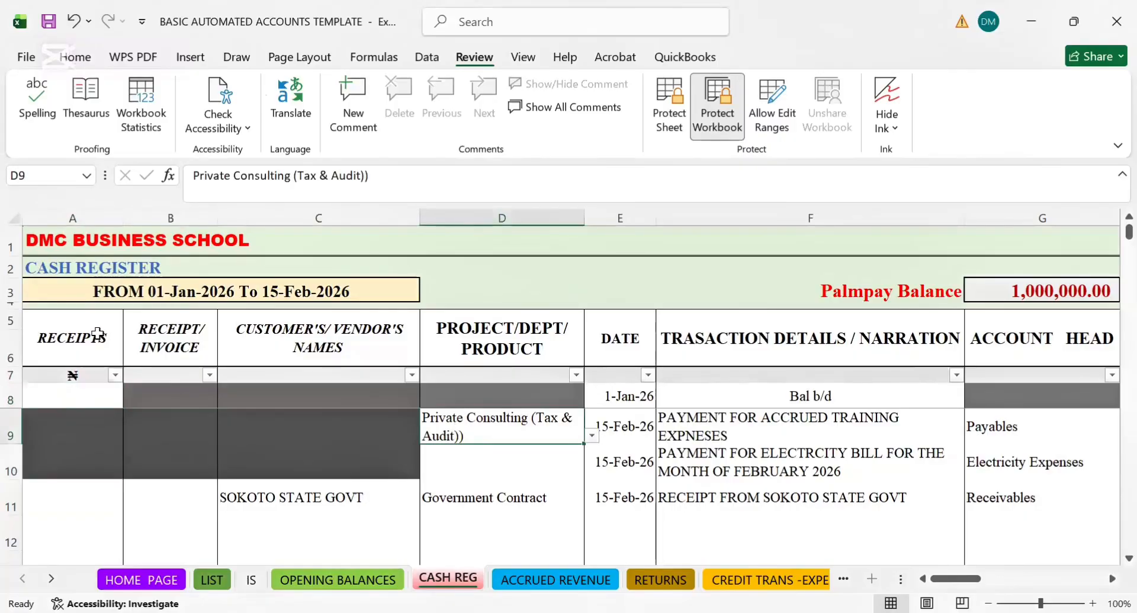
key(Left)
key(Left)
key(Left)
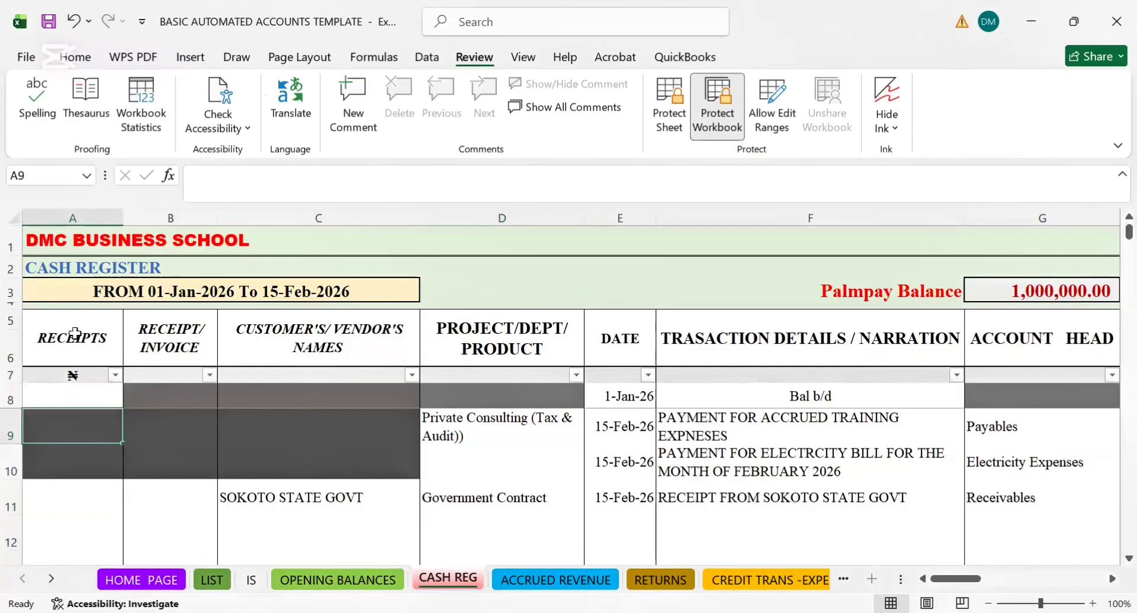
drag(74, 334, 633, 318)
click(749, 336)
key(Right)
key(Right)
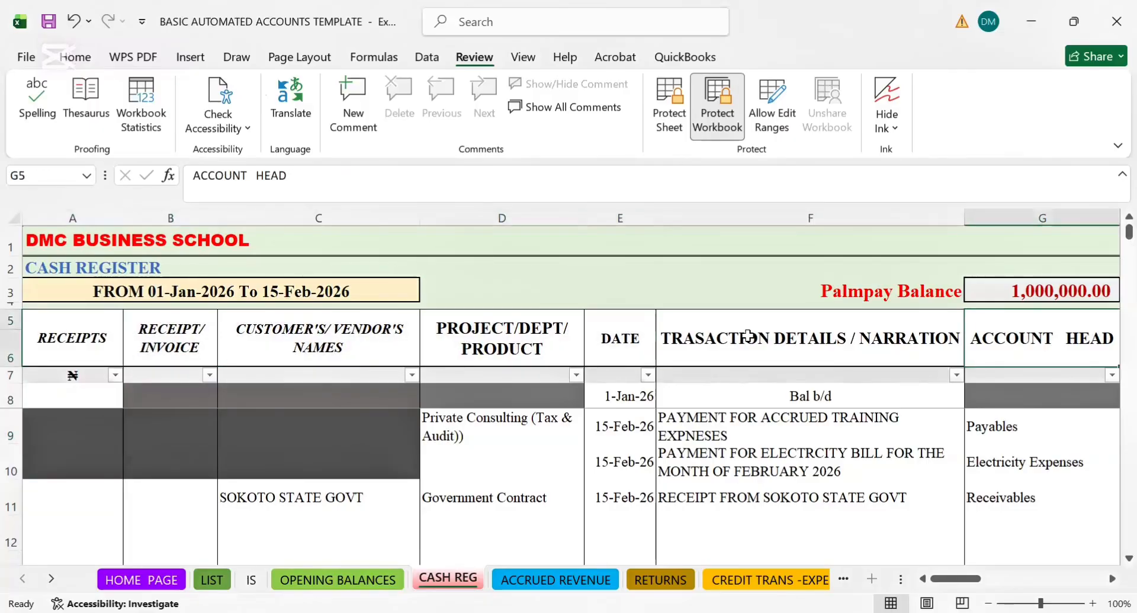
key(Right)
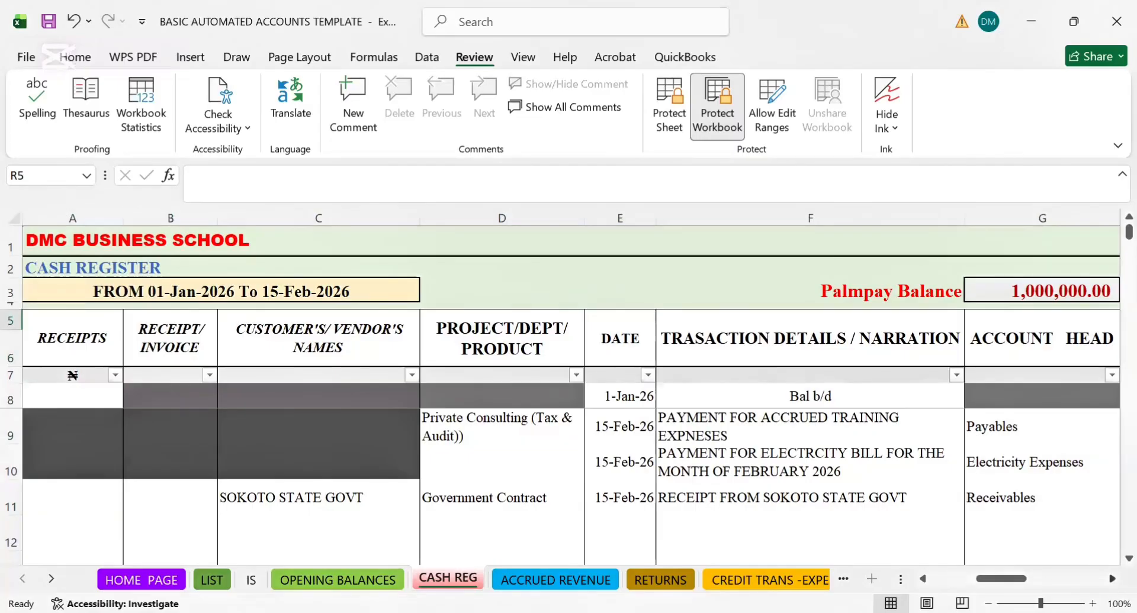
click(1045, 504)
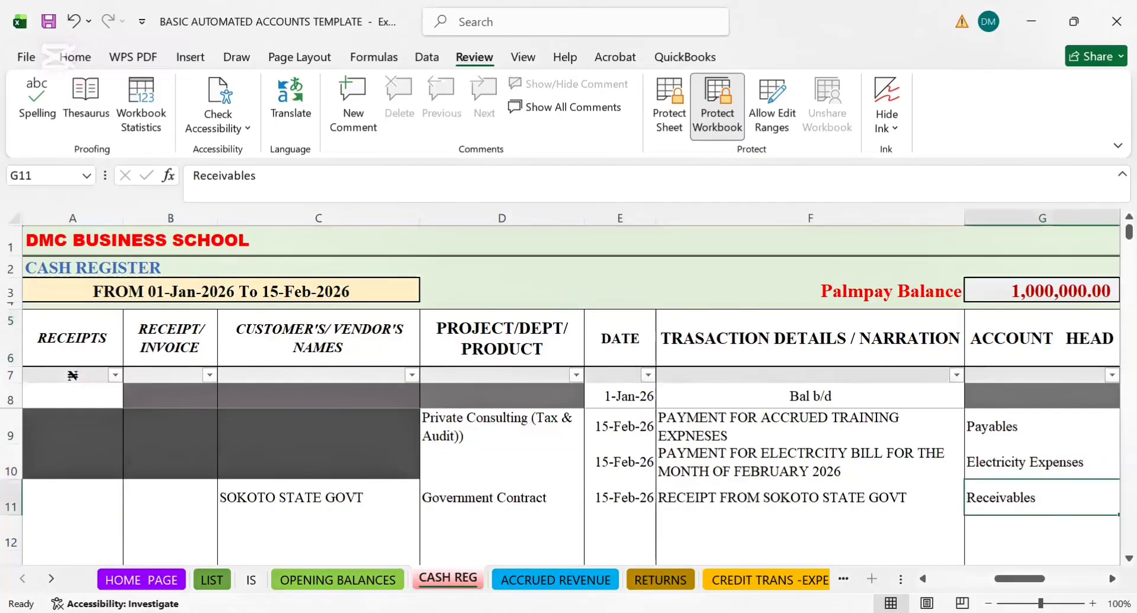
Examine row 11 beyond ACCOUNT HEAD as far as the VENDOR'S/ CUSTOMER'S NAMES cell K11
click(925, 579)
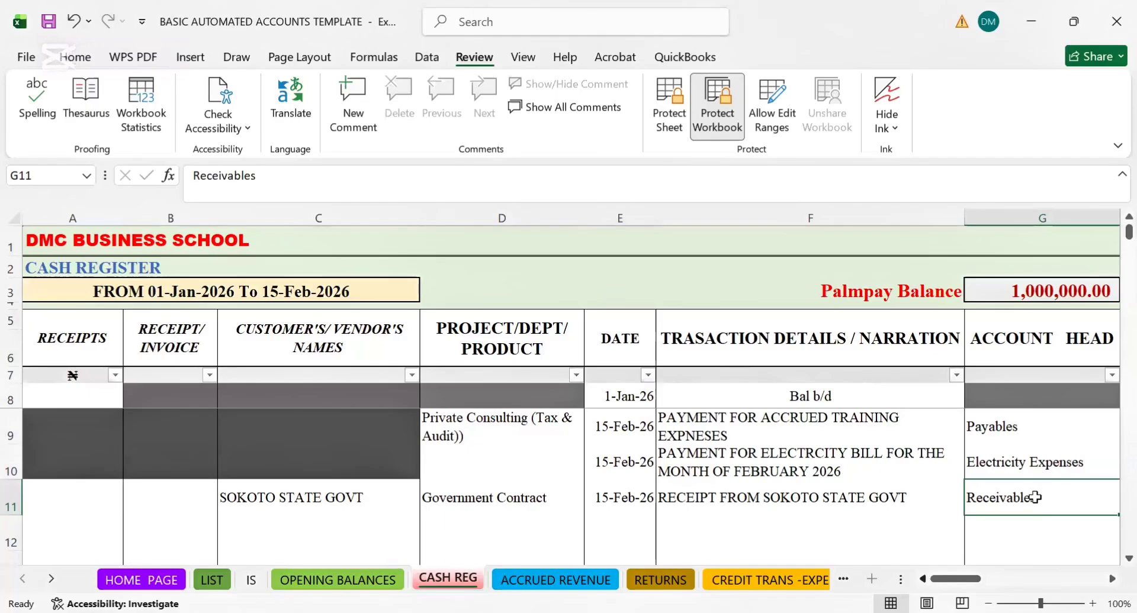
key(Right)
key(Right)
key(Right)
key(Right)
click(1112, 579)
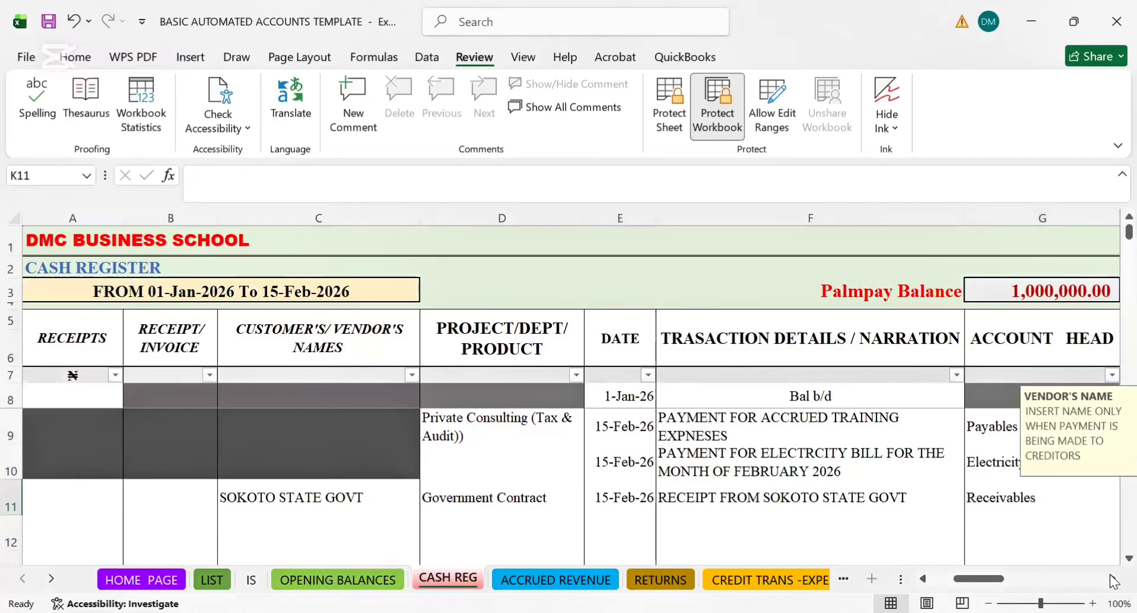
click(1112, 579)
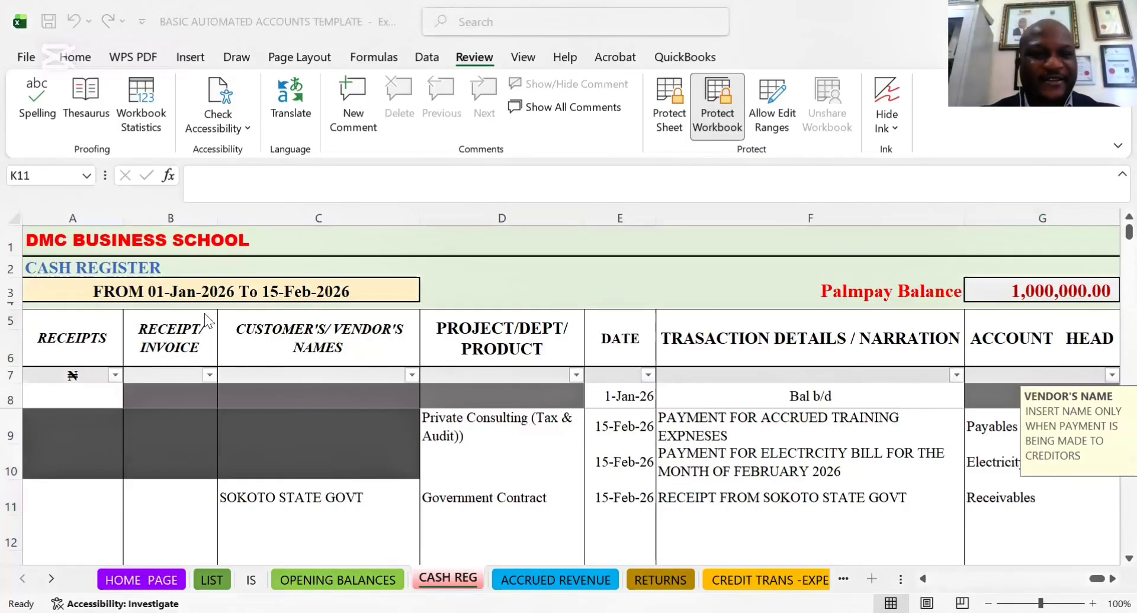
Examine the Bal b/d receipts cell and the project, narration and account head entries in rows 9 and 10
click(75, 389)
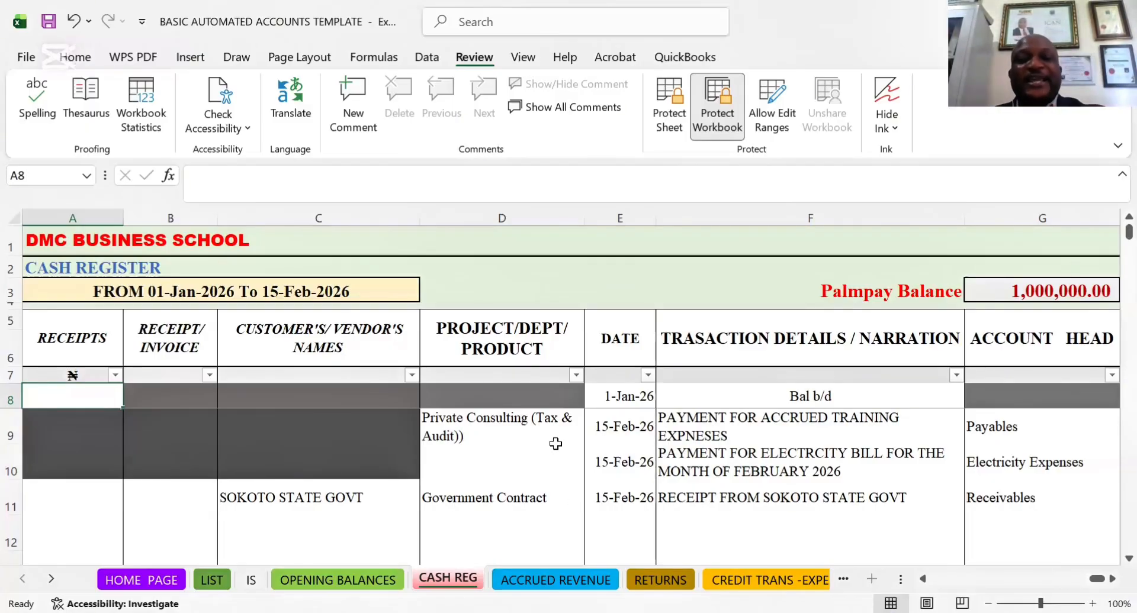
click(521, 420)
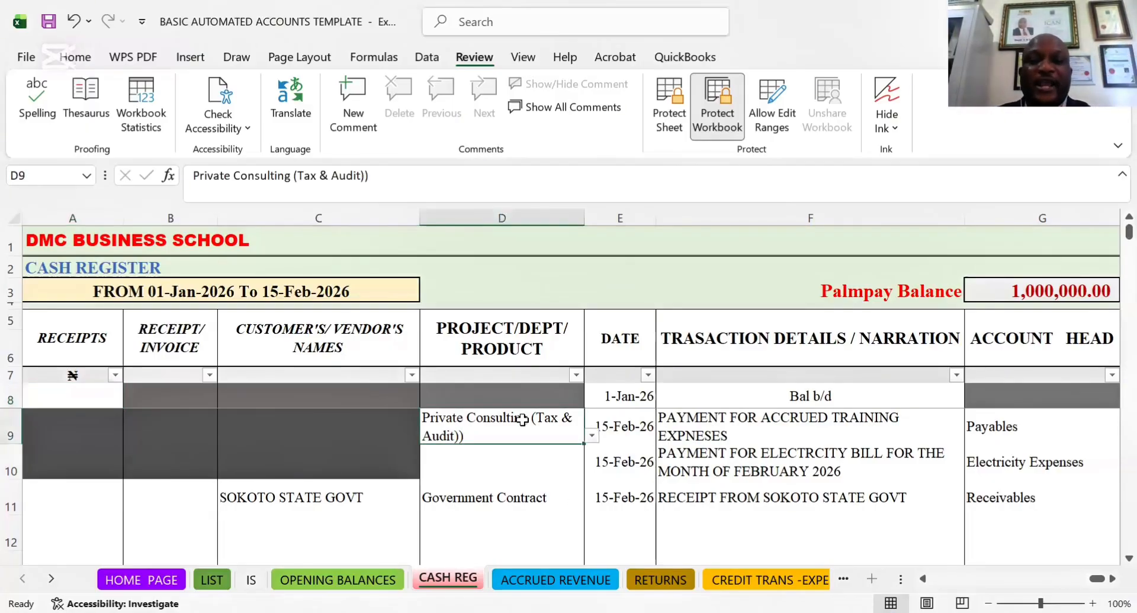
click(792, 455)
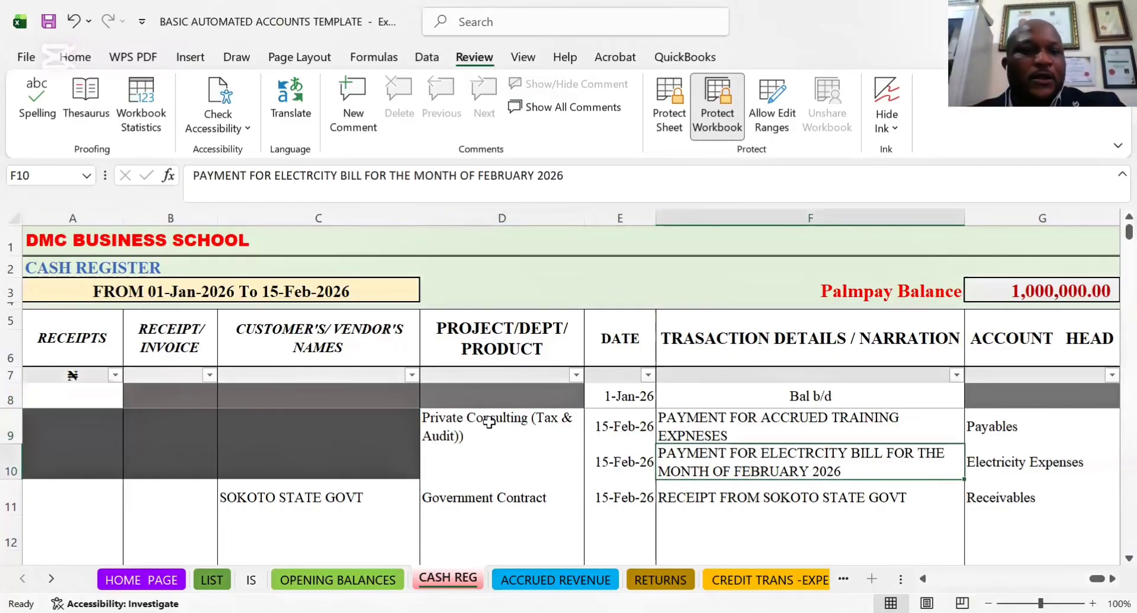
click(62, 331)
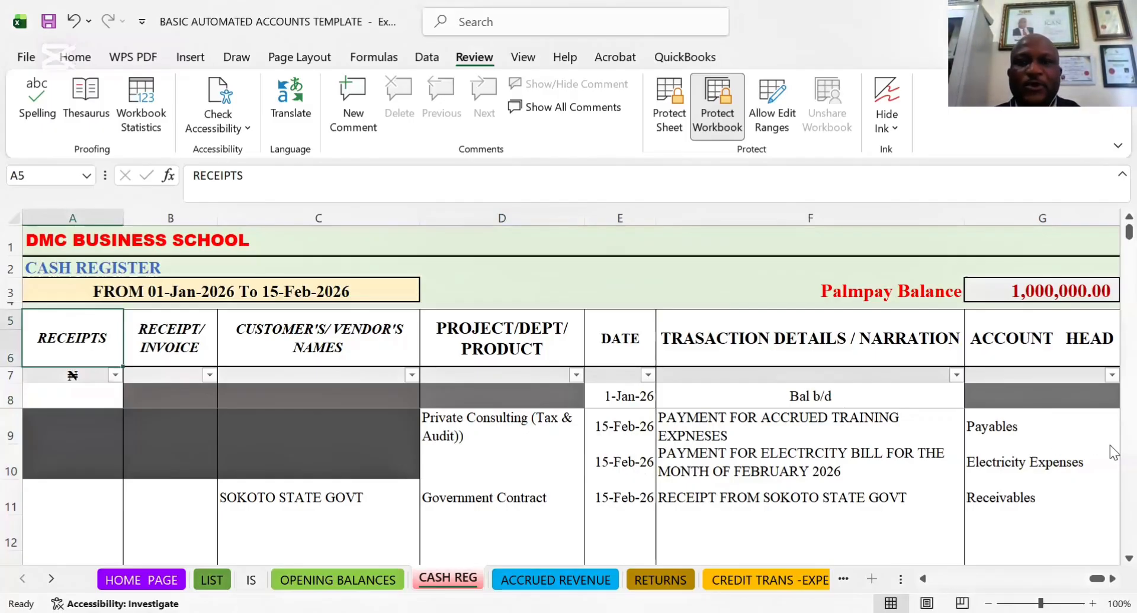
click(826, 244)
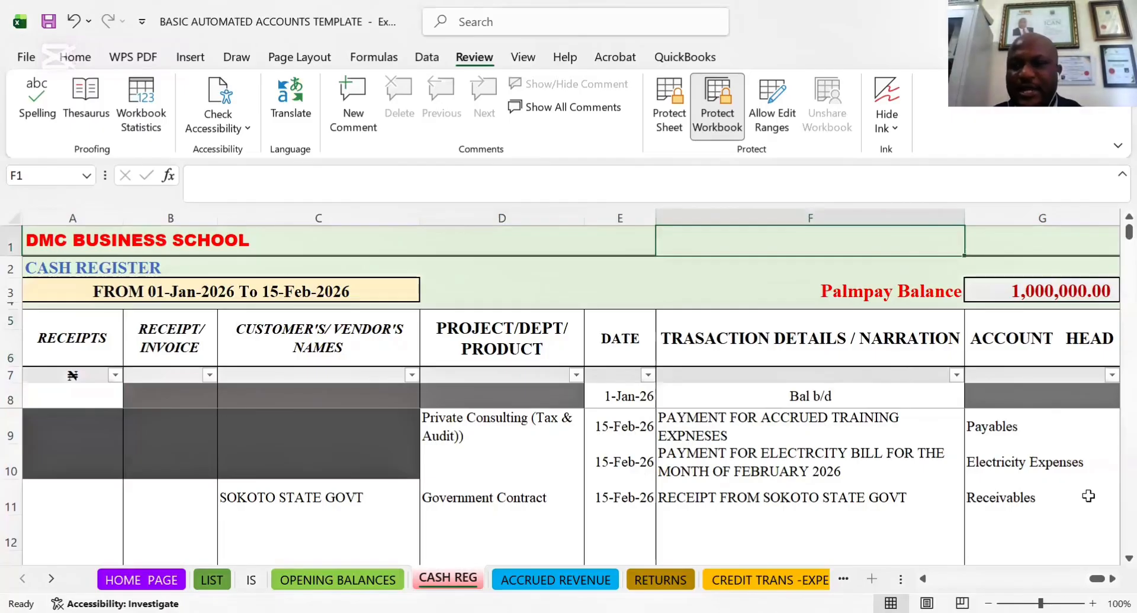
click(1033, 474)
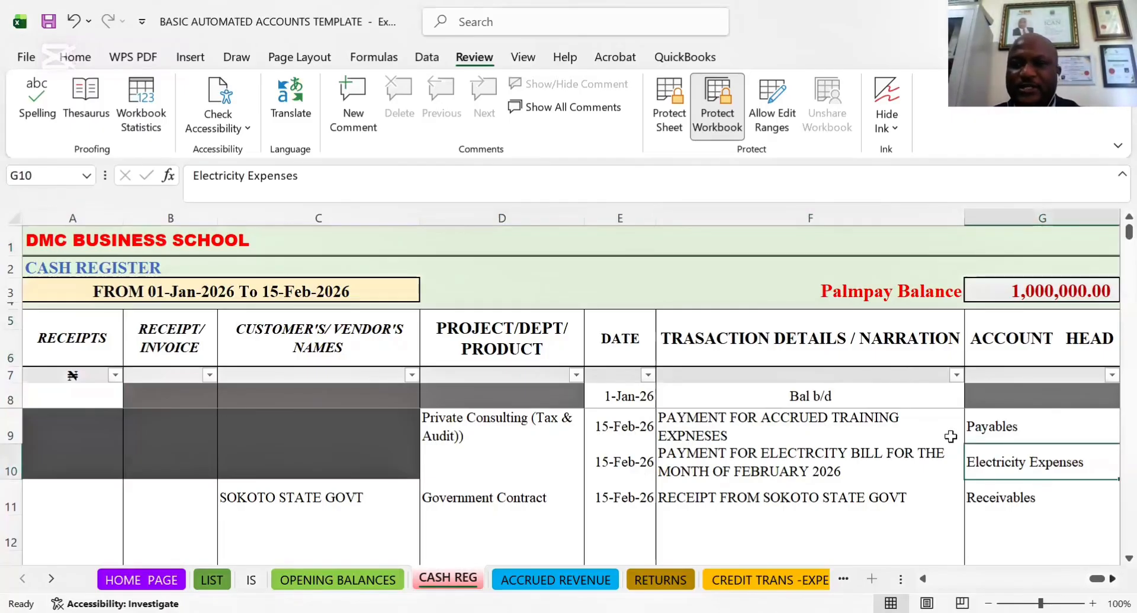
click(906, 441)
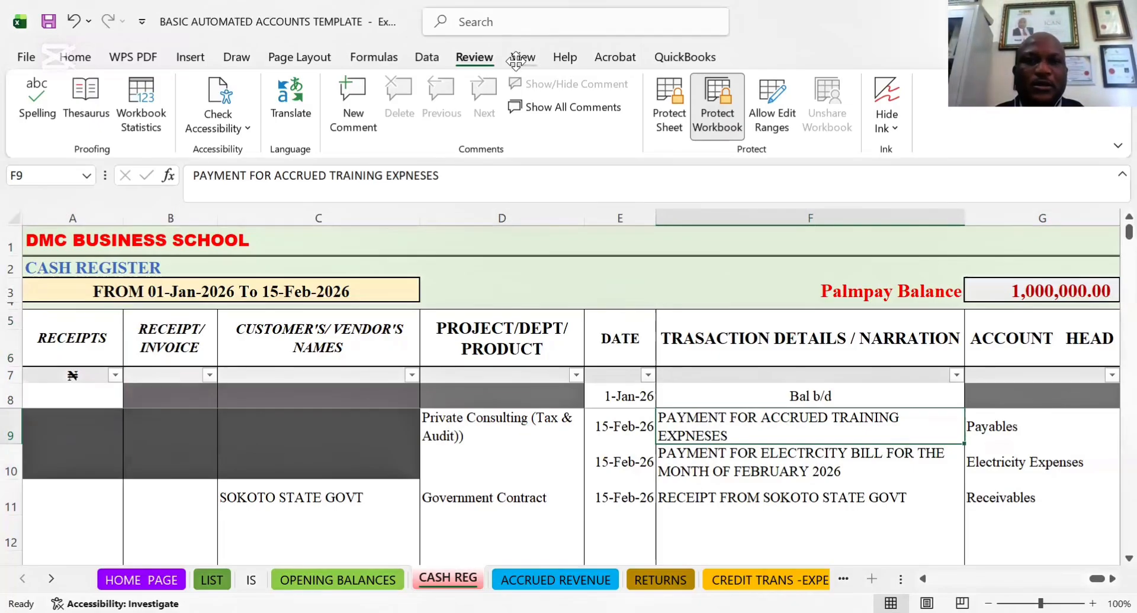
click(426, 58)
click(523, 59)
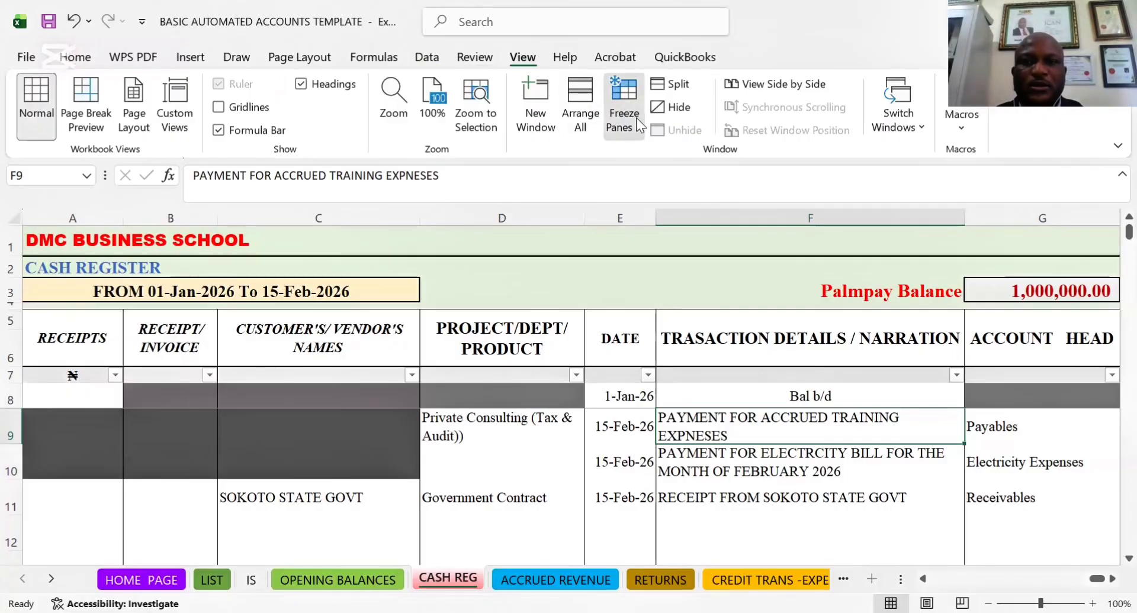
click(729, 453)
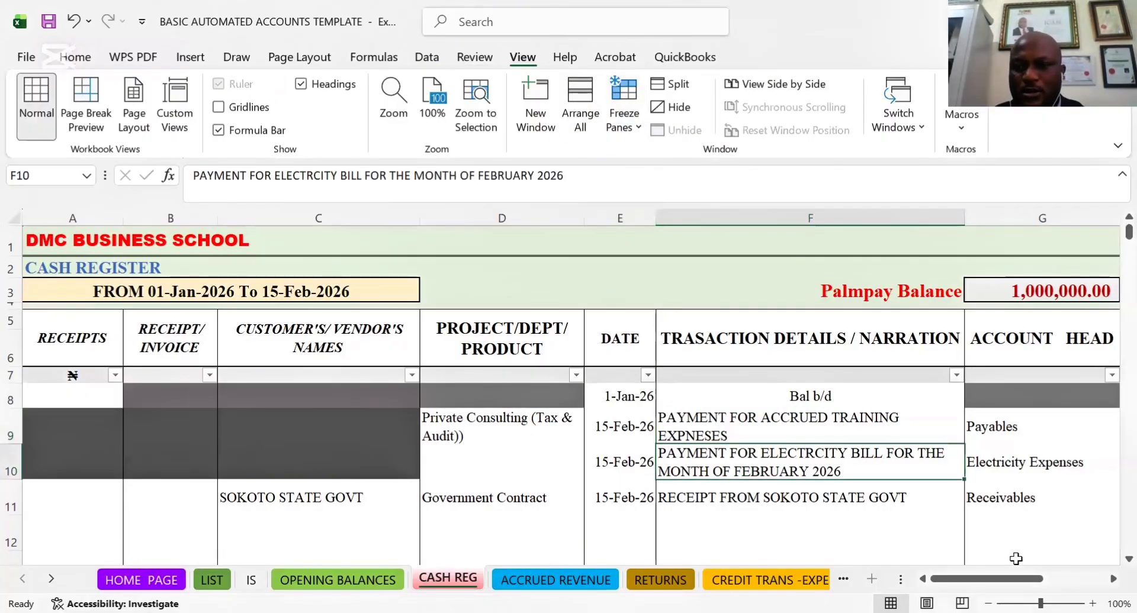
Examine the CASH REG columns from ACCOUNT HEAD to PAYMENT VALUE and the RECEIPT/PAYMENT MODE entries in rows 8 and 9
click(1114, 580)
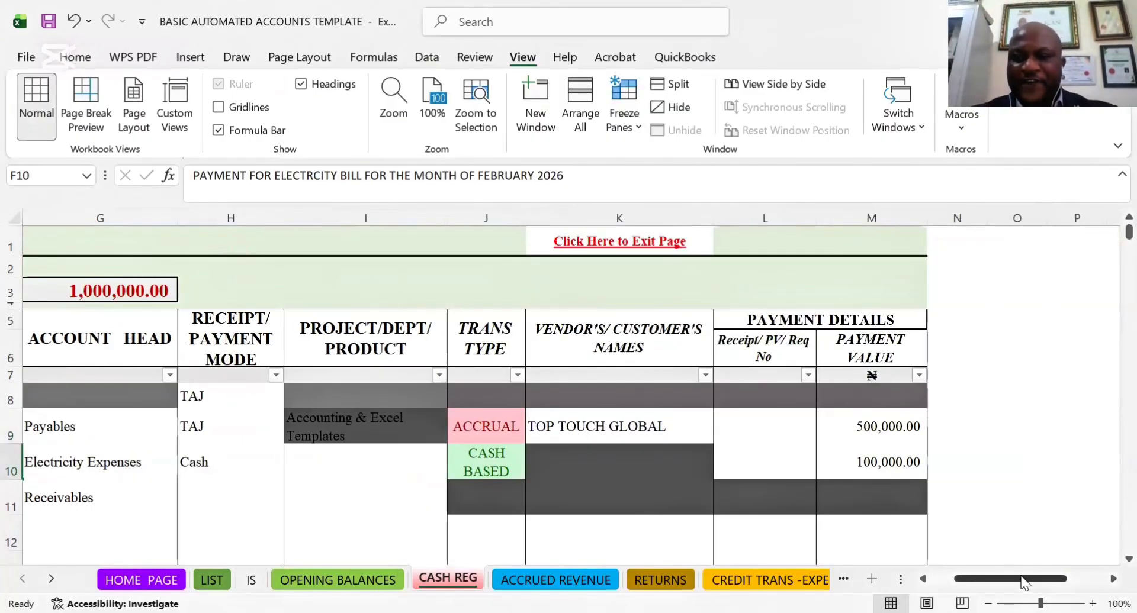
drag(1022, 576, 999, 577)
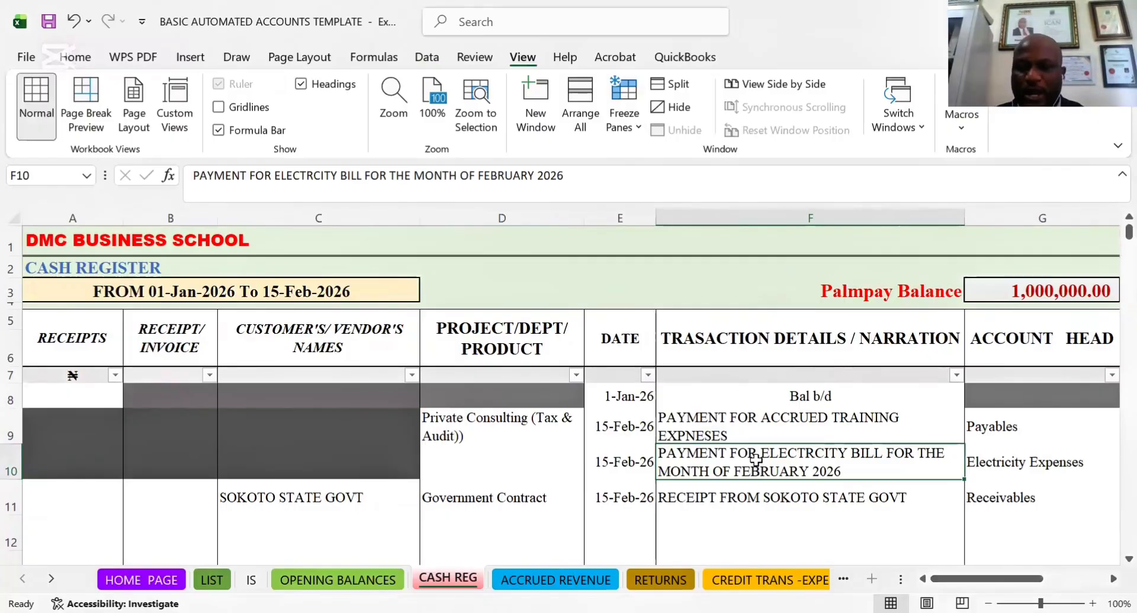
key(Right)
key(Right)
key(Right)
key(Right)
key(Right)
key(Right)
key(Right)
key(Right)
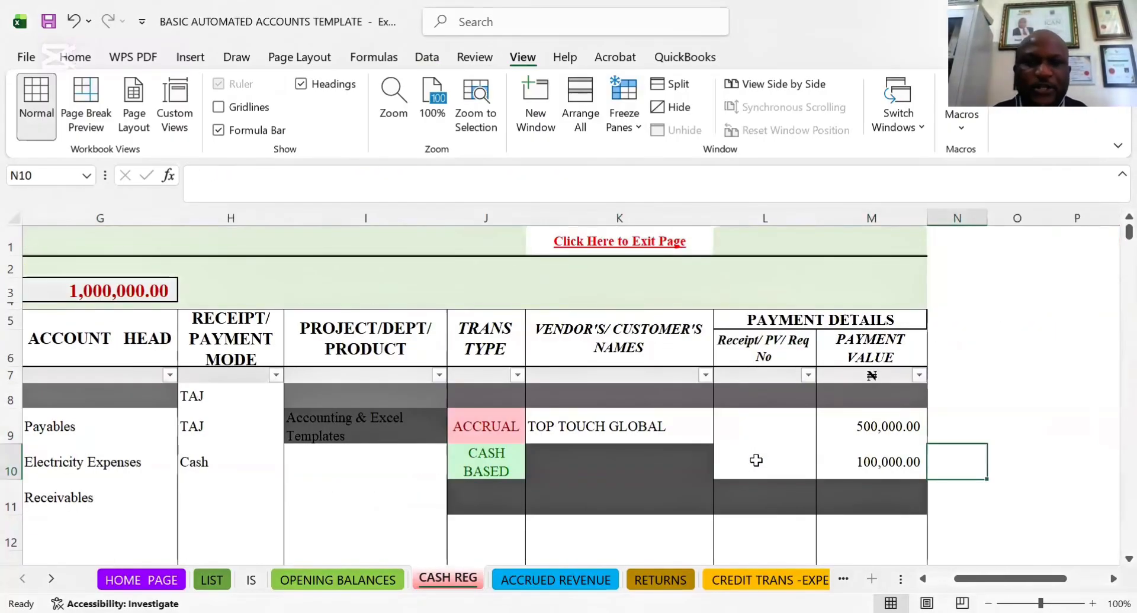
key(Left)
key(Left)
key(Left)
key(Left)
key(Left)
key(Left)
key(Left)
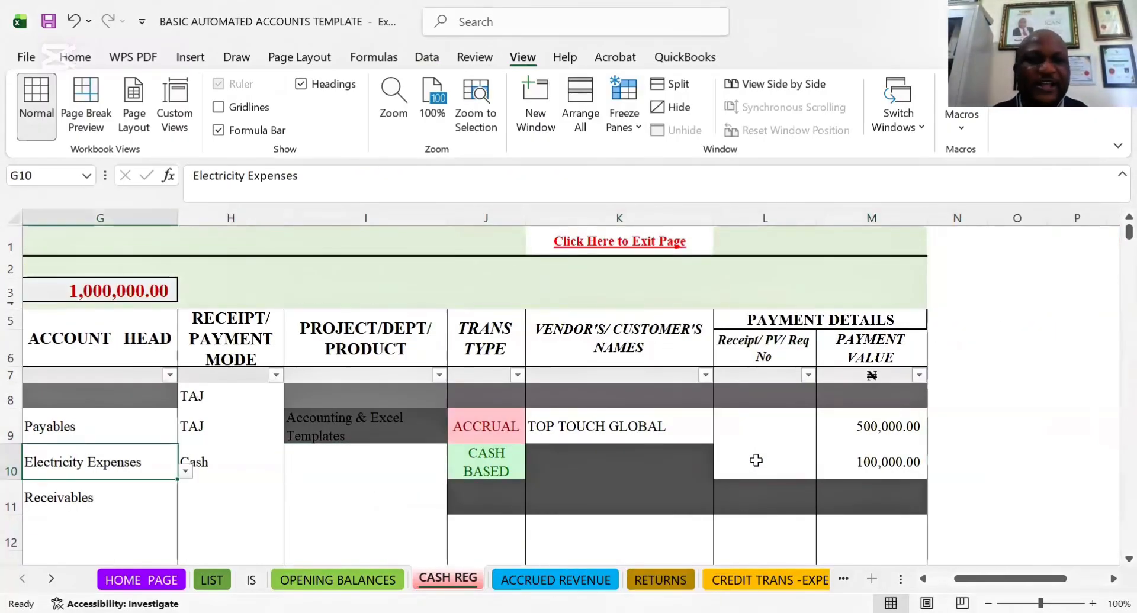
key(Left)
key(Left)
key(Left)
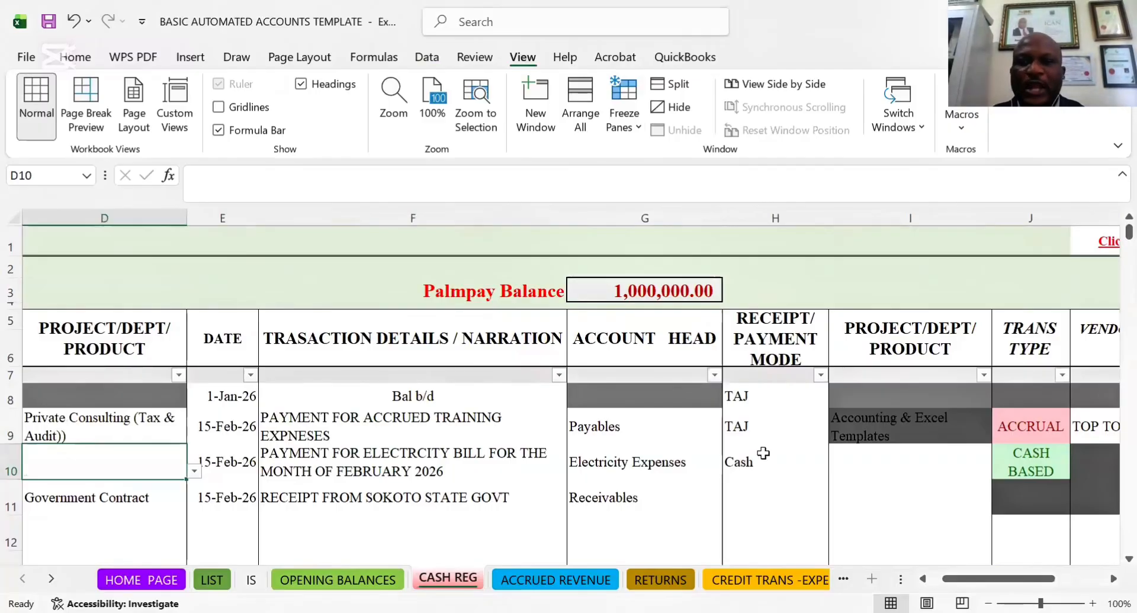
click(770, 403)
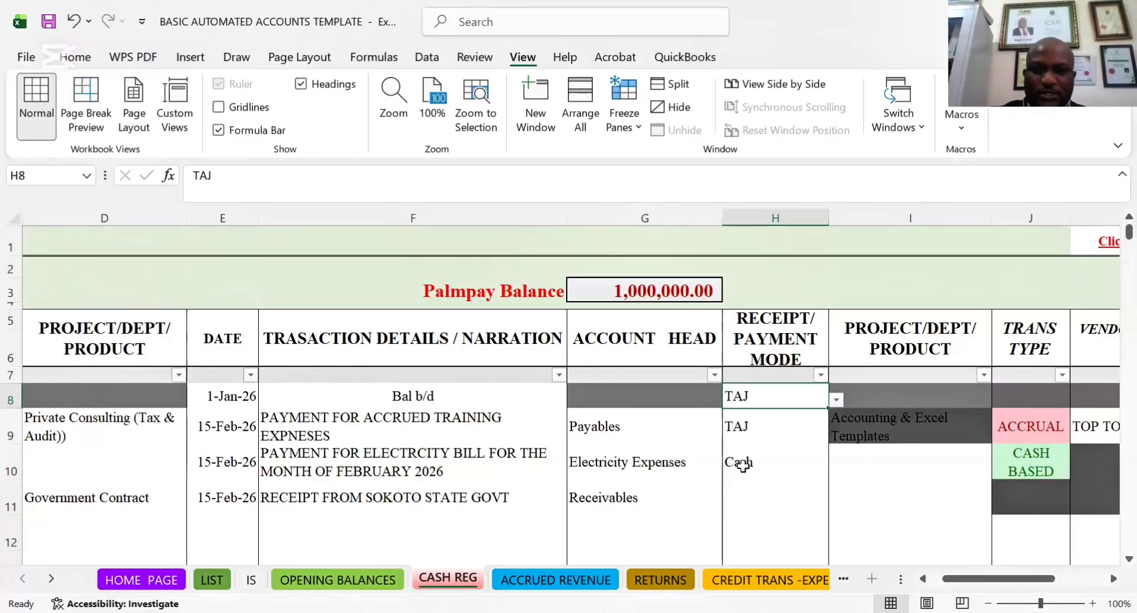
click(752, 431)
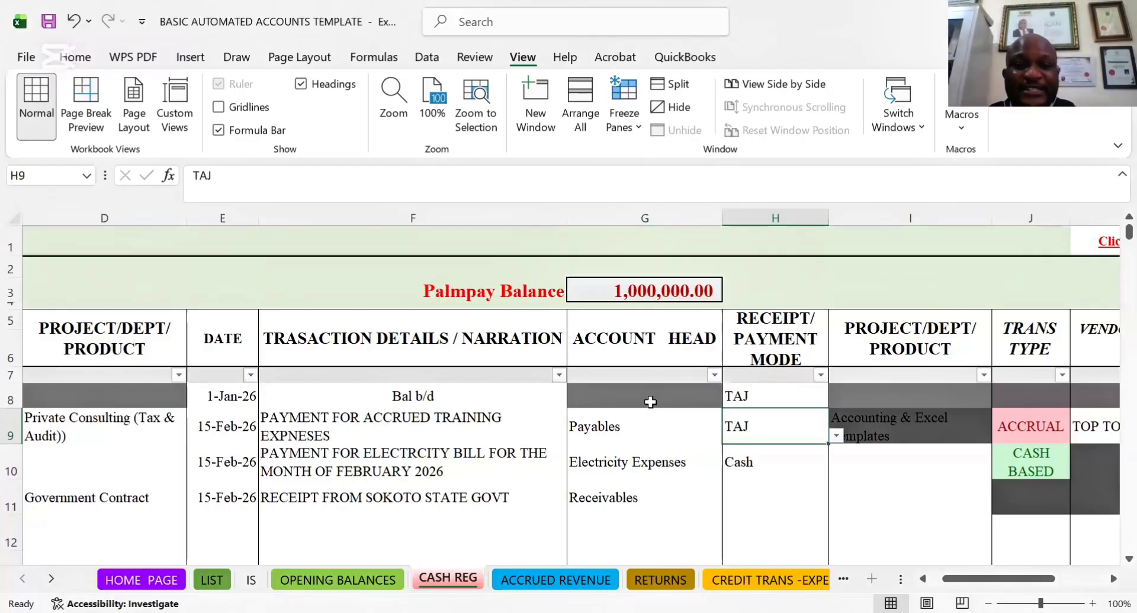
Clear the date, transaction details and account head cells in range E8:G11 of the CASH REG sheet
key(Left)
key(Left)
key(Left)
key(Left)
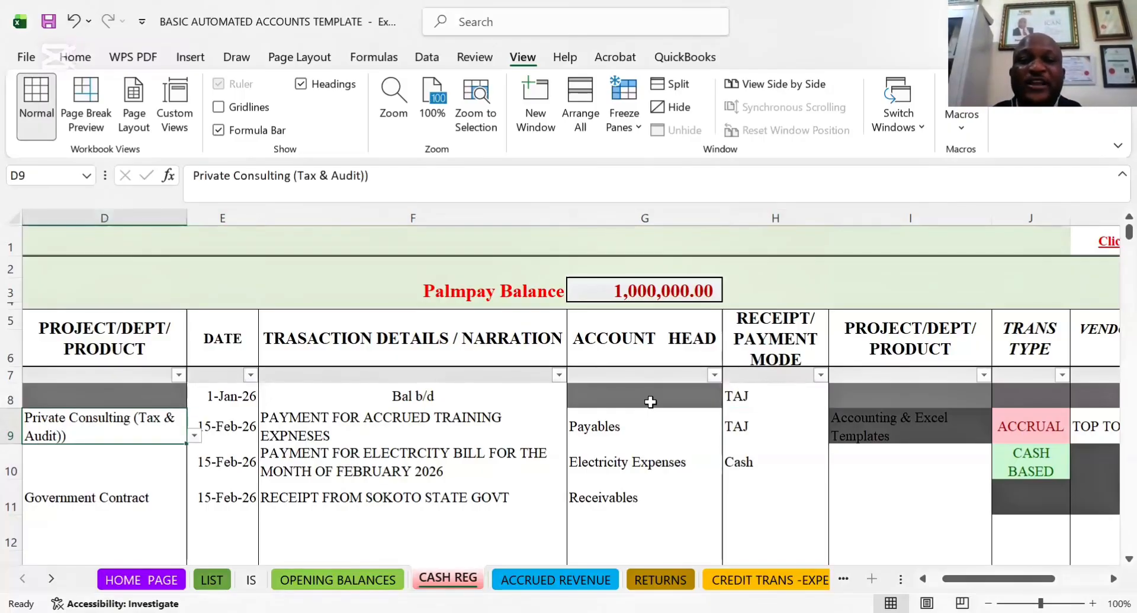
key(Left)
key(Left)
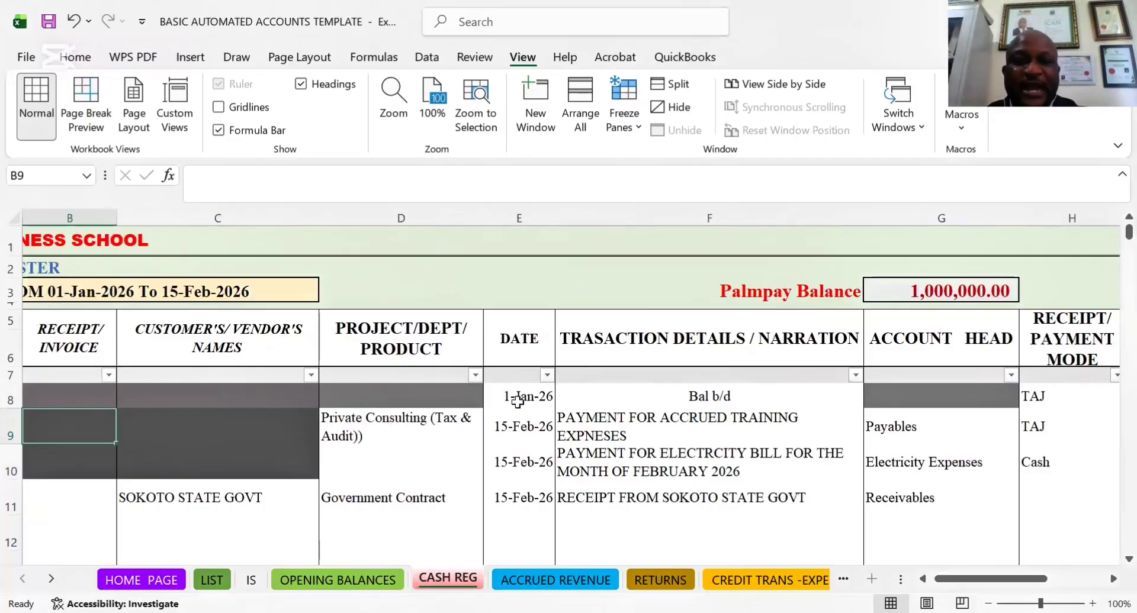
drag(517, 401, 908, 487)
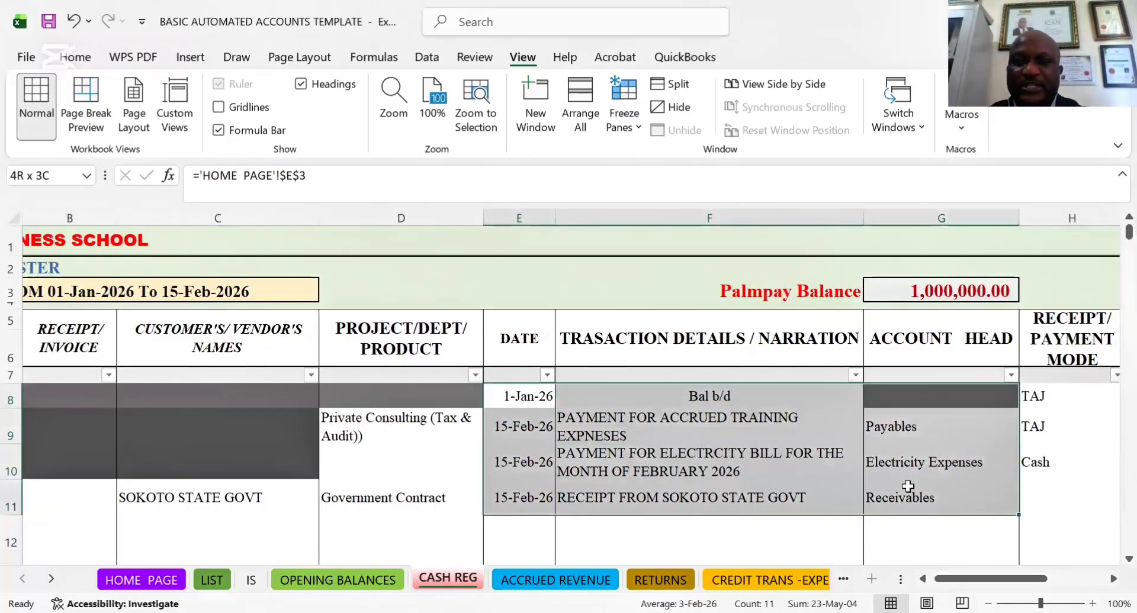
key(Delete)
Clear the Private Consulting (Tax & Audit)) and Government Contract entries in PROJECT/DEPT/PRODUCT cells D9 and D11
click(530, 441)
key(Left)
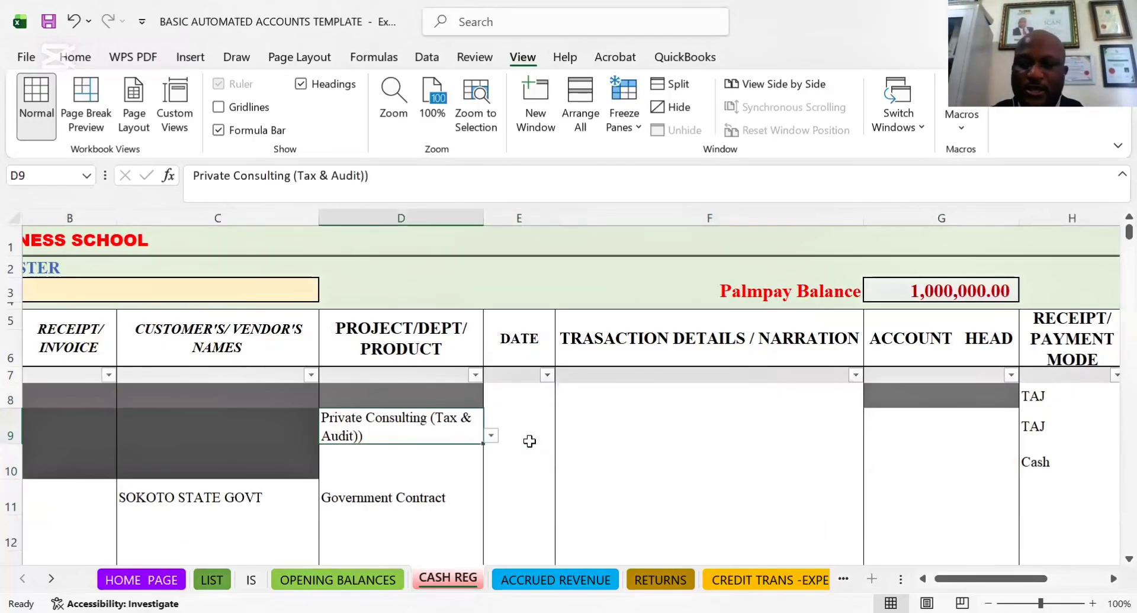
key(Delete)
click(407, 507)
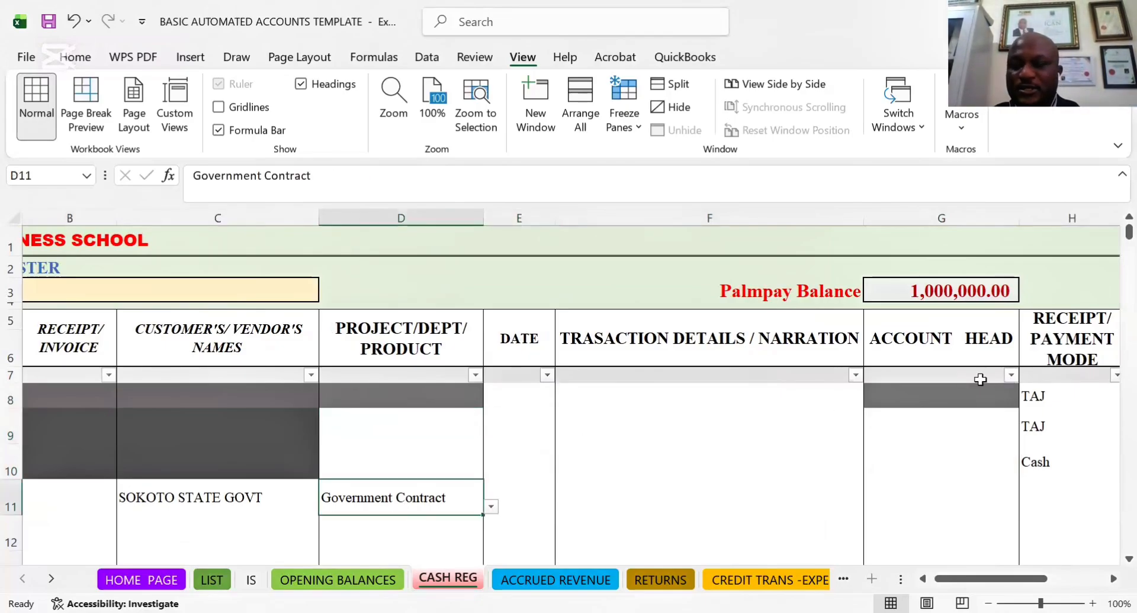
key(ctrl+Right)
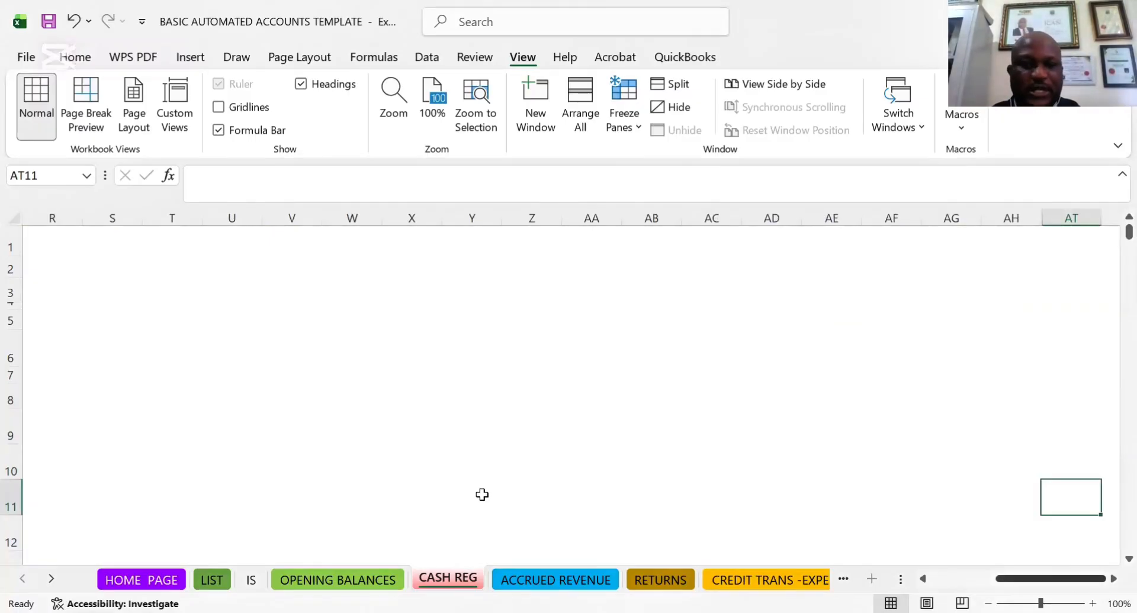
key(ctrl+Left)
key(Delete)
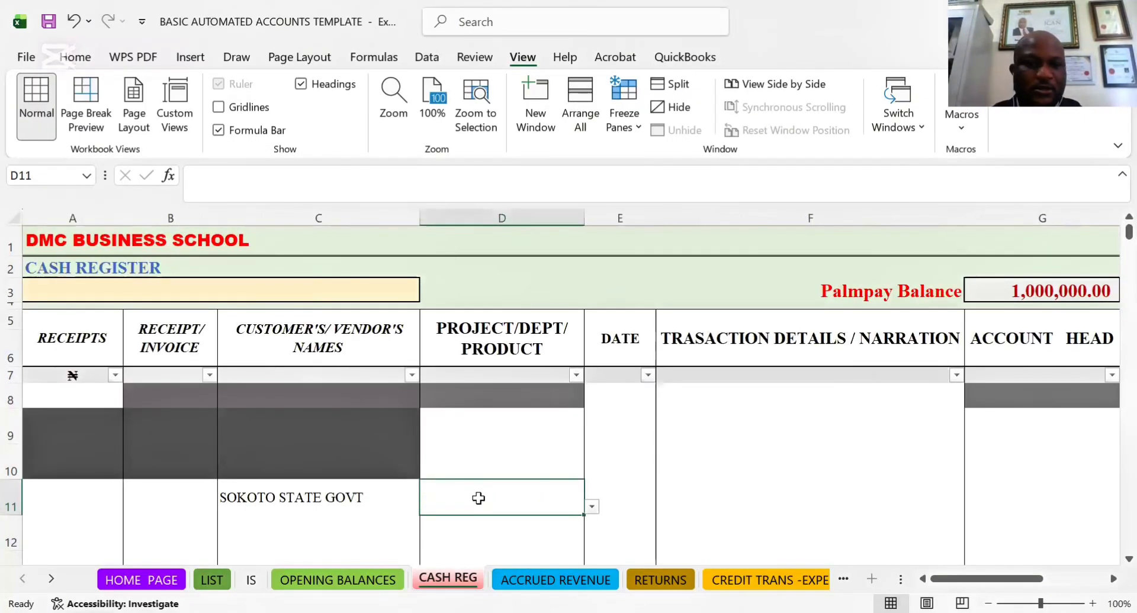
Clear the customer name SOKOTO STATE GOVT from cell C11 and select cell D10
click(281, 499)
key(Delete)
click(512, 443)
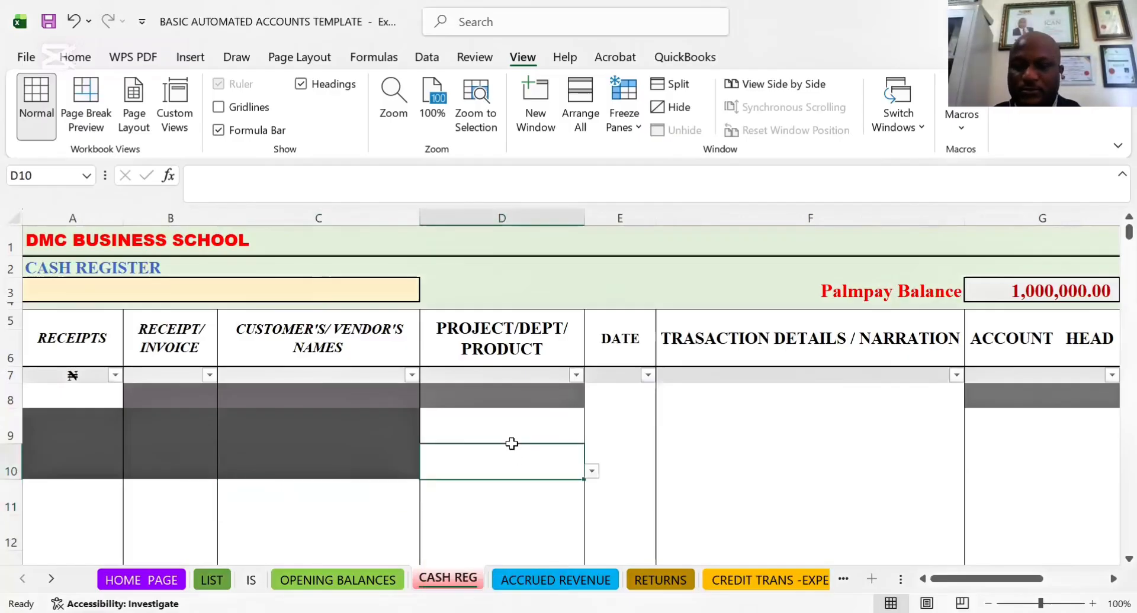
Clear the project, transaction type, vendor and payment value entries in range I9:M10 of the CASH REG sheet
key(Right)
key(Right)
key(Right)
key(Right)
key(Right)
key(Right)
key(Right)
key(Right)
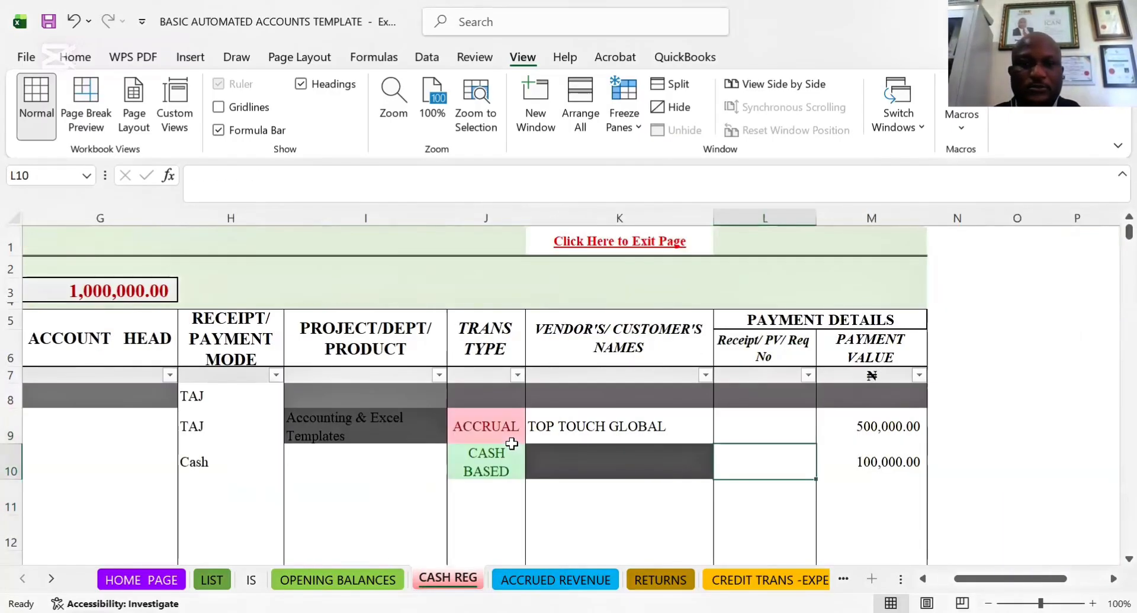
click(325, 415)
shift+click(830, 459)
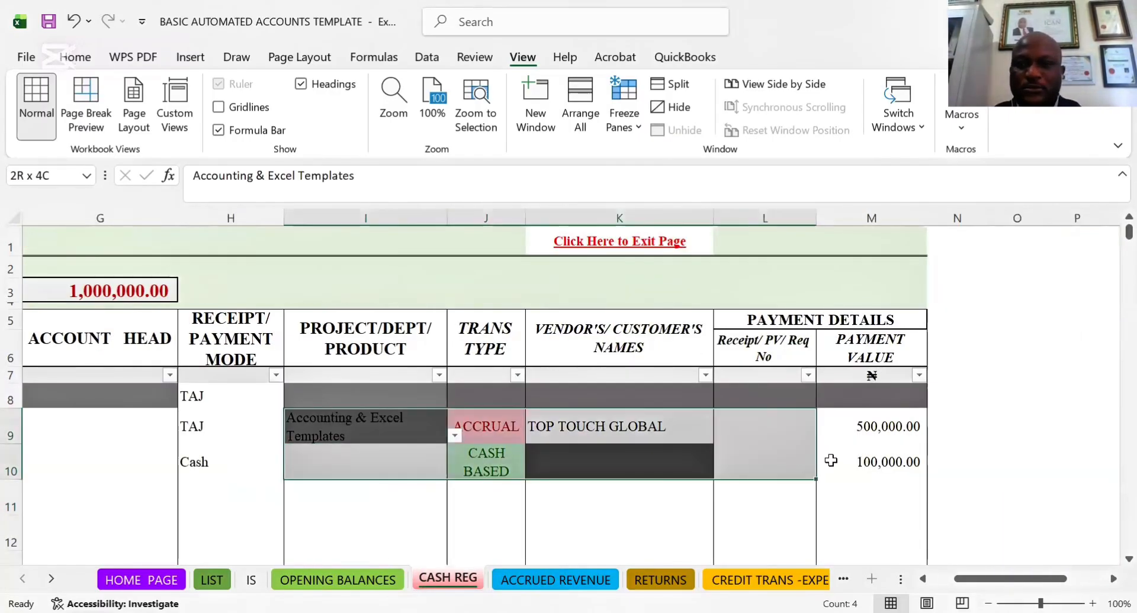
key(Delete)
click(388, 462)
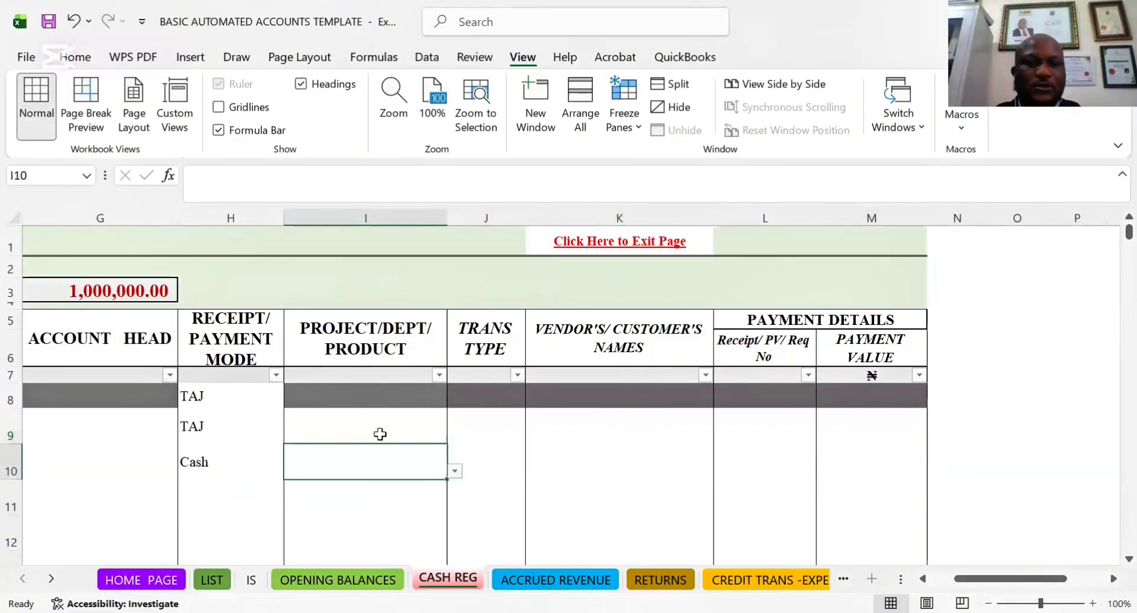
Check row 9 of the CASH REG sheet from RECEIPT/INVOICE through PAYMENT VALUE for leftover sample entries
click(378, 426)
key(Left)
key(Left)
key(Left)
key(Left)
key(Left)
key(Left)
key(Left)
key(Left)
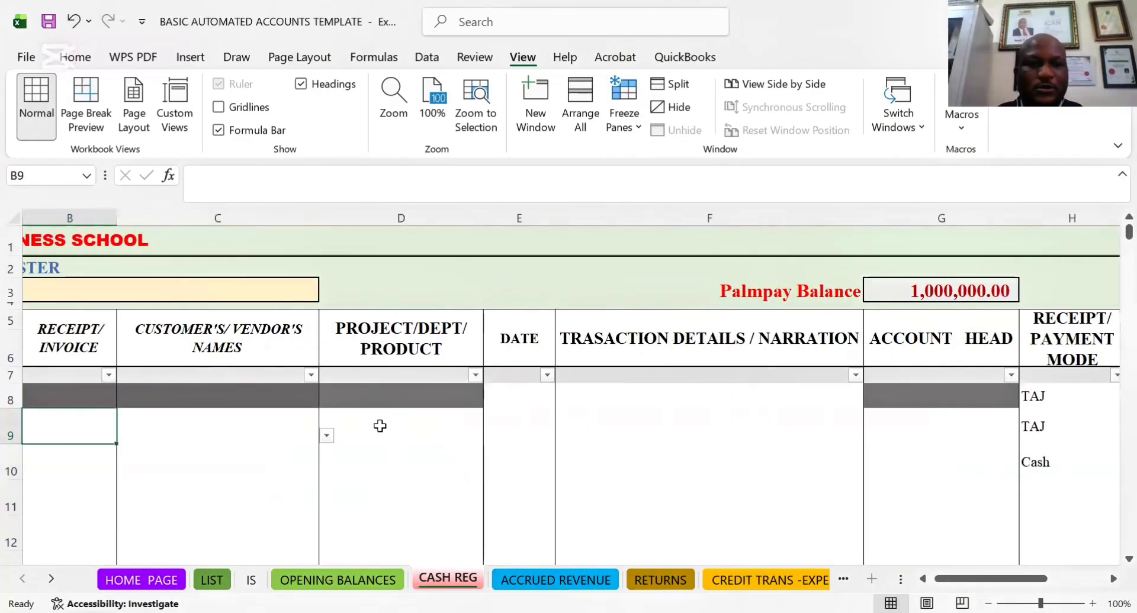
key(Right)
key(Right)
key(Right)
key(Right)
key(Right)
key(Right)
key(Right)
key(Right)
key(Right)
key(Right)
key(Right)
key(Right)
key(Right)
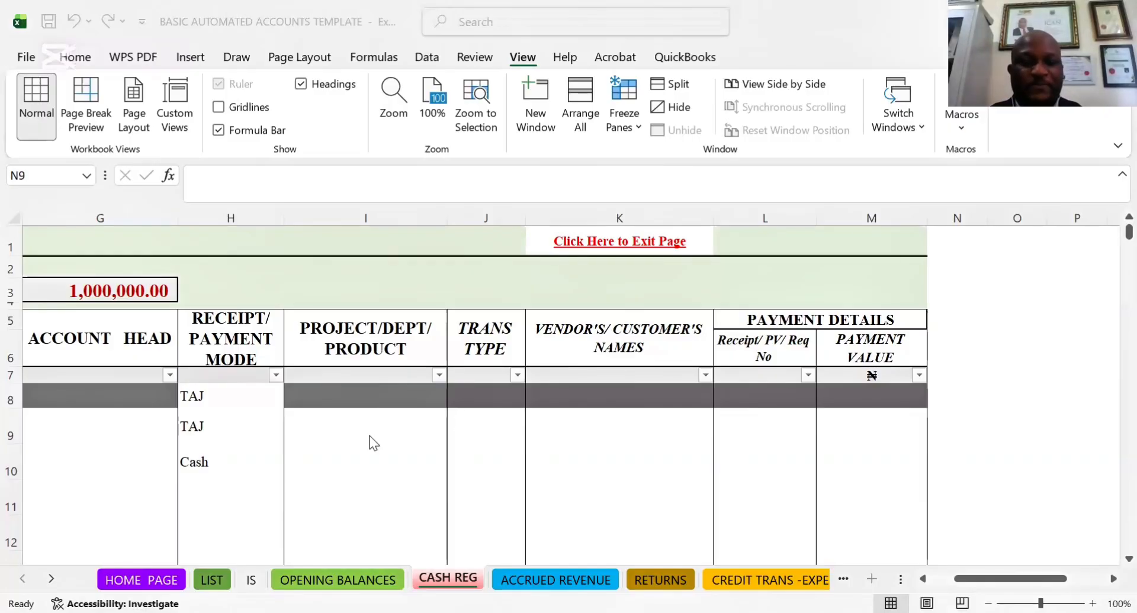
Review the selectable cash and bank options for RECEIPT/PAYMENT MODE cell H8 without changing it
click(198, 394)
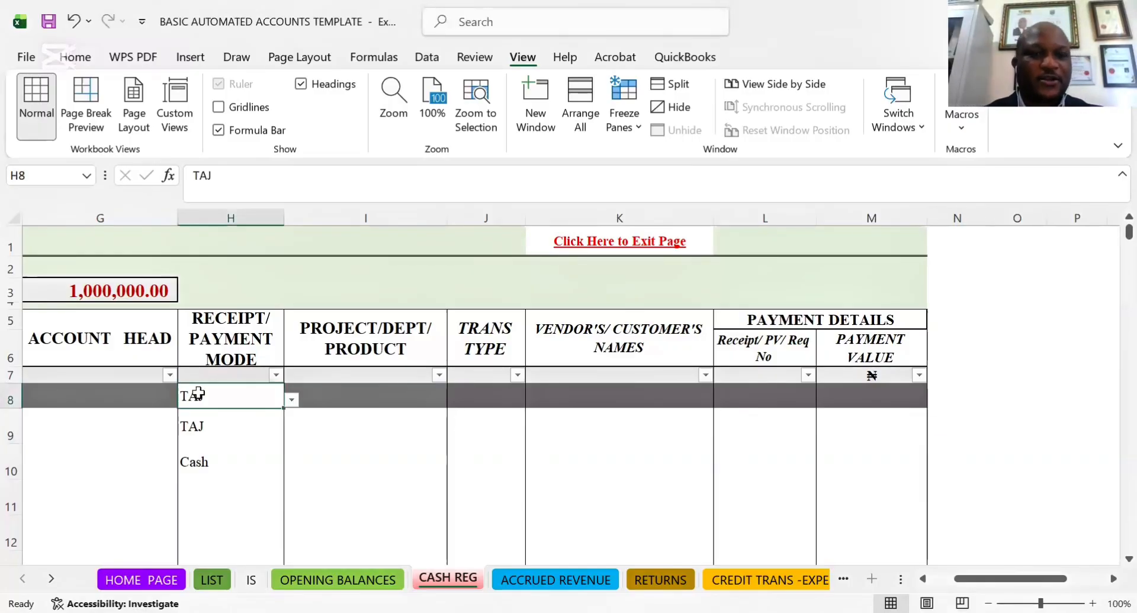
click(292, 401)
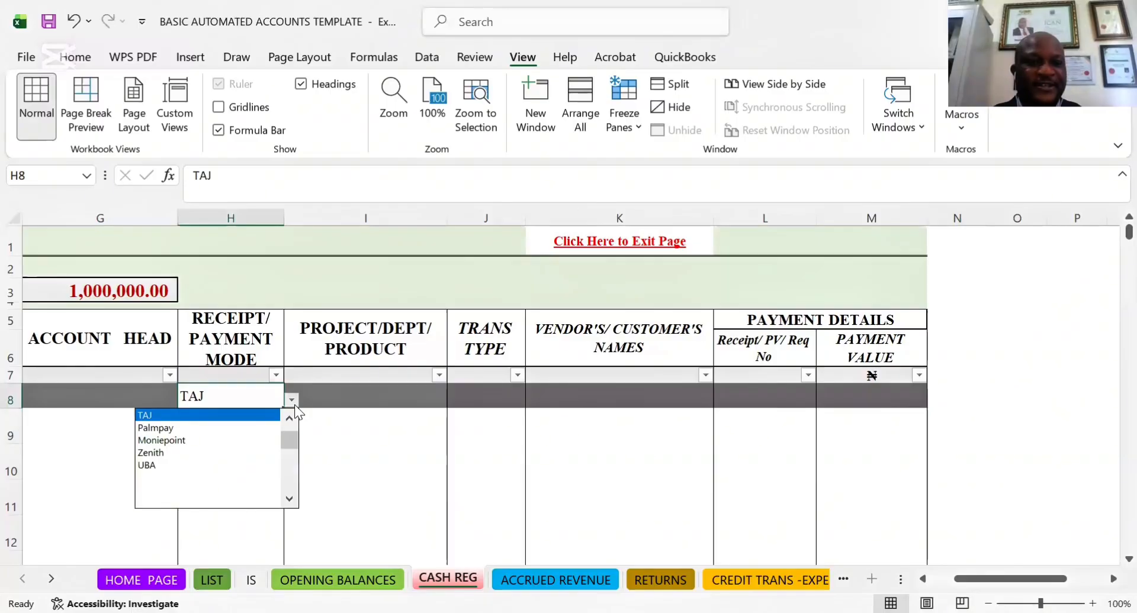
click(290, 418)
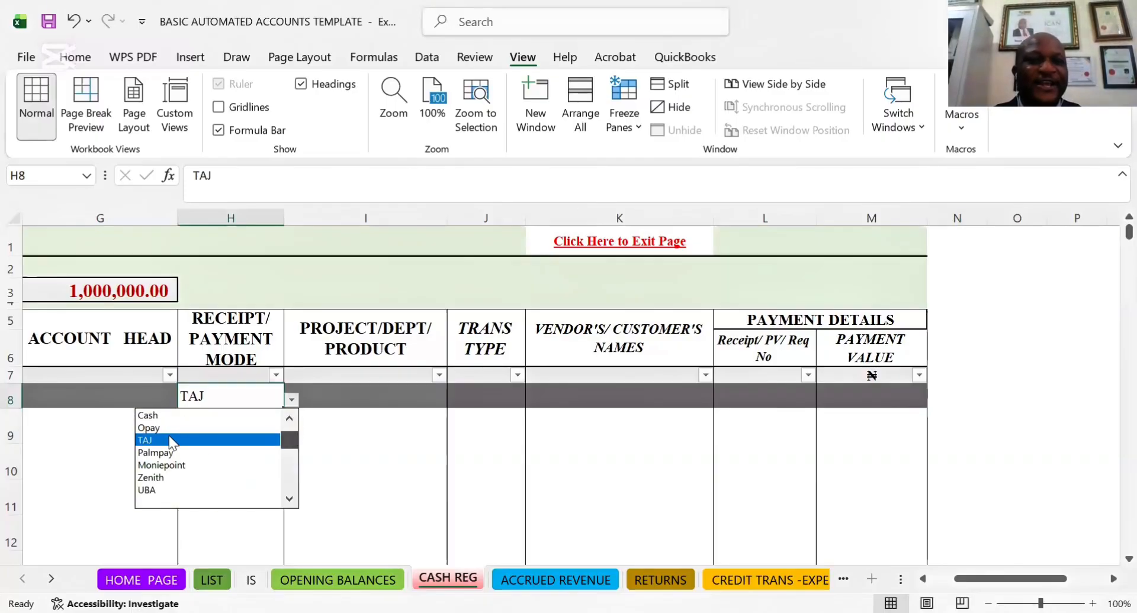
key(Down)
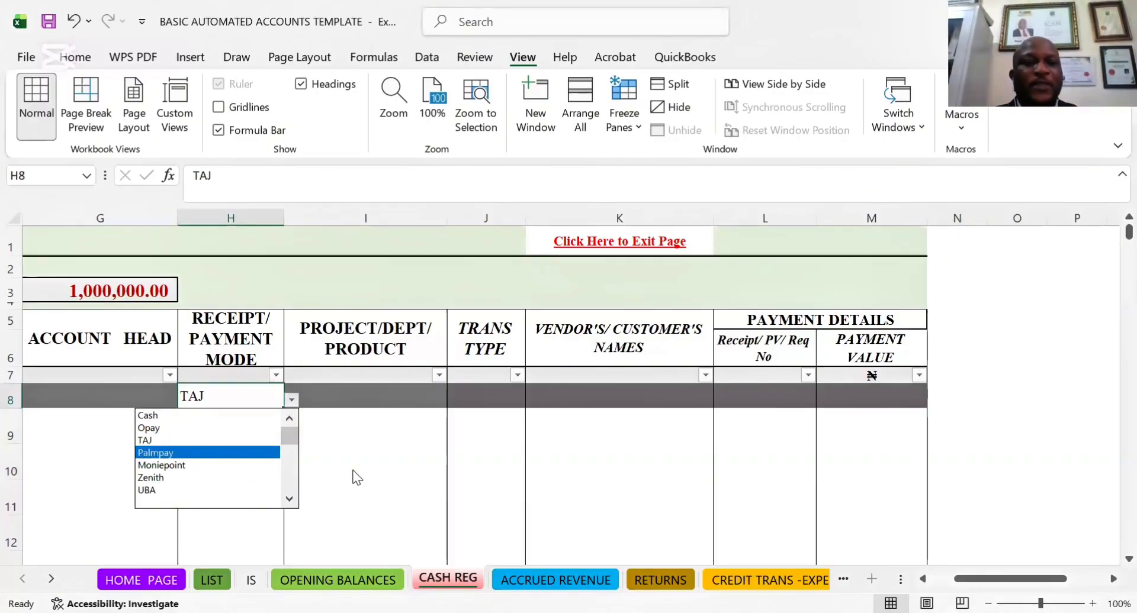
key(Escape)
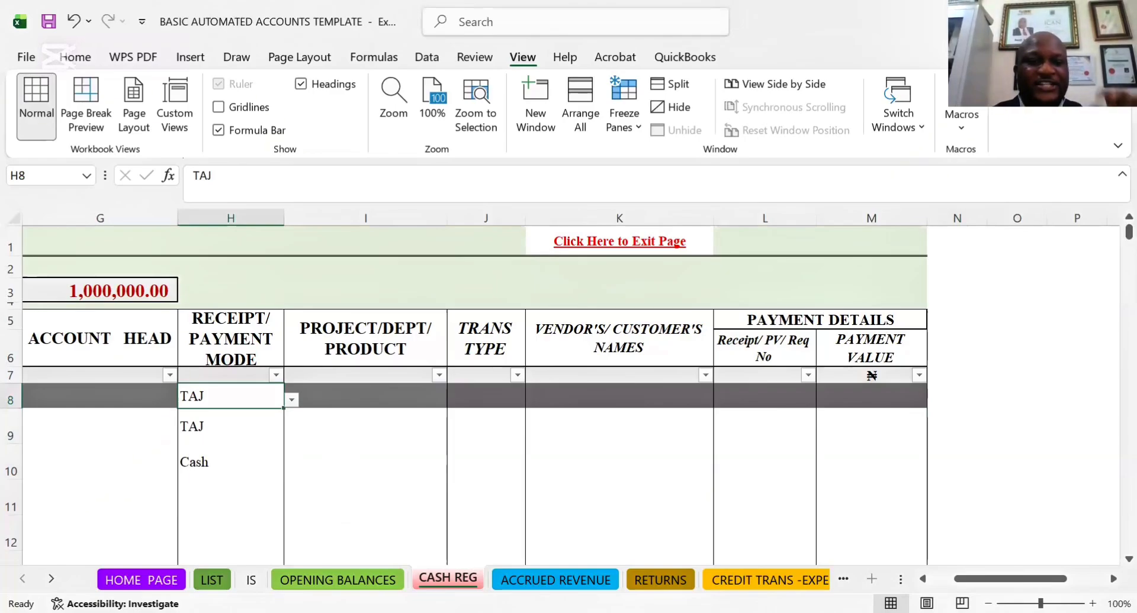
Examine the CASH REG column headings from RECEIPTS across to PAYMENT DETAILS
click(371, 431)
key(Left)
key(Left)
key(Left)
key(Left)
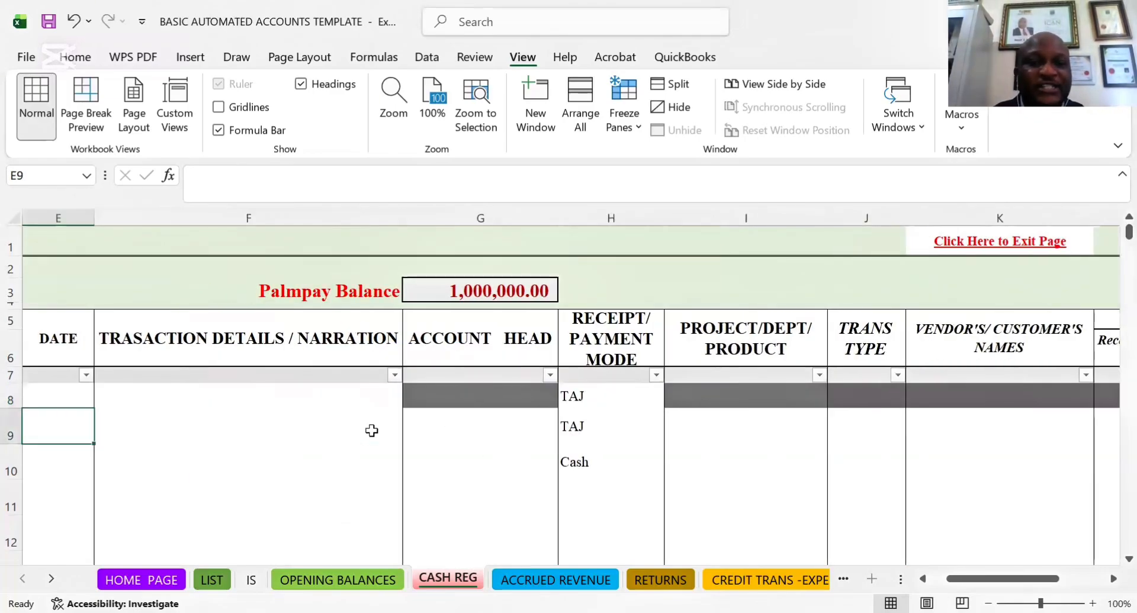
key(Left)
key(Left)
key(Left)
key(Left)
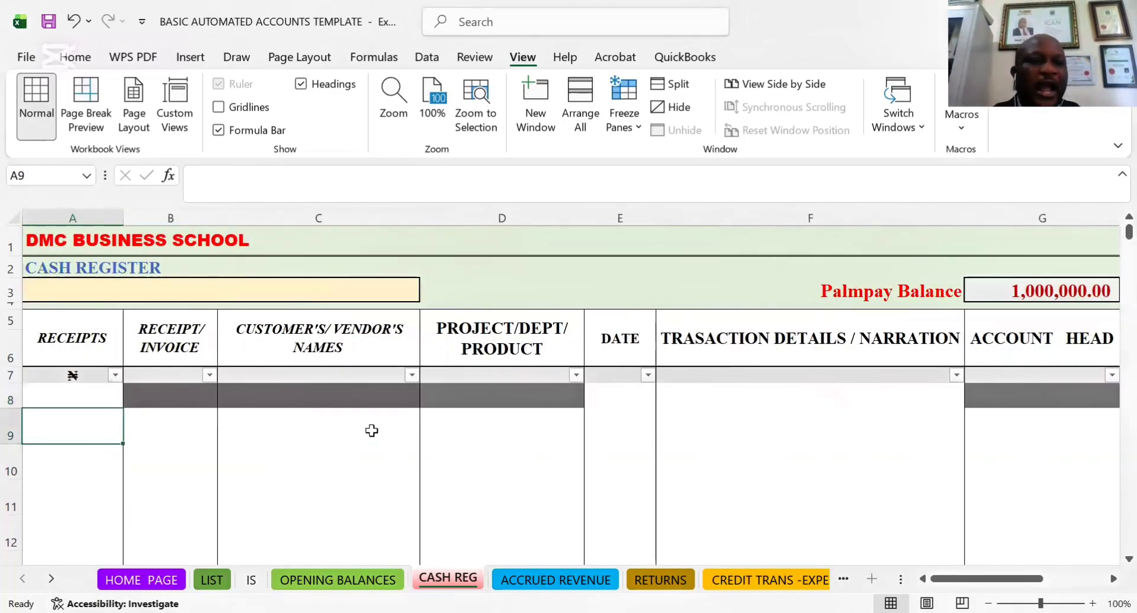
key(Up)
key(Up)
key(Up)
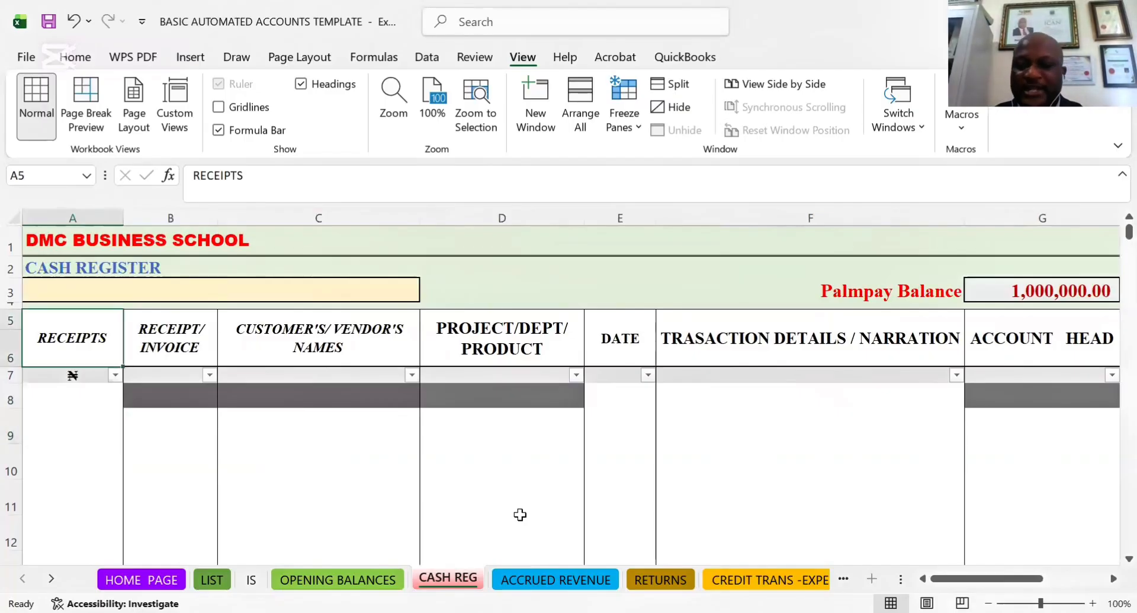
key(Right)
key(Right)
key(Right)
key(Right)
key(Right)
key(Right)
key(Right)
key(Right)
key(Right)
key(Right)
key(Right)
key(Right)
key(Right)
key(Right)
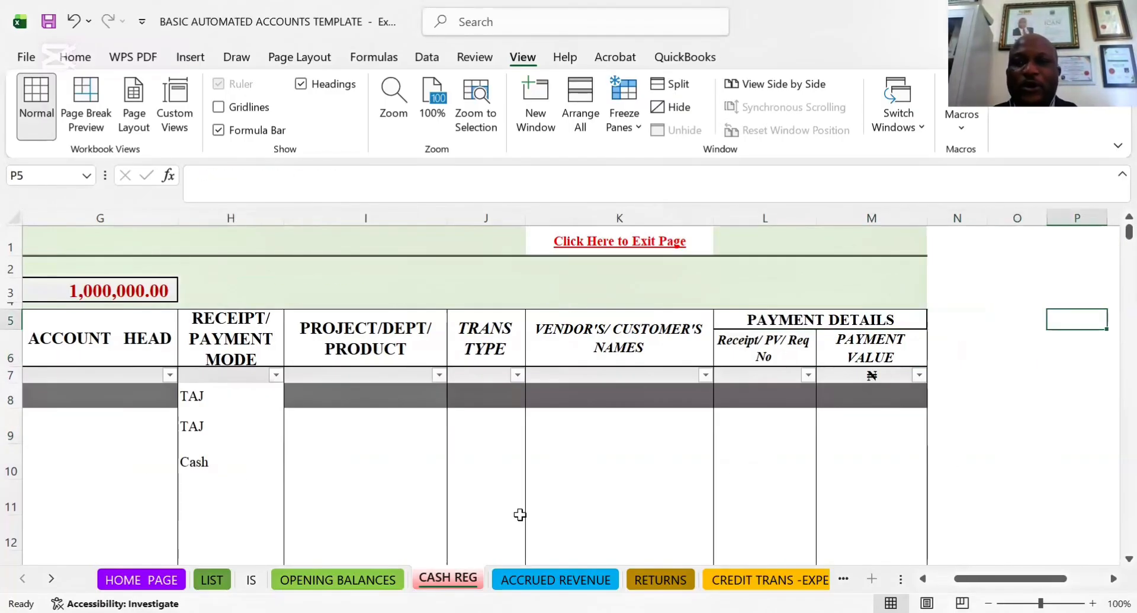
click(809, 318)
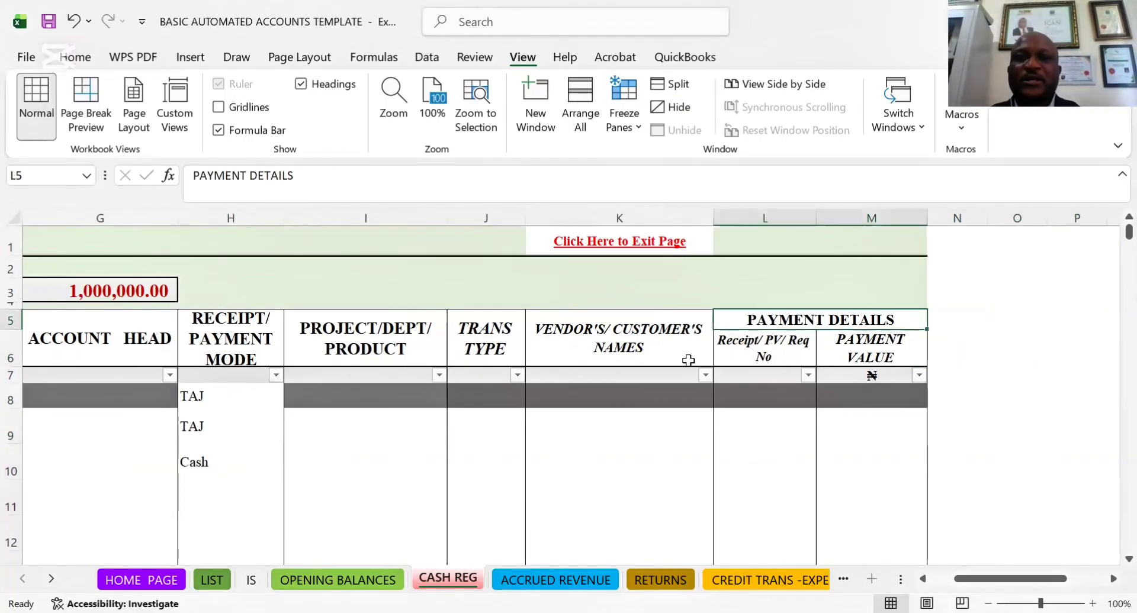
Switch the account balance selector in cell F3 to Cash Balance to view that account's balance
click(557, 438)
key(Left)
key(Left)
key(Left)
key(Left)
key(Left)
key(Left)
key(Left)
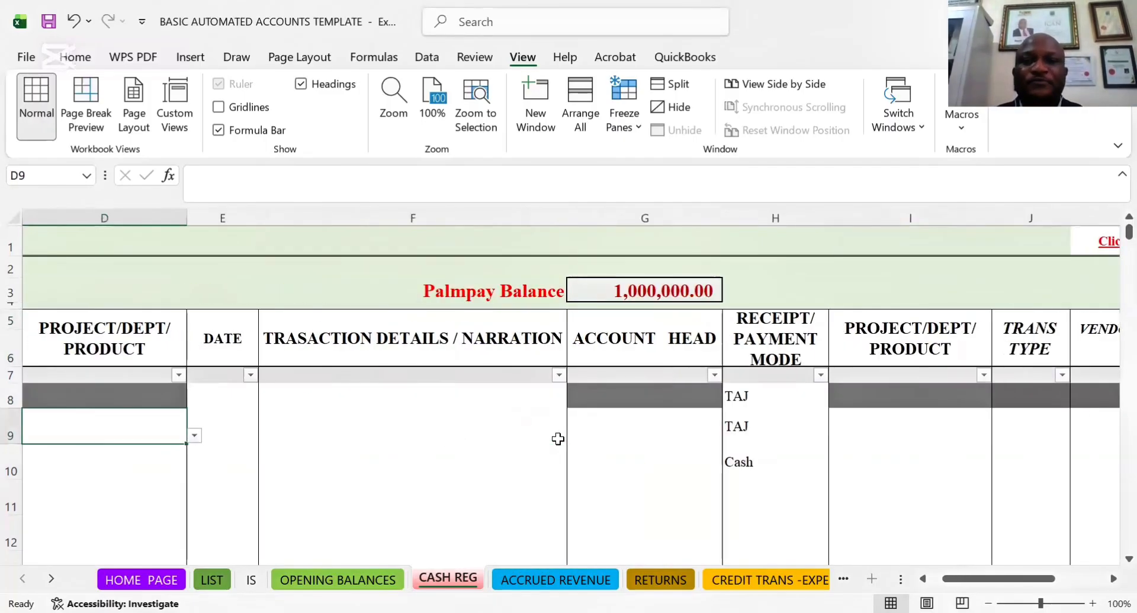
click(646, 293)
click(546, 289)
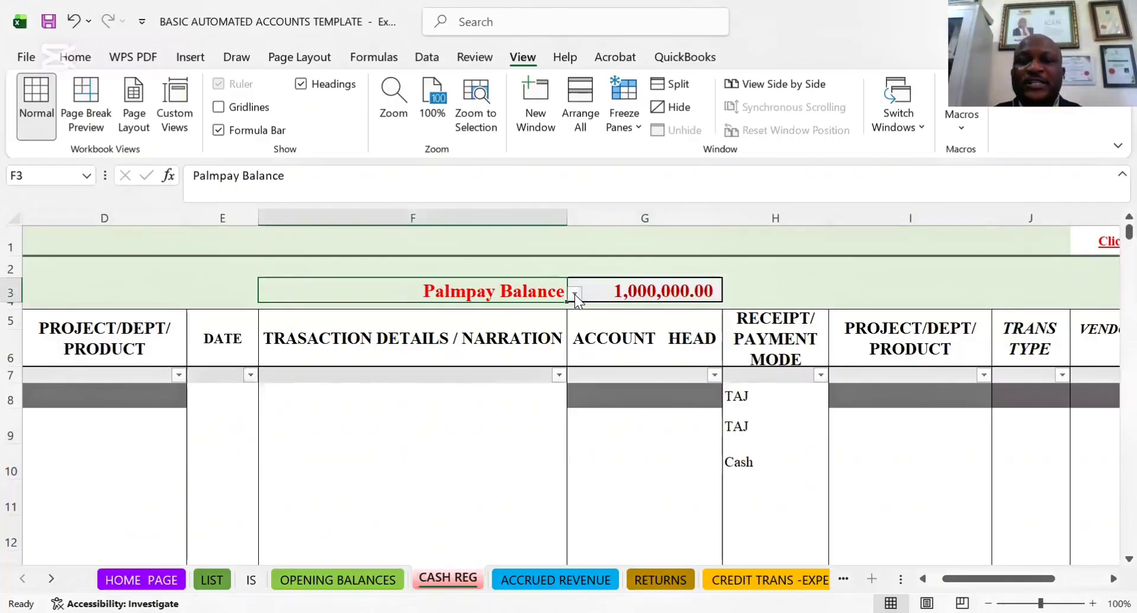
click(574, 293)
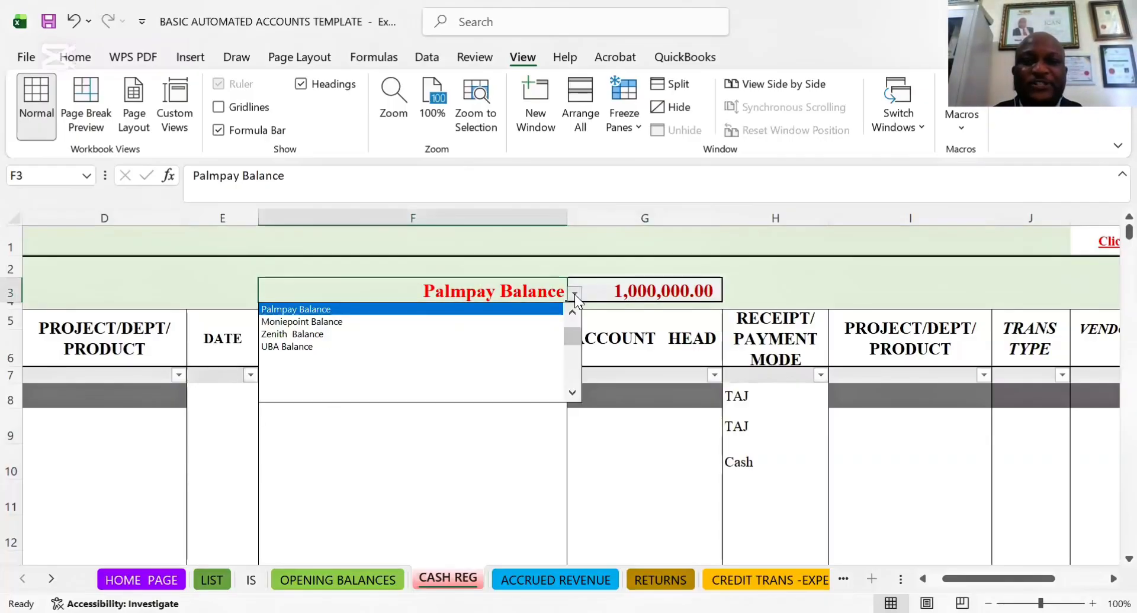
scroll(577, 339, up, 1)
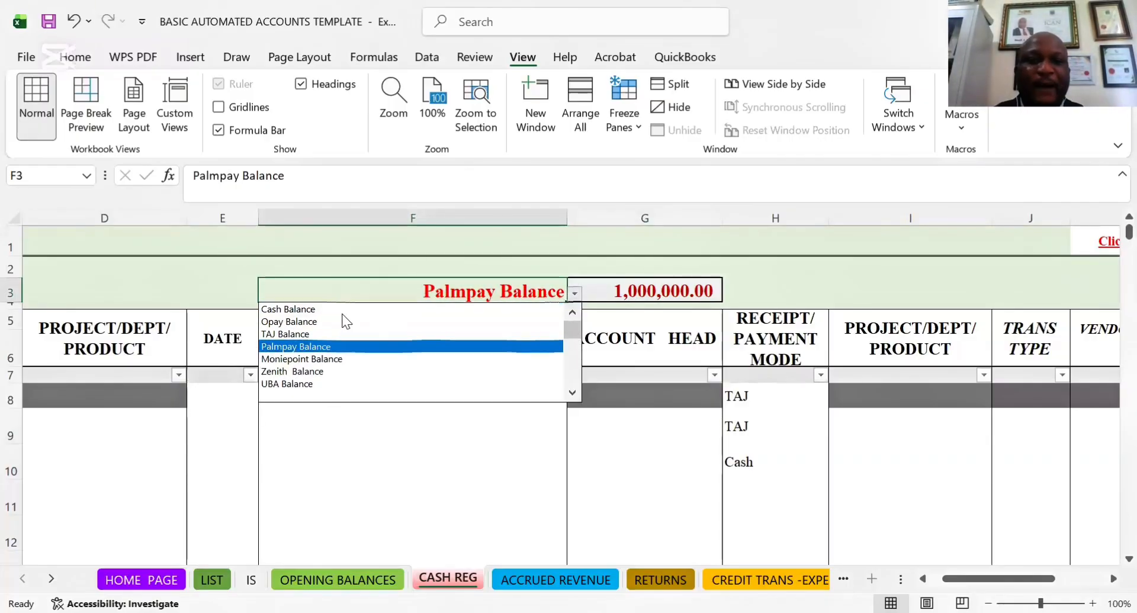
click(295, 310)
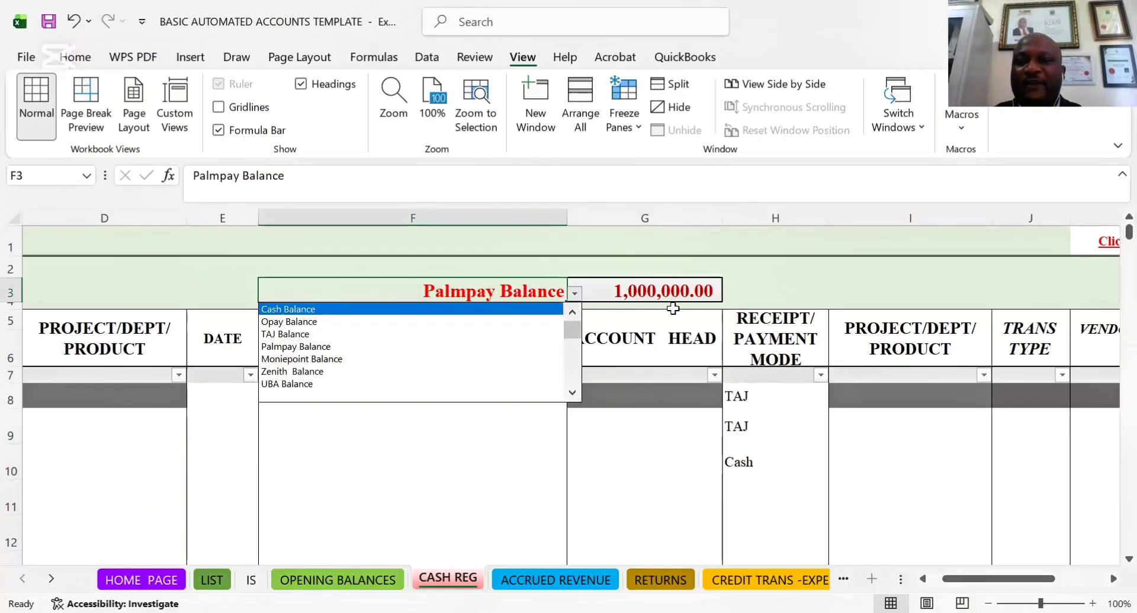
View the TAJ Balance and the Zenith Balance through the selector in cell F3
click(574, 294)
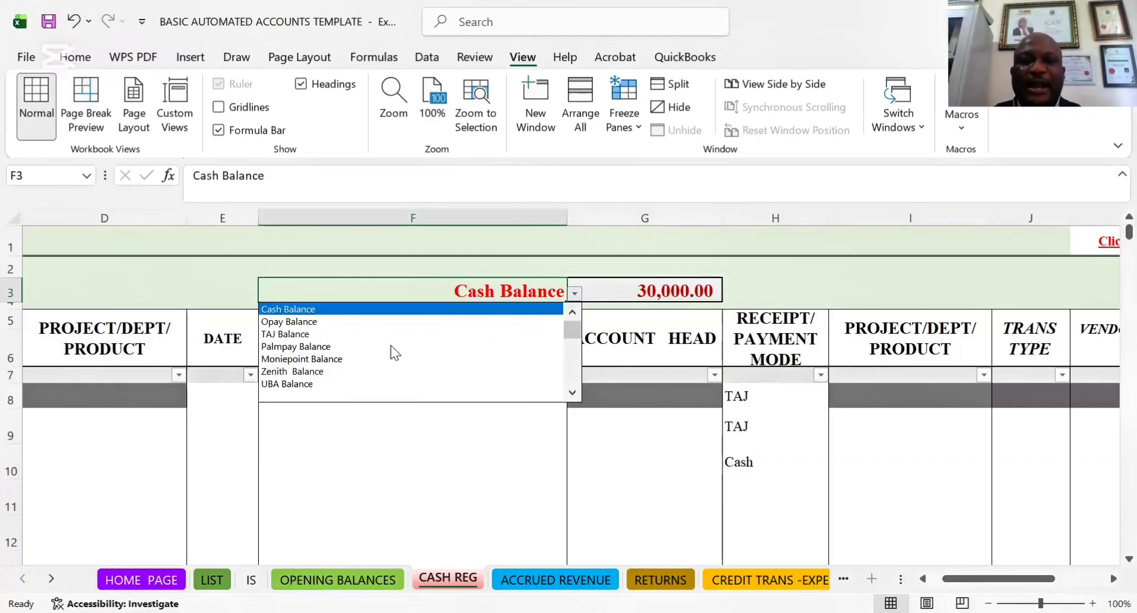
click(285, 336)
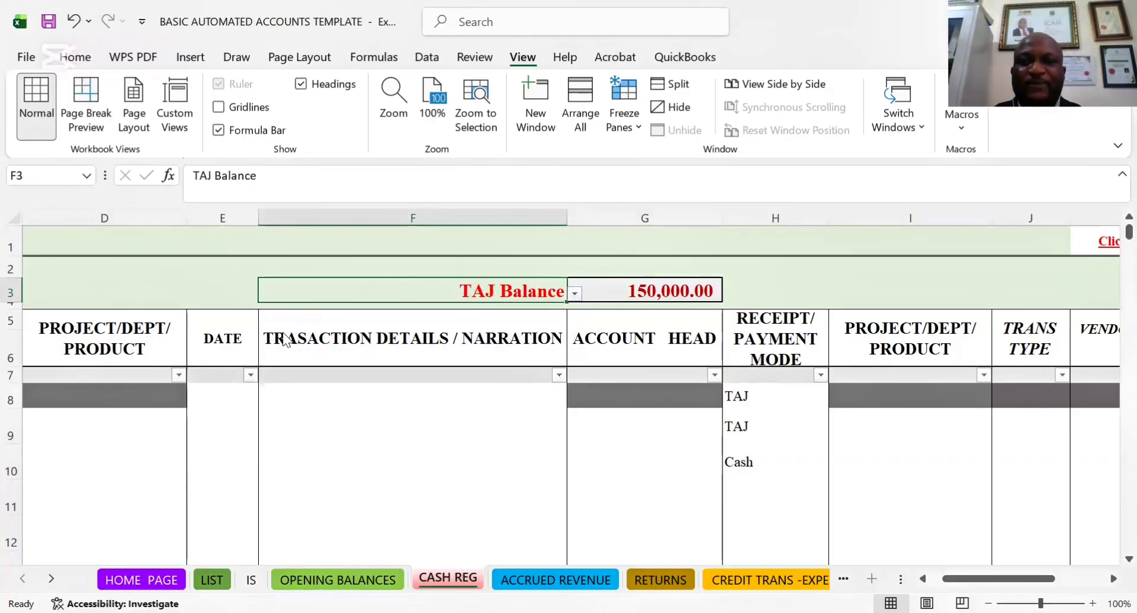
click(575, 294)
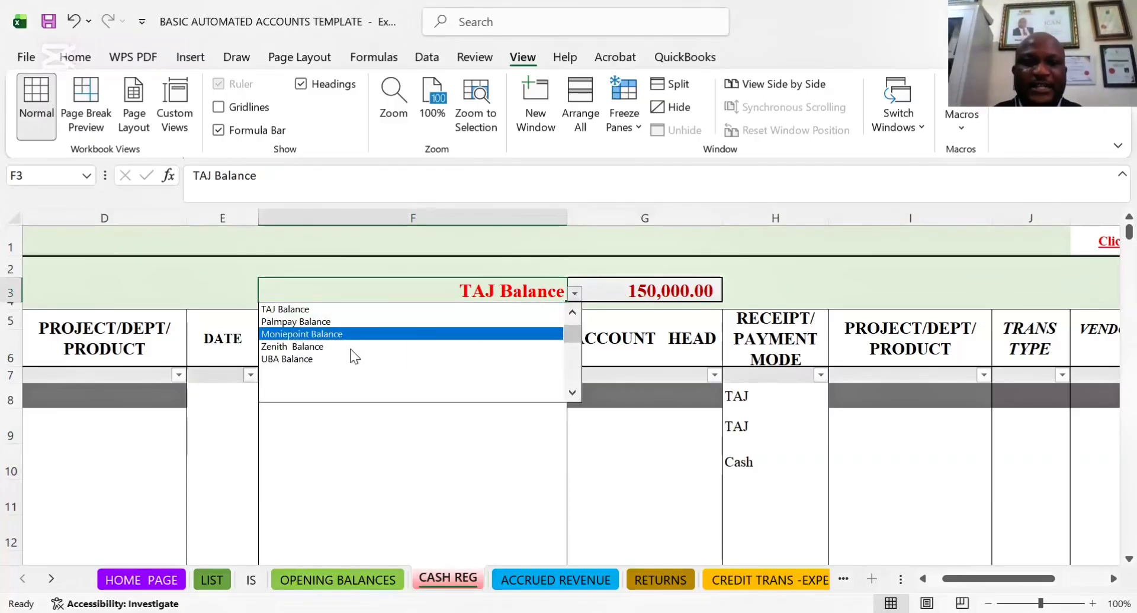
click(312, 347)
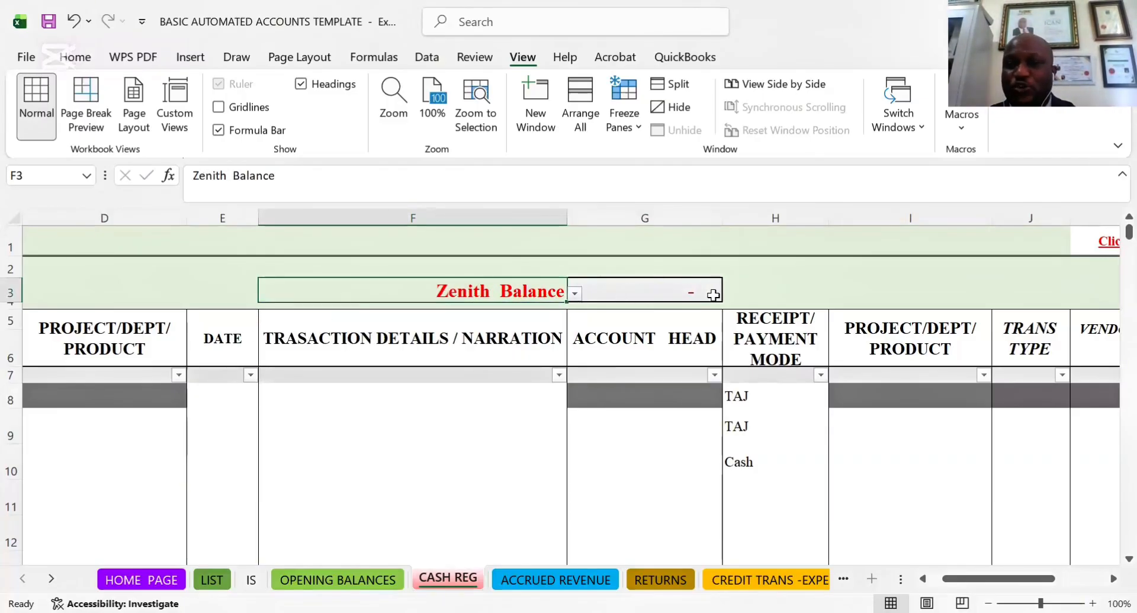
View the UBA Balance in cell F3 and set the selector back to Palmpay Balance
click(575, 294)
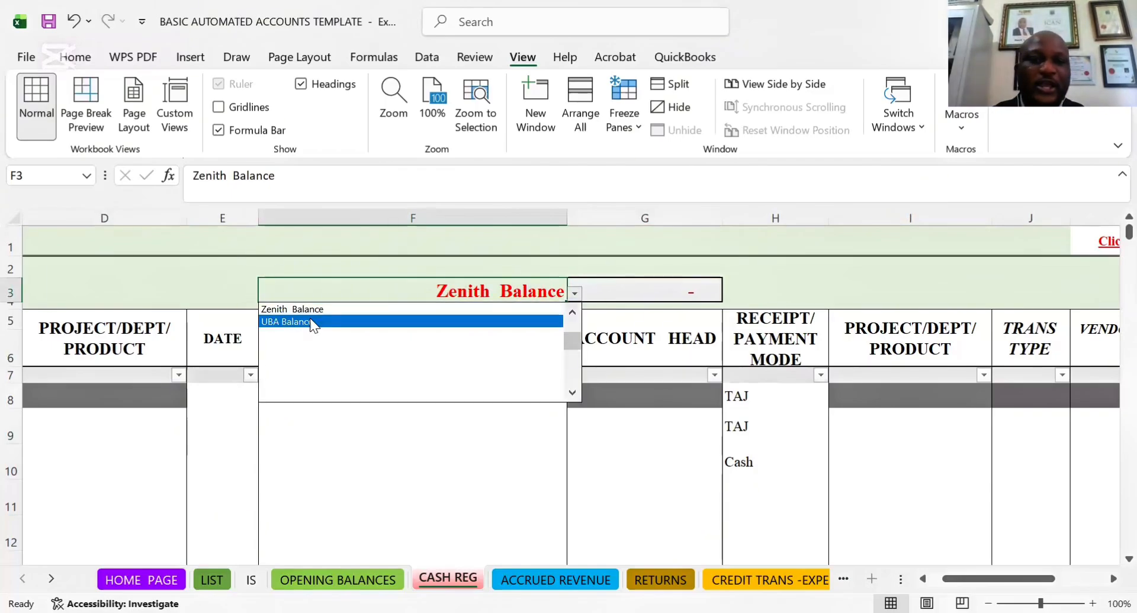
click(303, 322)
click(574, 295)
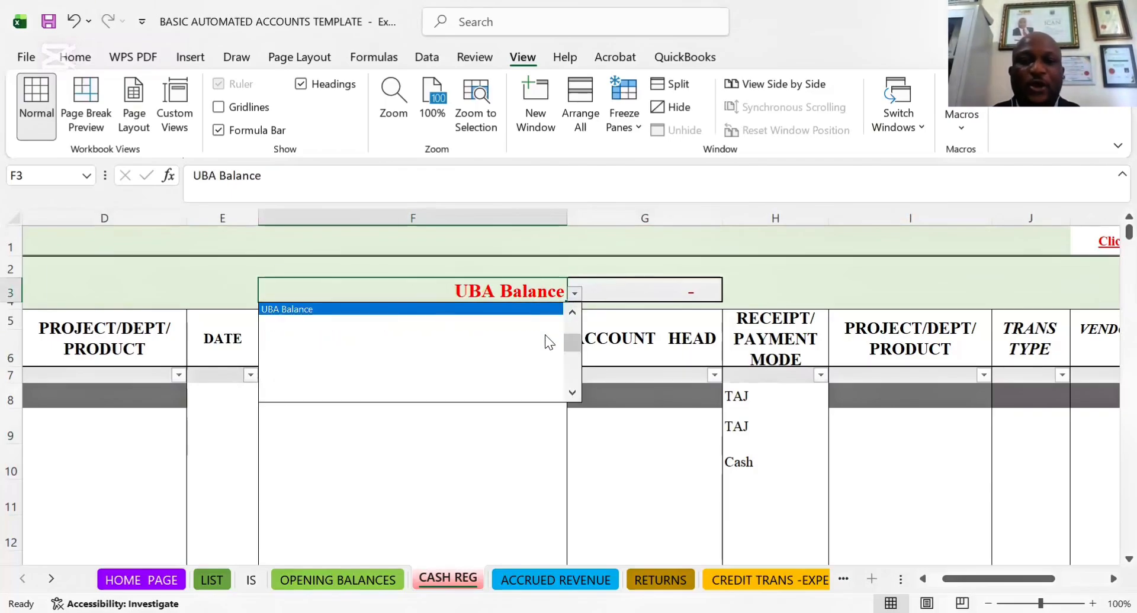
scroll(573, 346, up, 2)
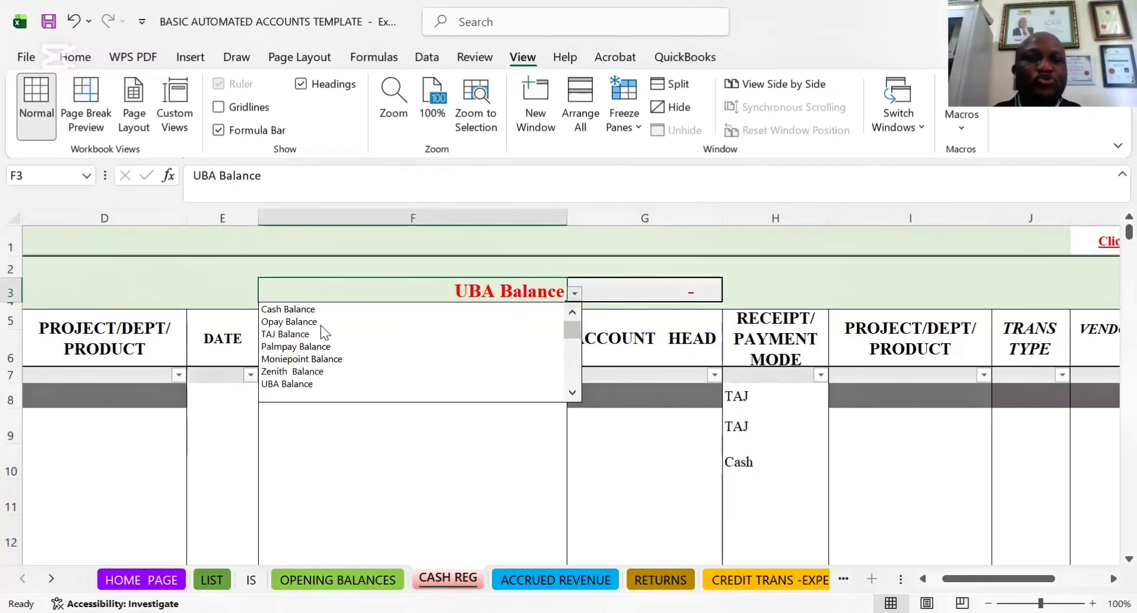
click(290, 346)
click(290, 418)
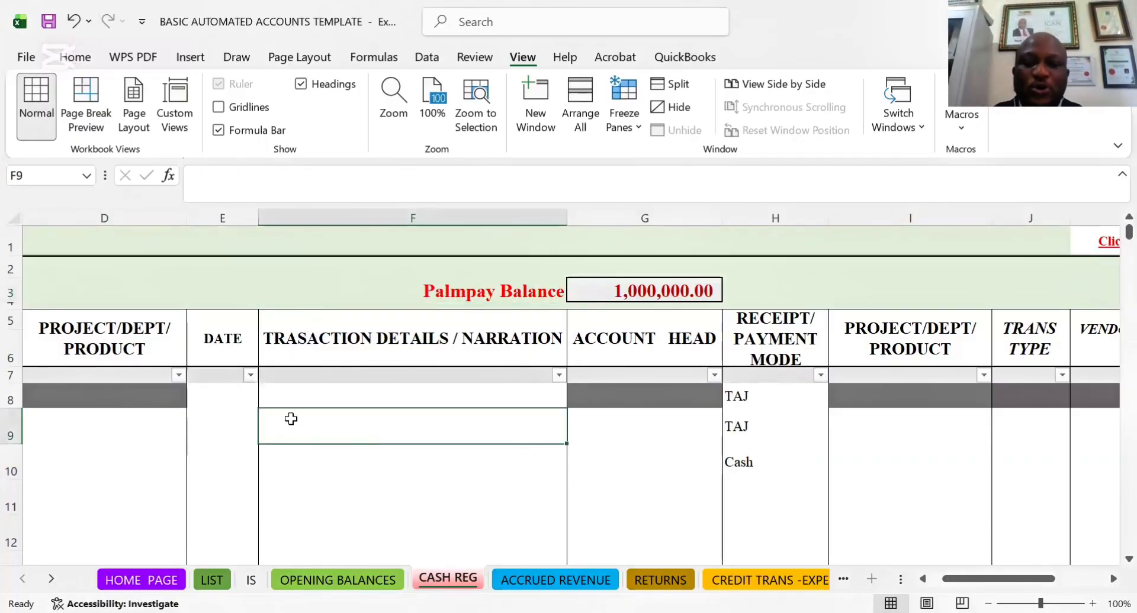
Clear the TAJ entry from RECEIPT/PAYMENT MODE cell H8
key(Left)
key(Home)
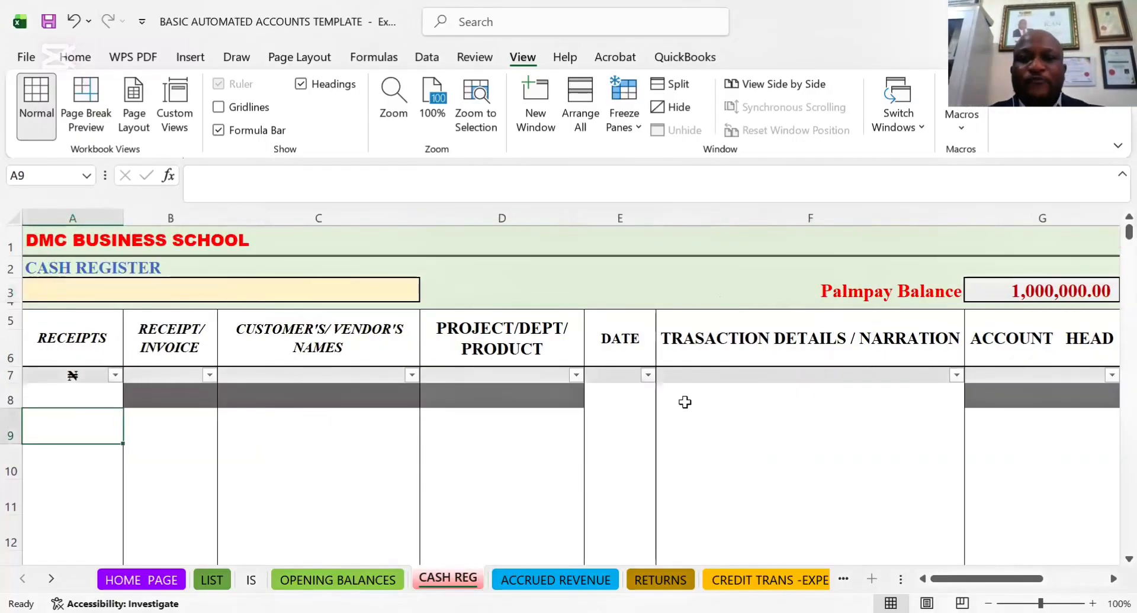
click(782, 405)
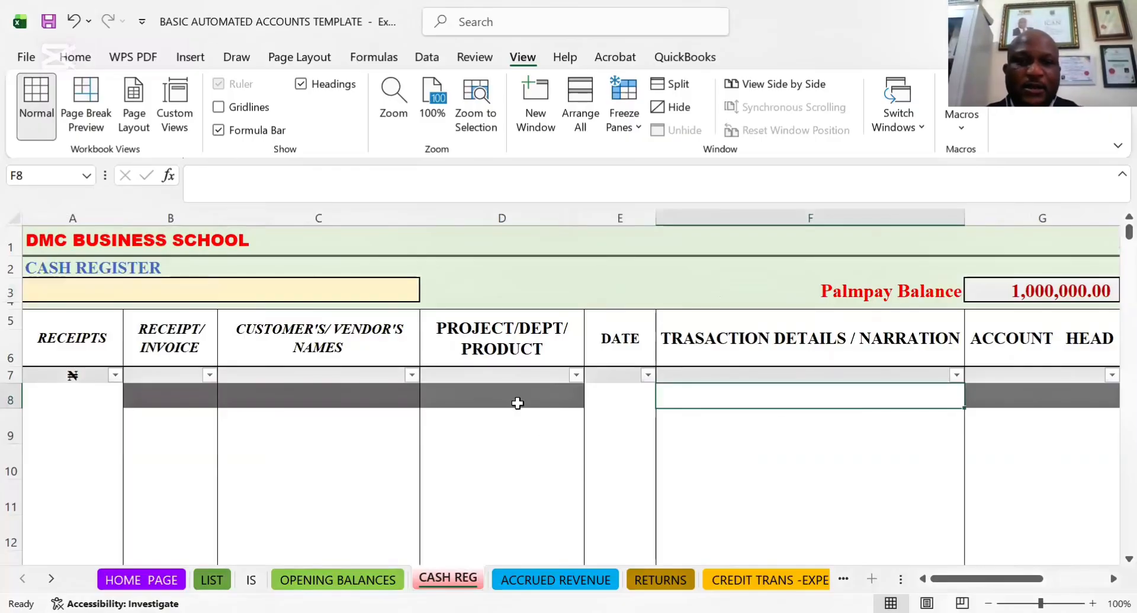
key(Right)
key(Right)
key(Right)
key(Right)
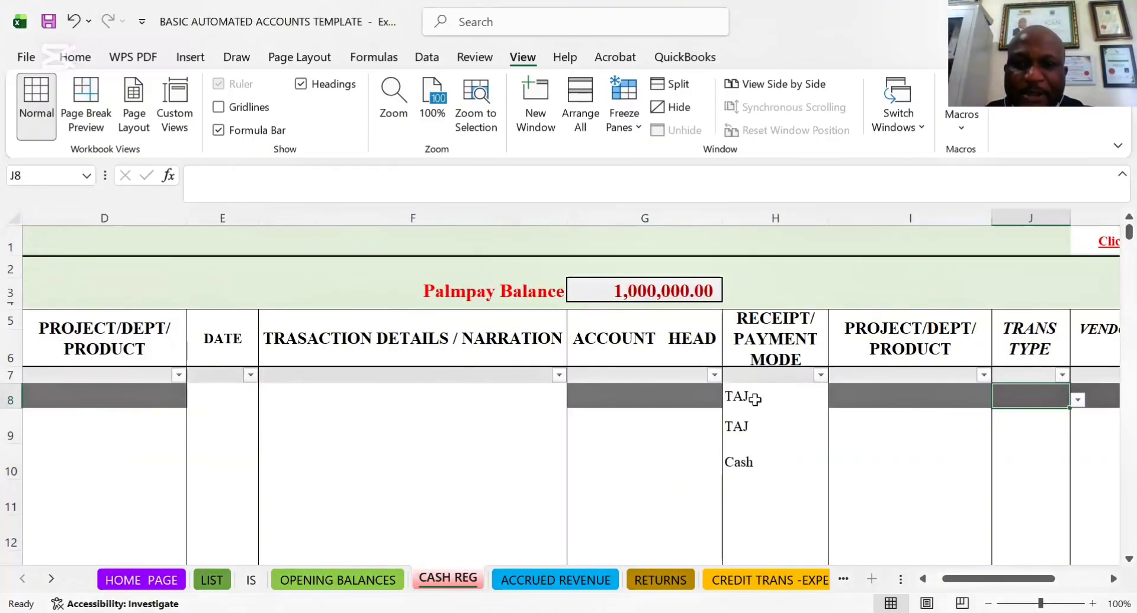
mouse_move(753, 402)
mouse_down()
mouse_move(606, 401)
mouse_move(746, 400)
mouse_up()
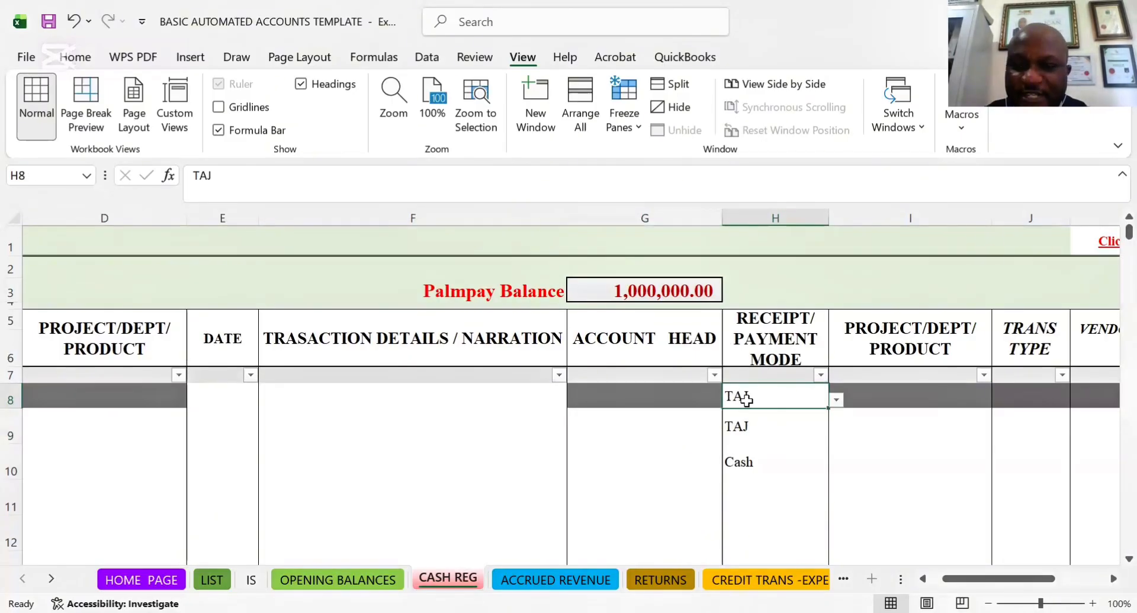
key(Delete)
click(835, 482)
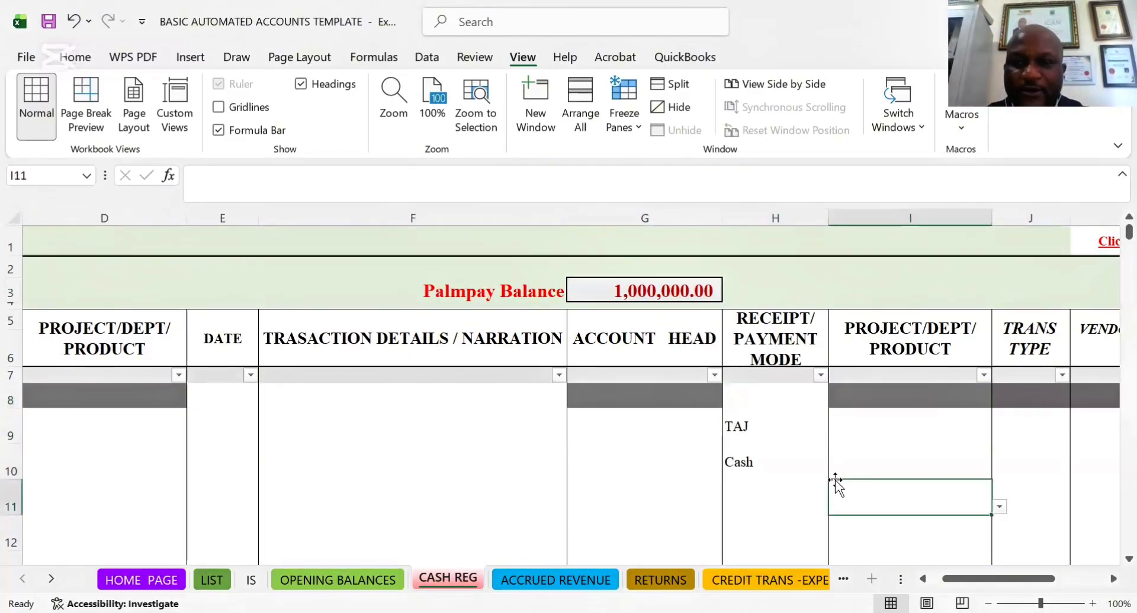
Look through the payment mode options for the empty cell H8 without choosing one
click(740, 399)
click(836, 400)
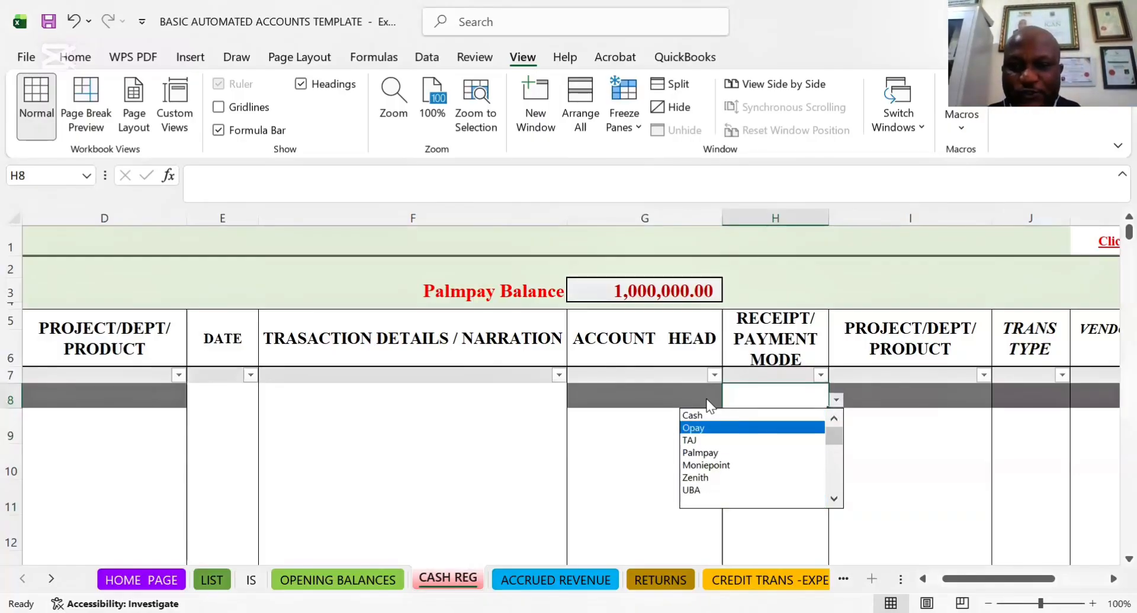
click(755, 394)
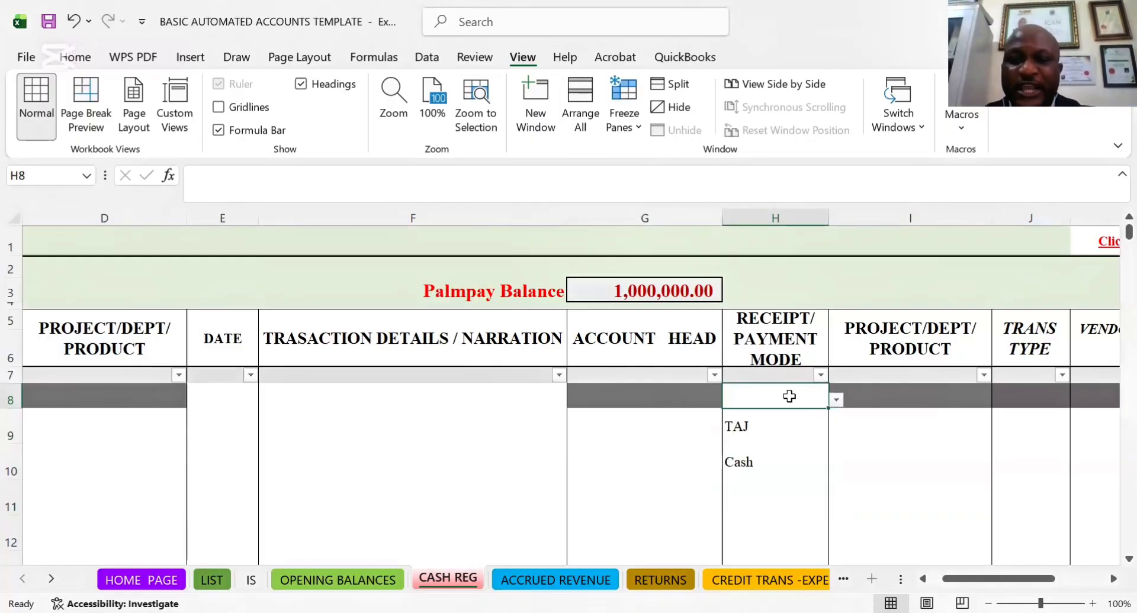
drag(588, 391, 219, 395)
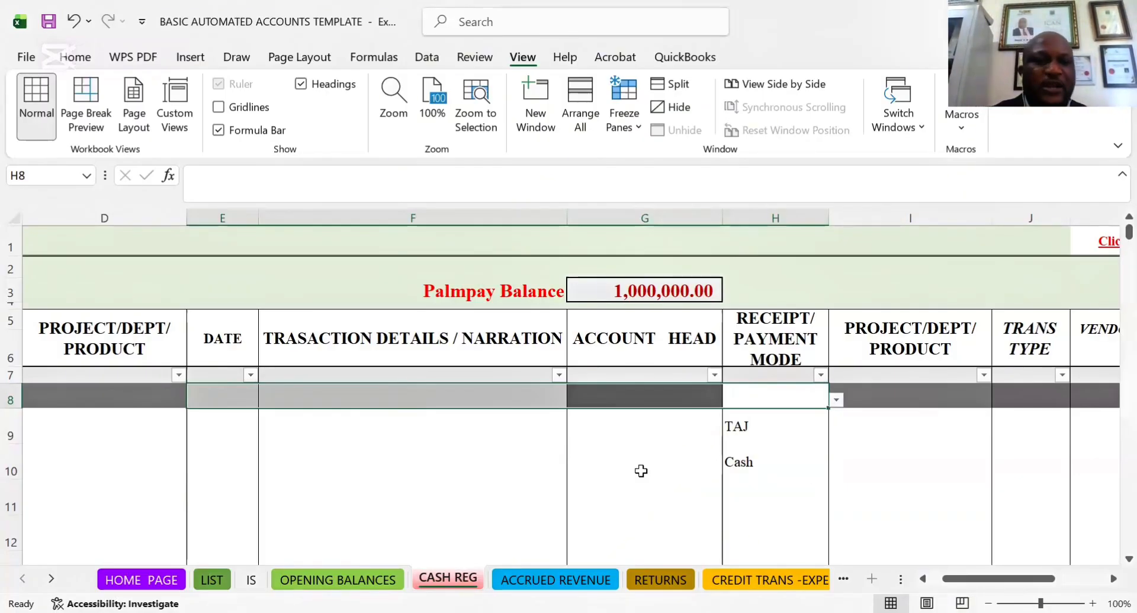
click(244, 396)
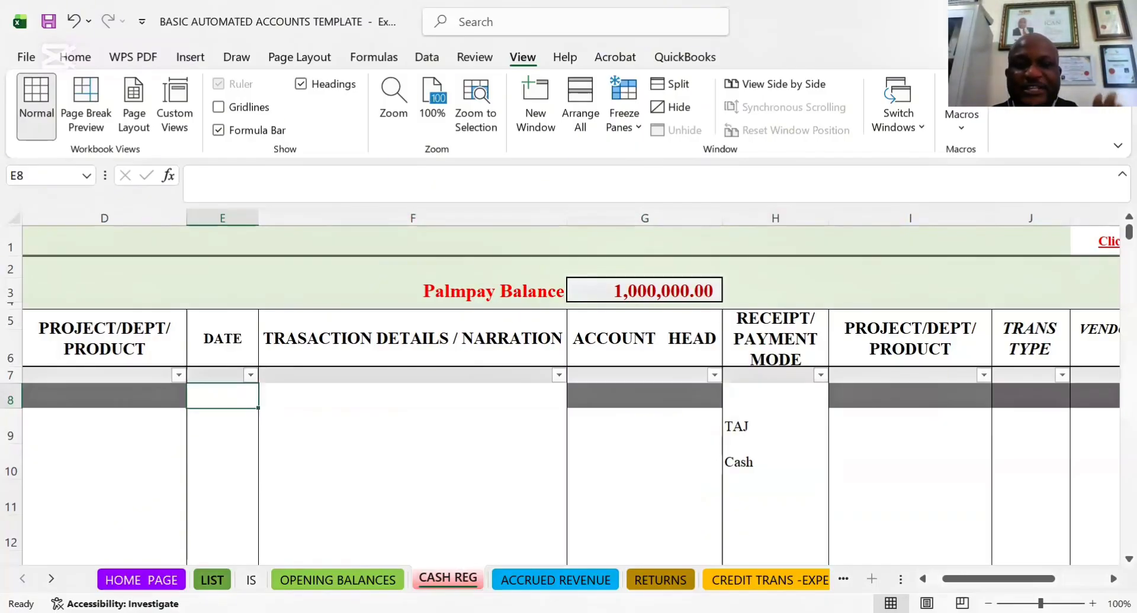
click(378, 385)
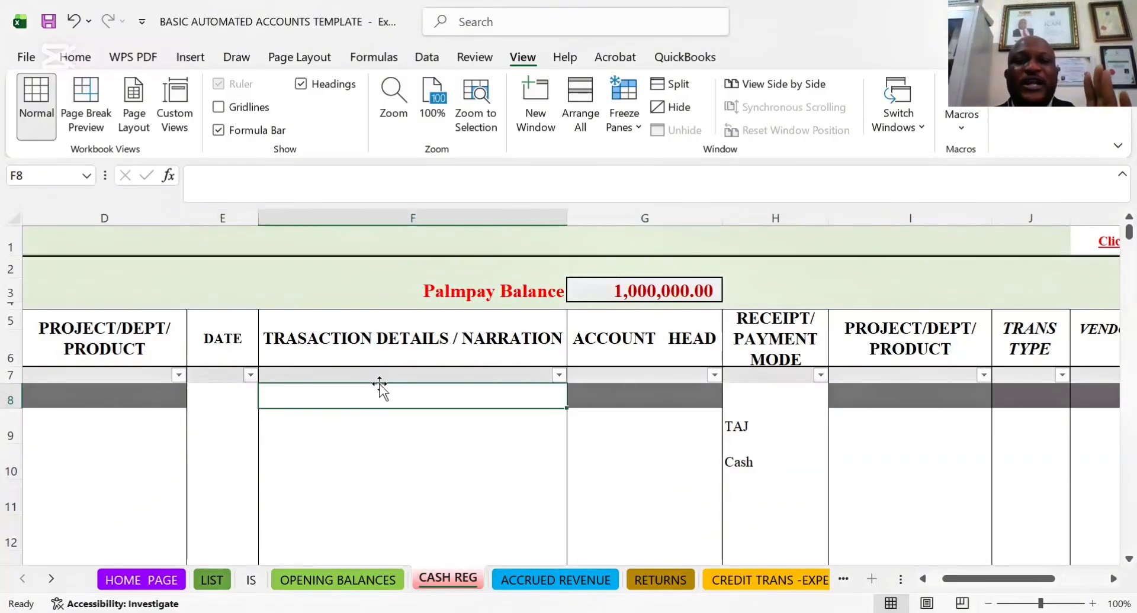
click(371, 378)
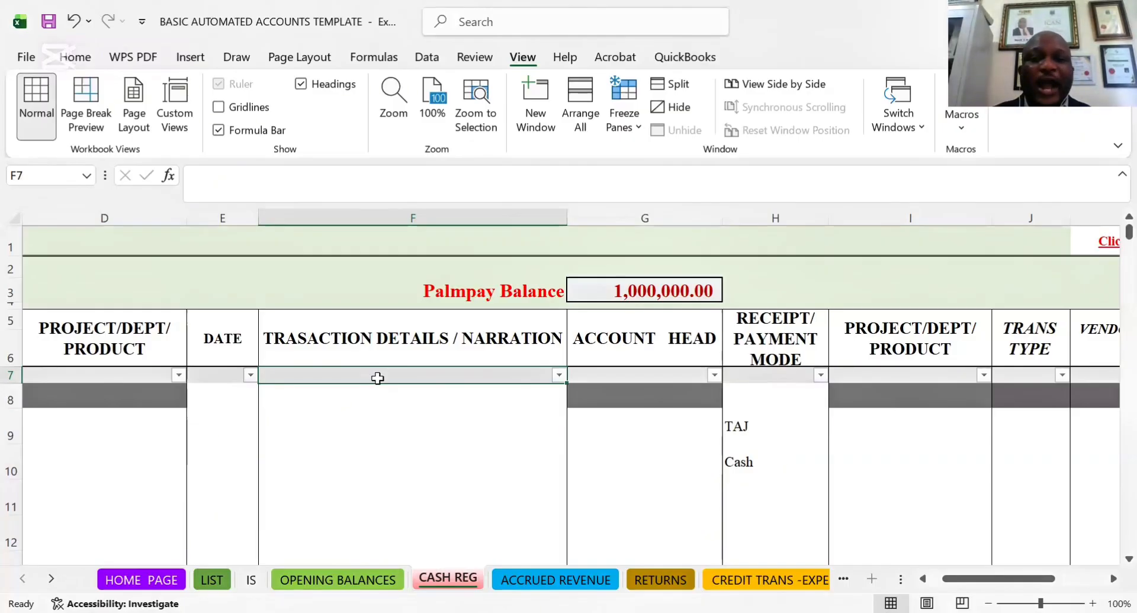
Record a receipt amount of 200,000 in RECEIPTS cell A8
key(Home)
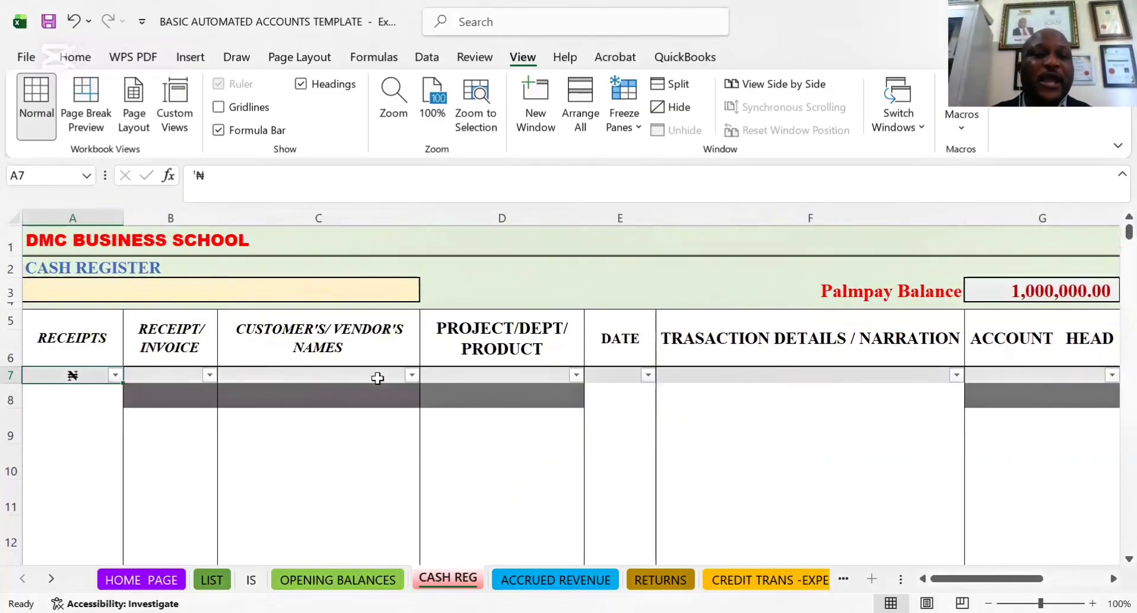
click(65, 396)
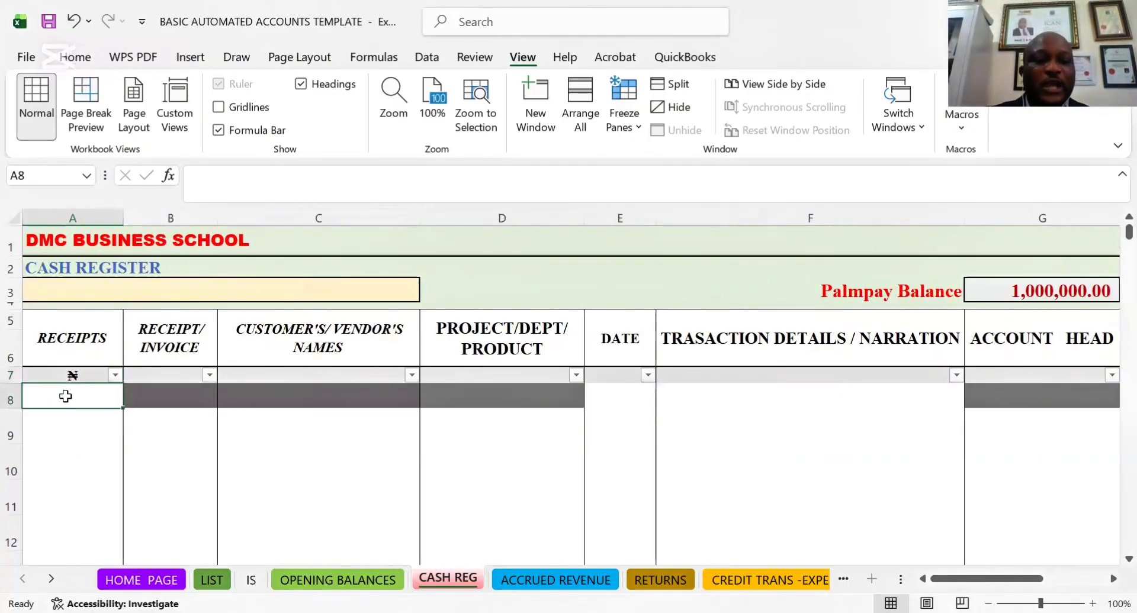
text(2,00)
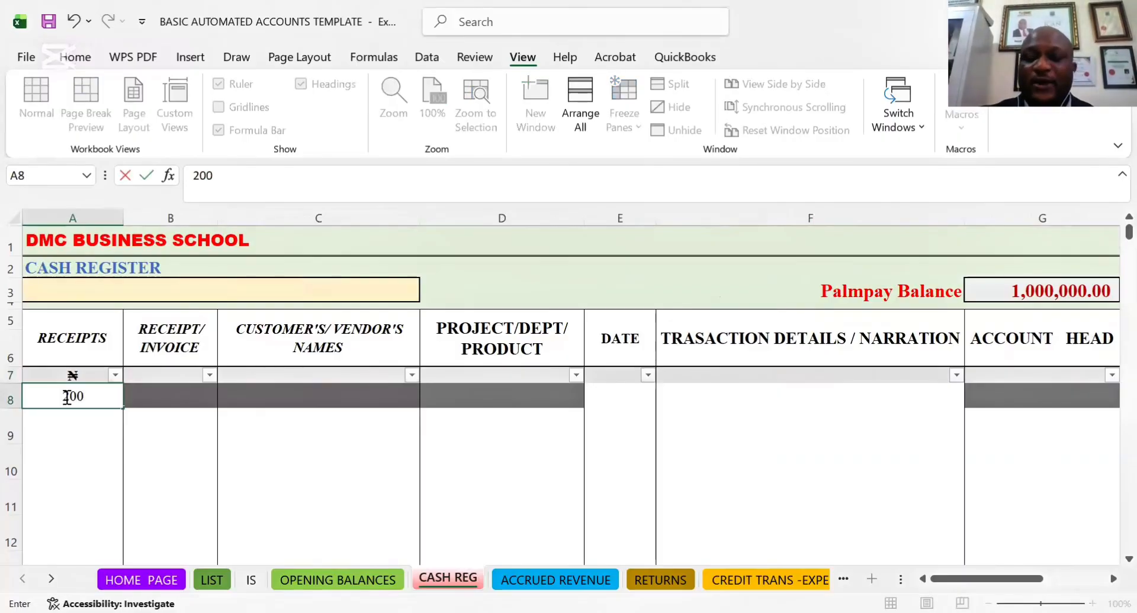
text(0,000)
key(Tab)
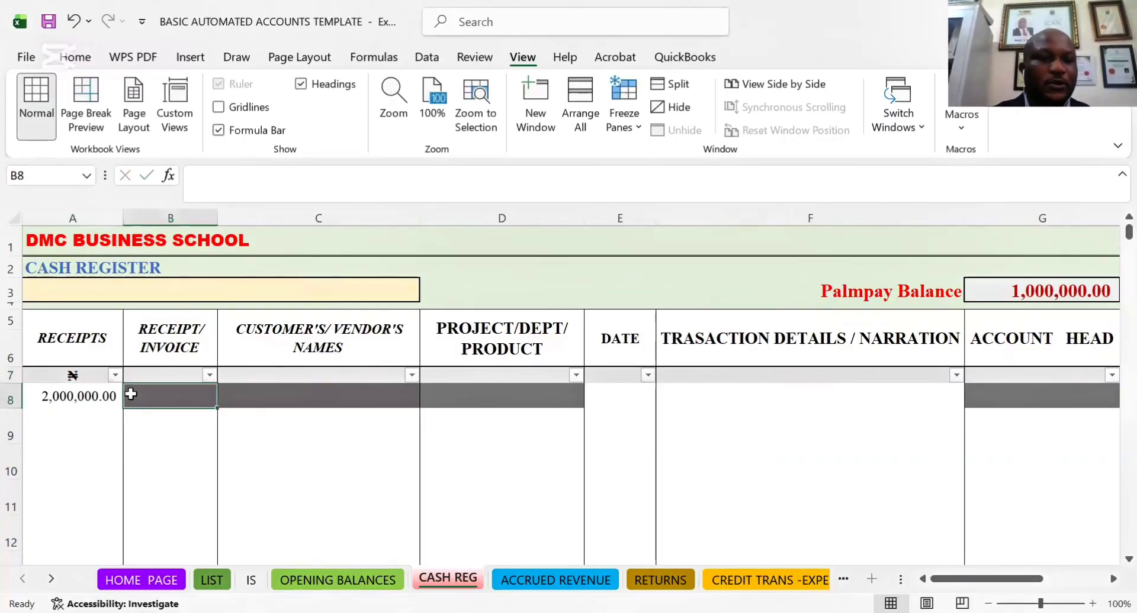
click(81, 393)
click(259, 176)
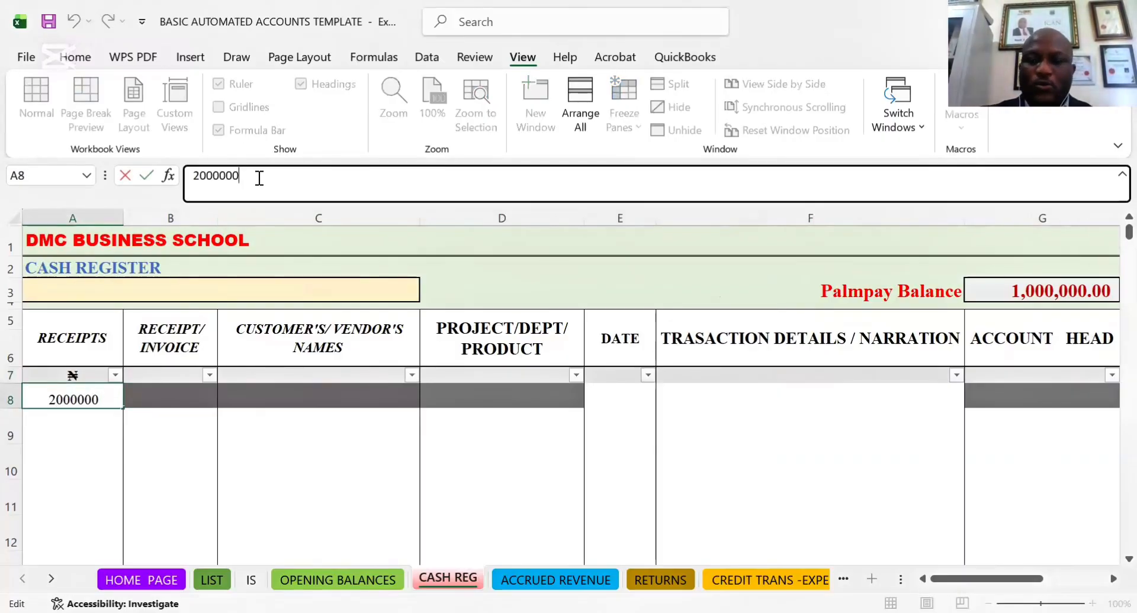
key(BackSpace)
click(189, 396)
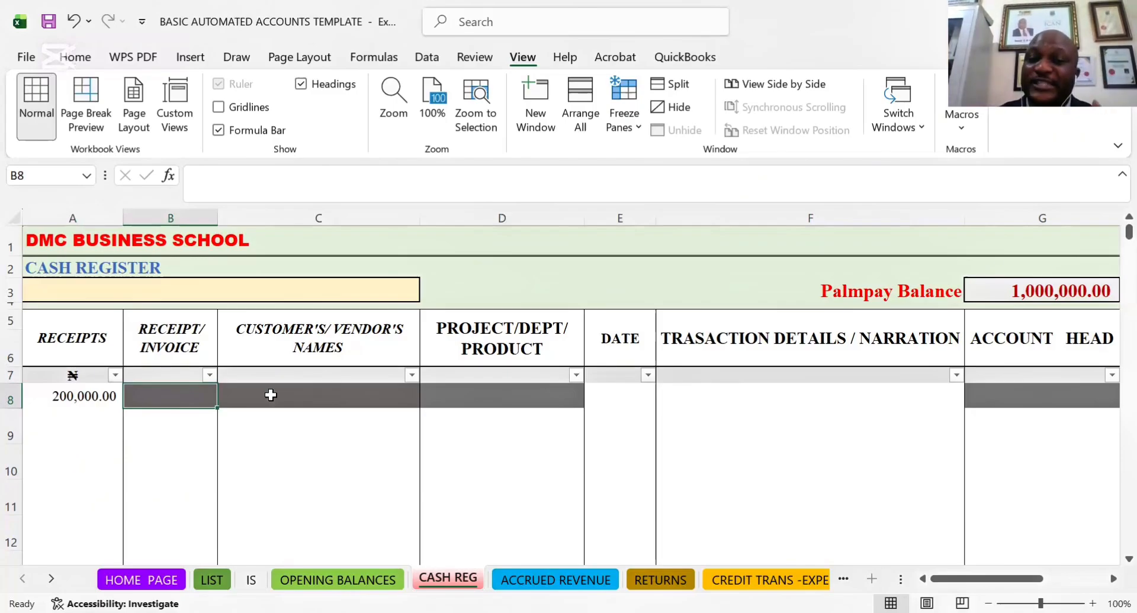
Look across the row 8 cells under the cash register headings, from the receipt/invoice column through the payment details
key(Right)
key(Right)
key(Right)
key(Right)
key(Right)
key(Right)
key(Right)
key(Right)
key(Right)
key(Right)
key(Right)
key(Right)
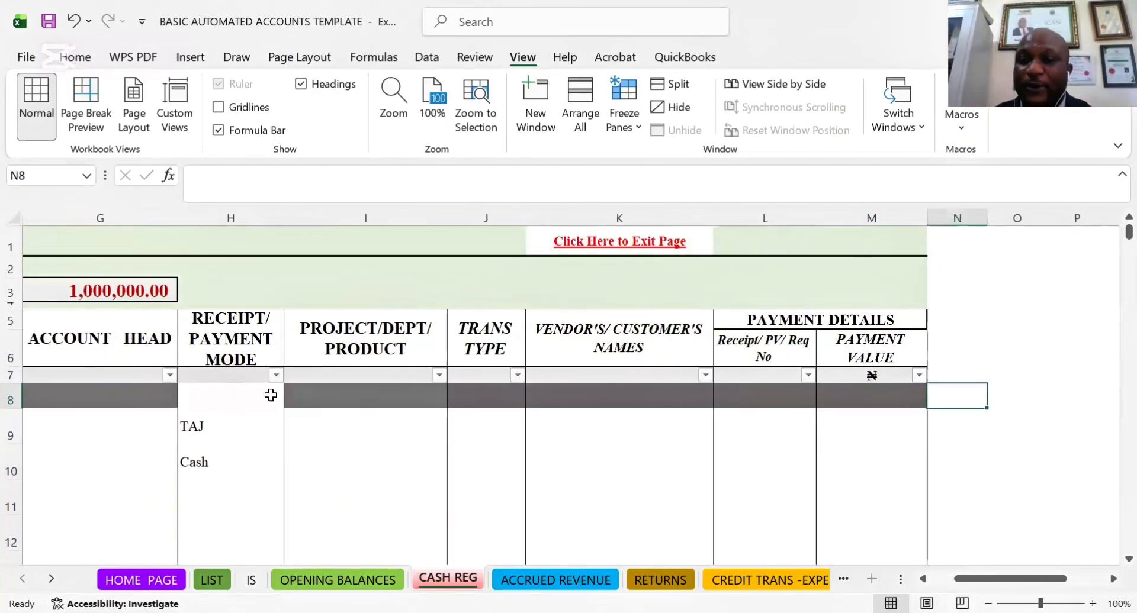
key(Left)
key(Left)
key(Left)
key(Left)
key(Left)
key(Left)
key(Left)
key(Left)
key(Left)
key(Left)
key(Left)
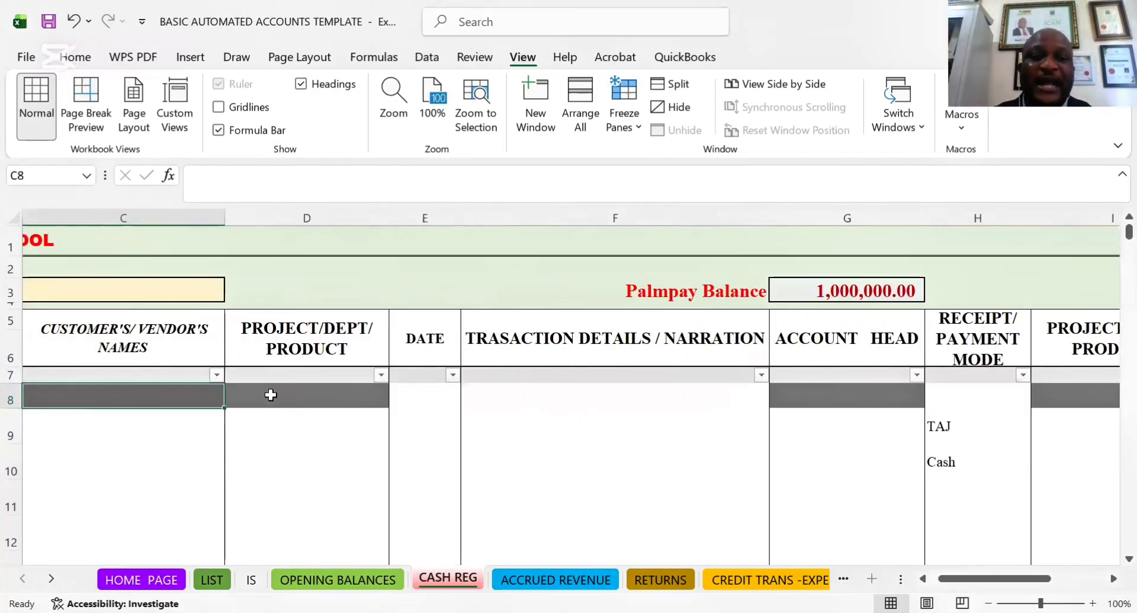
key(Left)
key(Left)
click(193, 389)
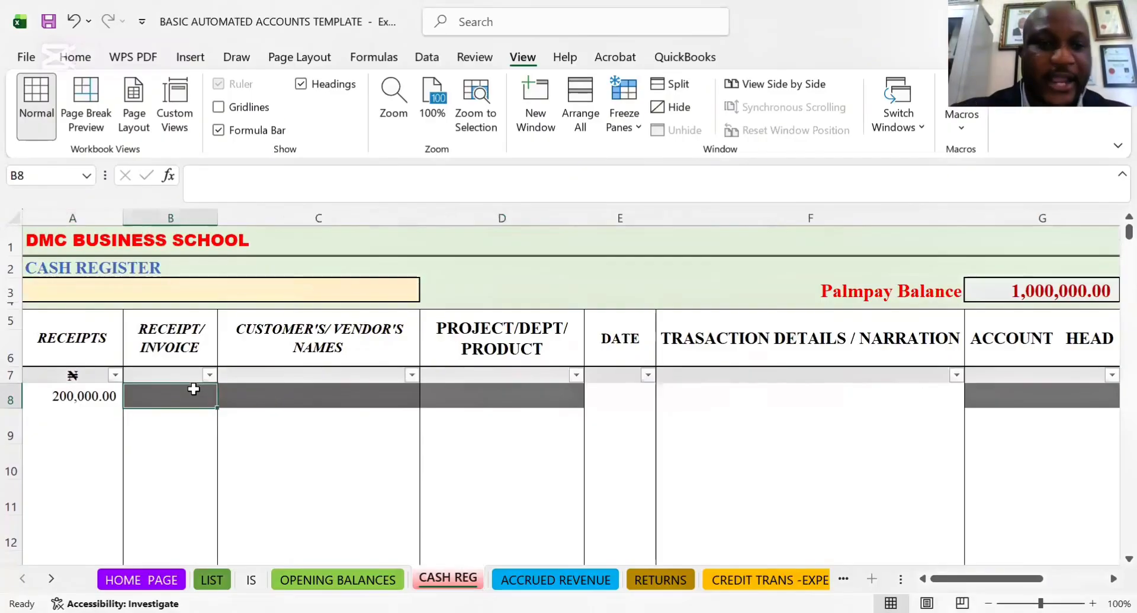
click(318, 400)
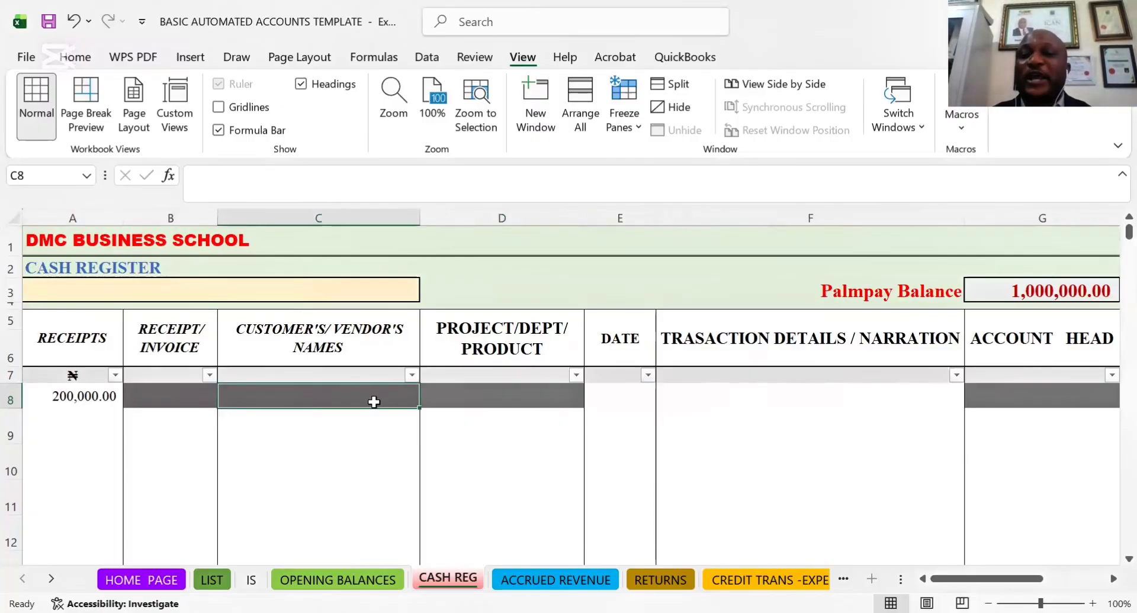
click(533, 397)
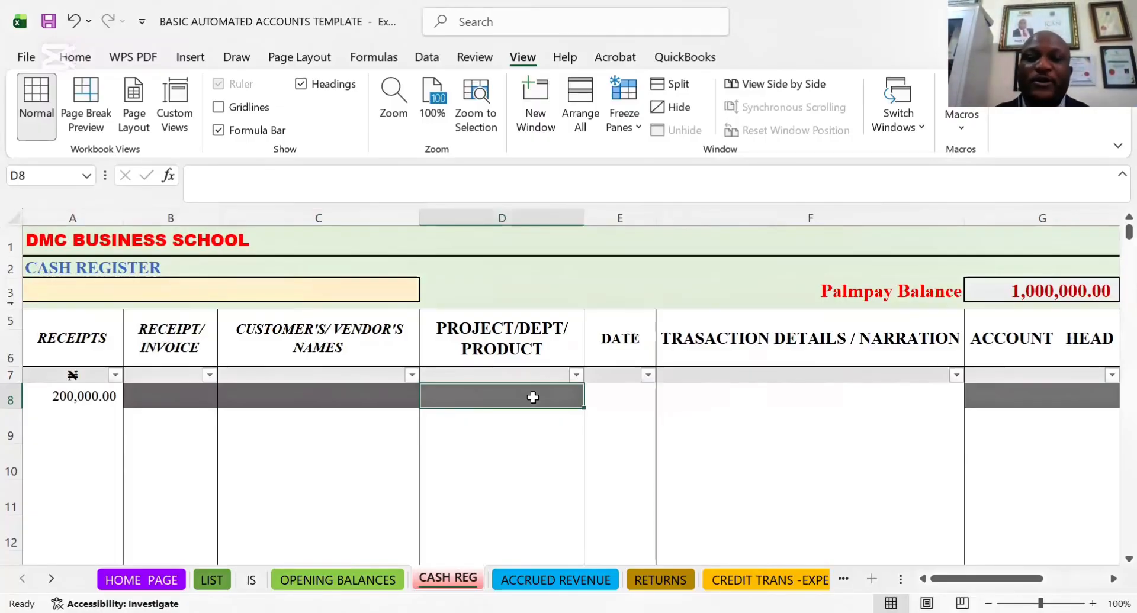
click(309, 400)
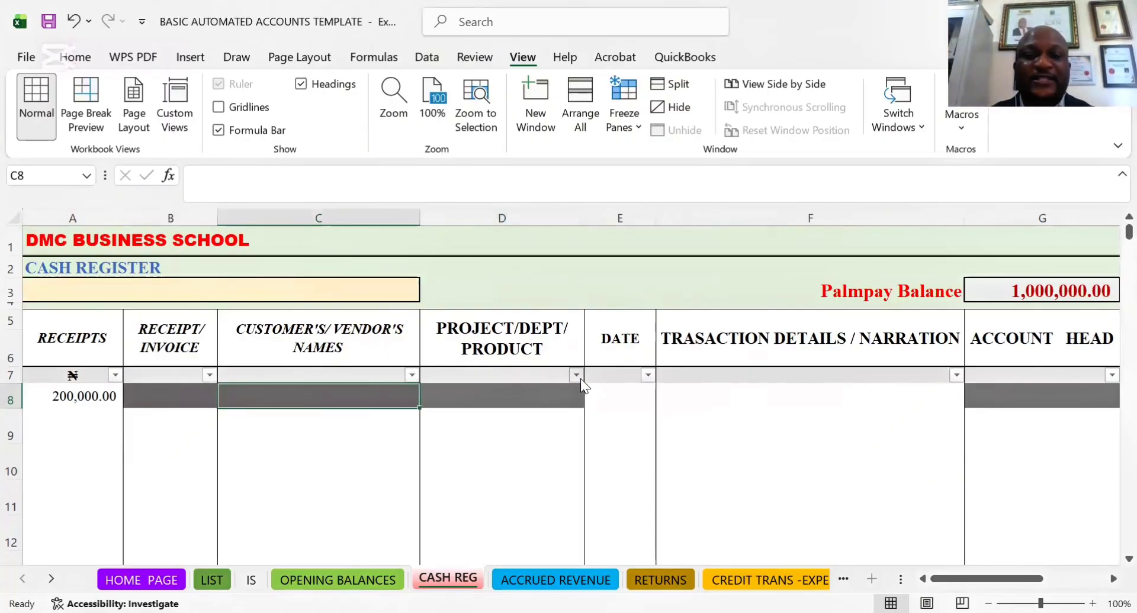
Enter TAX CLERANCE PROCESSING in PROJECT/DEPT/PRODUCT cell D8 and make row 8 tall enough to show both lines
click(577, 375)
click(593, 410)
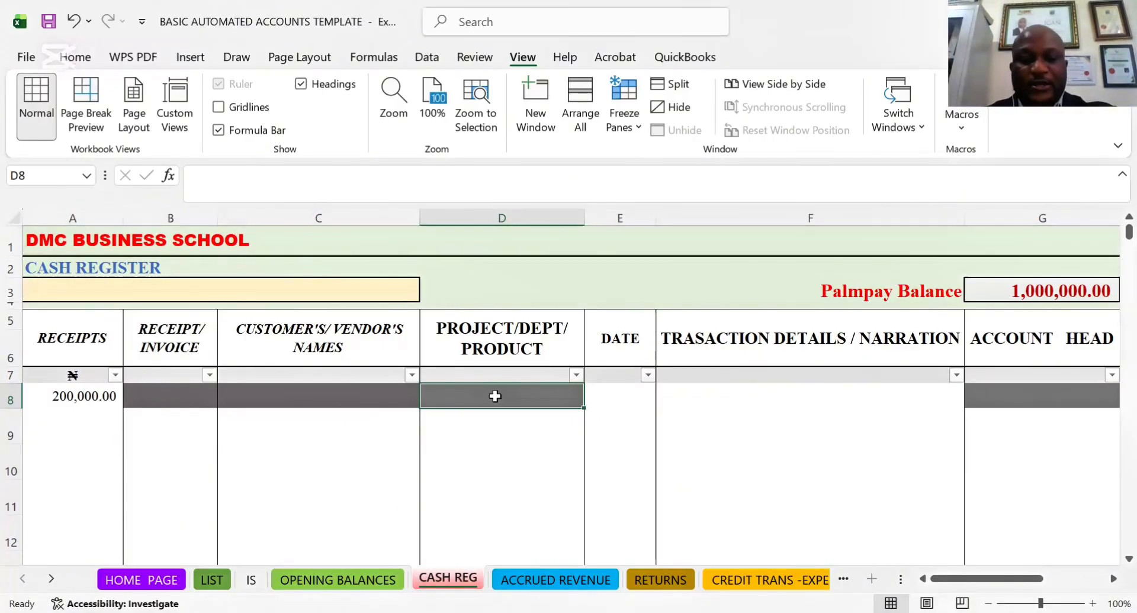
text(TAX)
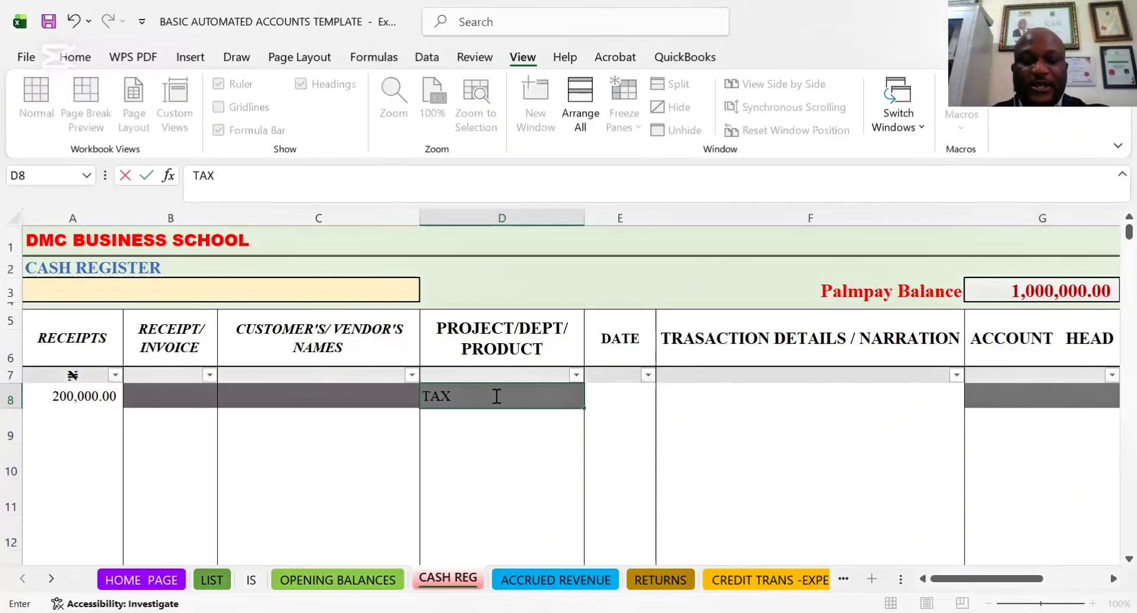
text( CLERA)
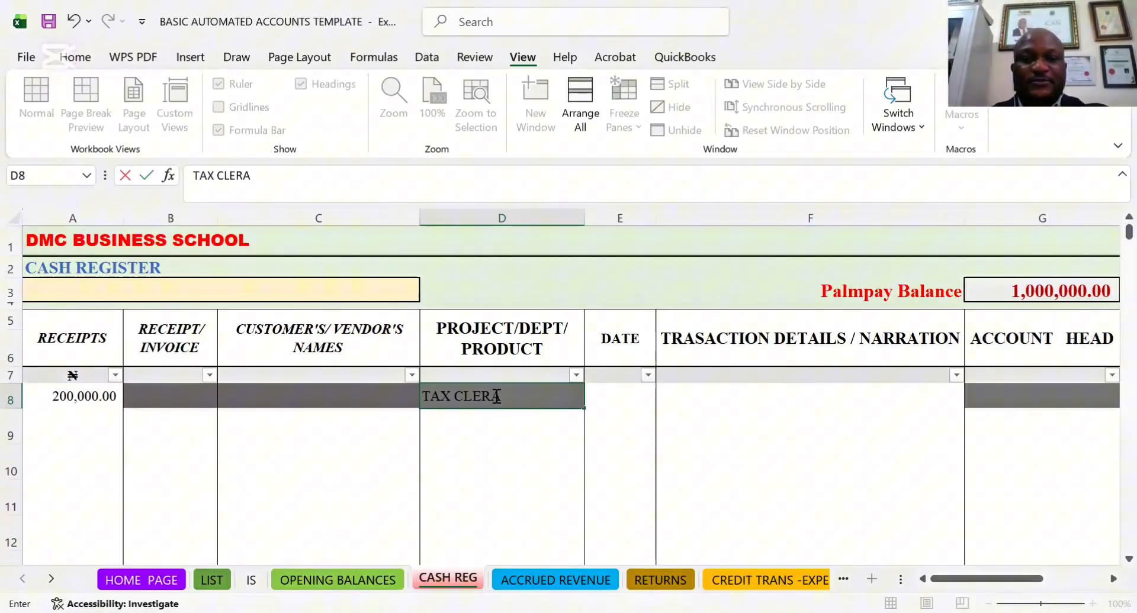
text(NCE [)
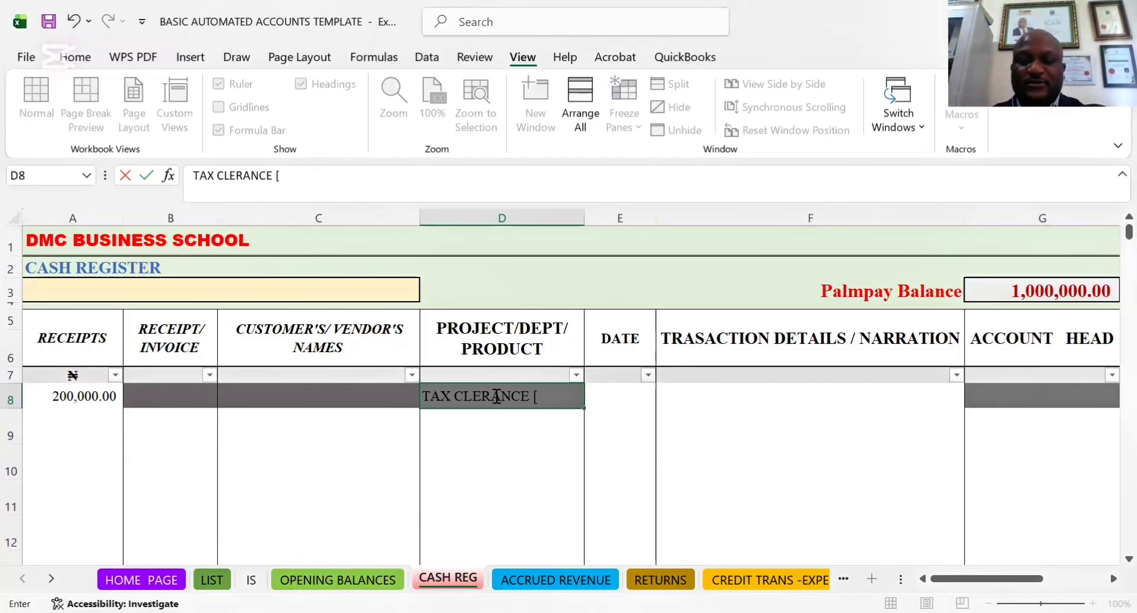
key(BackSpace)
text(PR)
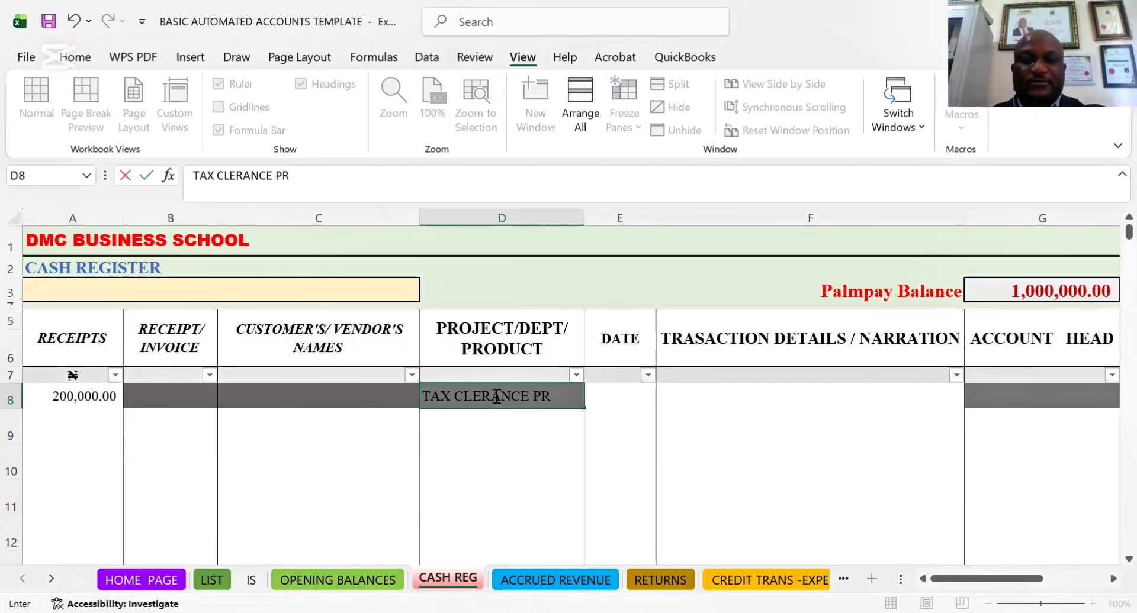
text(OCE)
key(BackSpace)
key(BackSpace)
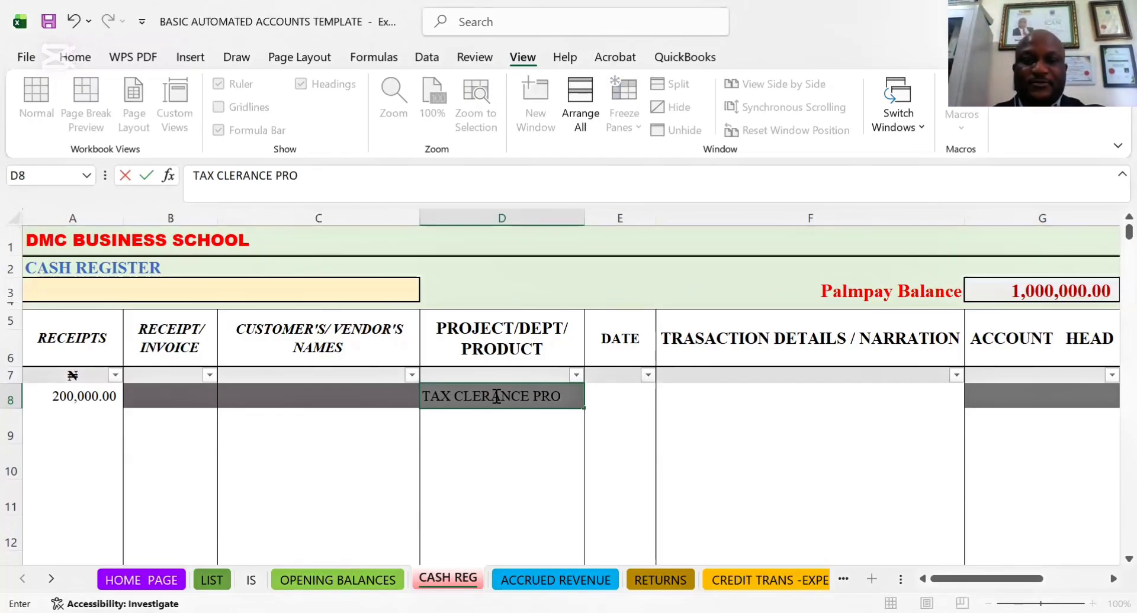
text(CESSING)
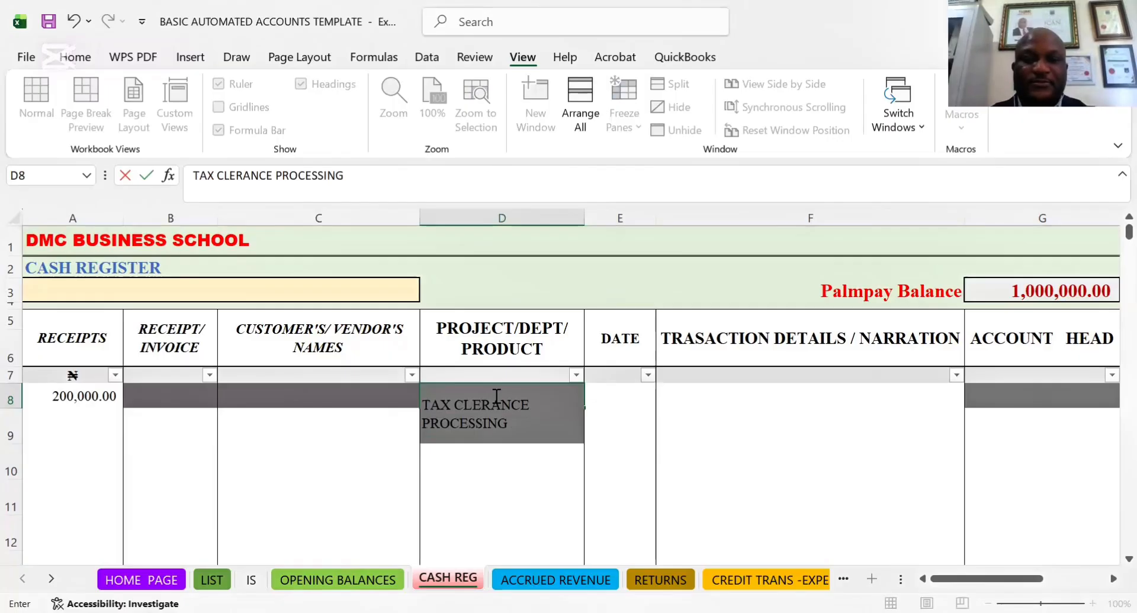
click(631, 410)
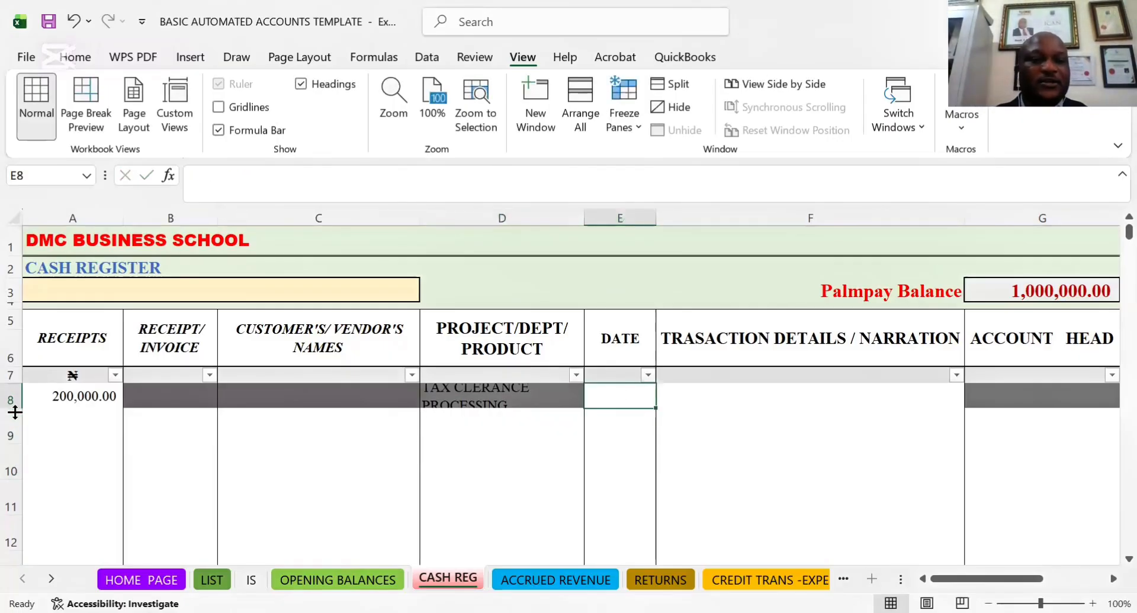
drag(15, 412, 579, 421)
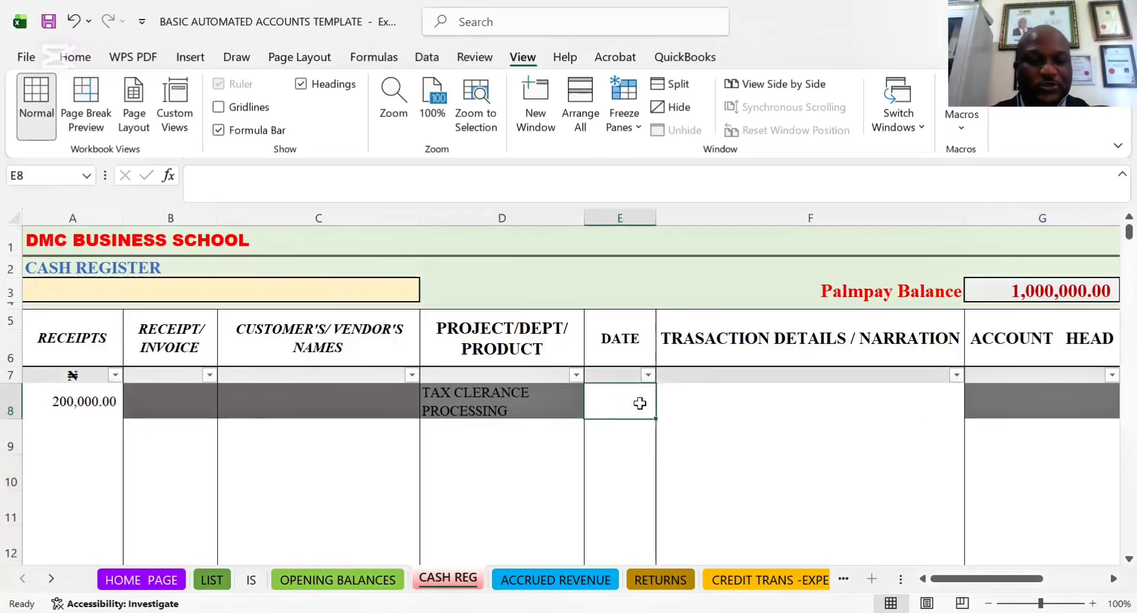
Try to enter the transaction date in cell E8 in day-first form as 26-02-26
text(26-0)
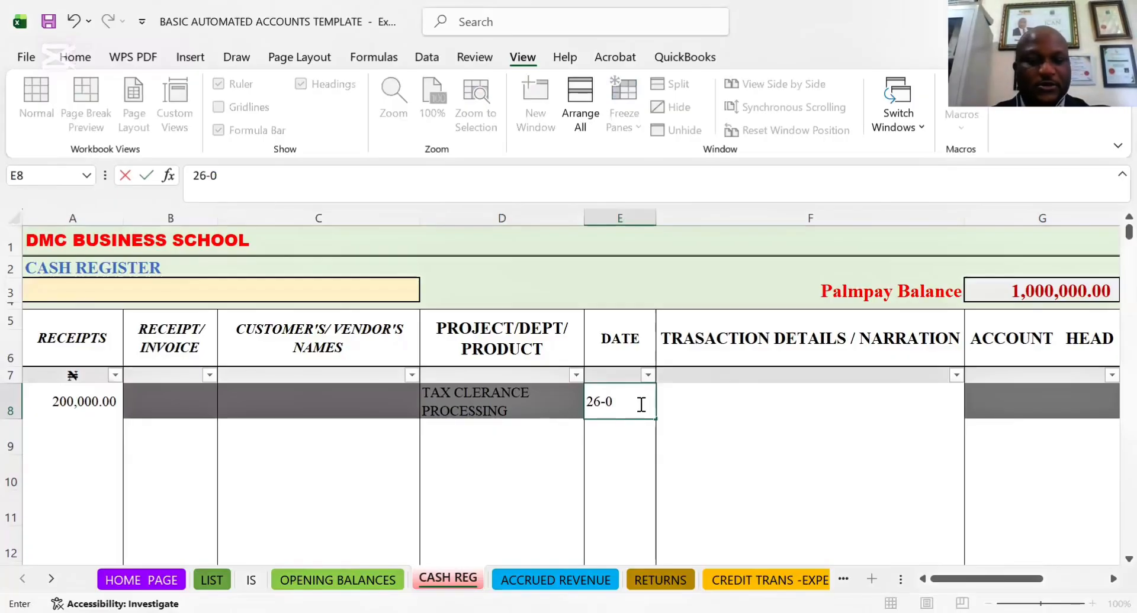
text(2-2)
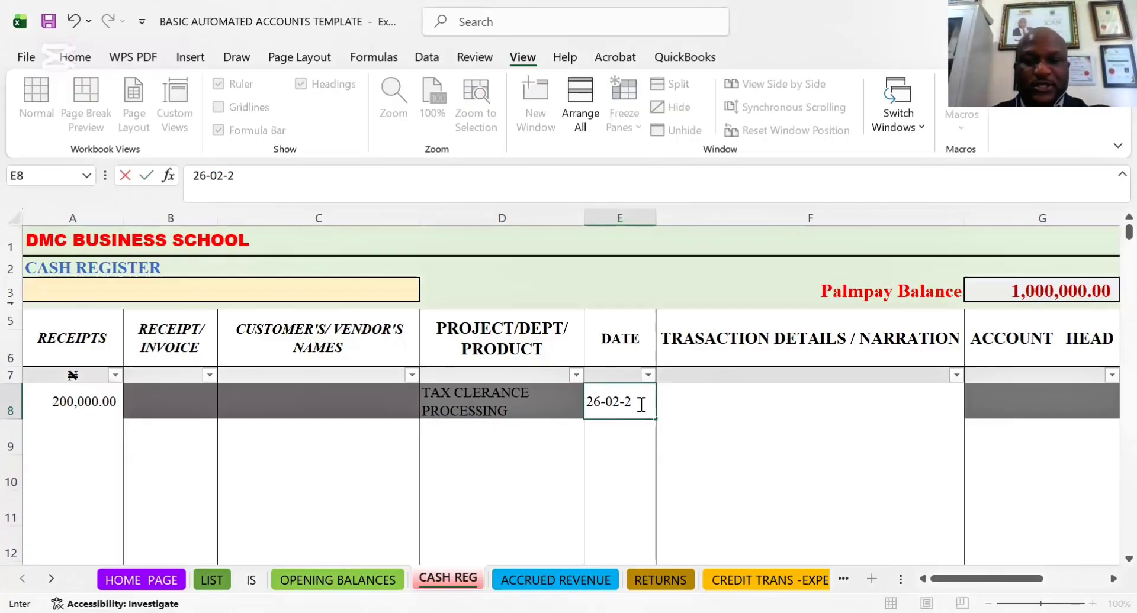
text(6)
click(720, 413)
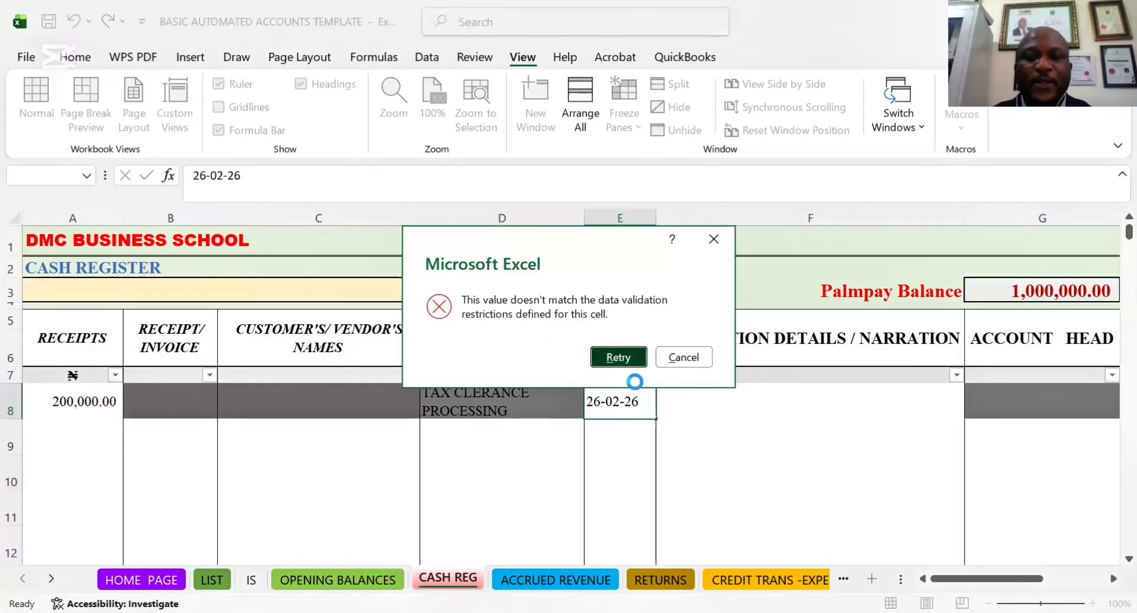
click(698, 359)
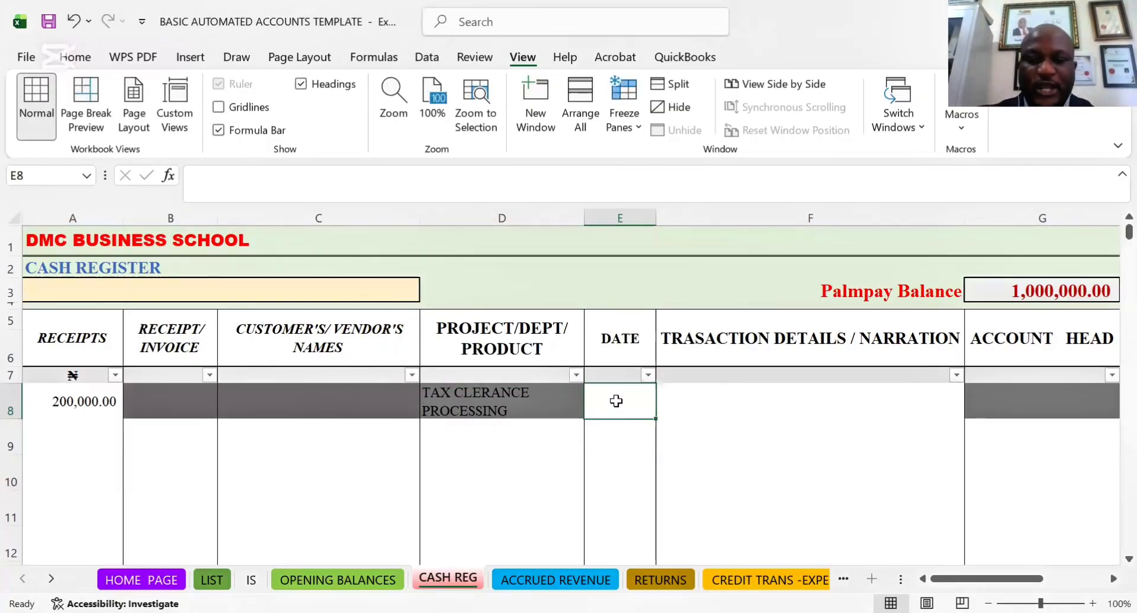
Enter the transaction date in DATE cell E8 in month-first form as 02-26-2026
text(0)
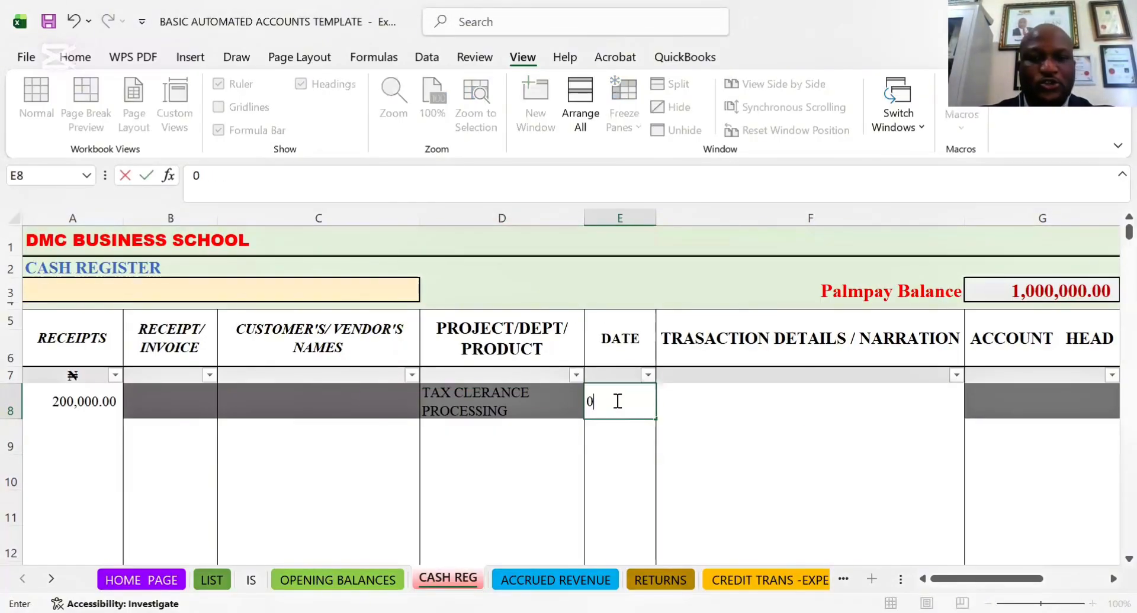
text(2)
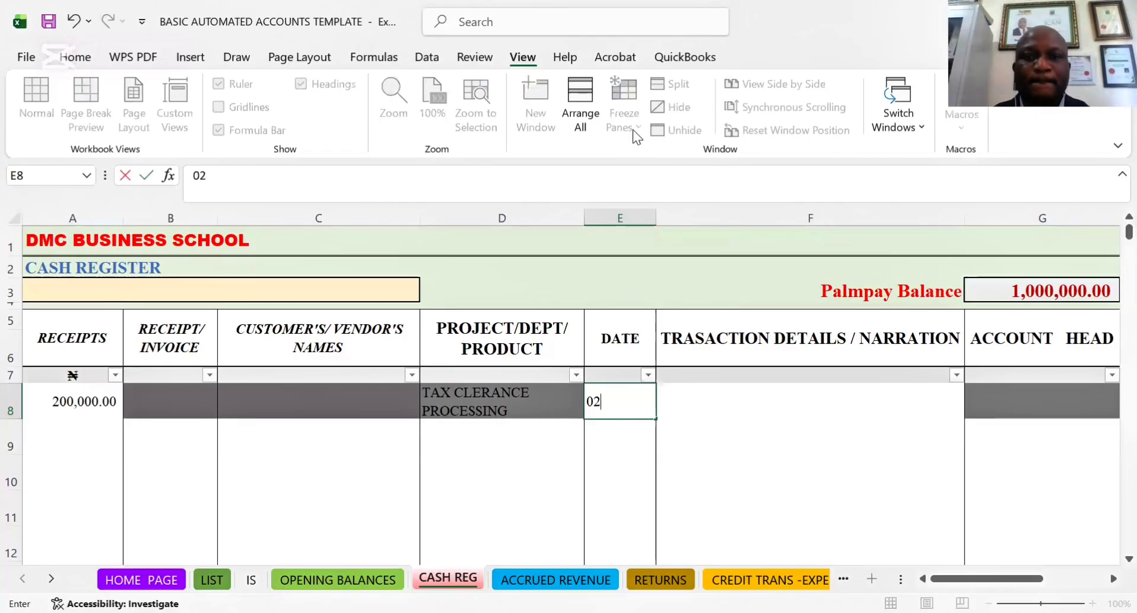
text(-)
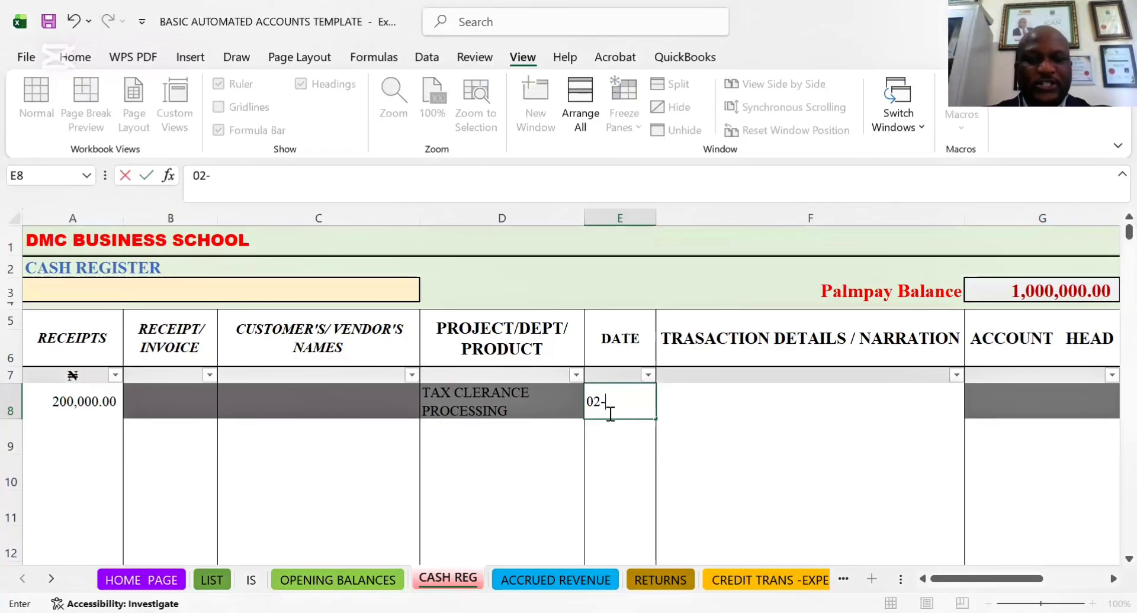
text(26-)
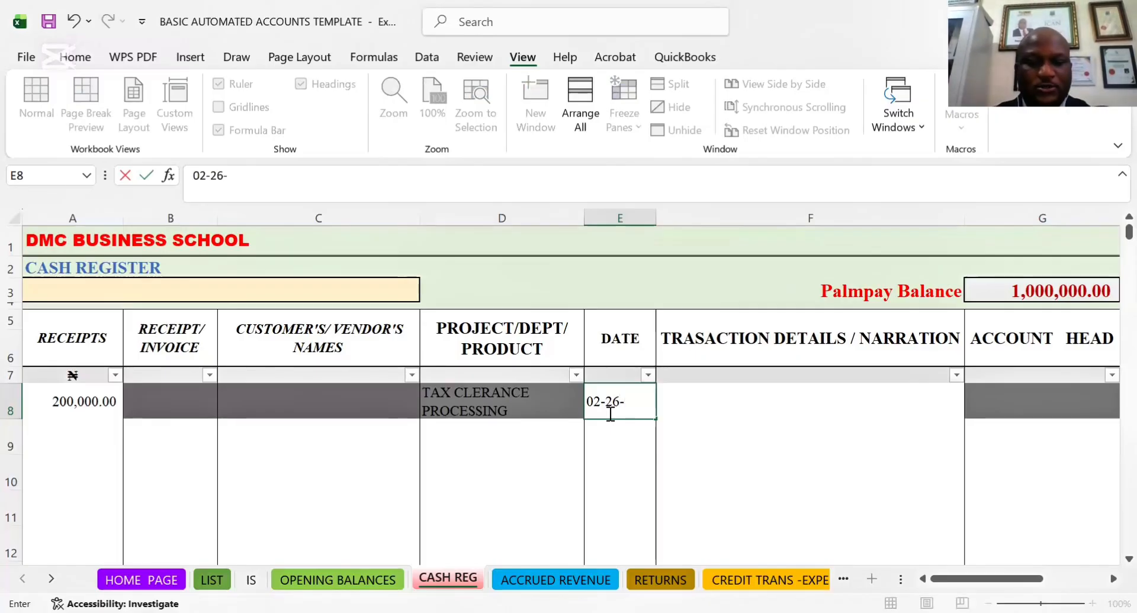
text(2026)
key(Return)
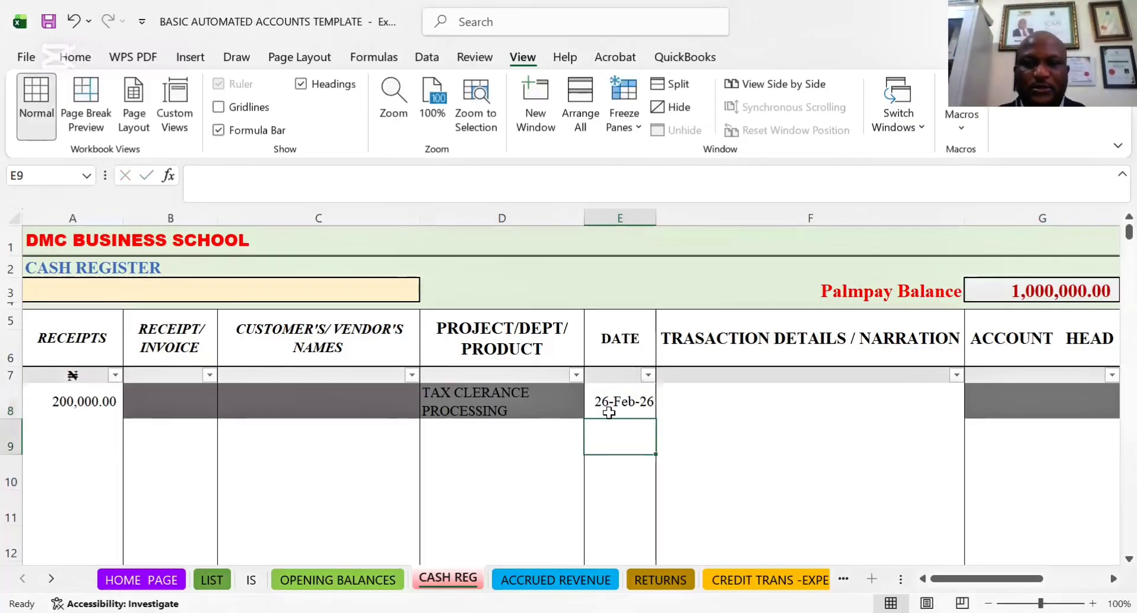
click(706, 399)
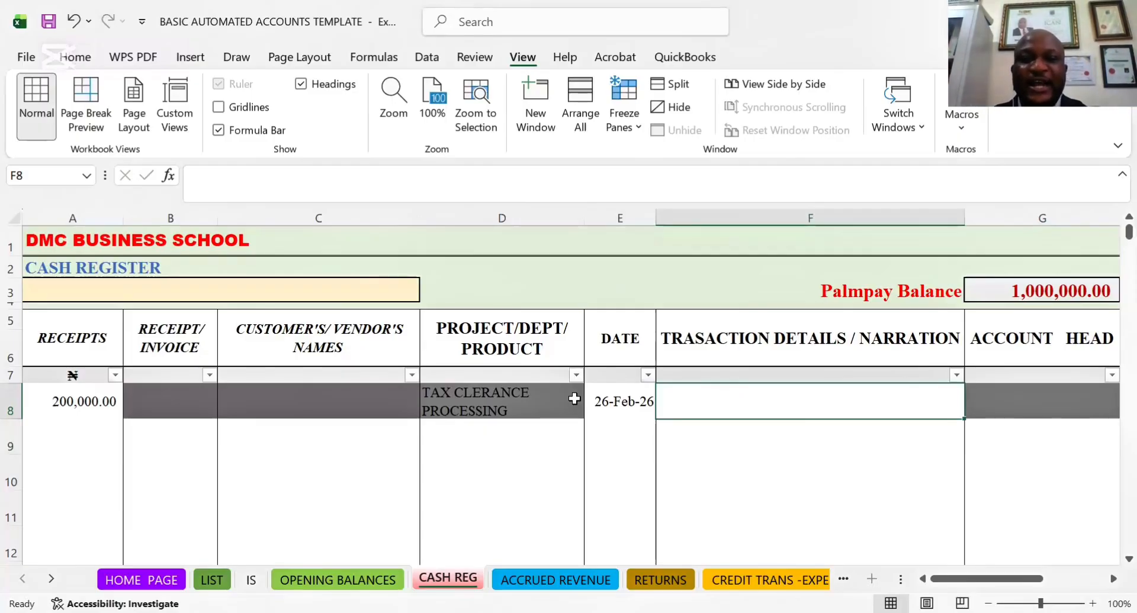
Review the project and narration cells in row 8 and the filter choices of PROJECT/DEPT/PRODUCT column D
click(512, 407)
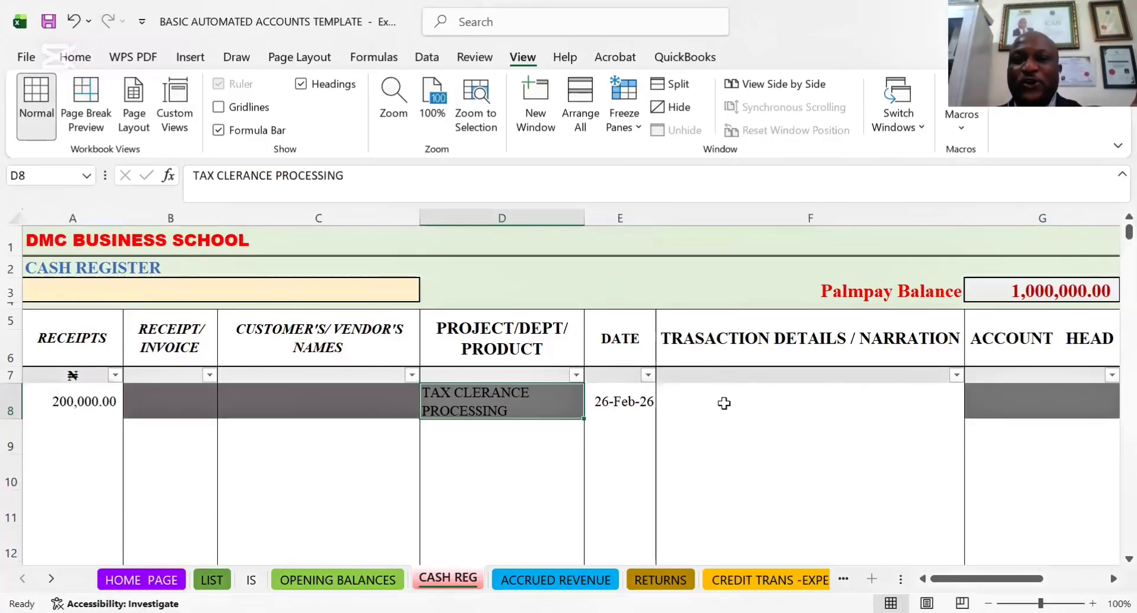
click(807, 397)
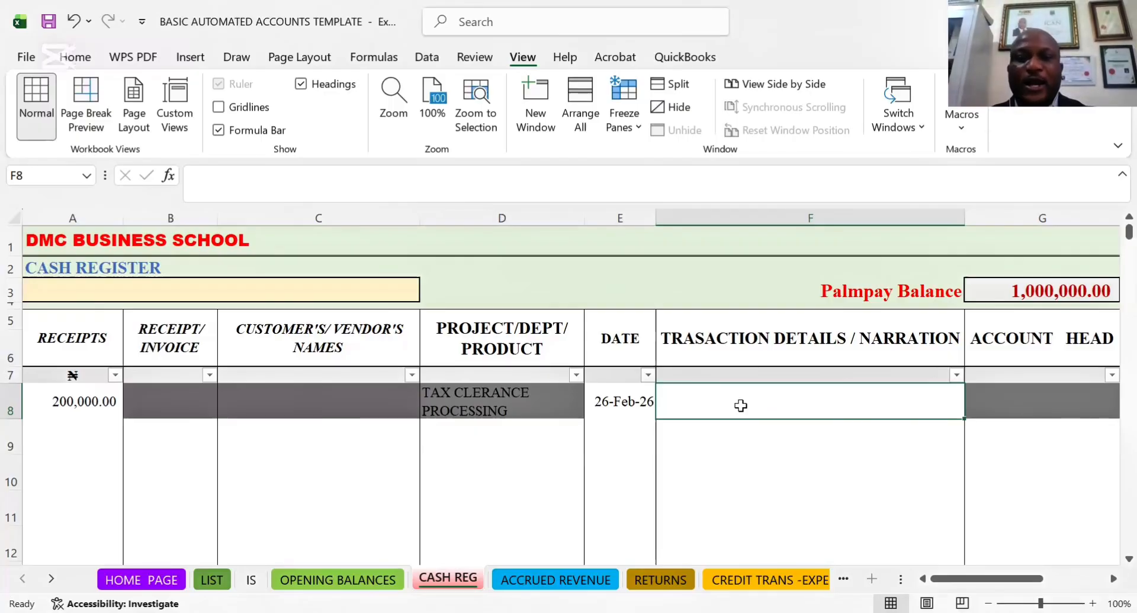
click(569, 394)
click(579, 377)
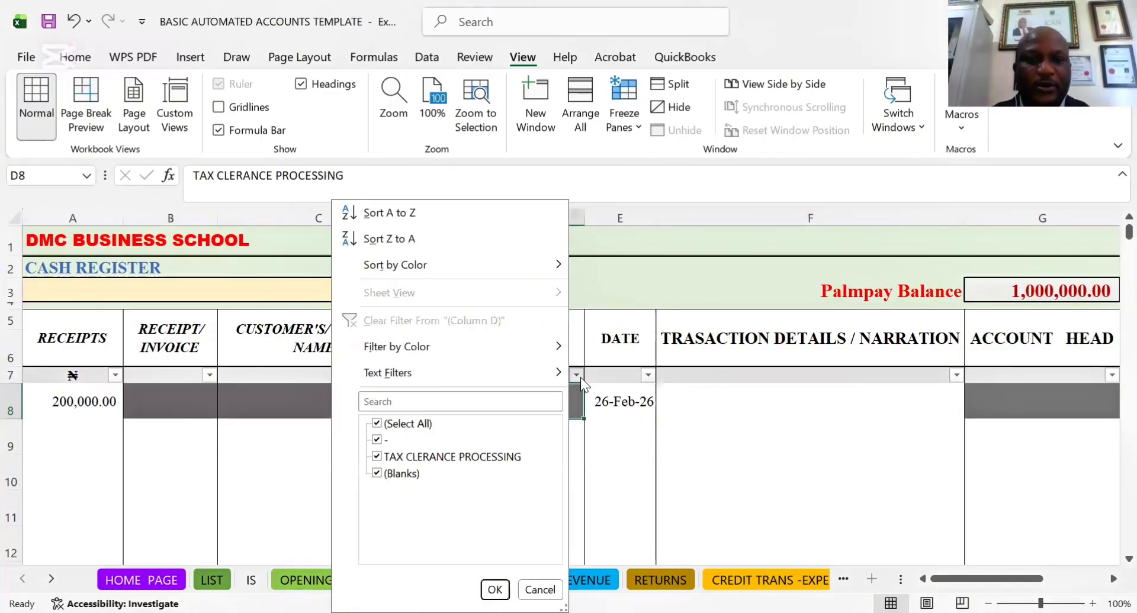
click(492, 588)
key(Right)
key(Right)
key(Right)
key(Right)
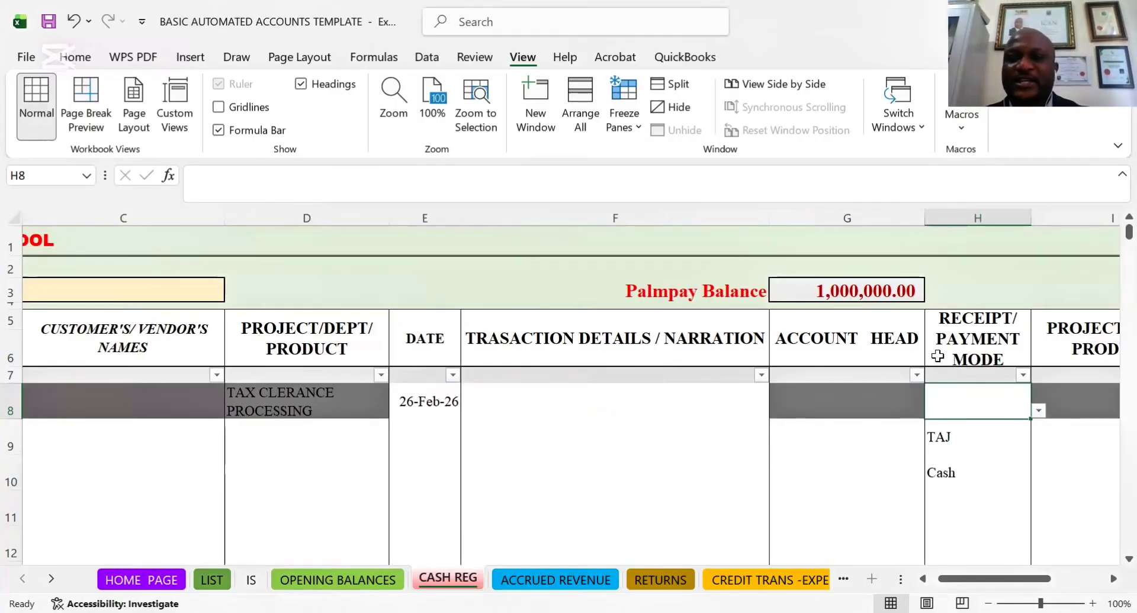
click(896, 394)
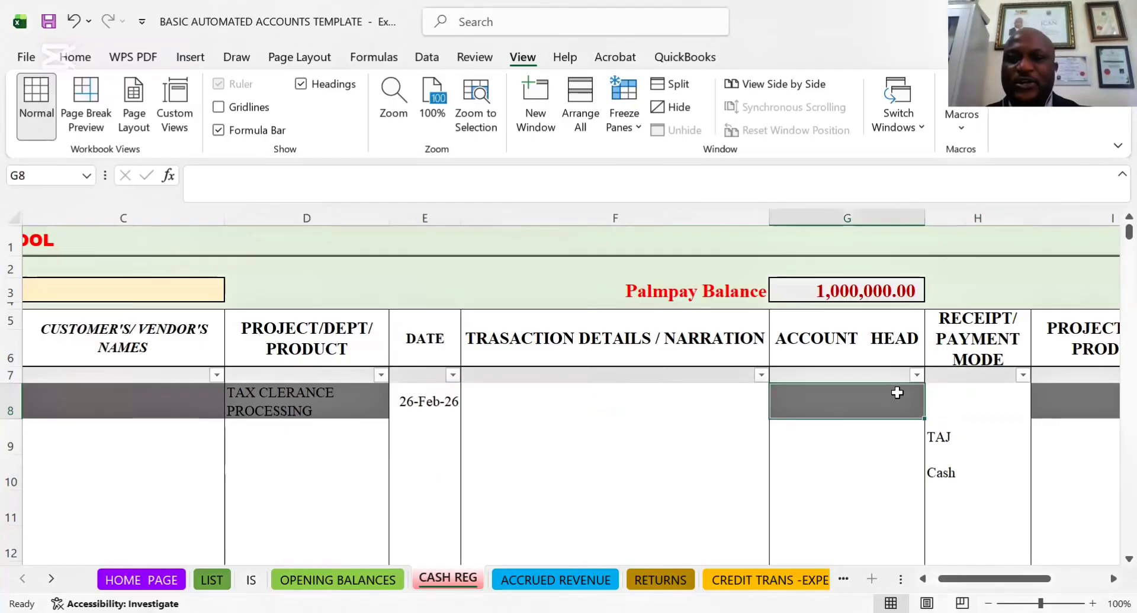
right_click(948, 379)
mouse_move(873, 398)
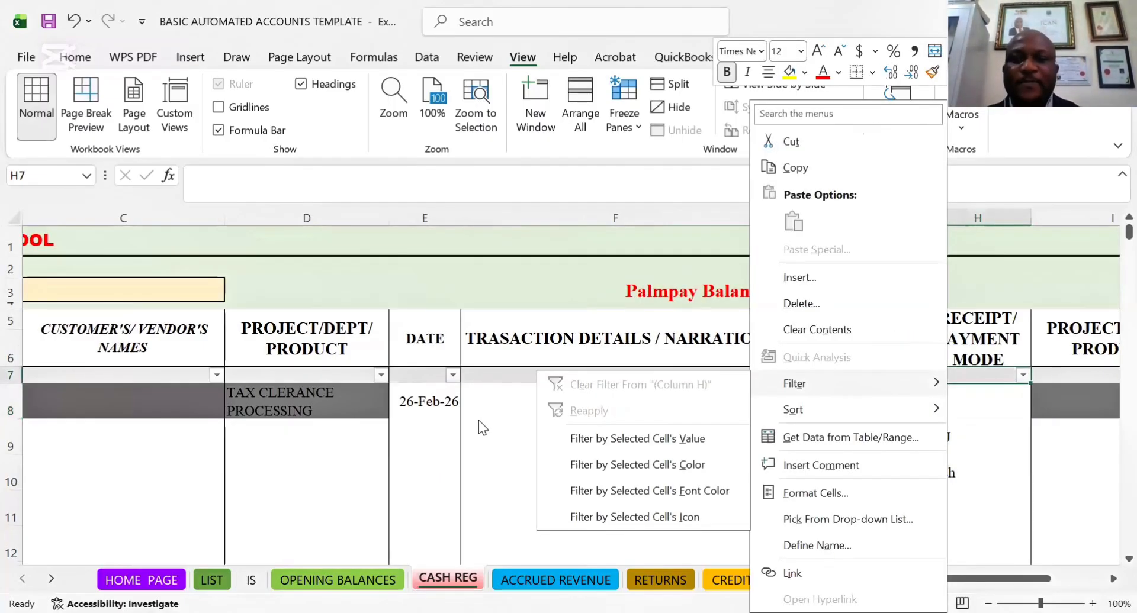
key(Escape)
click(873, 400)
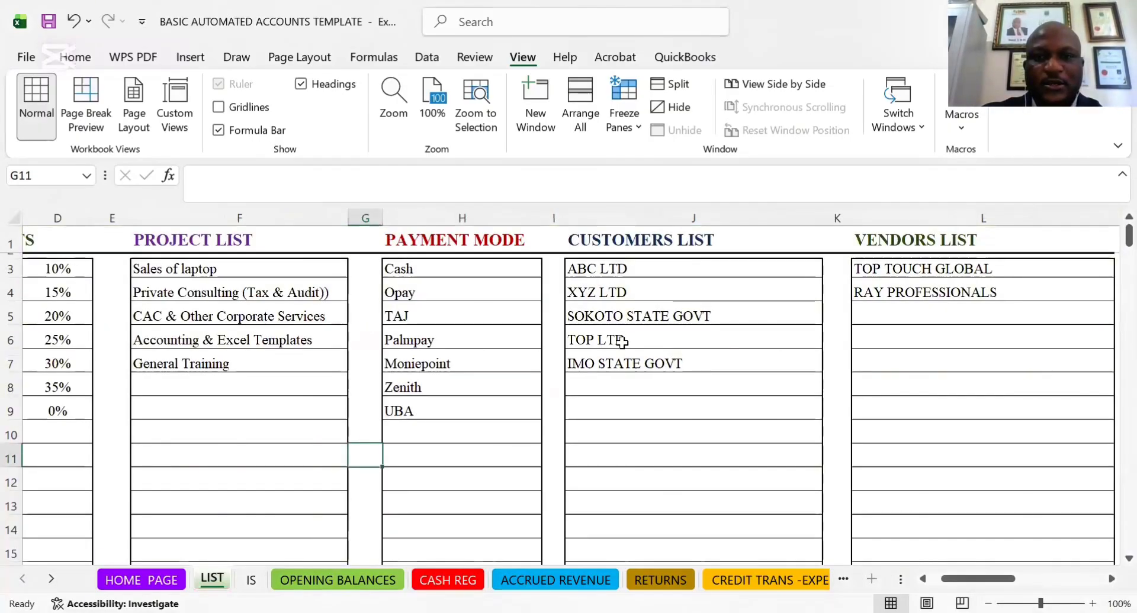
Review the PAYMENT MODE, CUSTOMERS LIST and PROJECT LIST columns on the LIST sheet
click(616, 272)
click(439, 275)
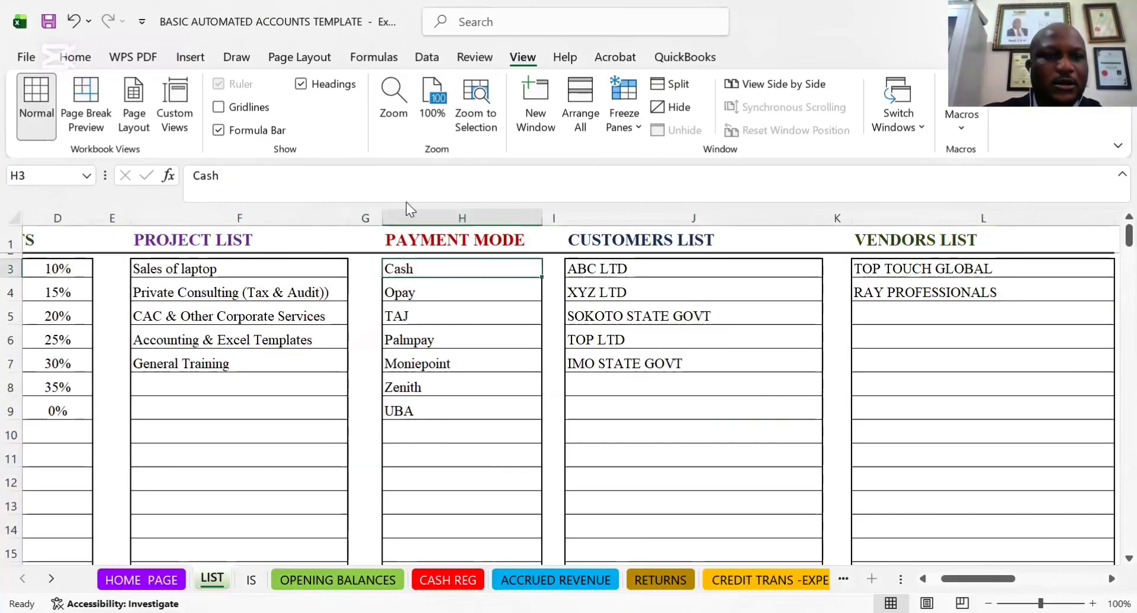
click(194, 290)
click(188, 276)
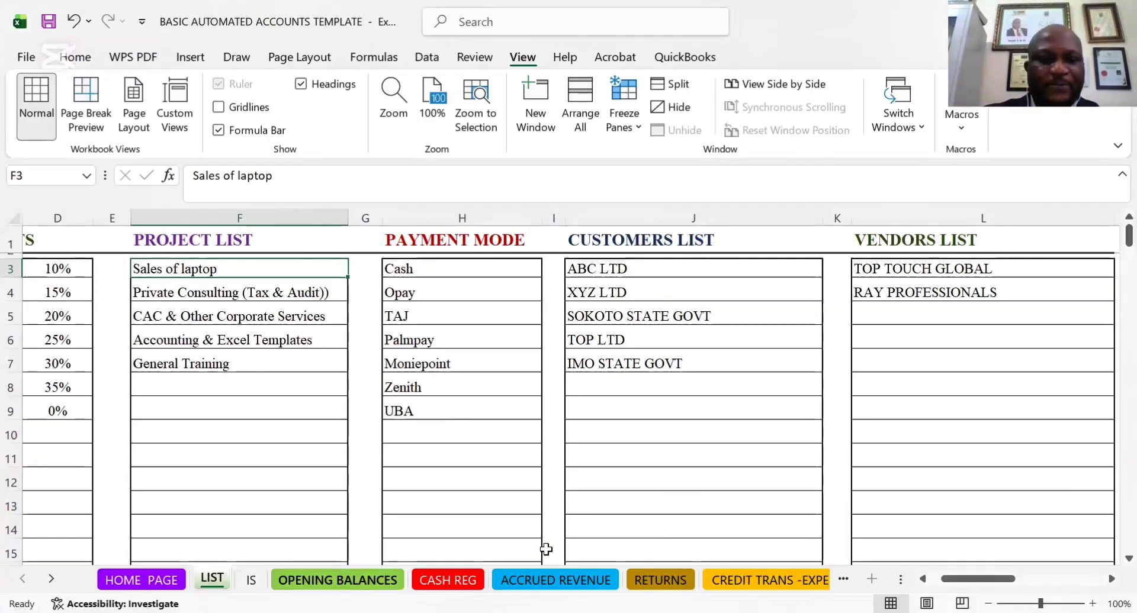
click(449, 580)
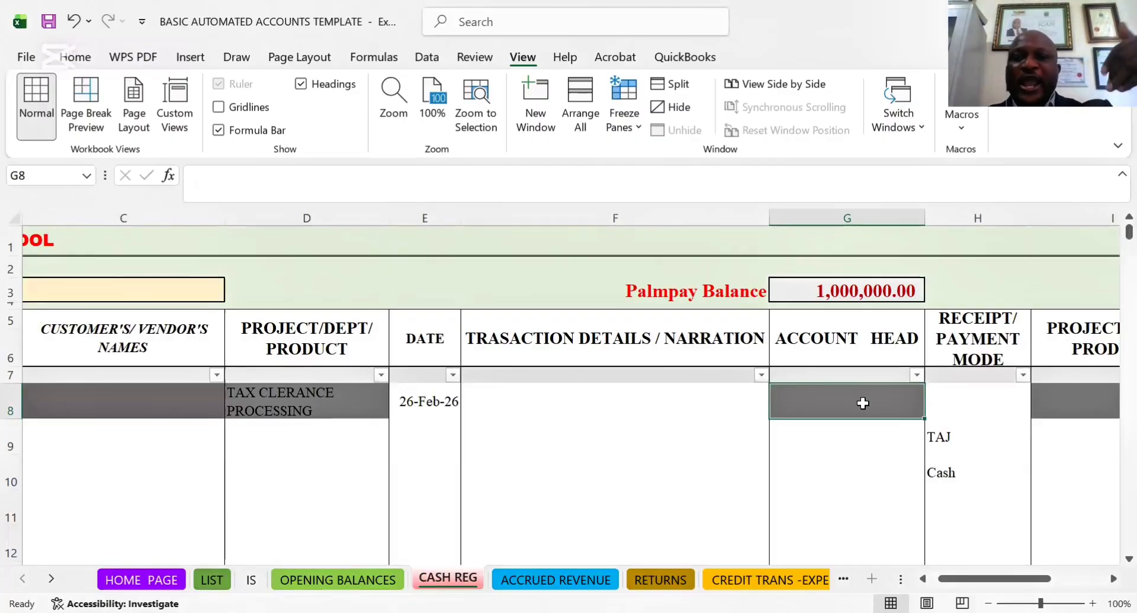
text(SLA)
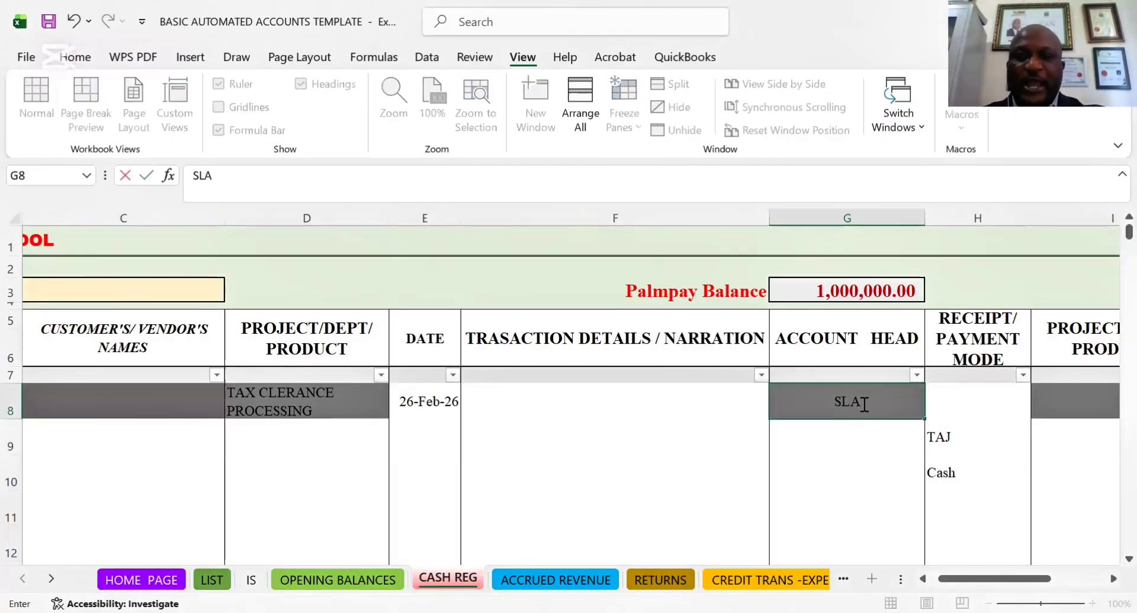
key(BackSpace)
key(BackSpace)
key(BackSpace)
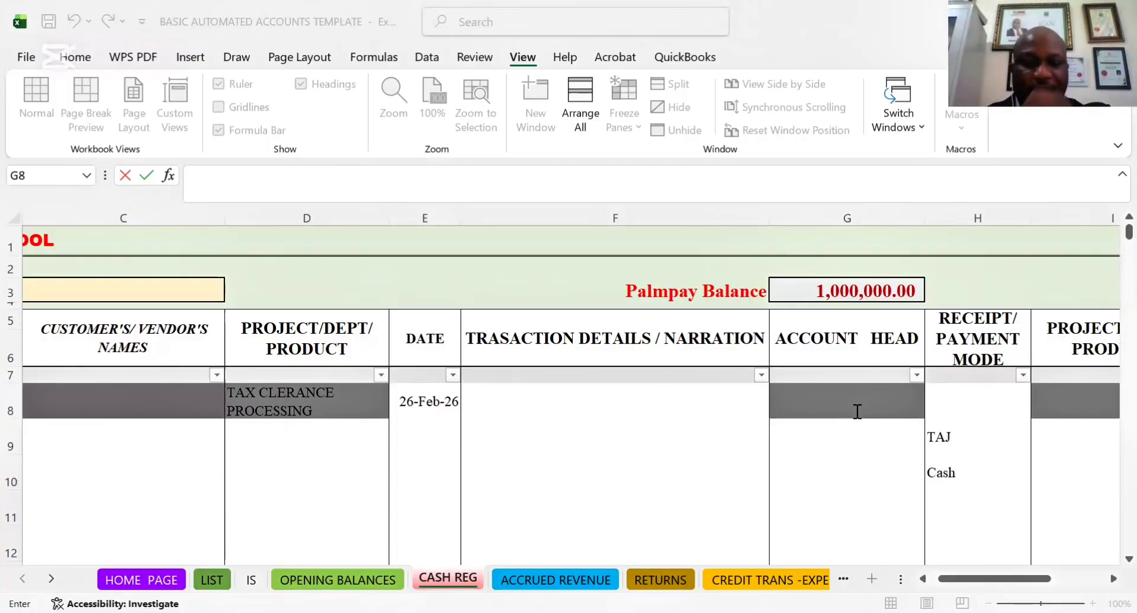
Look over the HOME PAGE navigation links and find the tax and audit consulting entry in the LIST sheet's PROJECT LIST
click(121, 582)
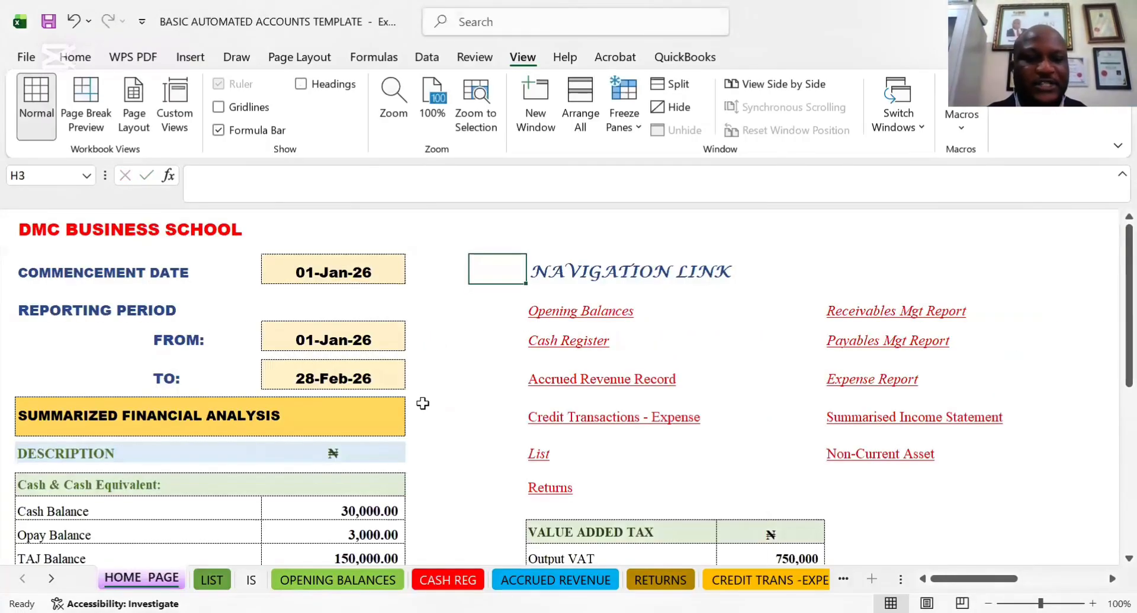
drag(583, 432, 500, 431)
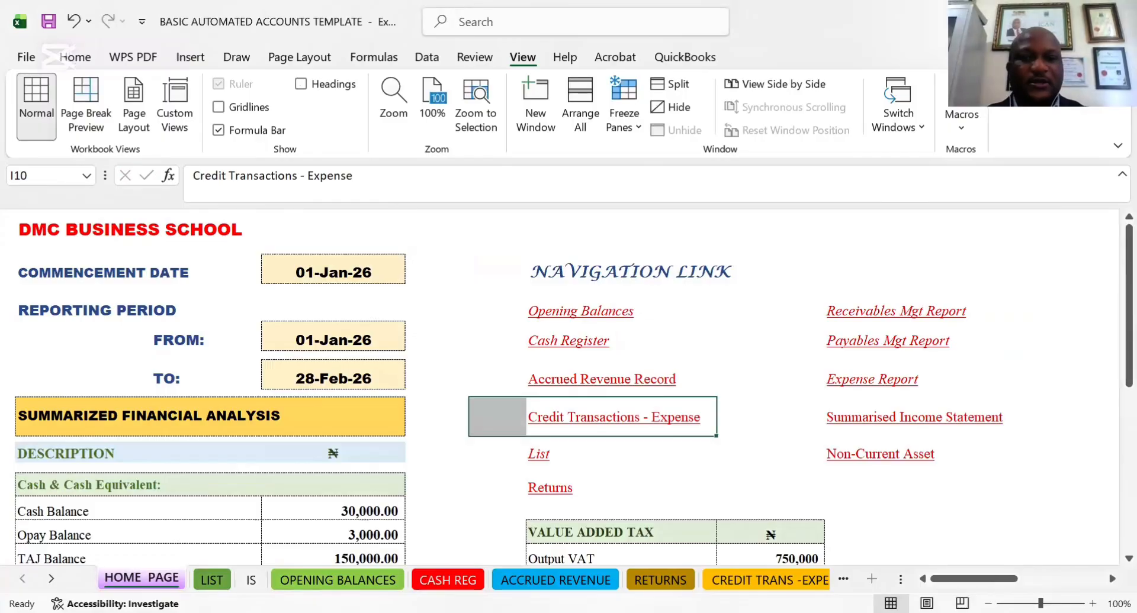
click(212, 581)
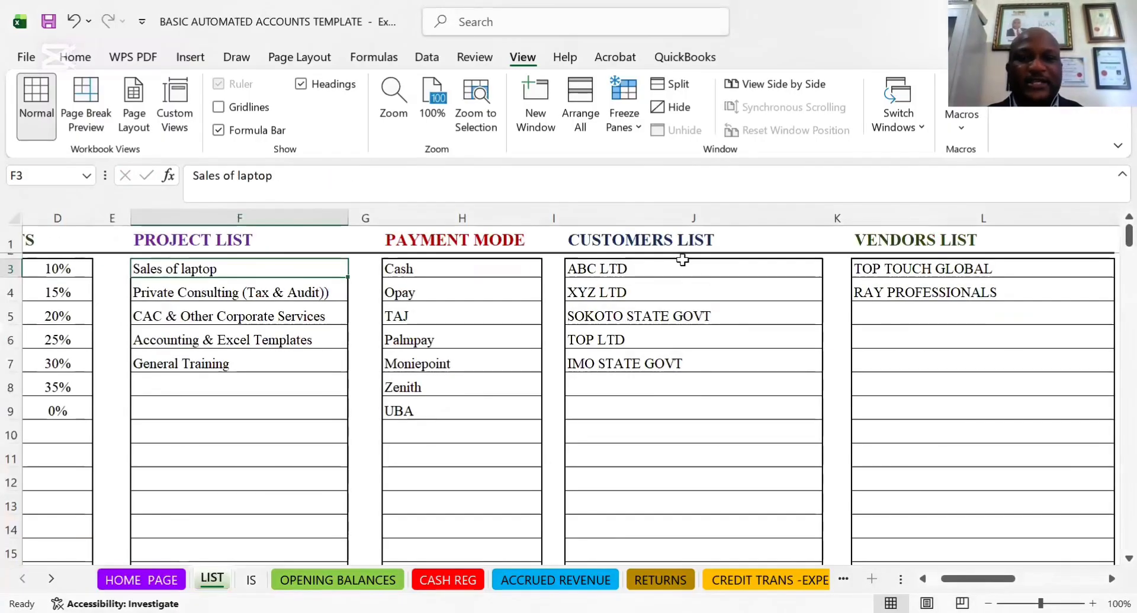
click(190, 298)
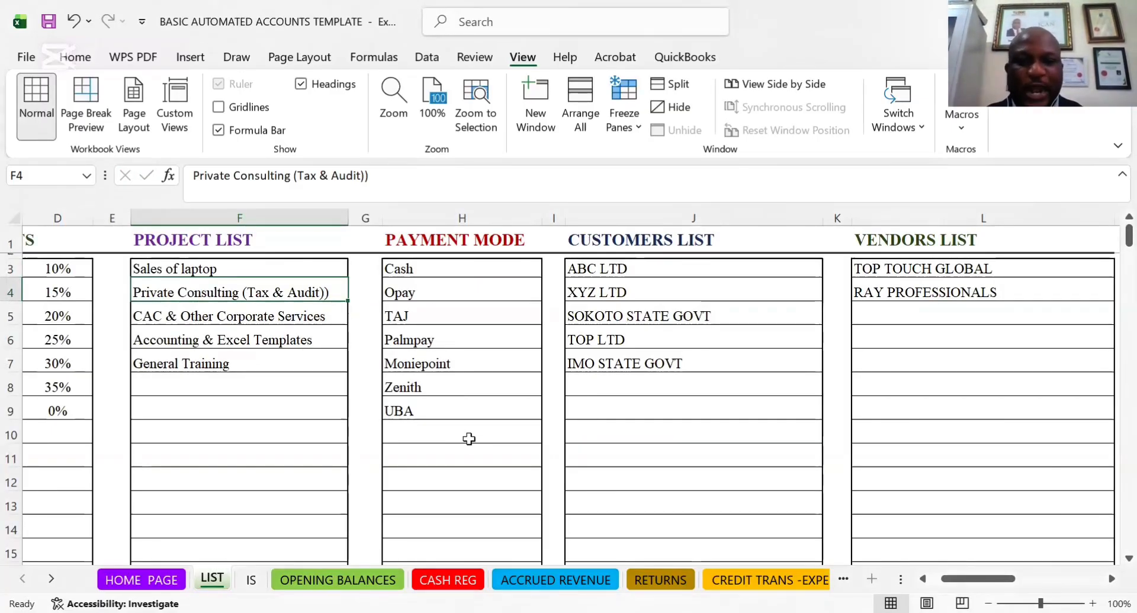
Enter Private consulting (tax and audit) in ACCOUNT HEAD cell G8 of the CASH REG sheet
click(470, 581)
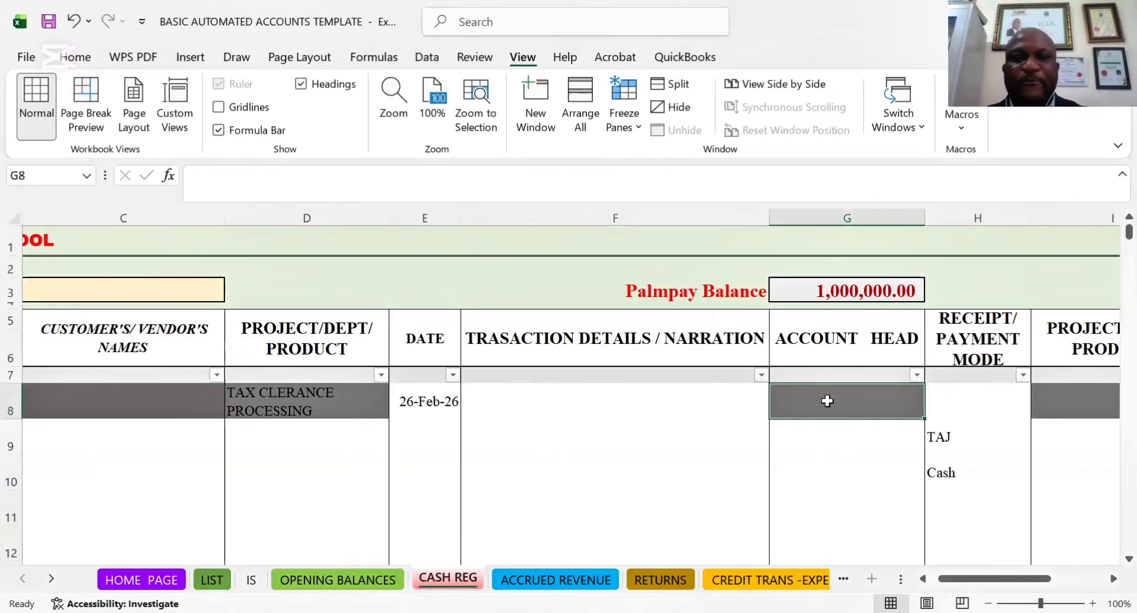
text(P)
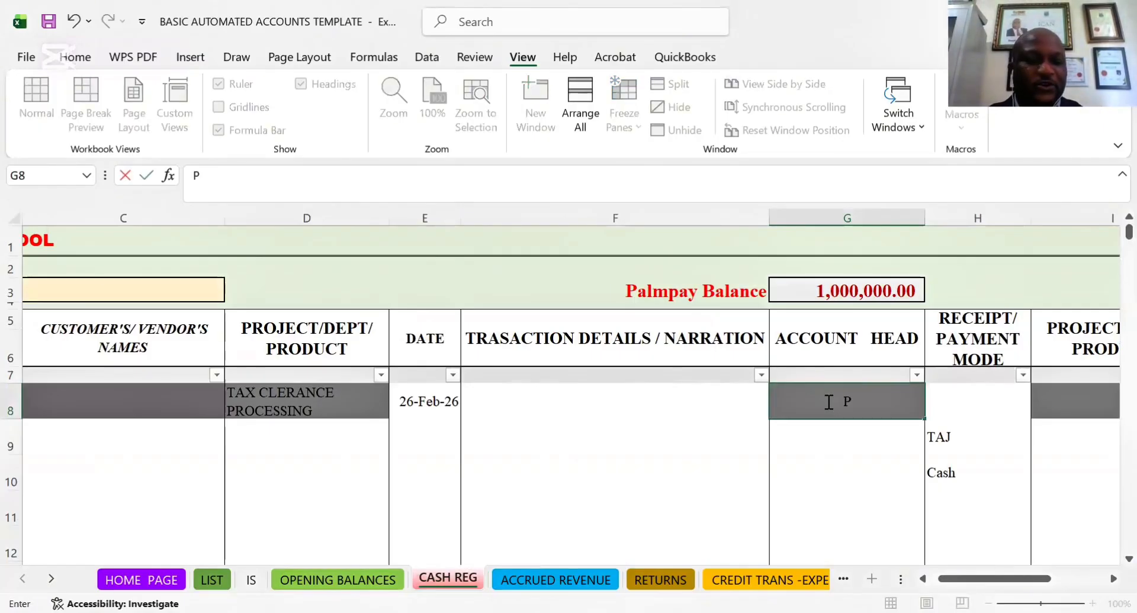
text(rivate)
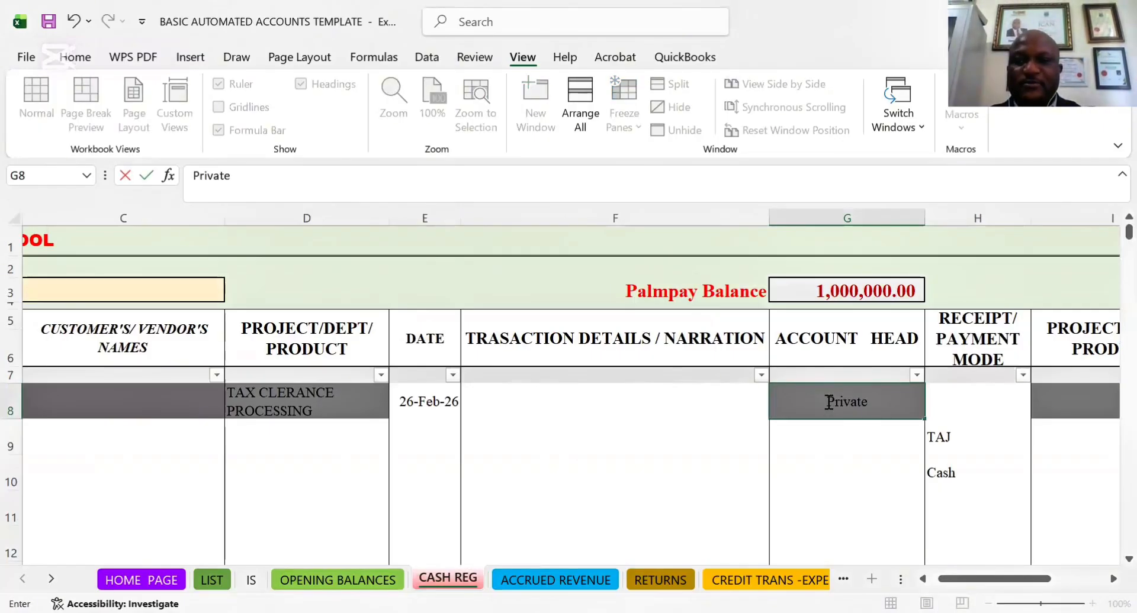
text( cons)
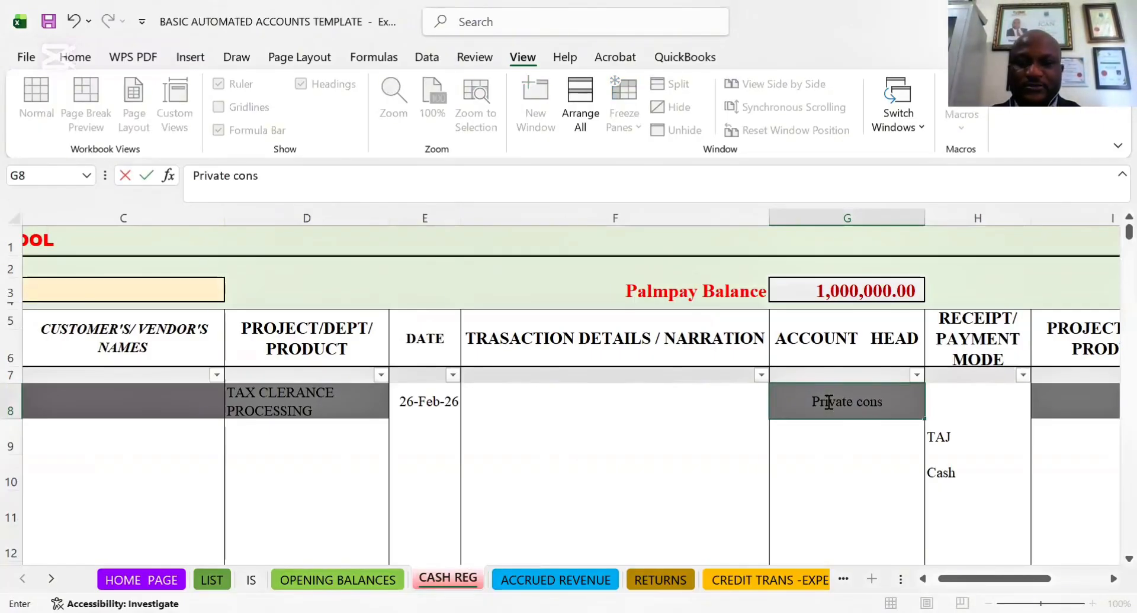
text(ulting)
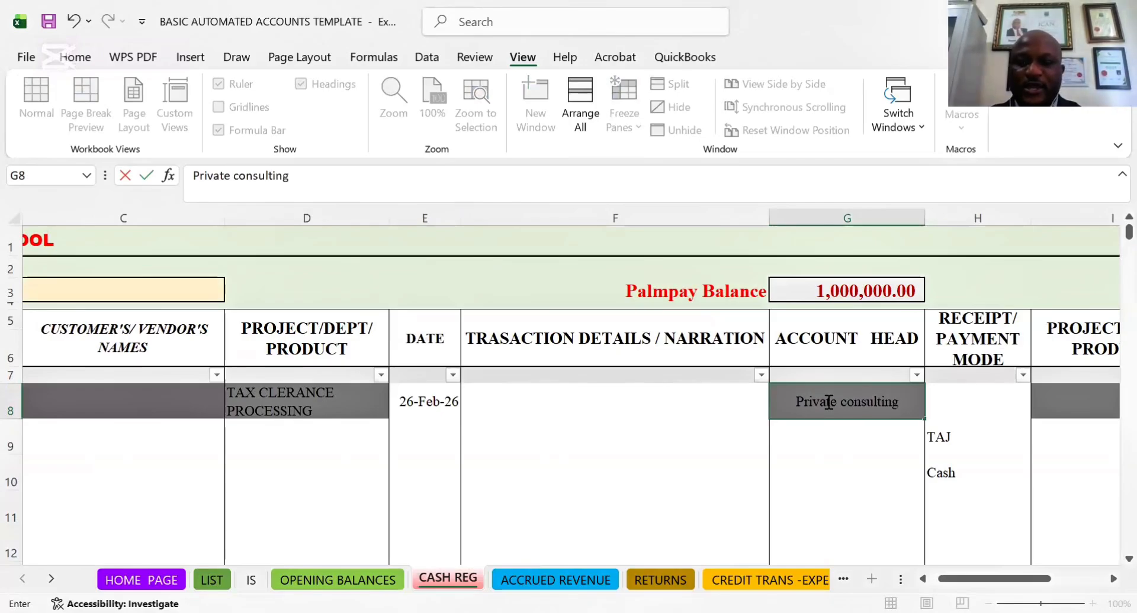
text( (t)
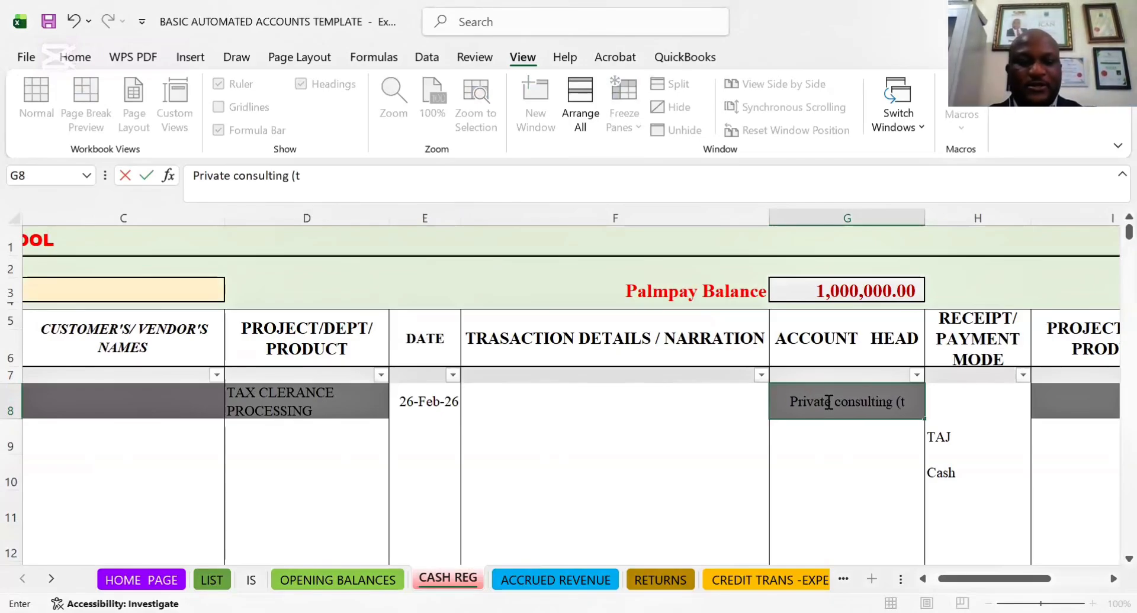
text(ax)
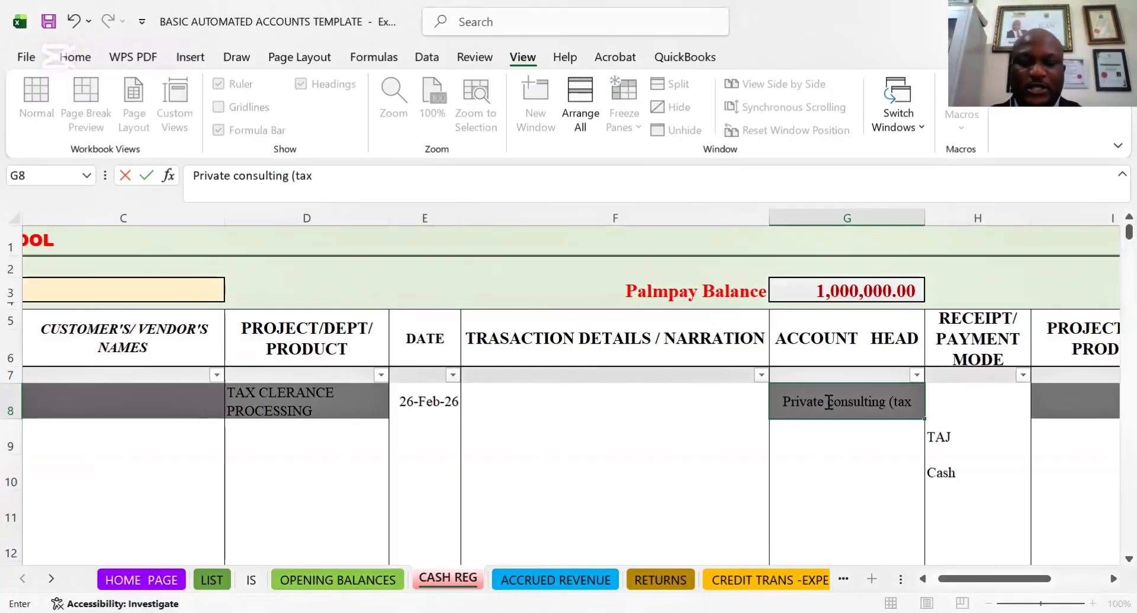
text( and u)
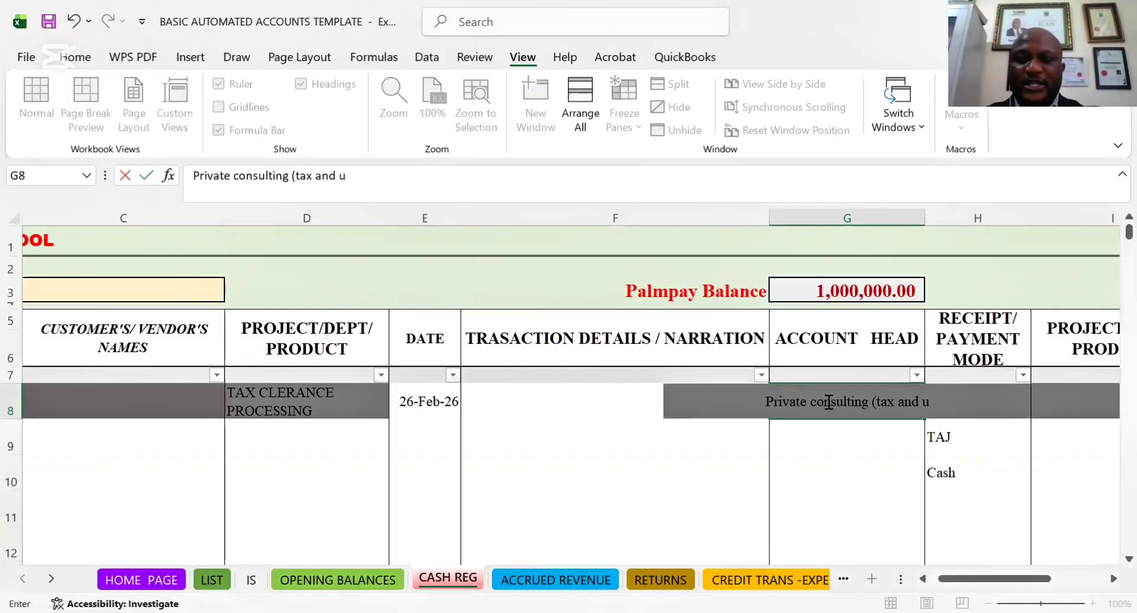
key(BackSpace)
text(a)
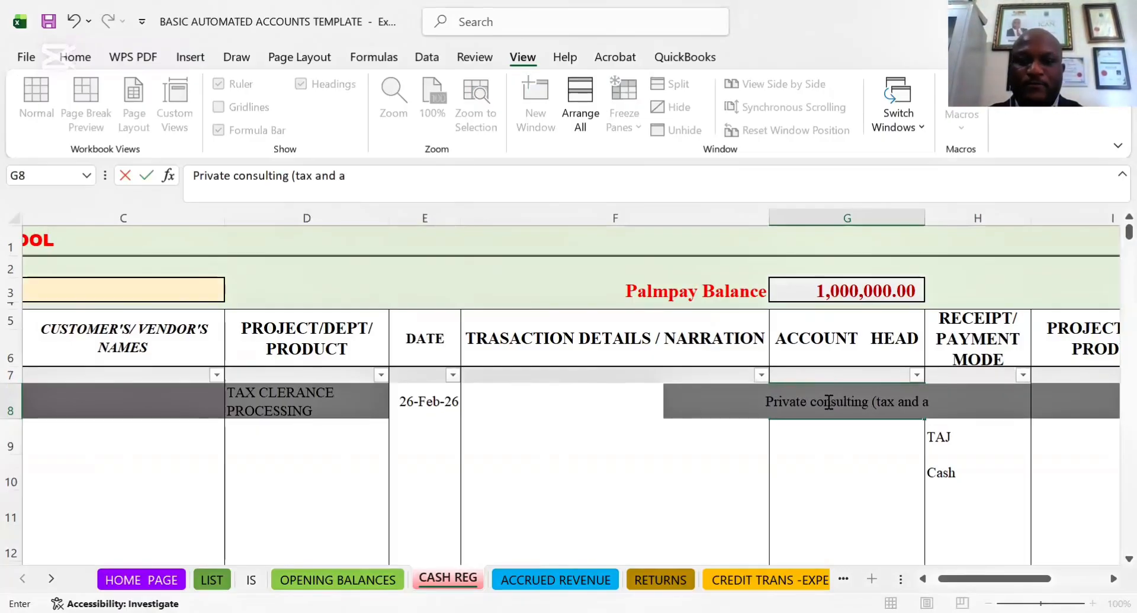
text(udit)
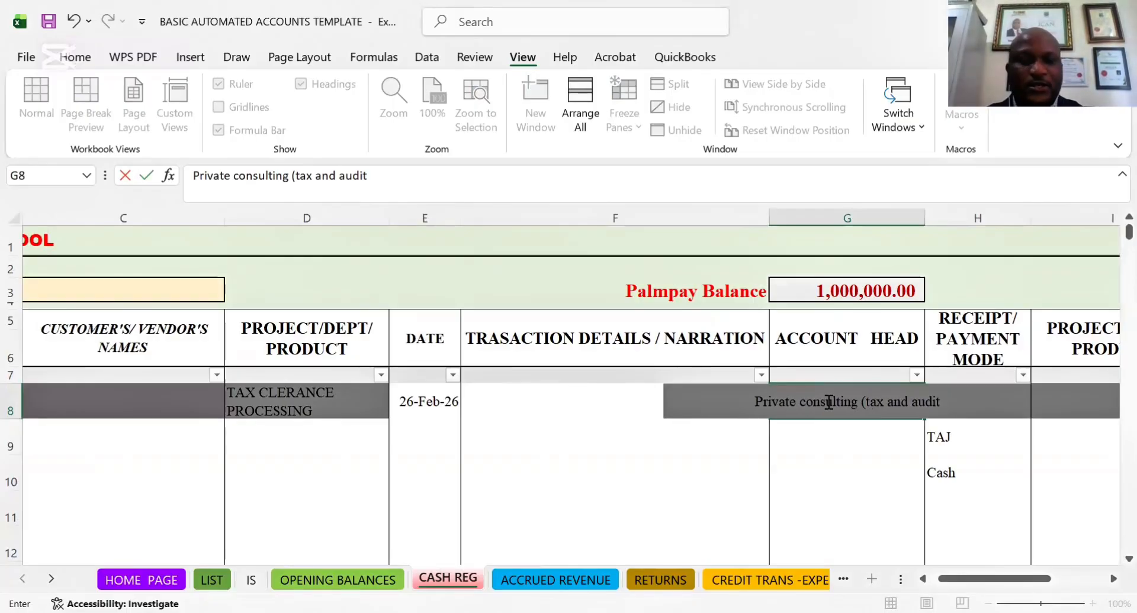
text())
key(Tab)
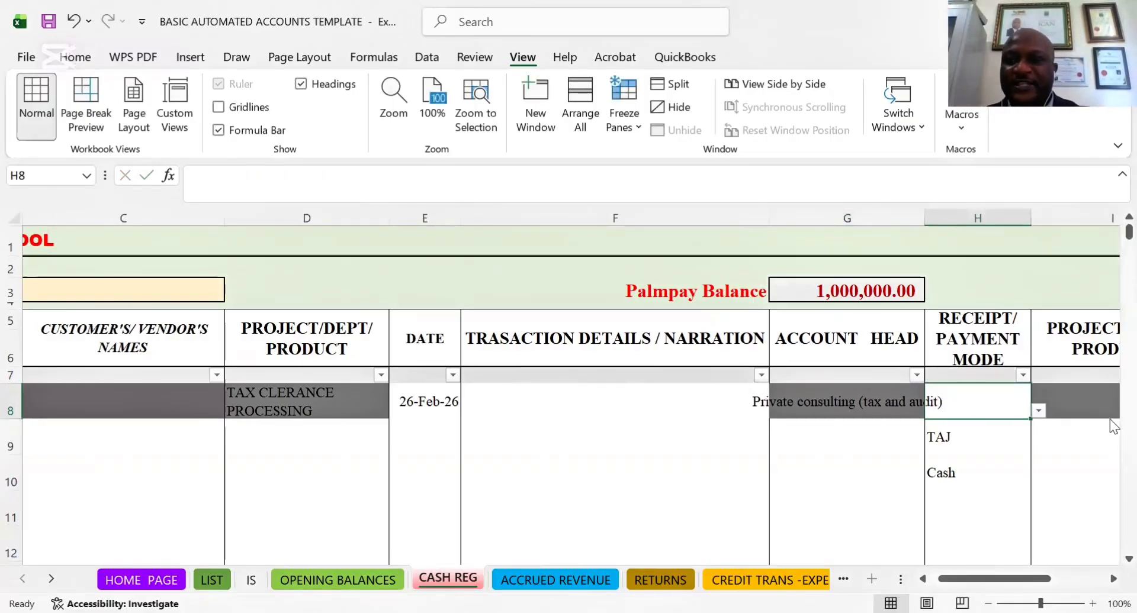
Set the RECEIPT/PAYMENT MODE in cell H8 to Zenith
click(1039, 411)
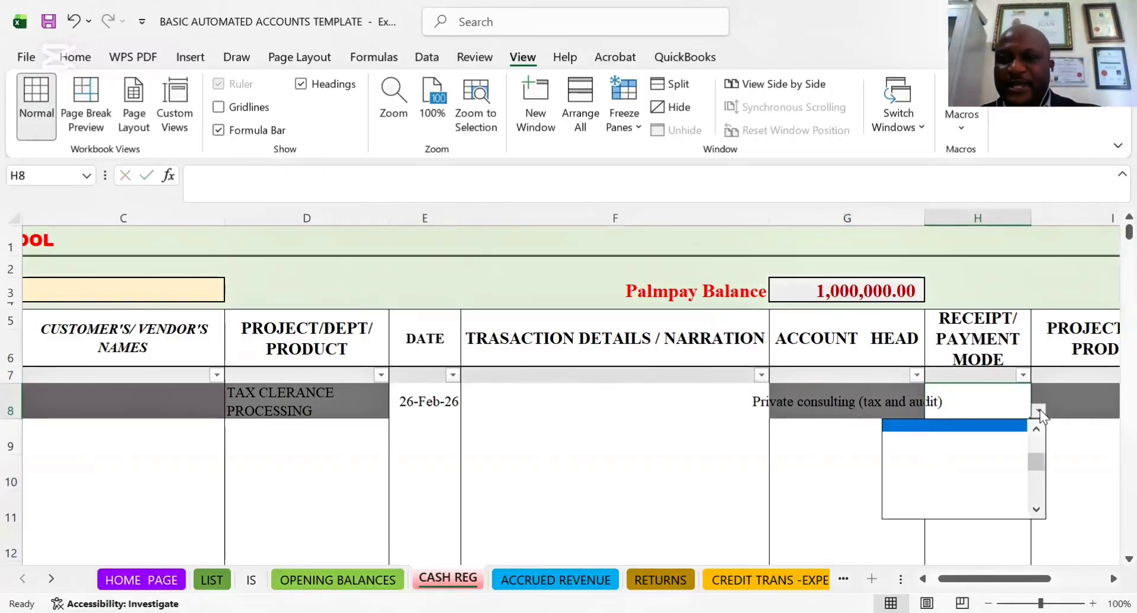
drag(1034, 462, 1038, 414)
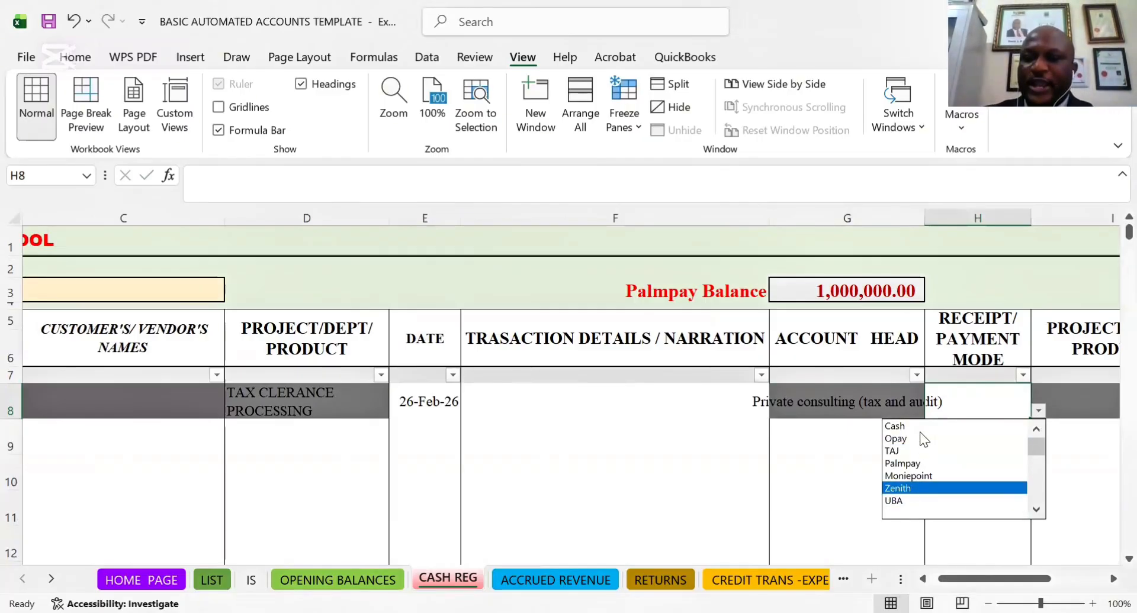
click(910, 487)
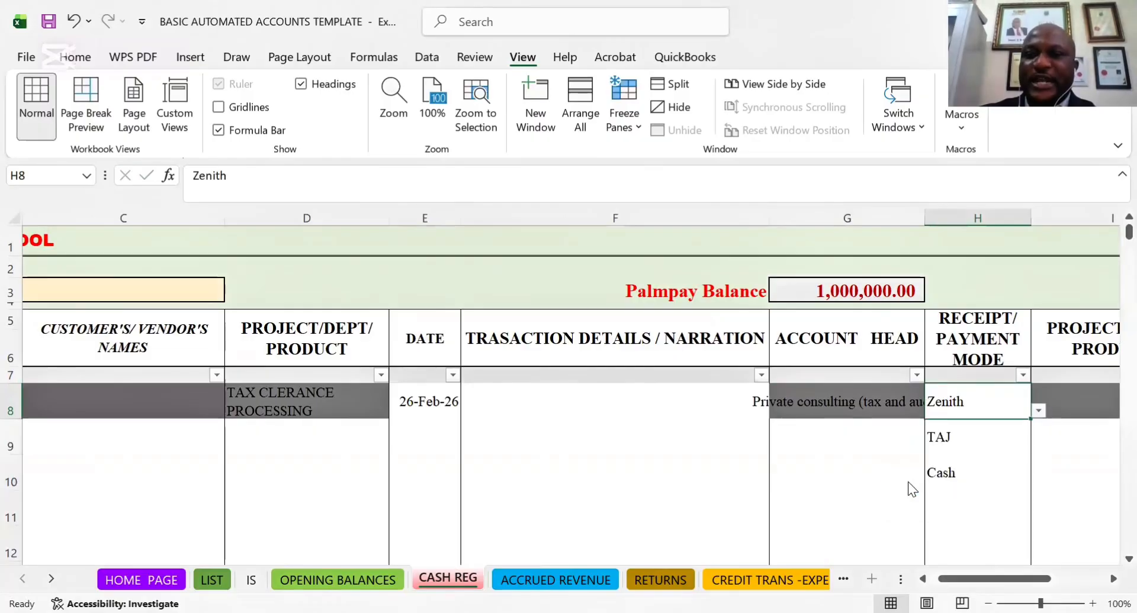
Check the row 8 cells around the payment mode and the filter choices of PROJECT/DEPT/PRODUCT column I
click(1059, 399)
key(Right)
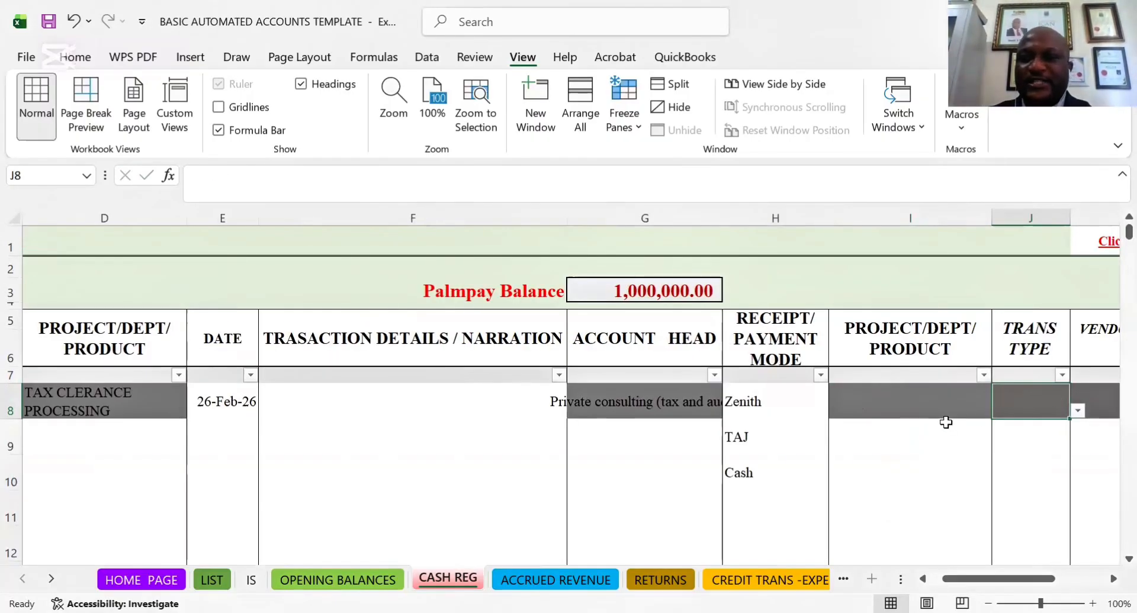
click(983, 375)
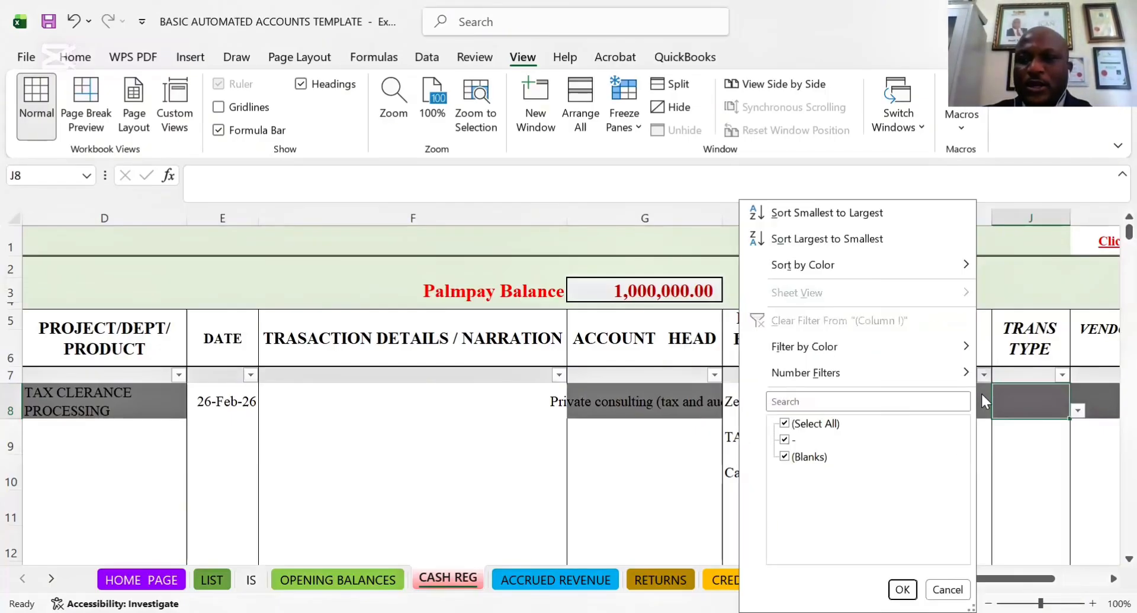
click(1024, 416)
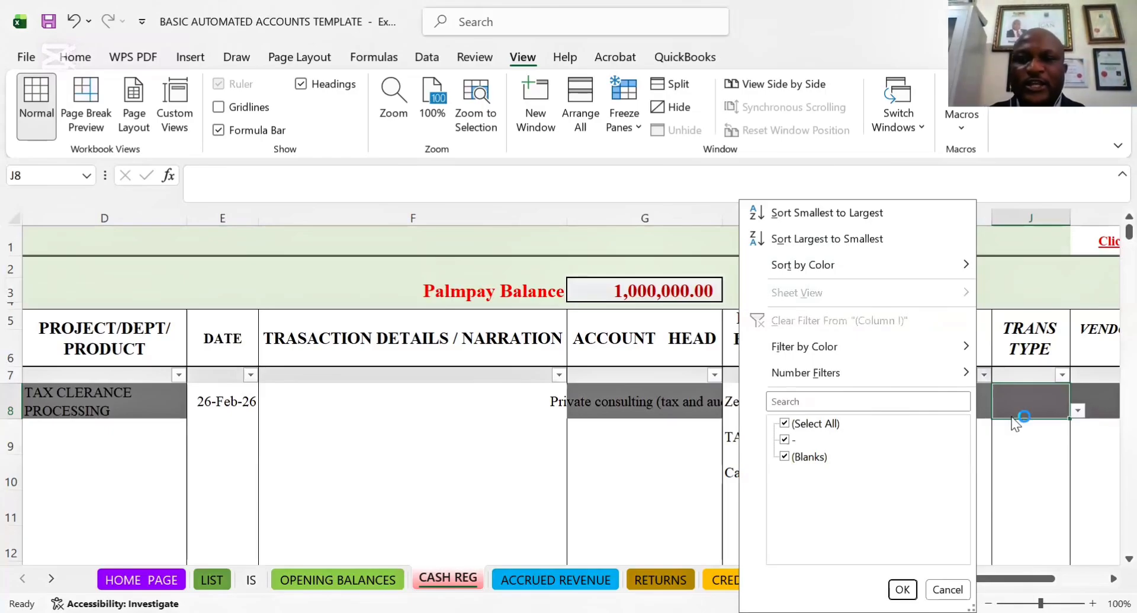
click(762, 386)
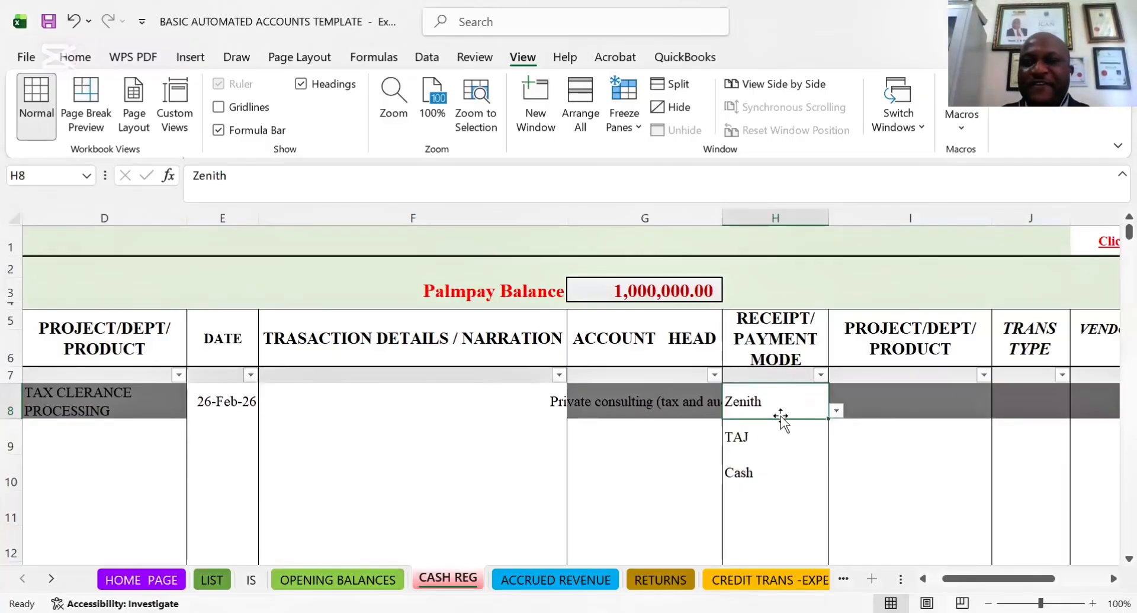
key(Left)
key(Left)
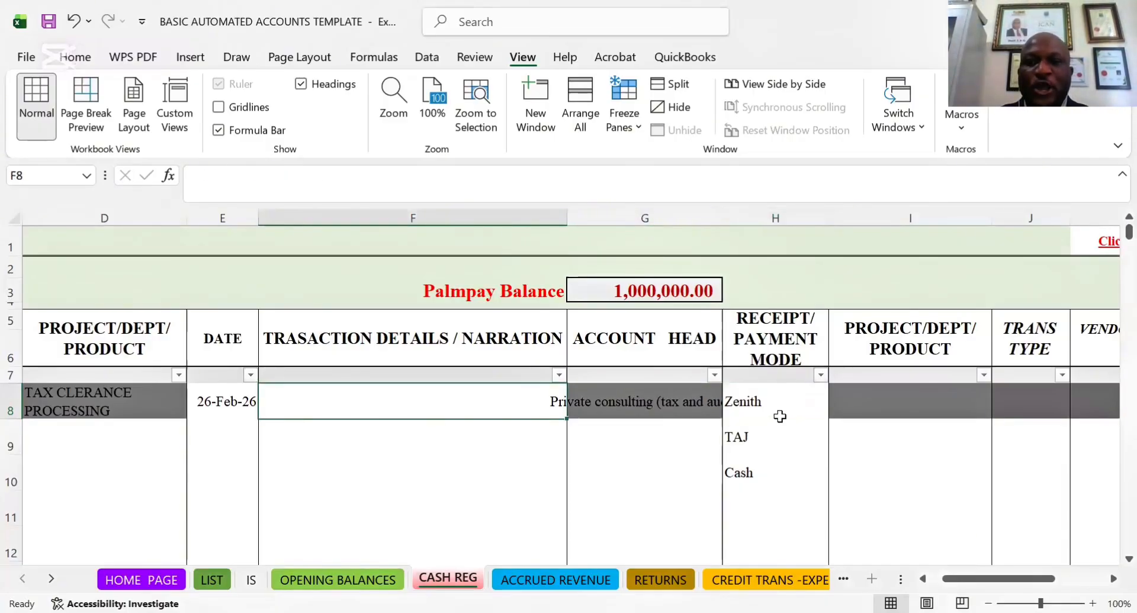
Review the sample receipt's entries across row 8 of the CASH REG sheet, between the RECEIPTS column and the payment details
click(771, 402)
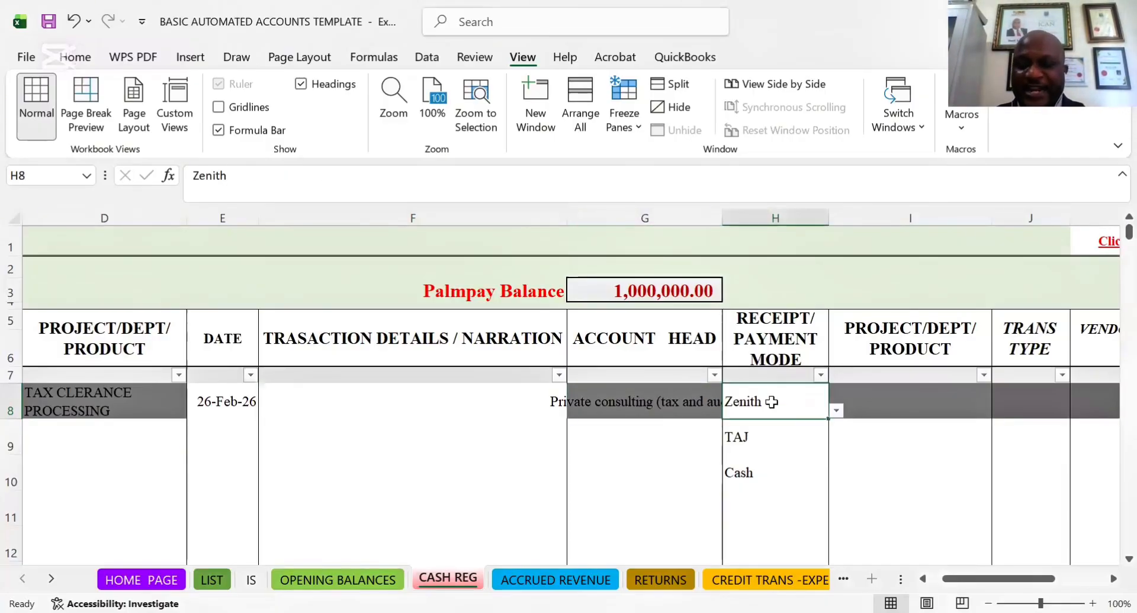
key(Left)
key(Left)
key(Left)
key(Left)
key(Left)
key(Left)
key(Left)
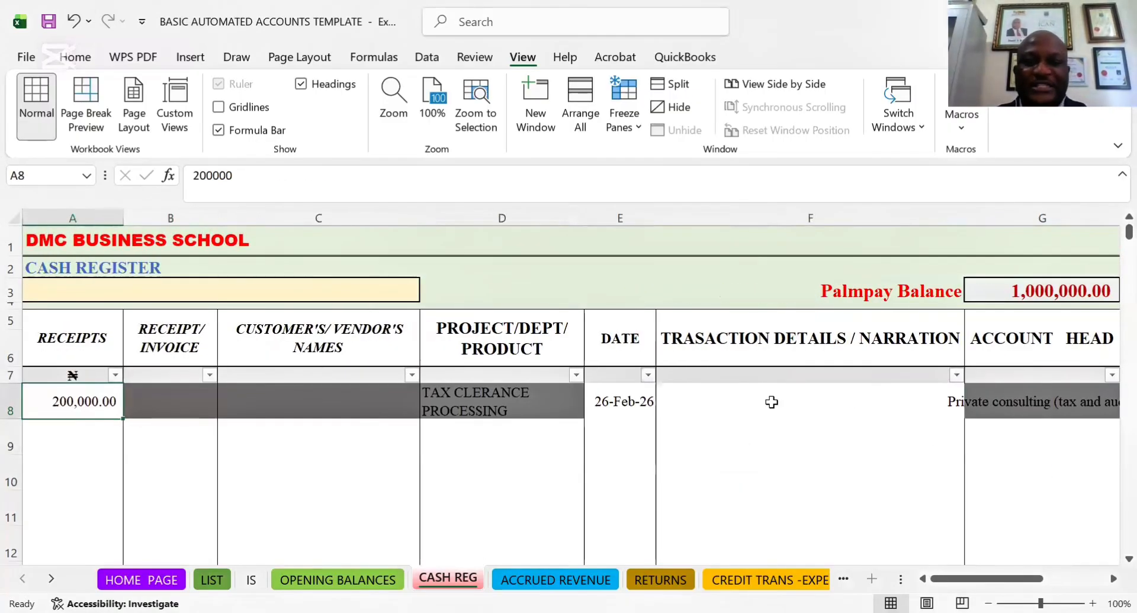
key(Right)
key(Right)
key(Right)
key(Right)
key(Right)
key(Right)
key(Right)
key(Right)
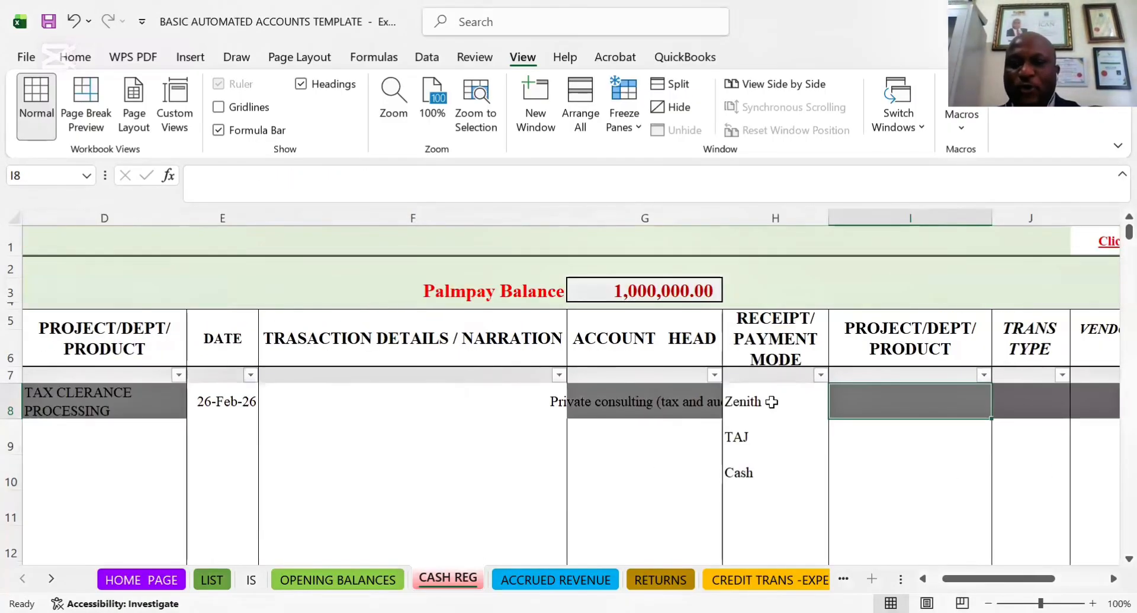
key(Left)
key(Left)
key(Left)
key(Left)
key(Left)
key(Left)
key(Left)
key(Left)
key(Right)
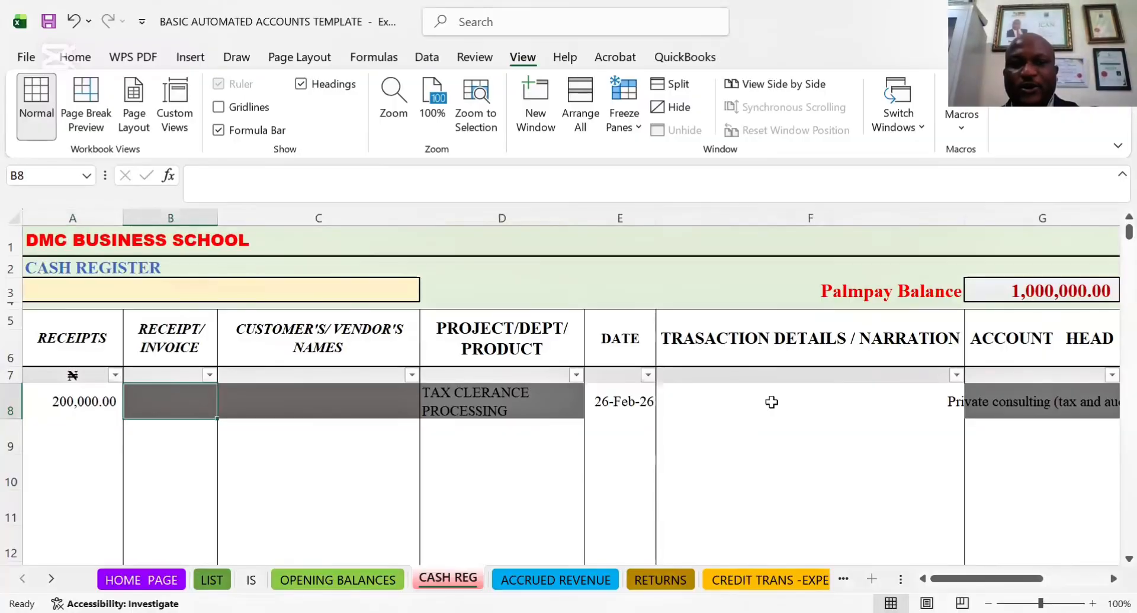
key(Right)
key(Right)
key(Right)
key(Right)
key(Right)
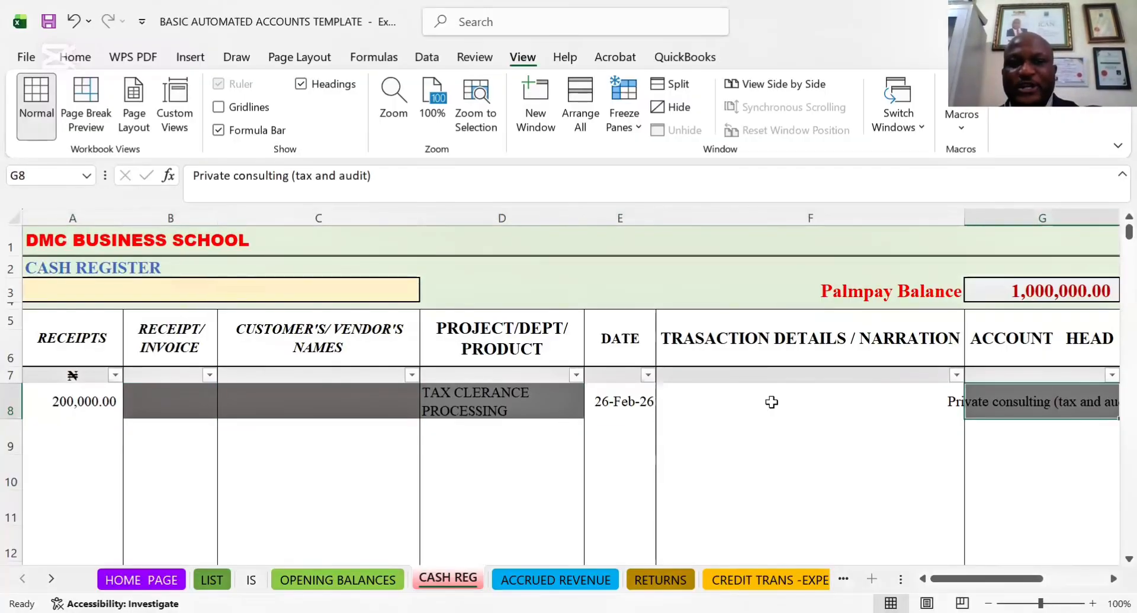
key(Right)
key(Right)
key(Right)
key(Right)
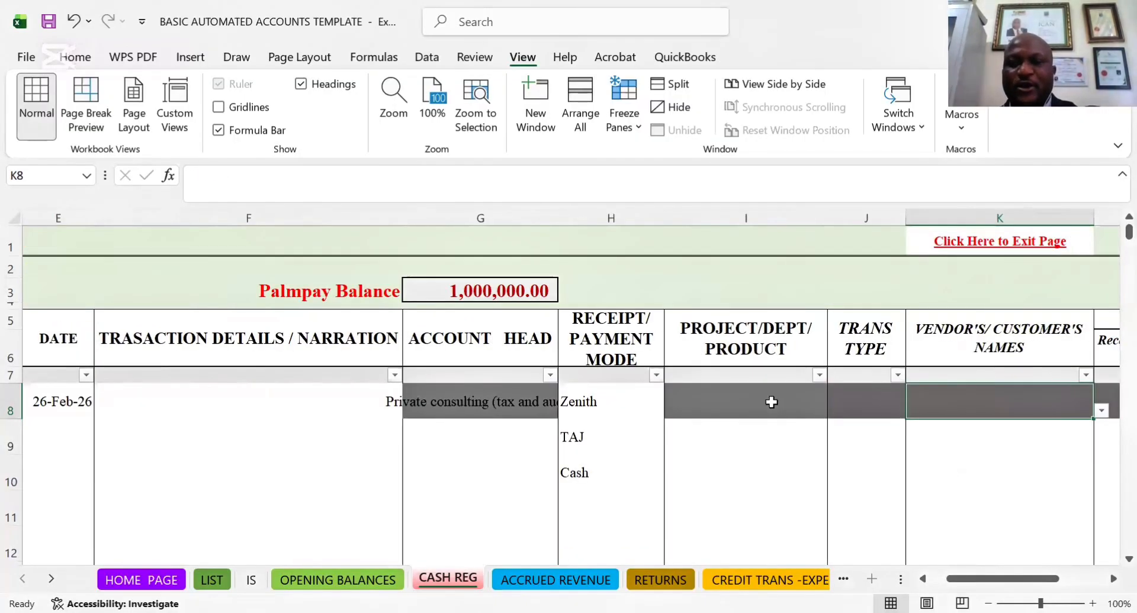
key(Right)
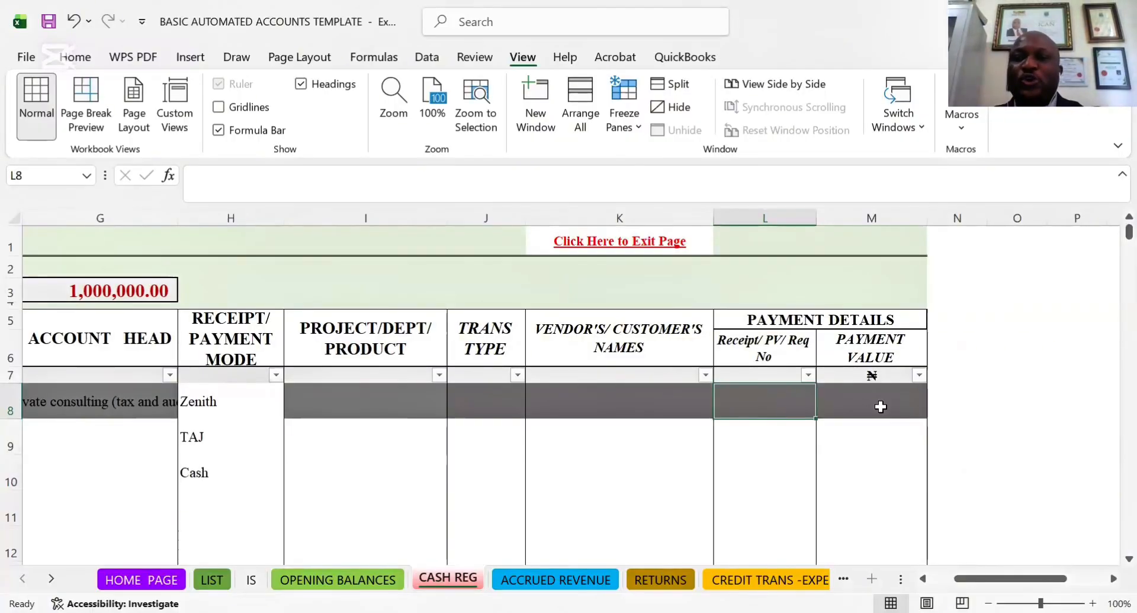
key(Left)
key(Left)
key(Left)
key(Left)
key(Left)
key(Left)
key(Left)
key(Left)
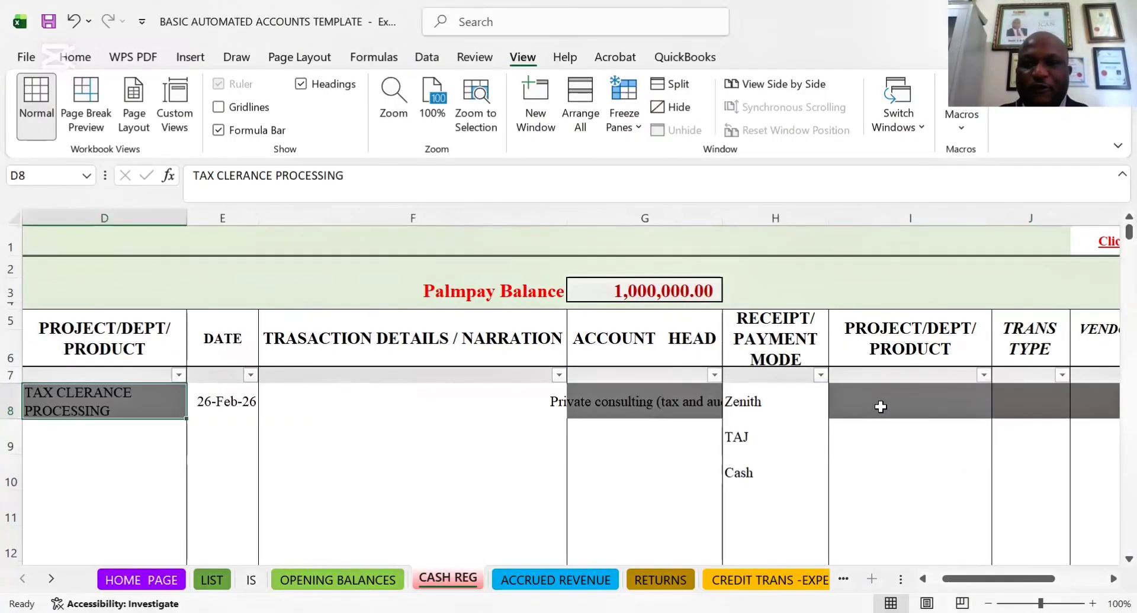
key(Left)
key(Left)
key(Left)
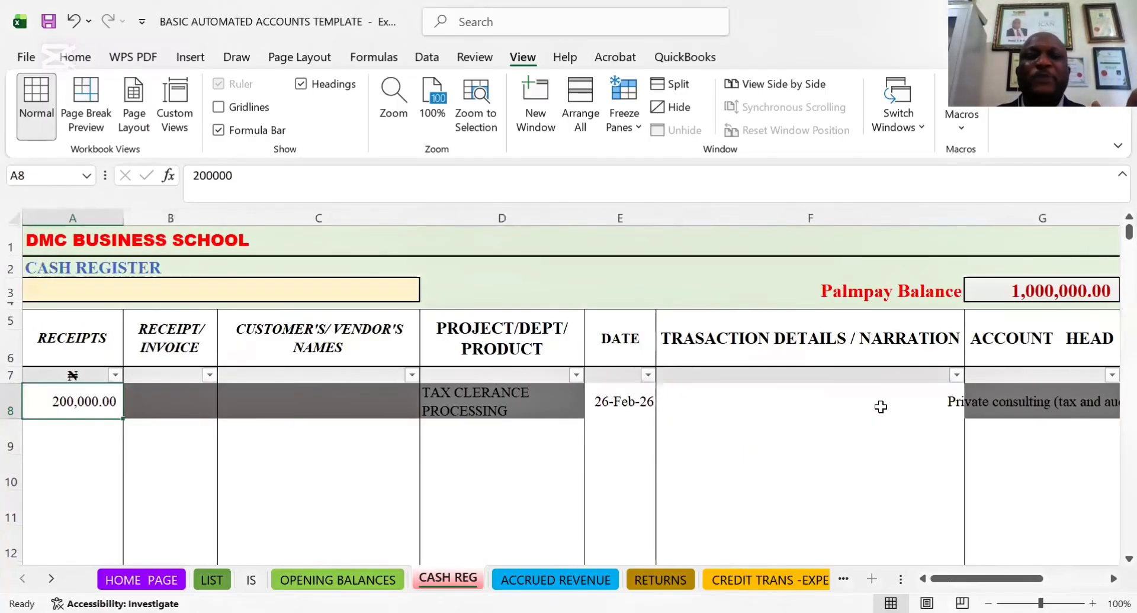
Look over the row 9 cells of CASH REG from RECEIPTS through payment mode and transaction type to the payment details
click(70, 427)
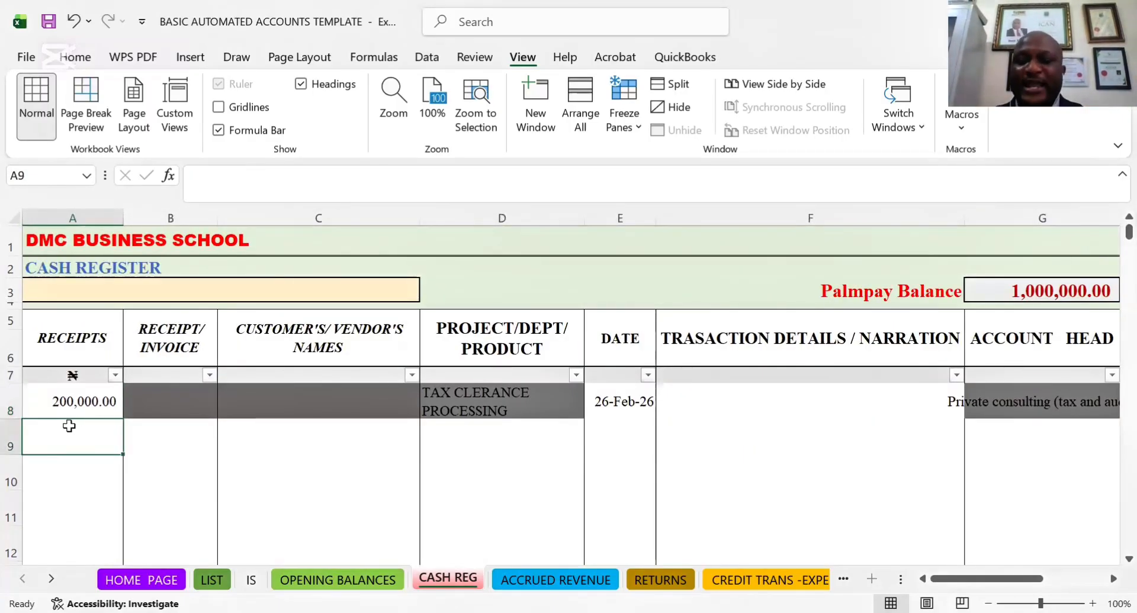
key(Right)
key(Right)
key(Right)
key(Right)
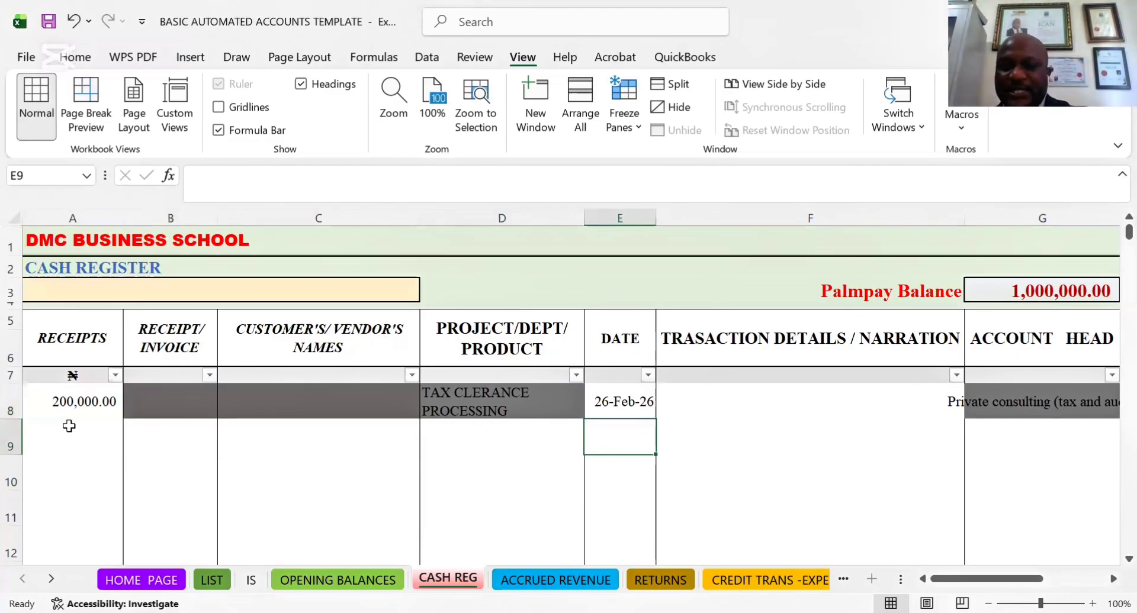
key(Right)
key(Right)
key(Right)
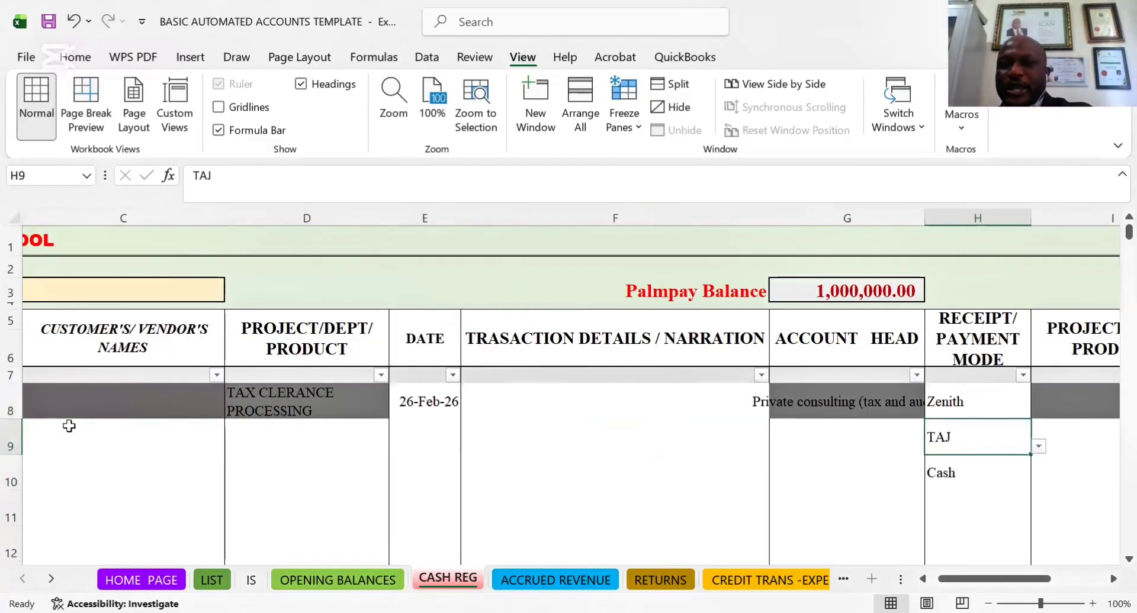
click(425, 422)
key(Right)
key(Right)
key(Right)
key(Right)
key(Right)
key(Right)
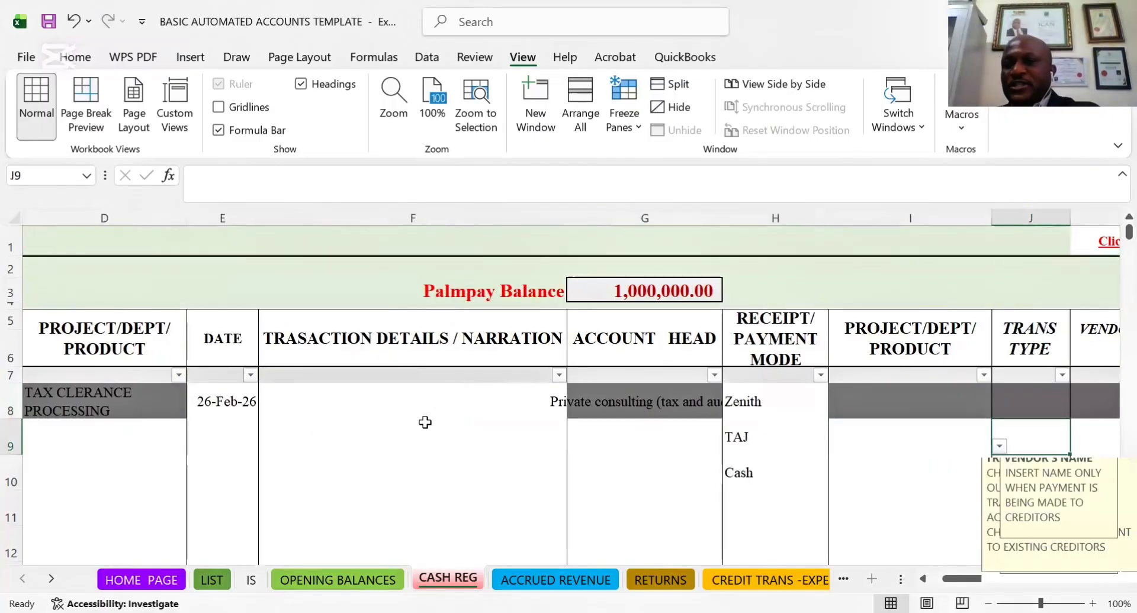
key(Right)
key(Right)
key(Left)
key(Left)
key(Left)
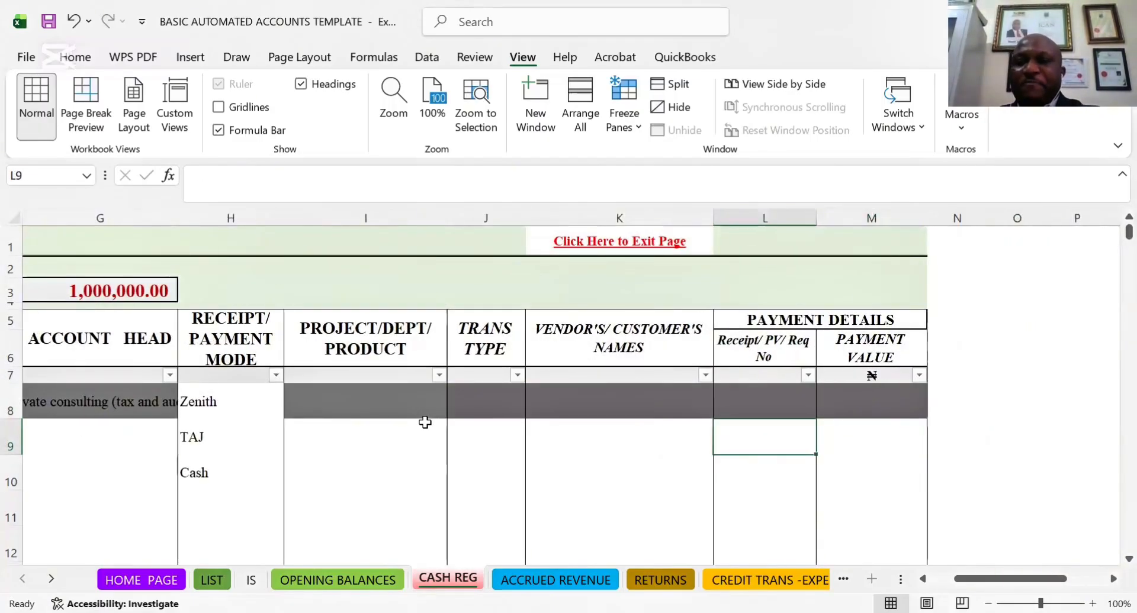
key(Left)
key(Left)
key(Left)
key(Left)
key(Left)
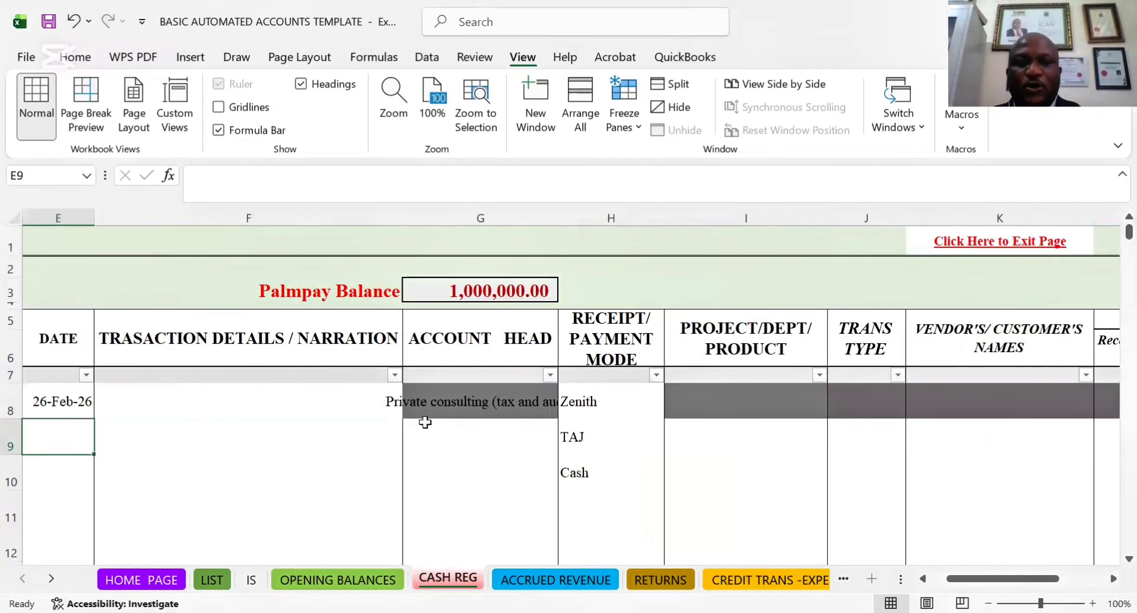
key(Left)
key(Left)
key(Left)
key(Left)
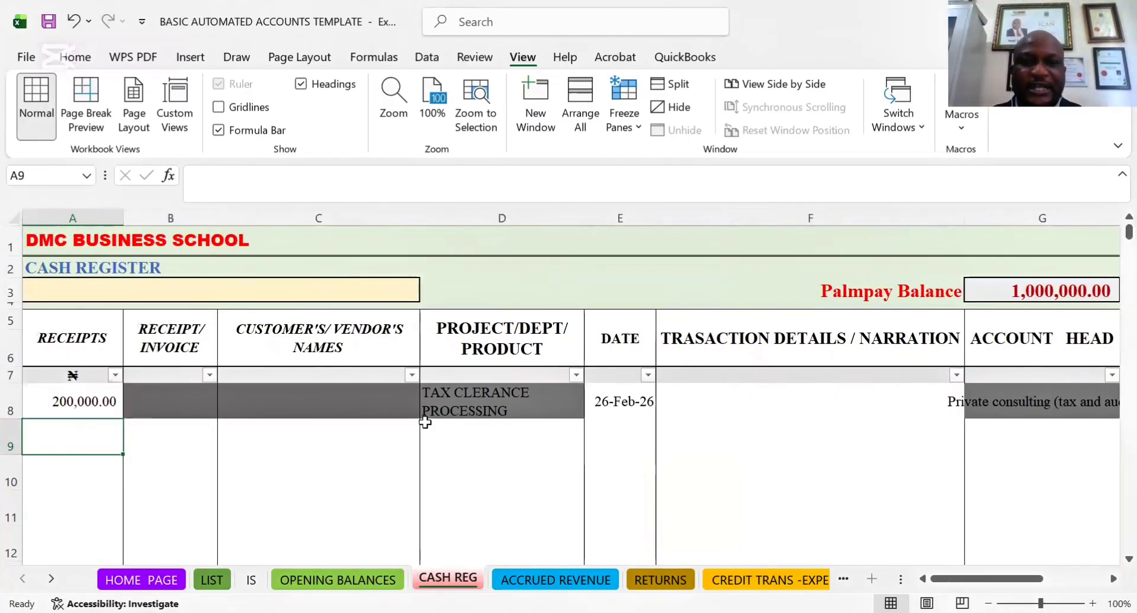
Enter the date 26-Feb-26 in DATE cell E9 for the second transaction
key(Right)
key(Right)
key(Right)
key(Right)
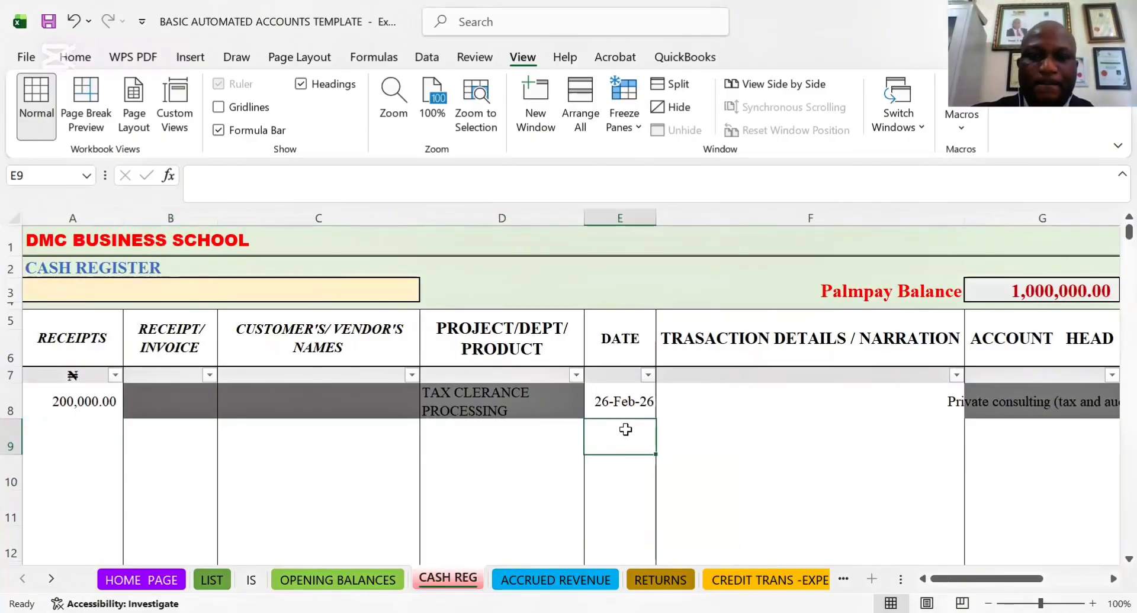
text(0)
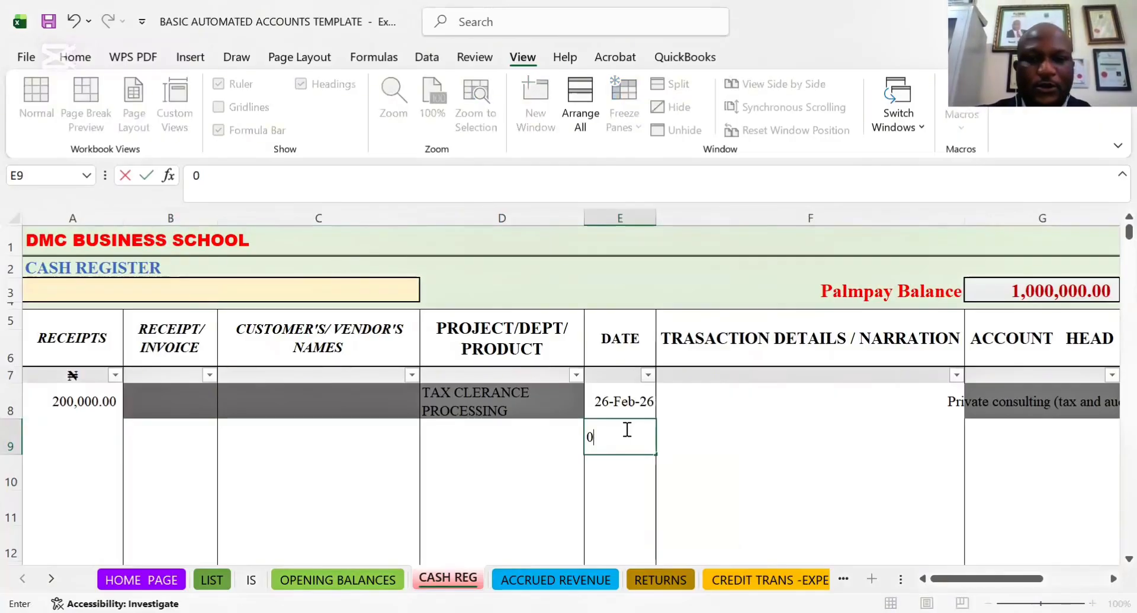
text(2-26)
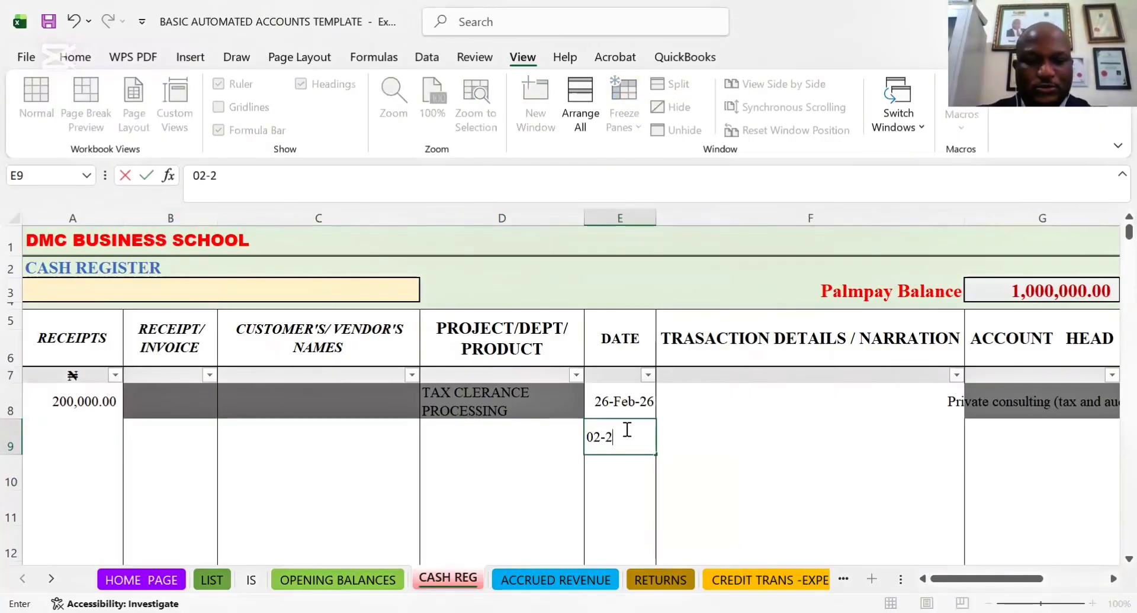
text(26)
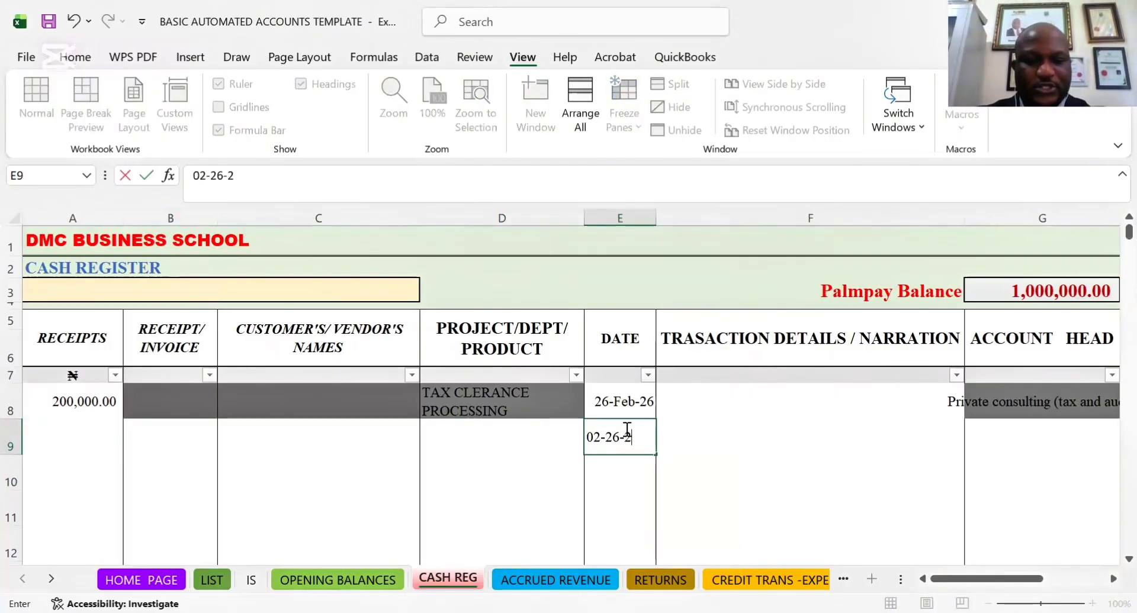
key(Tab)
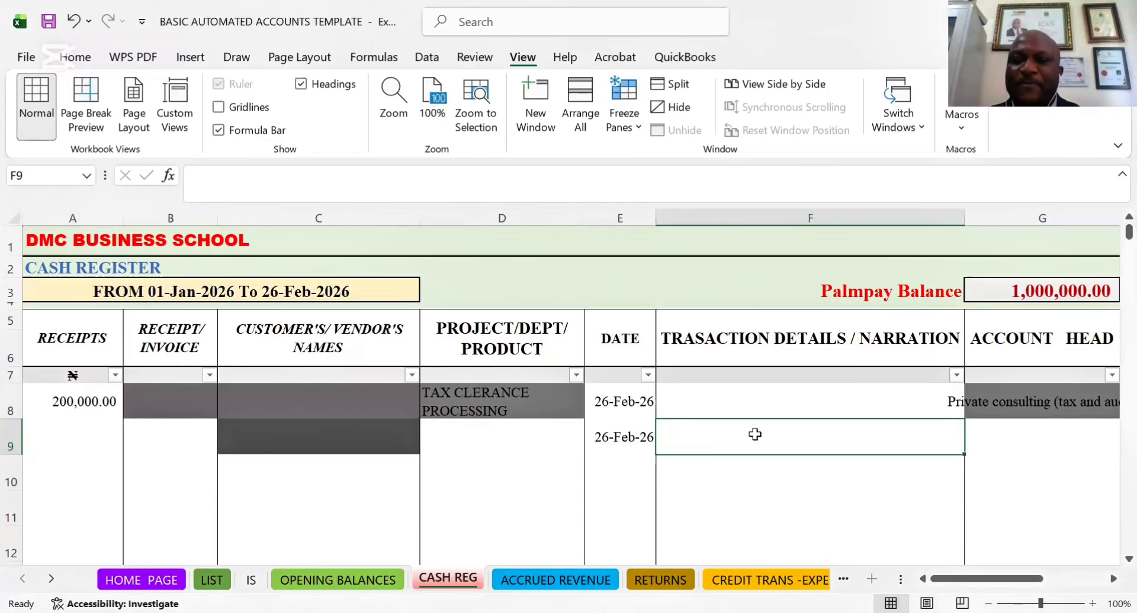
Enter the narration "Transportation to NRS" in the transaction details cell F9
click(780, 401)
click(772, 438)
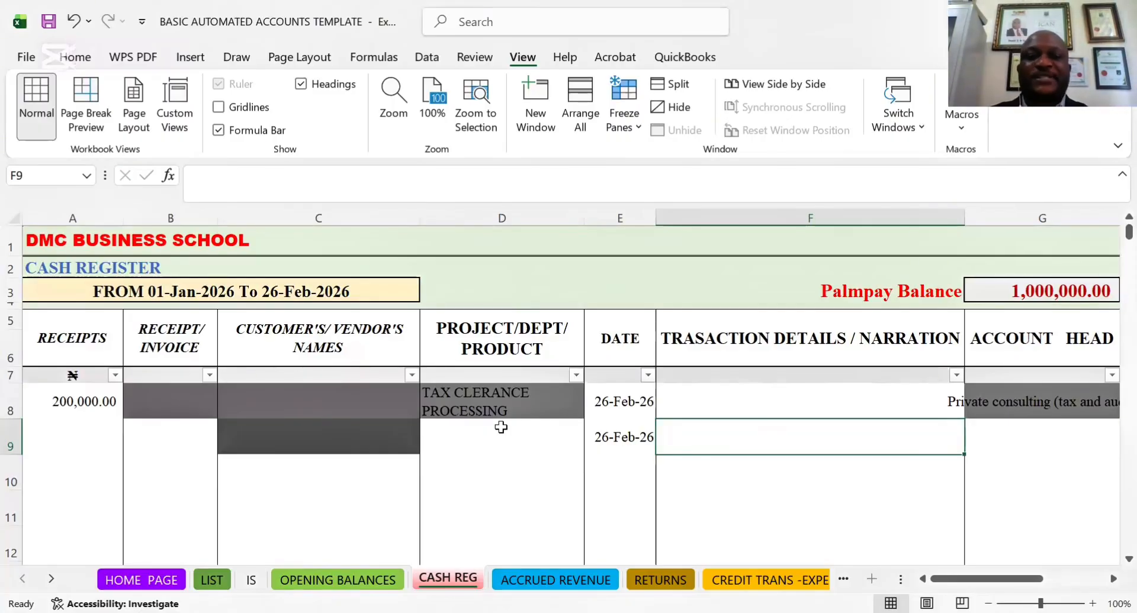
click(629, 435)
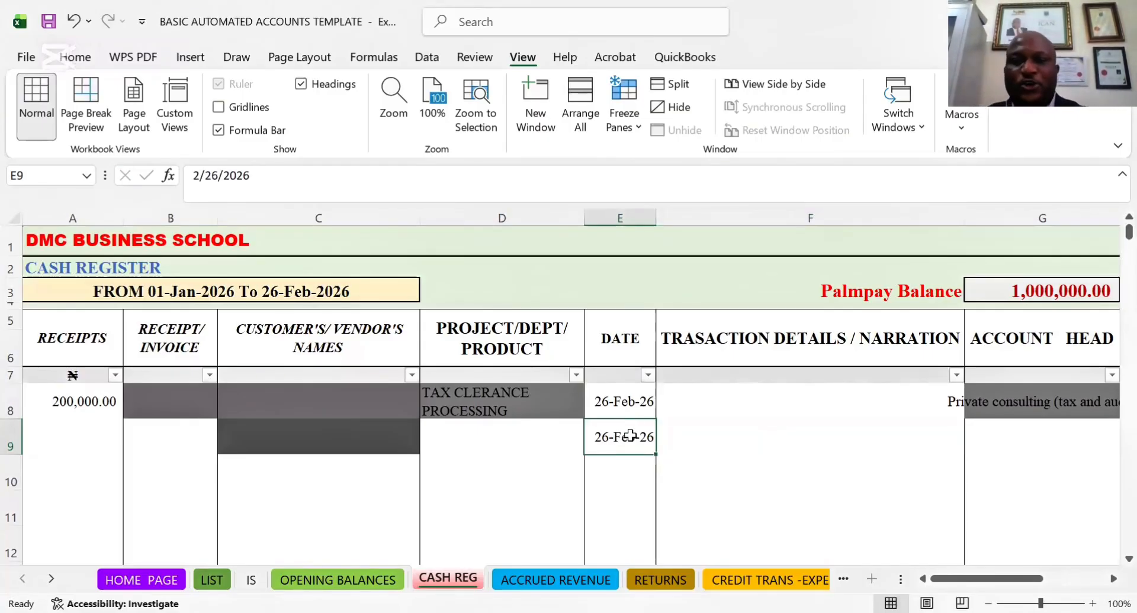
click(703, 437)
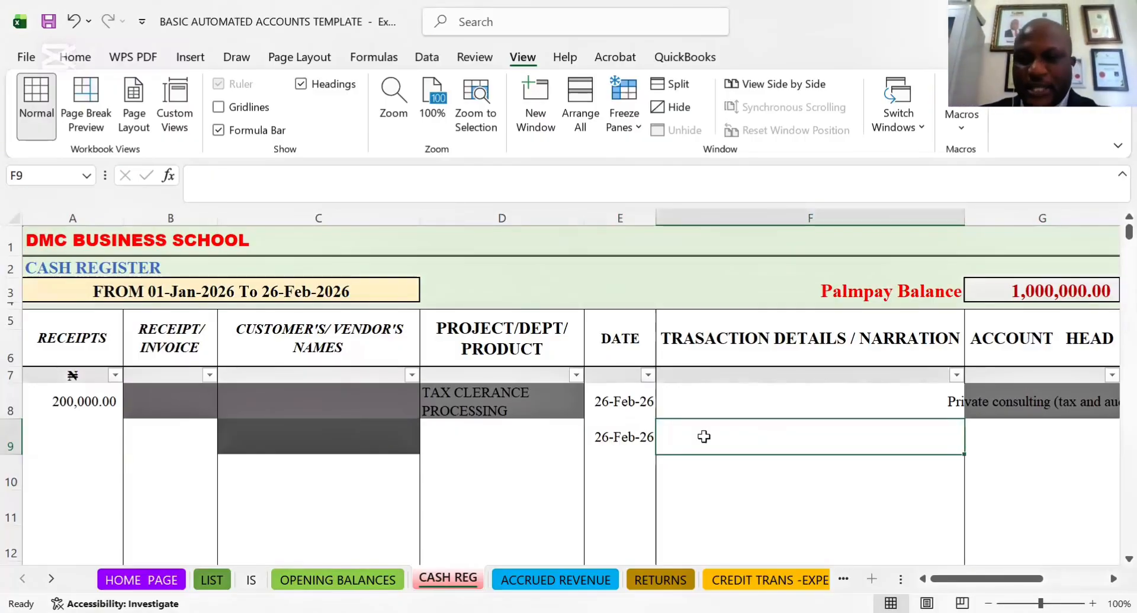
text(Tr)
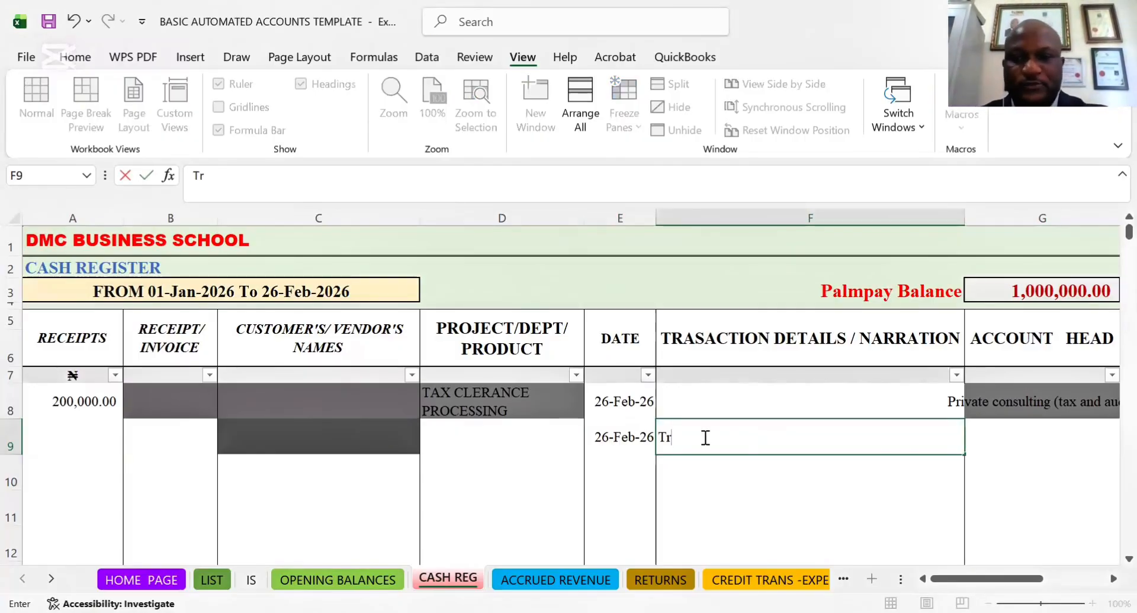
text(ansport)
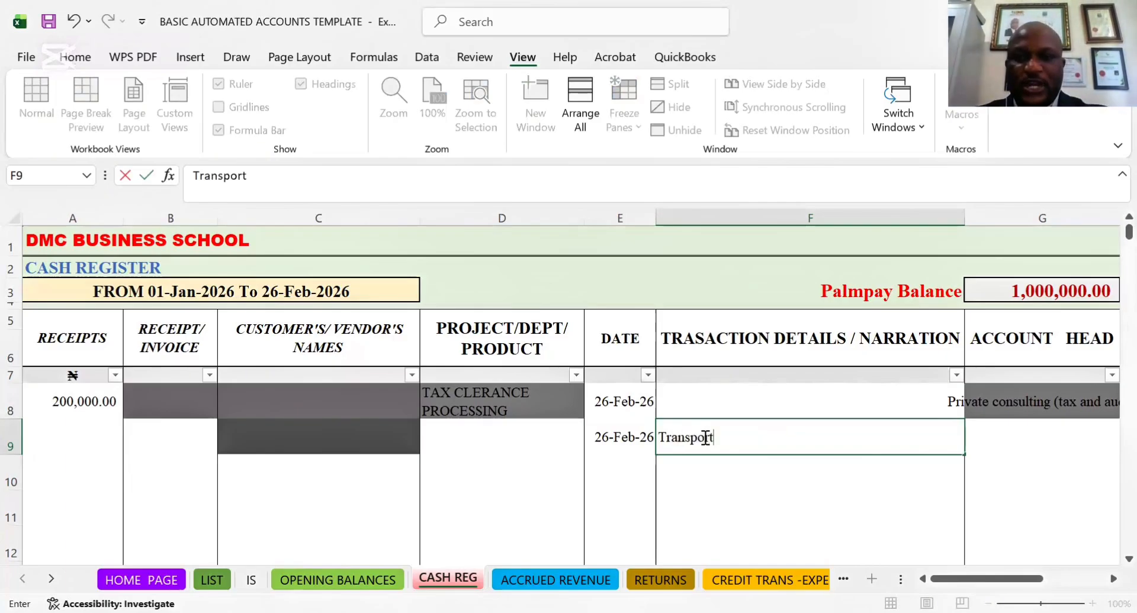
text(ation )
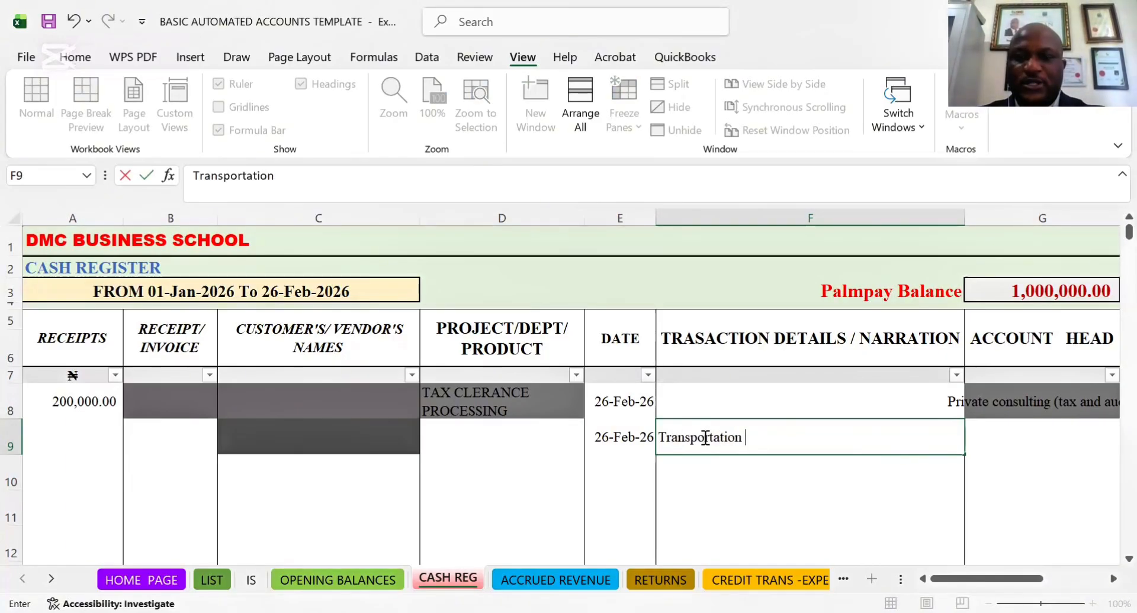
text(to )
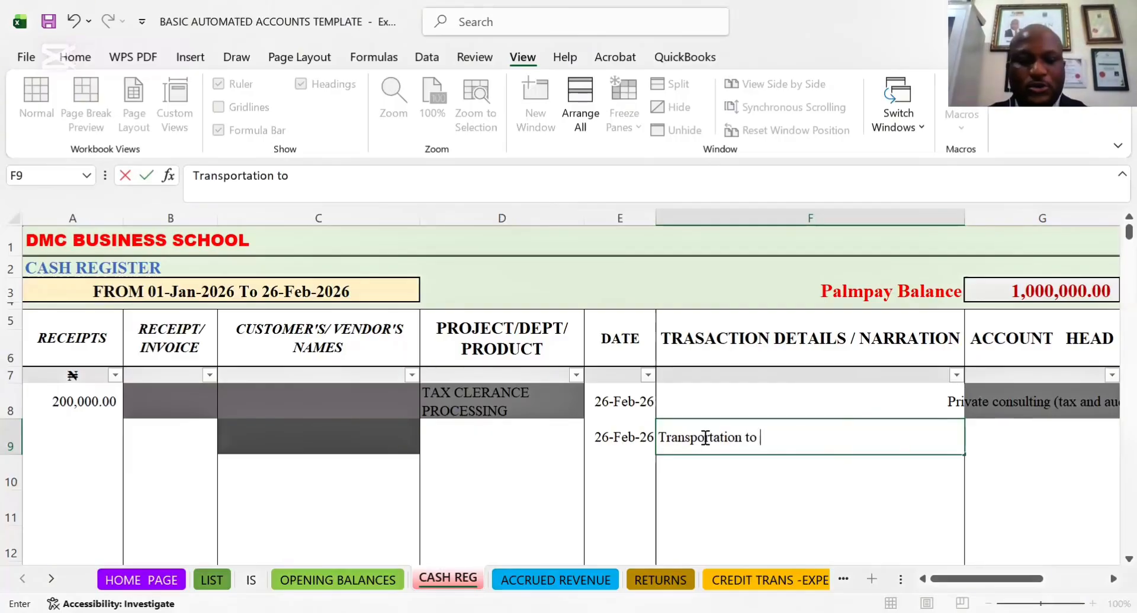
text(NRS)
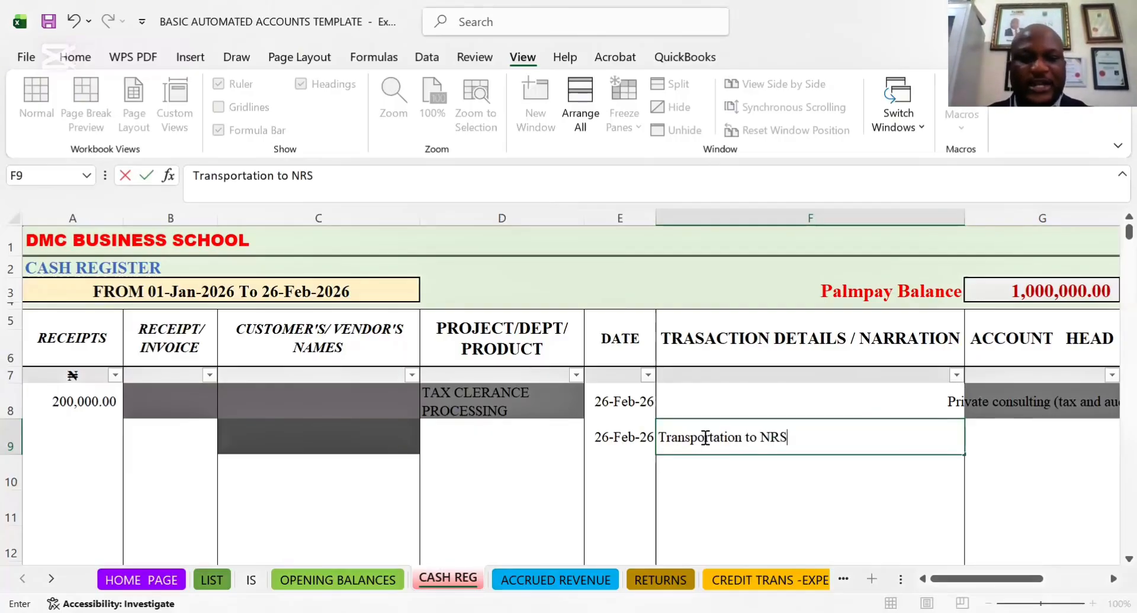
key(Tab)
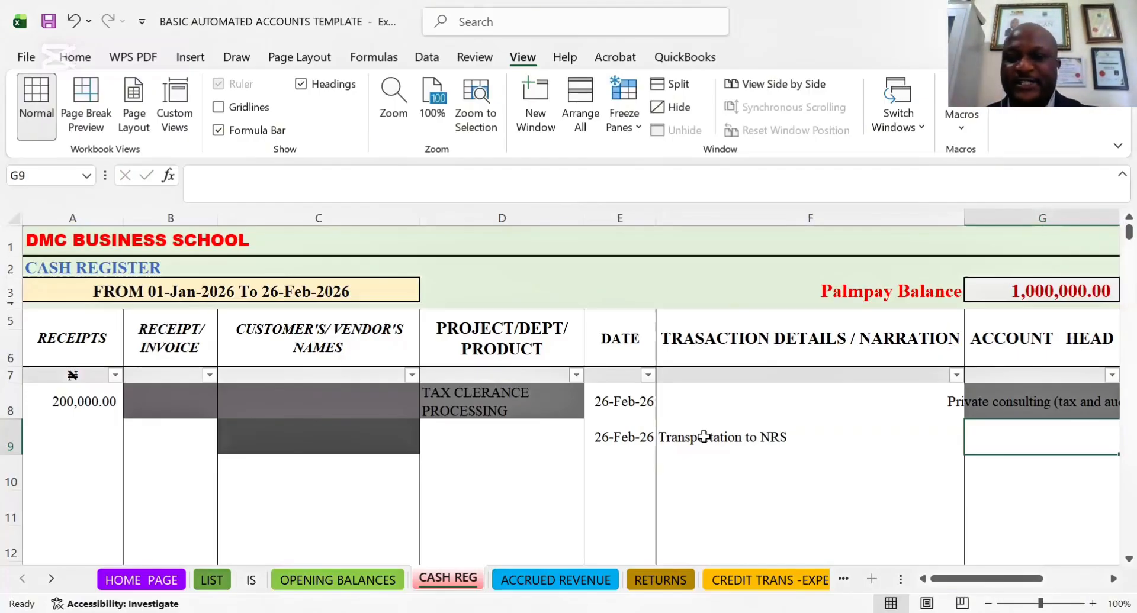
Try to enter "TRANSPORT" as the account head in cell G9, and clear the entry
key(Tab)
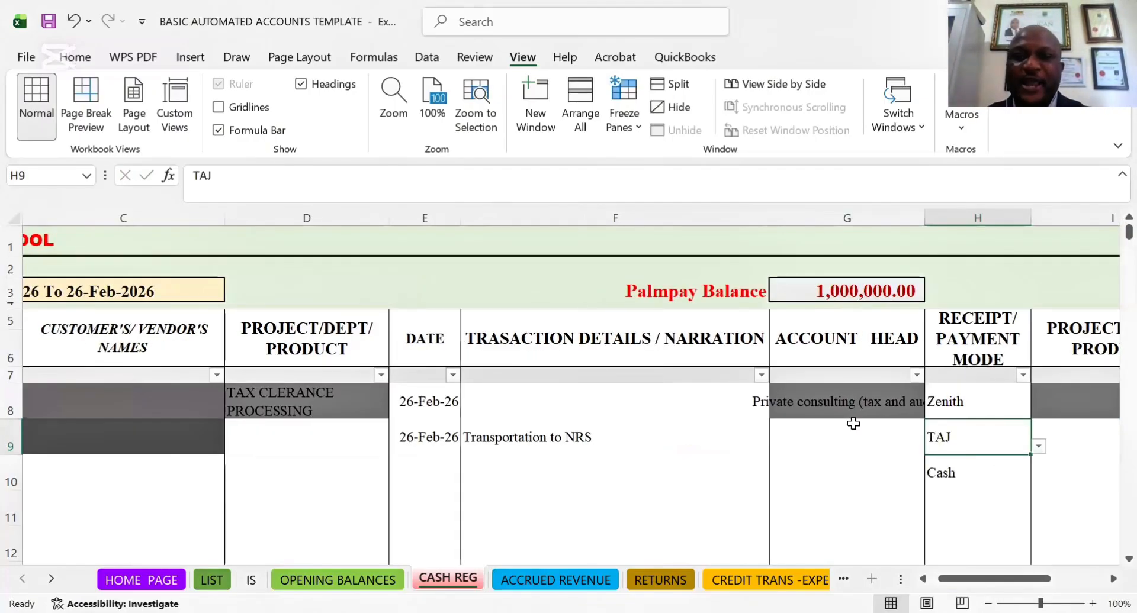
click(834, 425)
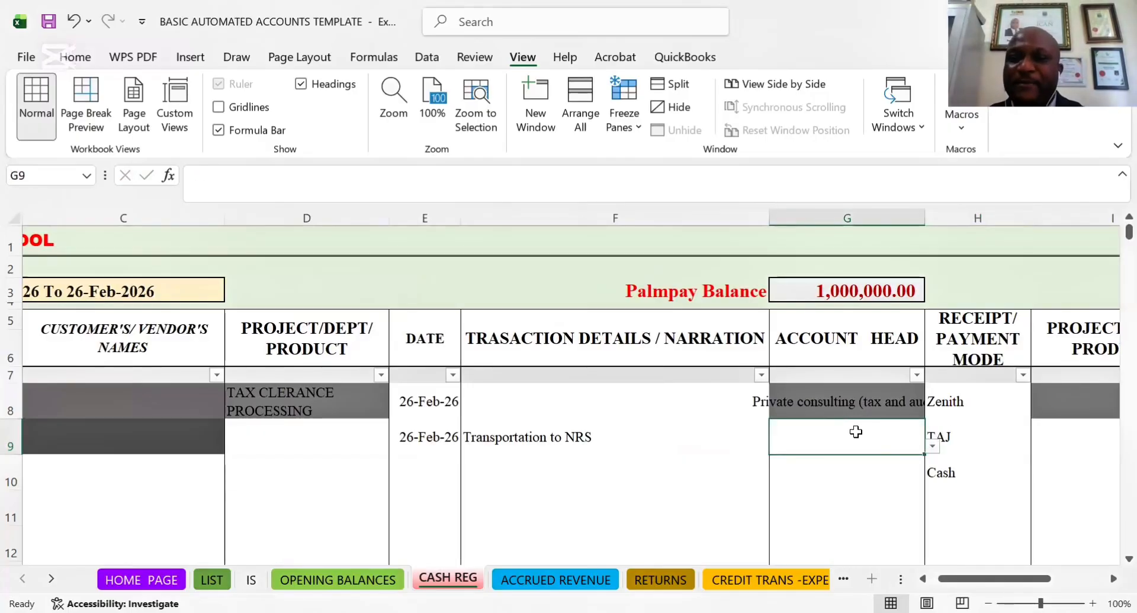
text(TRA)
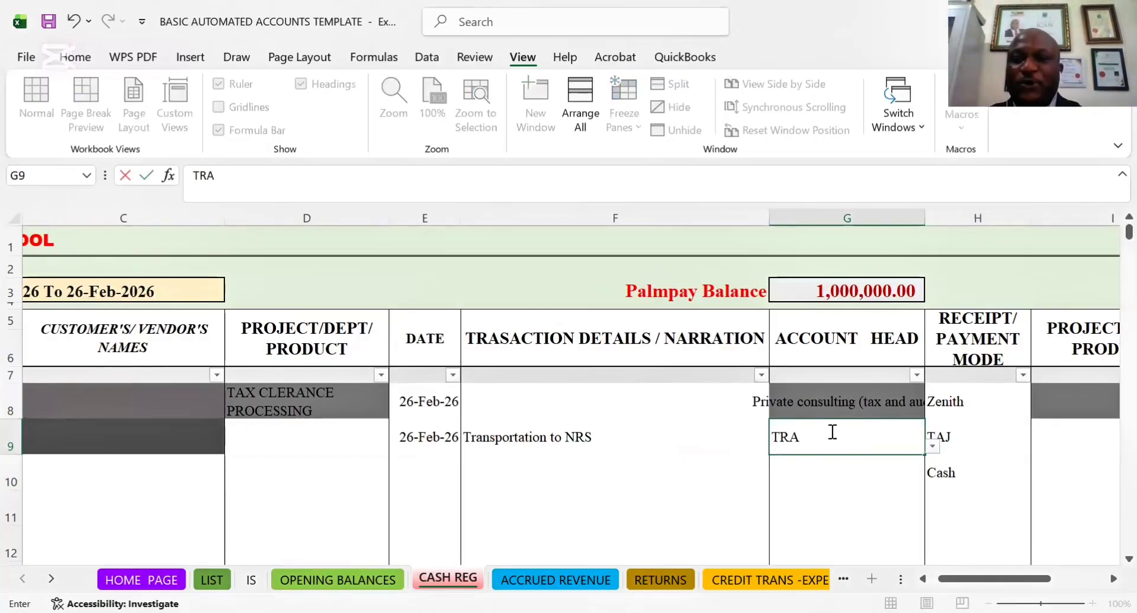
text(NSPOET)
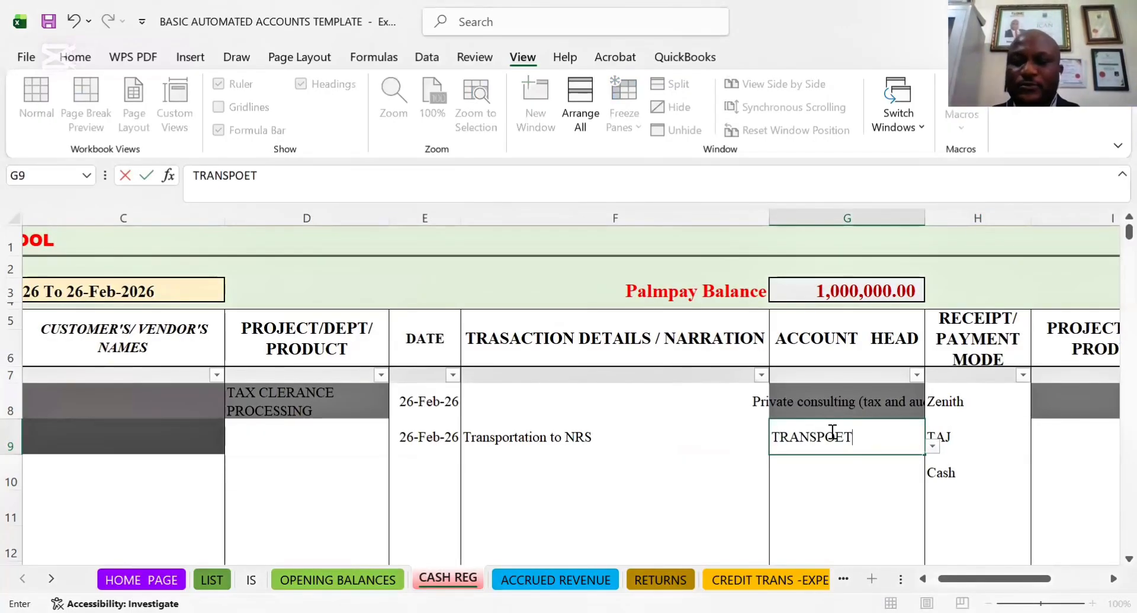
key(BackSpace)
key(BackSpace)
text(RT)
key(ctrl+Return)
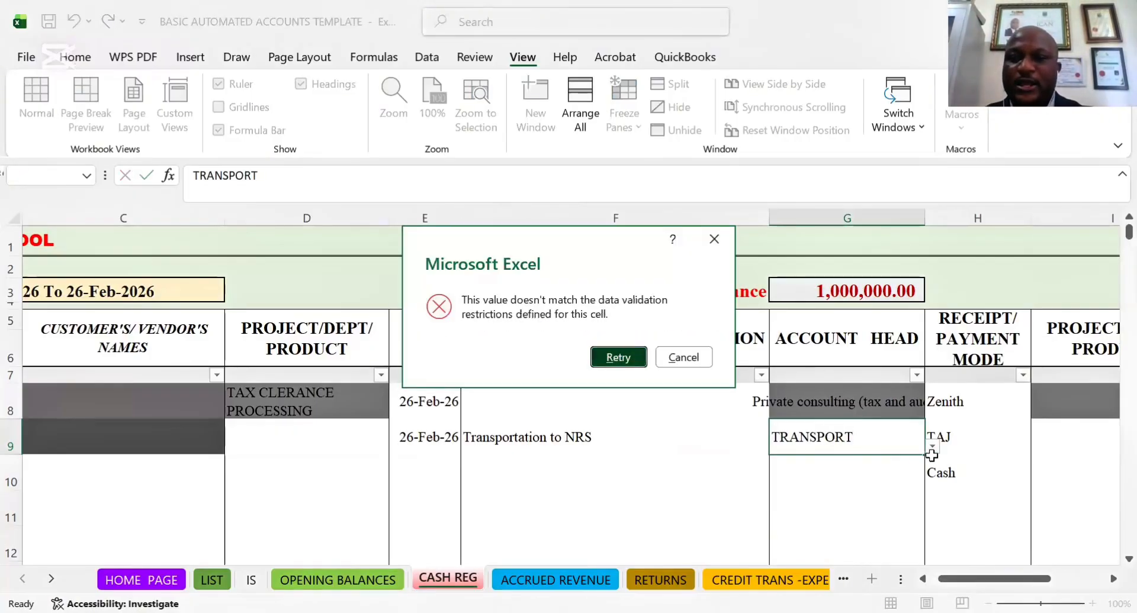
key(Return)
key(Return)
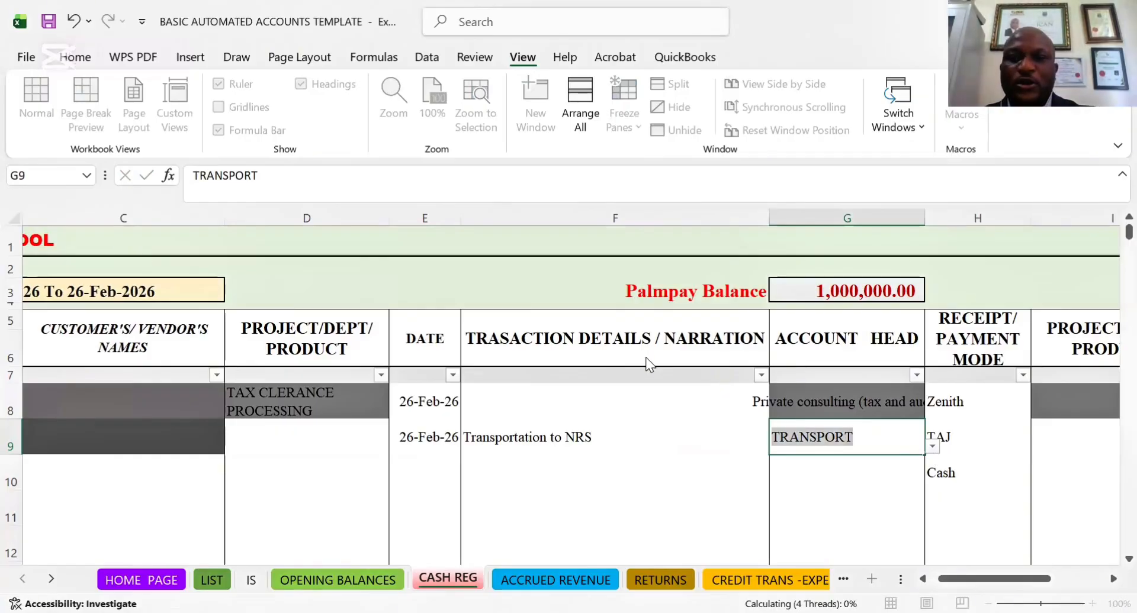
key(Return)
key(BackSpace)
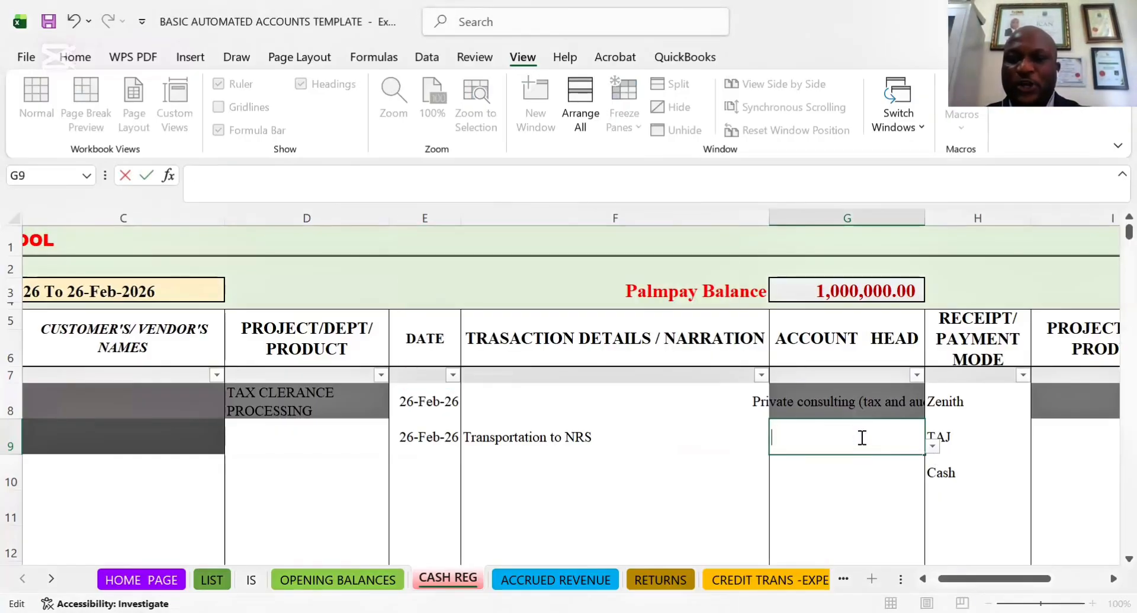
Choose Local Transport Expenses as the account head in G9, and clear the account head in G8
click(932, 446)
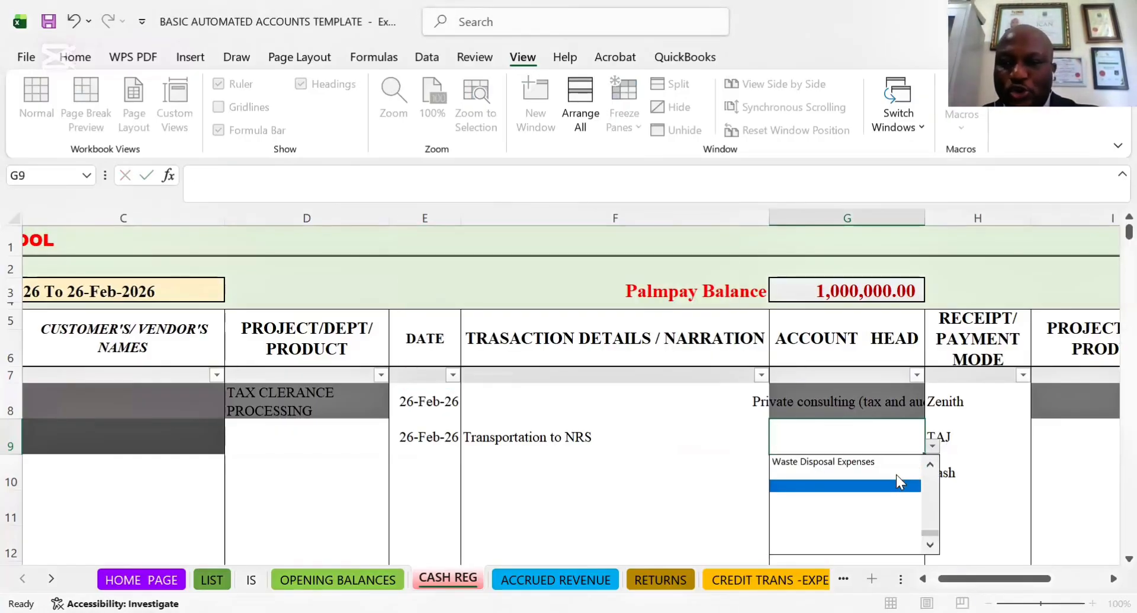
scroll(897, 475, up, 10)
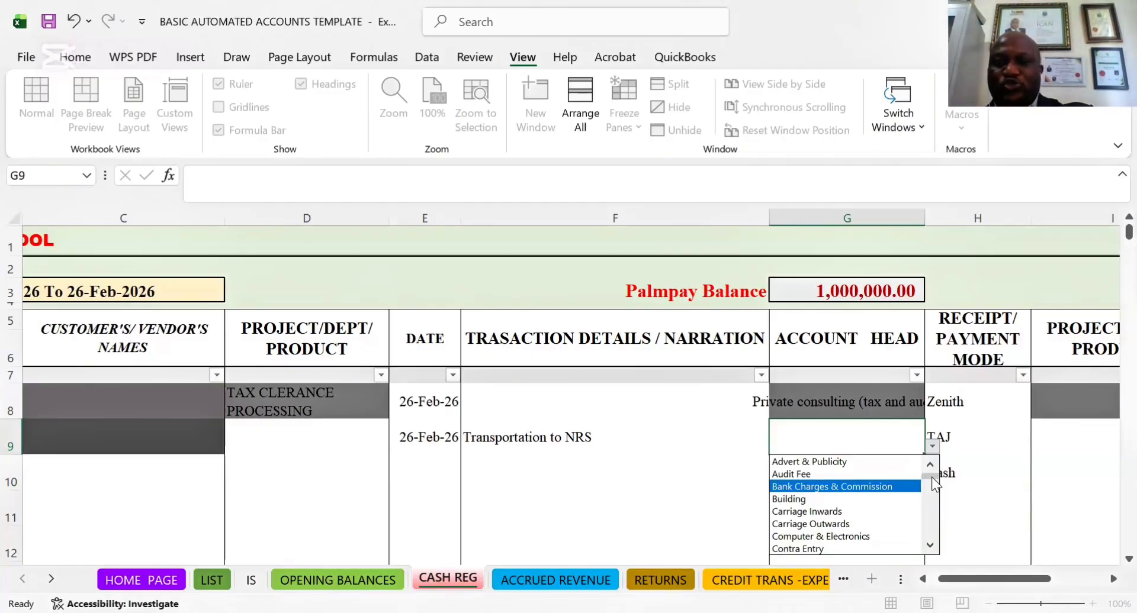
scroll(932, 477, down, 4)
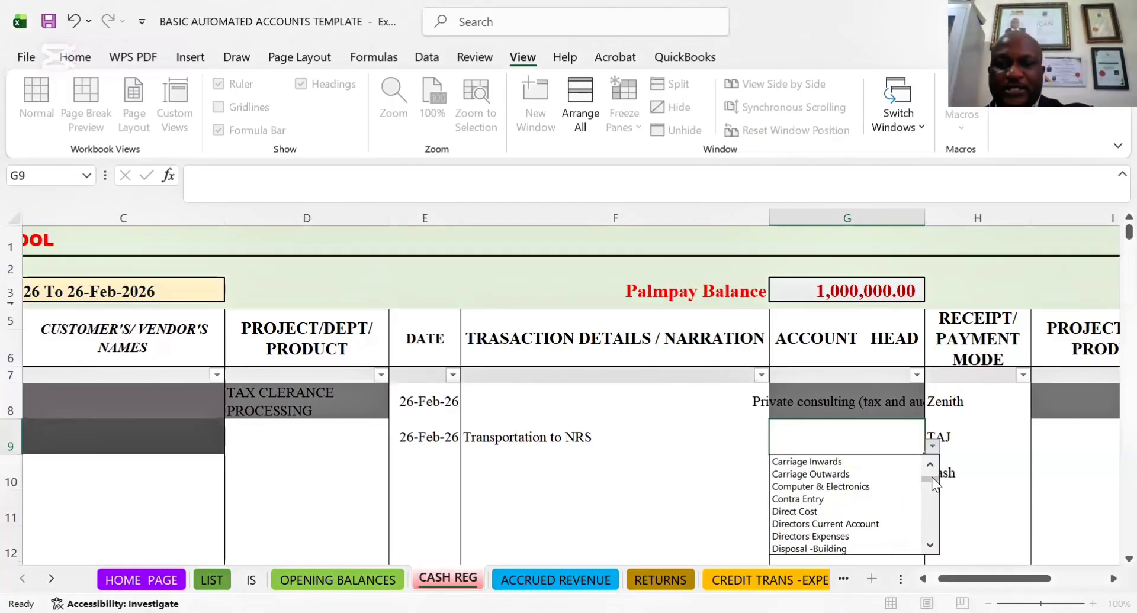
scroll(932, 477, down, 8)
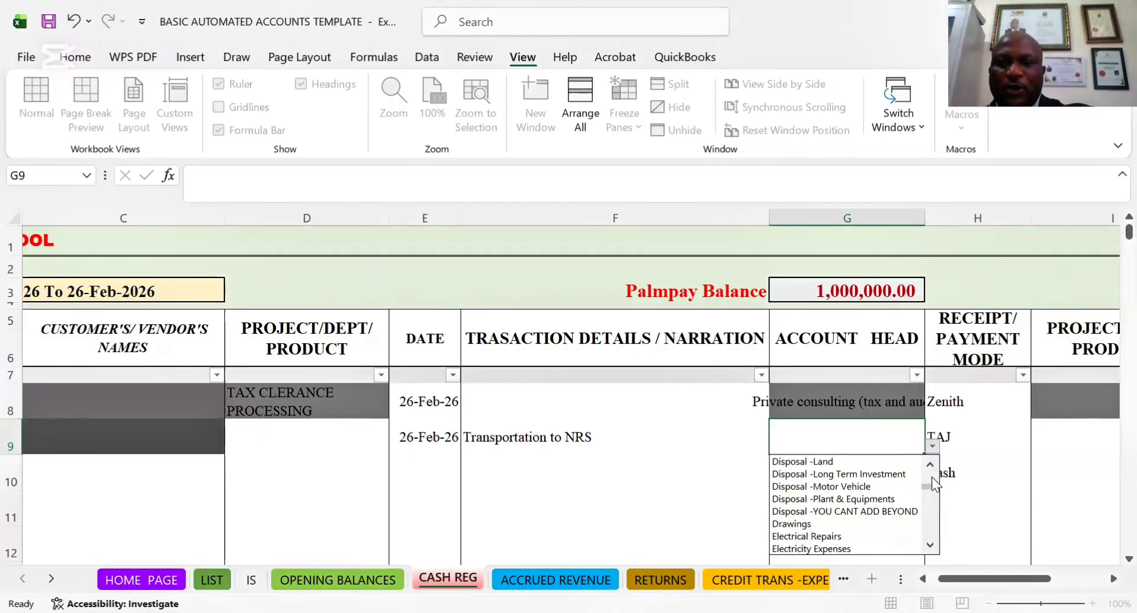
scroll(932, 477, down, 6)
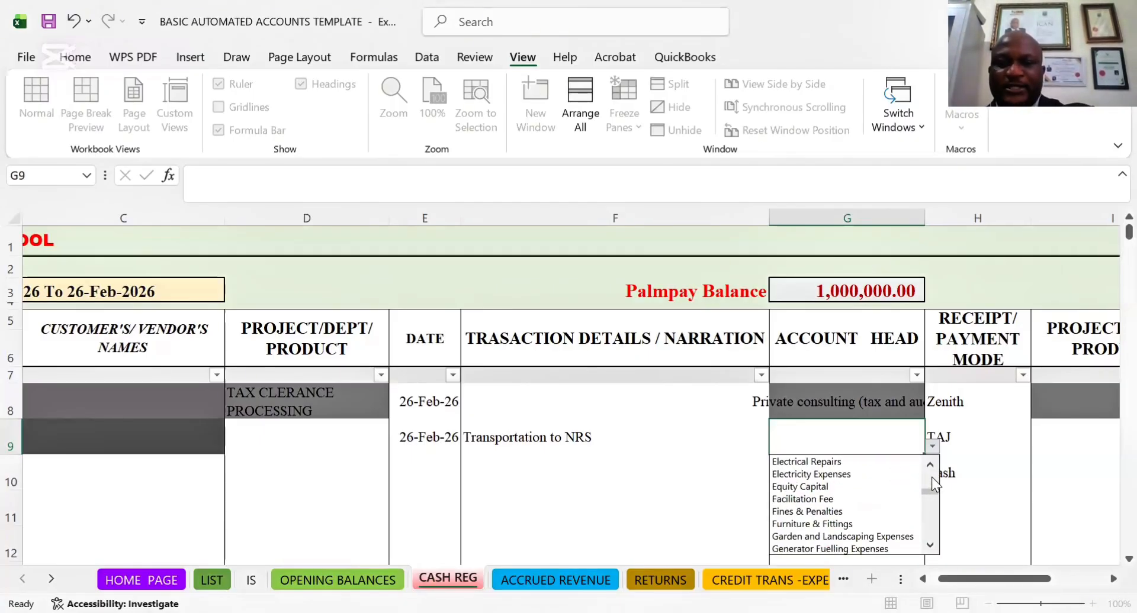
scroll(932, 477, down, 6)
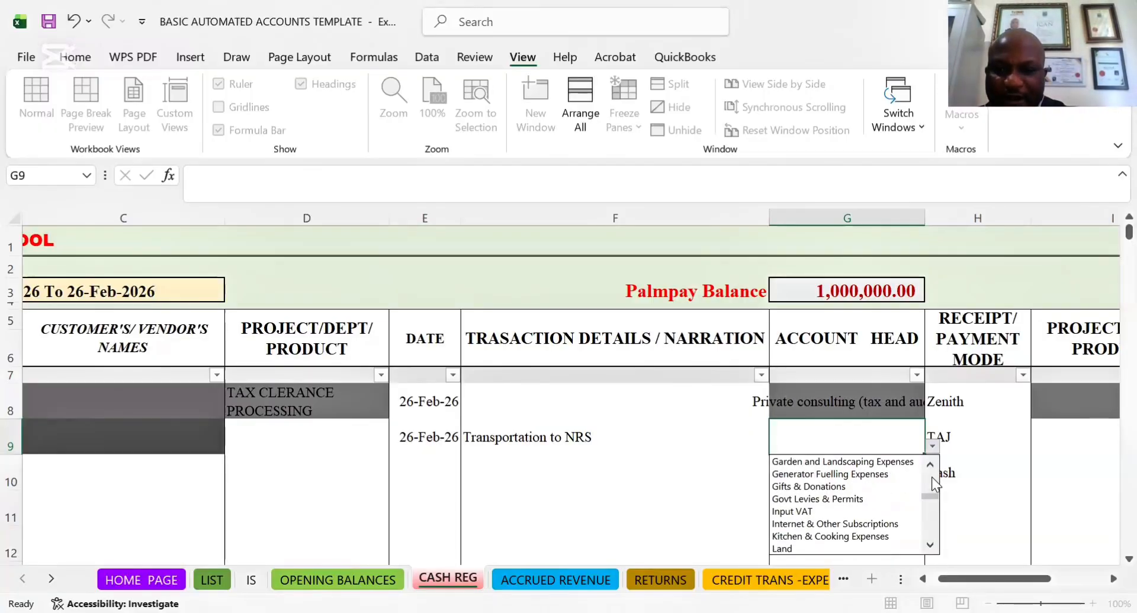
scroll(932, 477, down, 3)
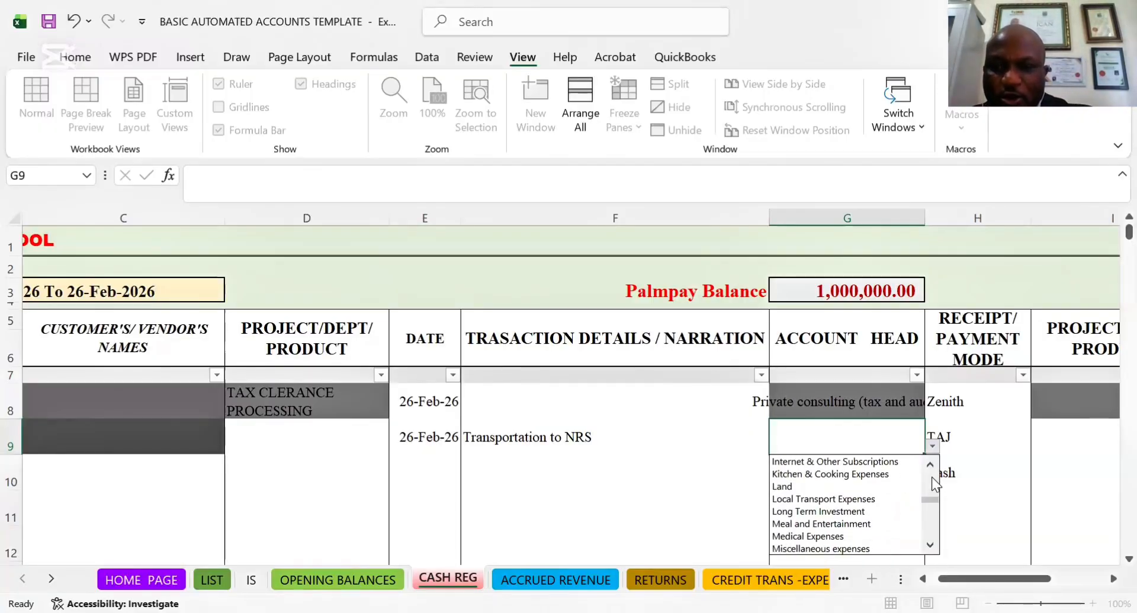
key(Return)
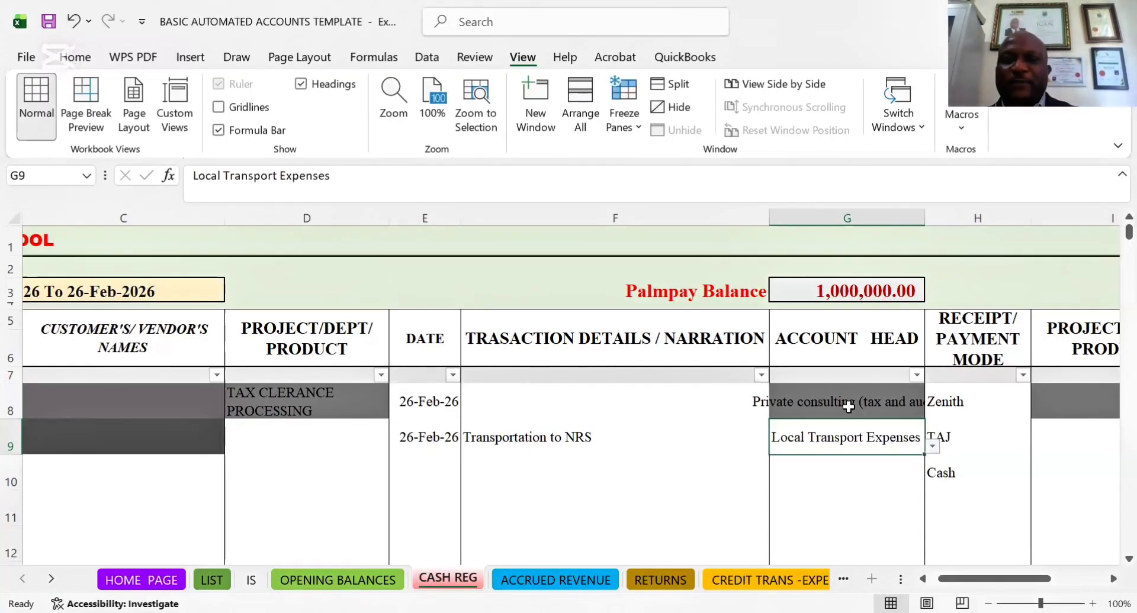
click(848, 407)
key(Delete)
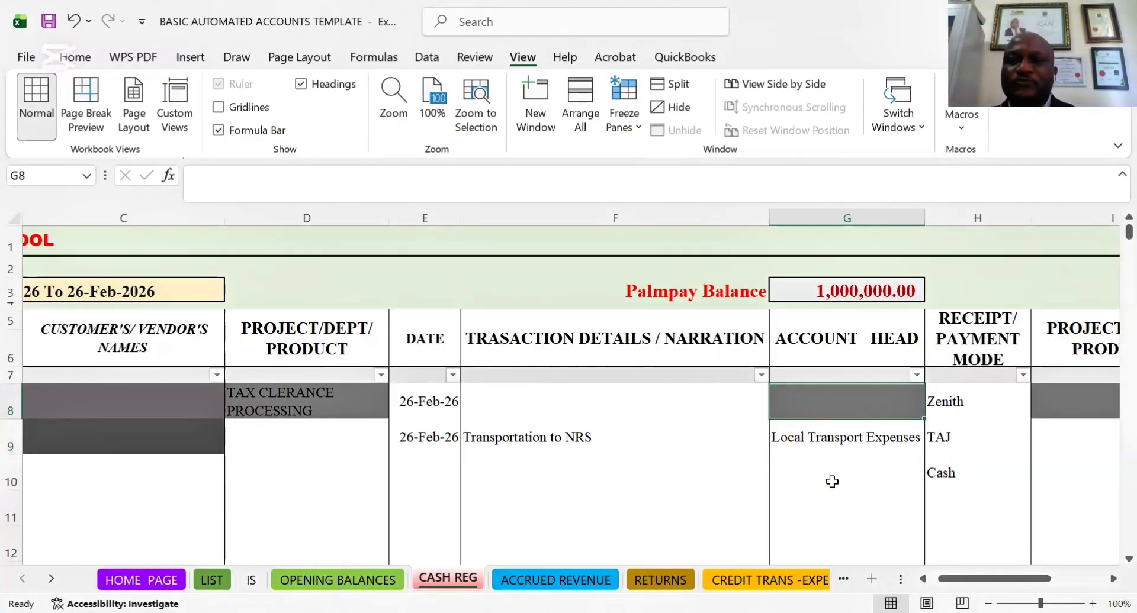
Set the receipt/payment mode of the transportation expense in H9 to Zenith
click(846, 440)
key(Right)
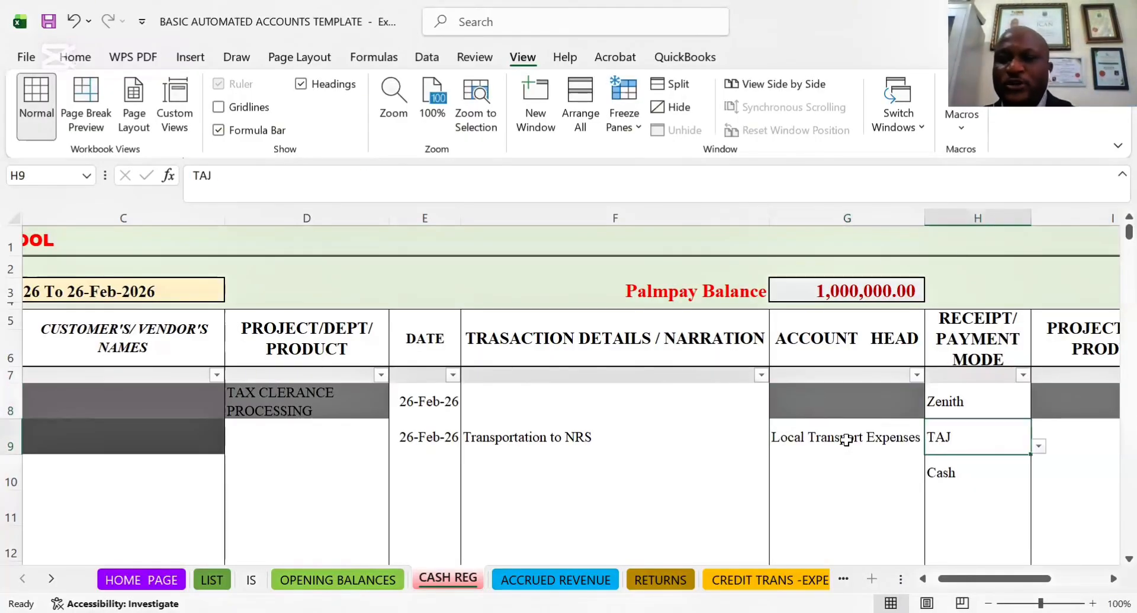
click(1039, 446)
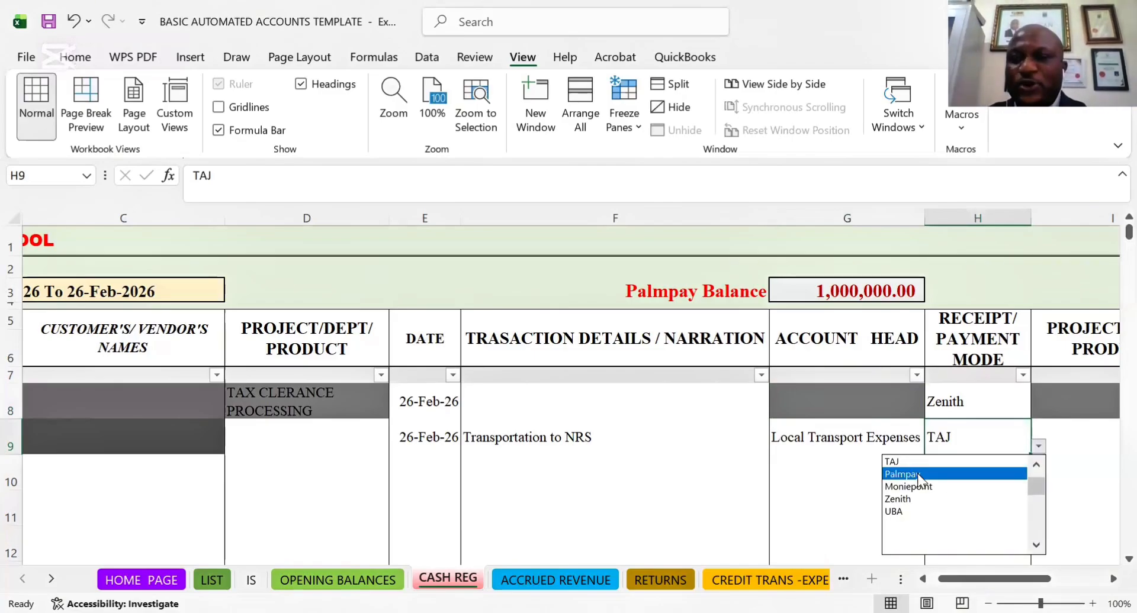
key(Down)
key(Down)
key(Return)
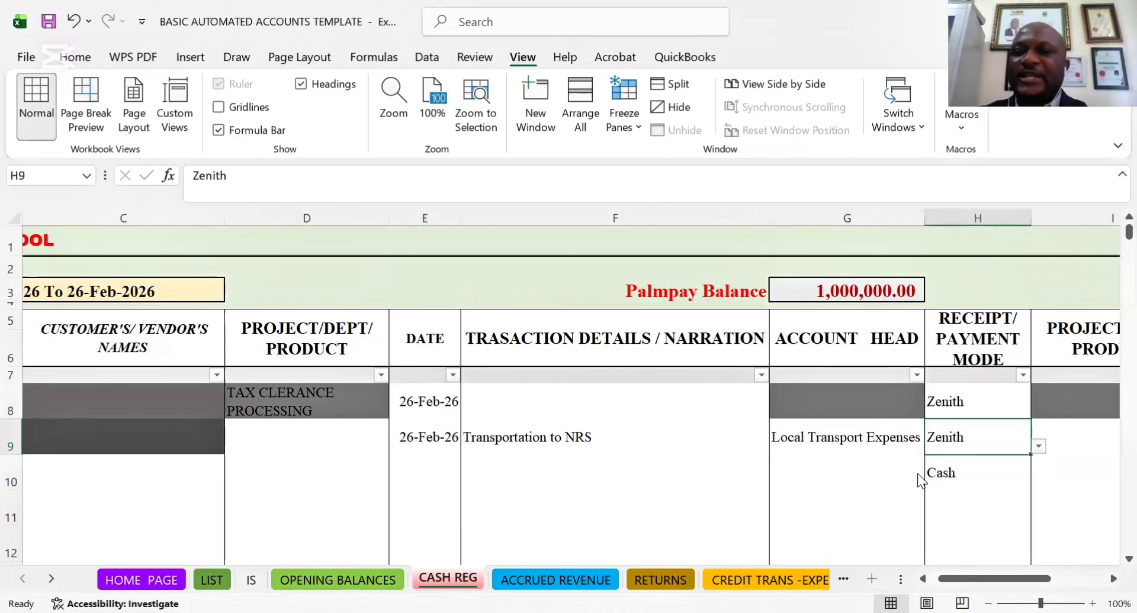
Assign the row 9 expense to the project Private Consulting (Tax & Audit)) in cell I9
key(Tab)
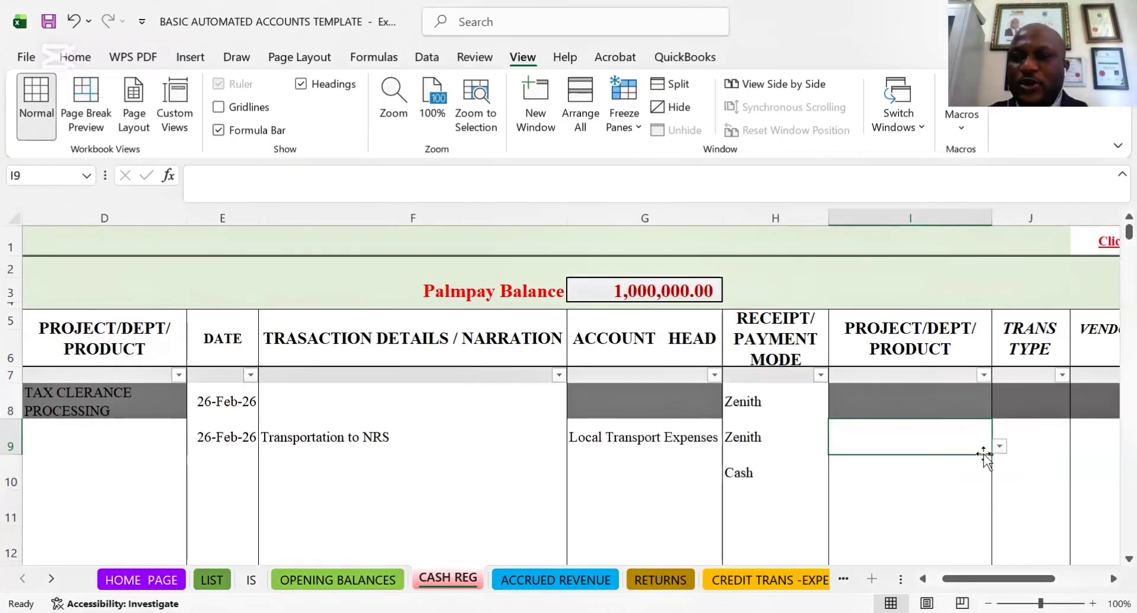
click(999, 448)
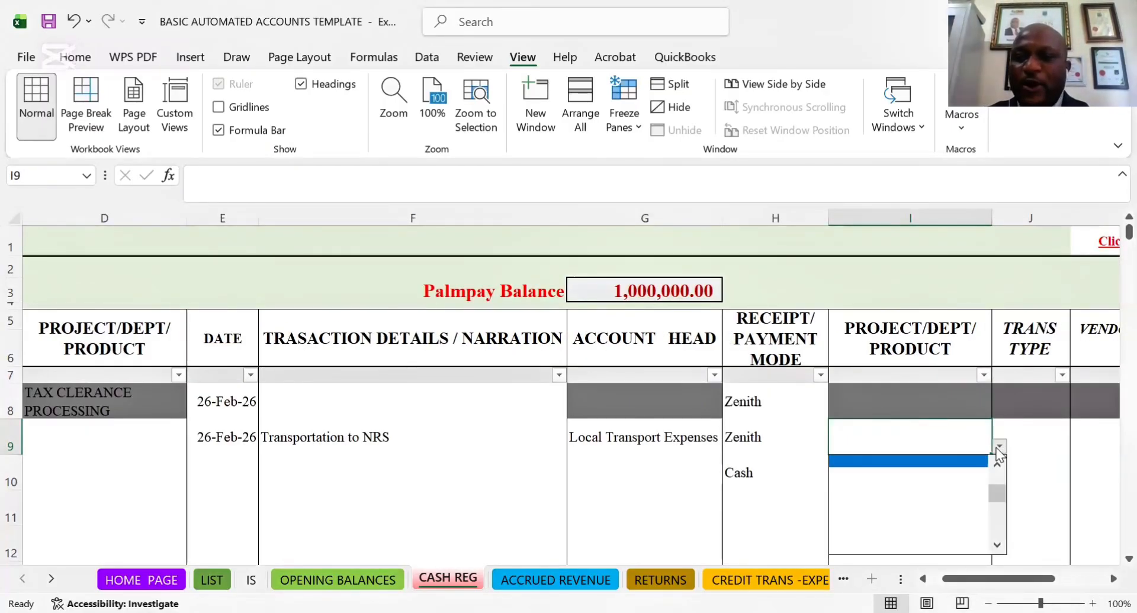
click(997, 463)
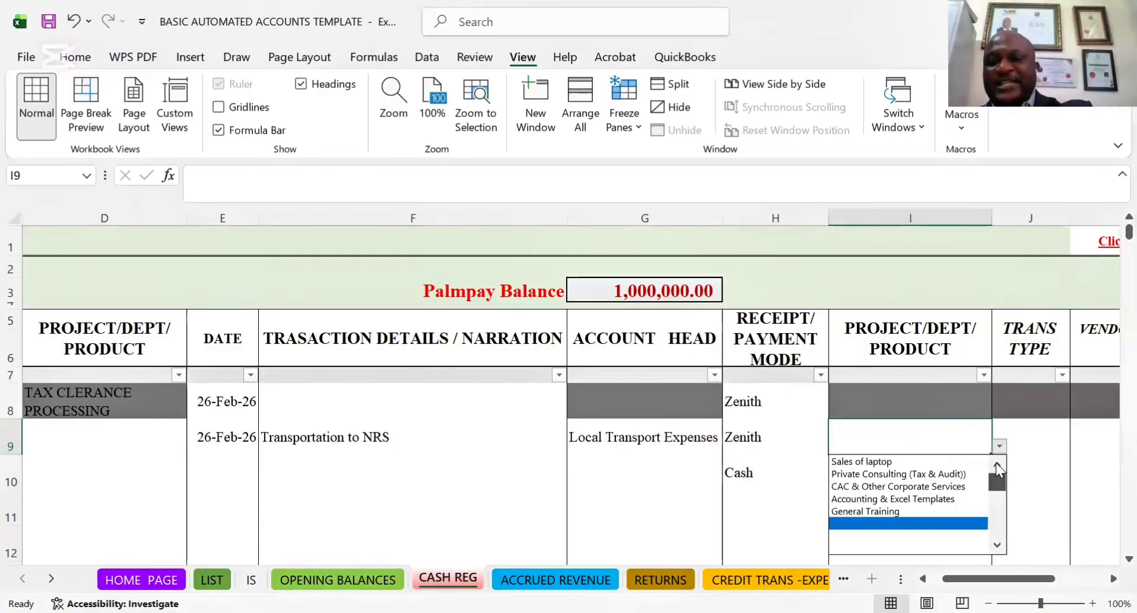
click(859, 478)
Set the transaction type in cell J9 to CASH BASED
click(1032, 438)
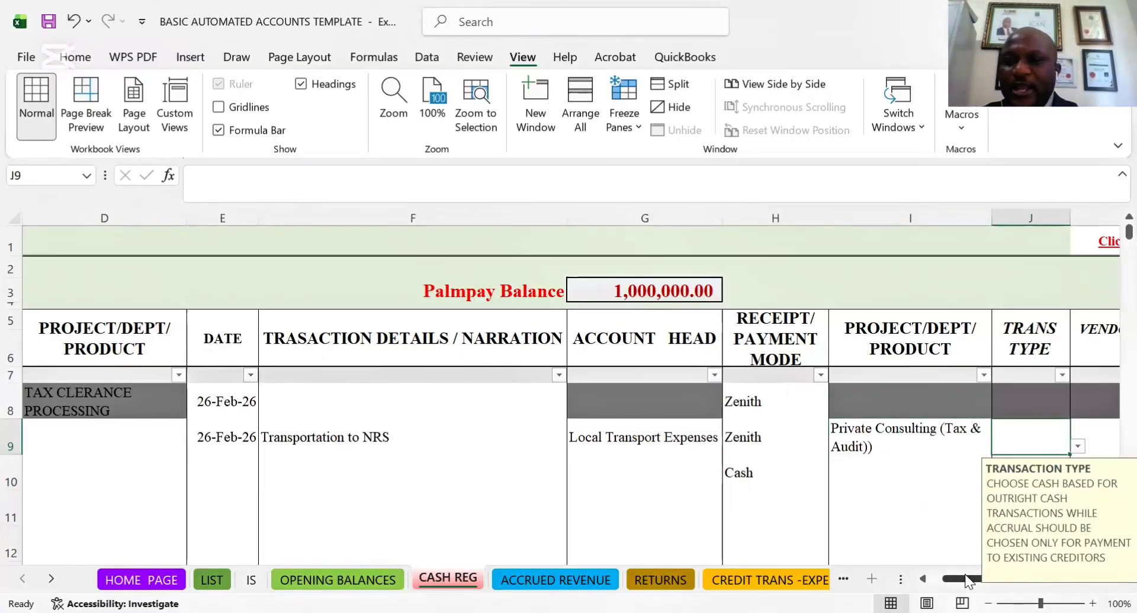
drag(967, 581, 978, 584)
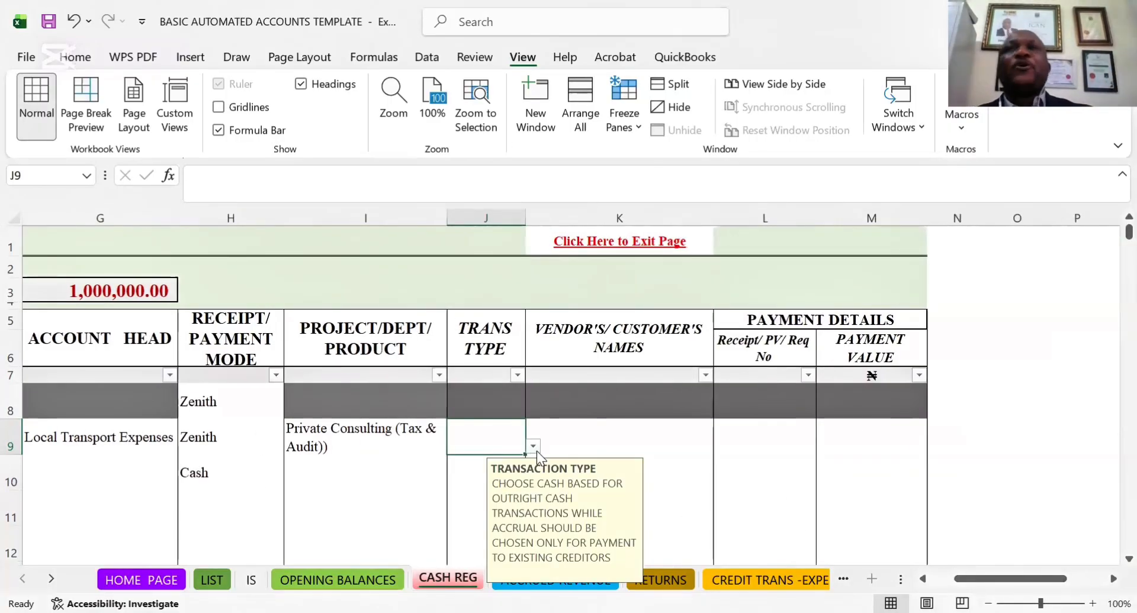
click(534, 447)
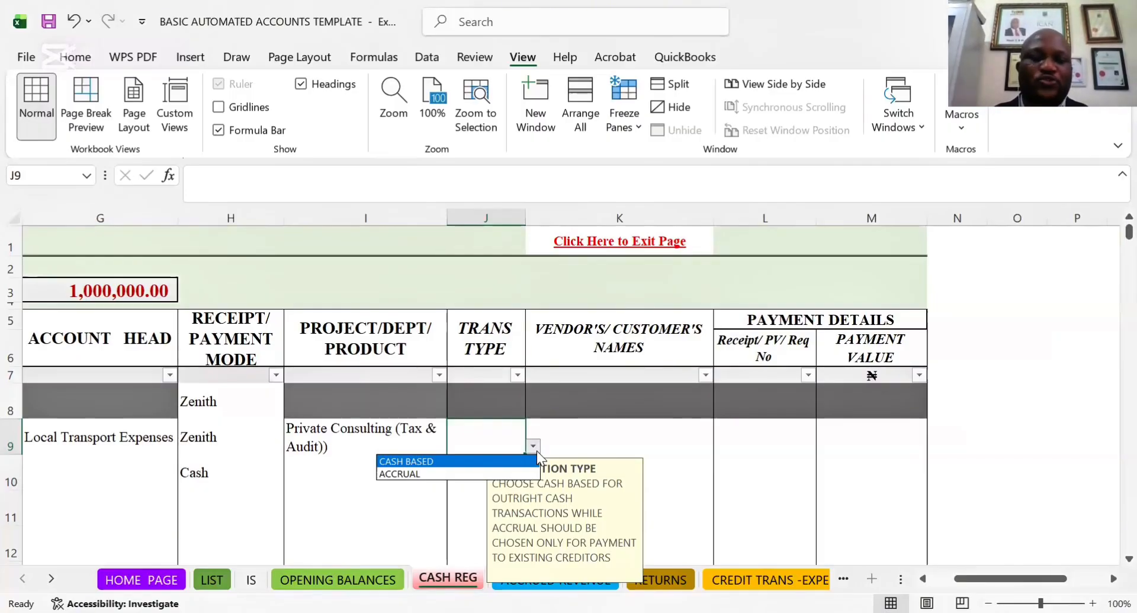
click(428, 462)
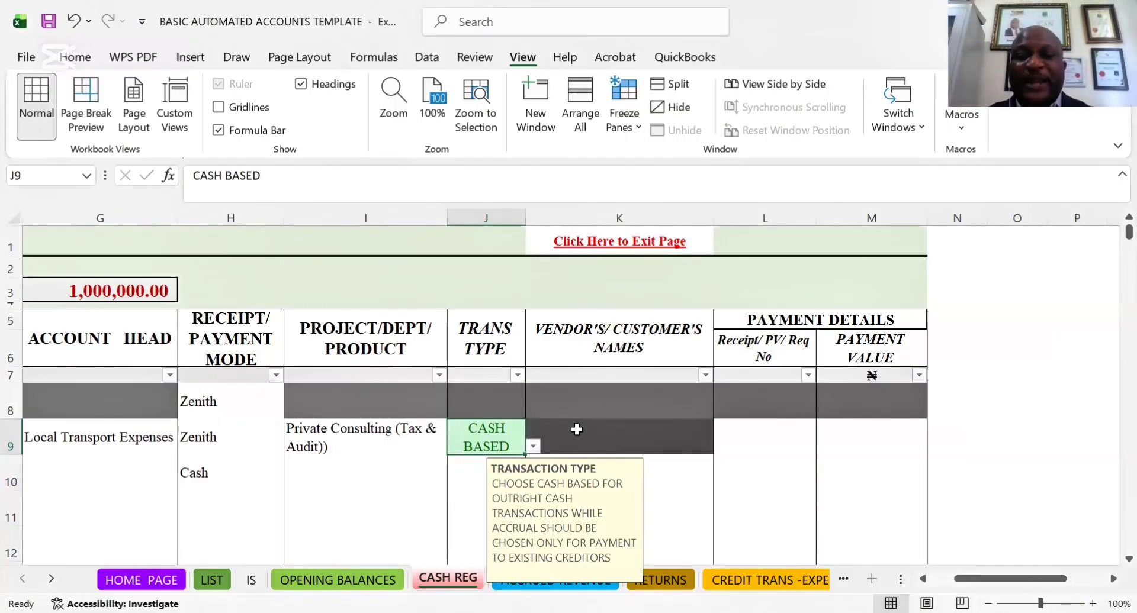
Switch J9 to ACCRUAL to check the vendor's name cell K9, and restore the type to CASH BASED
click(499, 438)
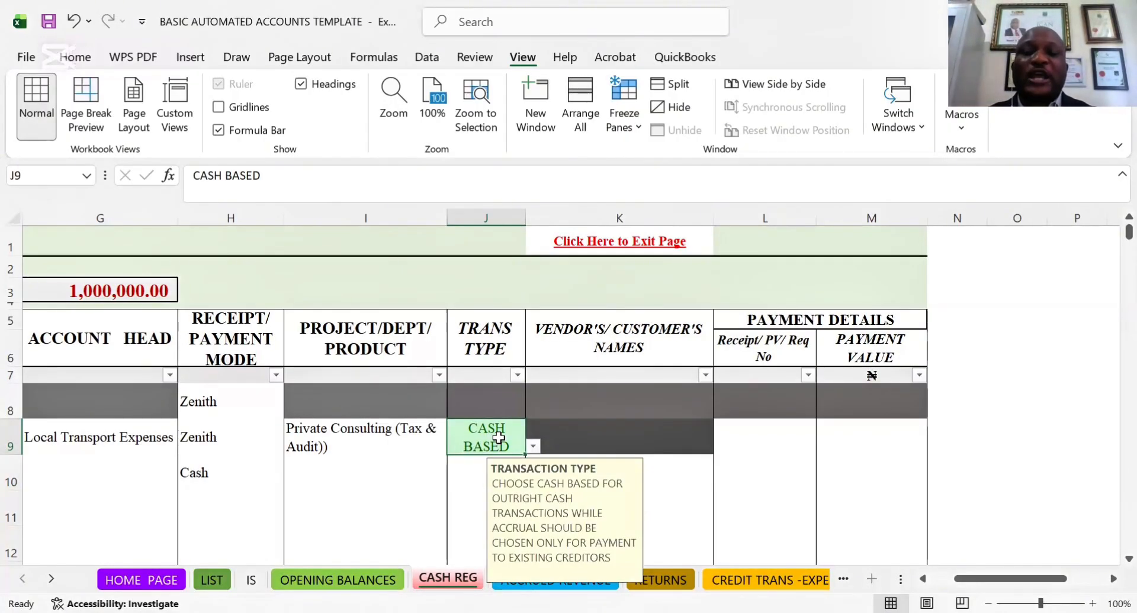
click(530, 446)
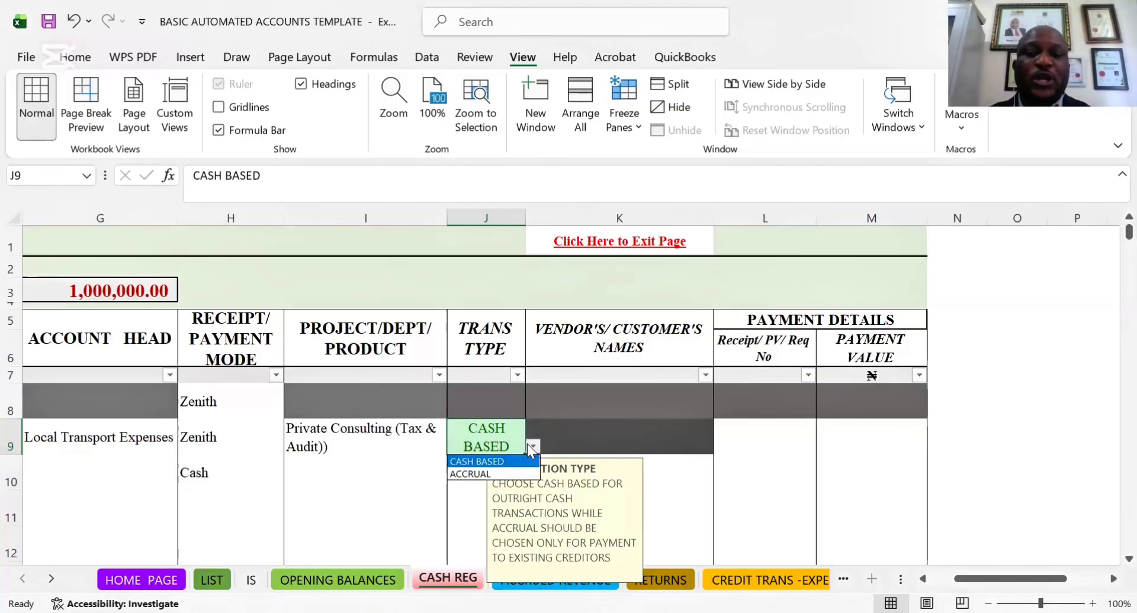
click(461, 475)
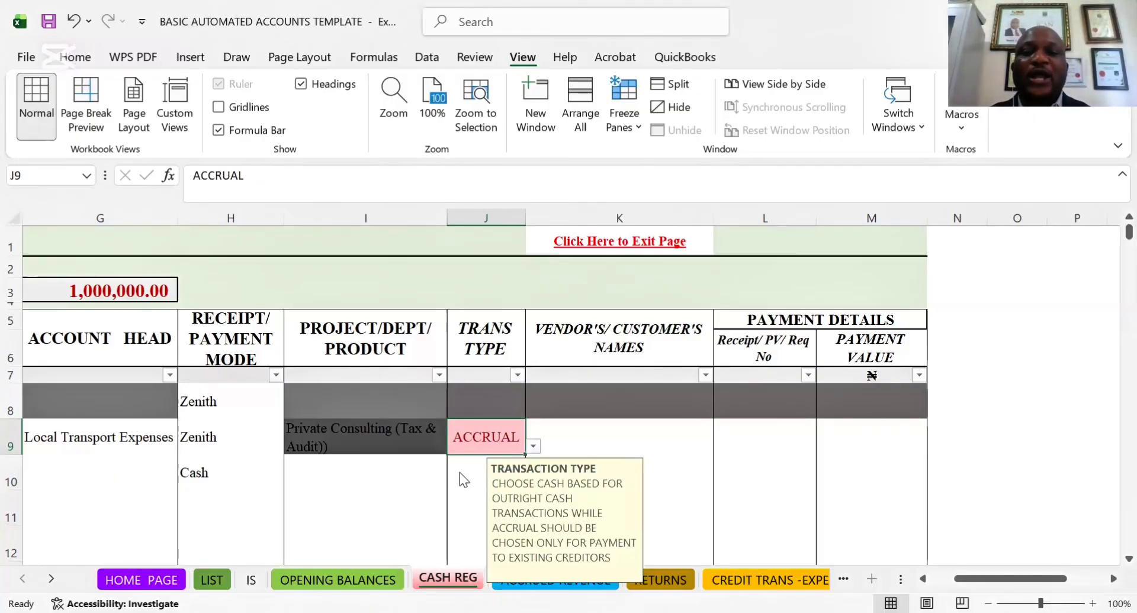
click(637, 451)
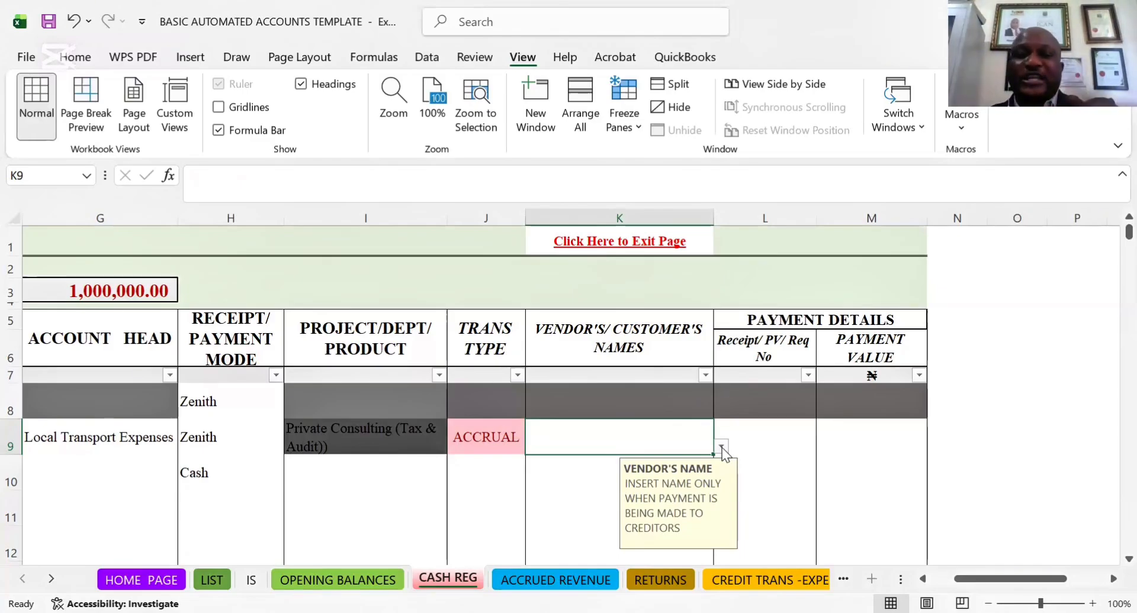
click(498, 431)
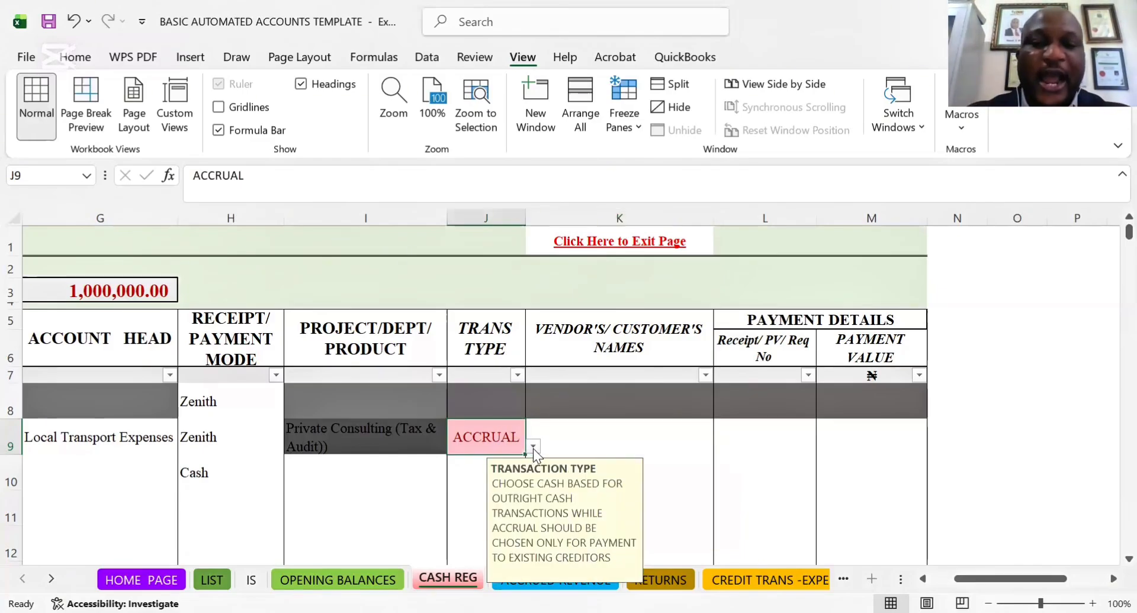
click(534, 447)
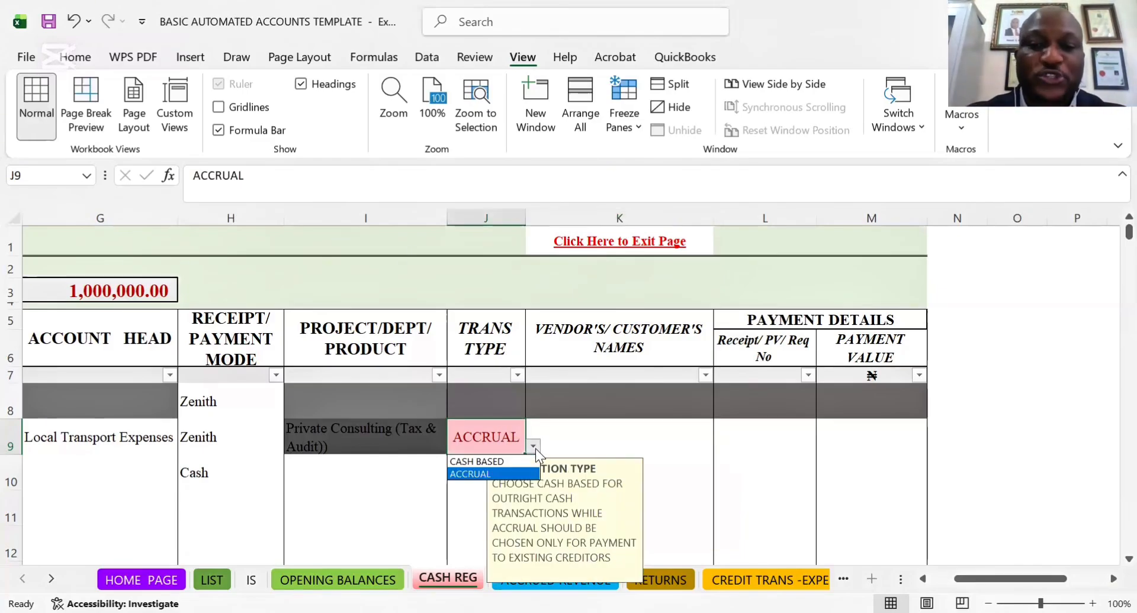
click(486, 461)
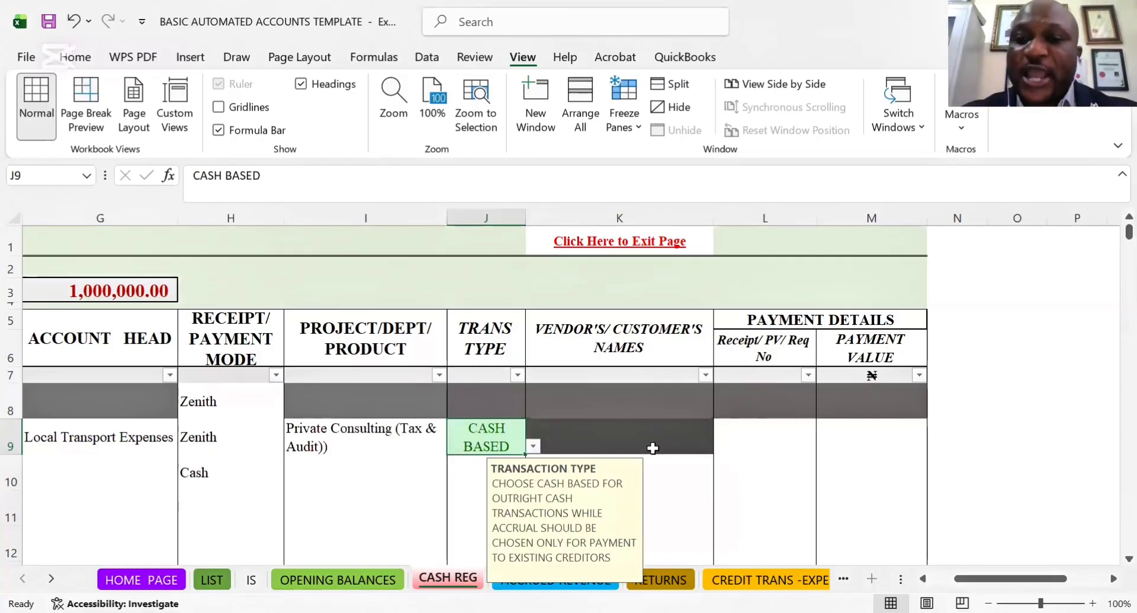
Enter DBKDK/9890 as the receipt/PV/requisition number of the transportation expense in cell L9
click(782, 443)
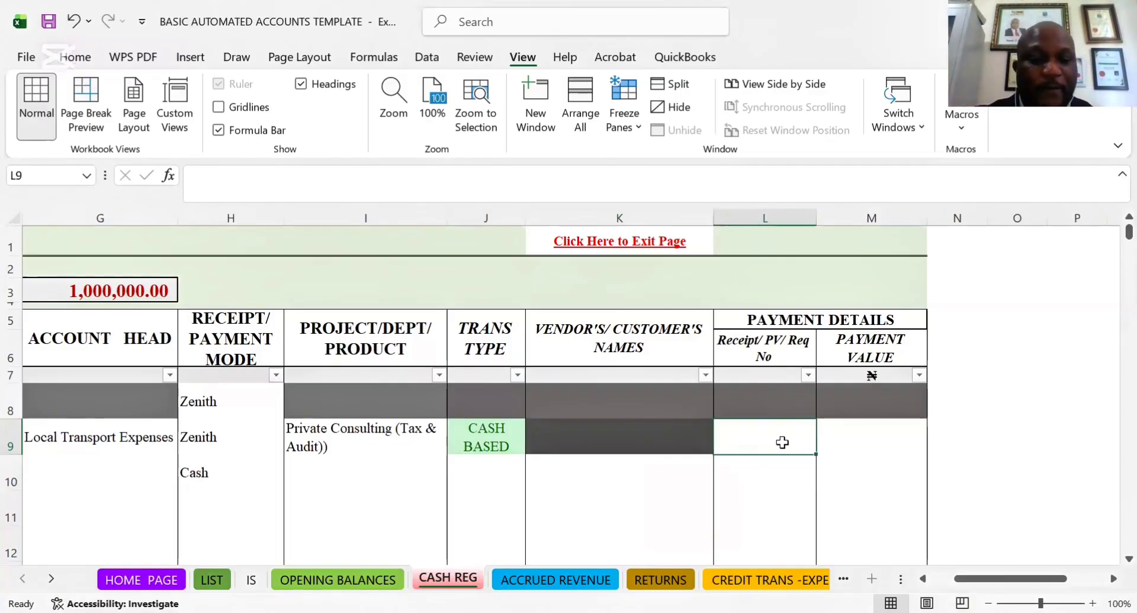
text(DB)
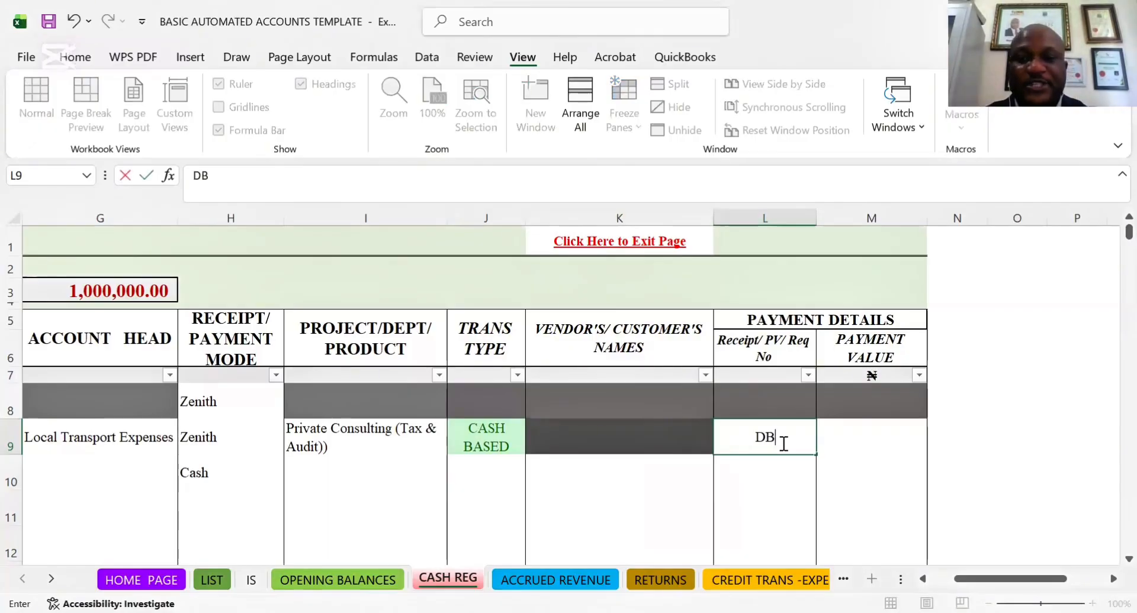
text(KDK/)
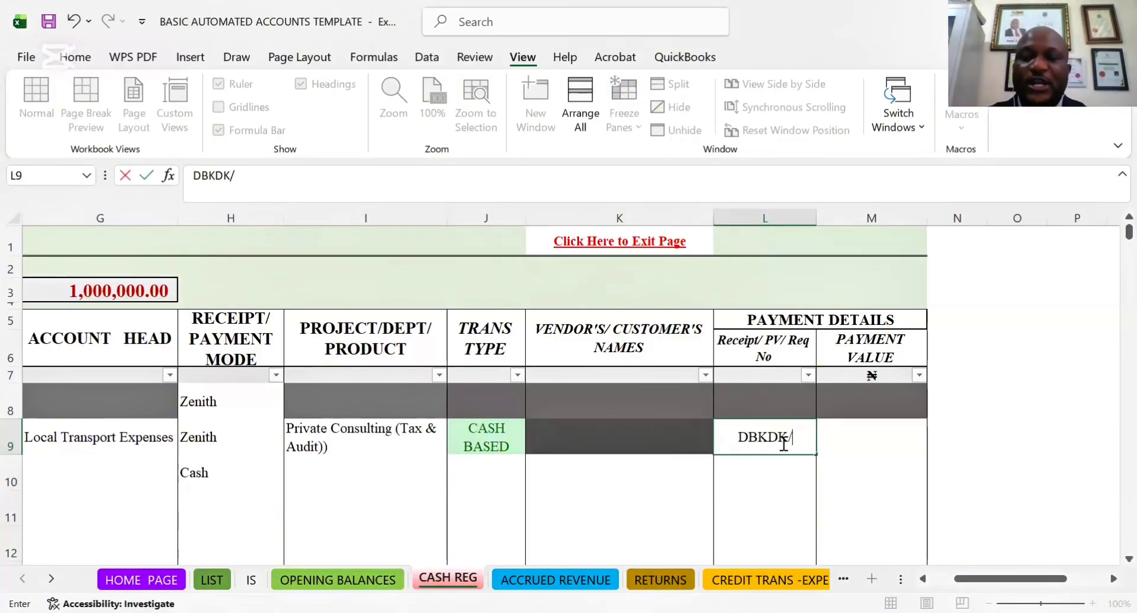
text(989)
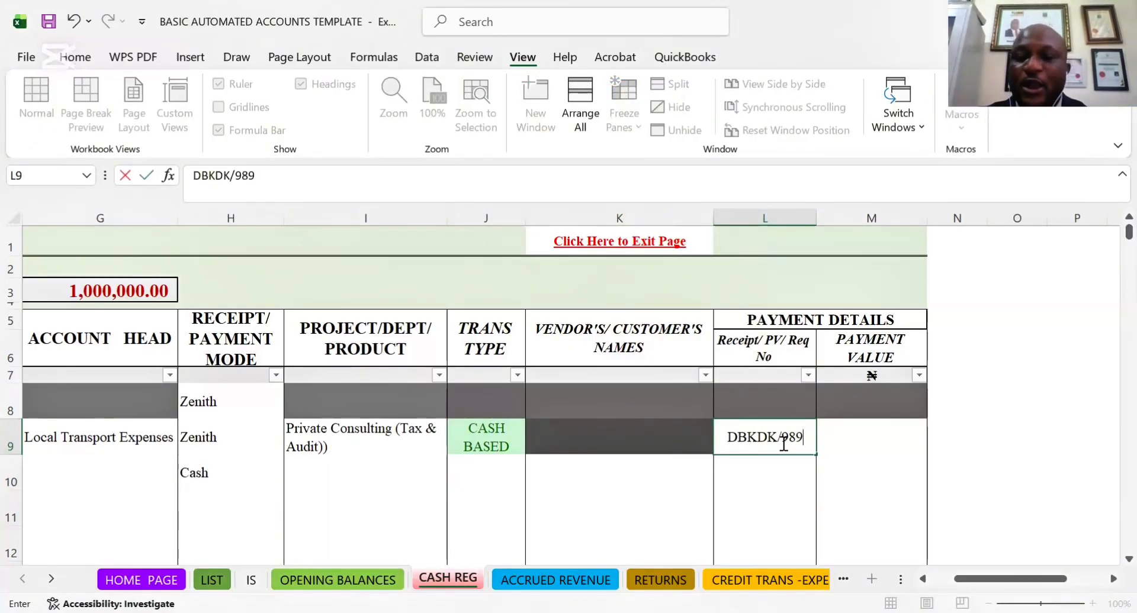
text(0)
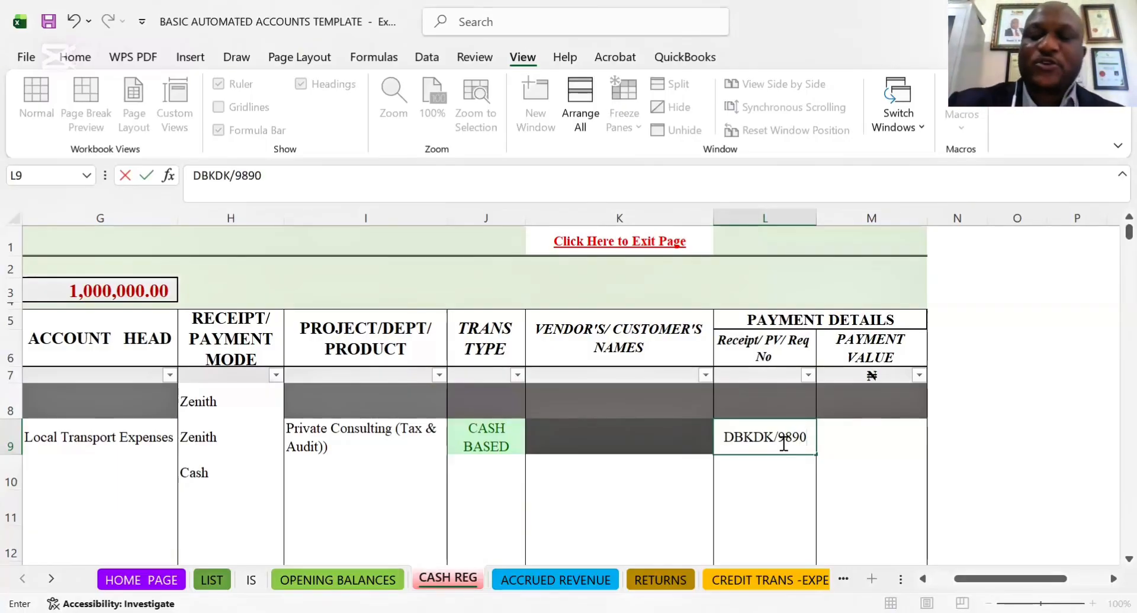
click(874, 436)
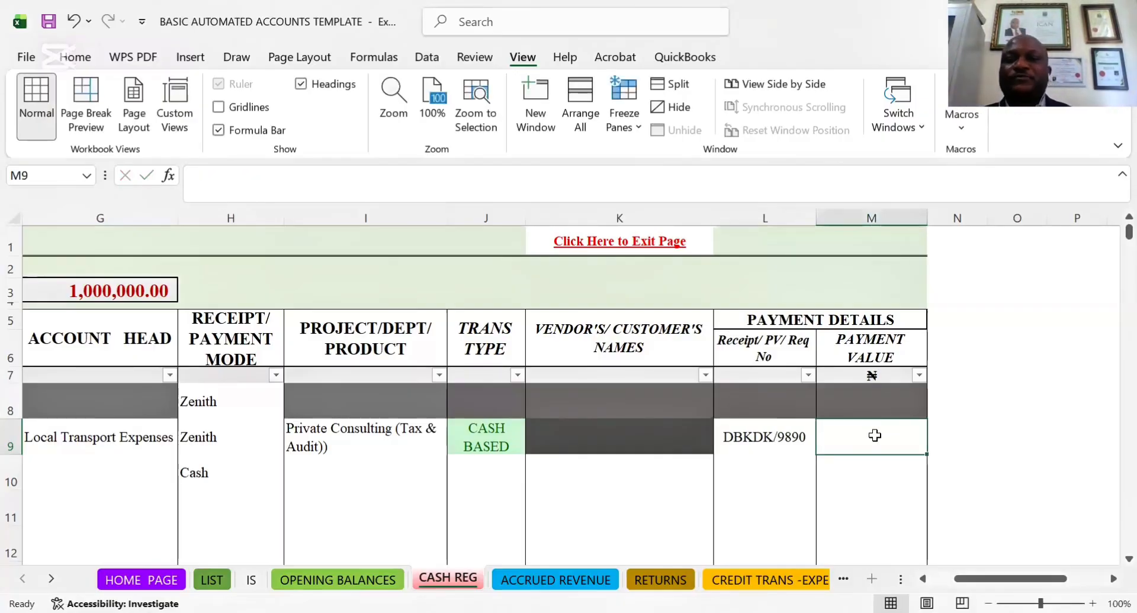
Examine the vendor's name cell K9 and the receipt-side cells A9 to E9 of the transportation expense row
click(643, 444)
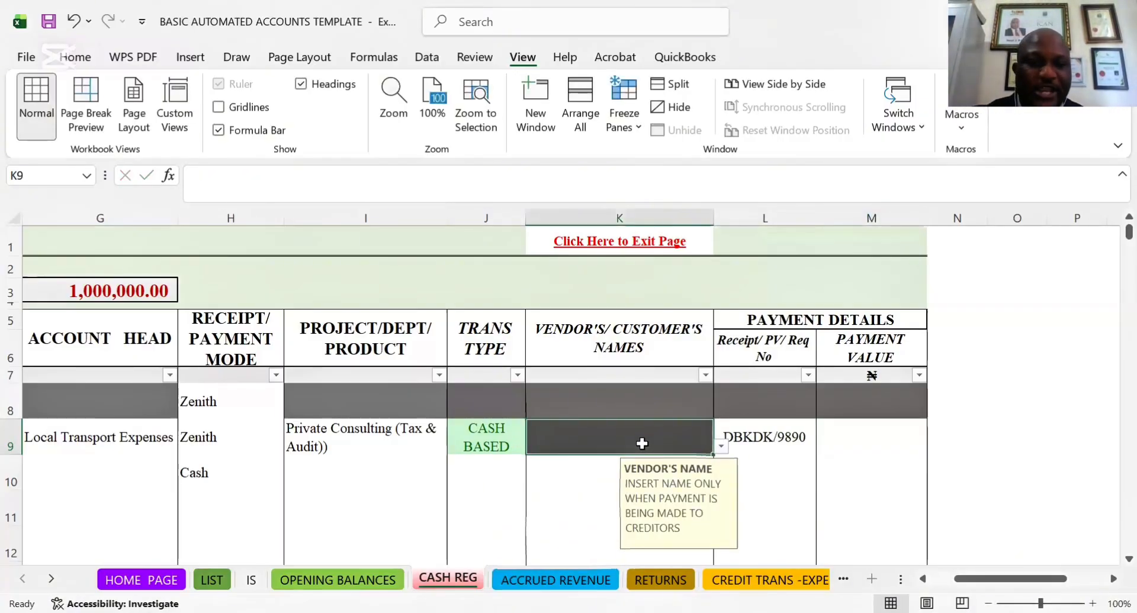
key(Left)
key(Left)
key(Left)
key(Left)
key(Left)
key(Left)
key(Left)
key(Left)
key(Left)
key(Left)
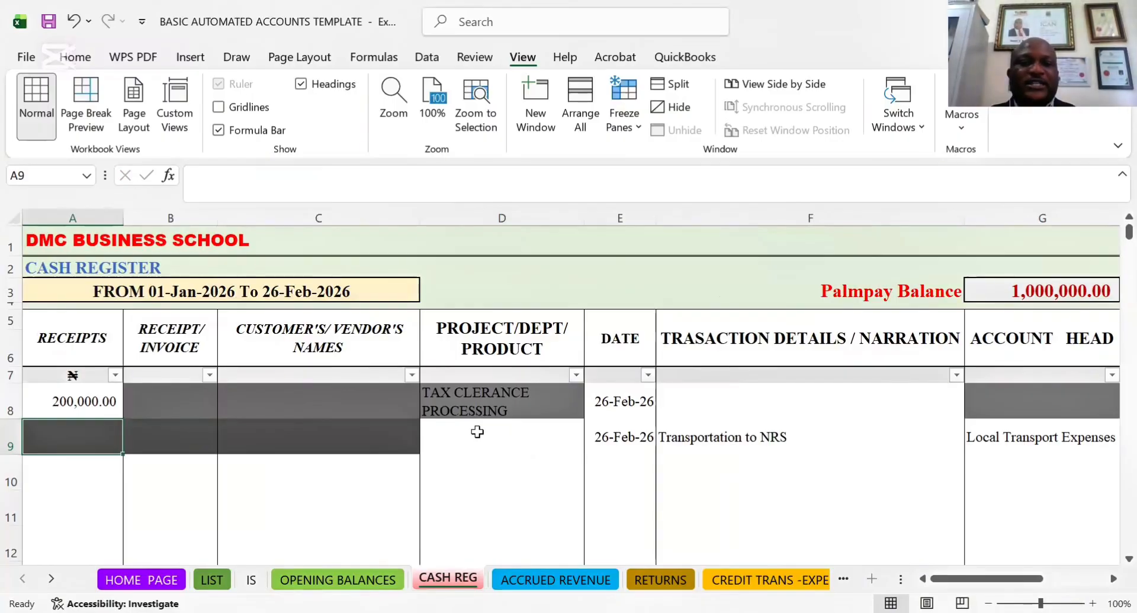
click(175, 473)
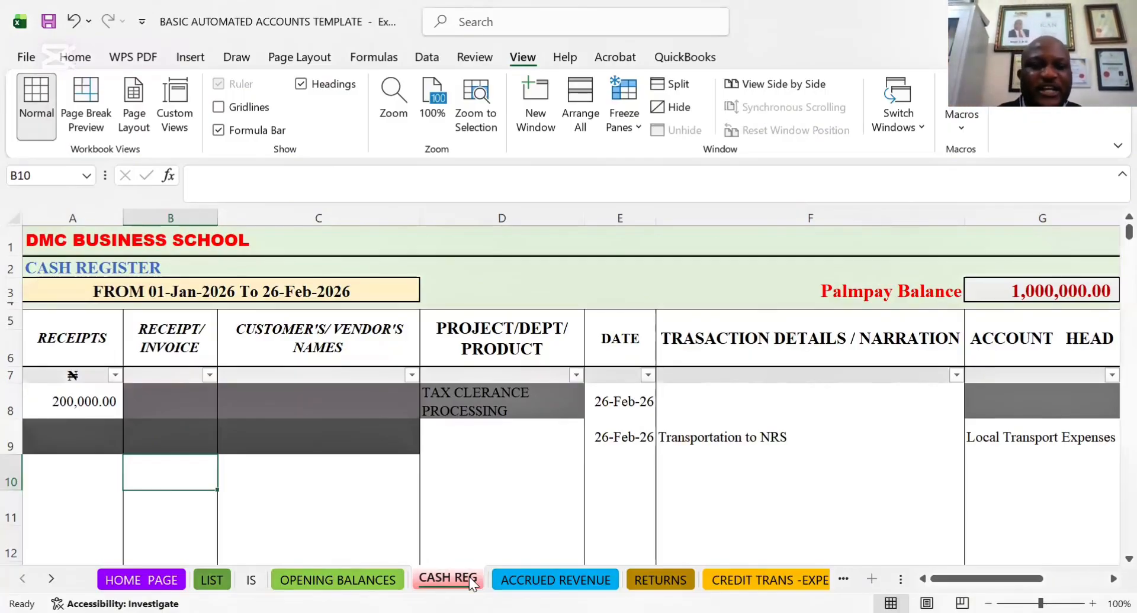
key(Up)
key(Right)
key(Right)
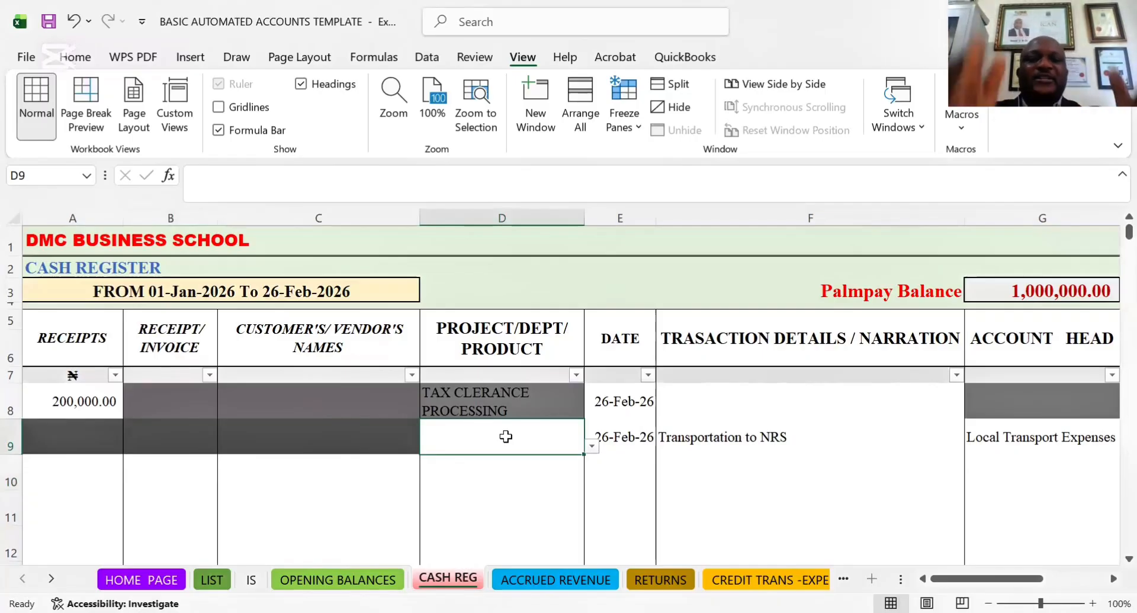
click(286, 437)
key(Left)
key(Left)
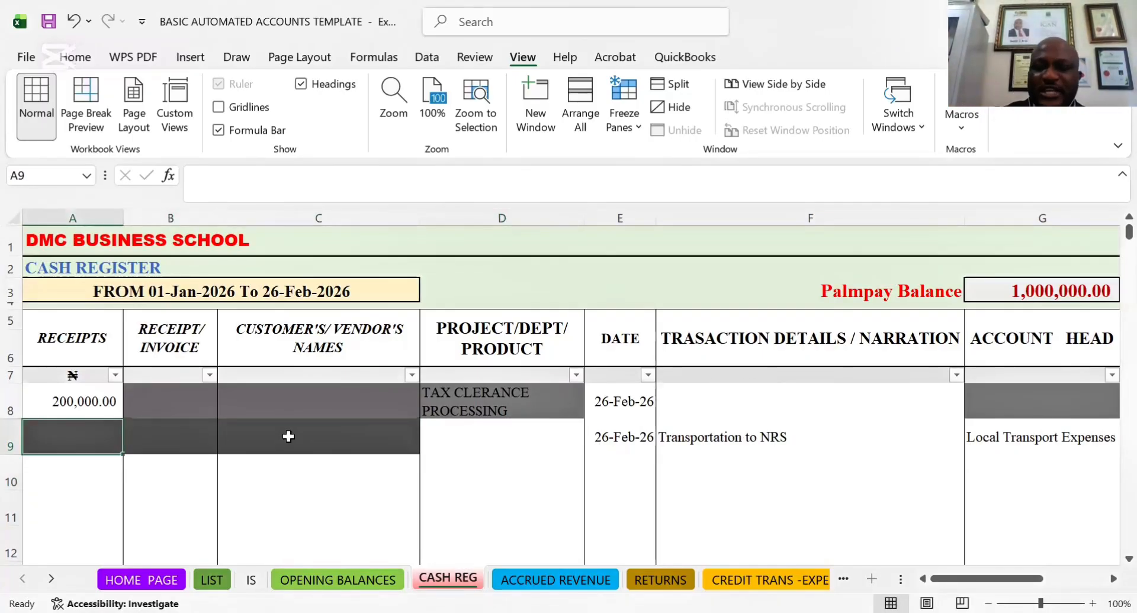
click(288, 436)
key(Right)
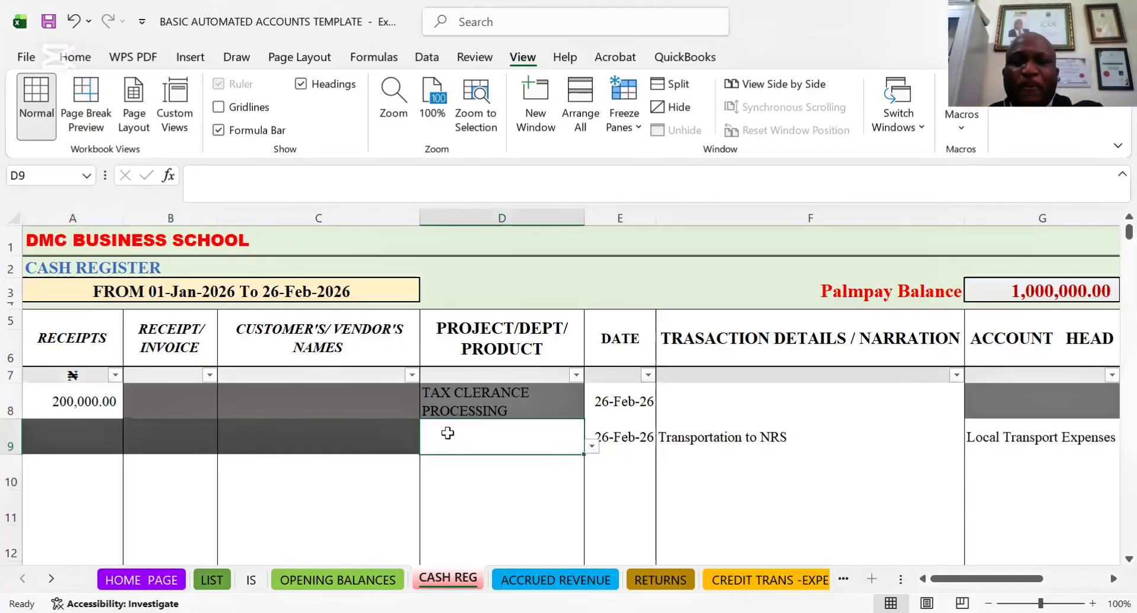
click(637, 435)
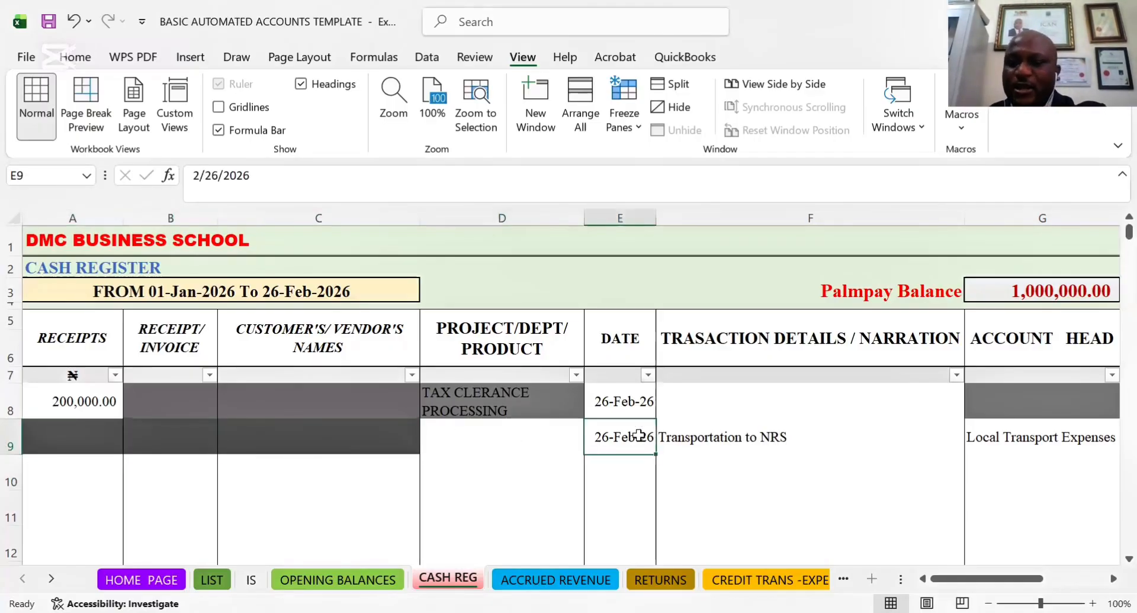
key(Left)
key(Left)
key(Left)
key(Left)
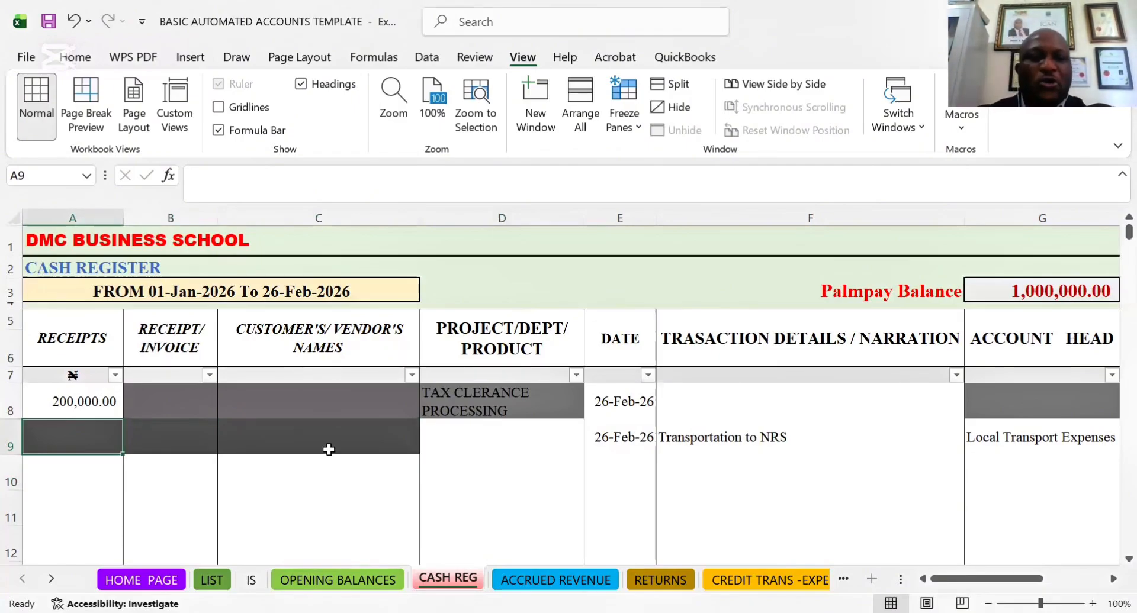
Review the payment-side cells of row 9 from the date through the payment value, and return to the empty row 10
click(68, 471)
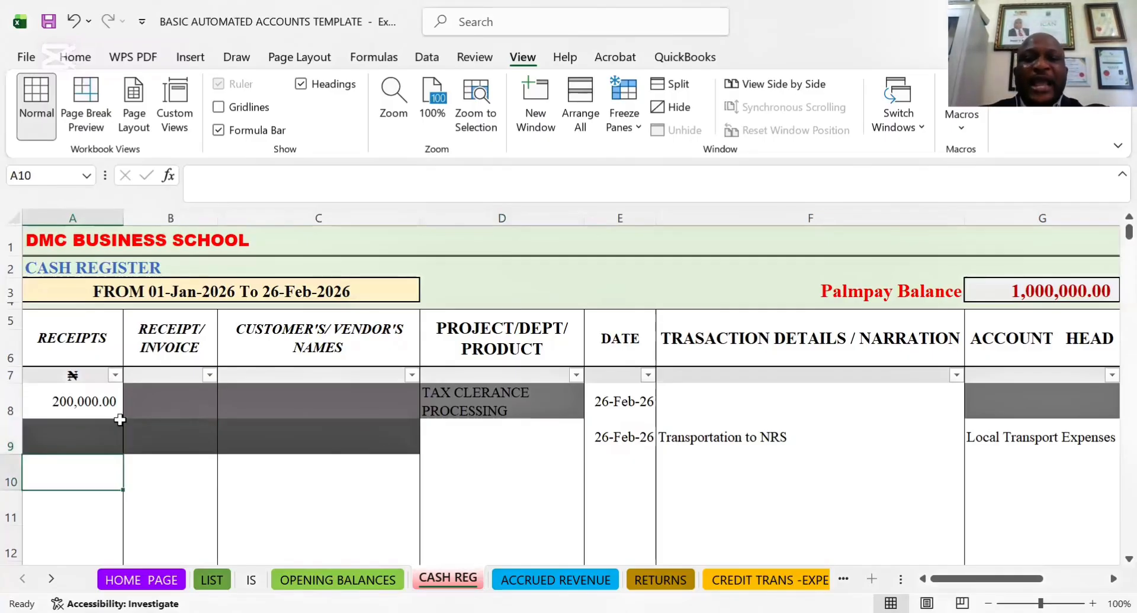
click(607, 439)
key(Right)
key(Right)
key(Right)
key(Right)
key(Right)
key(Right)
key(Right)
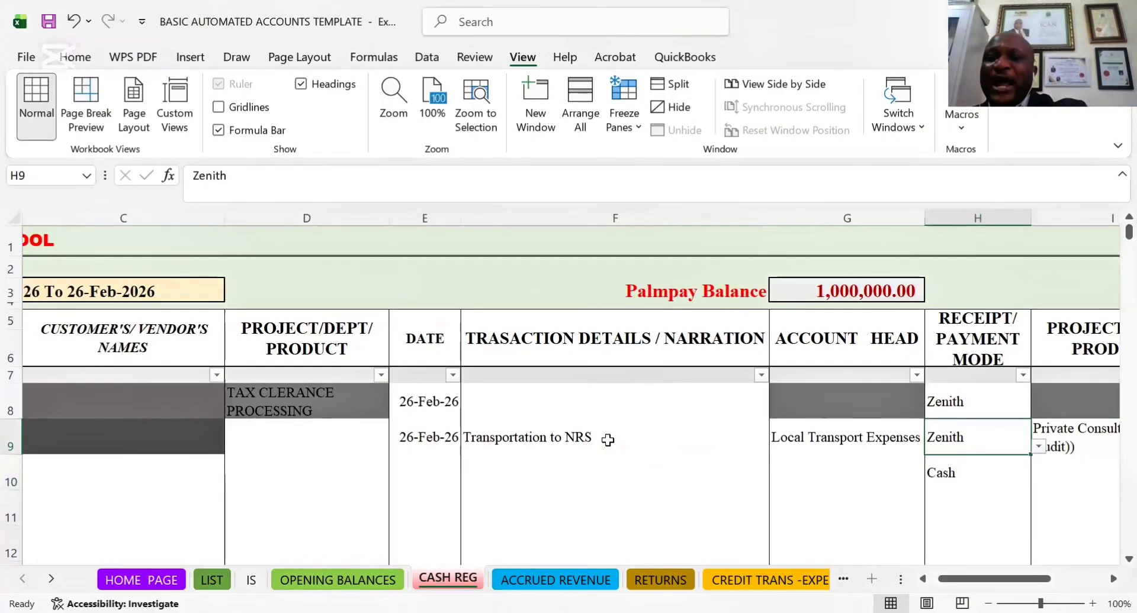
key(Right)
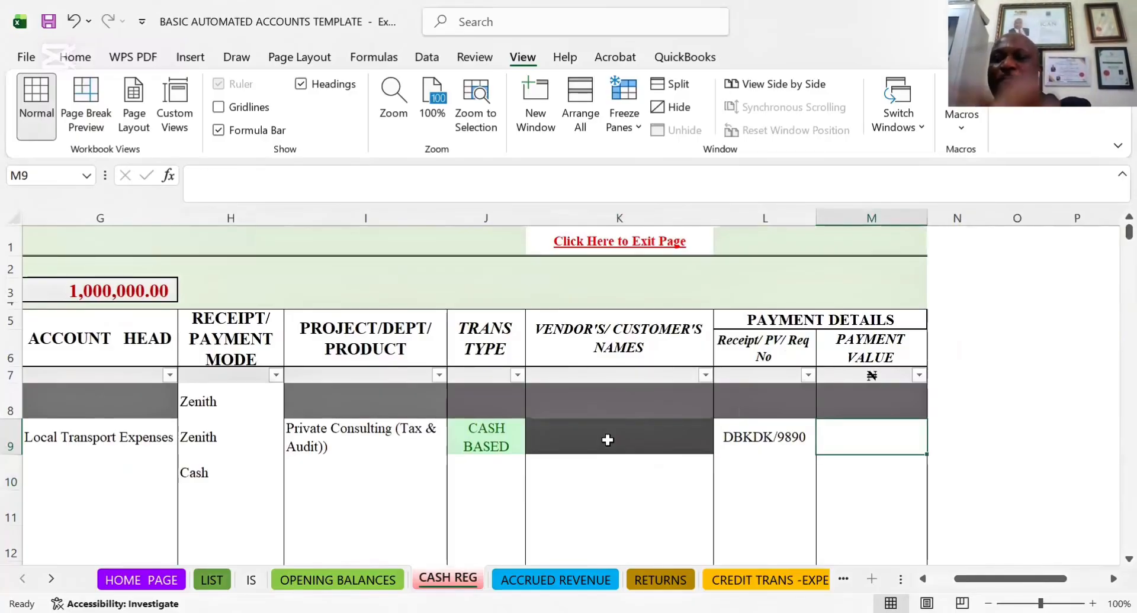
key(Left)
key(Left)
key(Left)
key(Left)
key(Left)
key(Left)
key(Left)
key(Left)
key(Left)
key(Left)
key(Left)
key(Left)
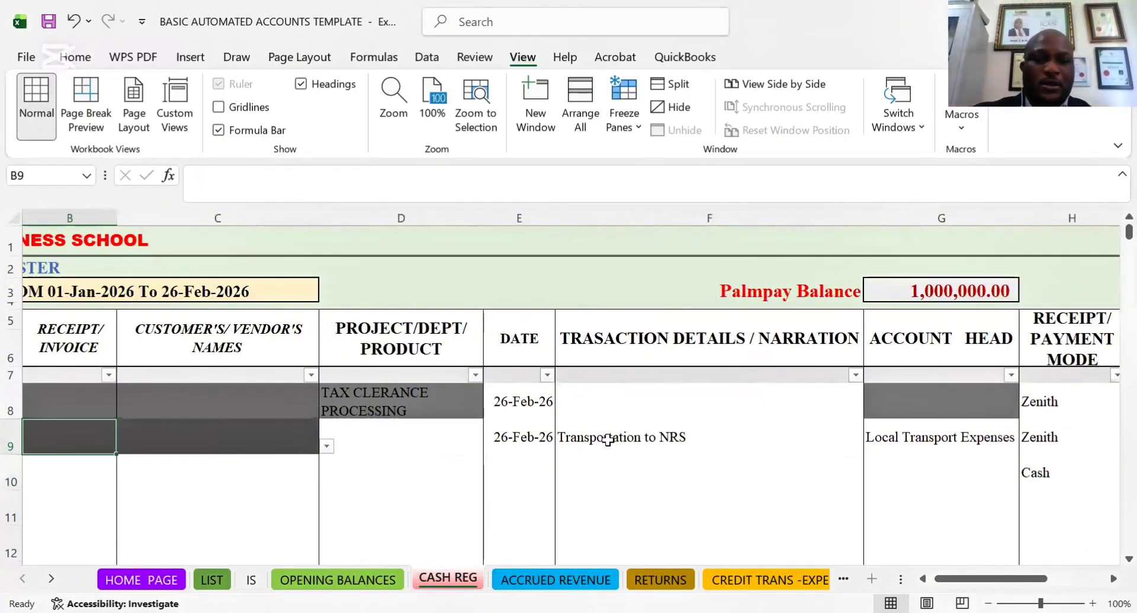
key(Down)
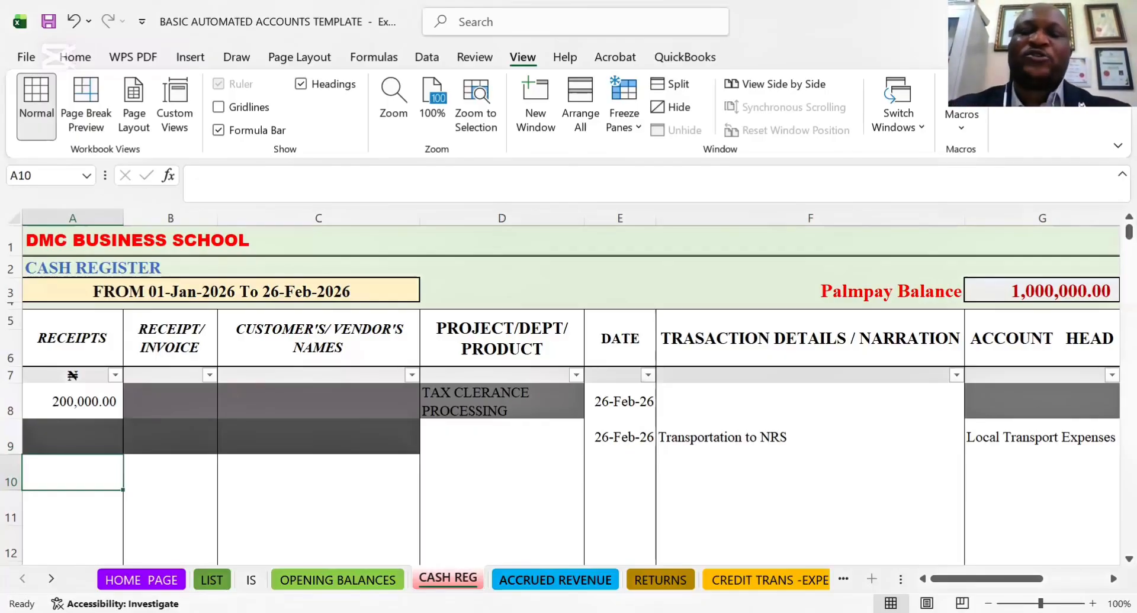
Open the ACCRUED REVENUE sheet and examine the SOKOTO STATE GOVT invoice from customer name through VAT, total and remark
click(555, 579)
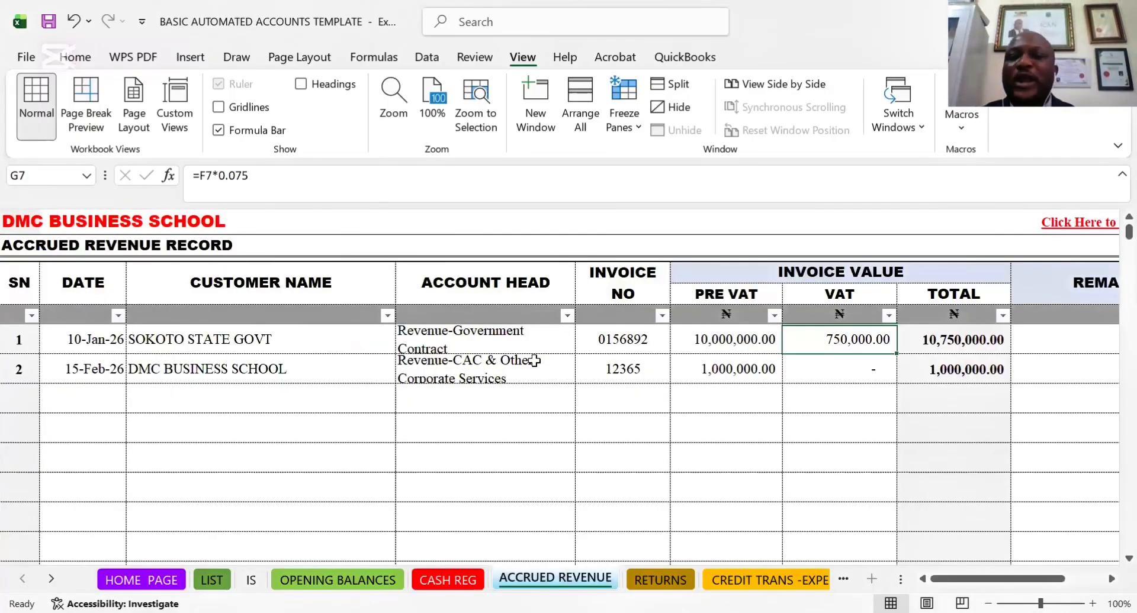
click(484, 369)
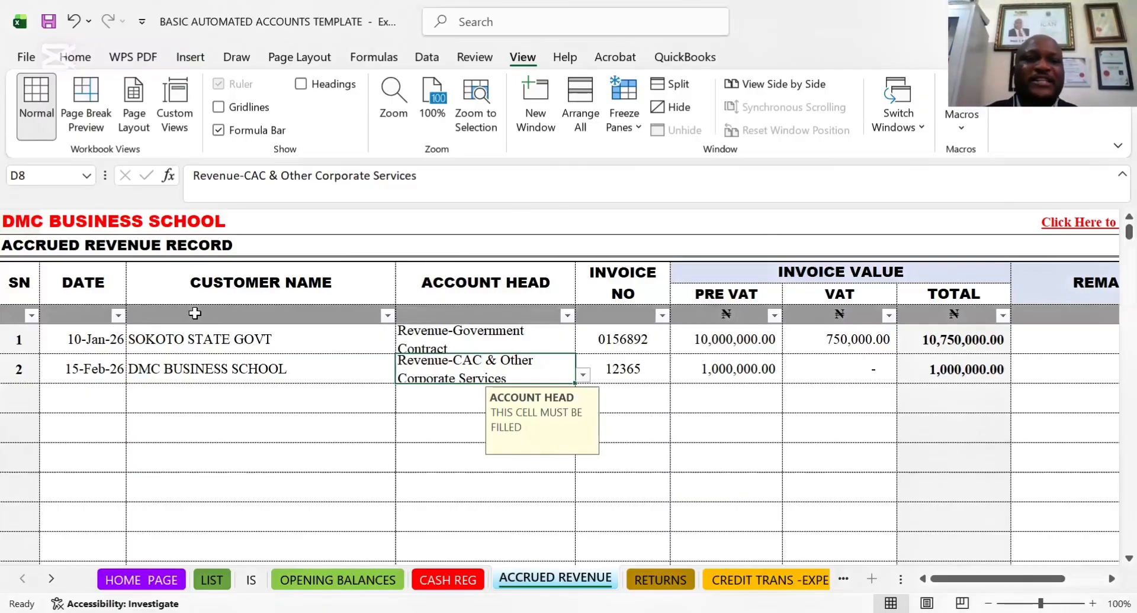
click(187, 339)
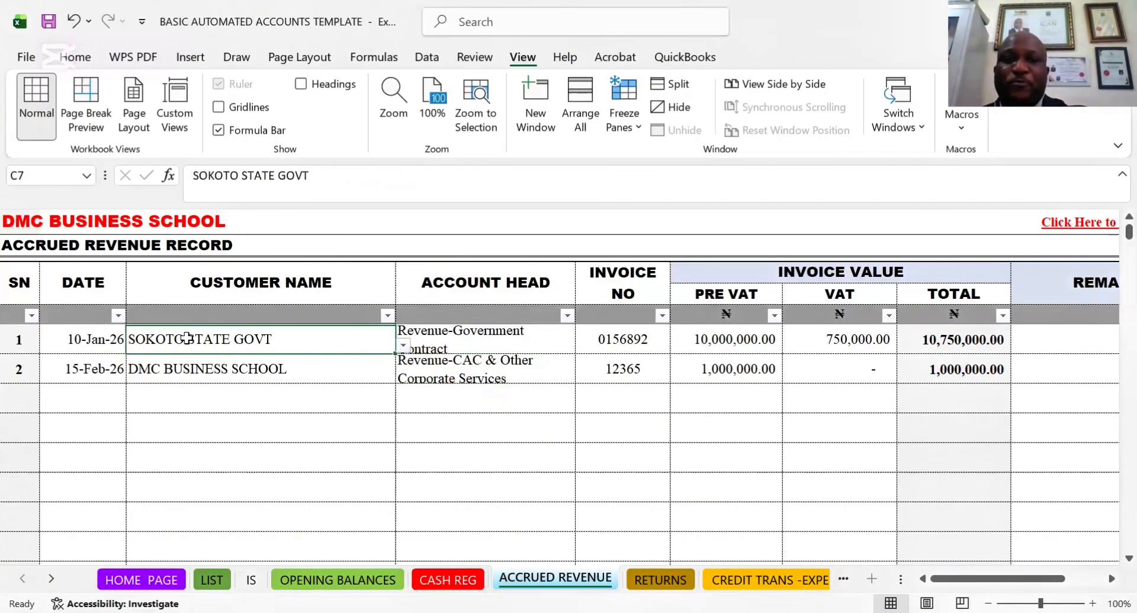
key(Right)
key(Right)
key(Right)
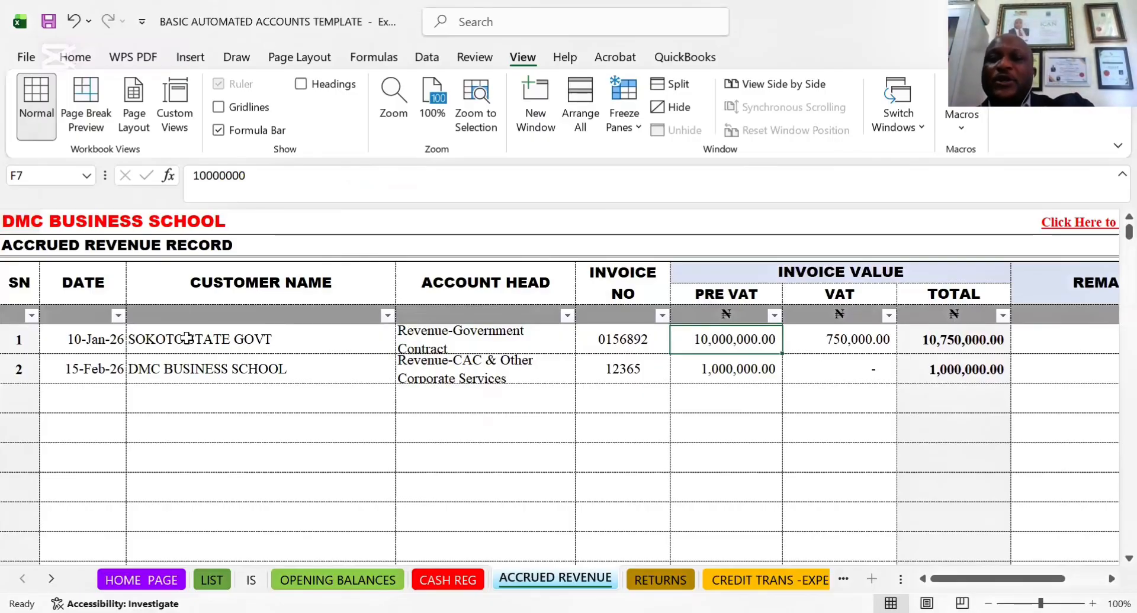
key(Right)
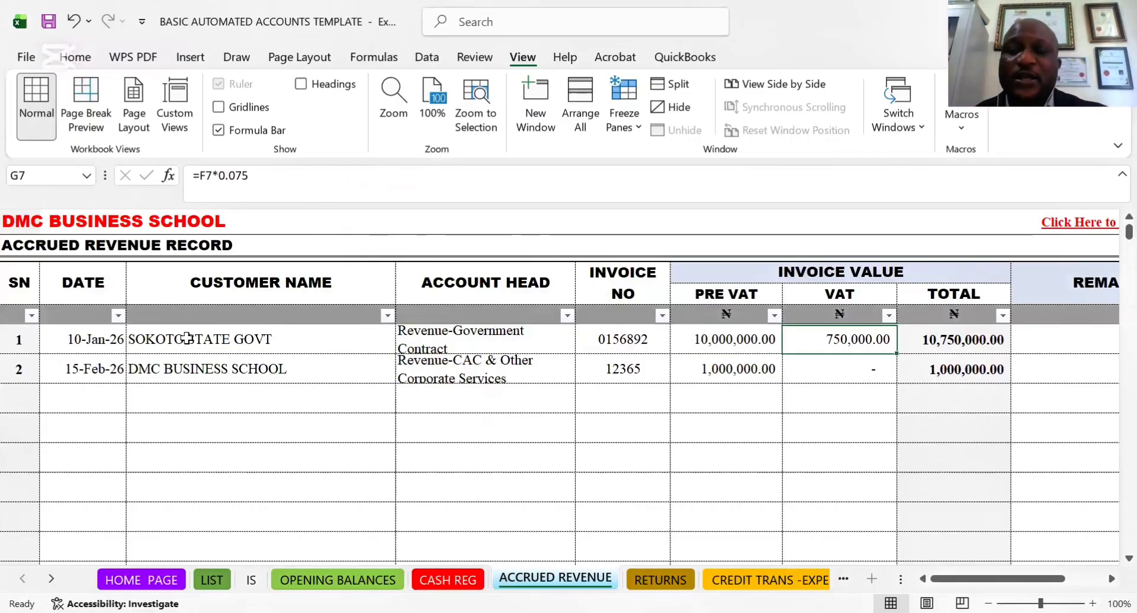
key(Right)
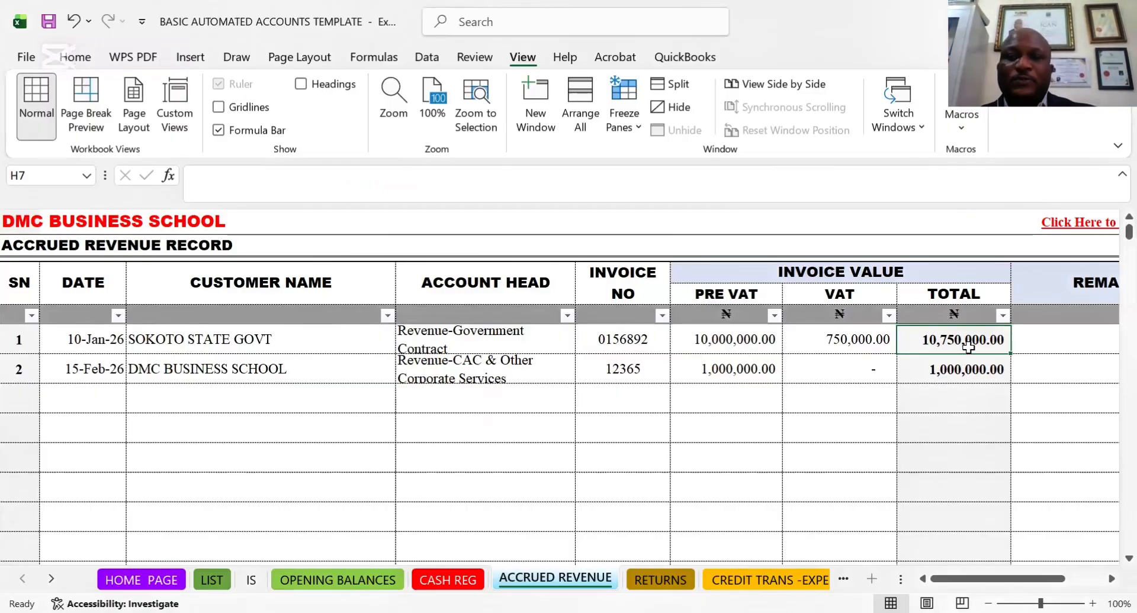
key(Right)
key(Right)
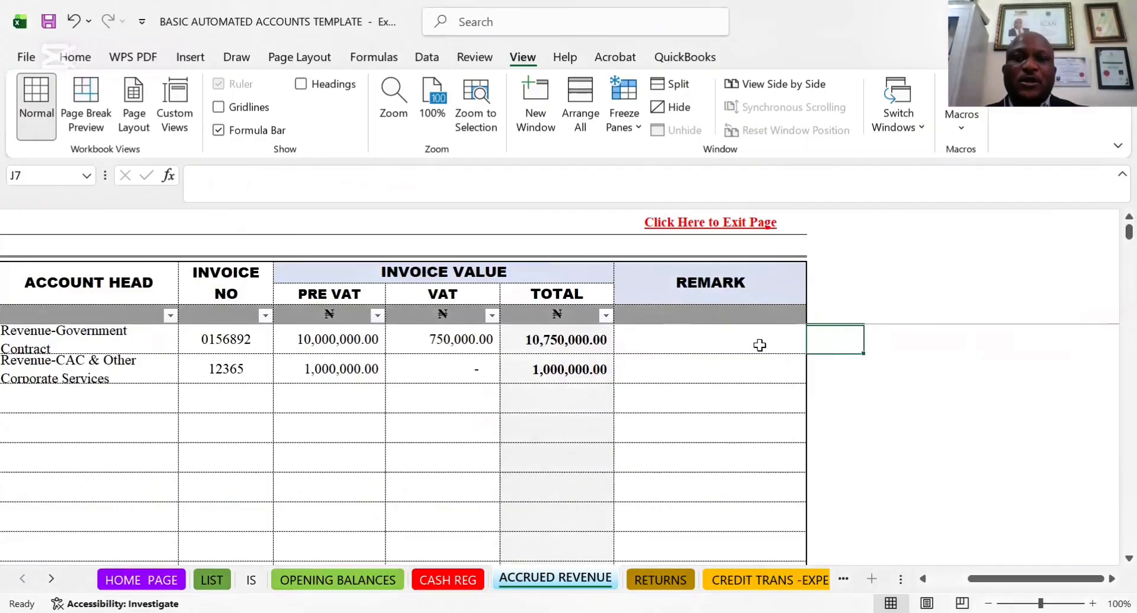
Recheck the SOKOTO STATE GOVT invoice's total, pre-VAT value, date and customer name in row 7
click(566, 344)
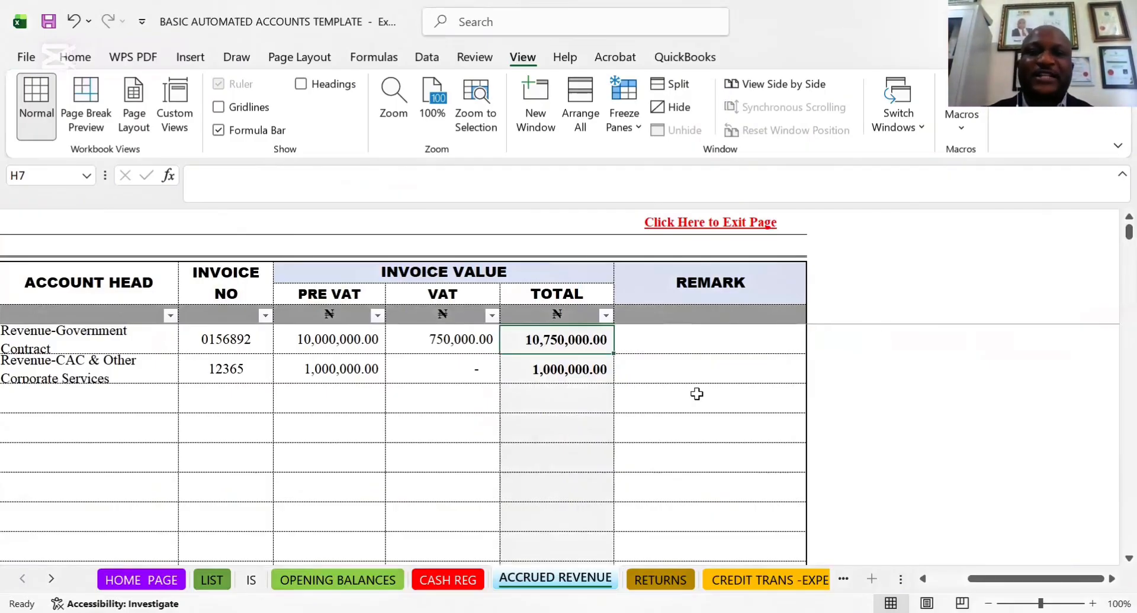
click(329, 339)
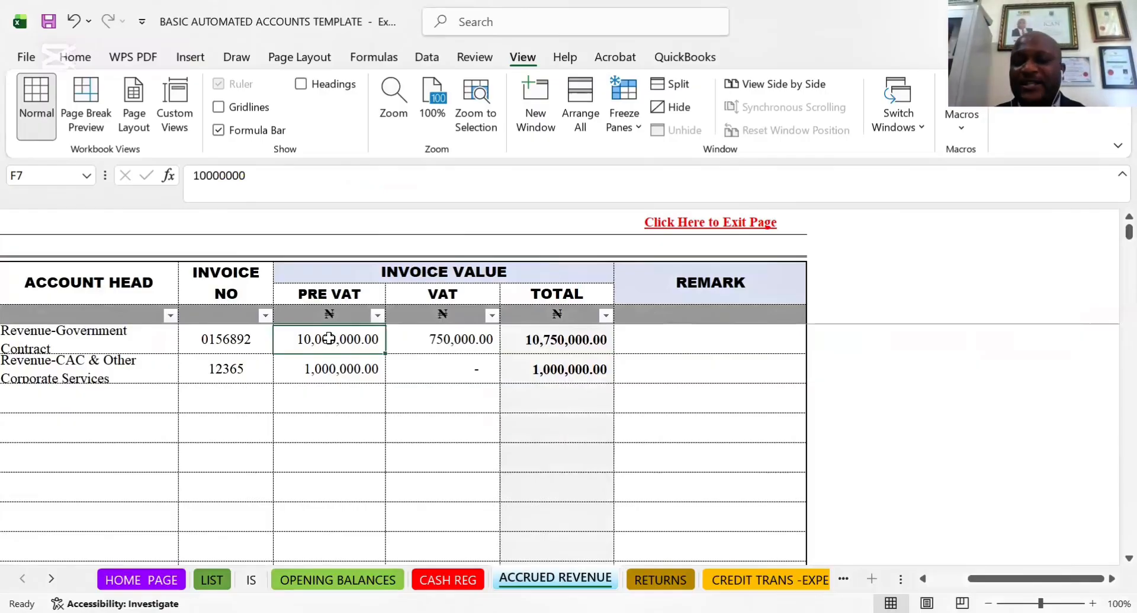
key(Left)
key(Left)
key(Left)
key(Left)
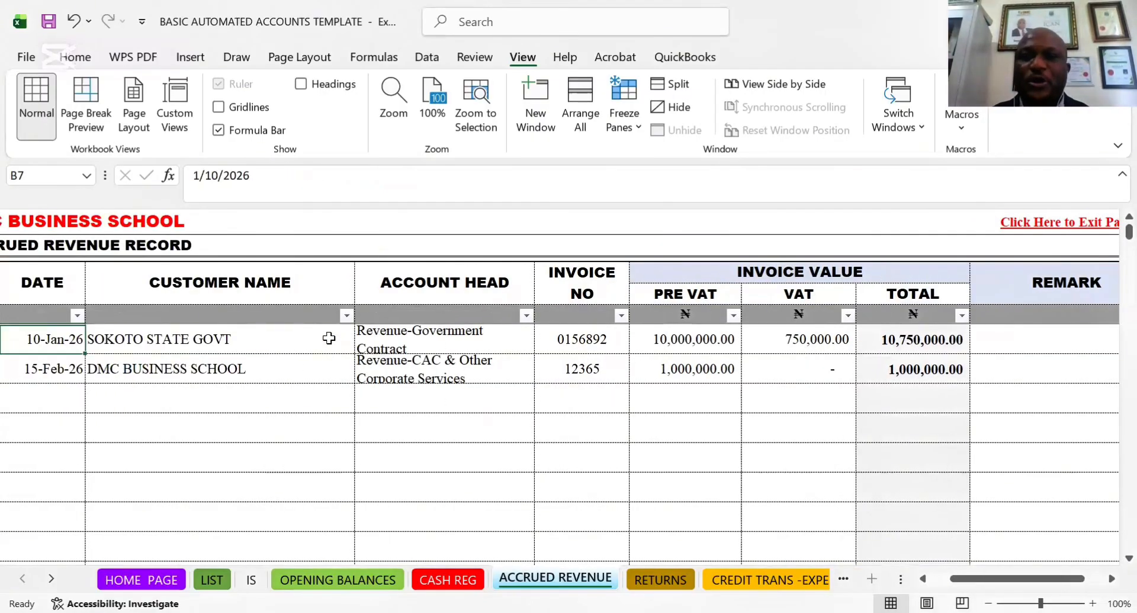
key(Right)
key(Right)
key(Right)
key(Right)
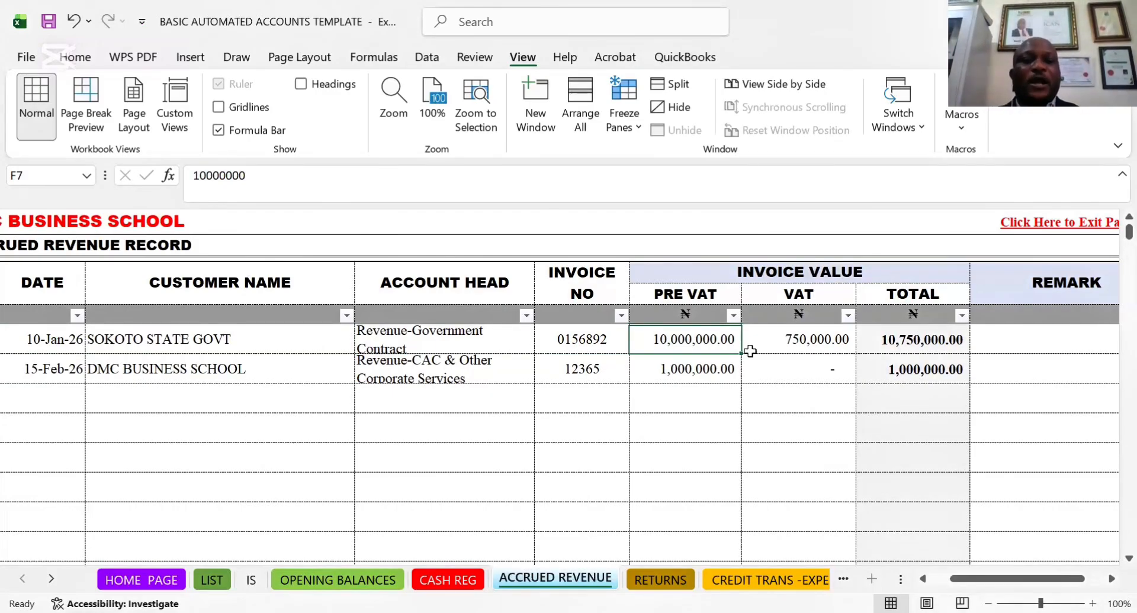
click(161, 342)
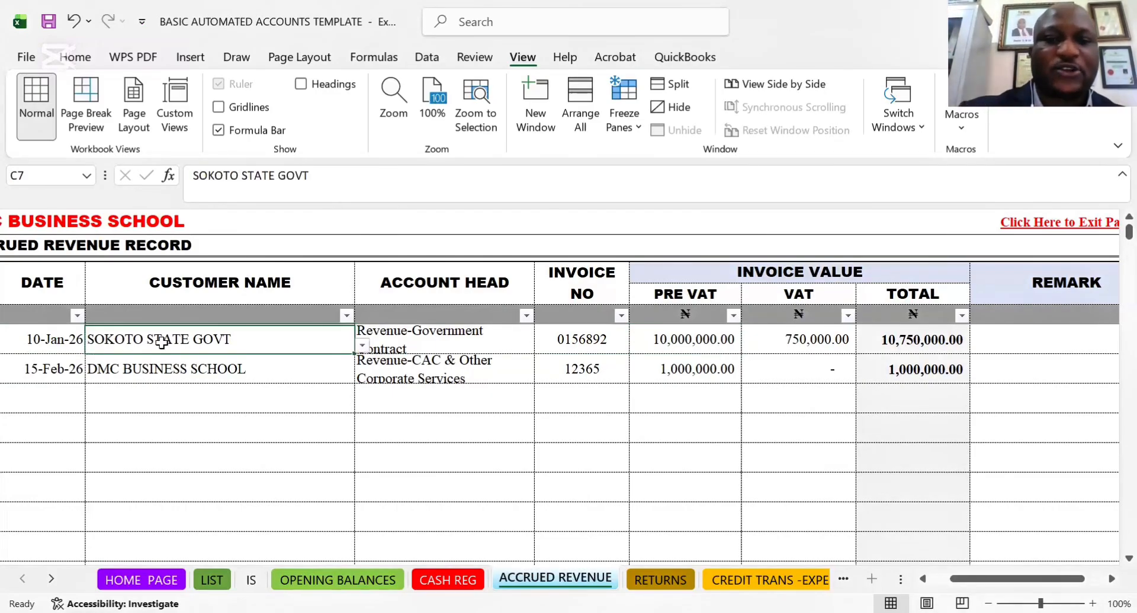
Check the account head options offered in D7 and the account head of the DMC BUSINESS SCHOOL invoice in D8
click(521, 347)
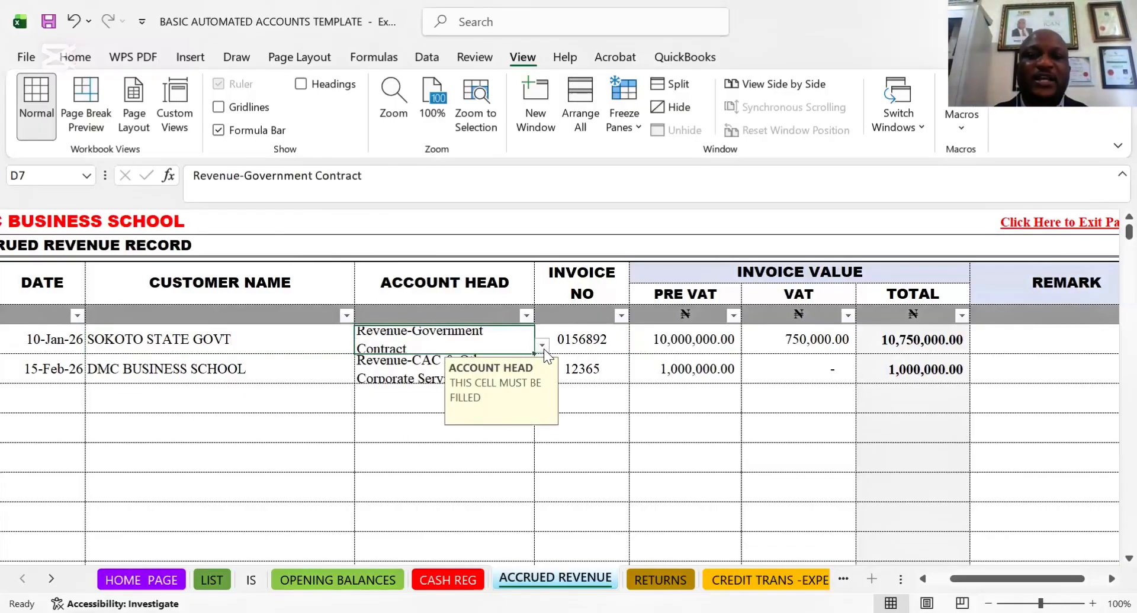
click(542, 345)
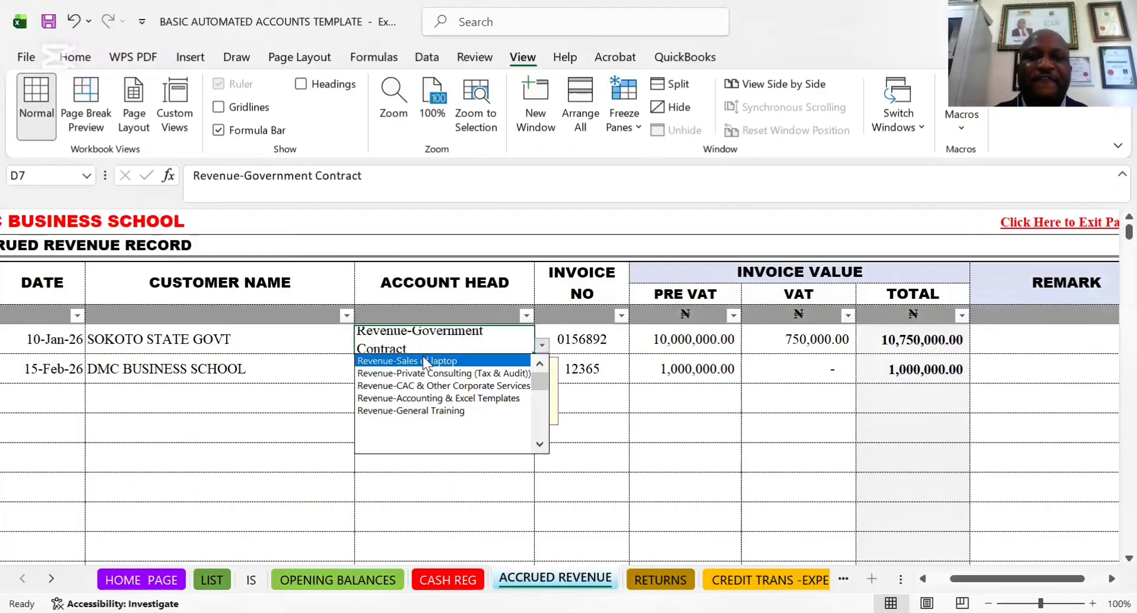
click(424, 340)
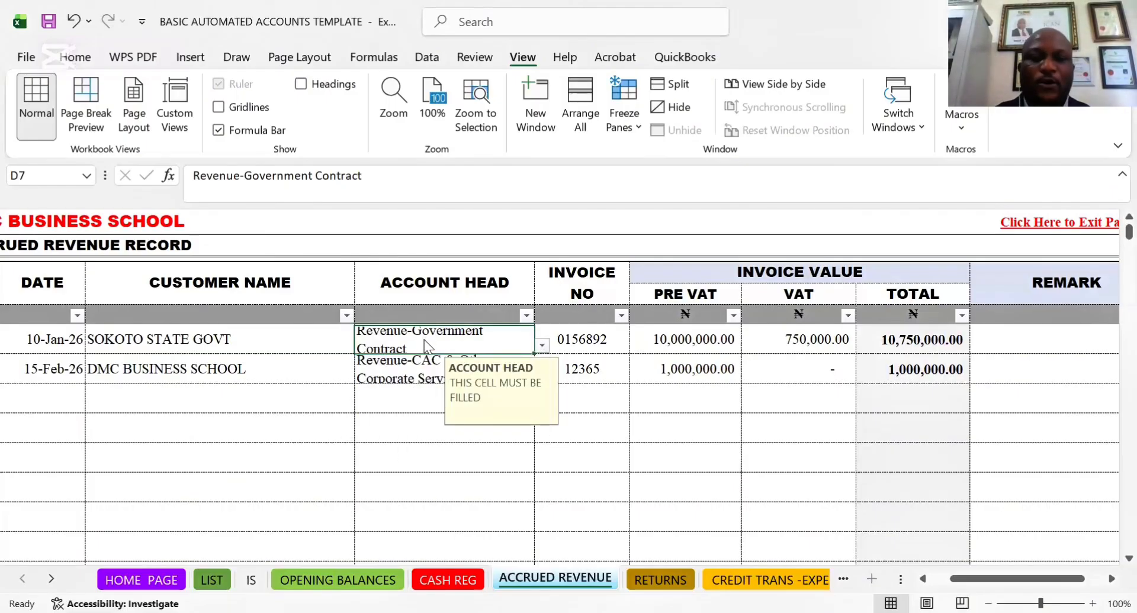
click(410, 373)
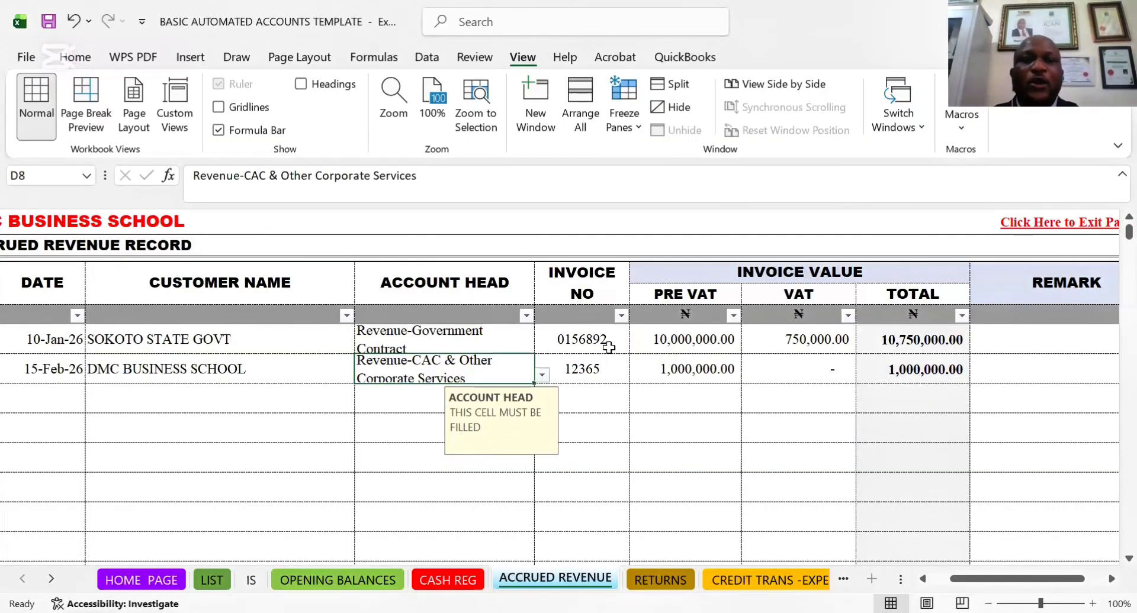
Compare the accrued revenue record with the CASH REG sheet, and select the empty date cell B9 in ACCRUED REVENUE
click(52, 346)
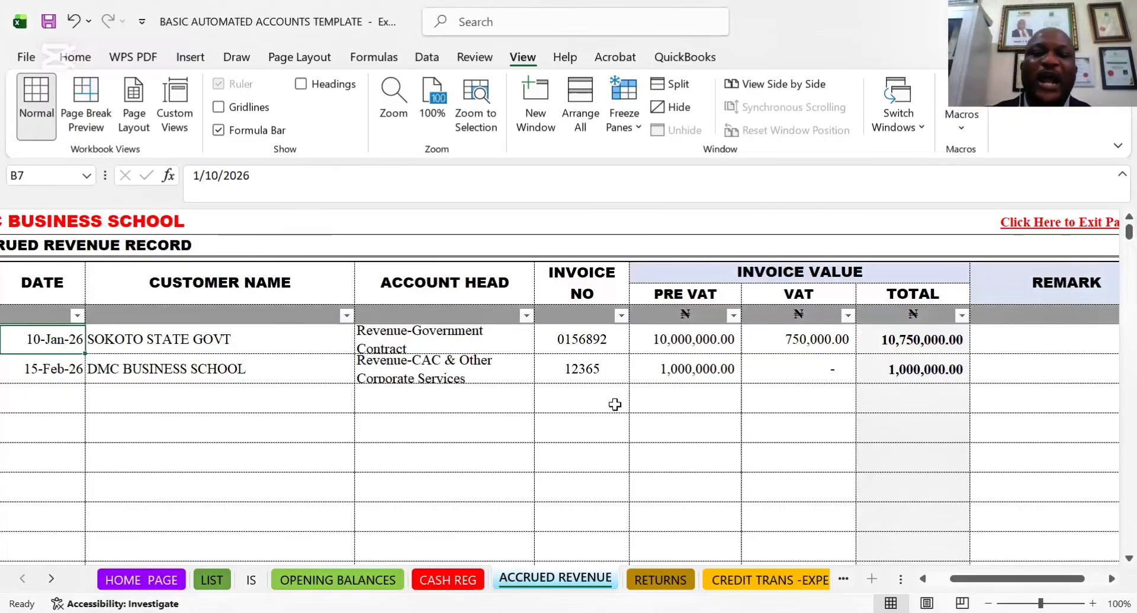
key(ctrl+Page_Up)
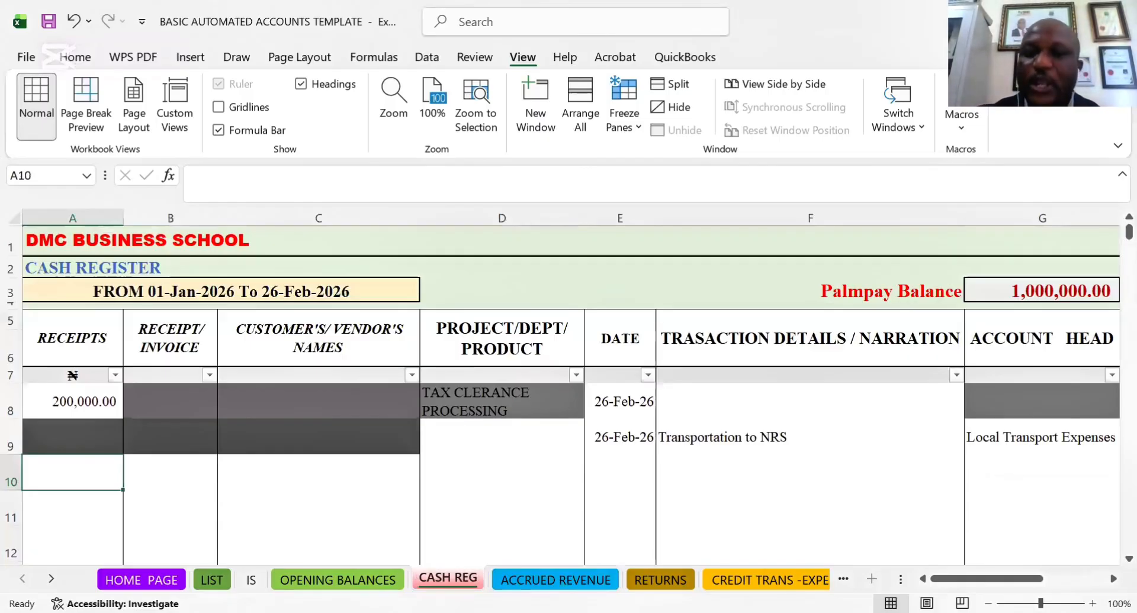
key(ctrl+Page_Down)
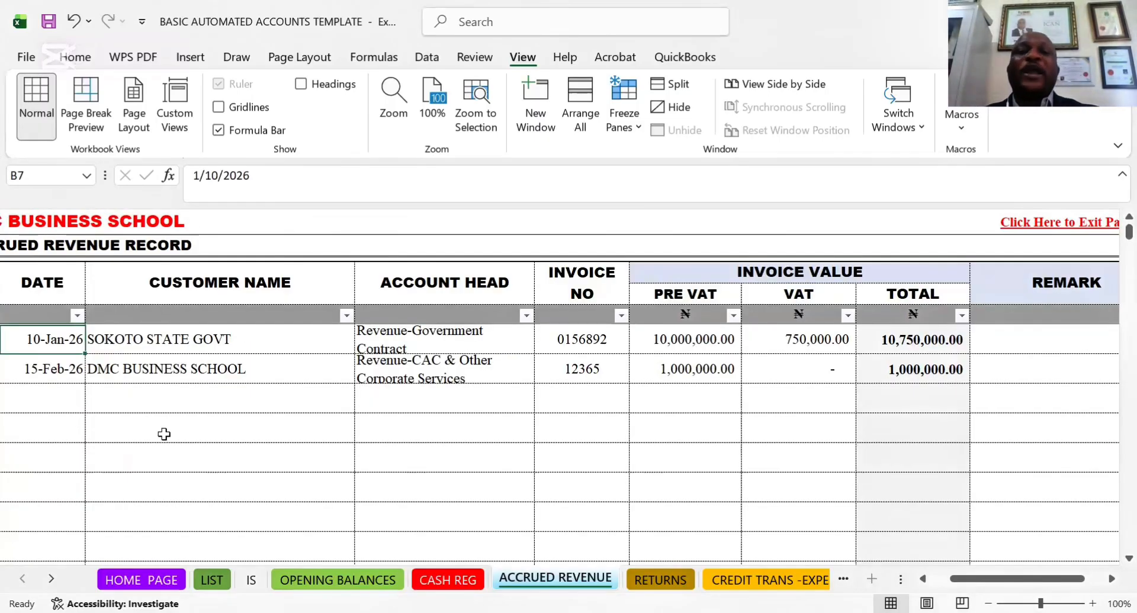
click(118, 406)
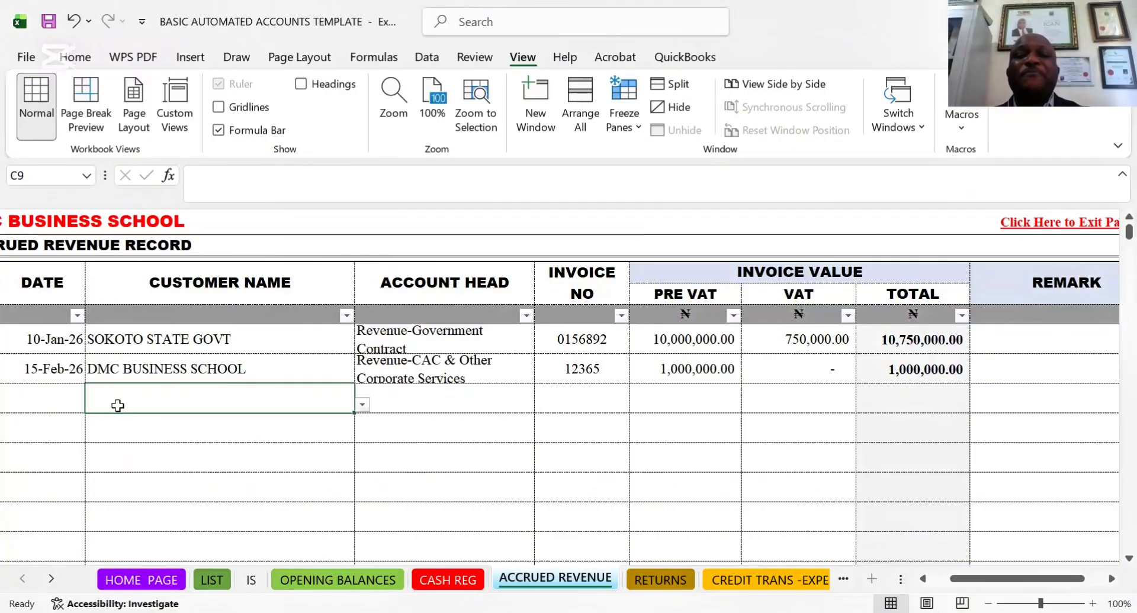
click(53, 402)
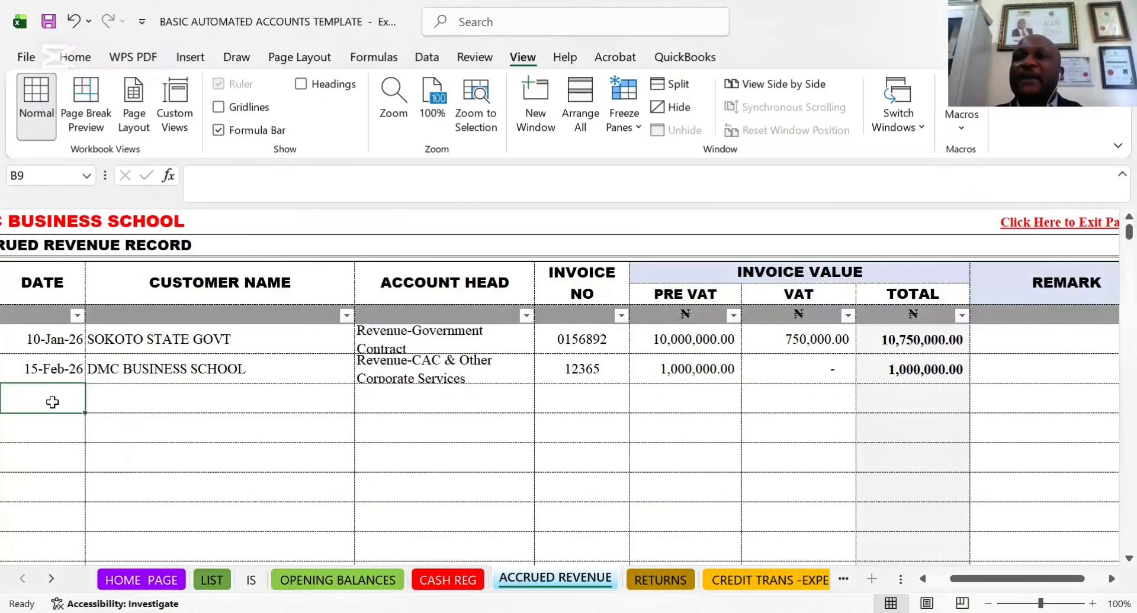
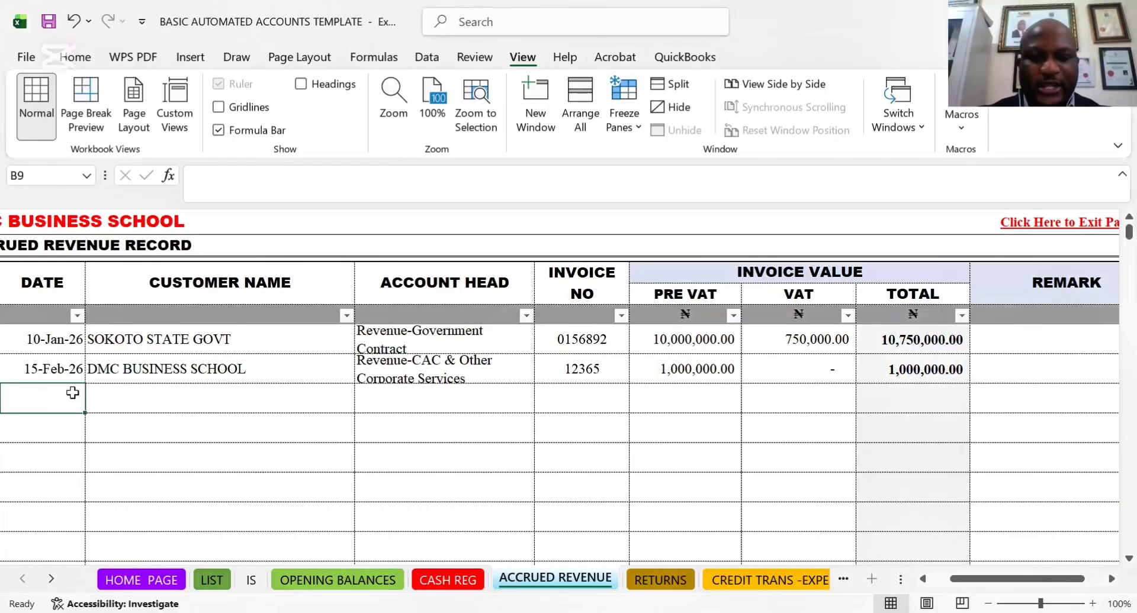
Enter the date 02-20-2026 for the new invoice in B9 of the ACCRUED REVENUE sheet
text(0)
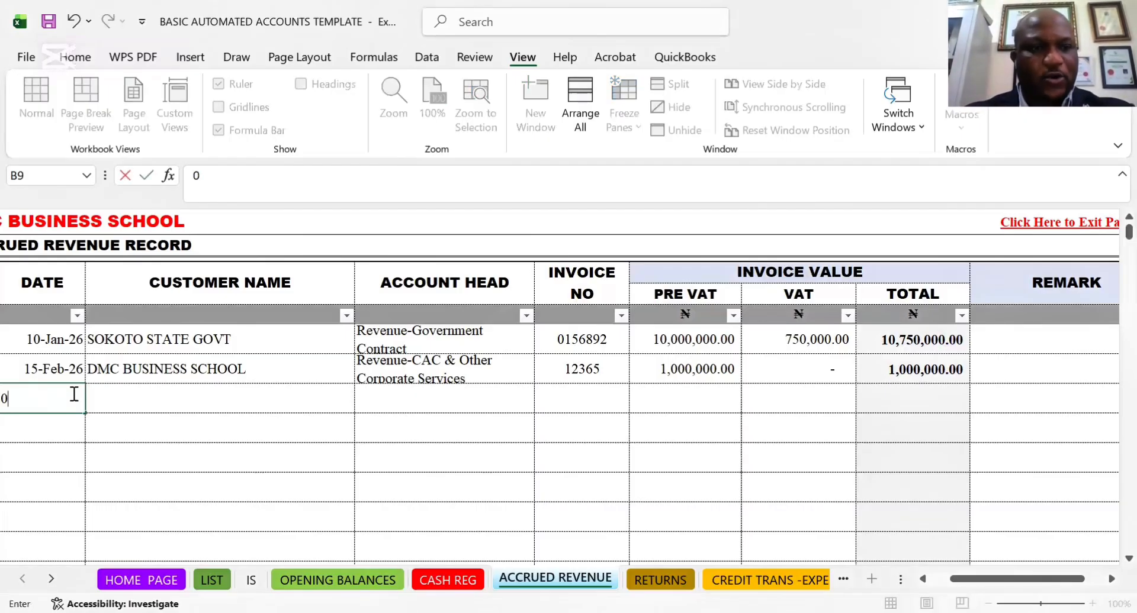
text(2-)
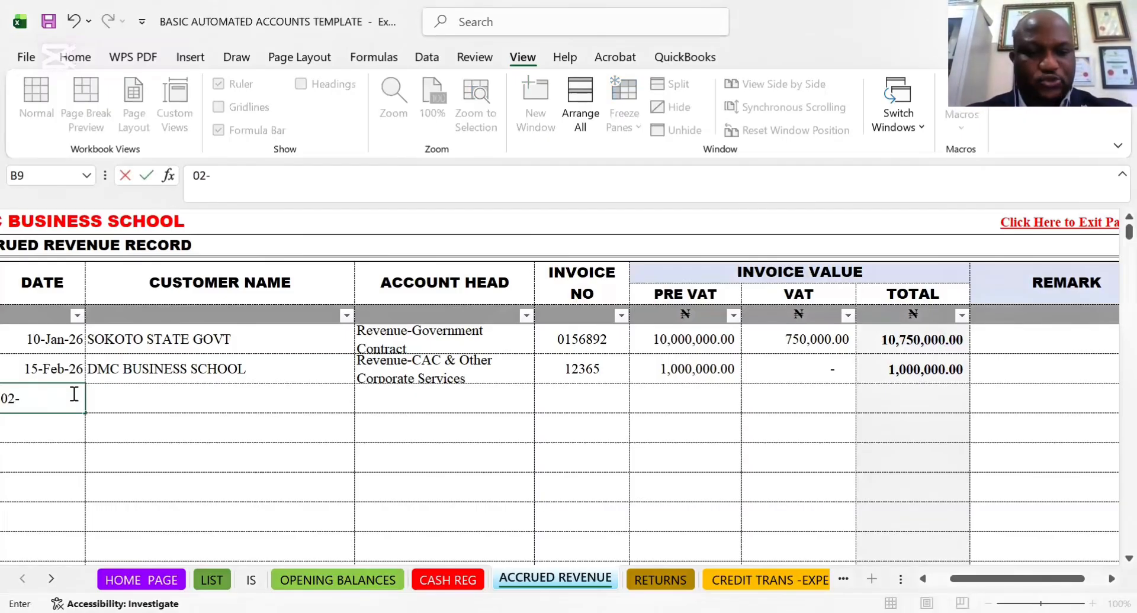
text(20-)
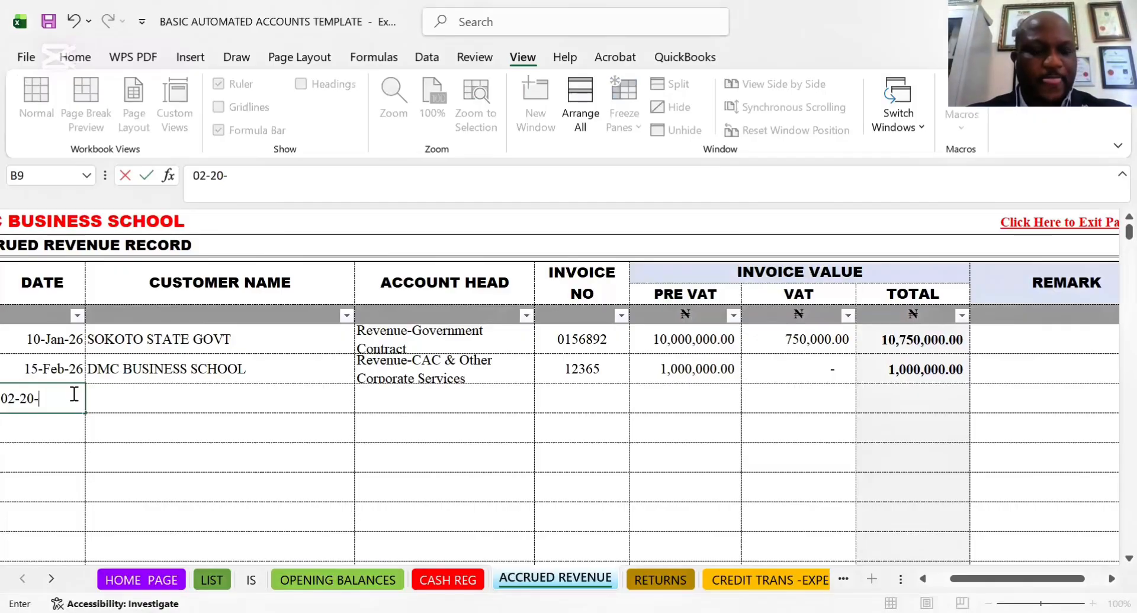
text(20)
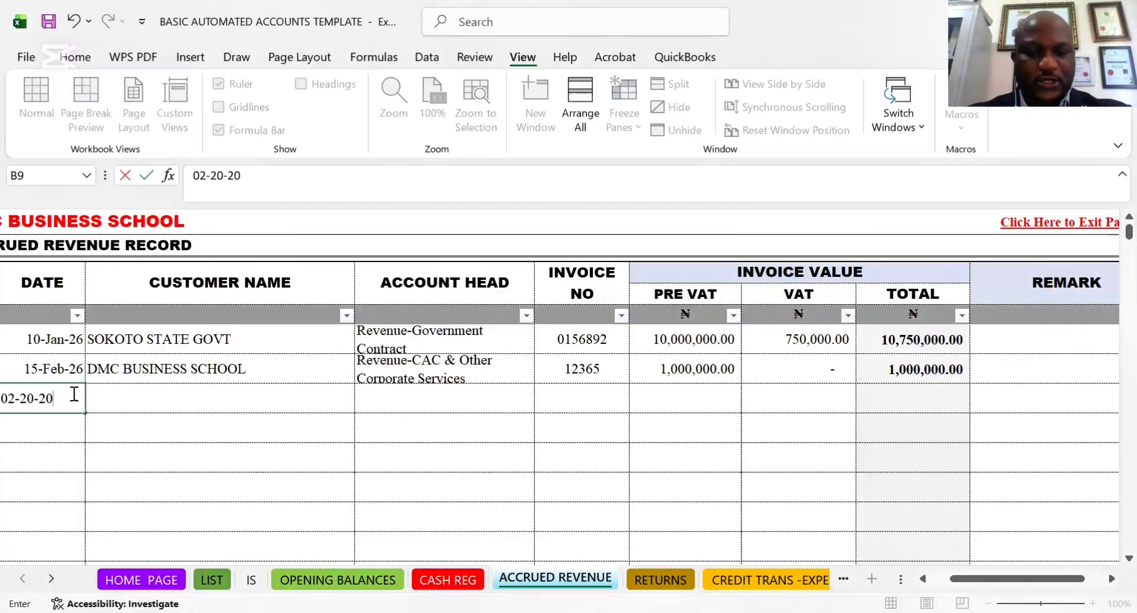
text(6)
key(BackSpace)
key(BackSpace)
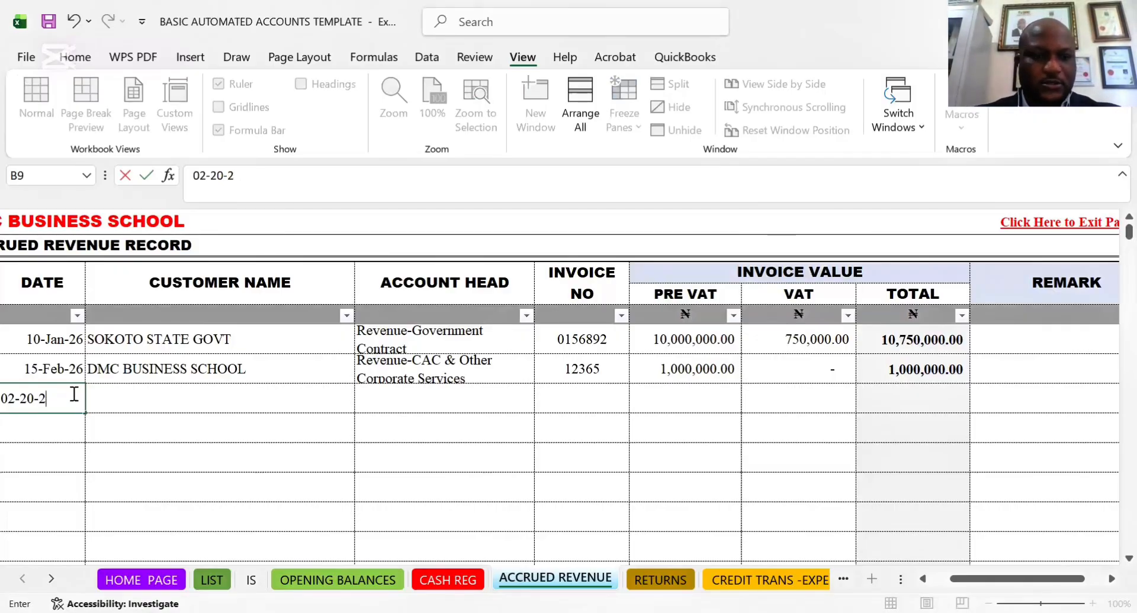
text(026)
key(Tab)
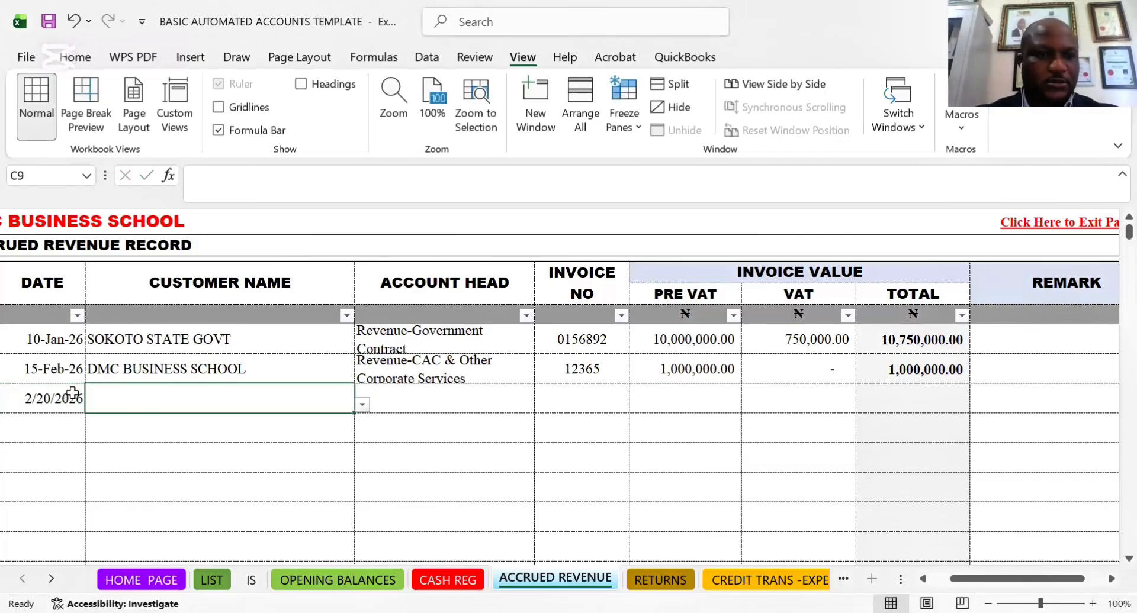
Check the customer names offered in C9 for the new invoice
click(363, 406)
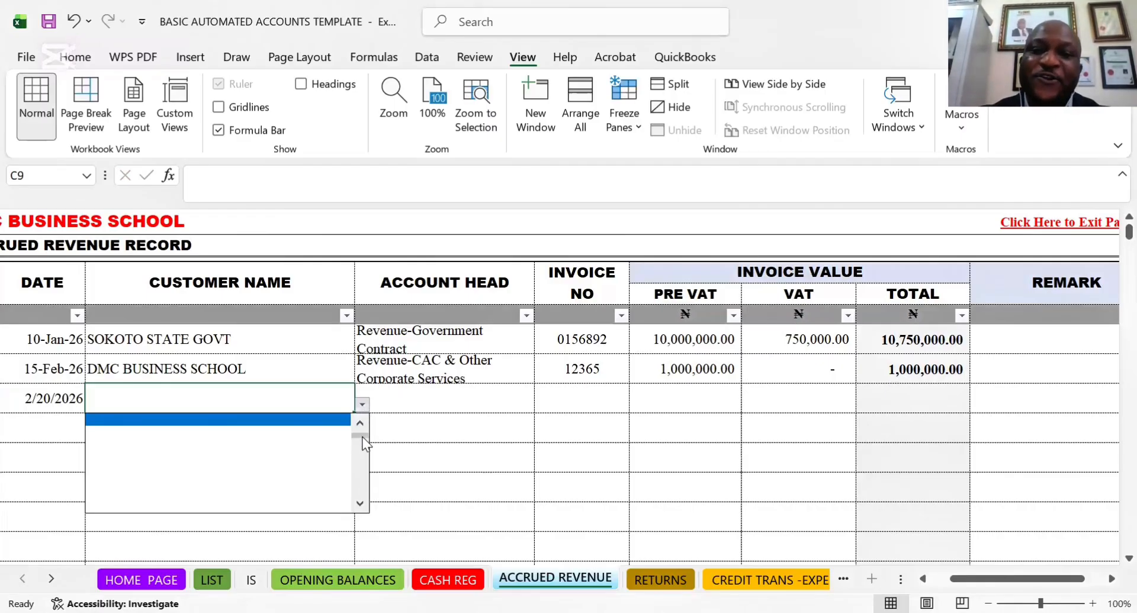
drag(362, 436, 363, 412)
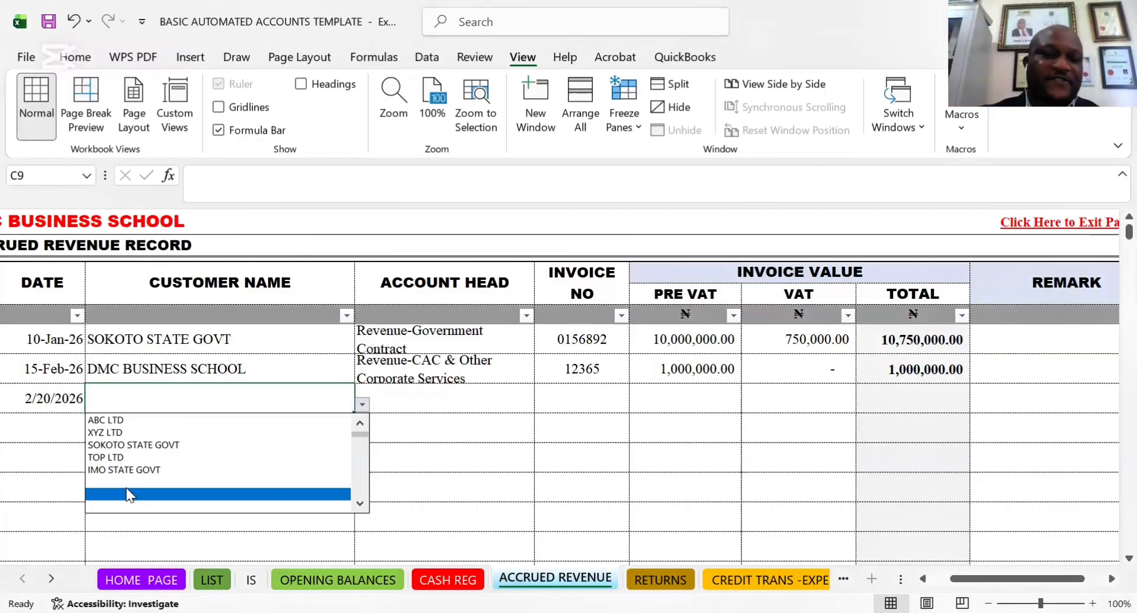
click(200, 566)
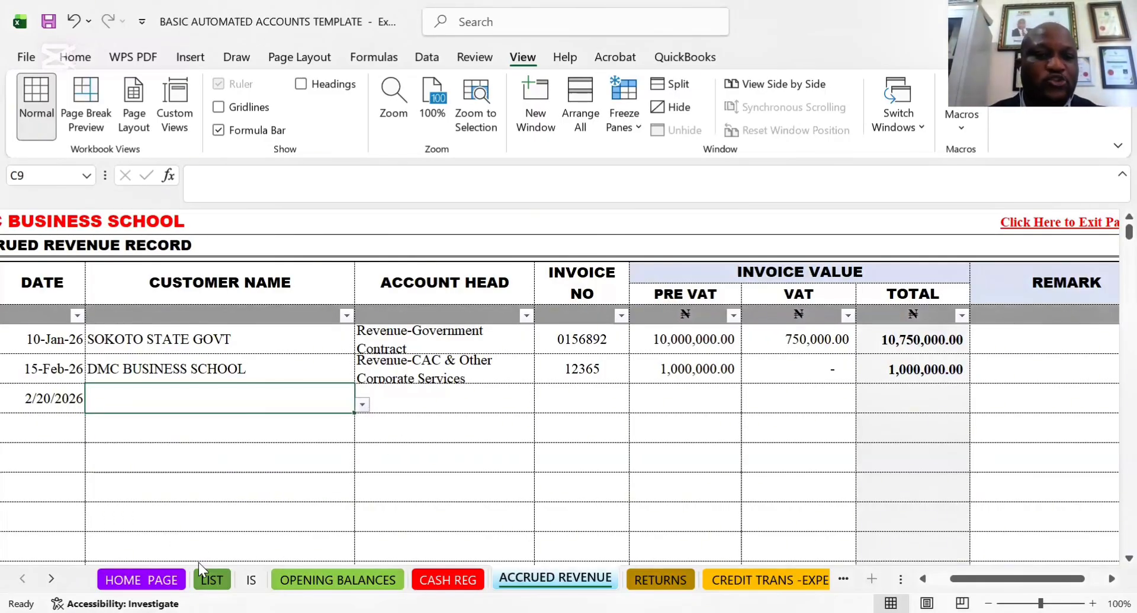
Add FRESH CLIENT to the CUSTOMERS LIST in J8 of the LIST sheet
click(211, 579)
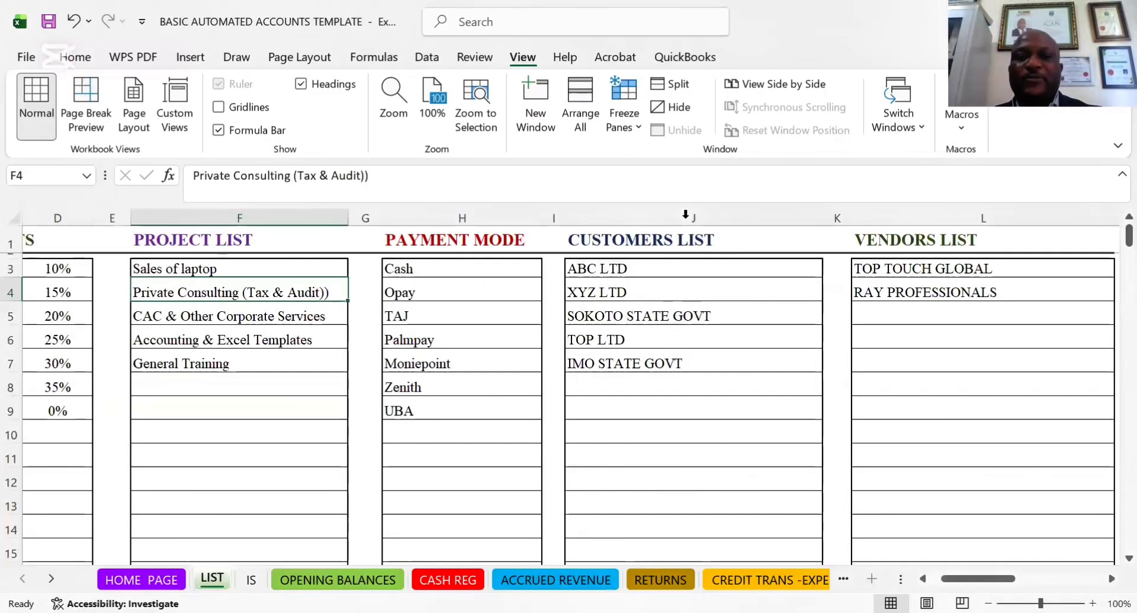
click(616, 385)
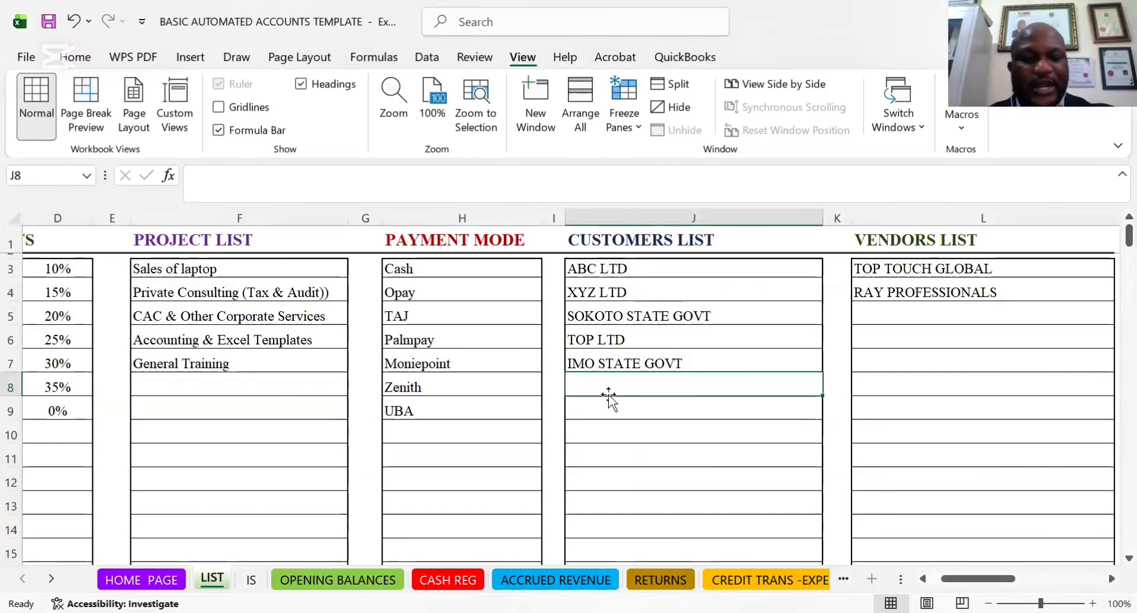
text(FERES)
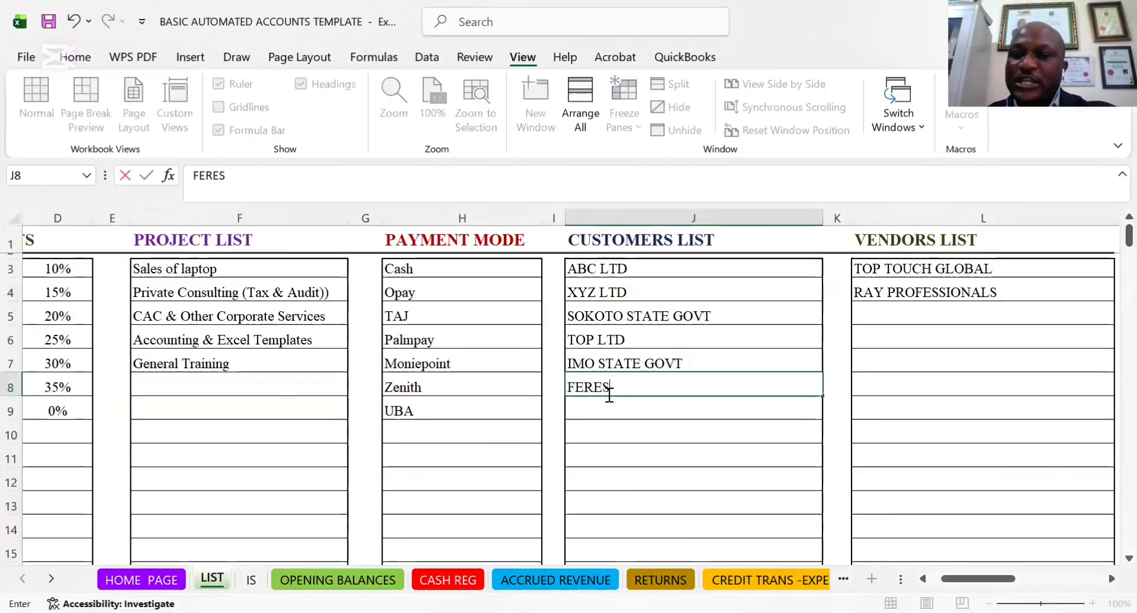
key(BackSpace)
key(BackSpace)
key(BackSpace)
key(BackSpace)
text(RESH)
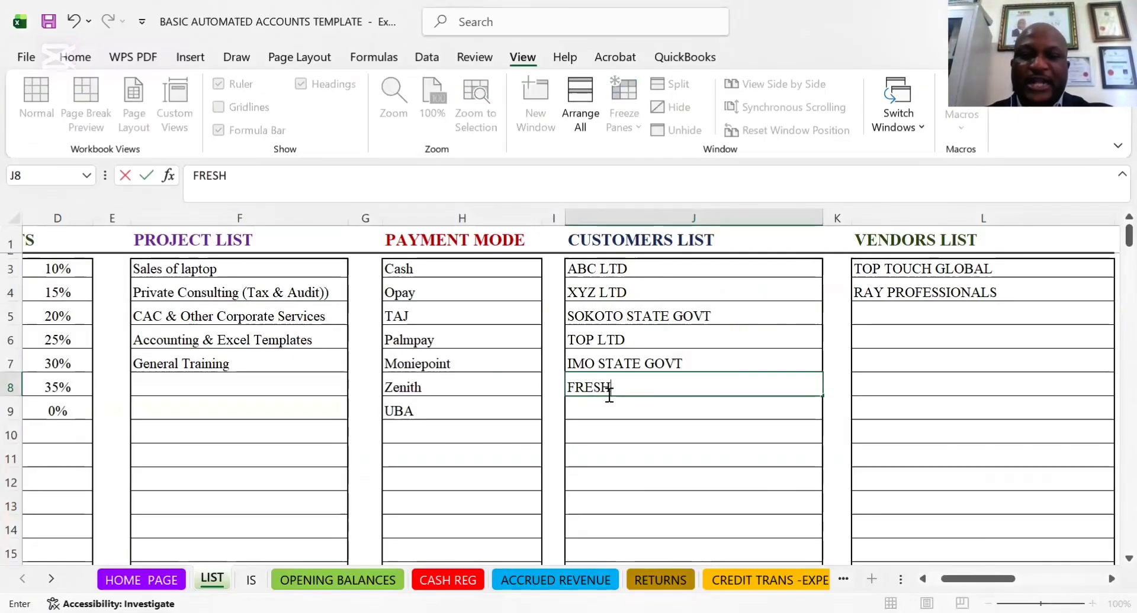
text( CLIENT)
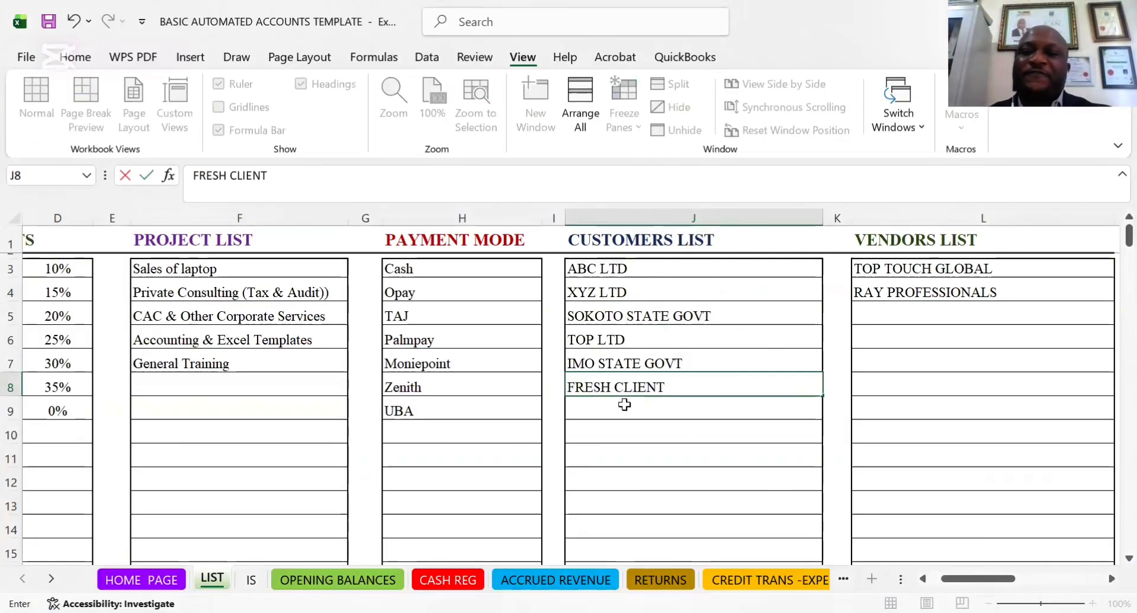
key(Return)
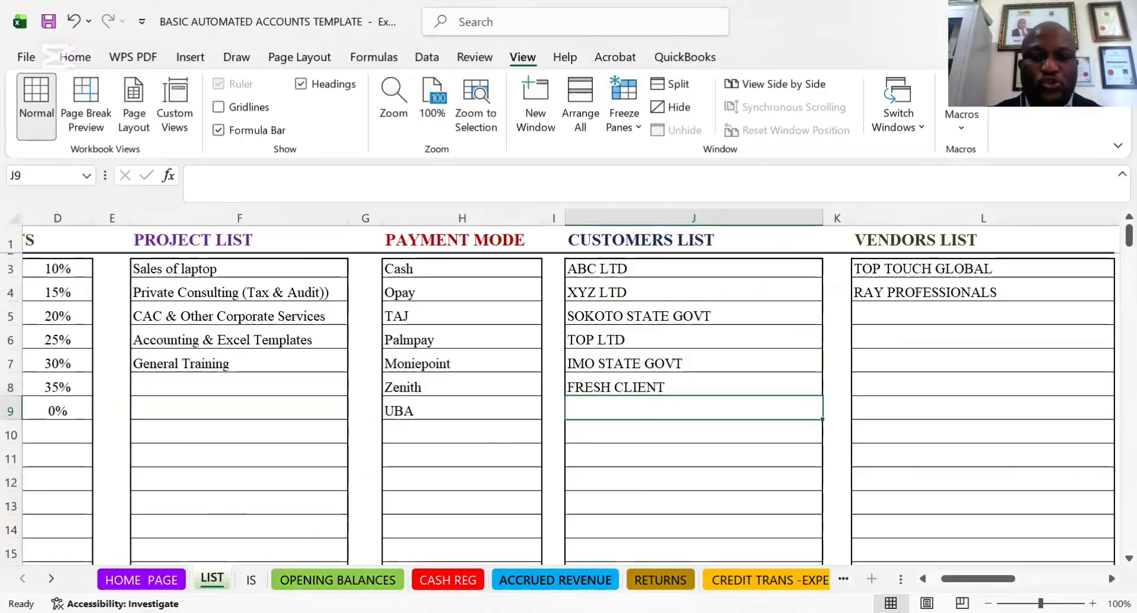
In row 9 of ACCRUED REVENUE, choose FRESH CLIENT as the customer and Revenue-Private Consulting (Tax & Audit)) as the account head
click(562, 579)
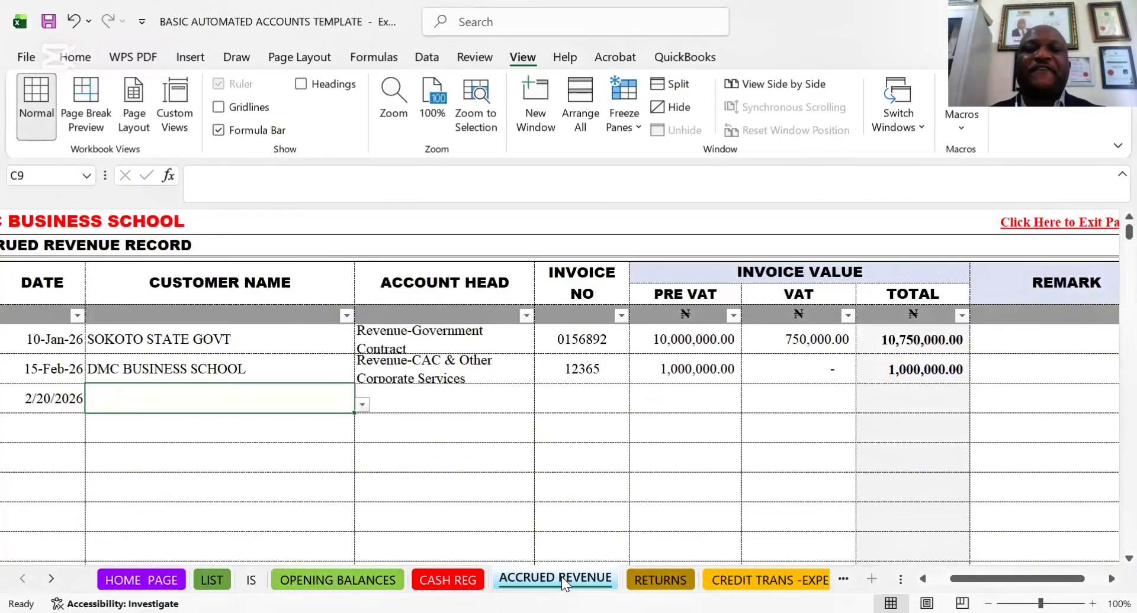
click(362, 405)
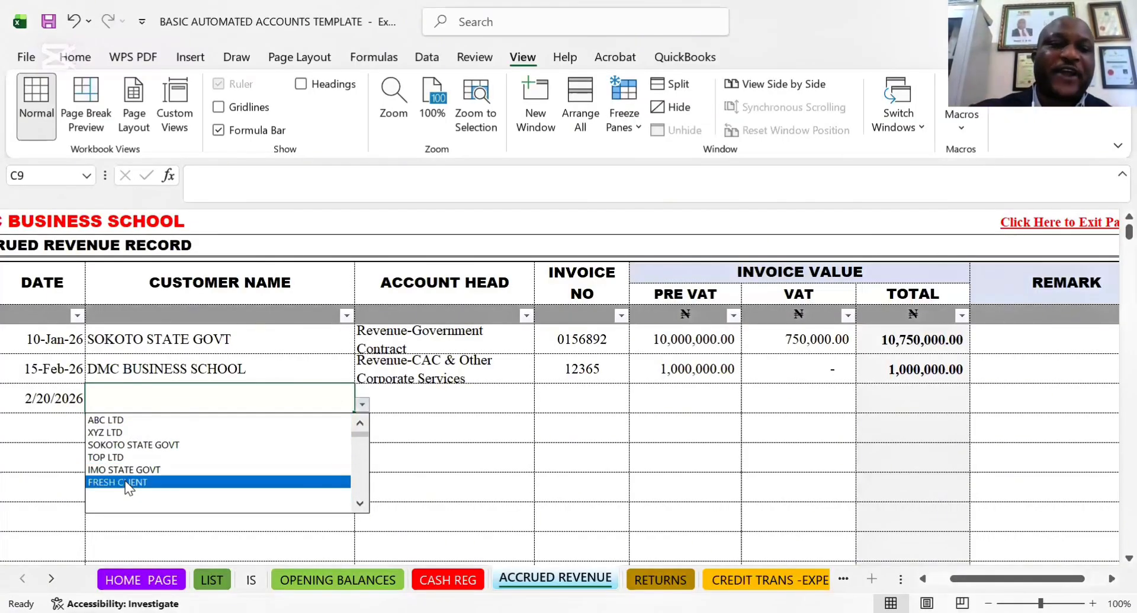
click(126, 483)
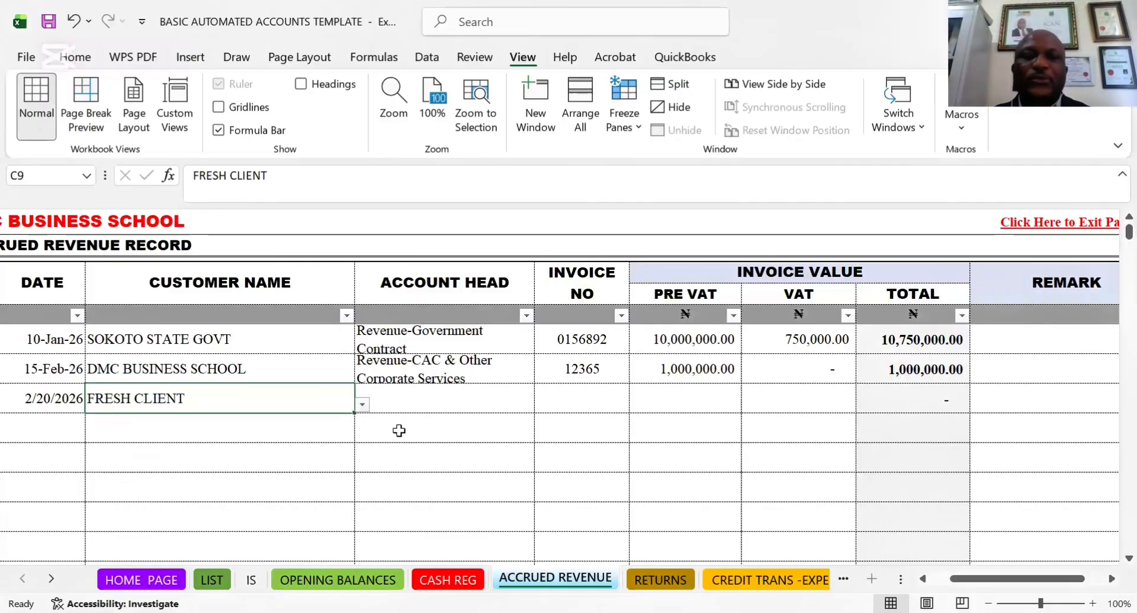
click(422, 406)
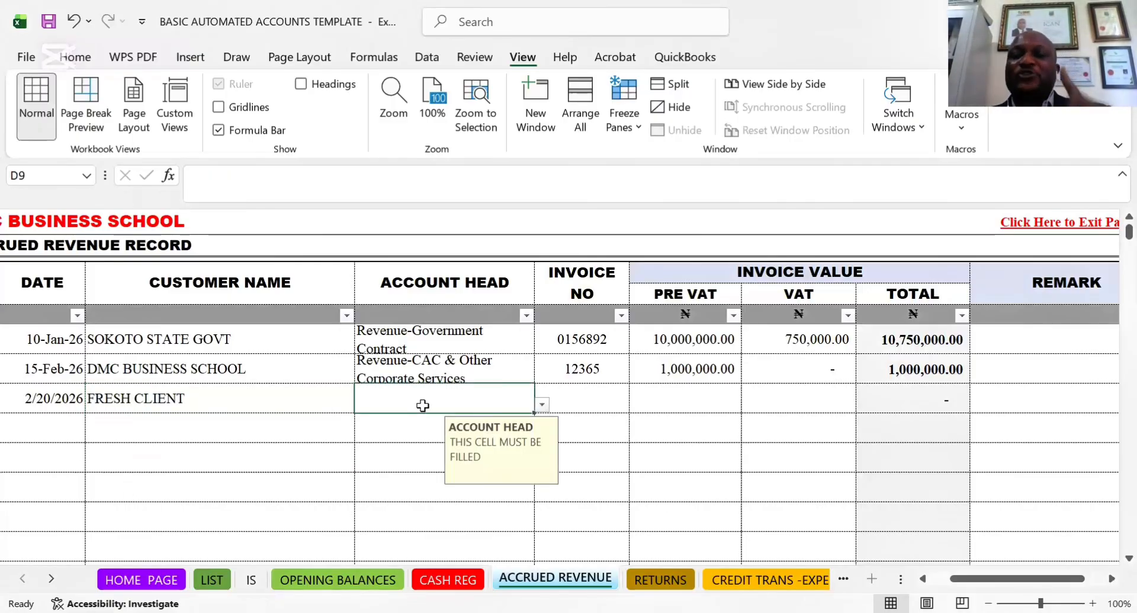
click(541, 406)
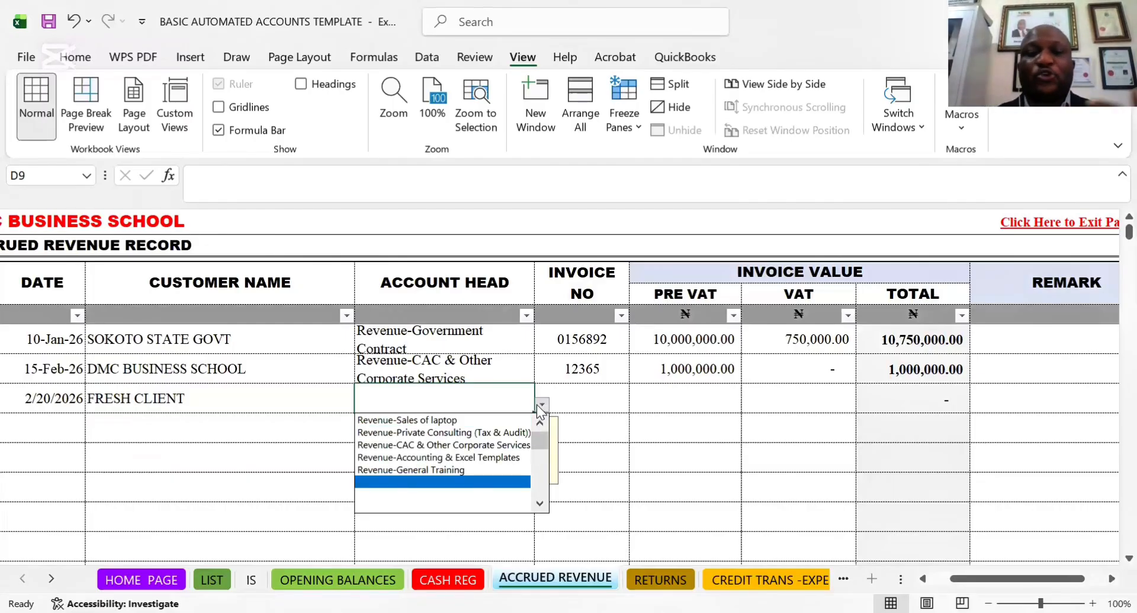
click(422, 436)
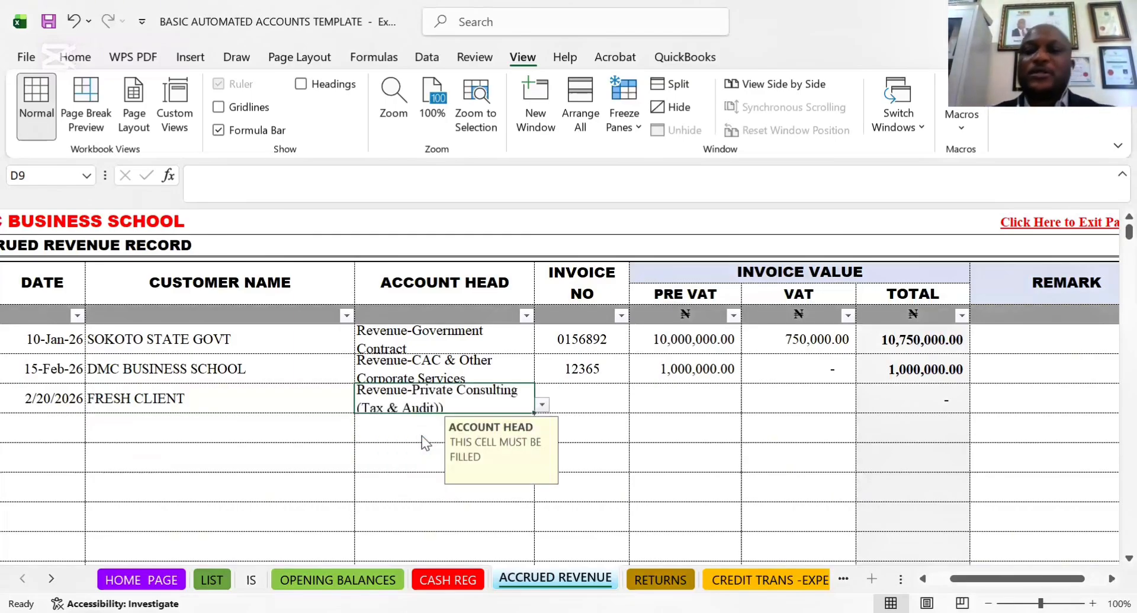
Enter invoice number 89097 and a pre-VAT value of 500000 for the FRESH CLIENT invoice in row 9
click(592, 398)
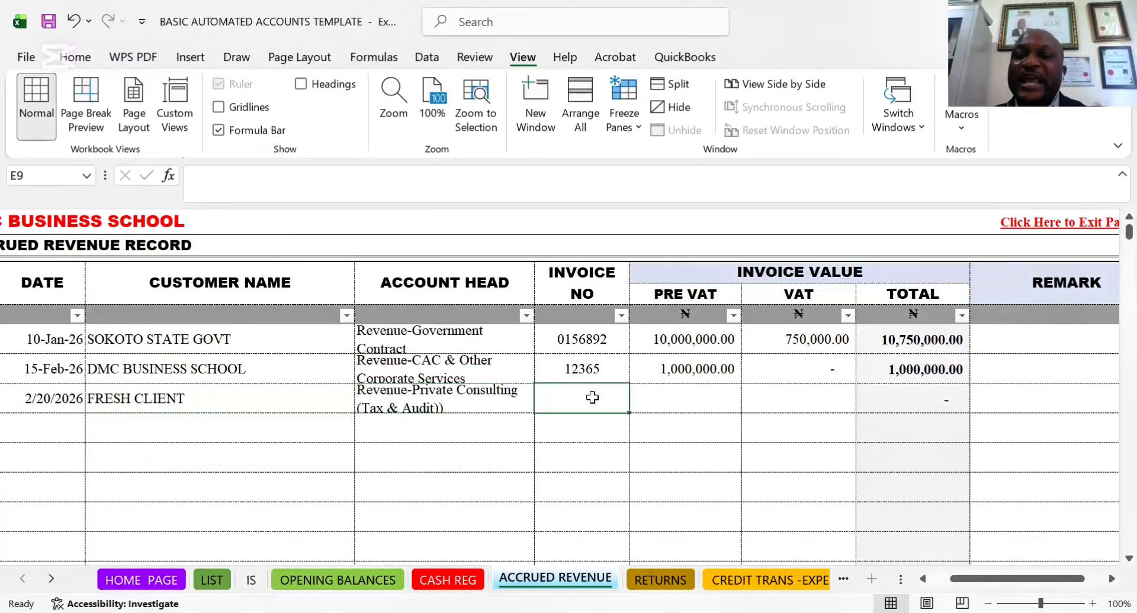
text(89097)
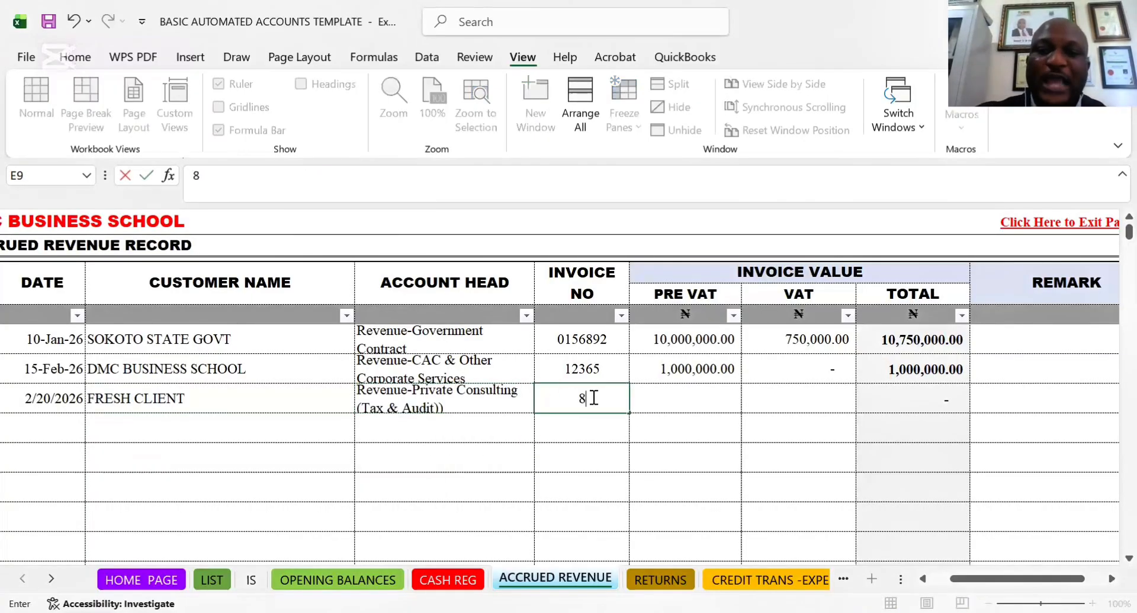
click(666, 402)
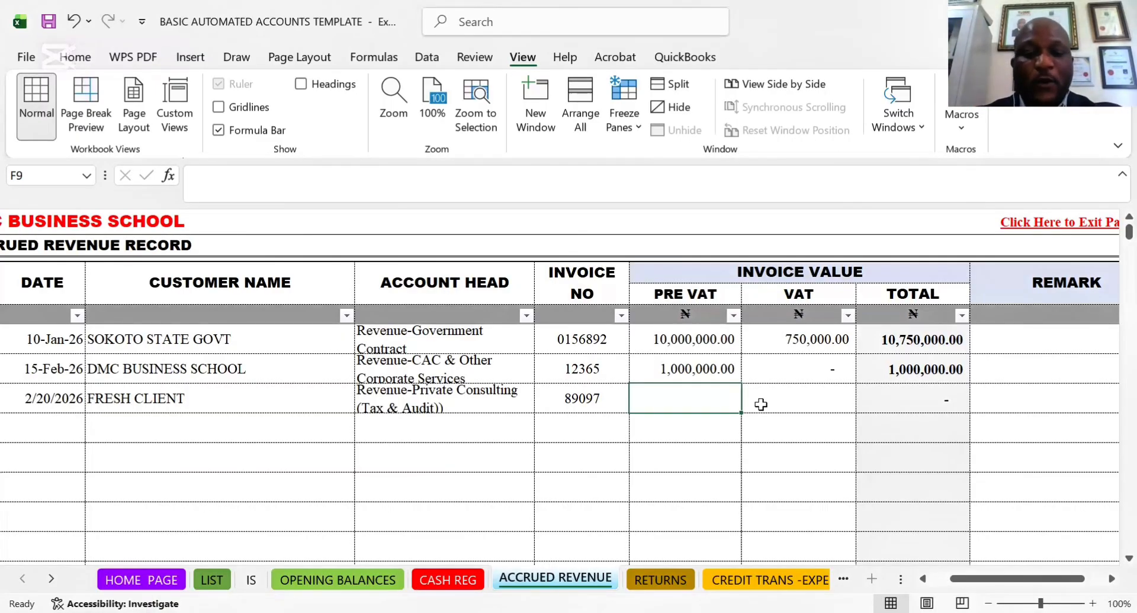
text(50)
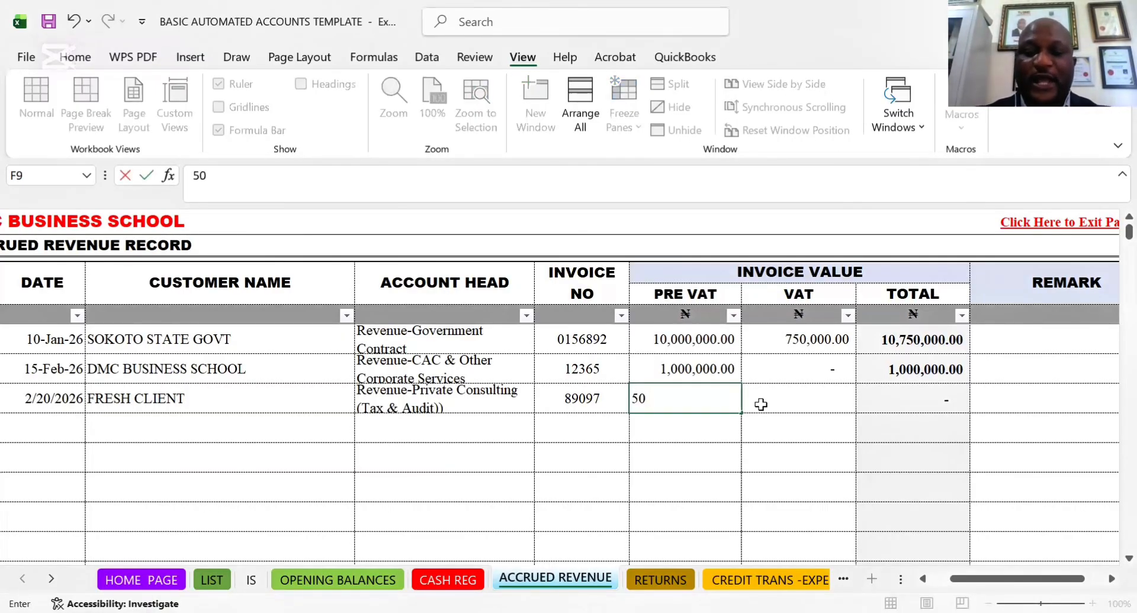
text(0)
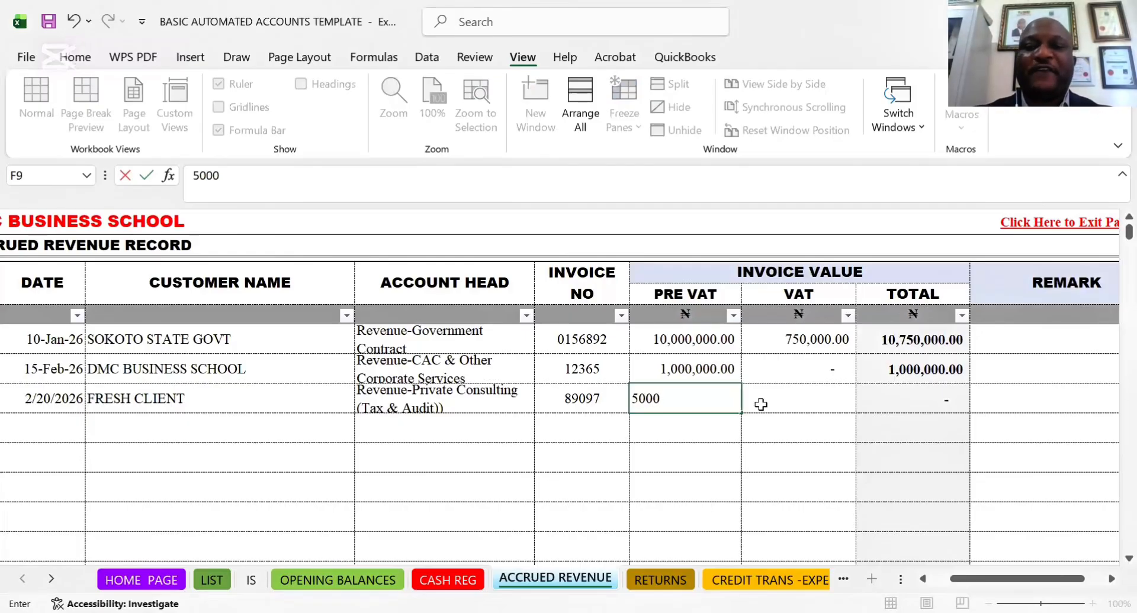
text(,000)
click(761, 404)
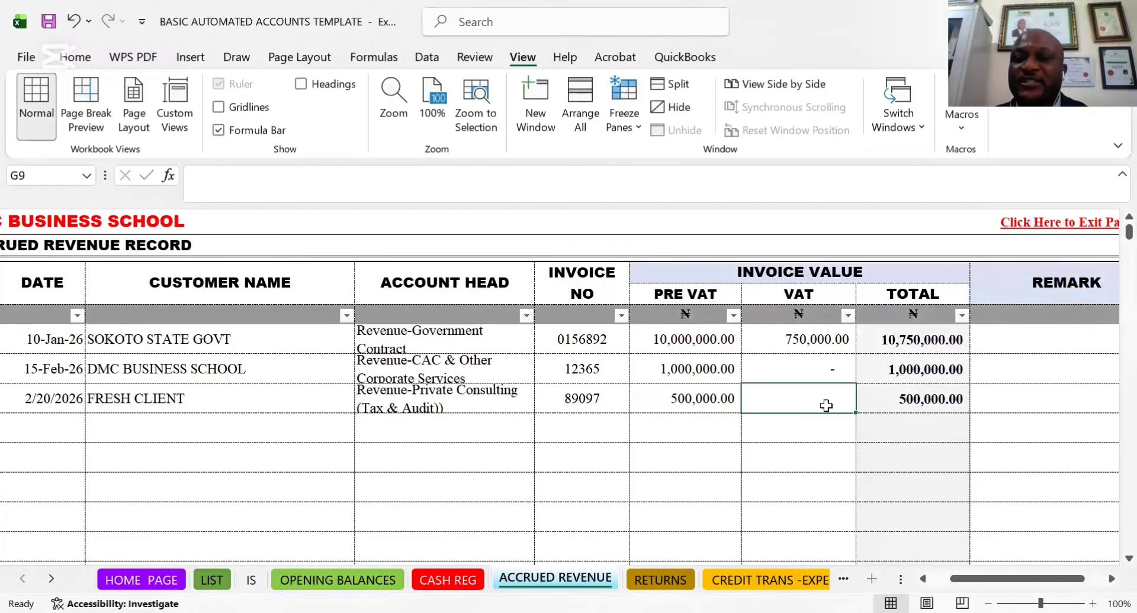
Fill the VAT formula from G7 down through G9, and clear the VAT of the FRESH CLIENT invoice in G9
click(826, 371)
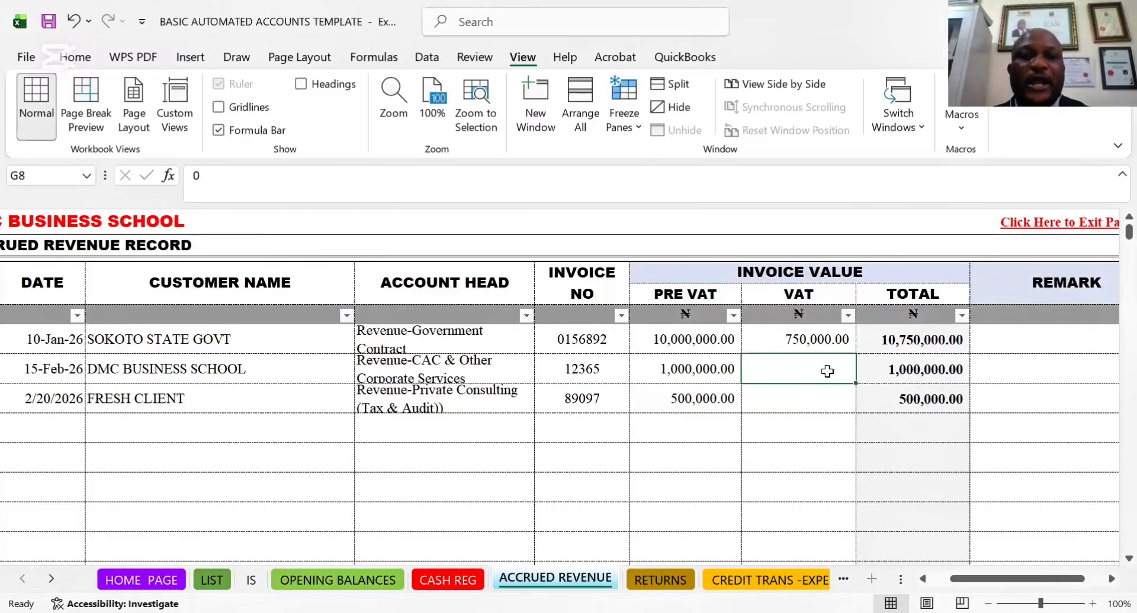
click(819, 336)
drag(856, 353, 845, 409)
click(806, 394)
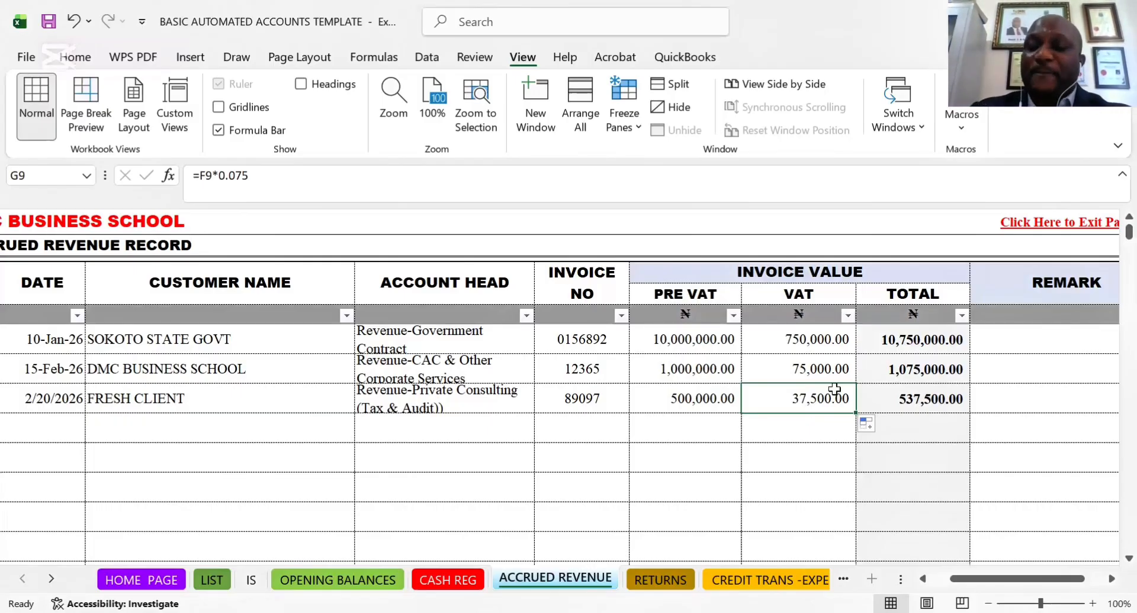
key(Delete)
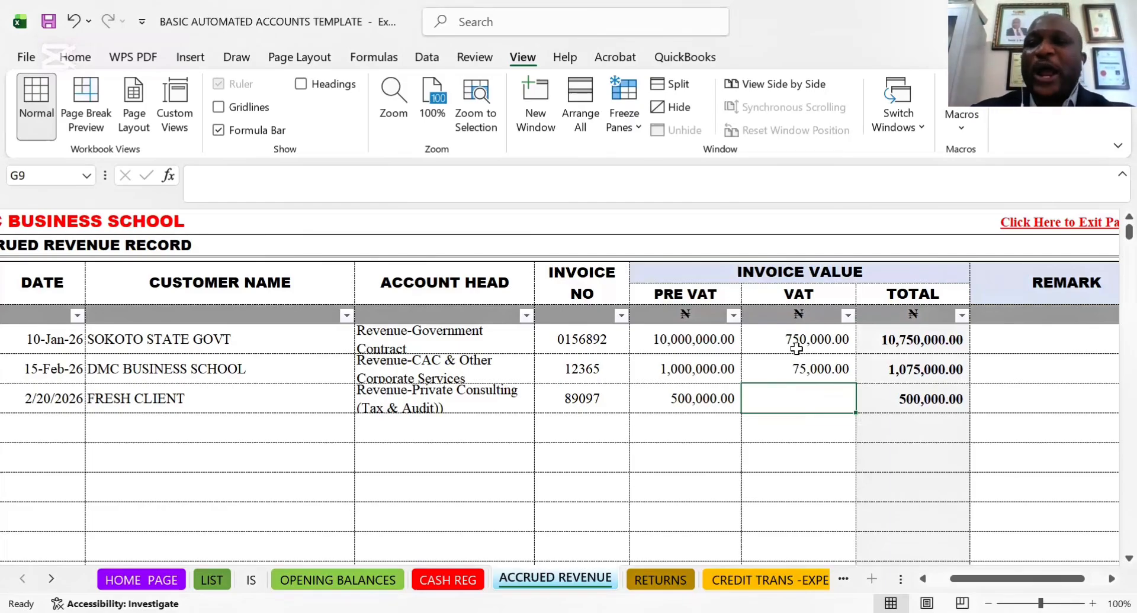
Review the FRESH CLIENT invoice's pre-VAT value, total and invoice number in row 9
click(687, 398)
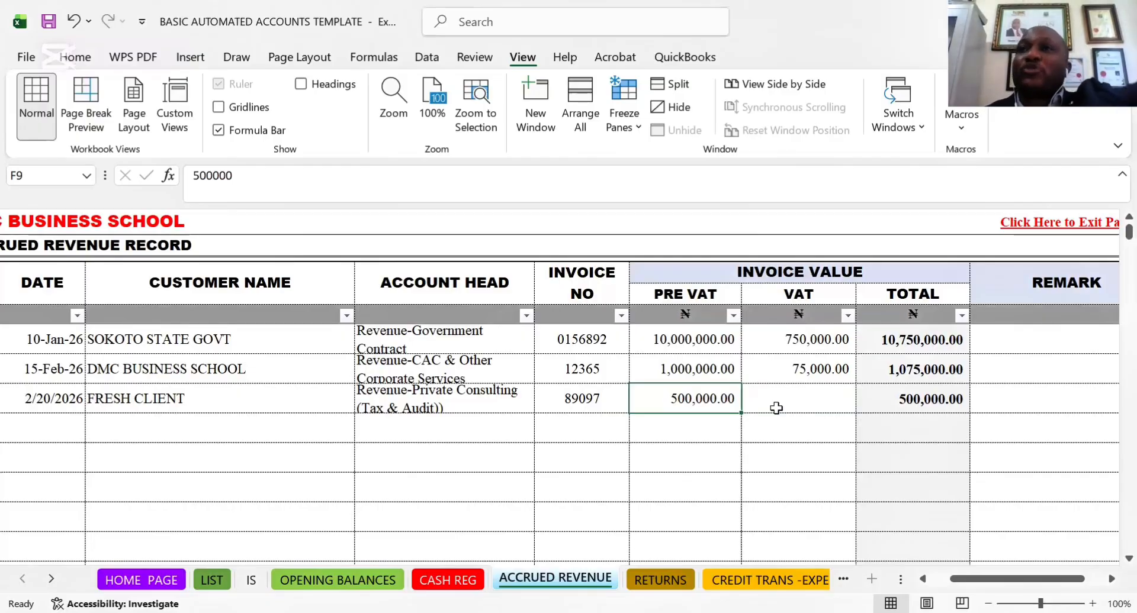
click(928, 405)
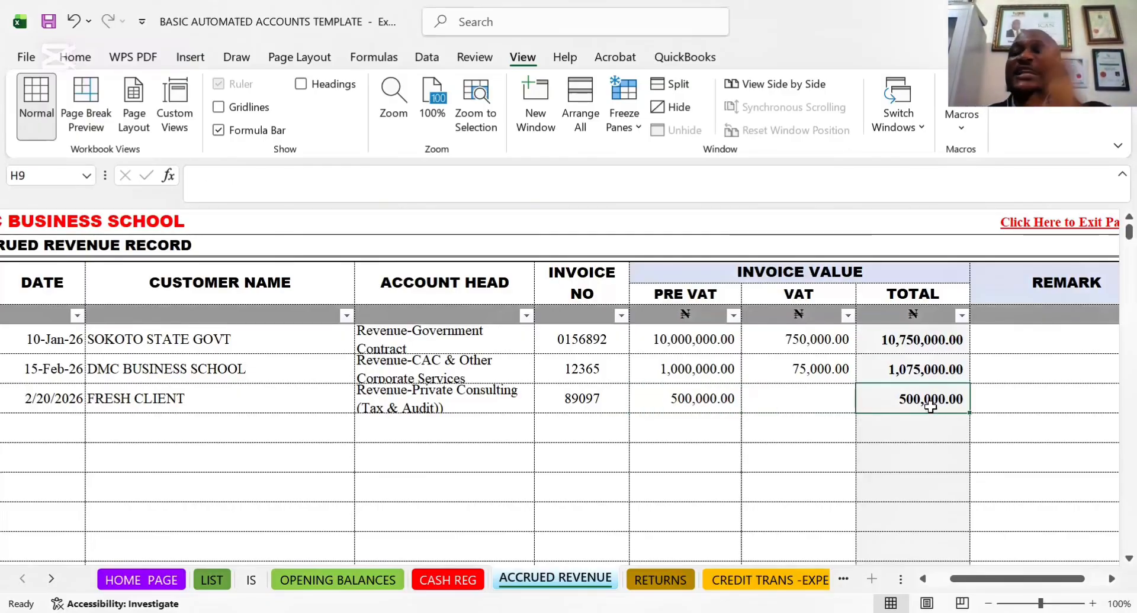
click(599, 404)
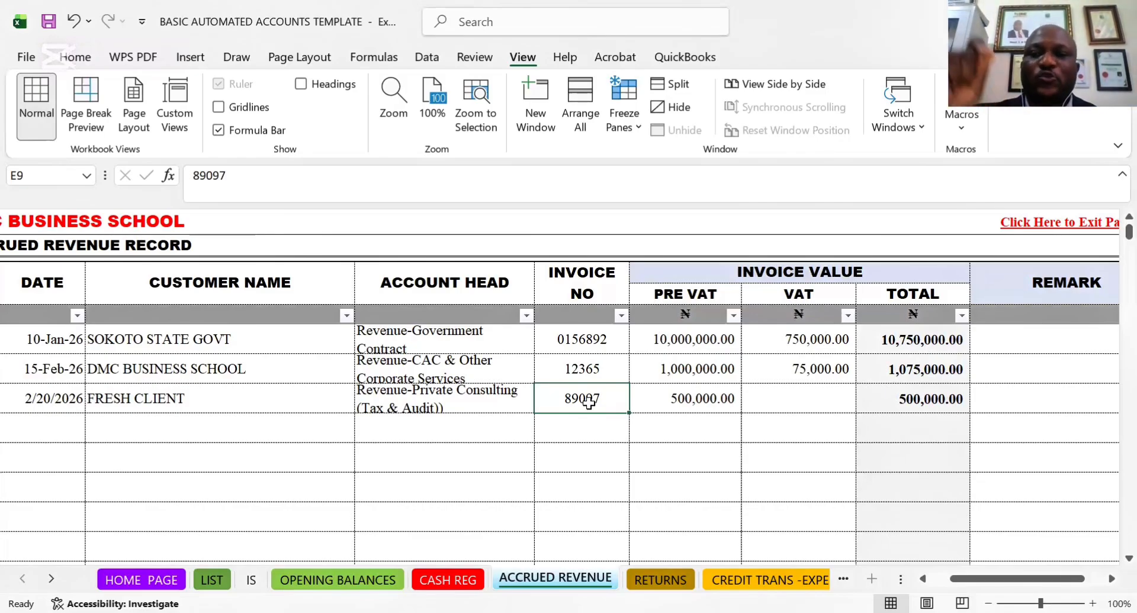
click(916, 403)
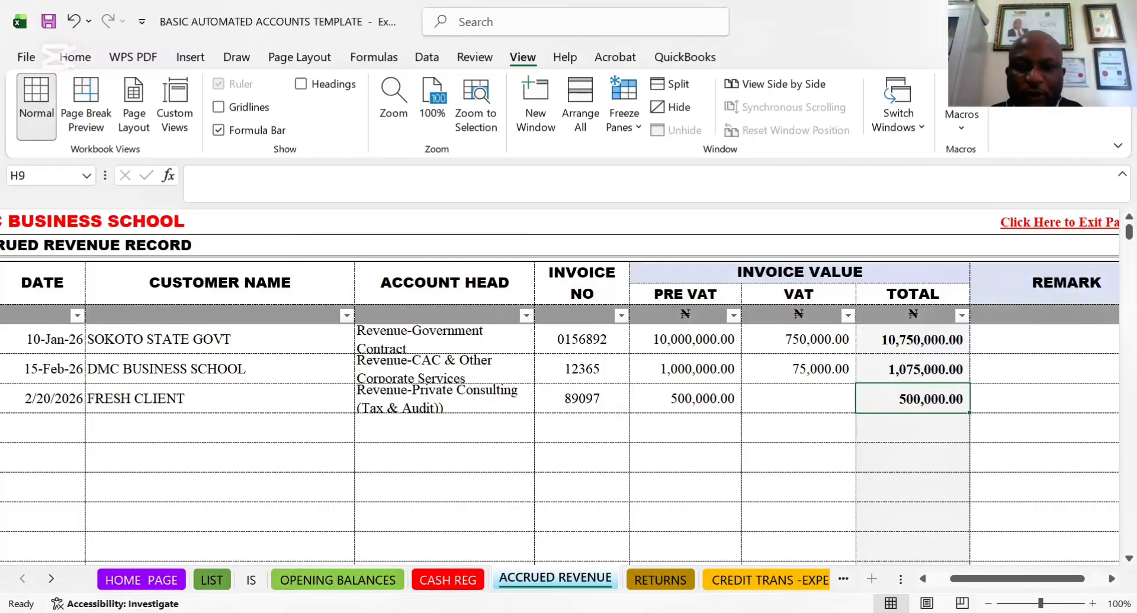
Open the RECEIVABLES MGT sheet to see how the accrued invoices appear in the receivables report
click(769, 581)
click(805, 580)
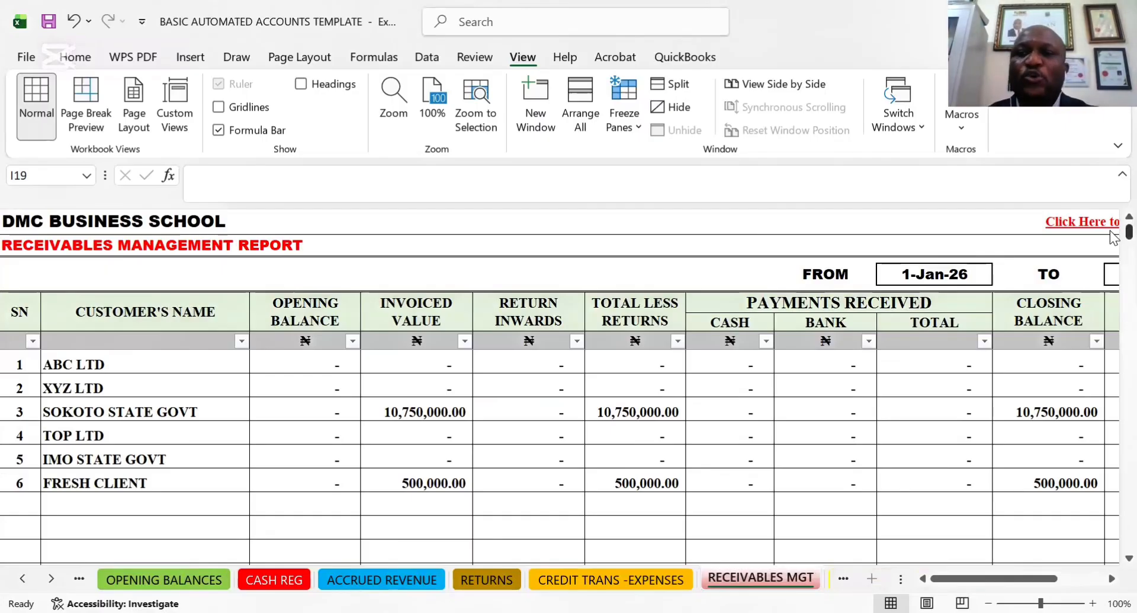
Examine the period dates and column headings across the receivables management report
click(754, 286)
key(Right)
key(Right)
key(Right)
key(Right)
key(Right)
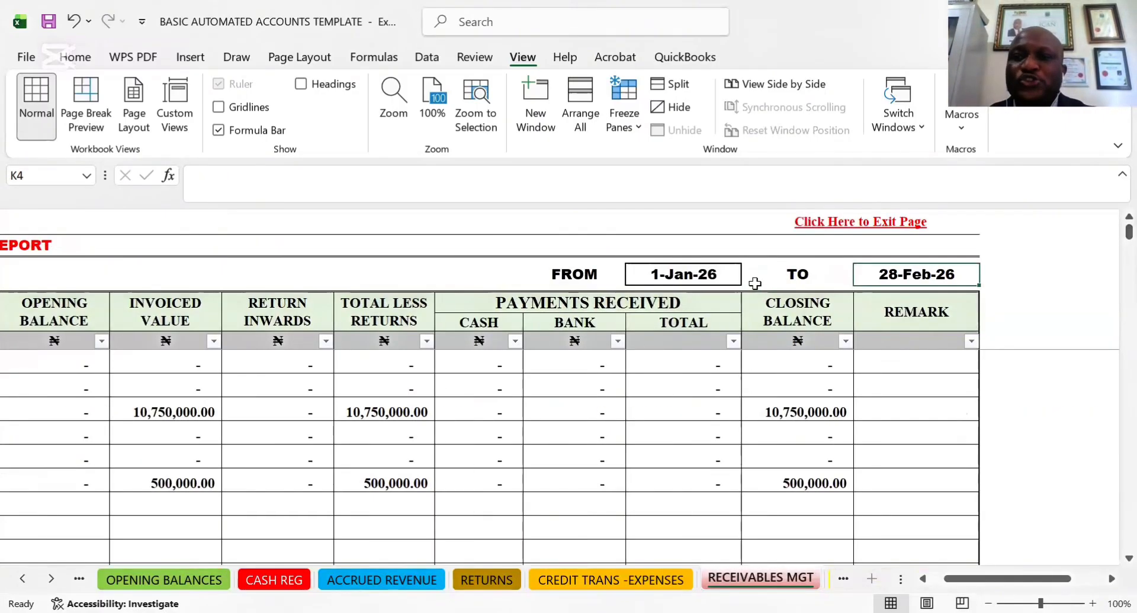
click(521, 279)
key(Left)
key(Left)
key(Left)
key(Left)
key(Left)
key(Left)
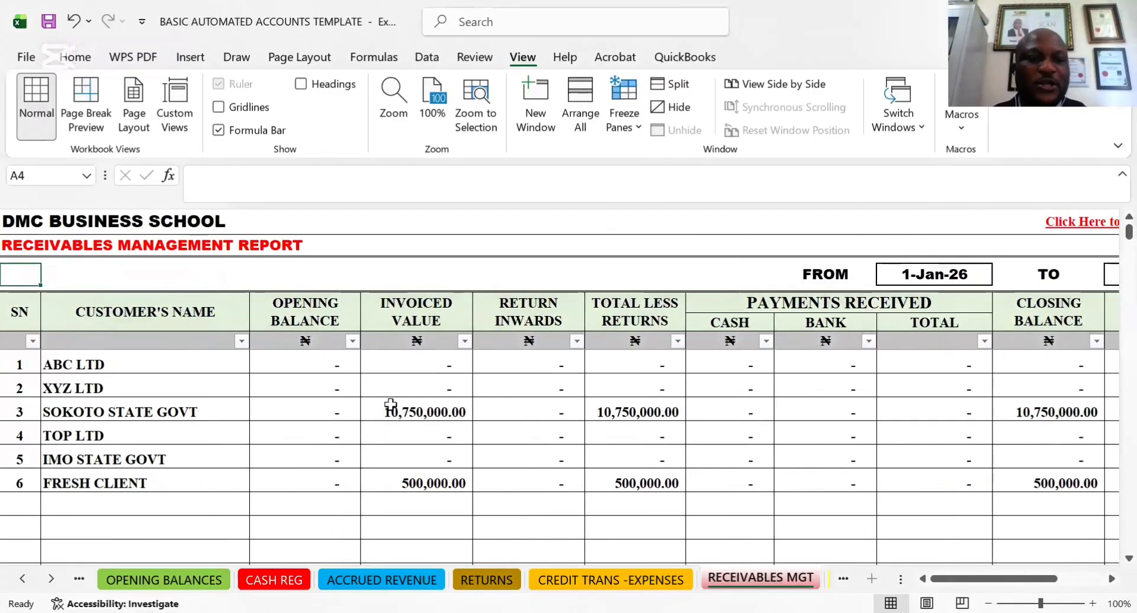
Review the FRESH CLIENT row of the receivables report from opening balance through closing balance and remark
click(146, 484)
key(Right)
key(Right)
key(Right)
key(Right)
key(Right)
key(Right)
key(Right)
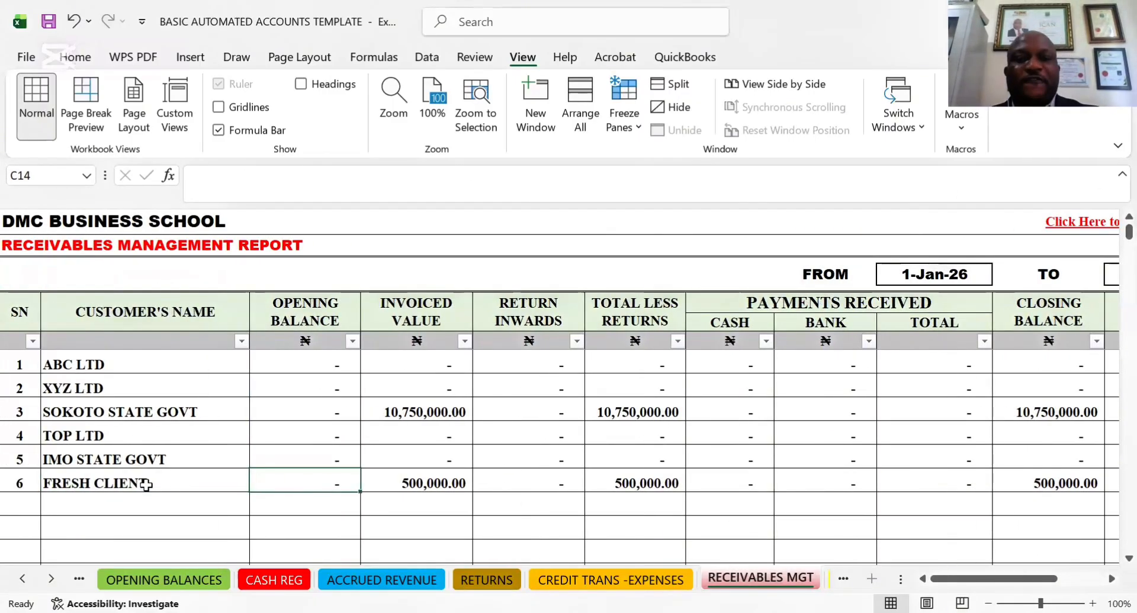
key(Right)
key(Right)
key(Right)
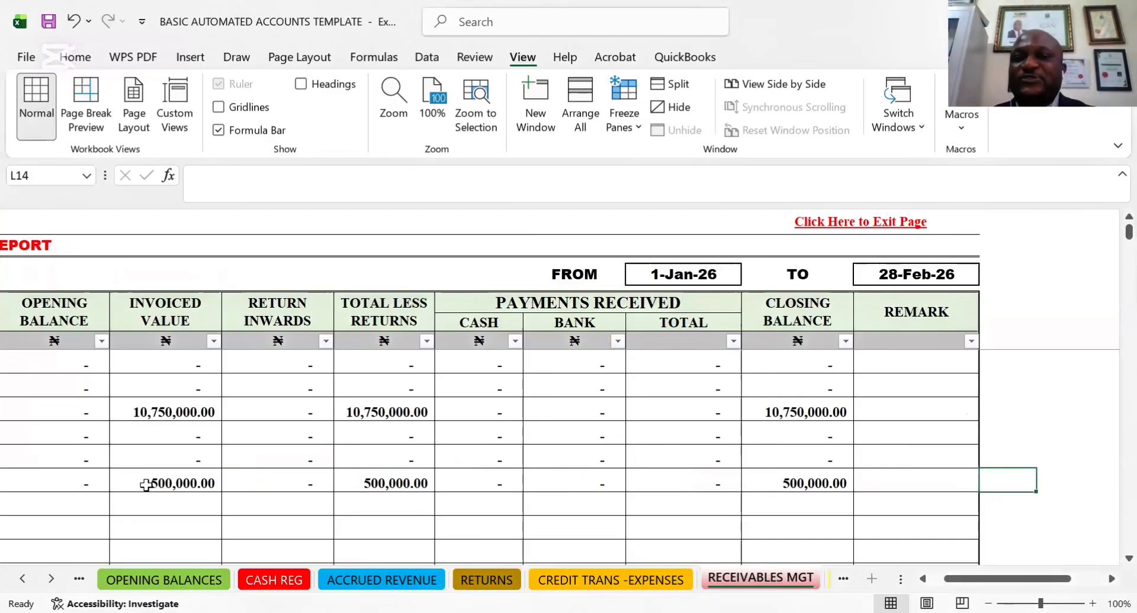
key(Left)
Review the SOKOTO STATE GOVT row of the receivables report, comparing its invoiced value with its closing balance
click(819, 411)
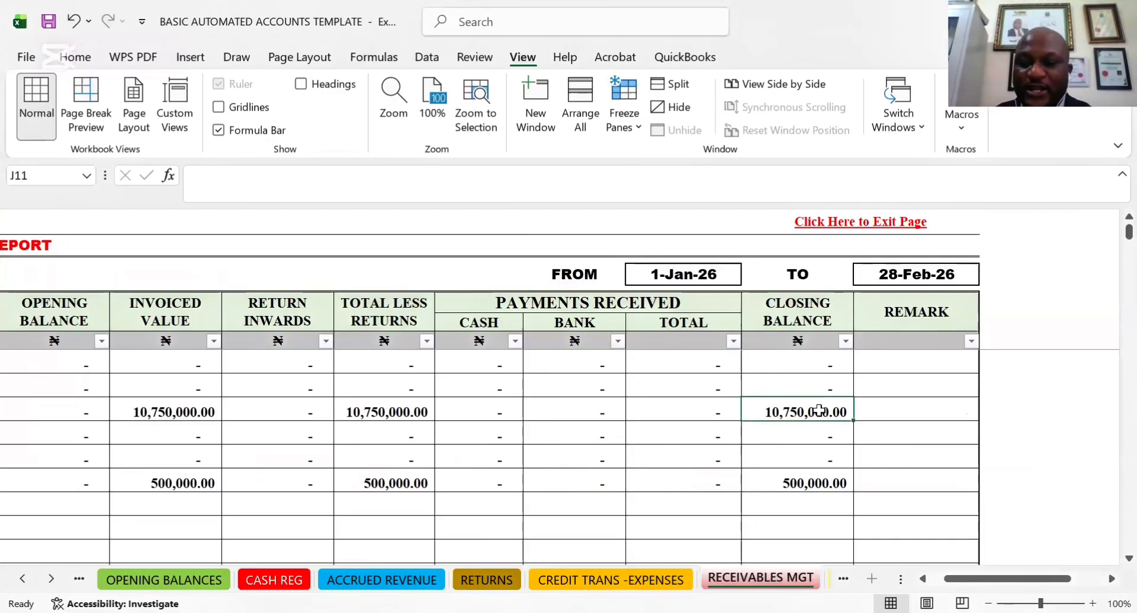
key(Left)
key(Left)
key(Left)
key(Left)
key(Left)
key(Left)
key(Left)
key(Left)
key(Left)
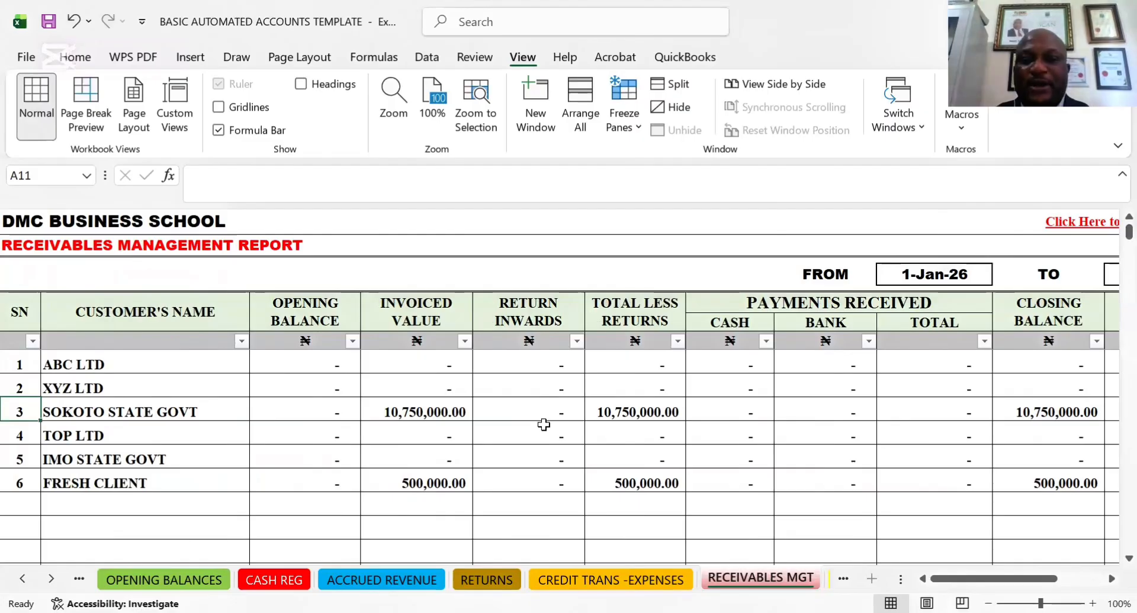
key(Right)
key(Right)
key(Right)
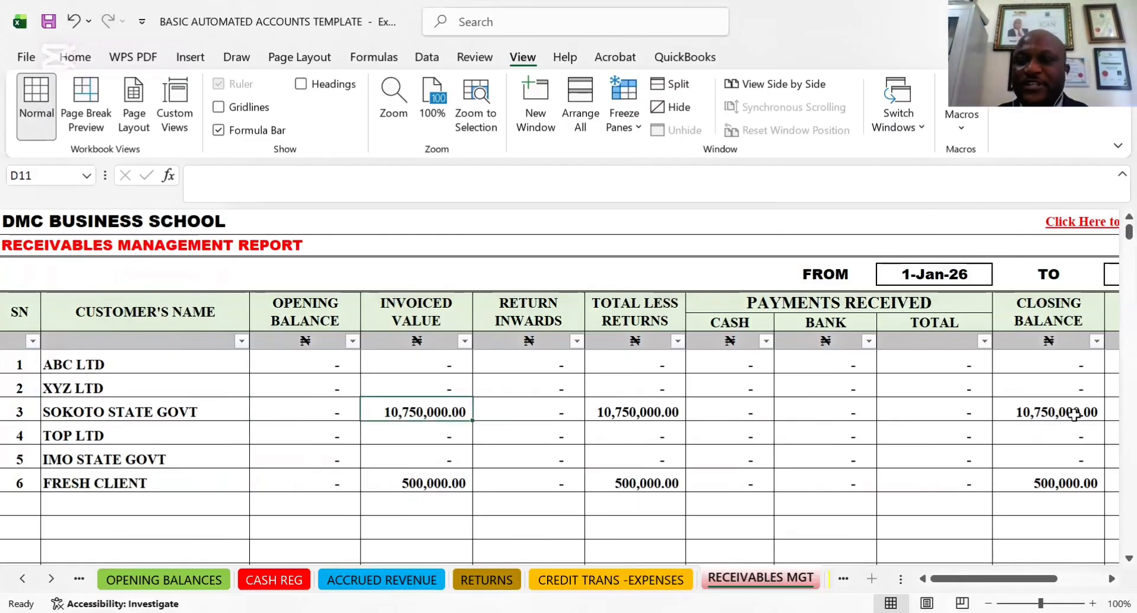
click(1057, 410)
key(Right)
key(Right)
key(Right)
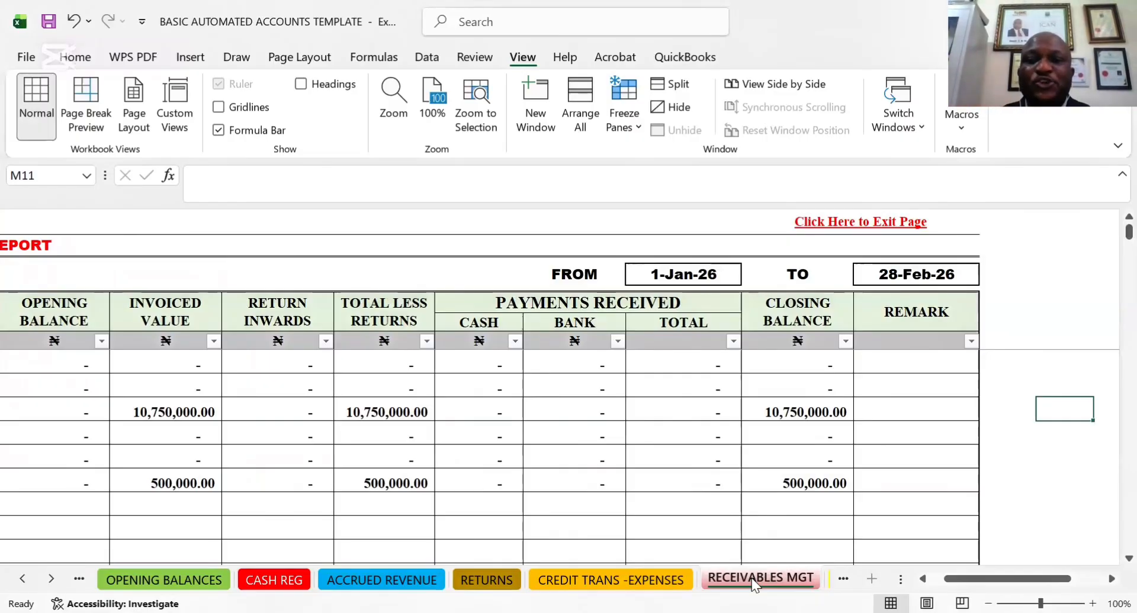
Inspect the customer name list in column B and the FROM and TO dates of the receivables report
click(91, 267)
key(Home)
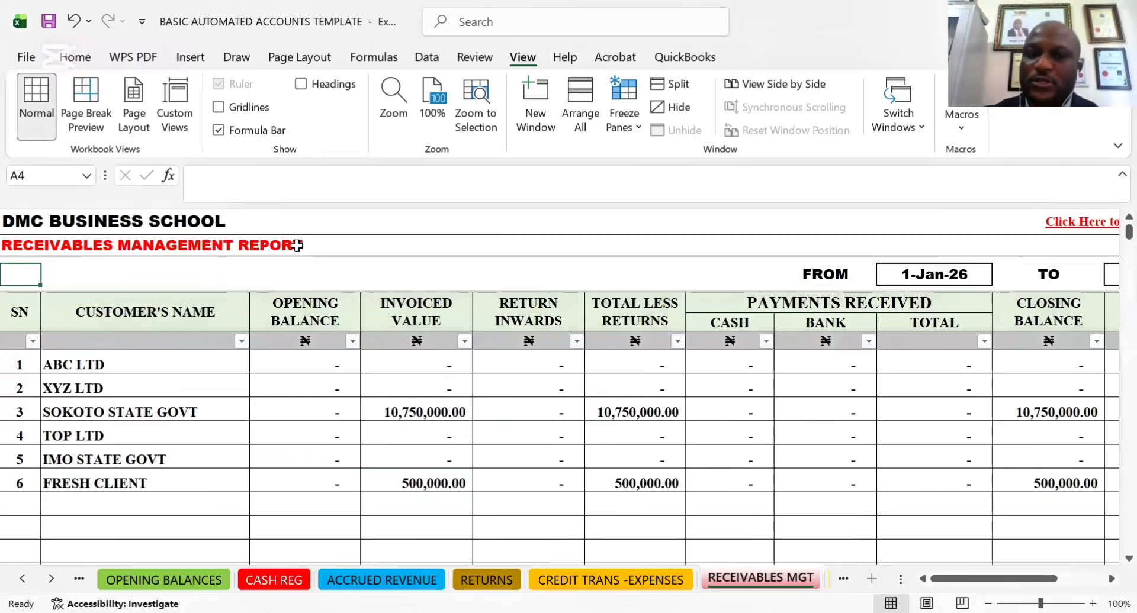
drag(317, 459, 188, 376)
click(136, 361)
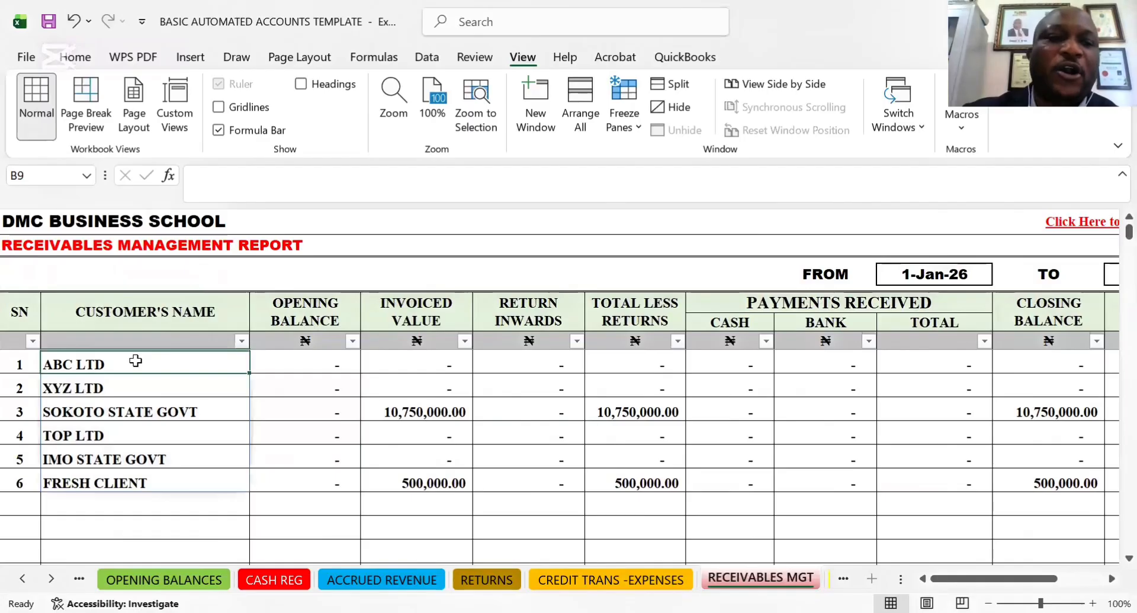
click(159, 461)
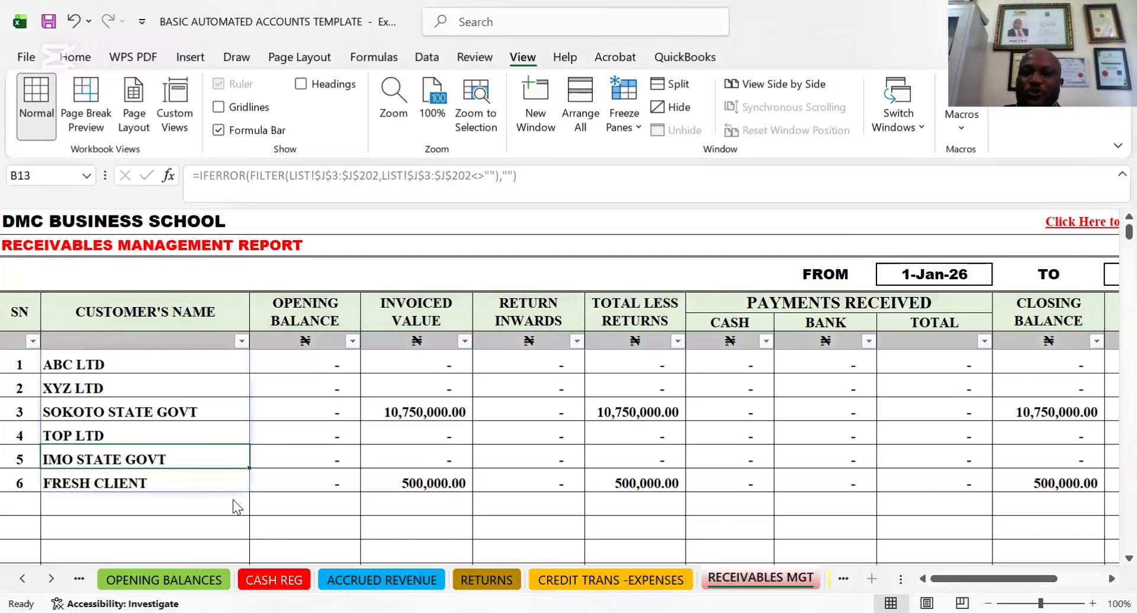
click(931, 272)
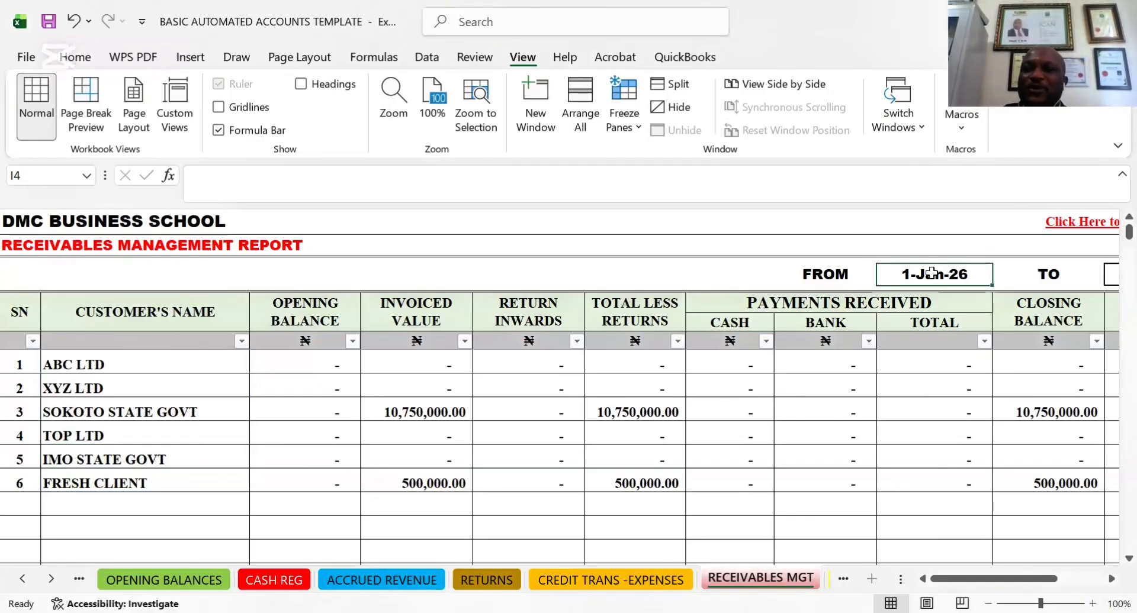
key(Right)
key(Right)
key(Right)
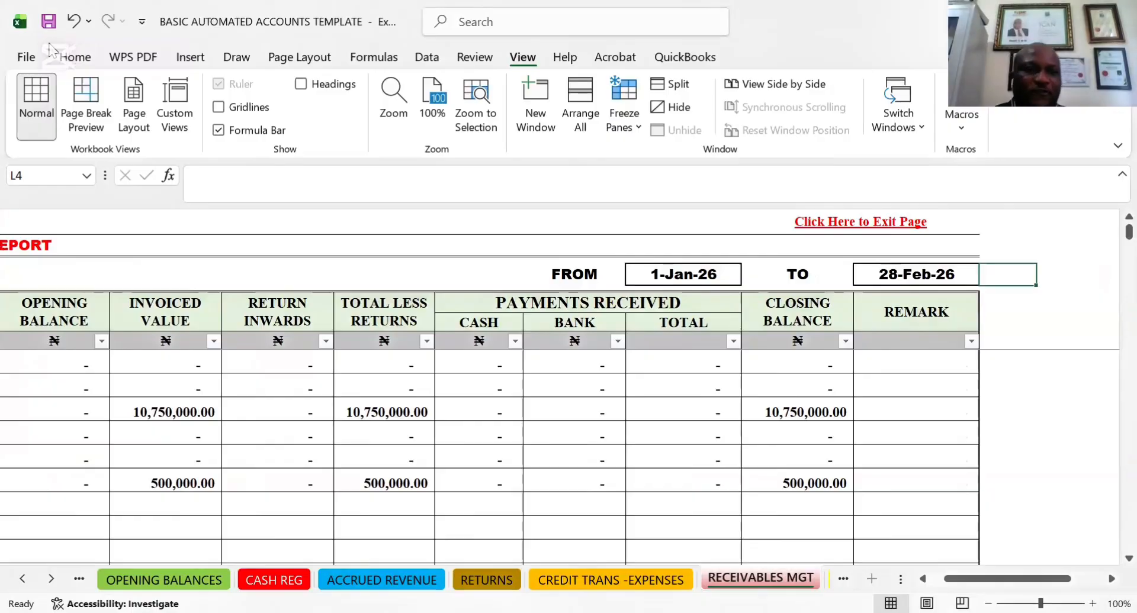
Preview how the receivables report would print, and return to the sheet without printing
click(27, 57)
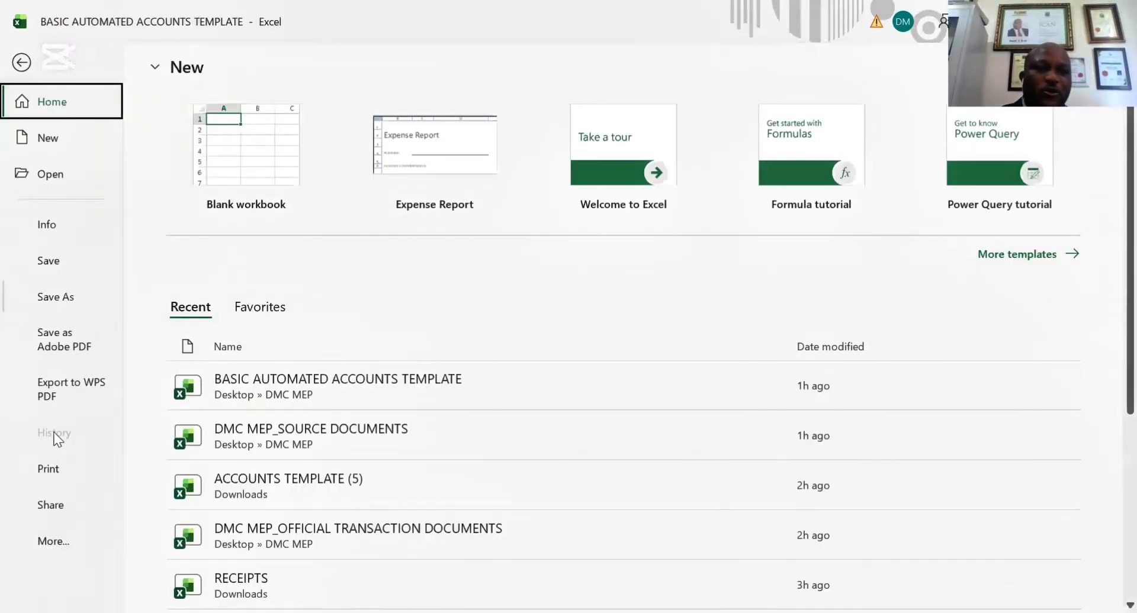
click(56, 468)
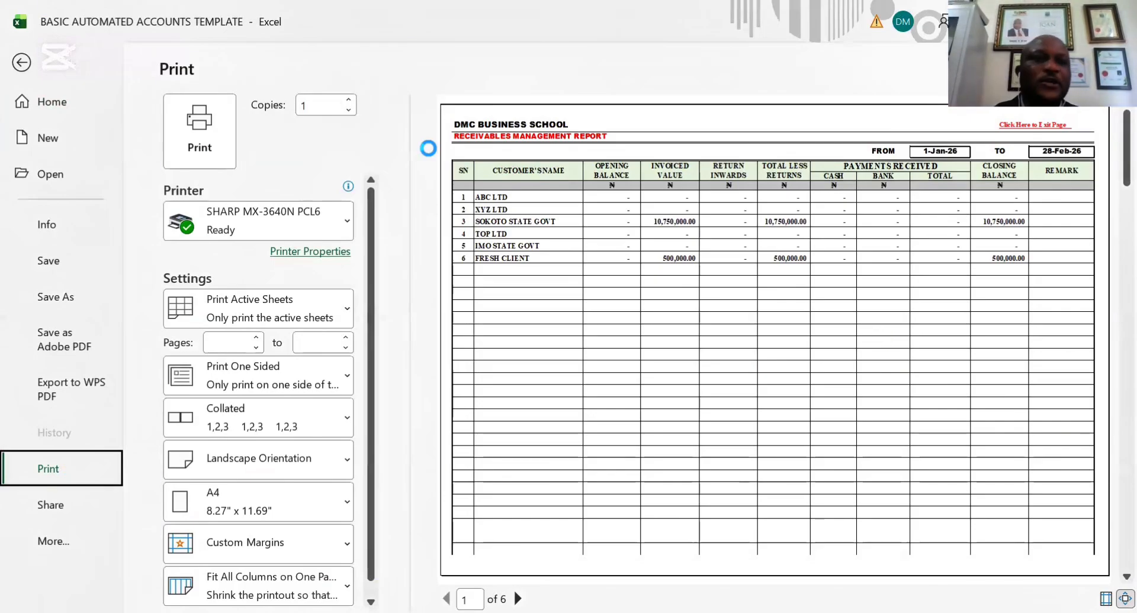
key(Escape)
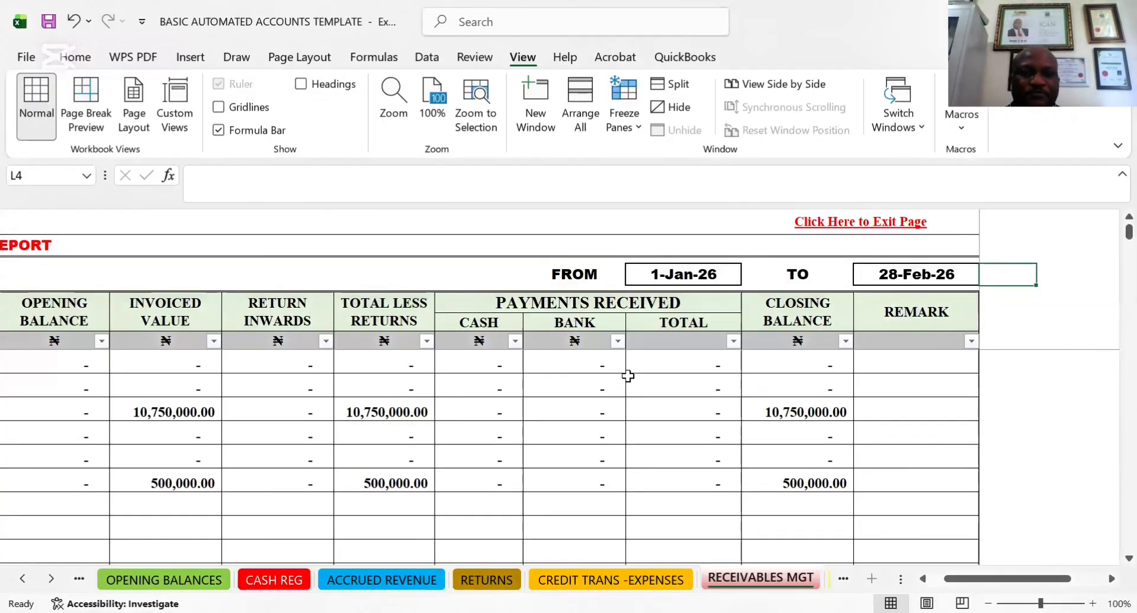
Locate the DMC BUSINESS SCHOOL invoice in ACCRUED REVENUE, and open the IS sheet to skim the summarised income statement
click(396, 582)
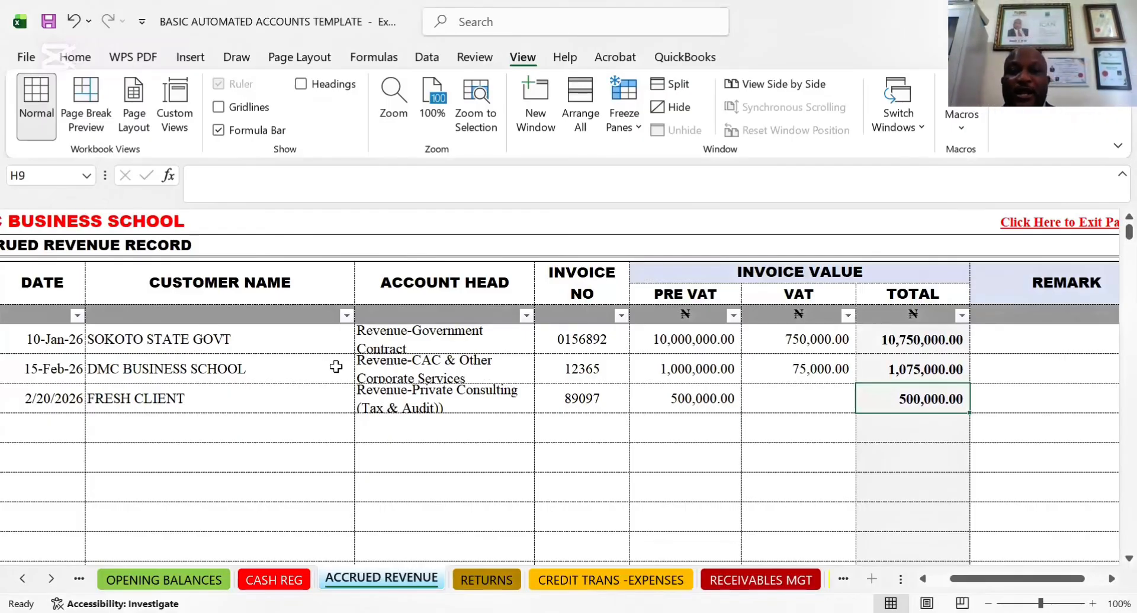
click(197, 367)
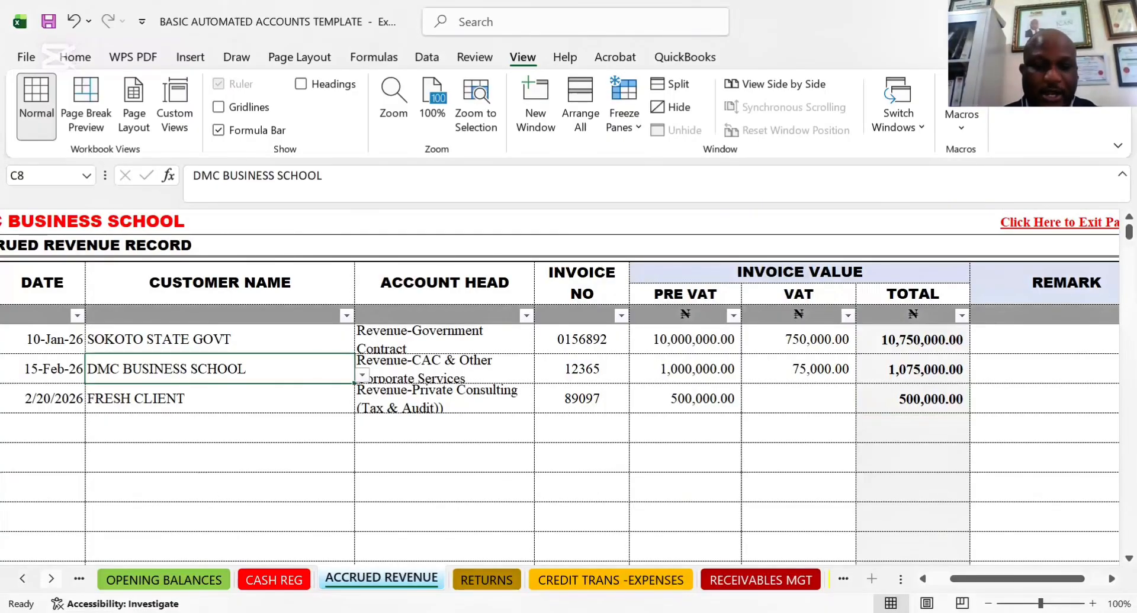
right_click(51, 579)
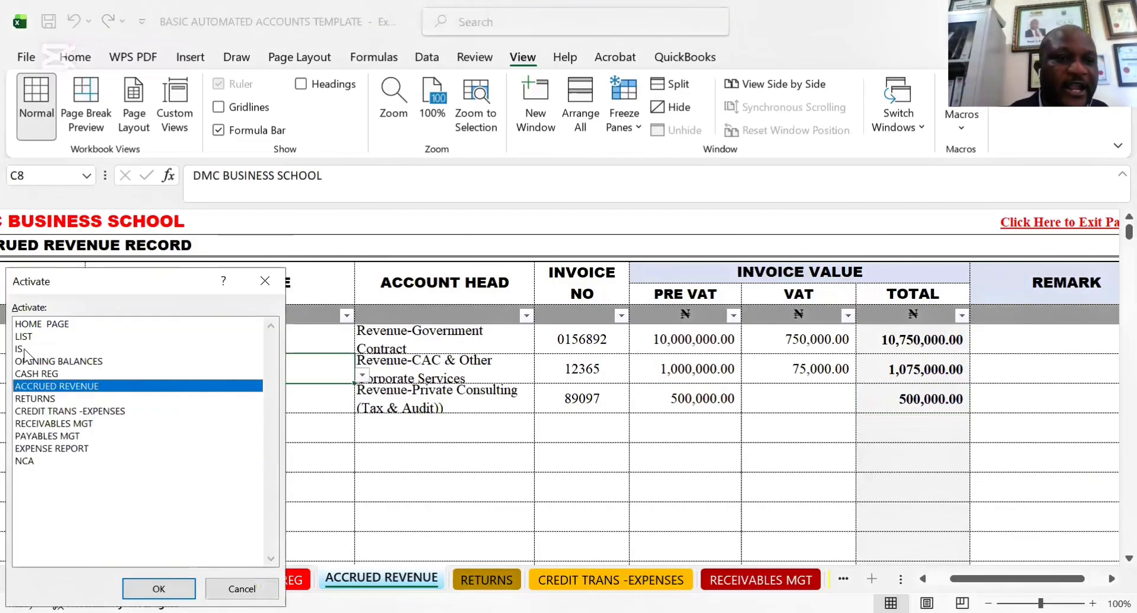
click(20, 349)
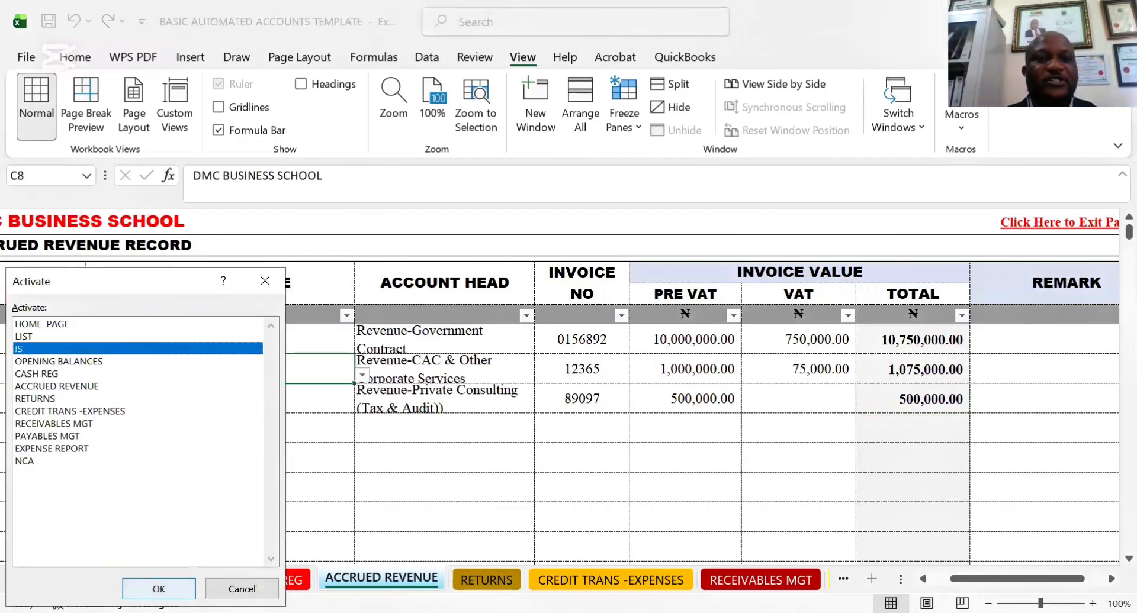
key(Return)
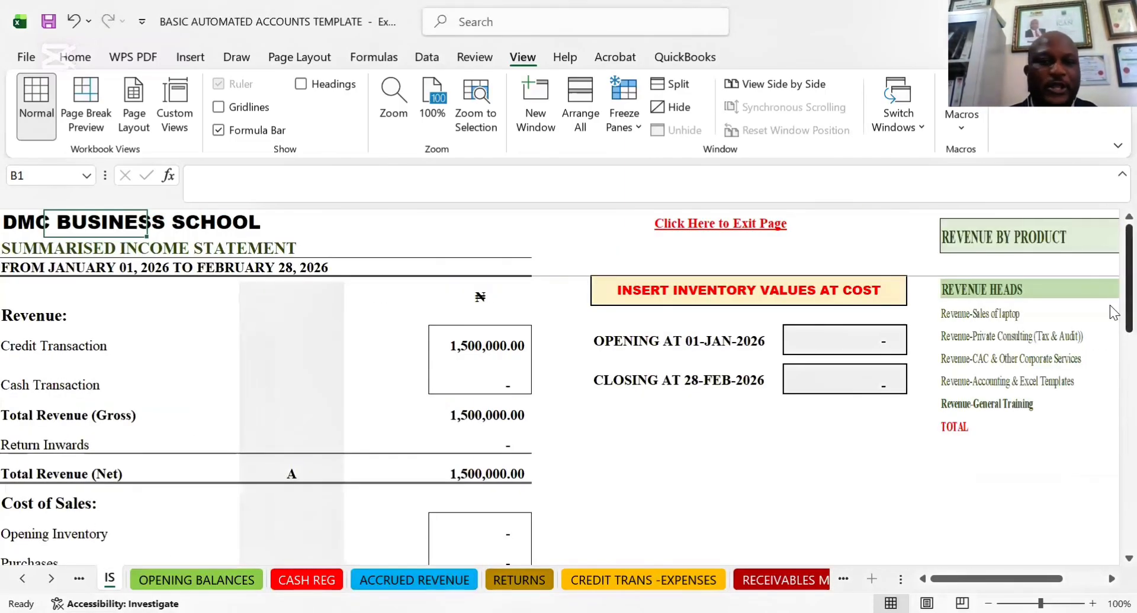
scroll(1110, 340, down, 5)
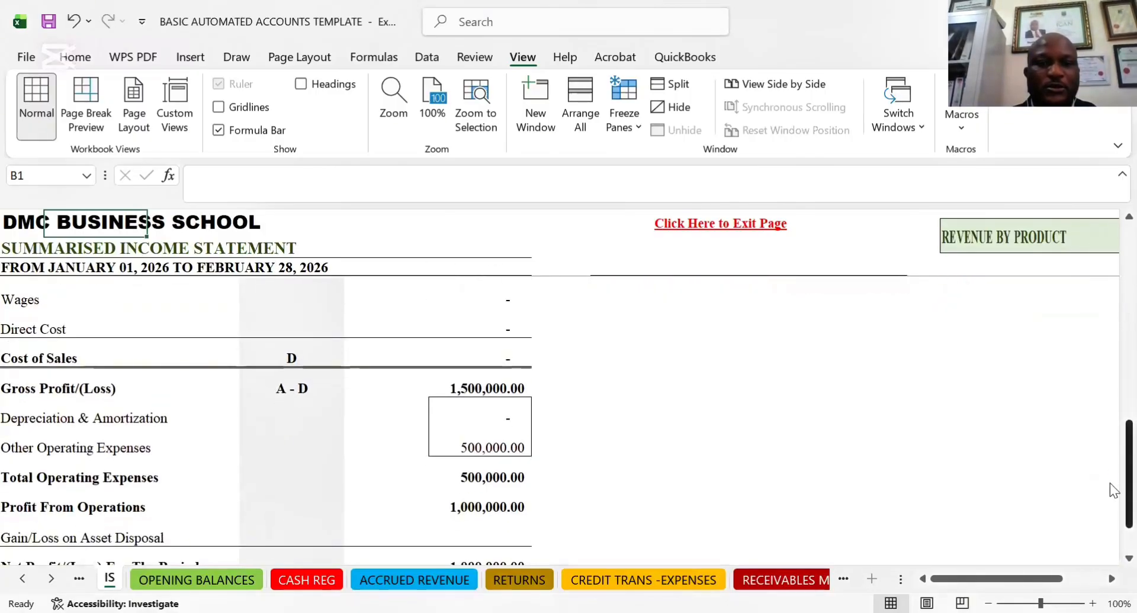
scroll(1110, 483, up, 5)
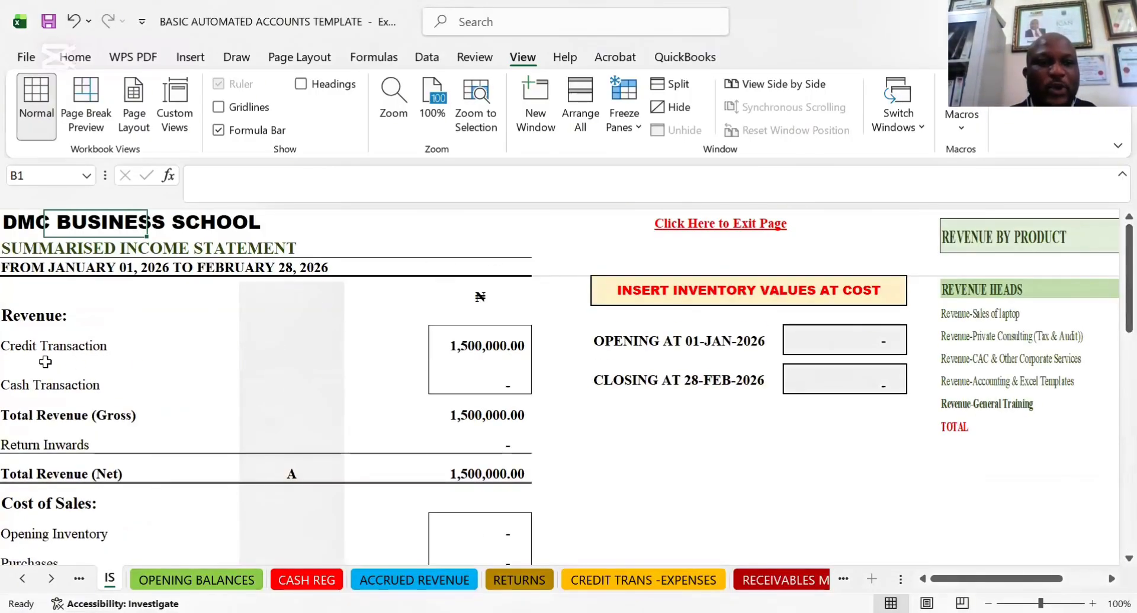
Examine the Credit Transaction revenue figure in the income statement
click(475, 357)
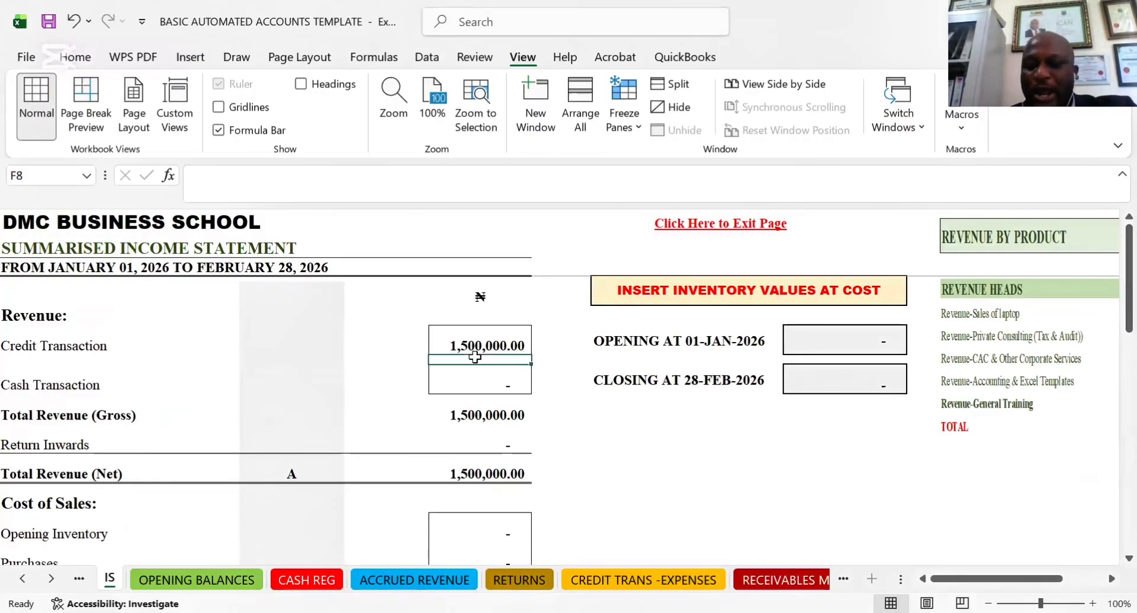
key(Right)
key(Right)
key(Right)
key(Right)
key(Right)
key(Right)
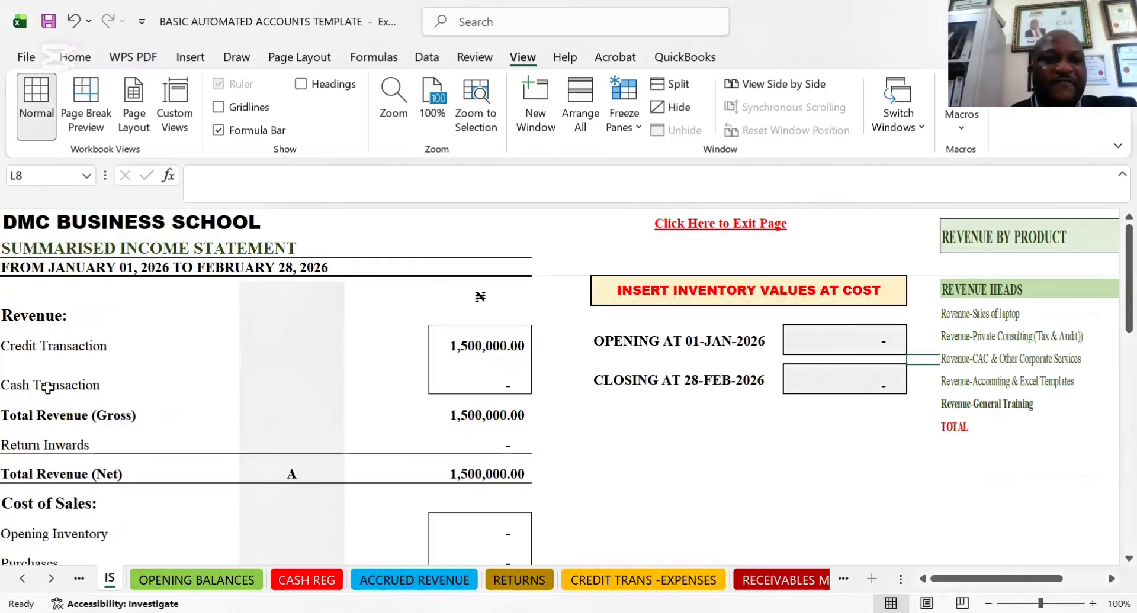
click(496, 354)
key(Right)
key(Right)
key(Right)
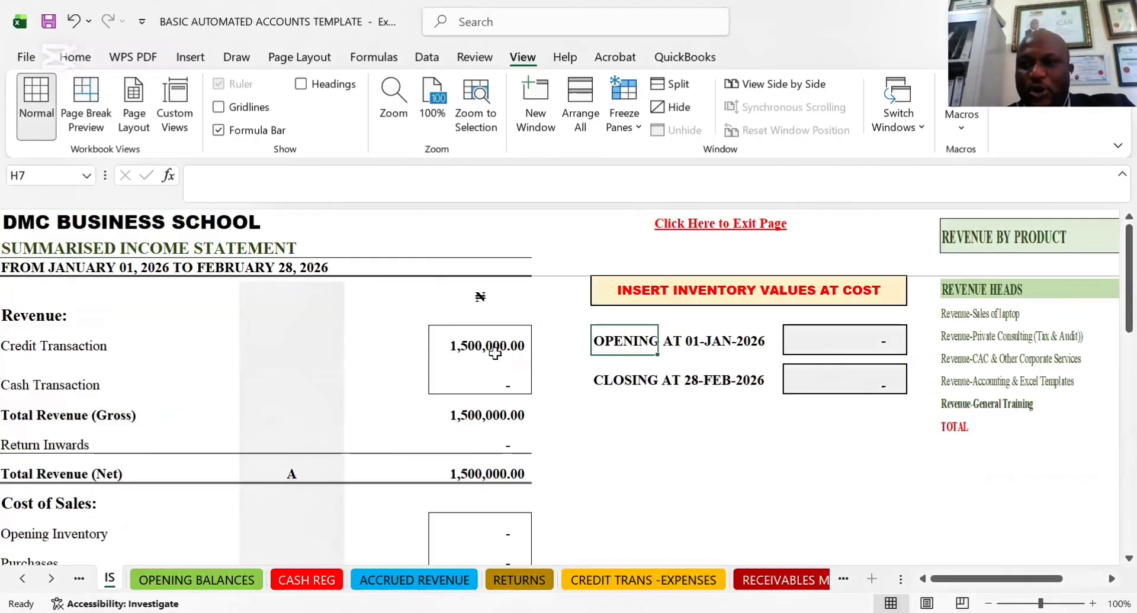
Examine the cash, credit and total amounts per revenue head in the REVENUE BY PRODUCT table, and return to the statement
key(Right)
key(Right)
key(Right)
key(Right)
key(Right)
key(Right)
key(Right)
key(Right)
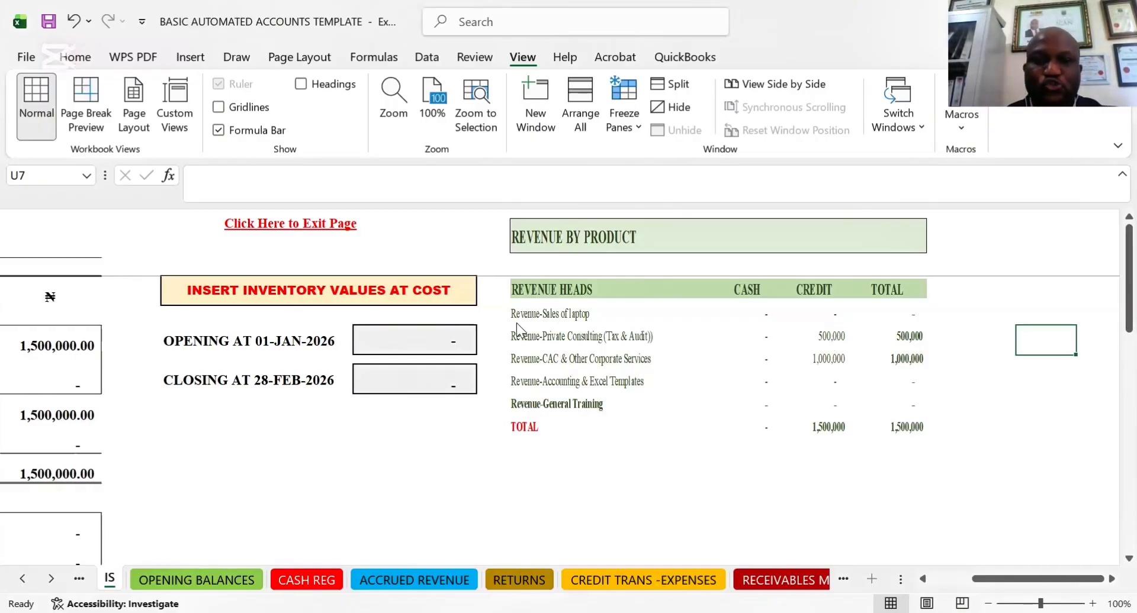
key(Left)
key(Left)
key(Left)
key(Left)
key(Left)
key(Left)
key(Left)
key(Left)
key(Left)
key(Left)
key(Left)
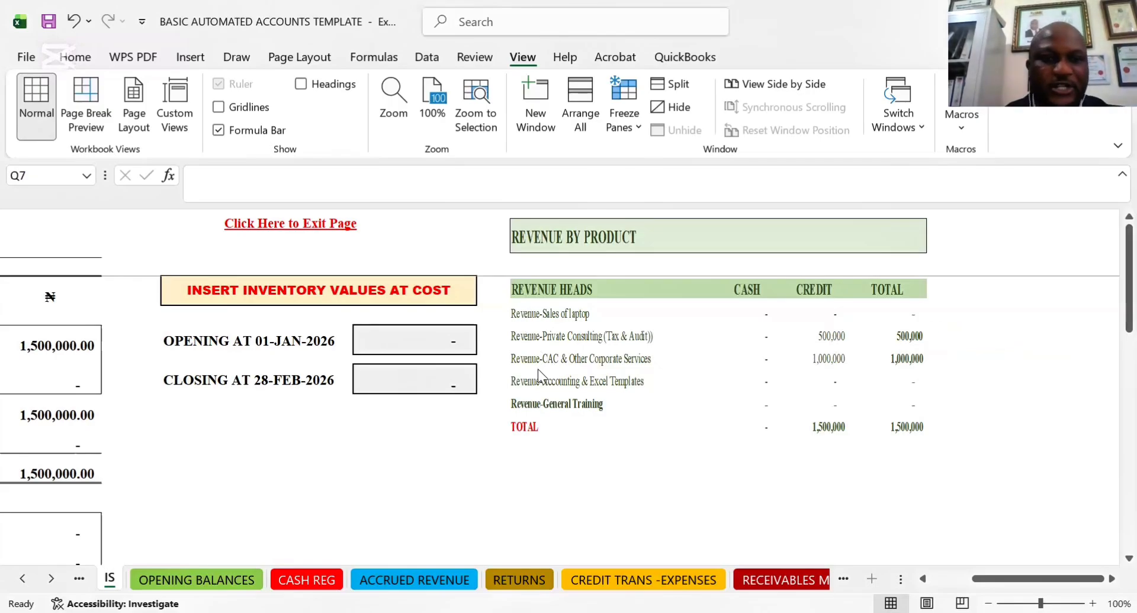
click(189, 419)
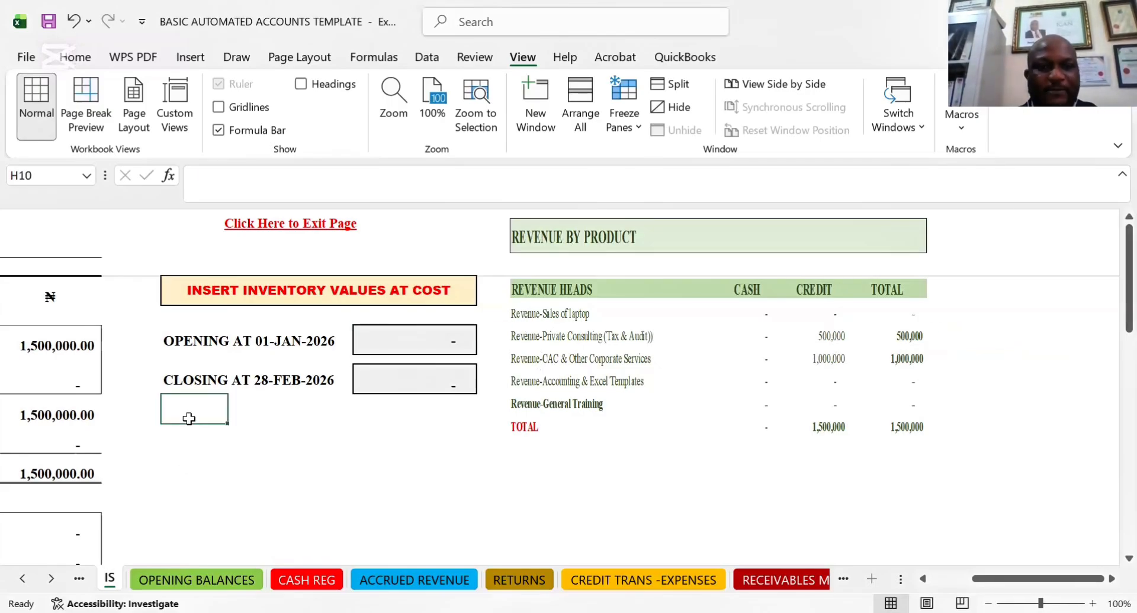
key(Left)
key(Left)
key(Left)
key(Left)
key(Left)
key(Left)
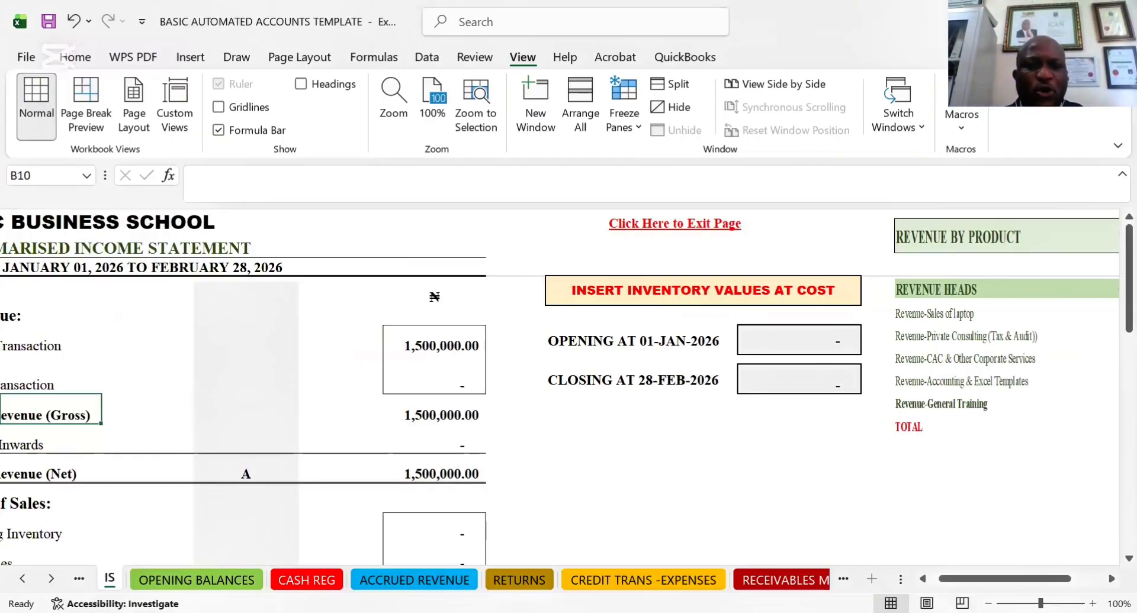
Compare the record layouts of the ACCRUED REVENUE and CASH REG sheets
click(369, 581)
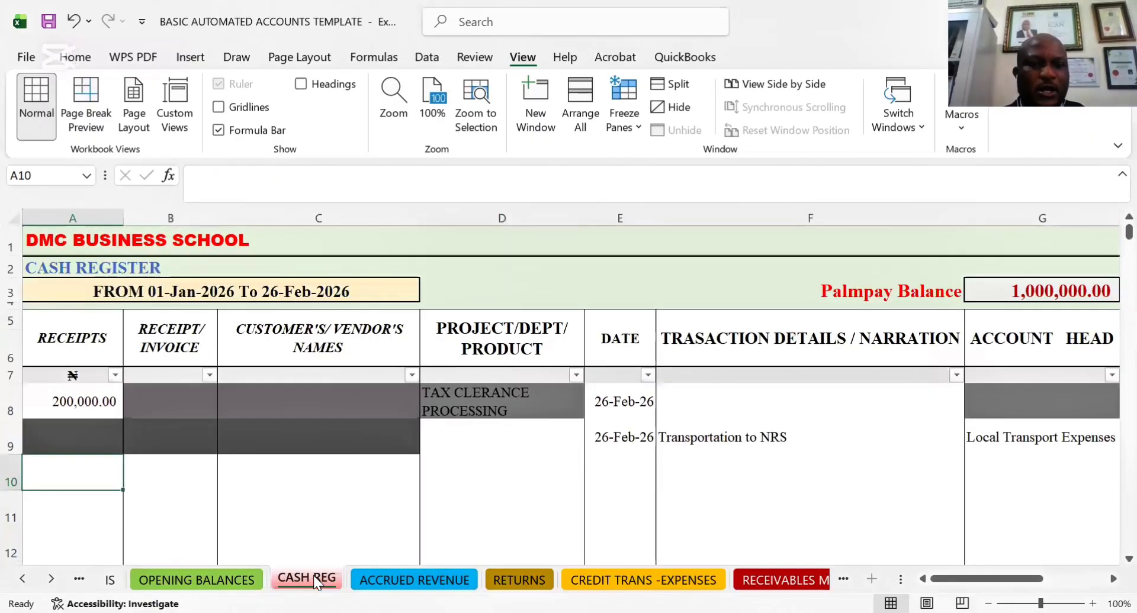
click(314, 579)
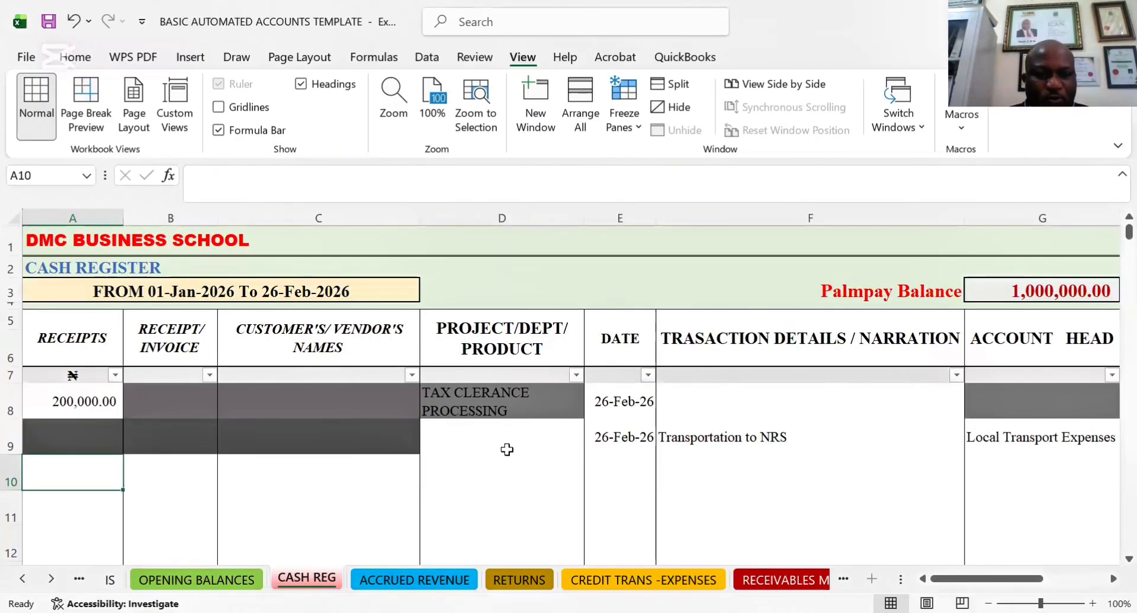
click(449, 580)
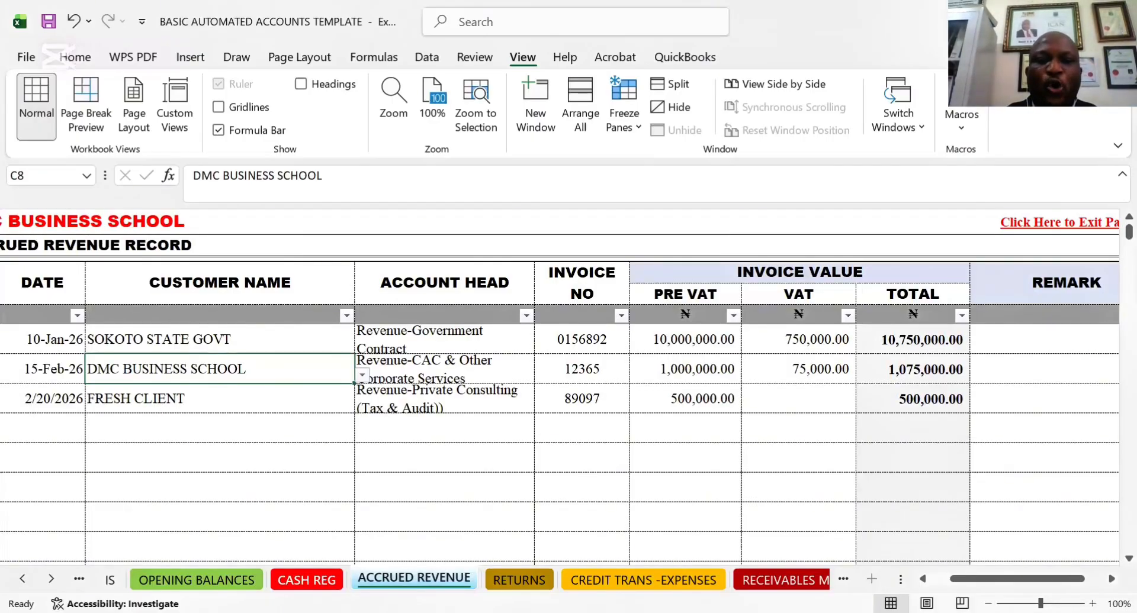
Return to the CASH REG sheet and select the transaction type cell J11 to show its guidance
key(ctrl+Page_Up)
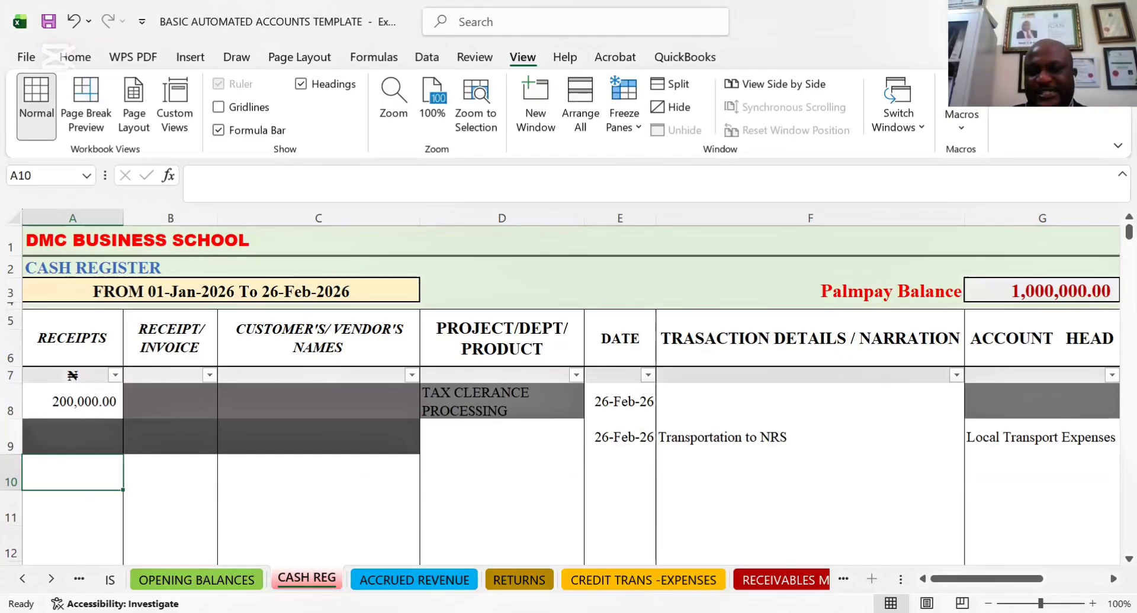
key(Down)
key(Right)
key(Right)
key(Right)
key(Right)
key(Right)
key(Right)
key(Right)
key(Right)
key(Right)
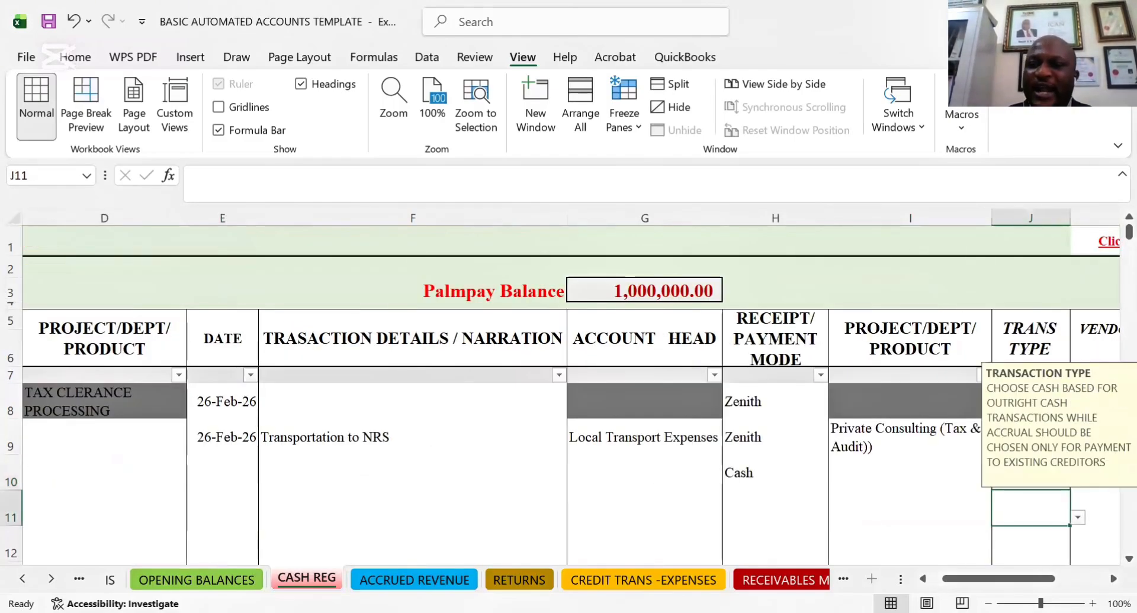
Look across the CASH REG columns from the transaction type to the payment value and back to the receipts column
key(Right)
key(Right)
key(Right)
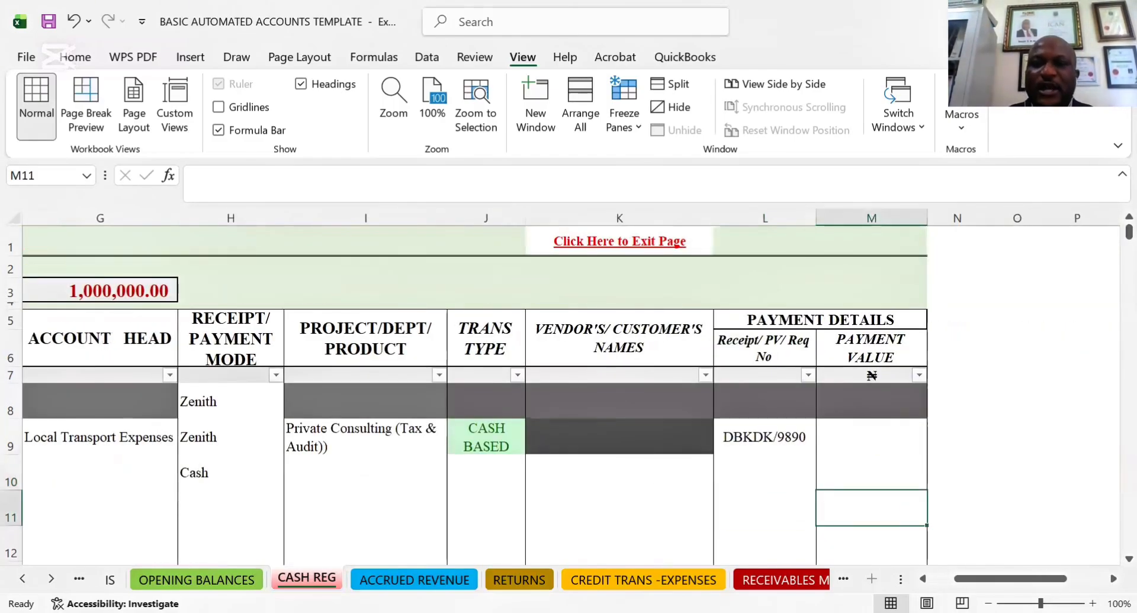
key(Left)
key(Left)
key(Left)
key(Left)
key(Left)
key(Left)
key(Left)
key(Left)
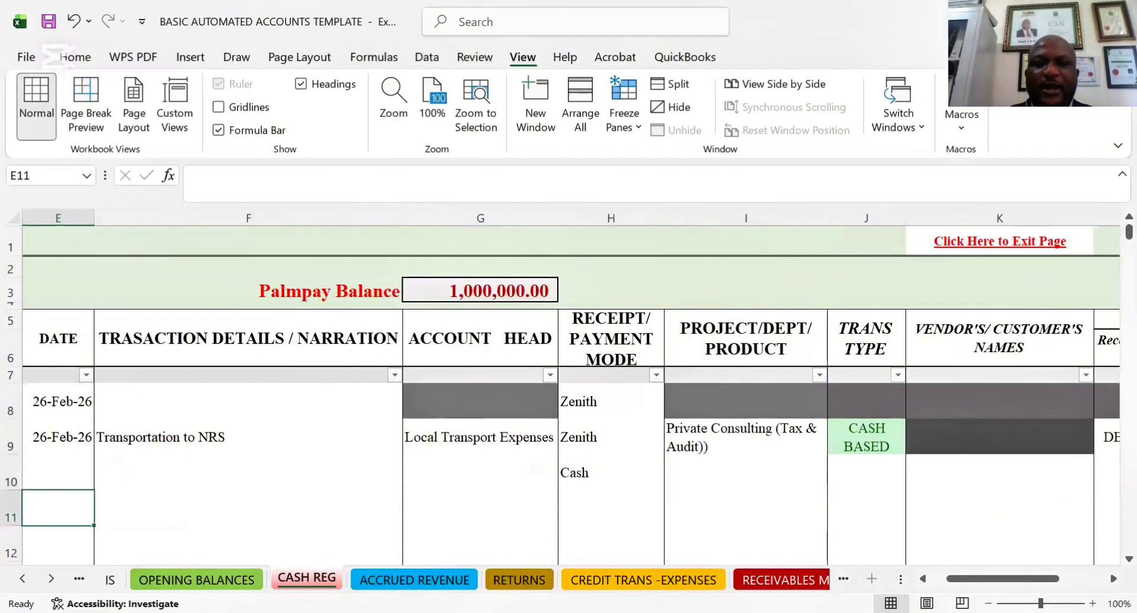
key(Left)
key(Left)
key(Left)
key(Left)
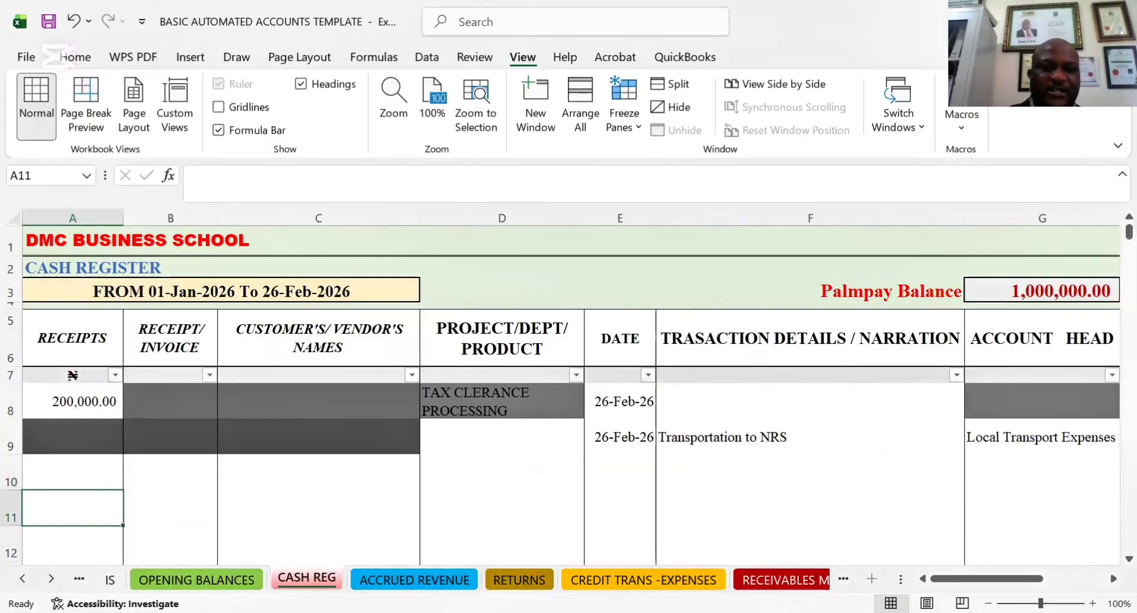
Record a receipt of 500,000 in row 10 and choose FRESH CLIENT as the customer
key(Up)
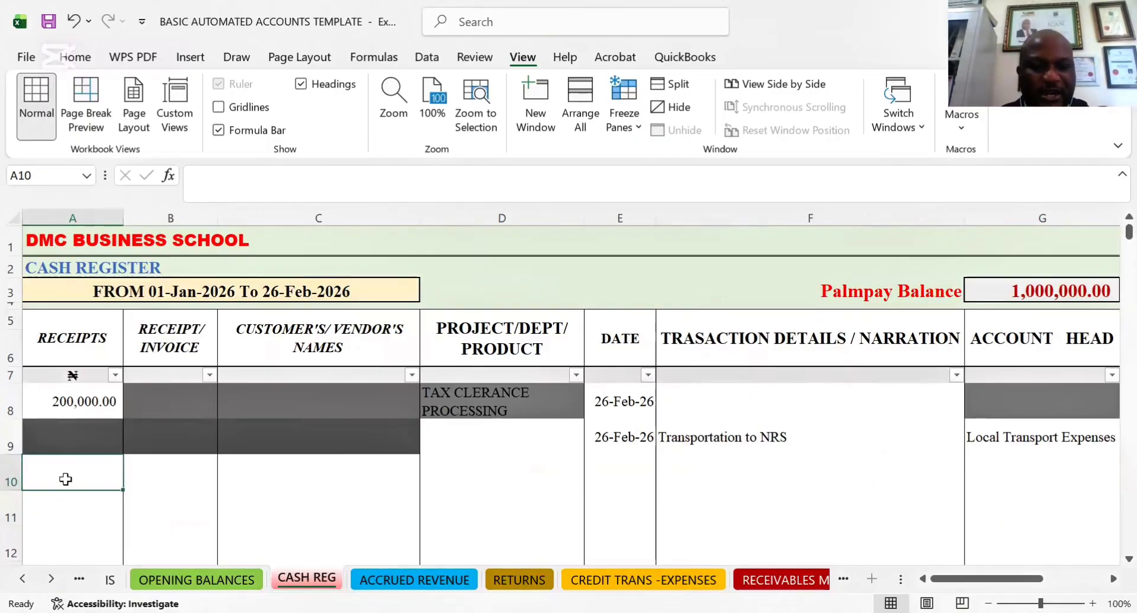
text(50)
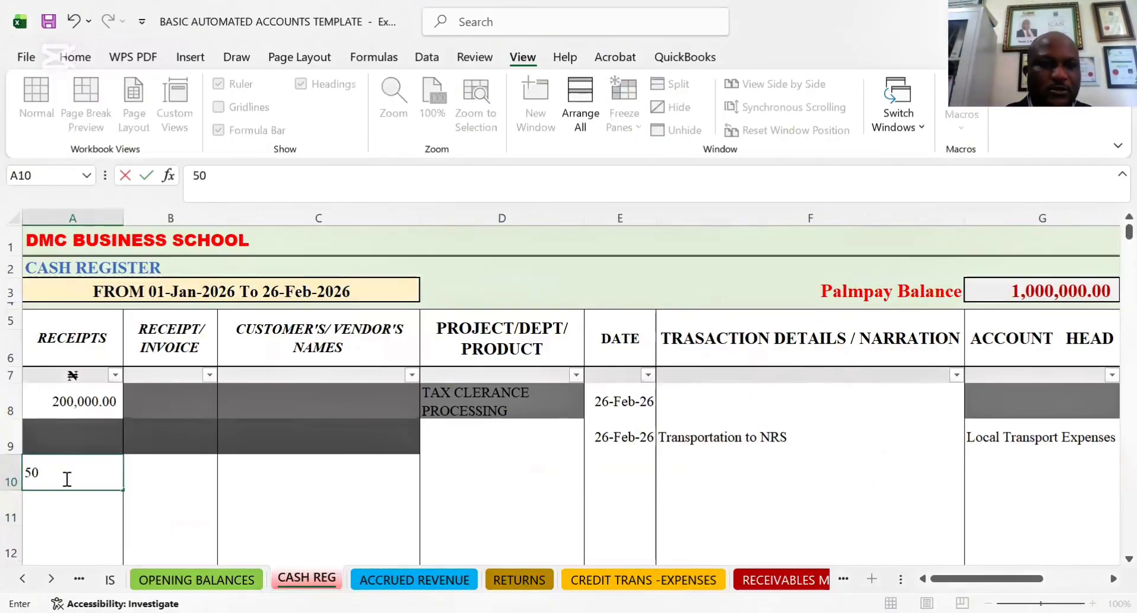
text(0,000)
key(Tab)
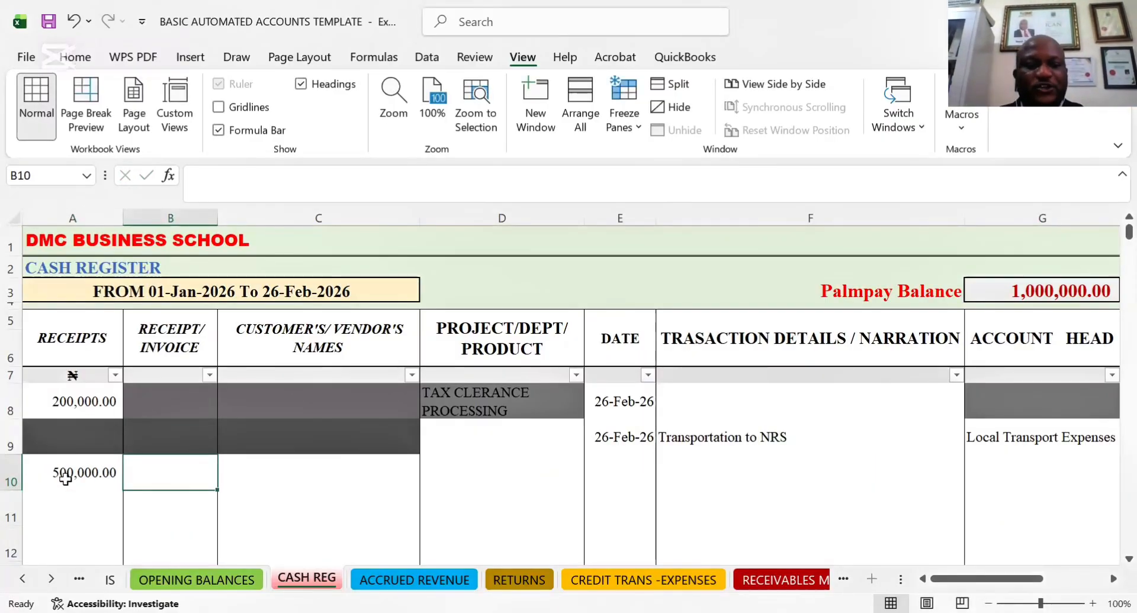
key(Tab)
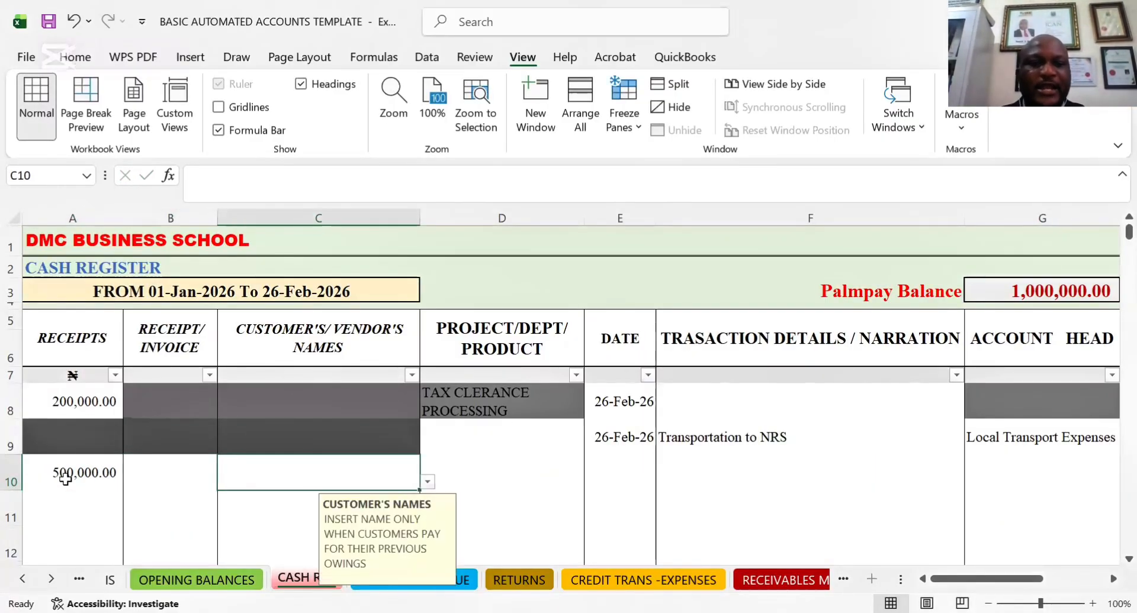
click(427, 480)
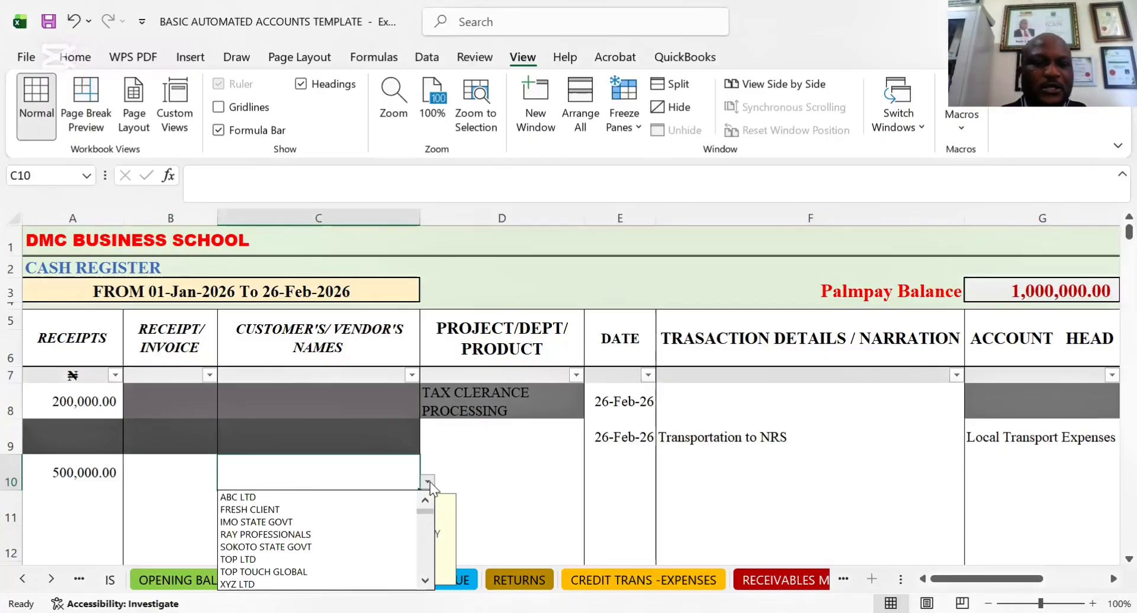
key(Down)
key(Down)
key(Return)
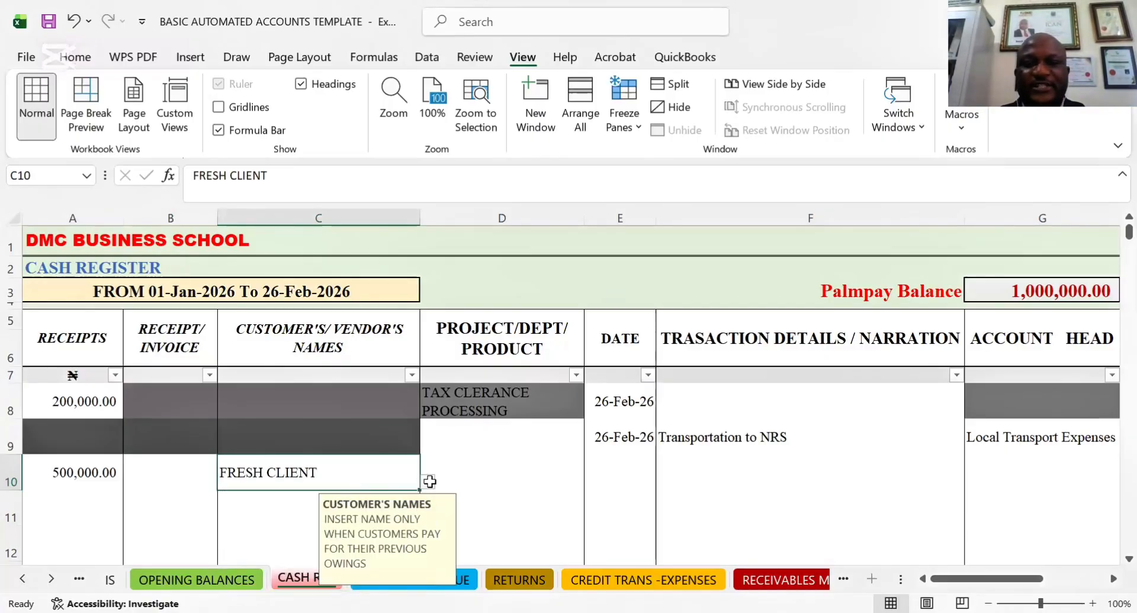
Set the project/dept/product of the row 10 receipt to Private Consulting (Tax & Audit))
click(430, 481)
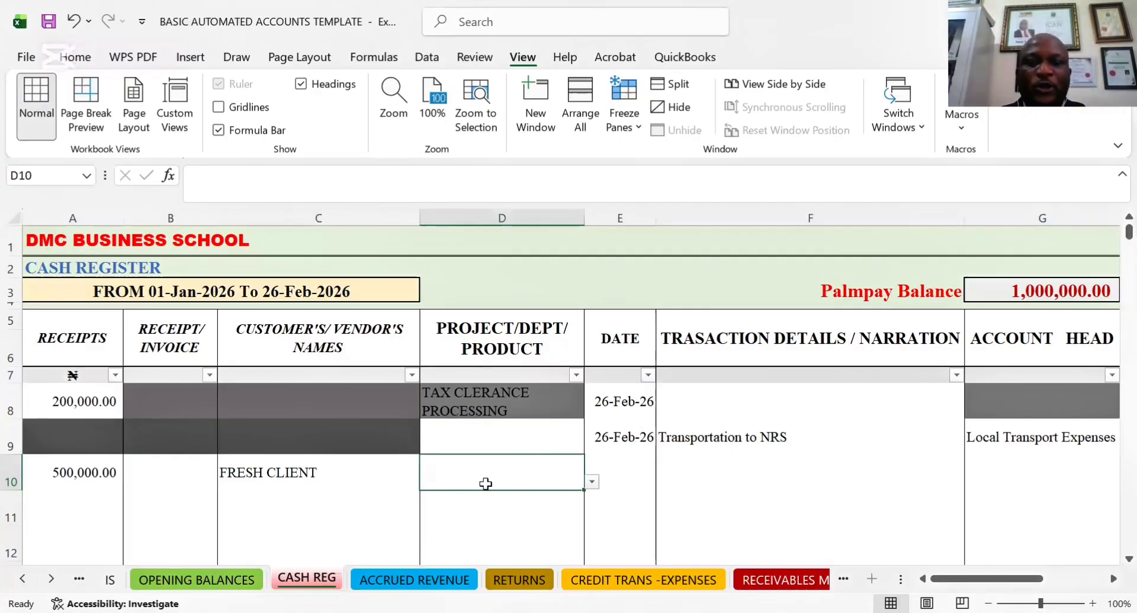
key(alt+Down)
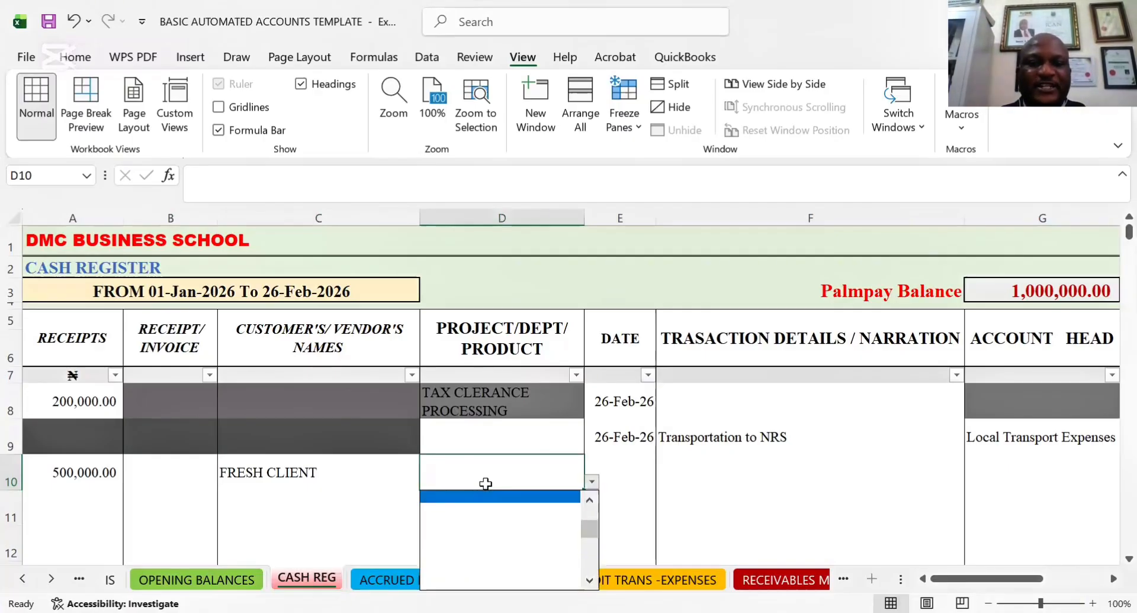
scroll(486, 484, up, 2)
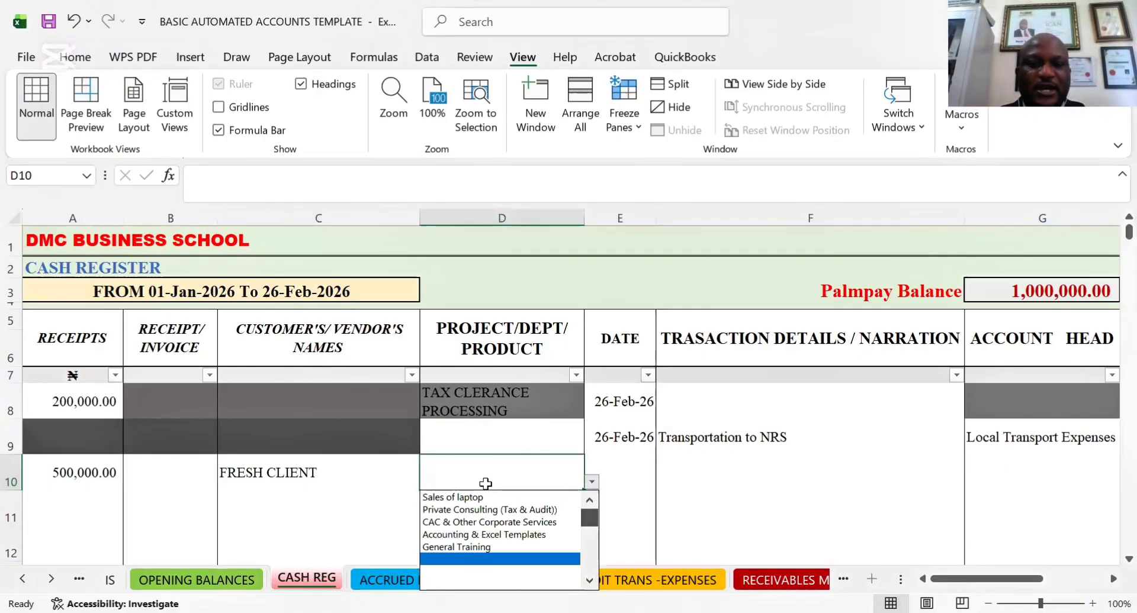
key(Up)
key(Up)
key(Up)
key(Up)
key(Up)
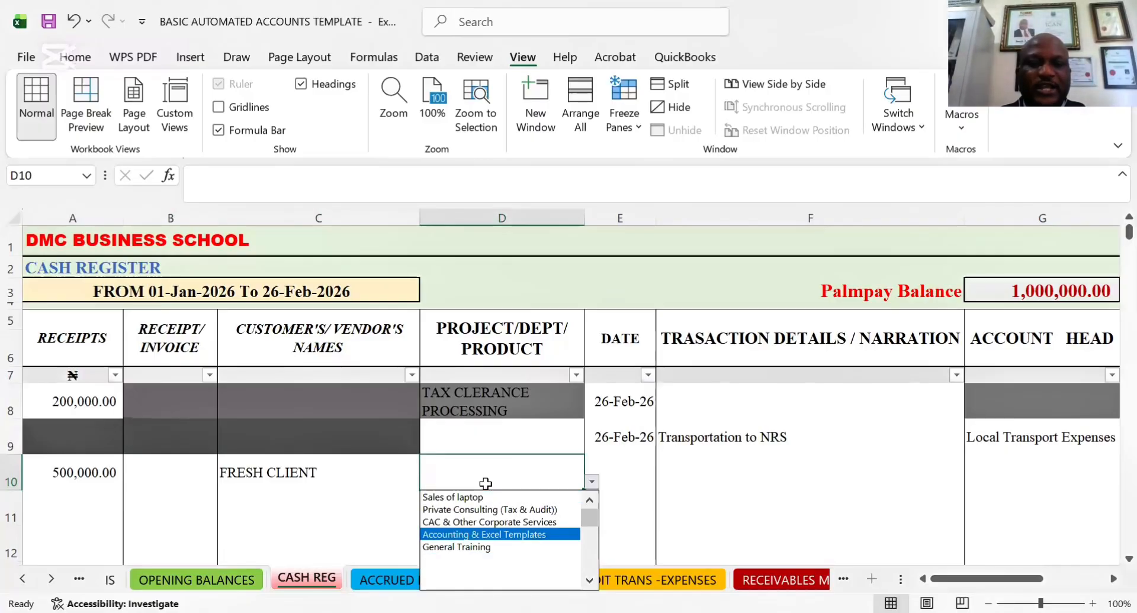
key(Return)
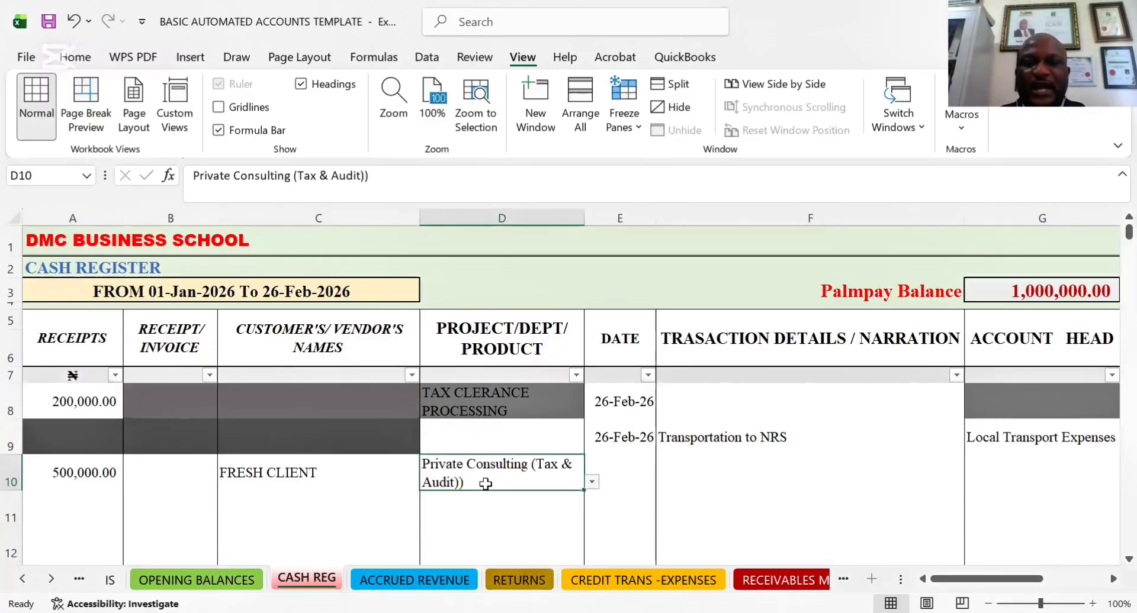
Check the client's invoice date in the ACCRUED REVENUE sheet and date the row 10 receipt 02-25-26 in CASH REG
click(625, 476)
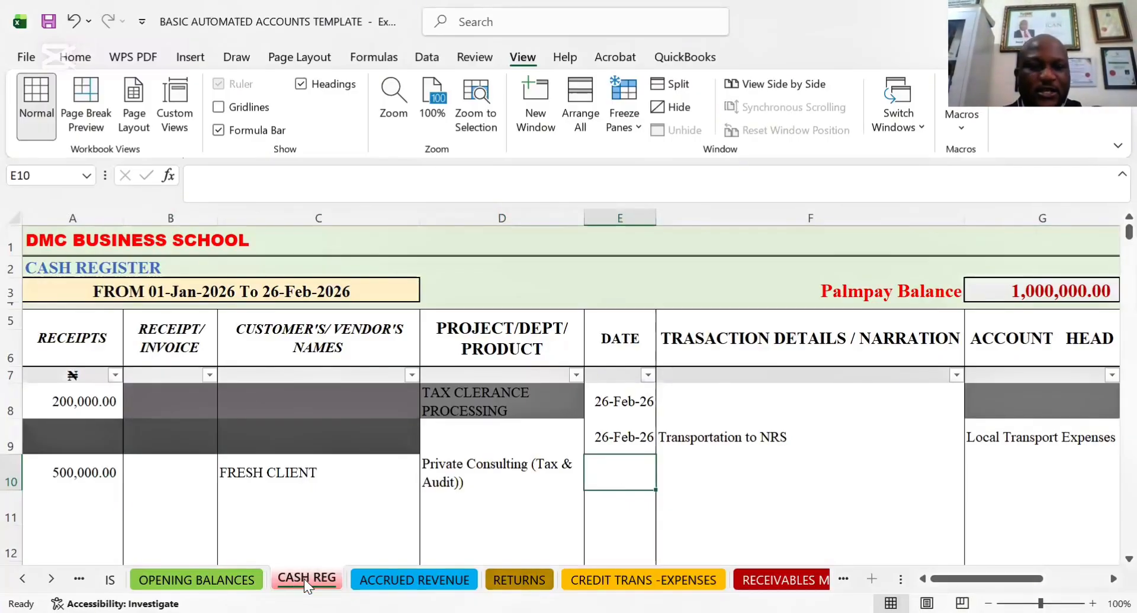
click(414, 579)
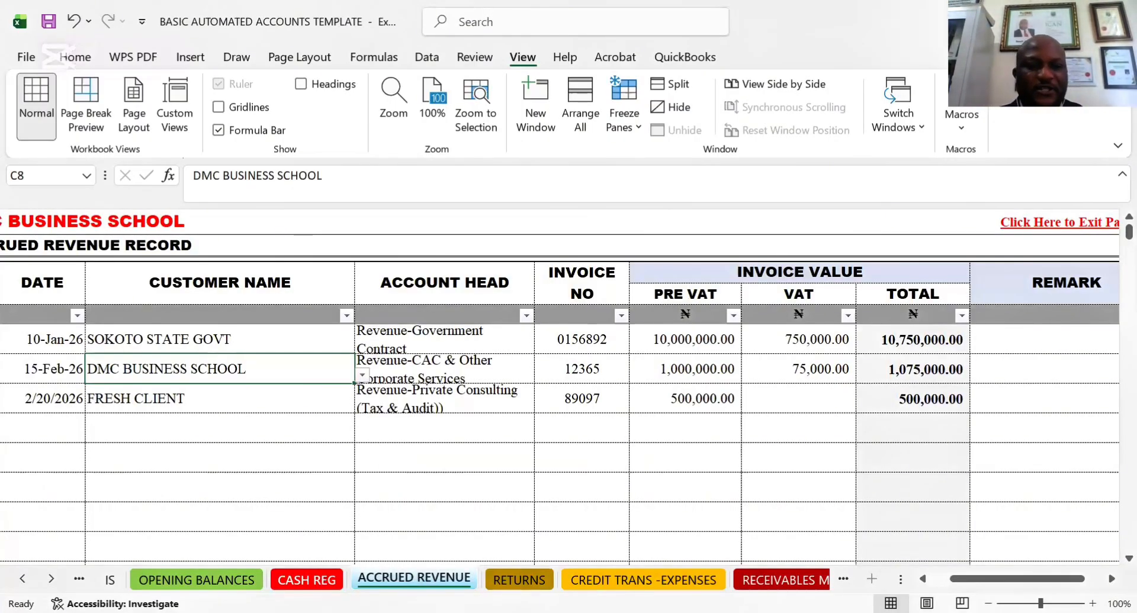
click(314, 579)
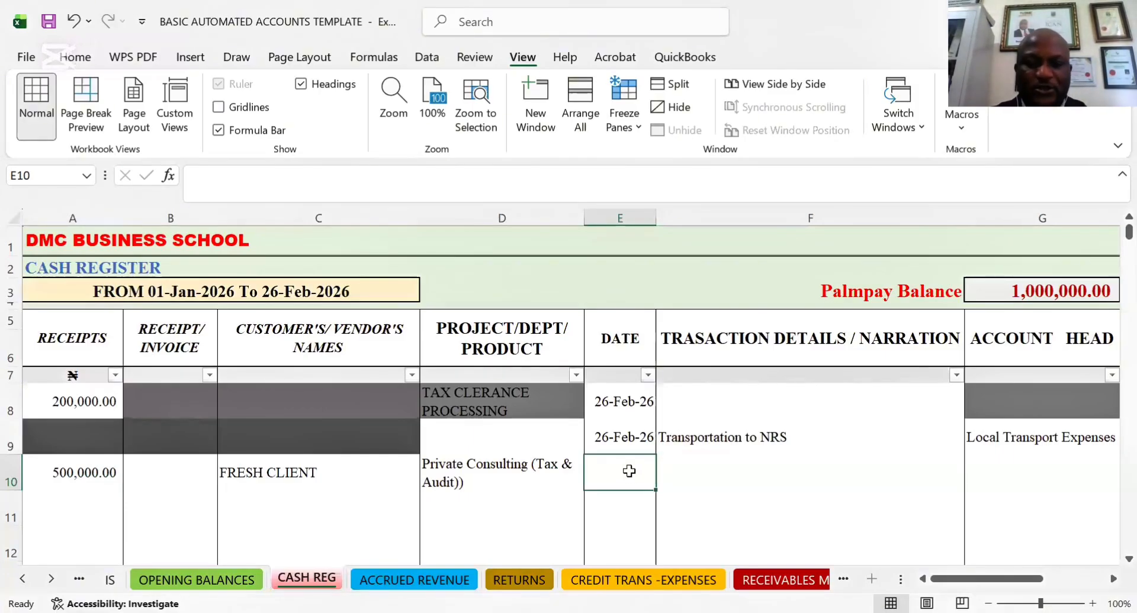
text(02-2)
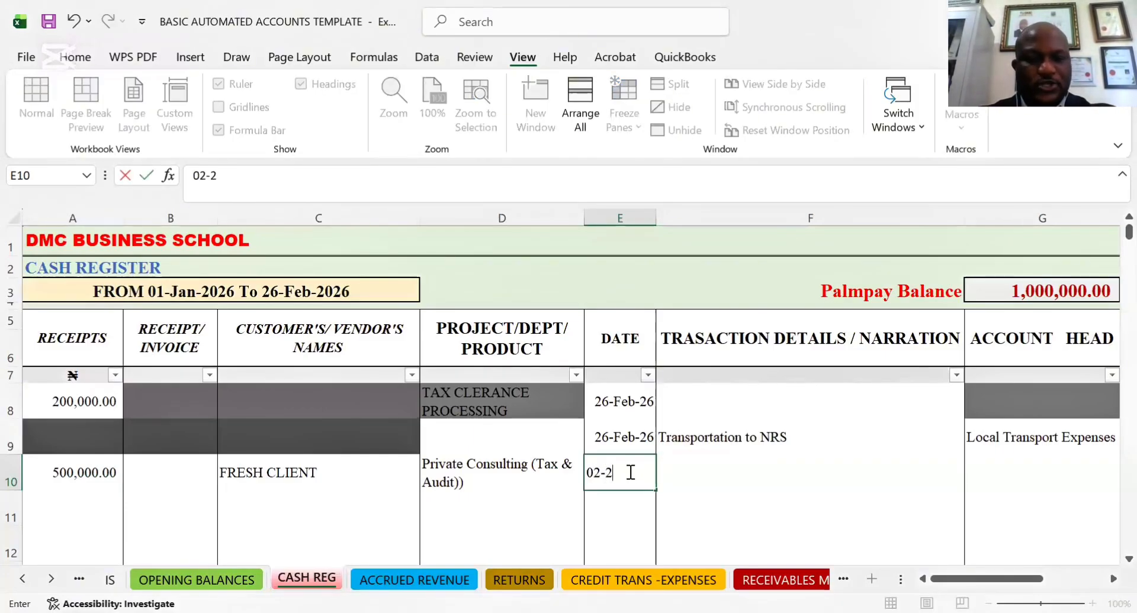
text(5-26)
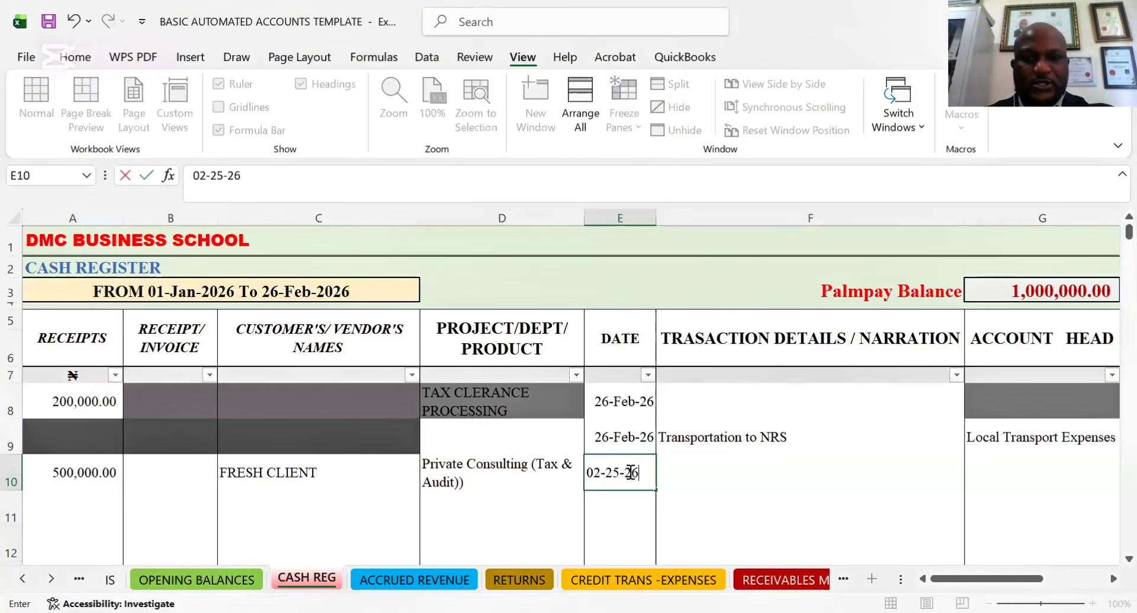
key(Tab)
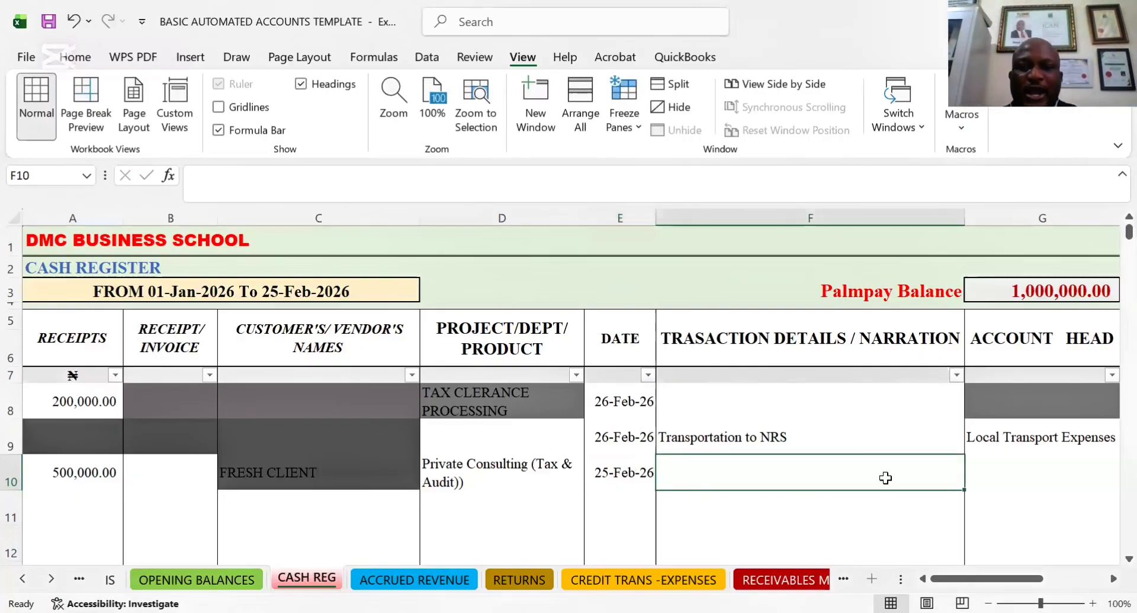
Review the date, product and narration cells of row 10 and look through the account head options in G10
click(626, 475)
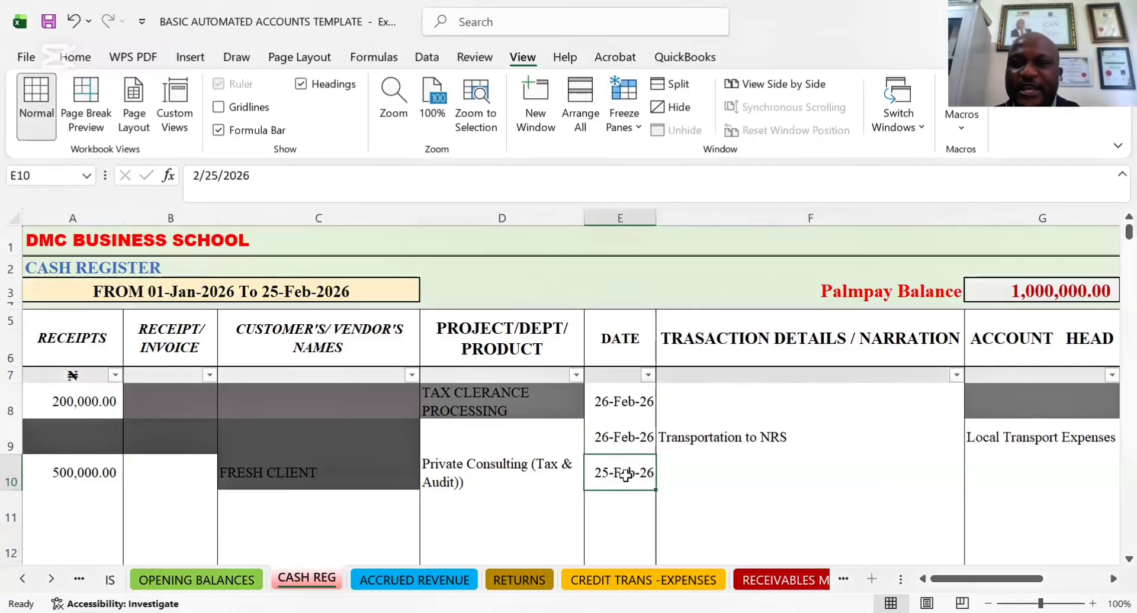
key(Right)
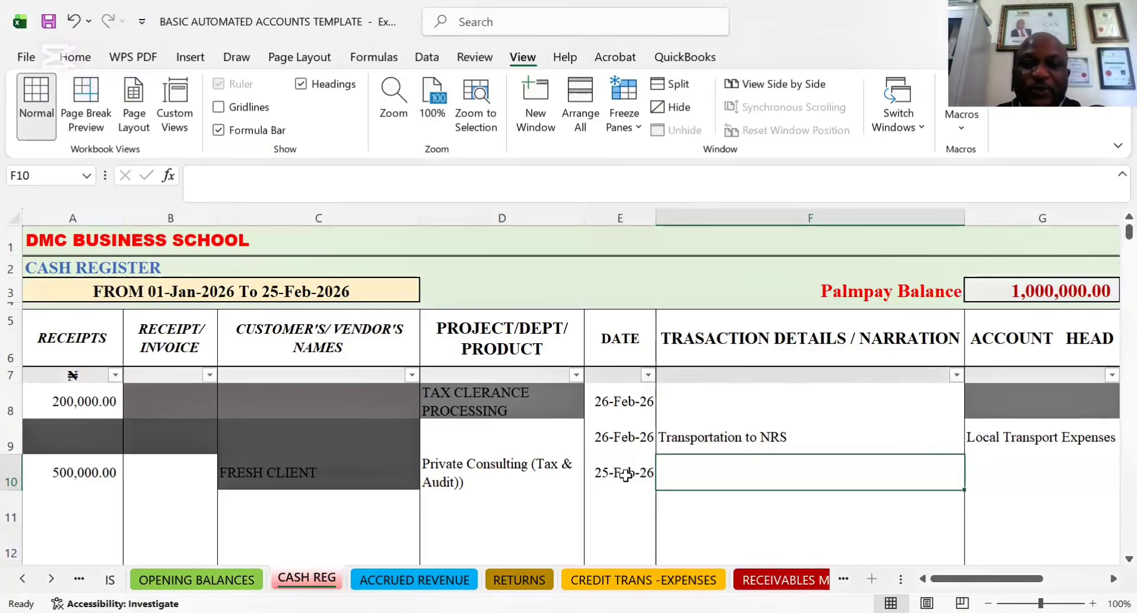
click(460, 463)
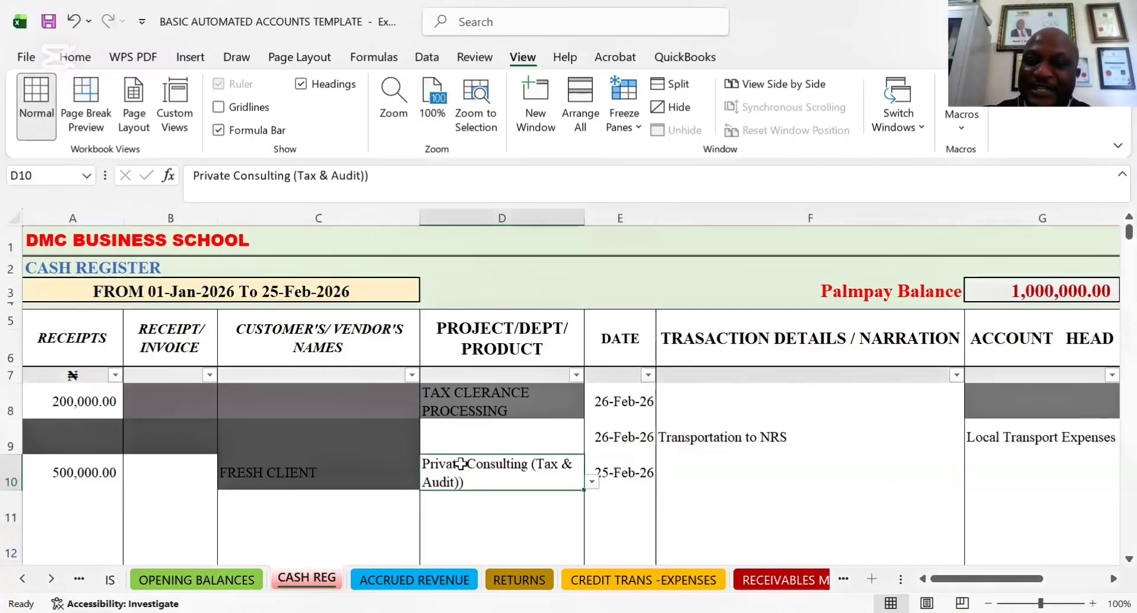
click(694, 467)
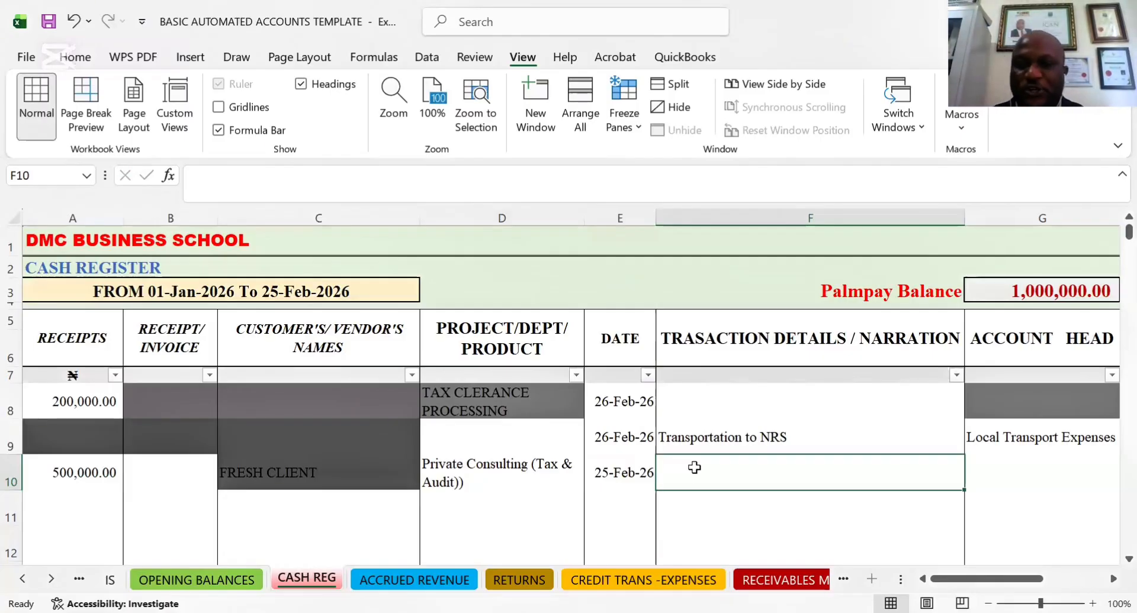
key(Tab)
key(Tab)
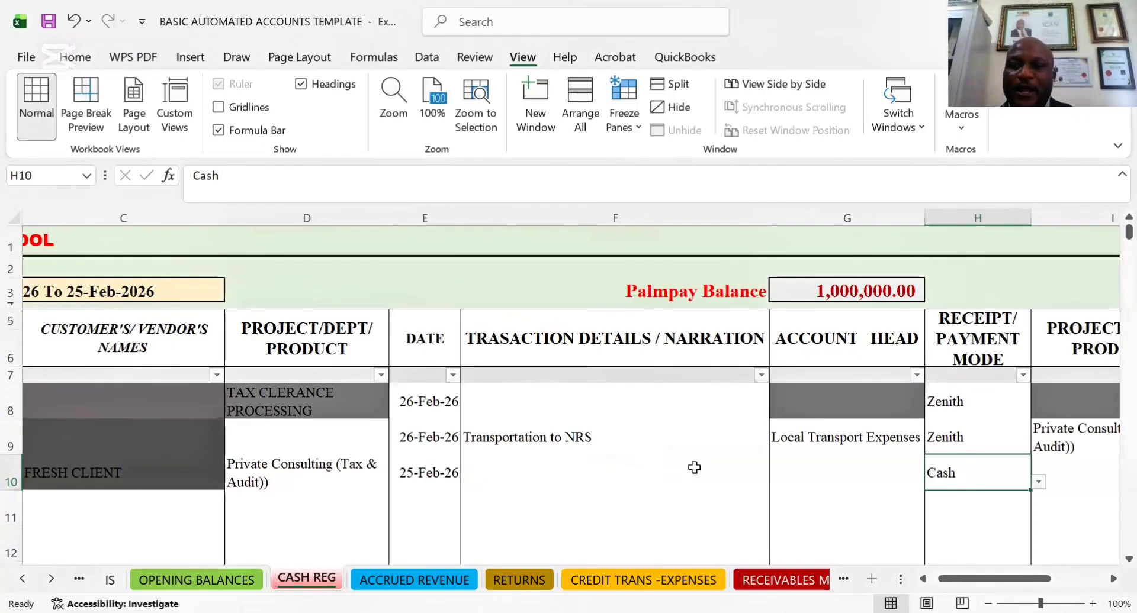
click(842, 474)
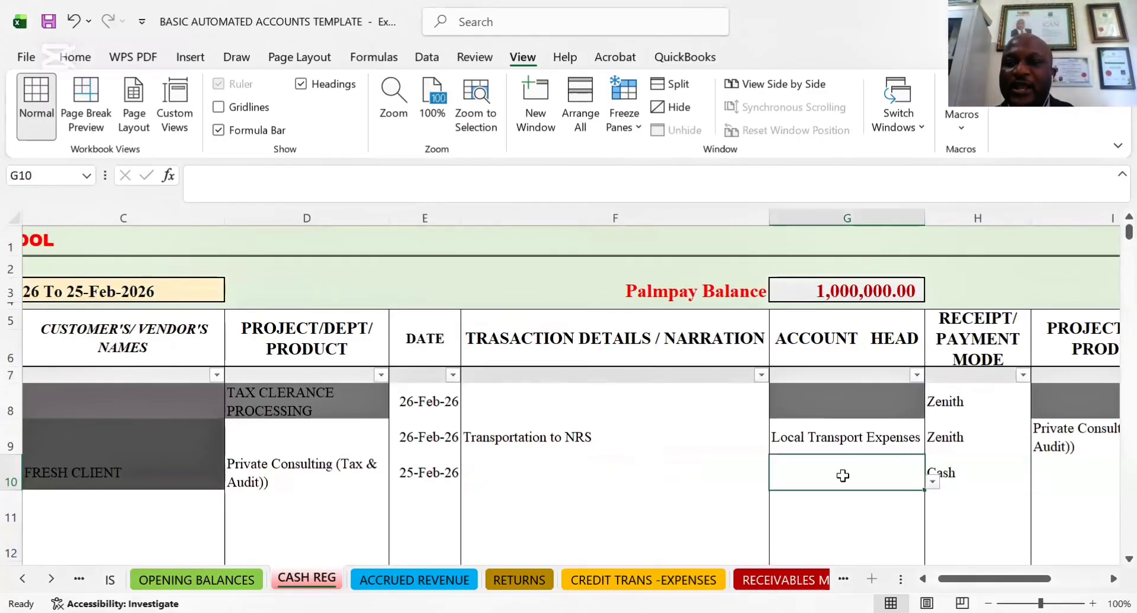
click(932, 482)
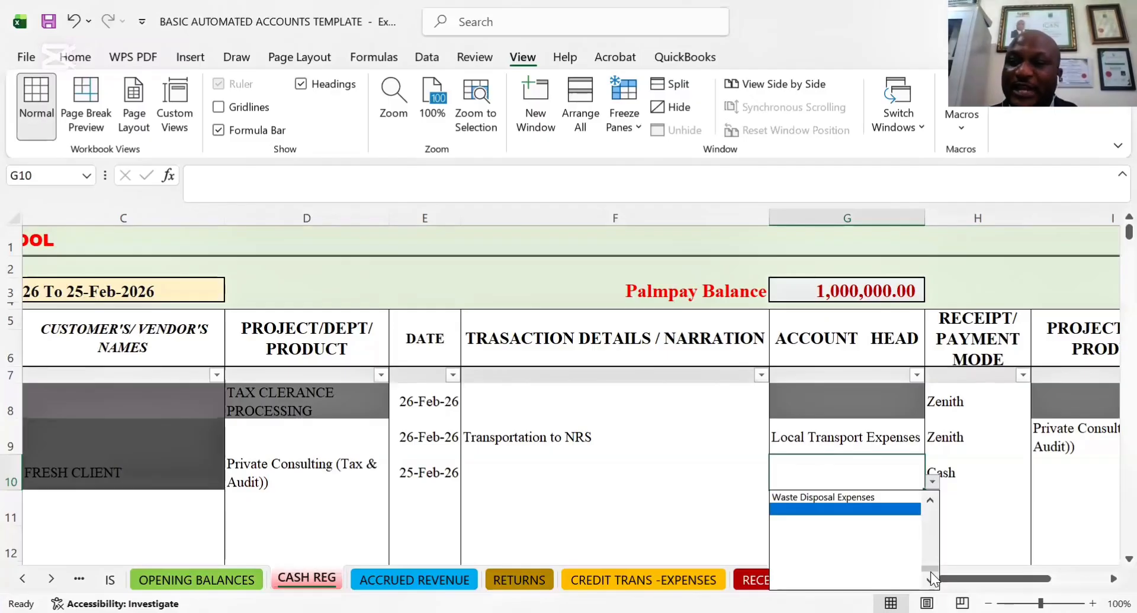
drag(931, 572, 929, 465)
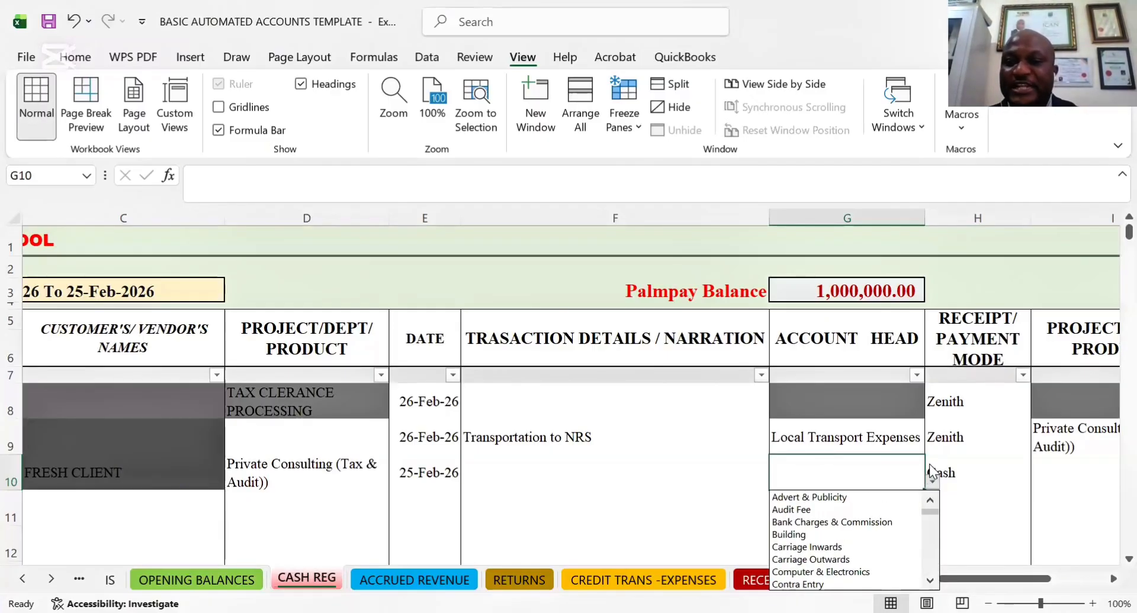
Change the receipt/payment mode of row 10 to Opay
click(973, 478)
right_click(995, 475)
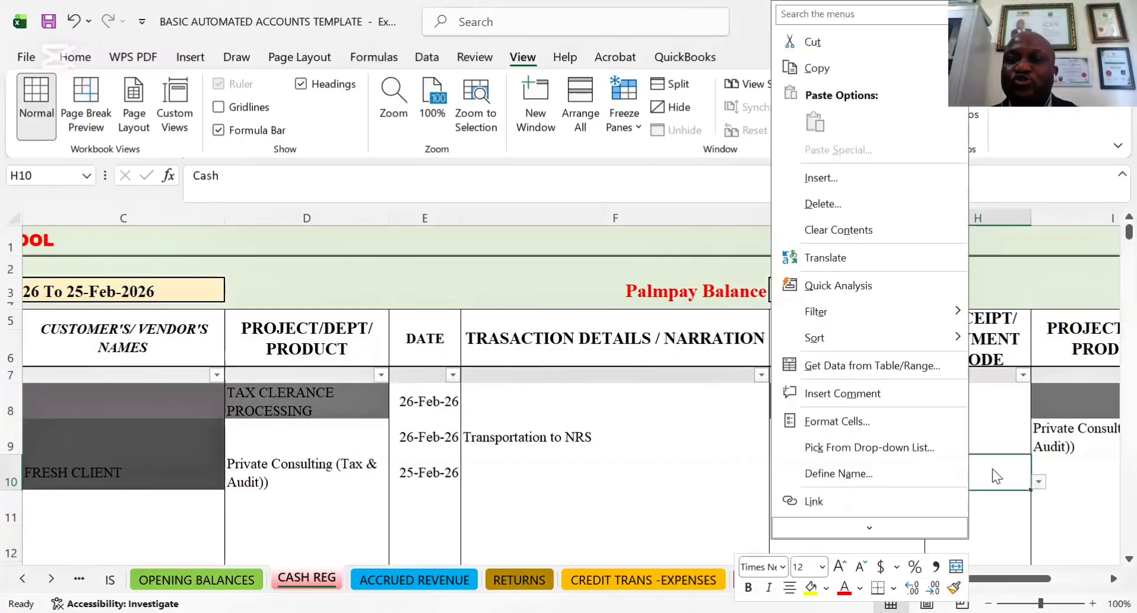
click(1039, 485)
key(Down)
key(Down)
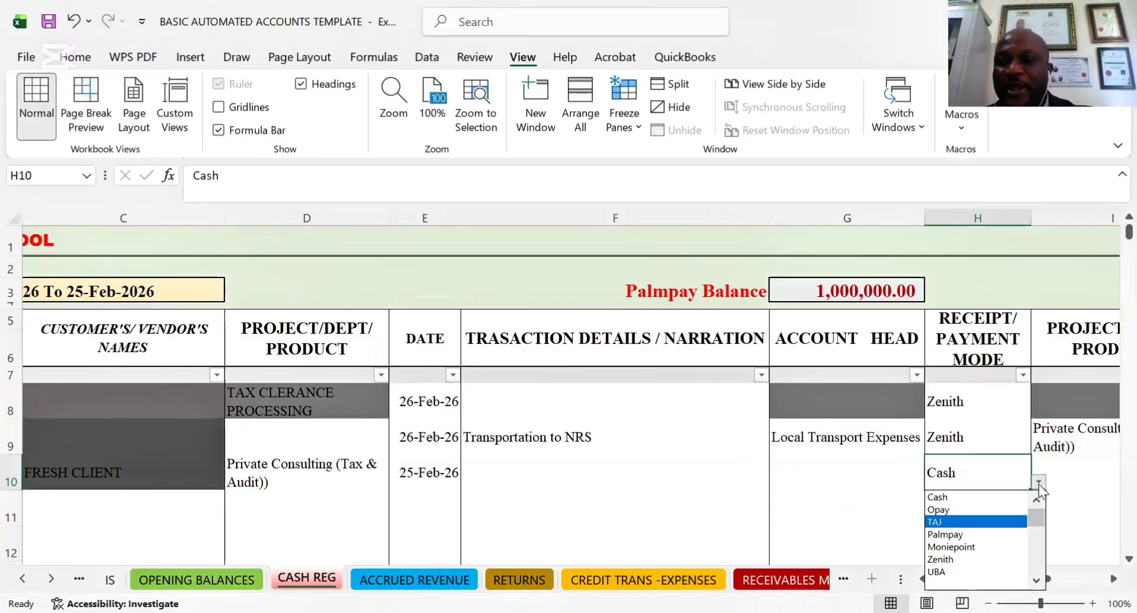
key(Up)
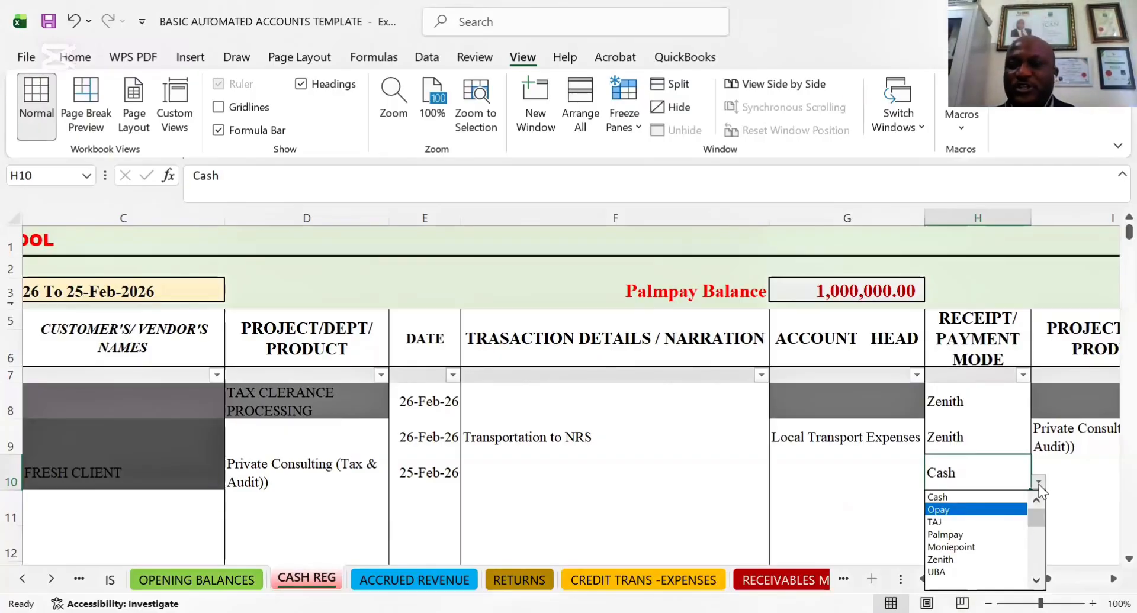
key(Return)
Examine the payment-side project/dept/product and transaction type cells of row 10, including the product options in I10
click(1056, 472)
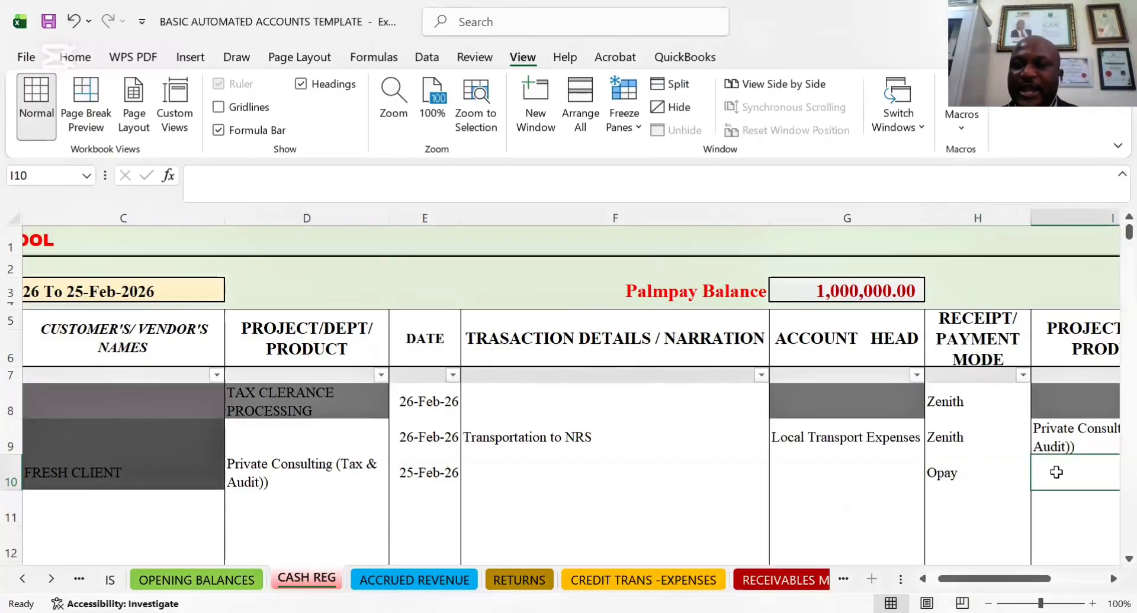
key(Tab)
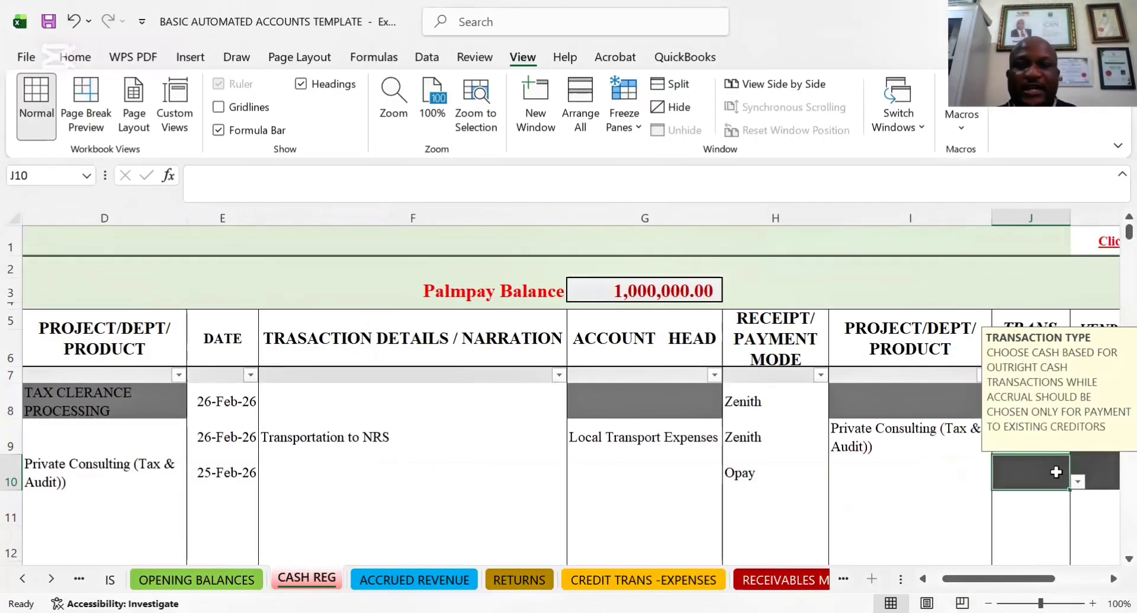
click(846, 470)
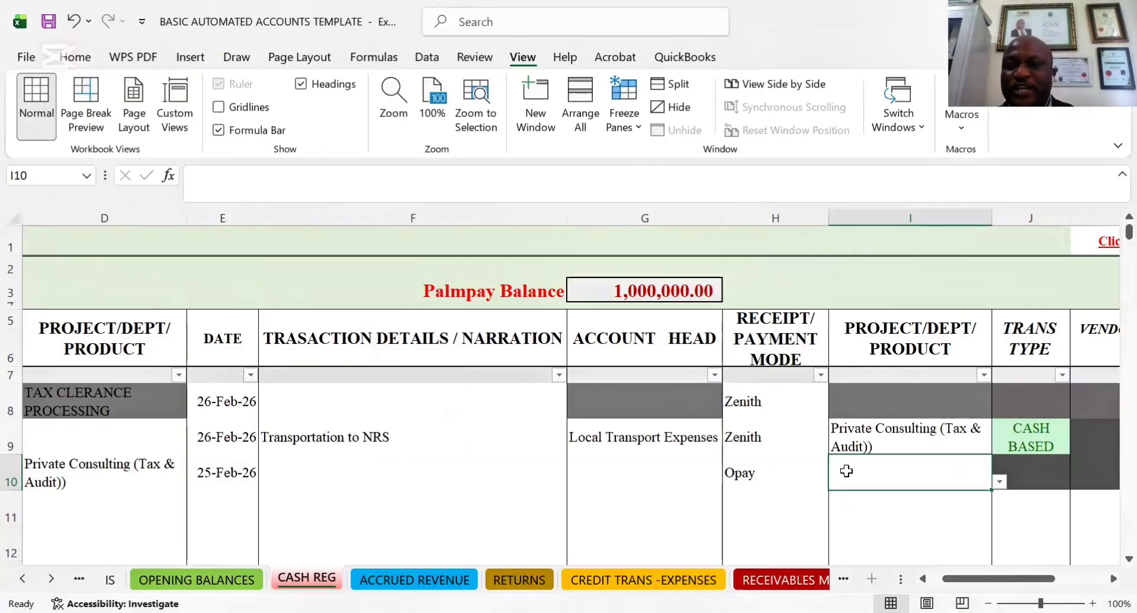
key(alt+Down)
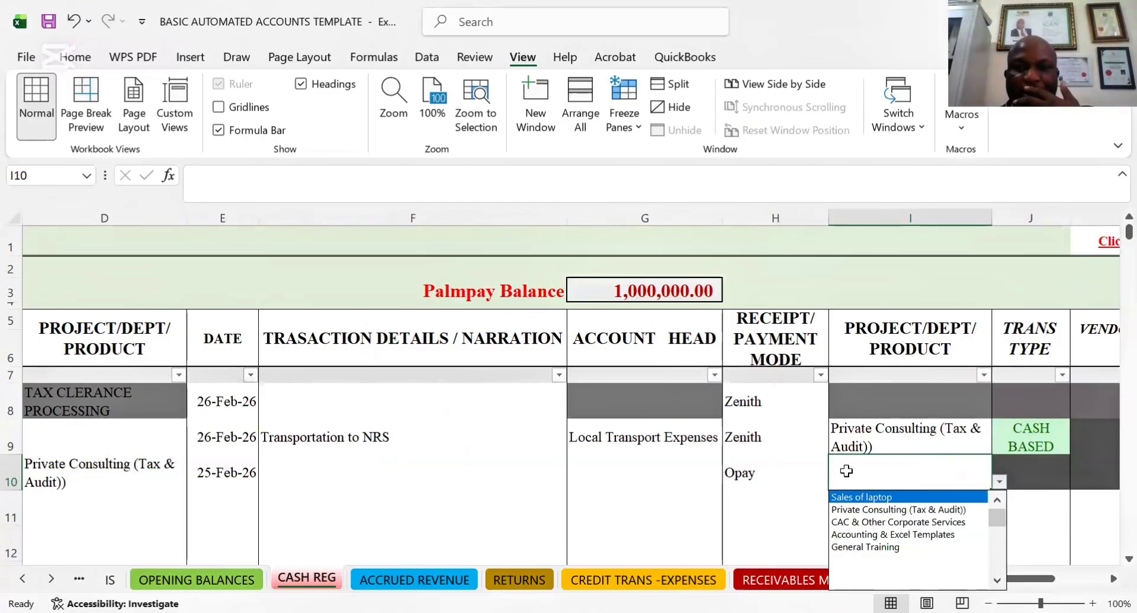
Set the account head of the row 10 receipt to Receivables
click(705, 468)
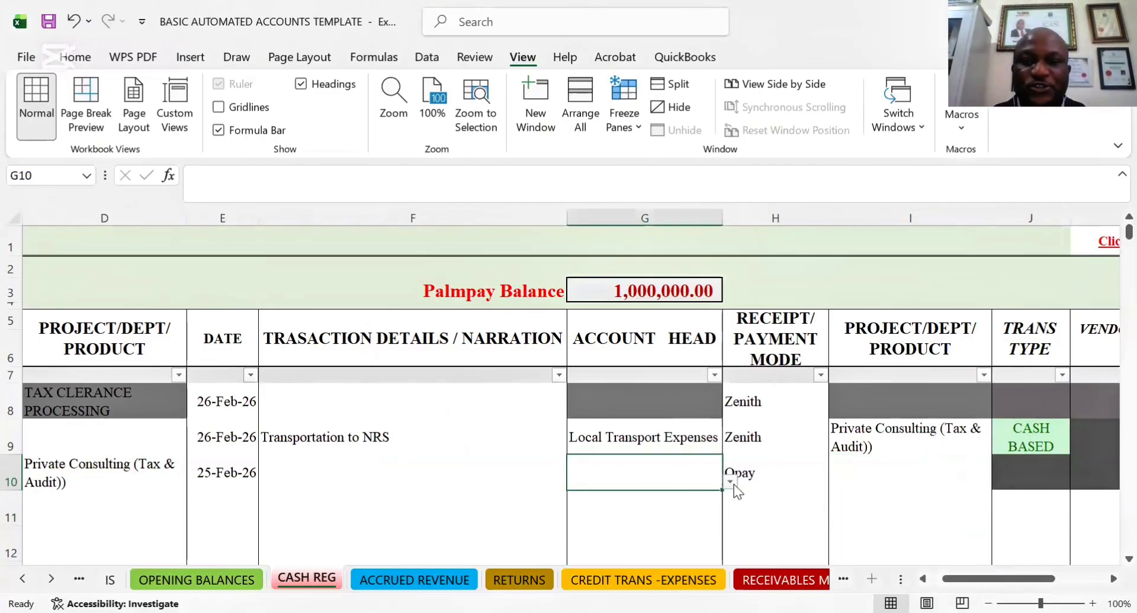
click(731, 482)
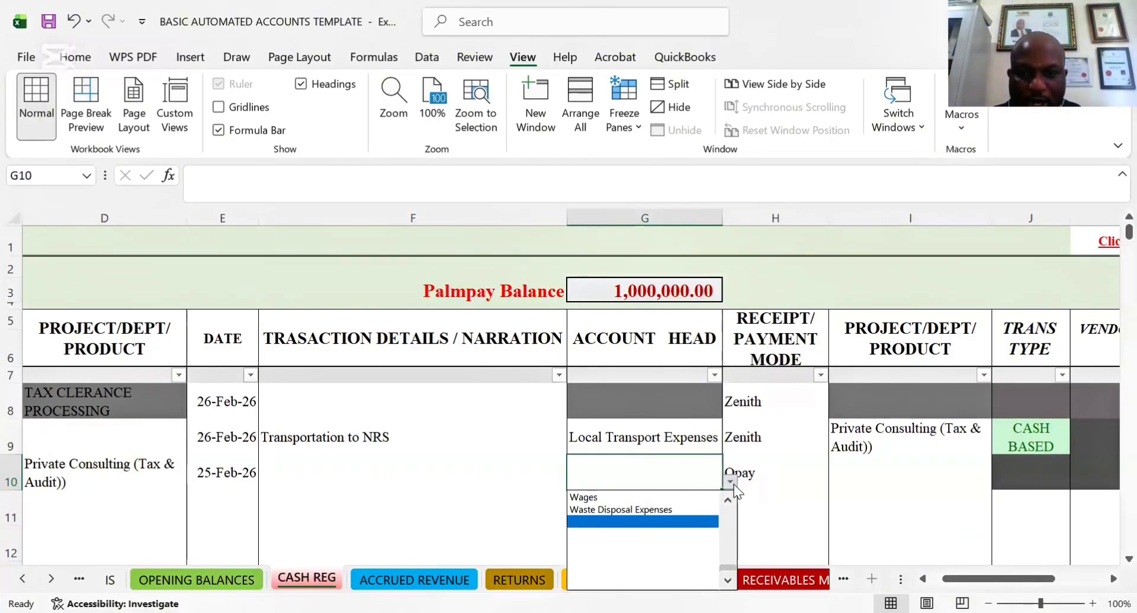
scroll(733, 485, up, 3)
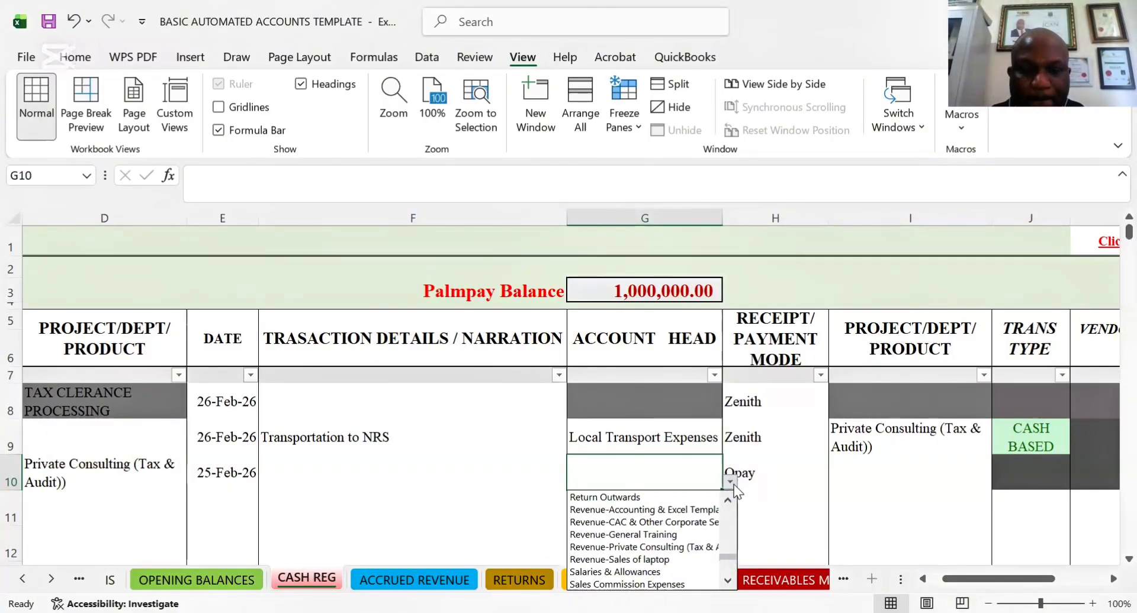
scroll(733, 485, up, 2)
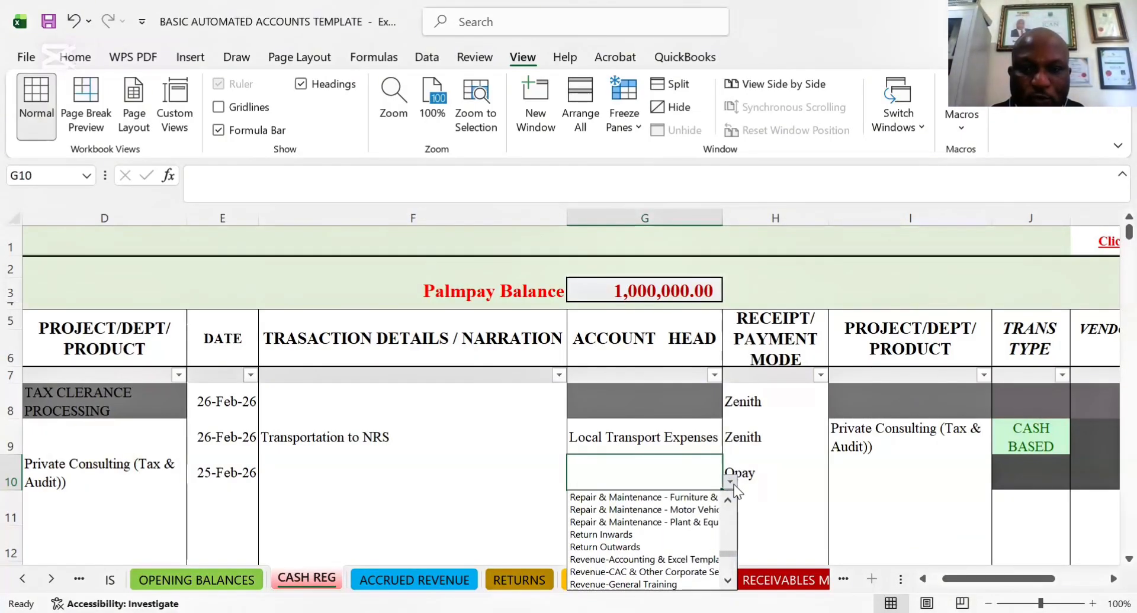
scroll(733, 485, up, 1)
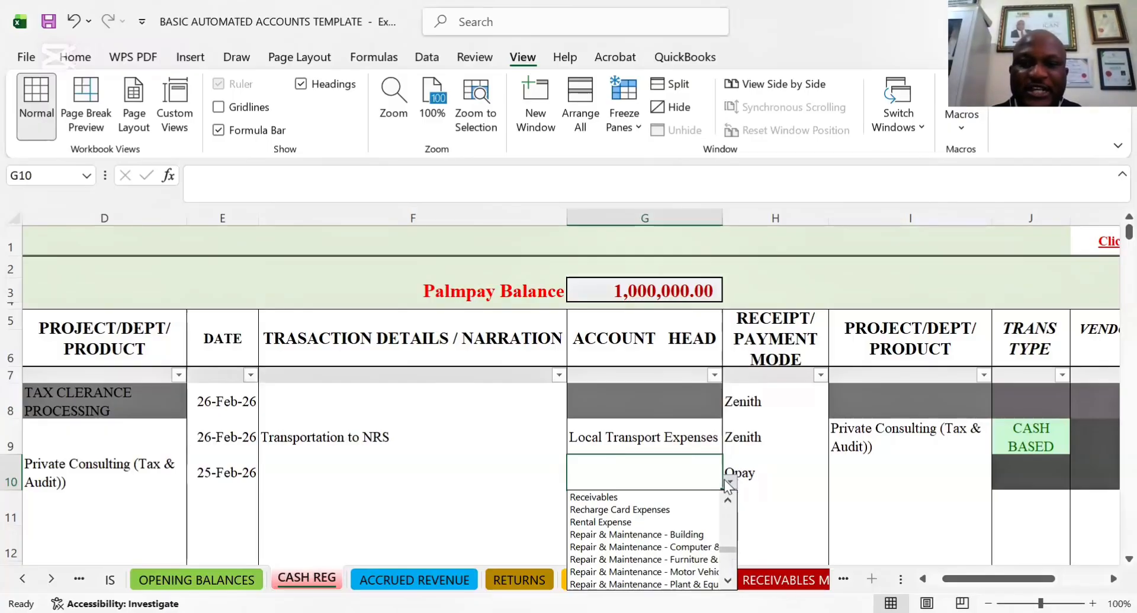
click(731, 482)
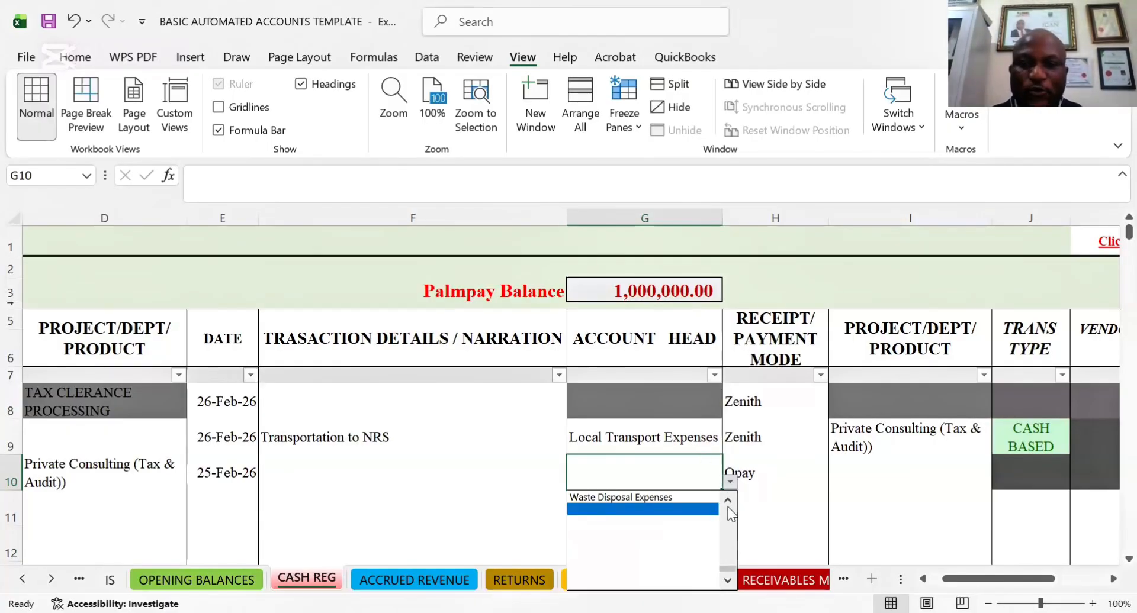
drag(730, 568, 731, 496)
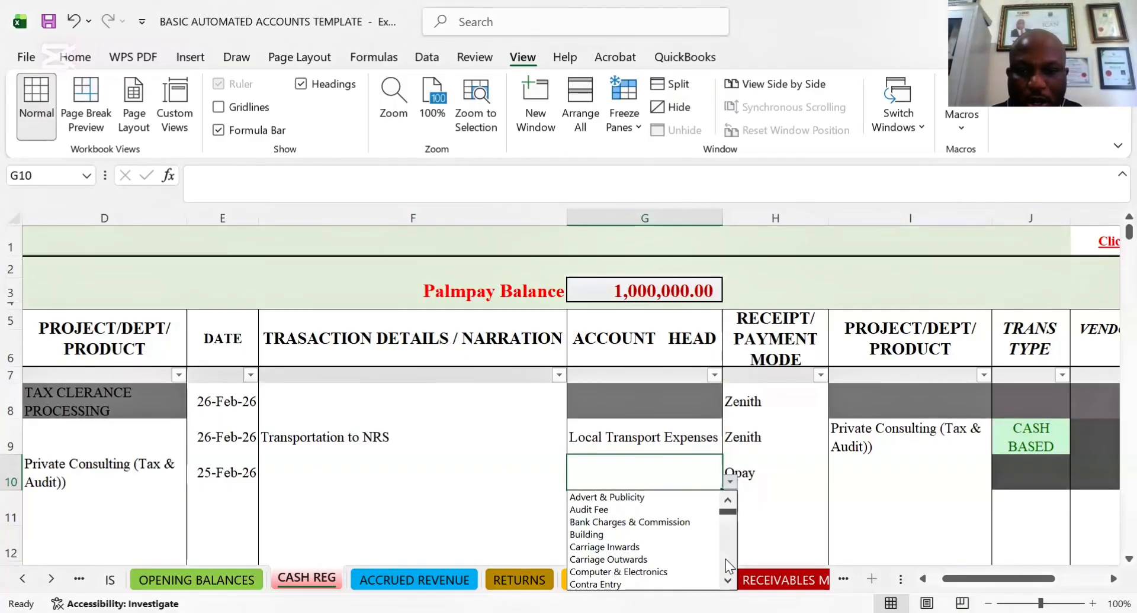
scroll(726, 559, down, 2)
scroll(726, 560, down, 12)
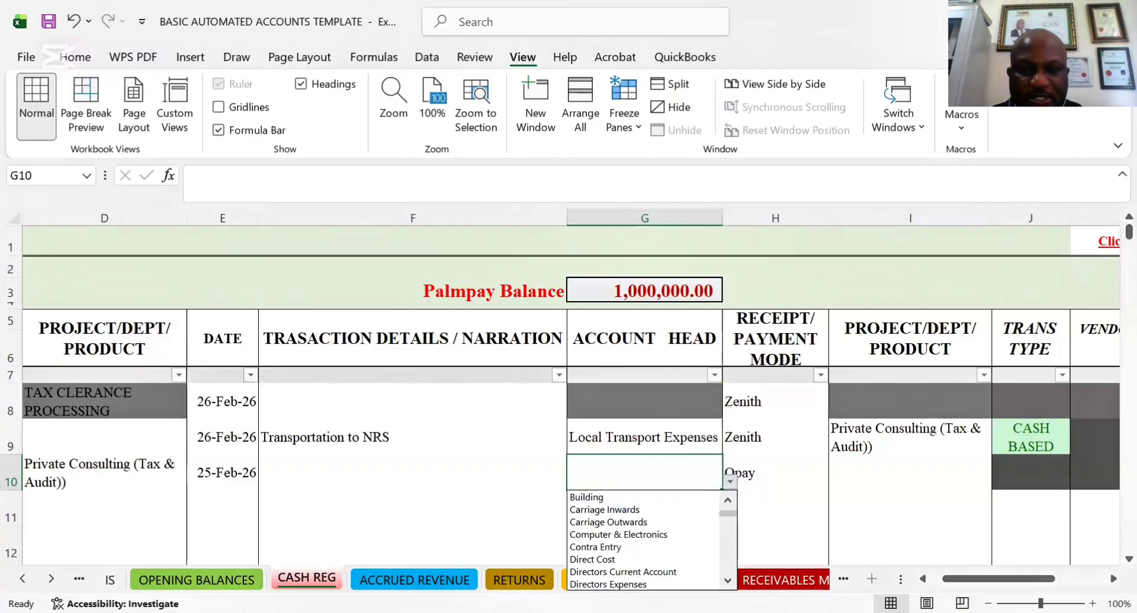
scroll(726, 560, down, 8)
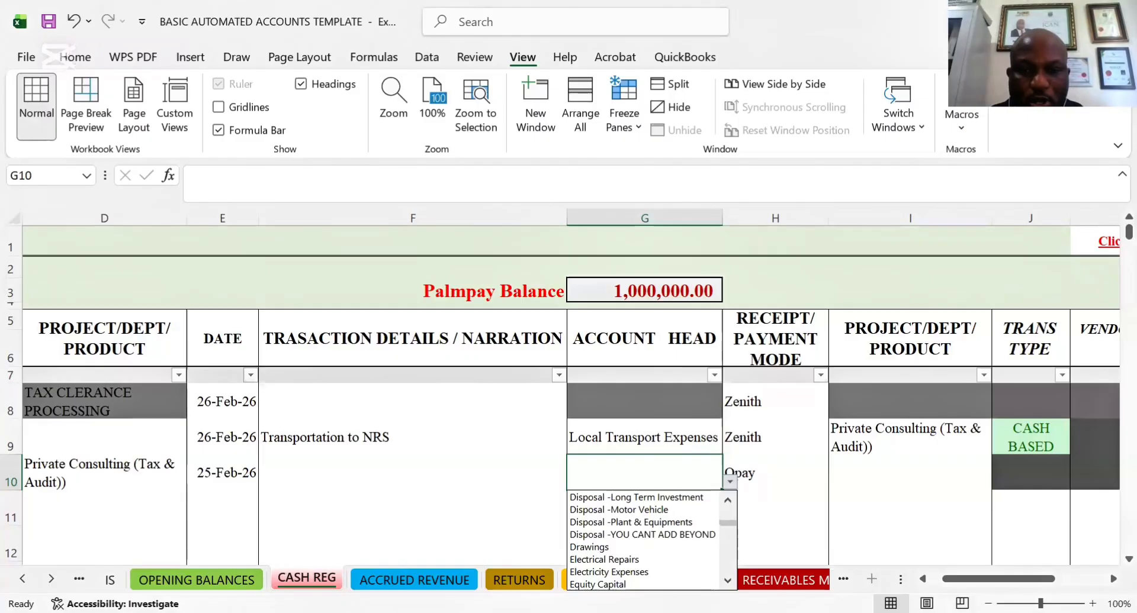
scroll(726, 559, down, 9)
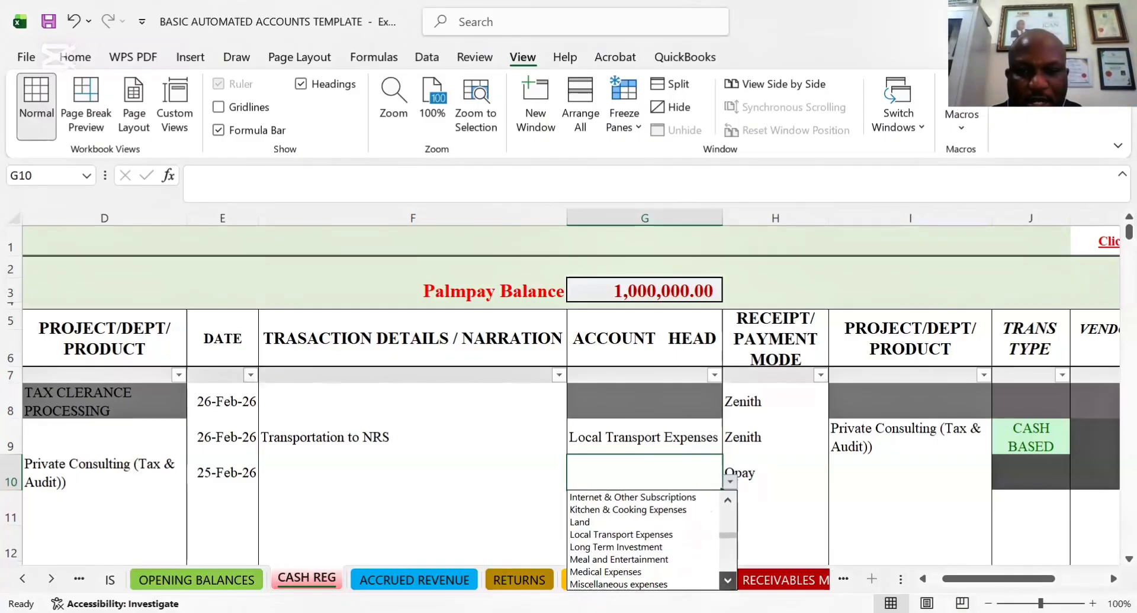
scroll(651, 540, down, 7)
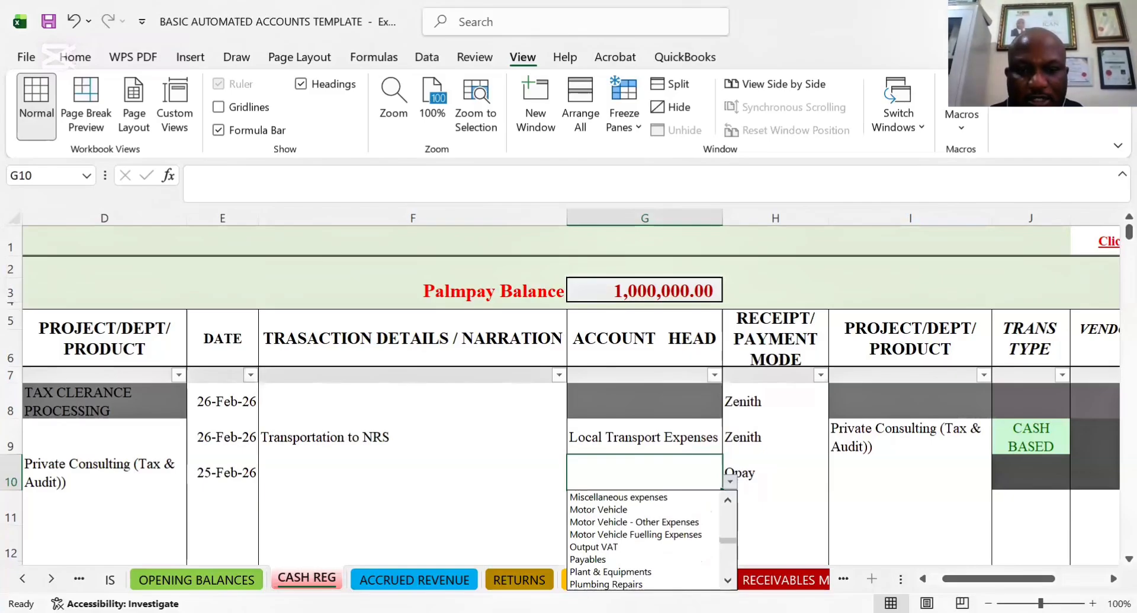
scroll(646, 540, down, 1)
scroll(633, 560, down, 5)
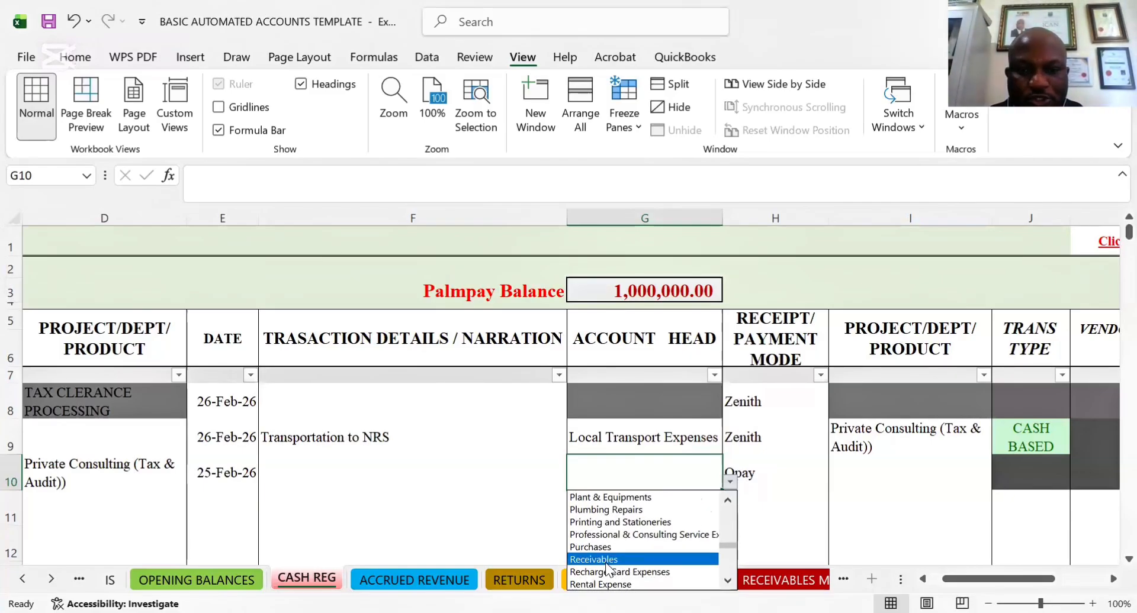
click(606, 561)
Set the project/dept/product in I10, beside the Opay payment mode, to Private Consulting (Tax & Audit))
click(799, 481)
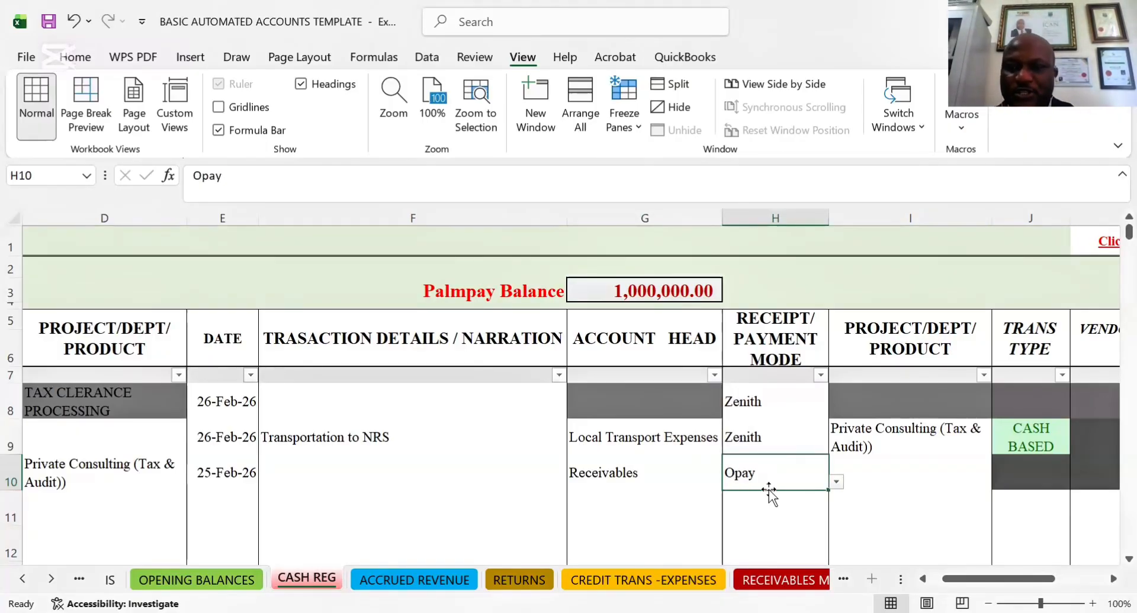
click(865, 487)
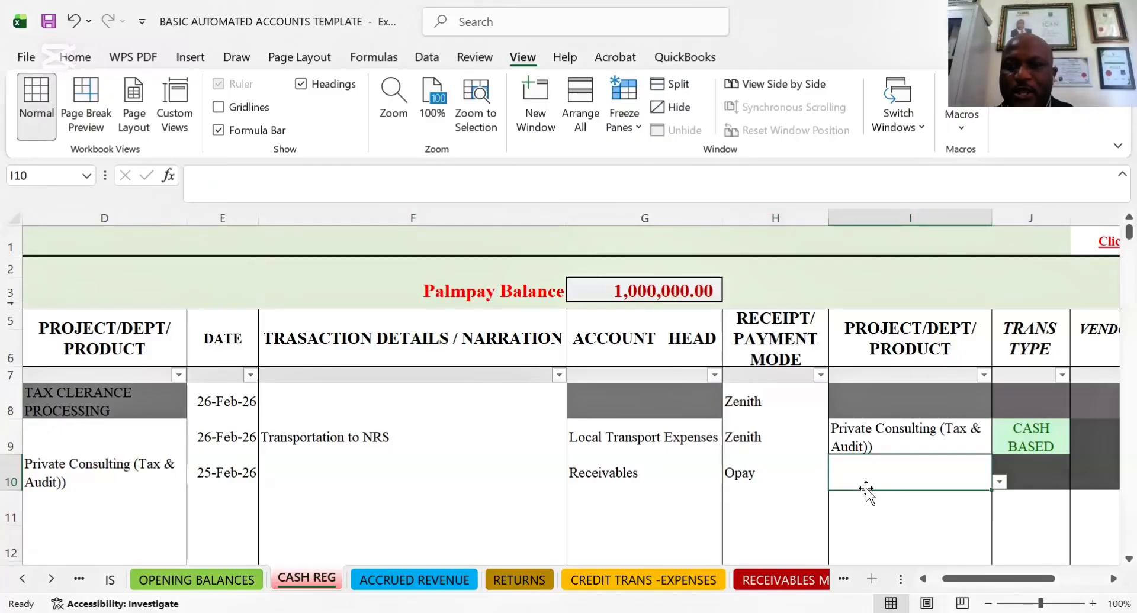
click(999, 483)
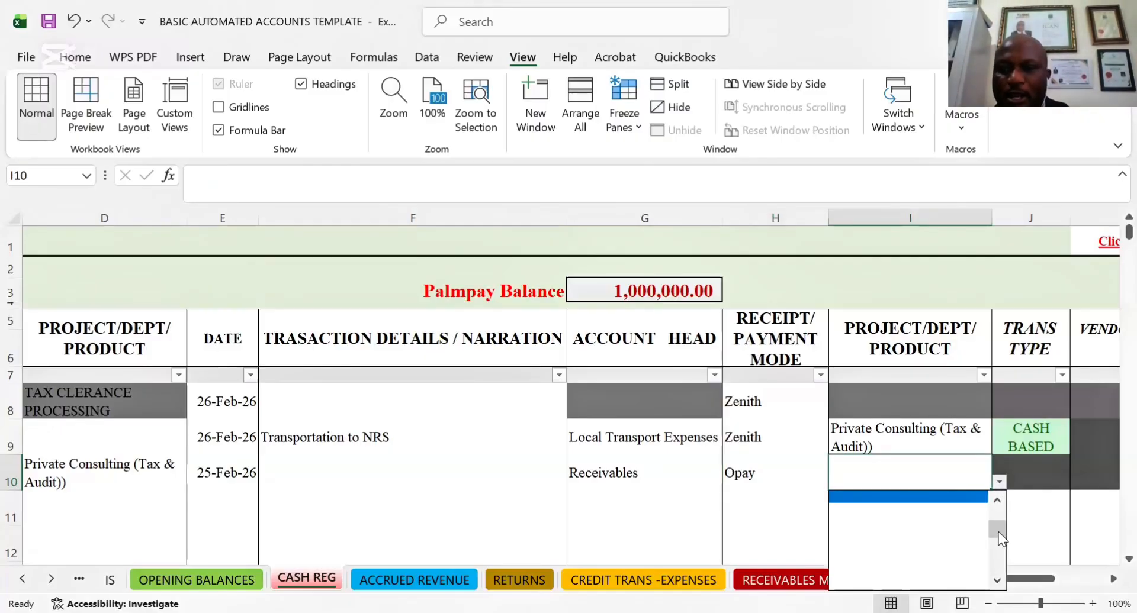
drag(1000, 517, 1001, 500)
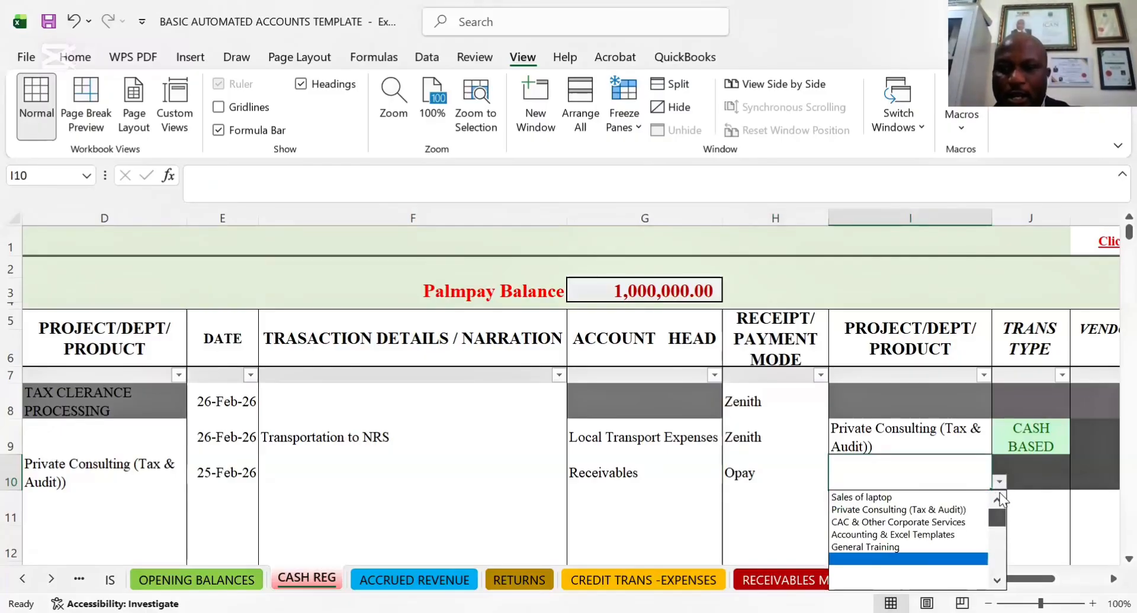
click(923, 513)
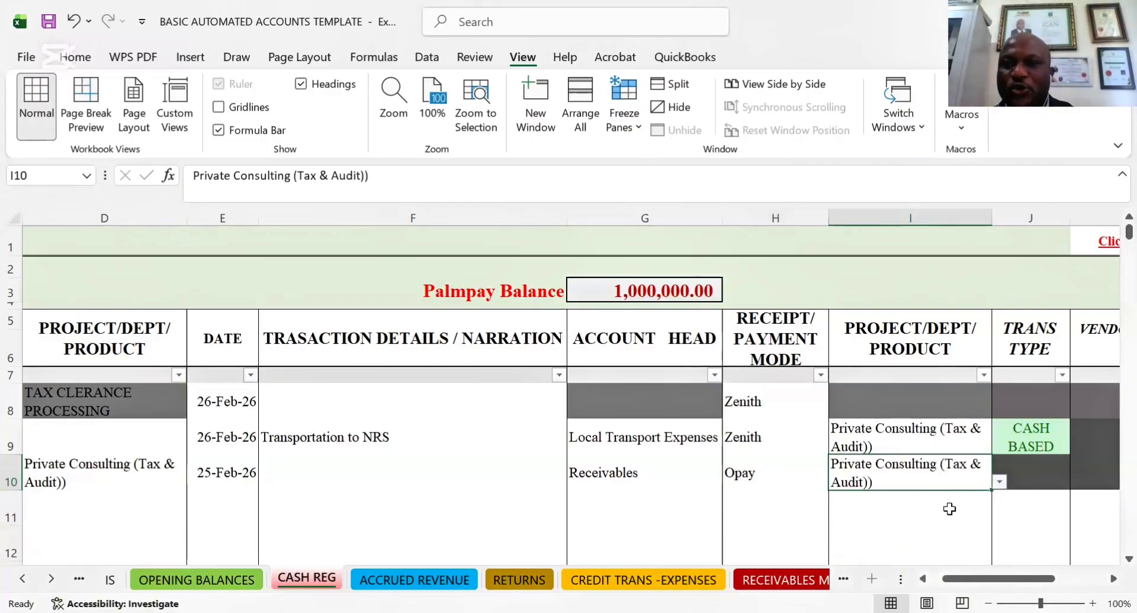
Check the transaction type and vendor's name guidance and the payment details columns beside the row 10 entry
click(1045, 482)
right_click(1045, 482)
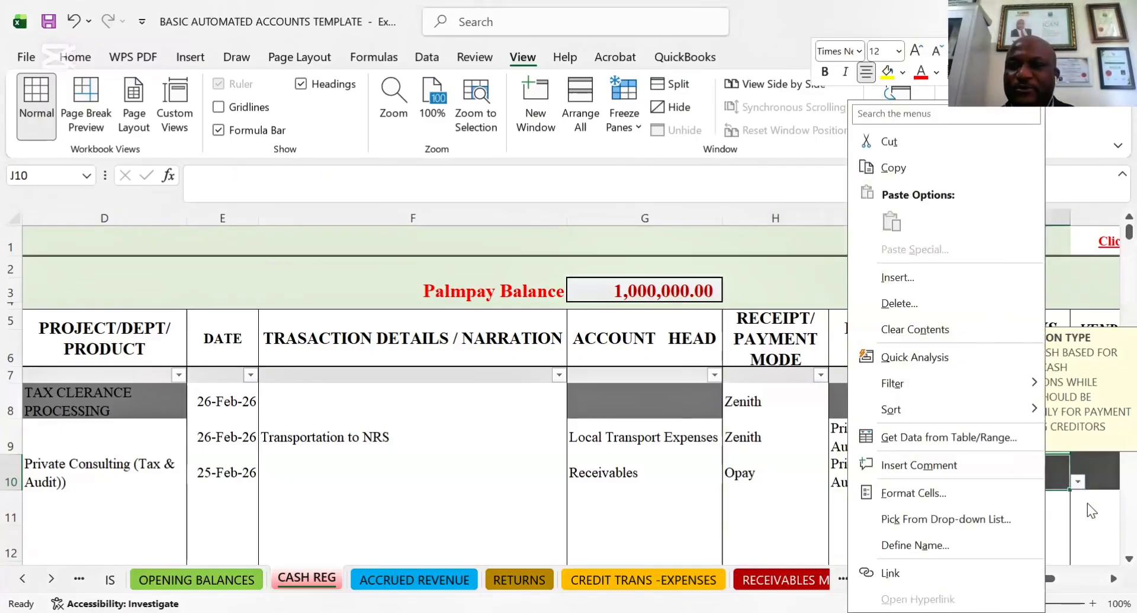
right_click(1083, 507)
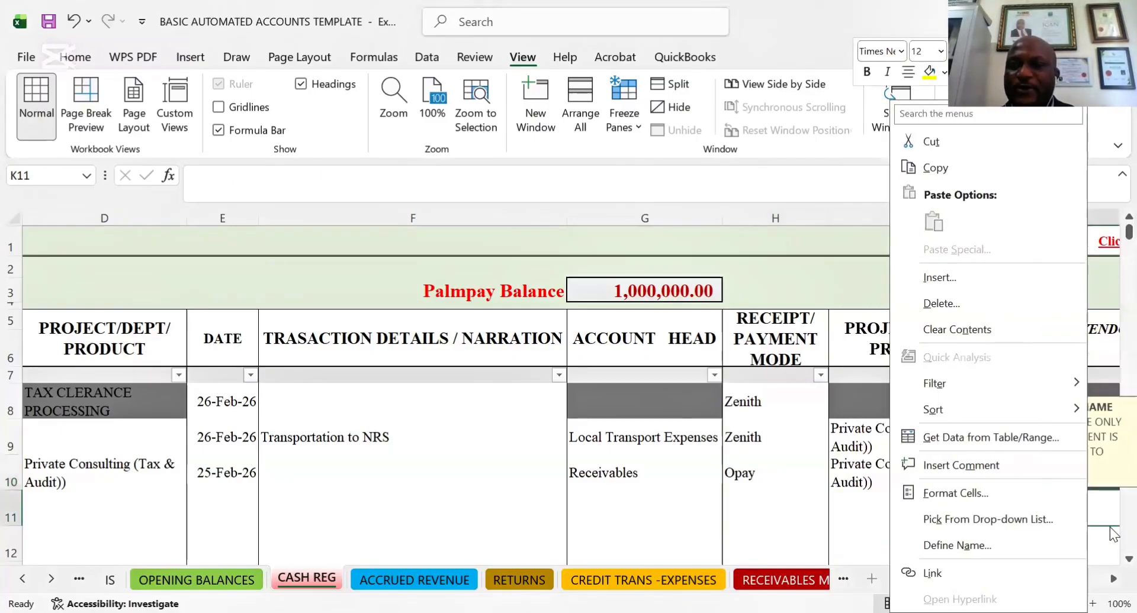
key(Escape)
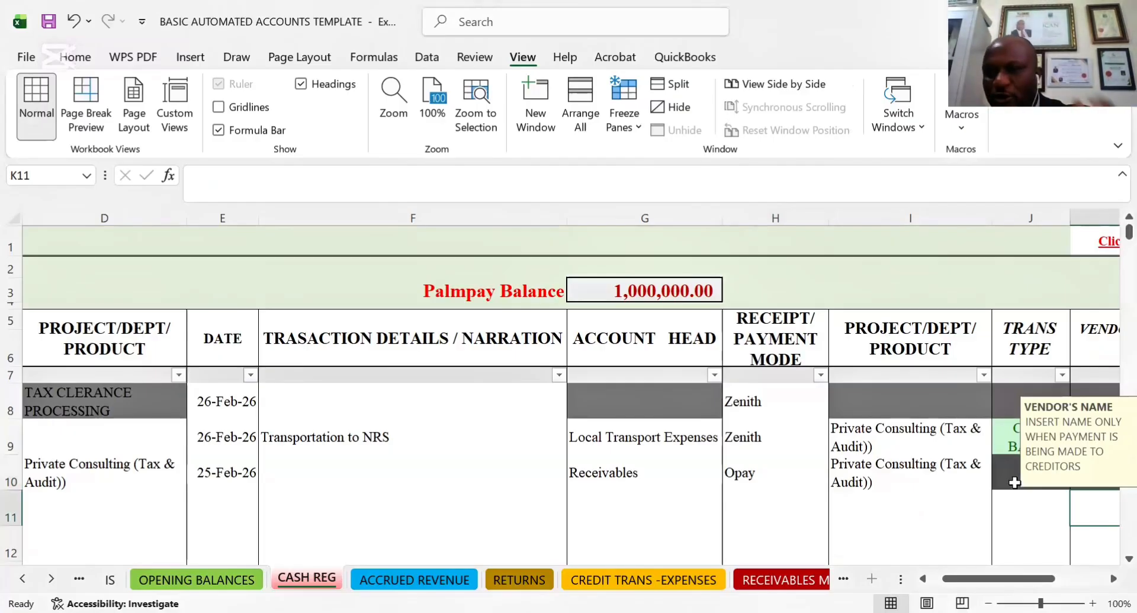
key(Right)
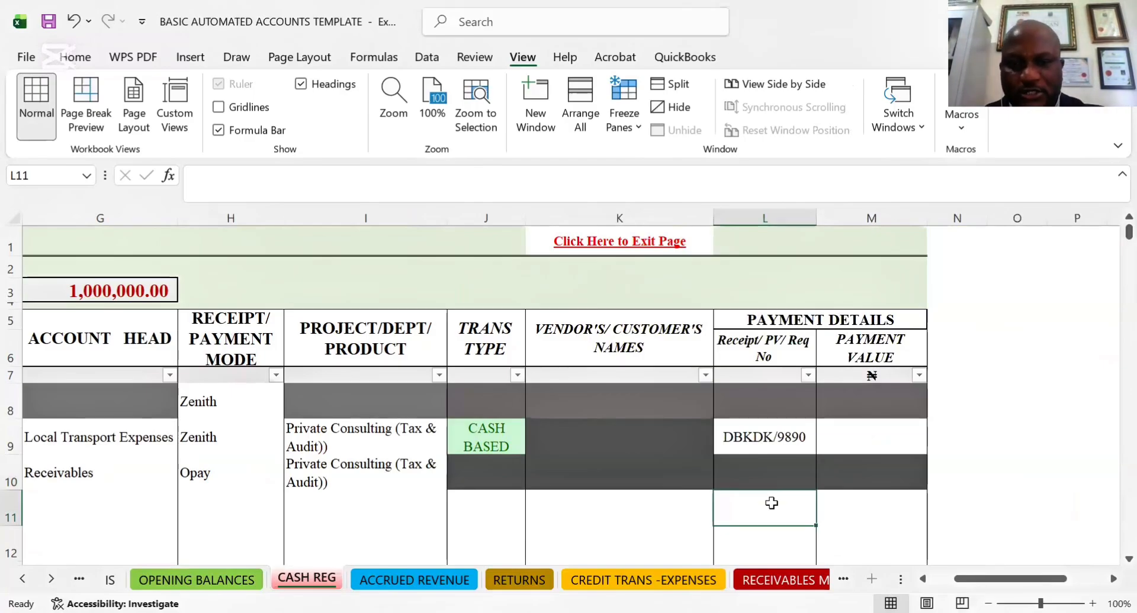
Review the row 10 receipt entry across its cells, from the receipt amount to the transaction type
click(474, 475)
key(Left)
key(Left)
key(Left)
key(Left)
key(Left)
key(Left)
key(Left)
key(Left)
key(Left)
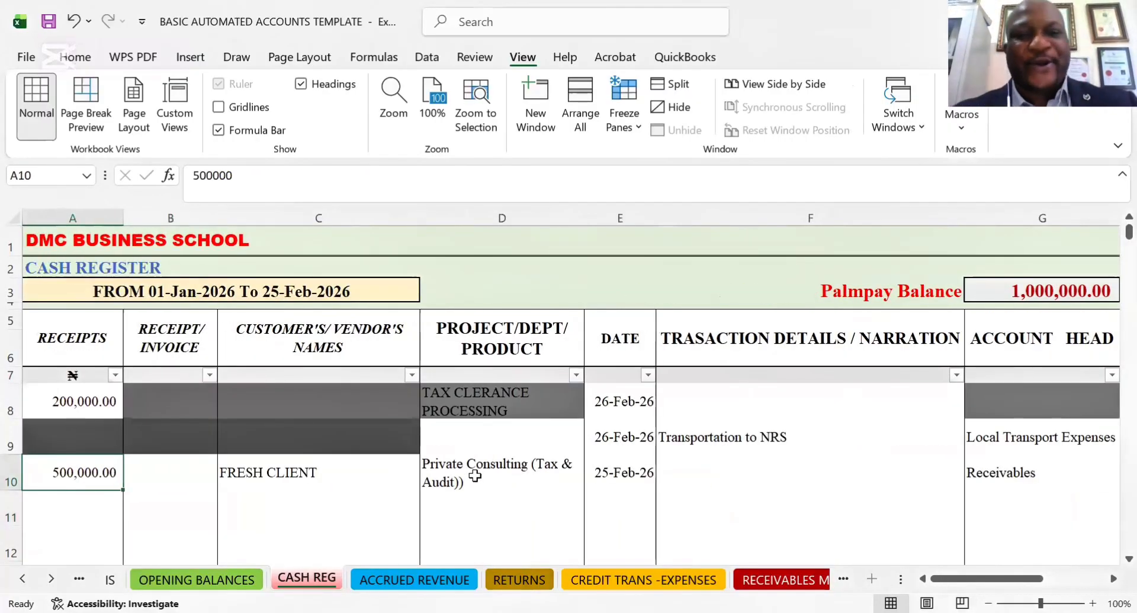
key(Right)
key(Right)
key(Right)
key(Right)
key(Right)
key(Right)
key(Right)
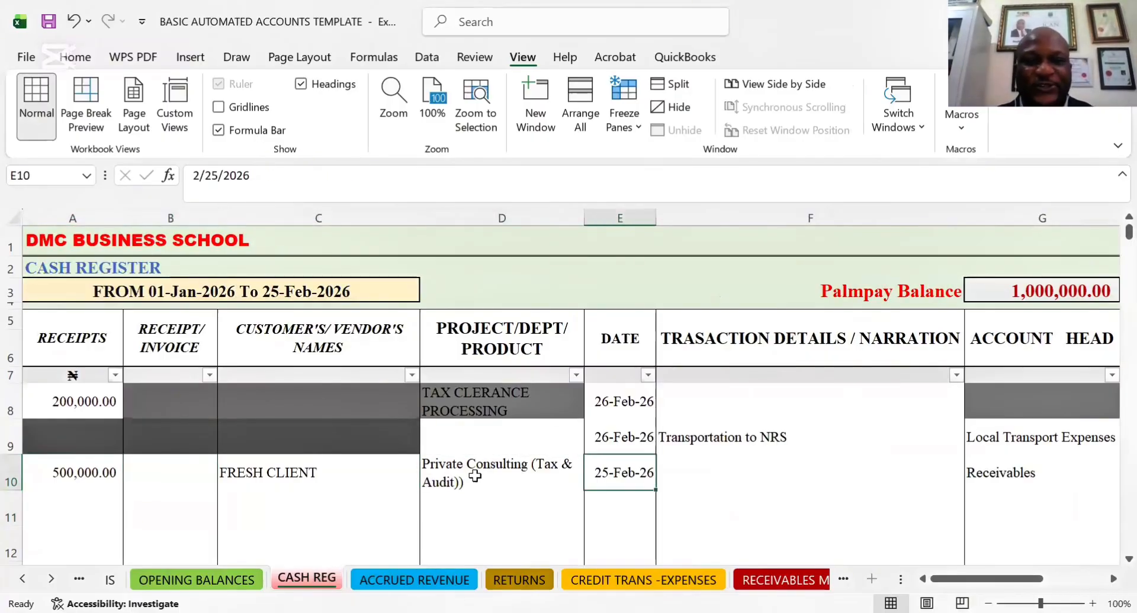
key(Right)
key(Right)
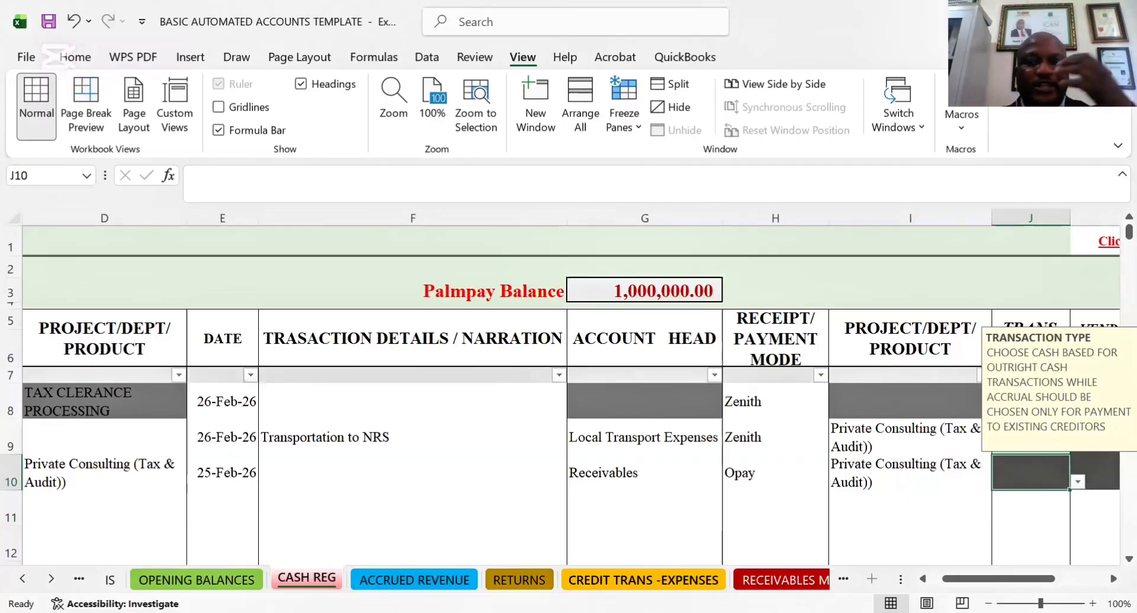
Examine the TOP TOUCH GLOBAL entry in the CREDIT TRANS -EXPENSES sheet from its serial number to its remark
click(643, 578)
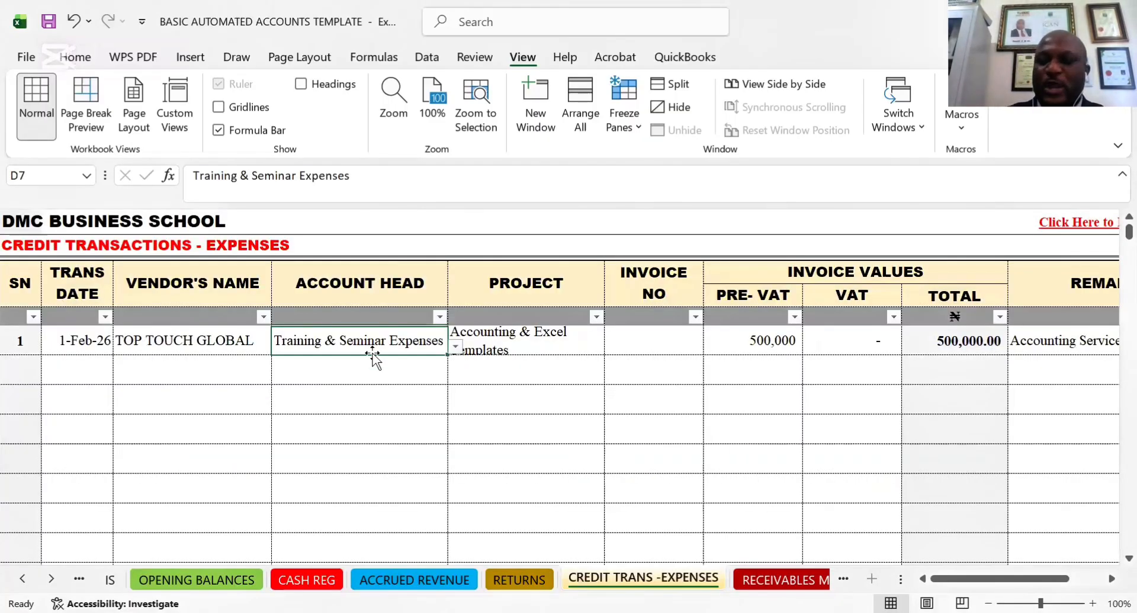
key(Right)
key(Right)
key(Right)
key(Right)
key(Right)
key(Right)
key(Right)
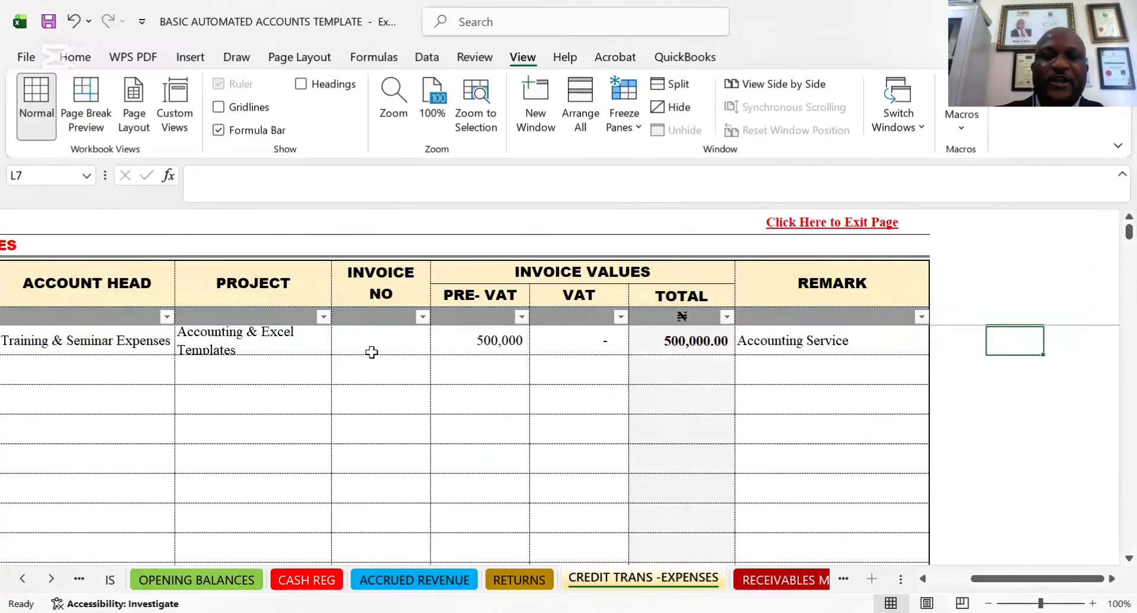
key(Left)
key(Left)
key(Left)
key(Left)
key(Left)
key(Left)
key(Left)
key(Left)
key(Left)
key(Left)
key(Left)
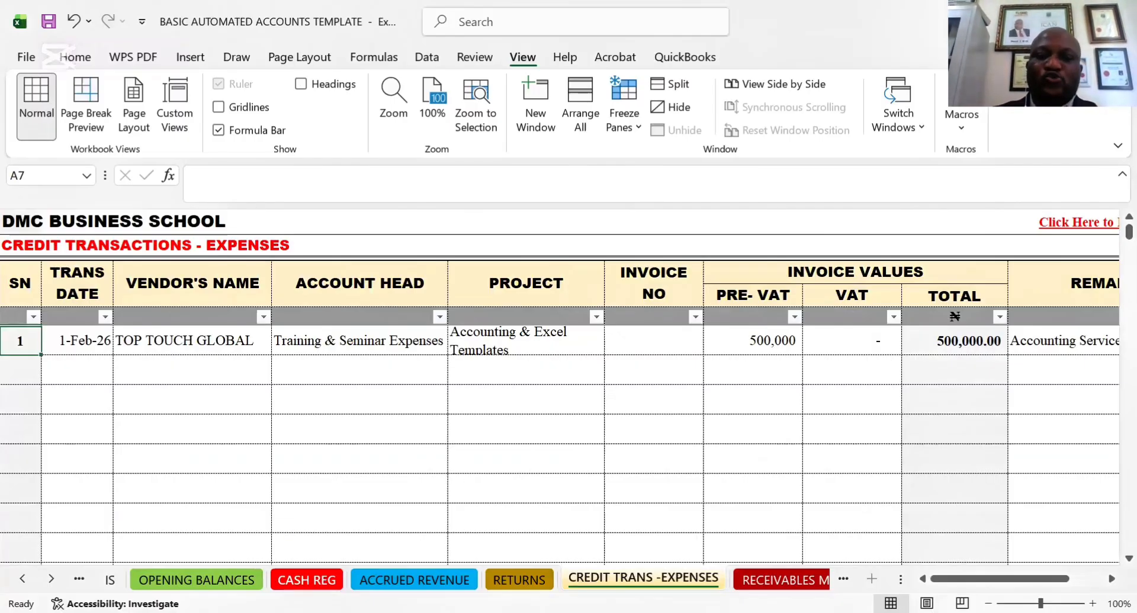
Return to the CASH REG sheet and review row 10 from the narration to the project/dept/product cell
click(307, 580)
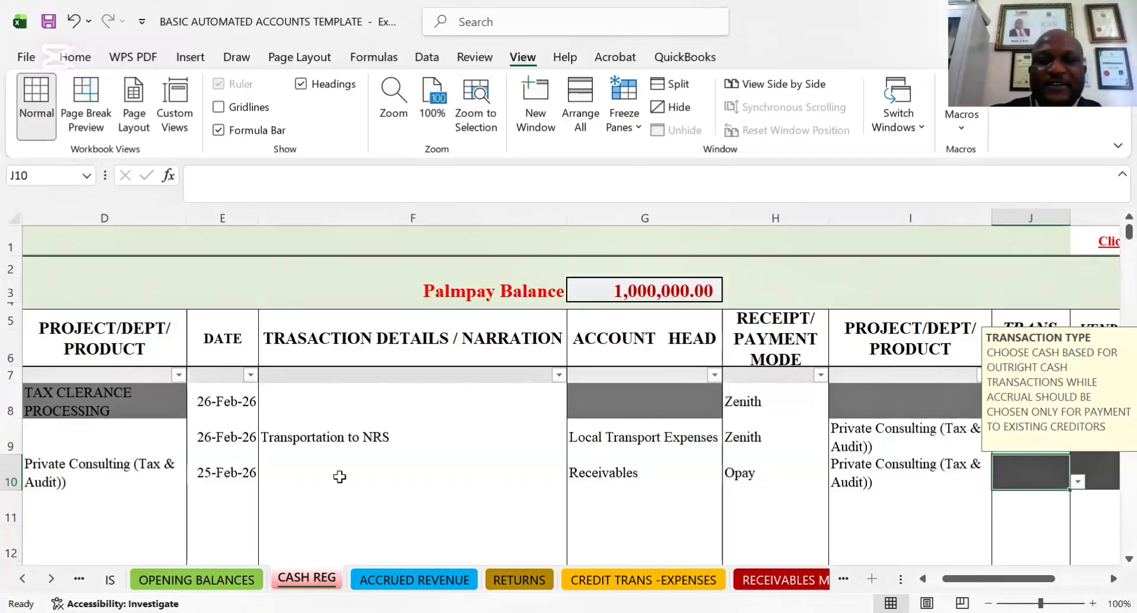
click(275, 475)
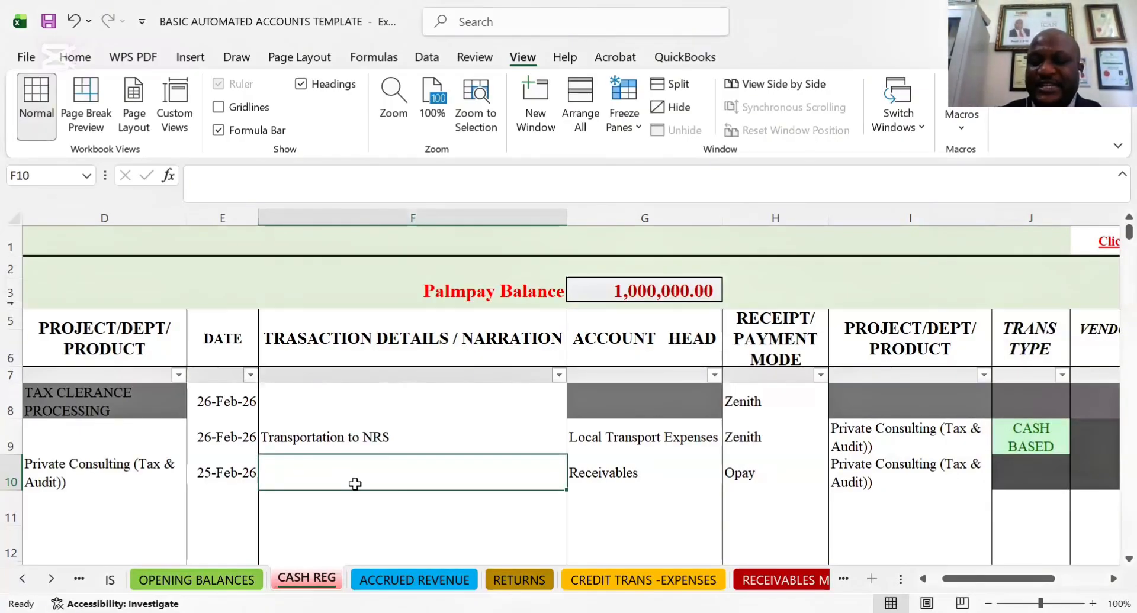
key(Right)
key(Right)
key(Right)
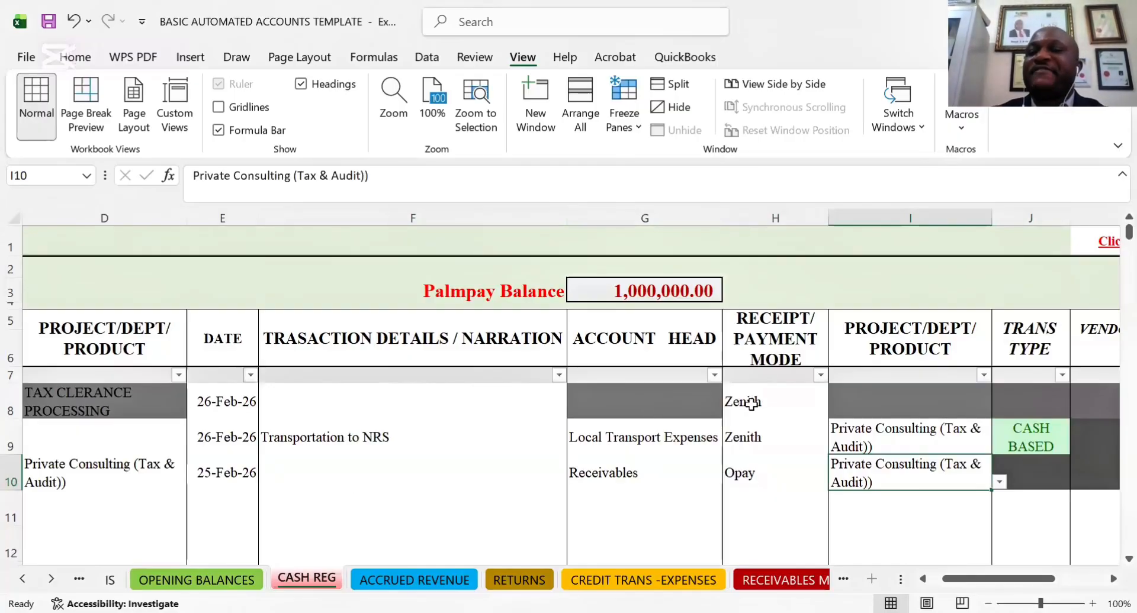
click(752, 493)
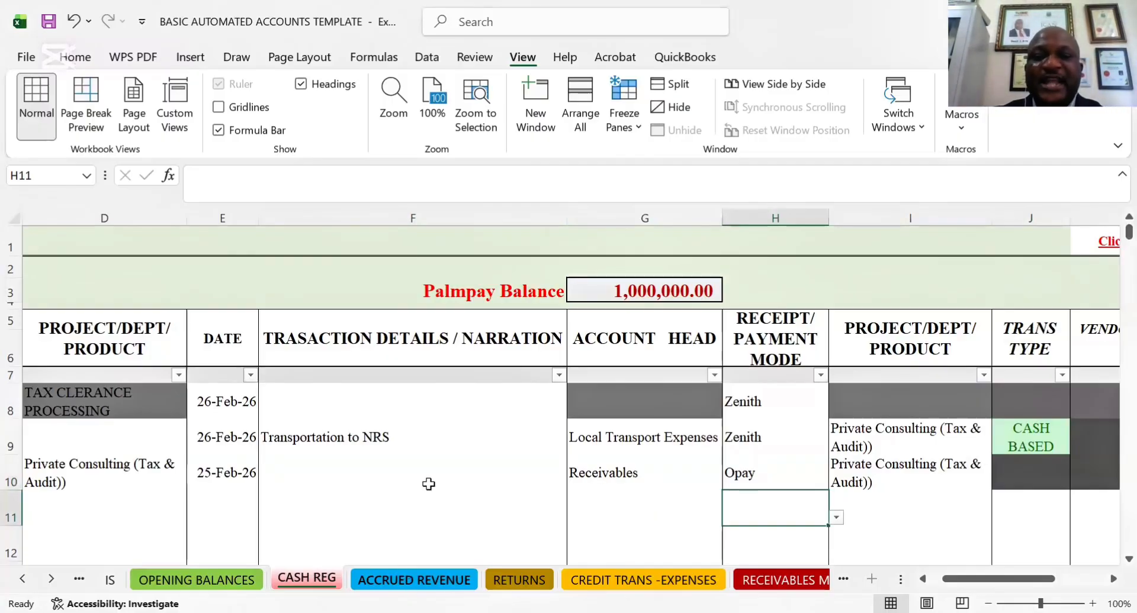
In the CREDIT TRANS -EXPENSES sheet, enter the transaction date 02-10-26 on the first empty row below TOP TOUCH GLOBAL
click(643, 580)
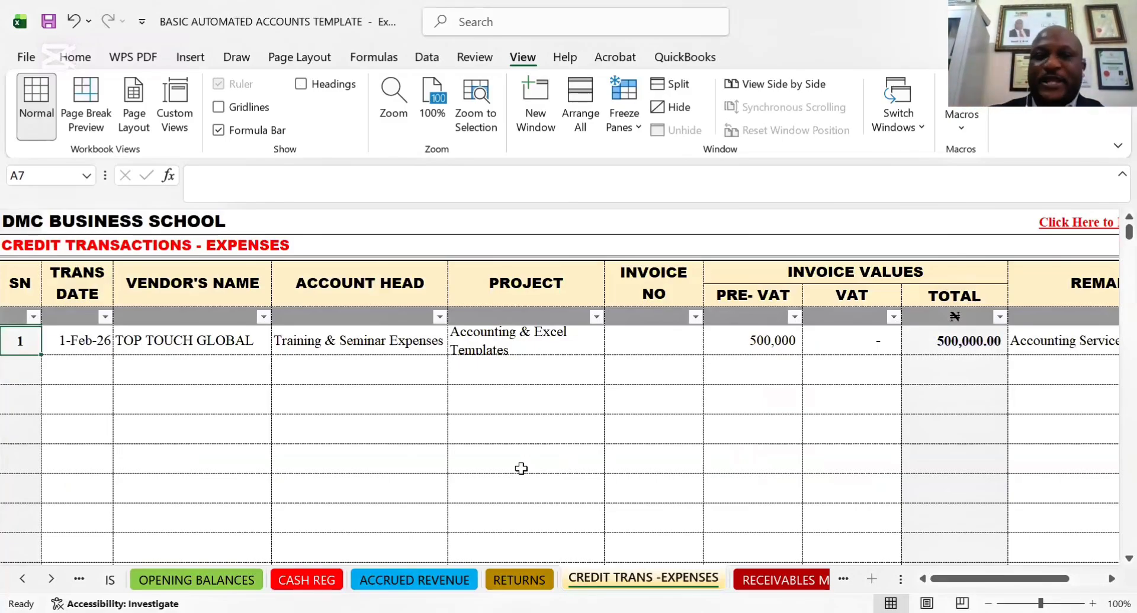
click(73, 372)
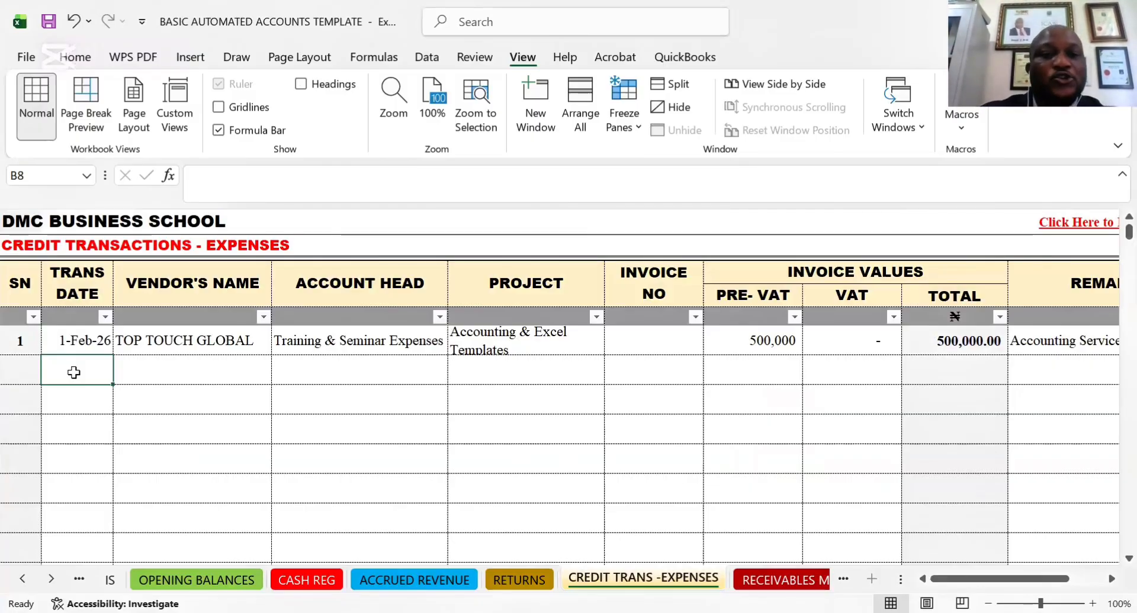
click(180, 371)
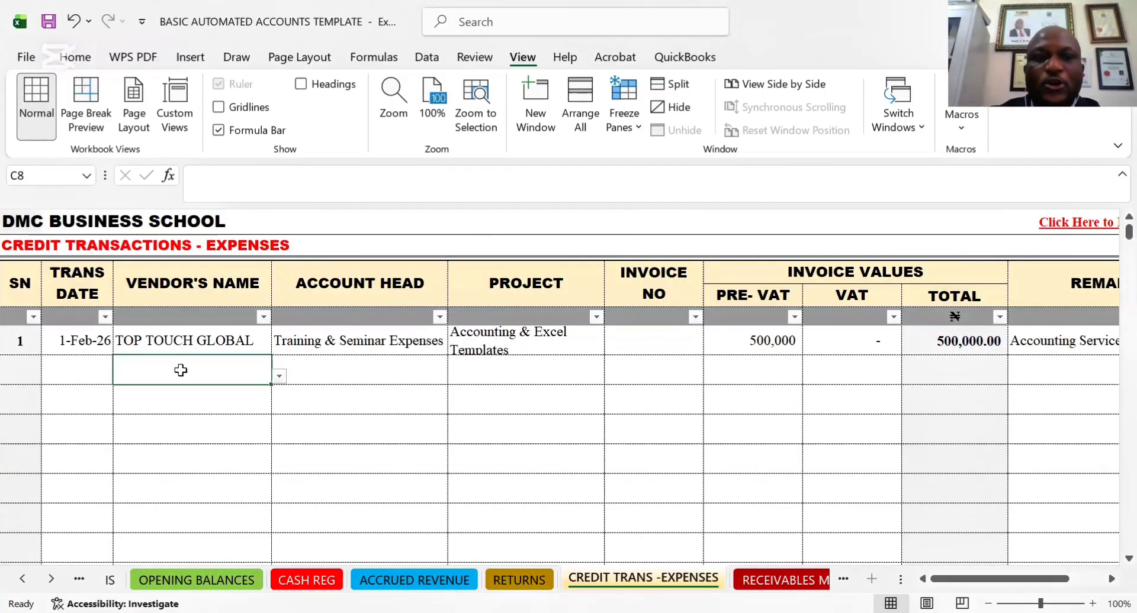
click(88, 370)
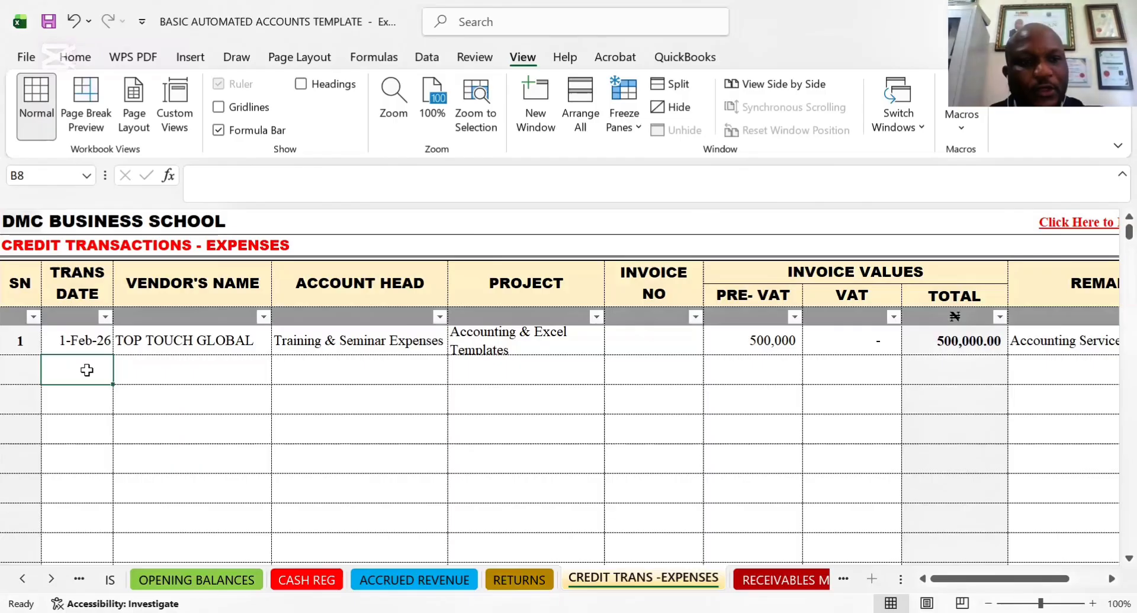
click(27, 370)
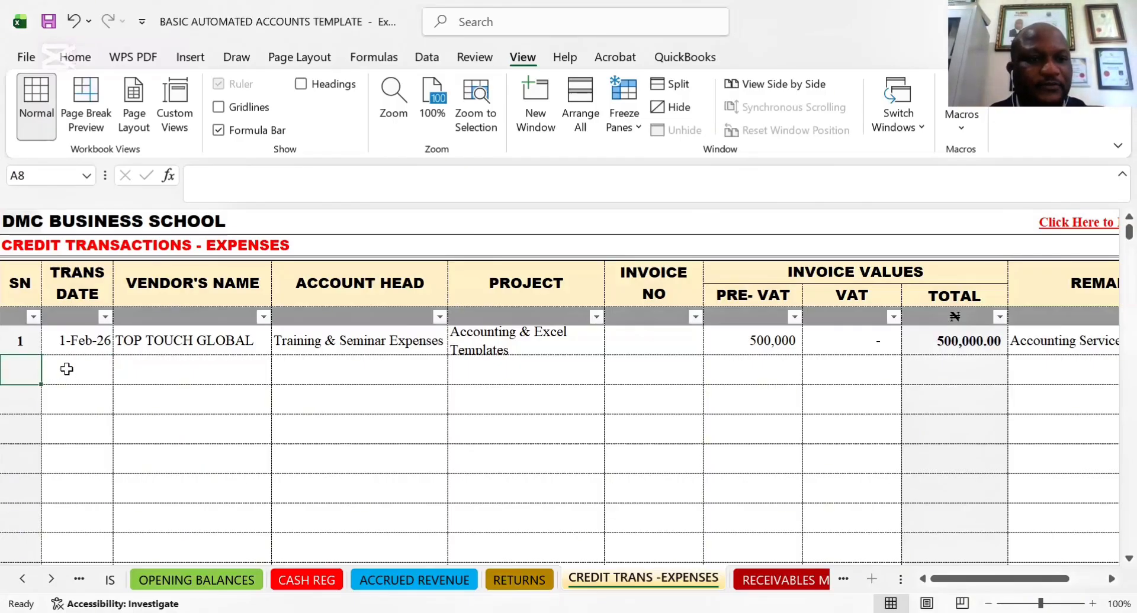
click(69, 370)
text(1)
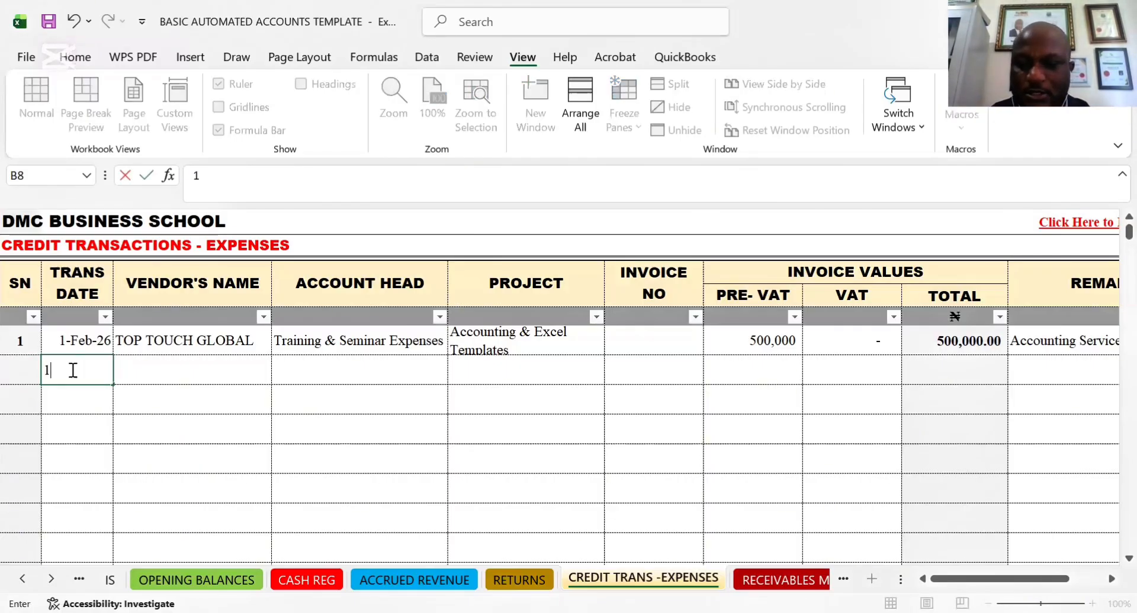
key(BackSpace)
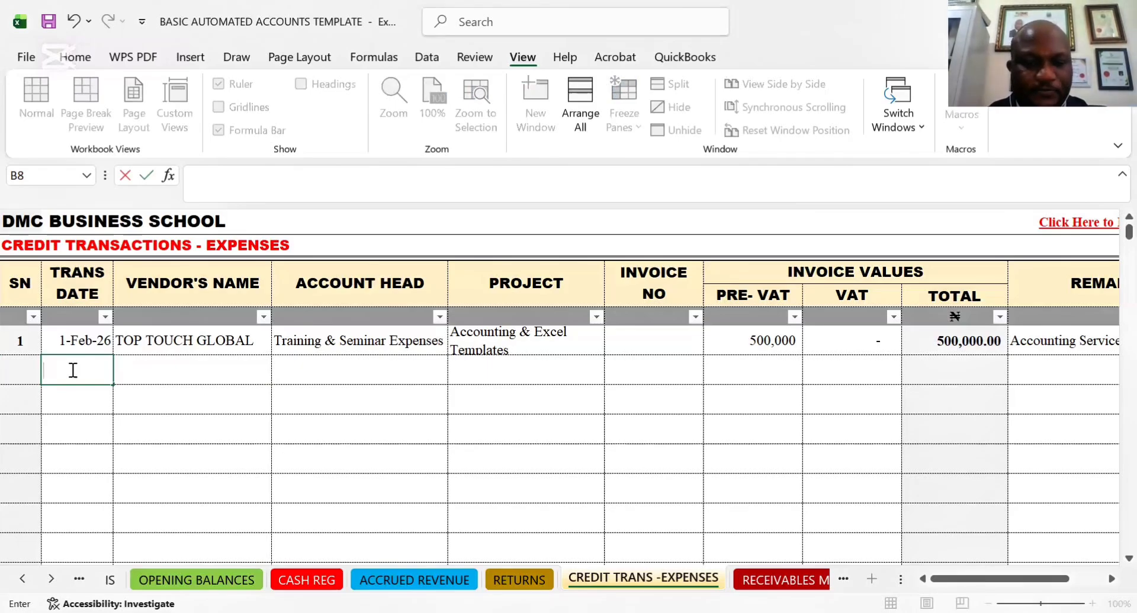
text(02-10)
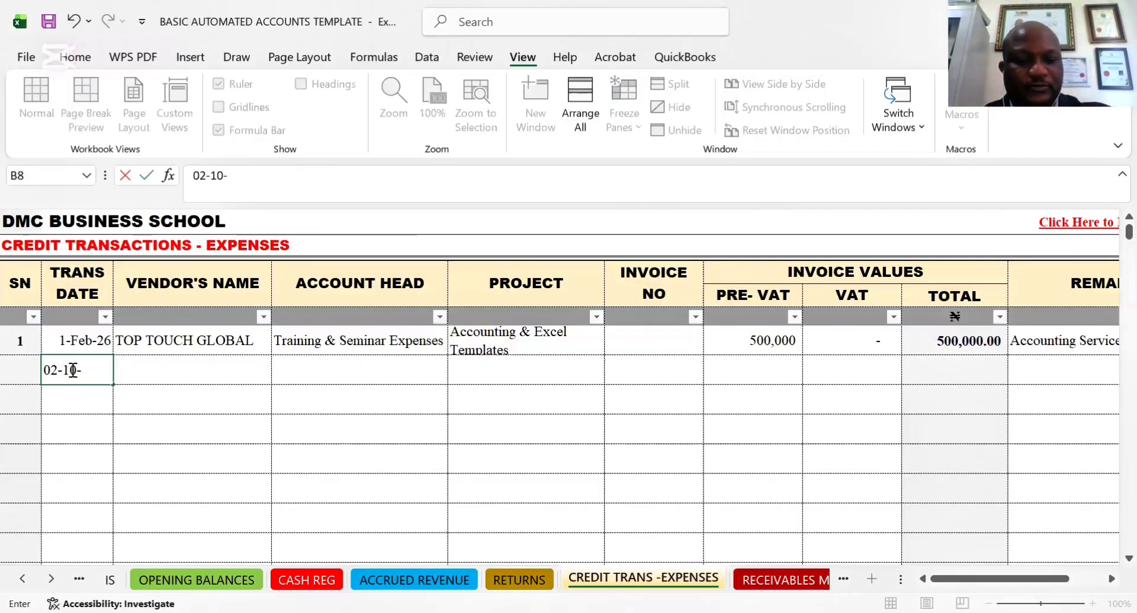
text(-)
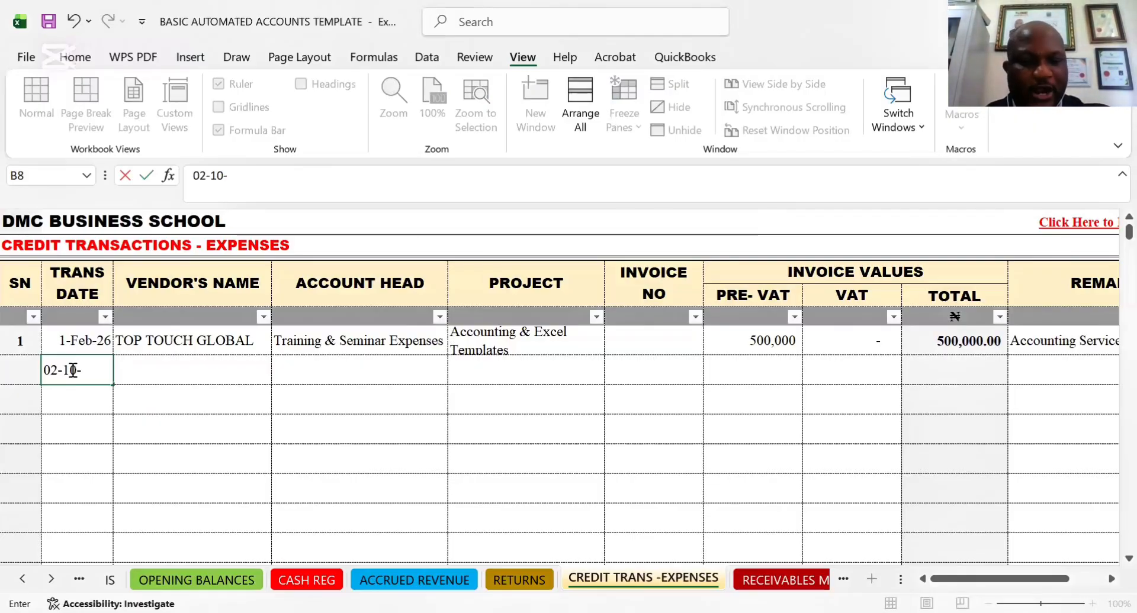
text(26)
key(Tab)
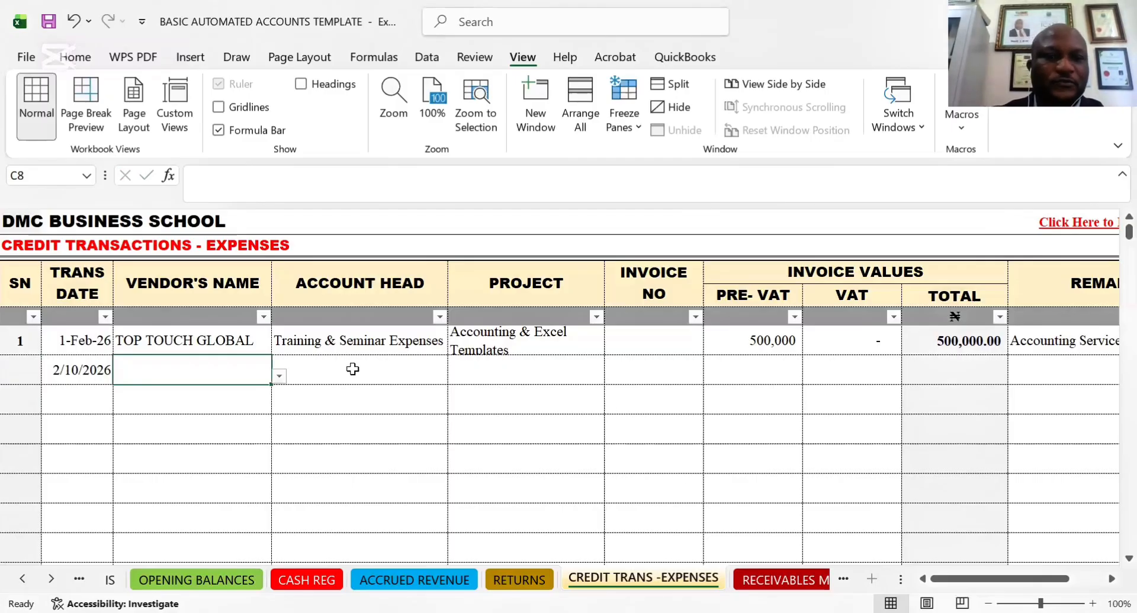
Choose RAY PROFESSIONALS as the vendor's name for the new credit expense entry
click(279, 375)
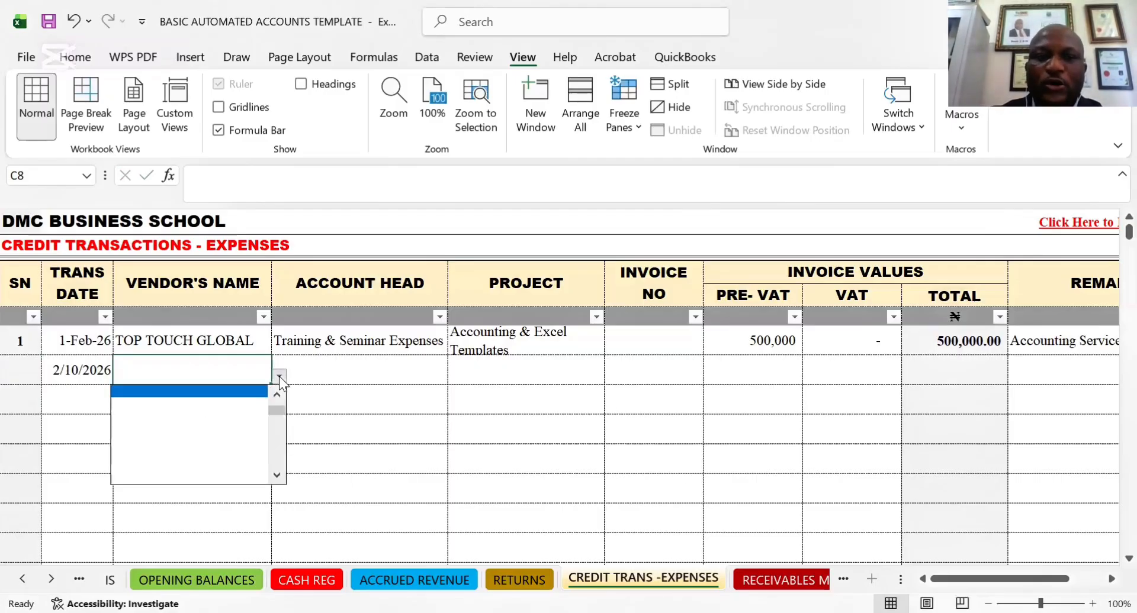
drag(279, 408, 279, 393)
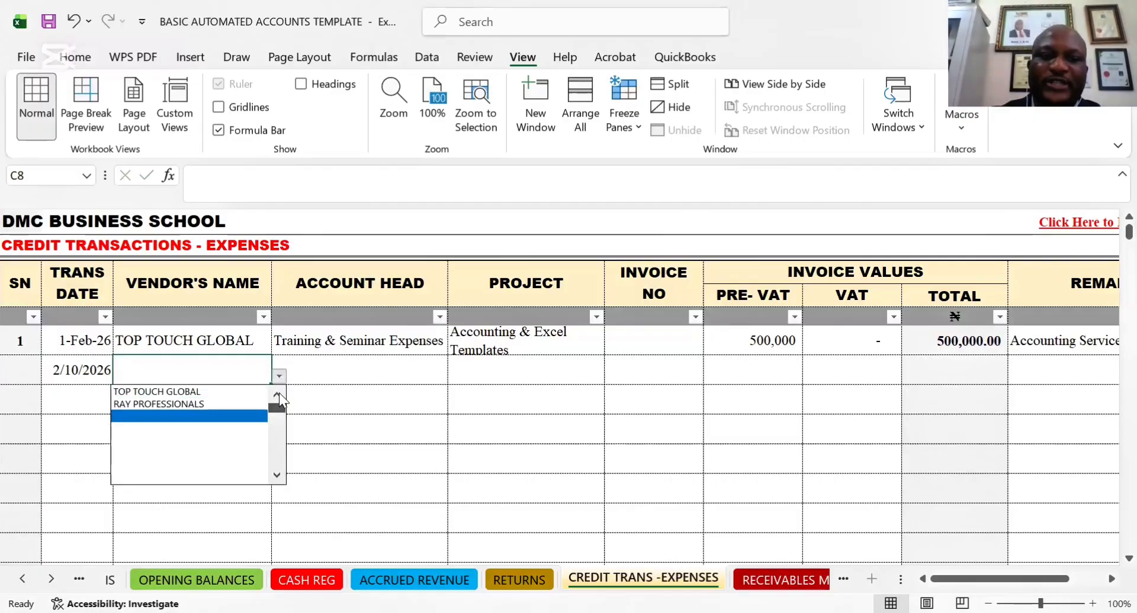
click(180, 405)
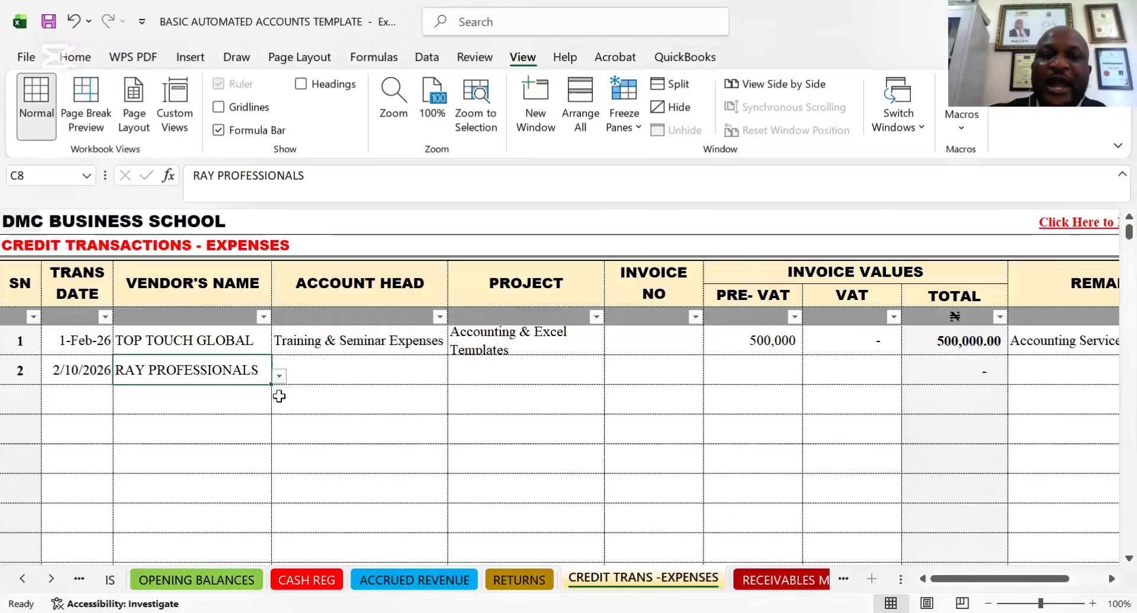
Set the account head of the RAY PROFESSIONALS entry to Internet & Other Subscriptions
click(352, 374)
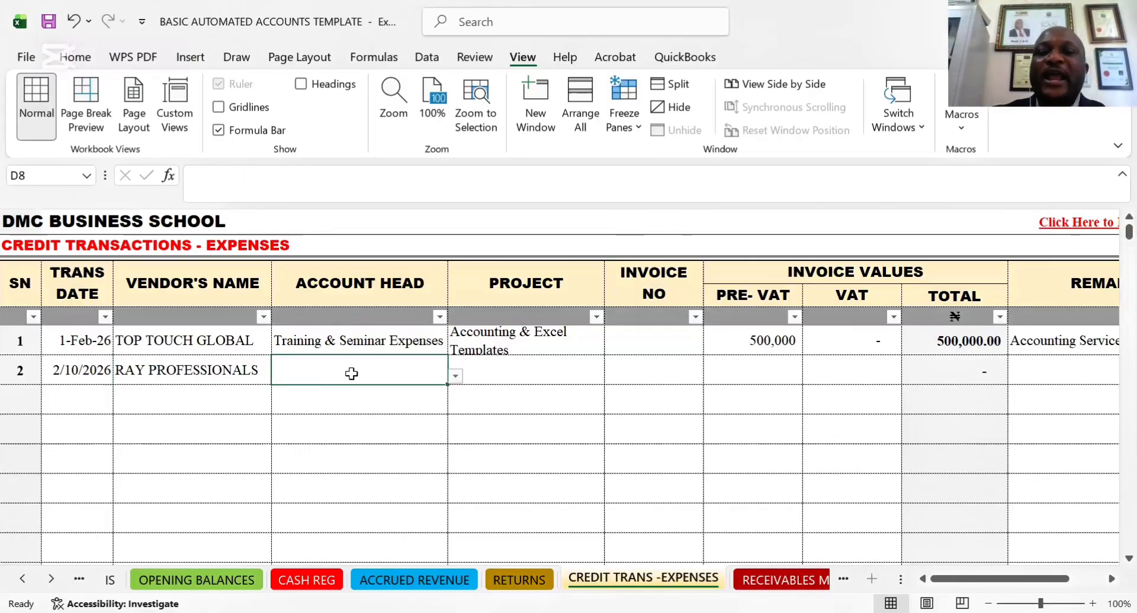
click(456, 377)
drag(457, 445, 456, 399)
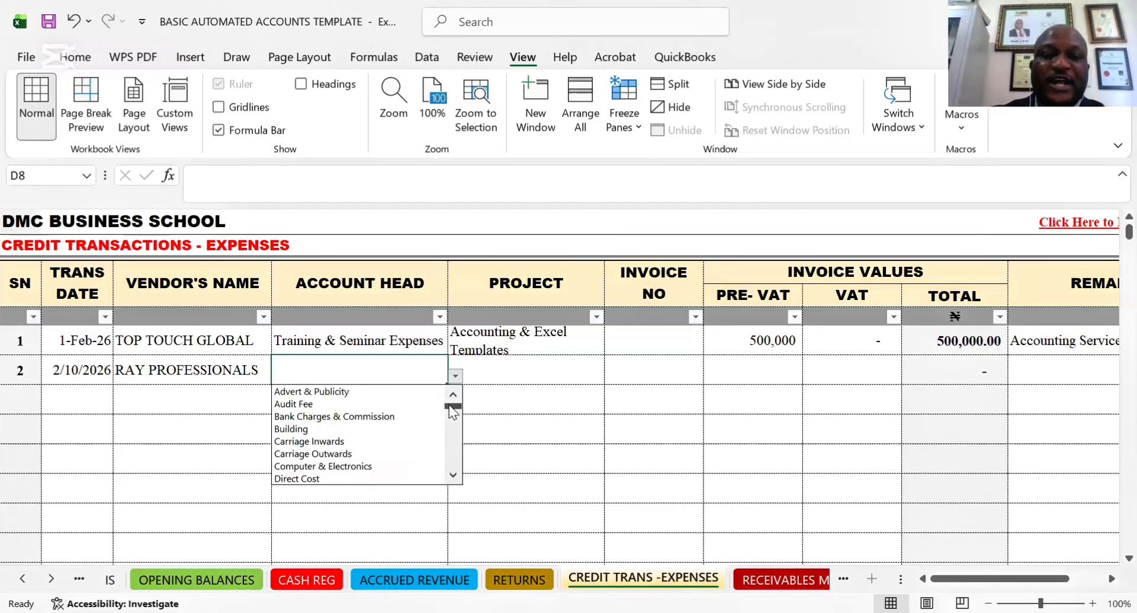
drag(454, 476, 454, 476)
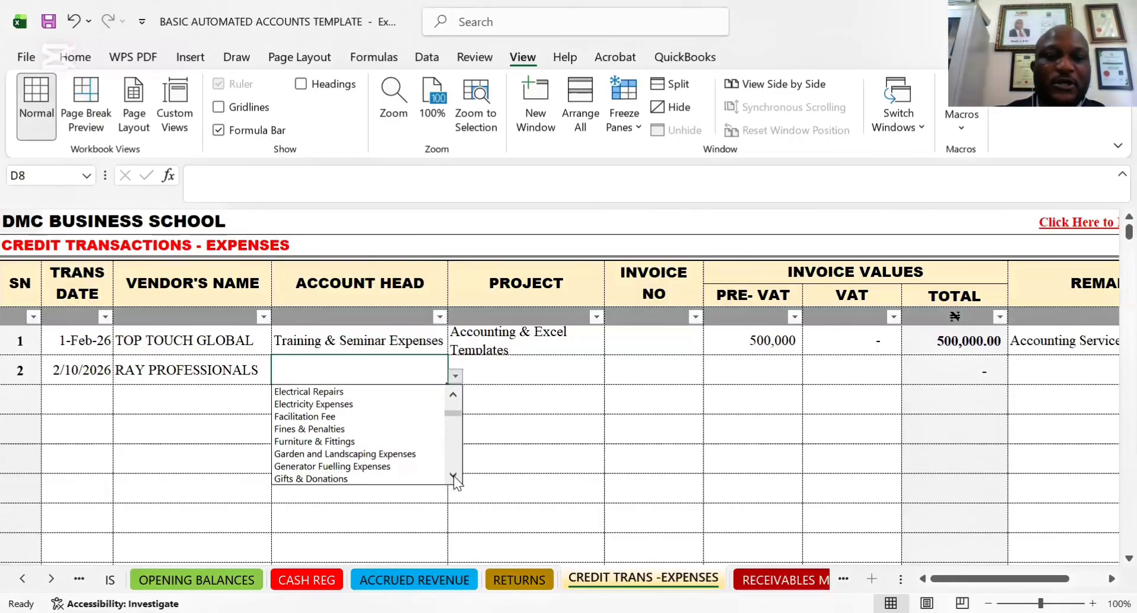
click(454, 476)
click(454, 476)
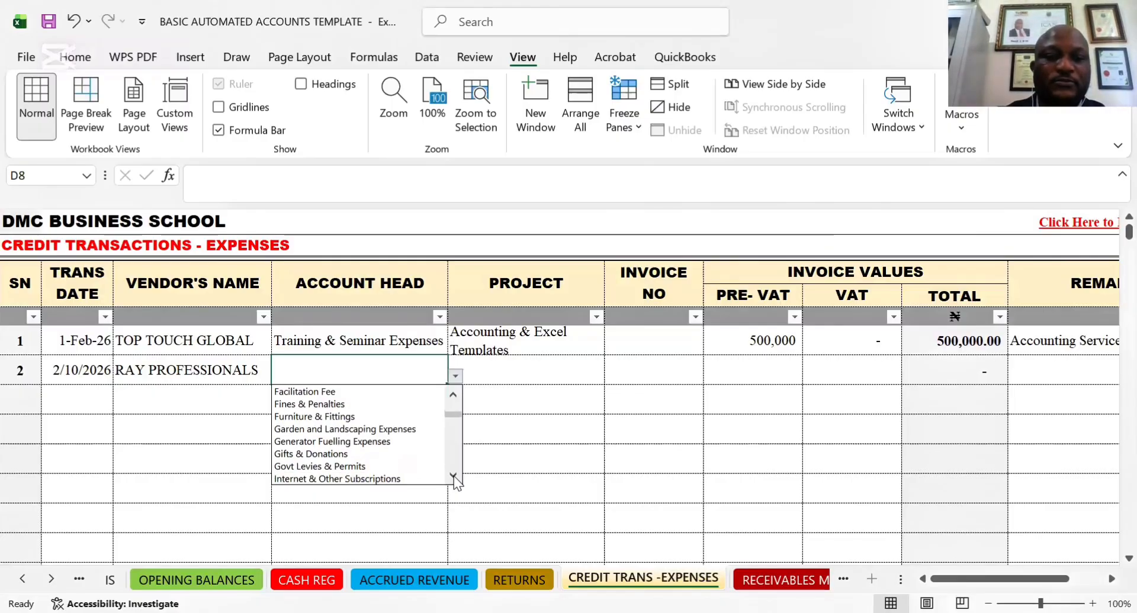
click(454, 476)
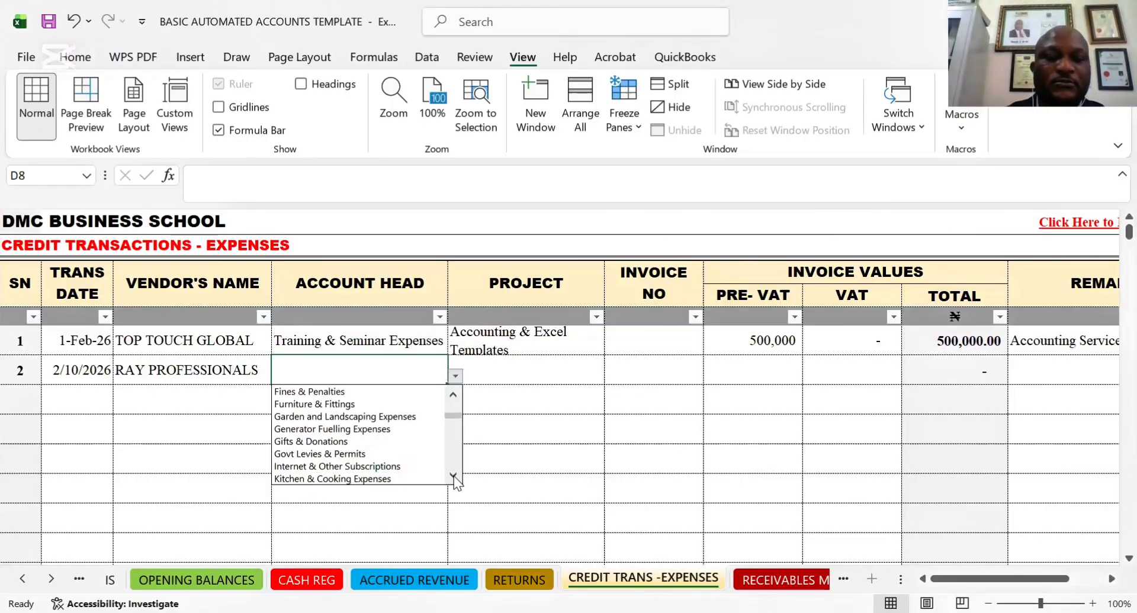
click(363, 467)
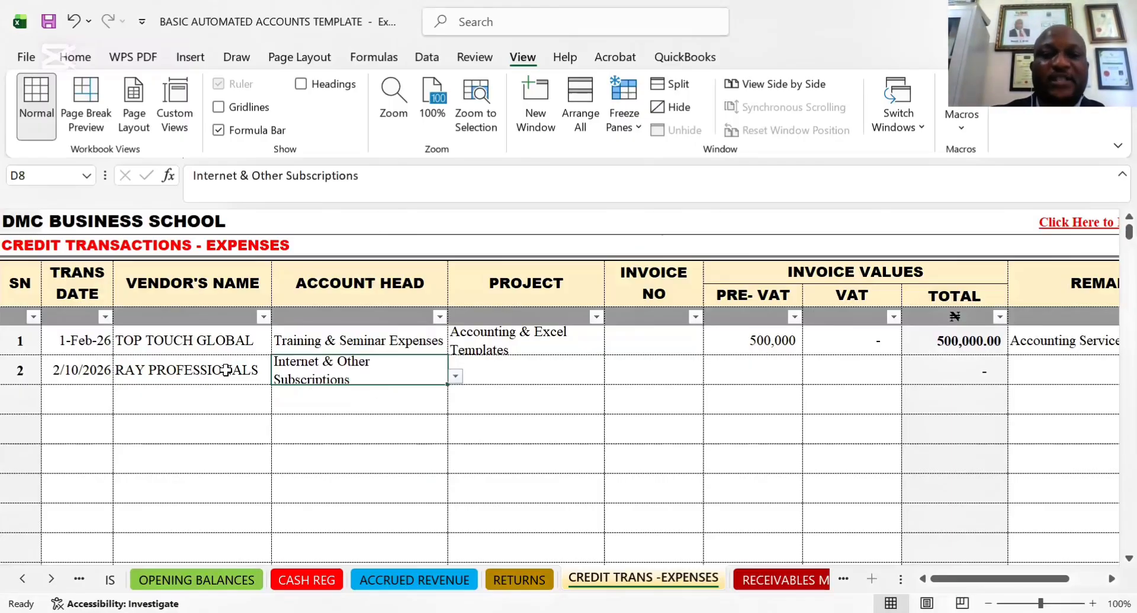
Review the available project options for the RAY PROFESSIONALS entry alongside its account head, without choosing a project
click(541, 376)
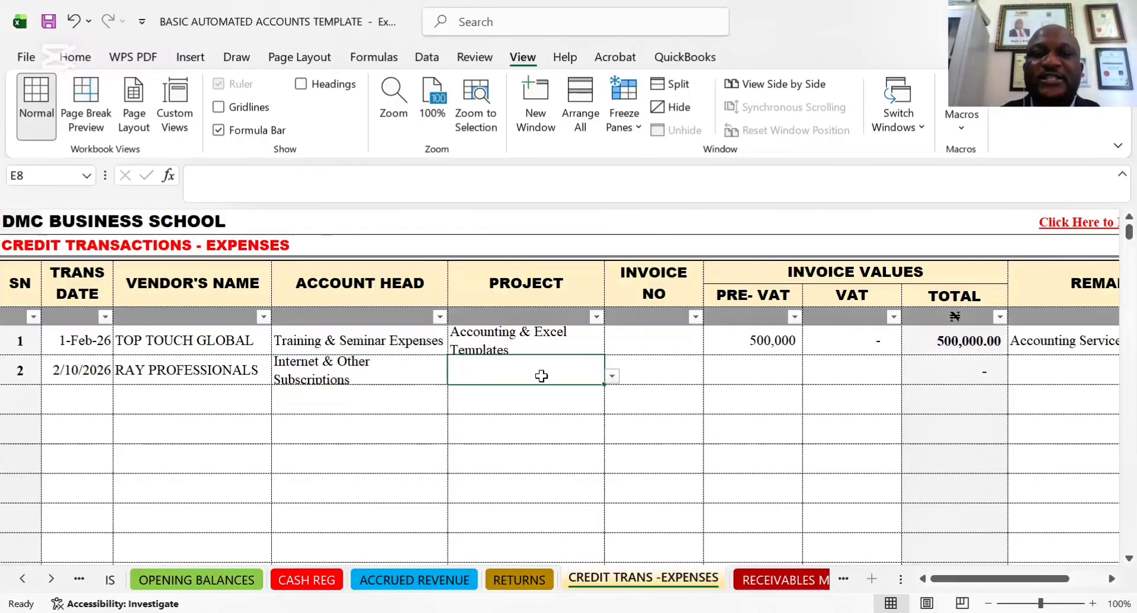
click(612, 378)
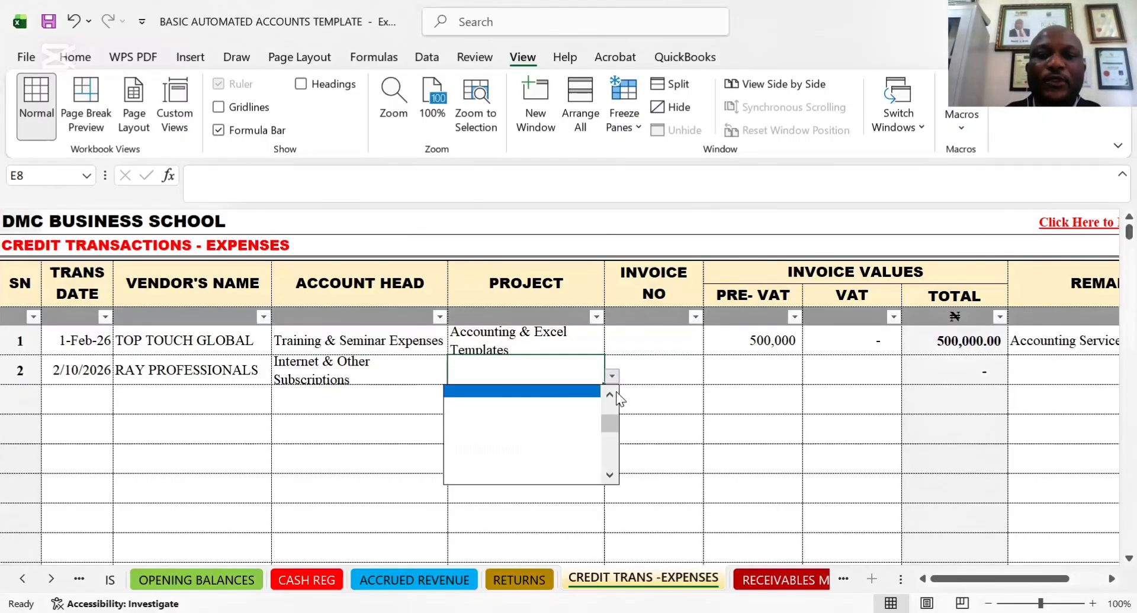
drag(611, 421, 610, 389)
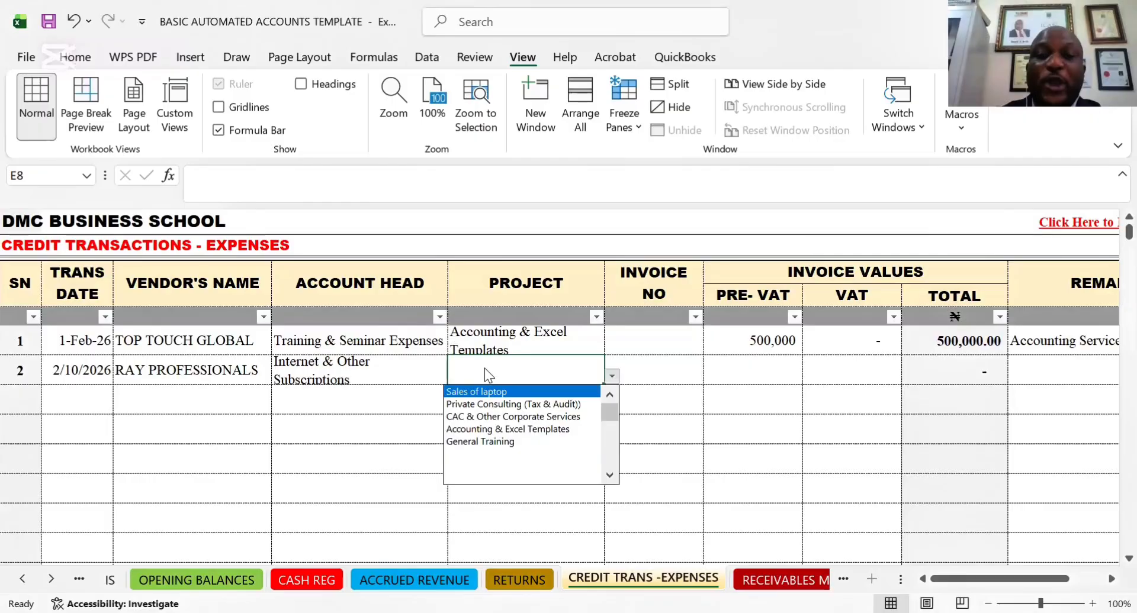
click(609, 375)
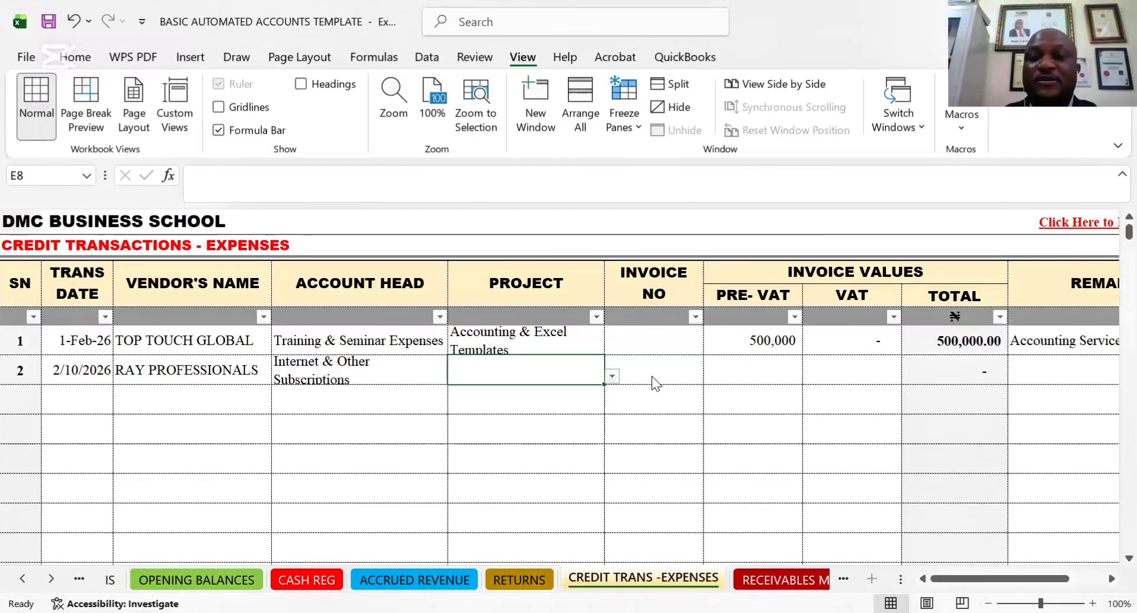
click(652, 380)
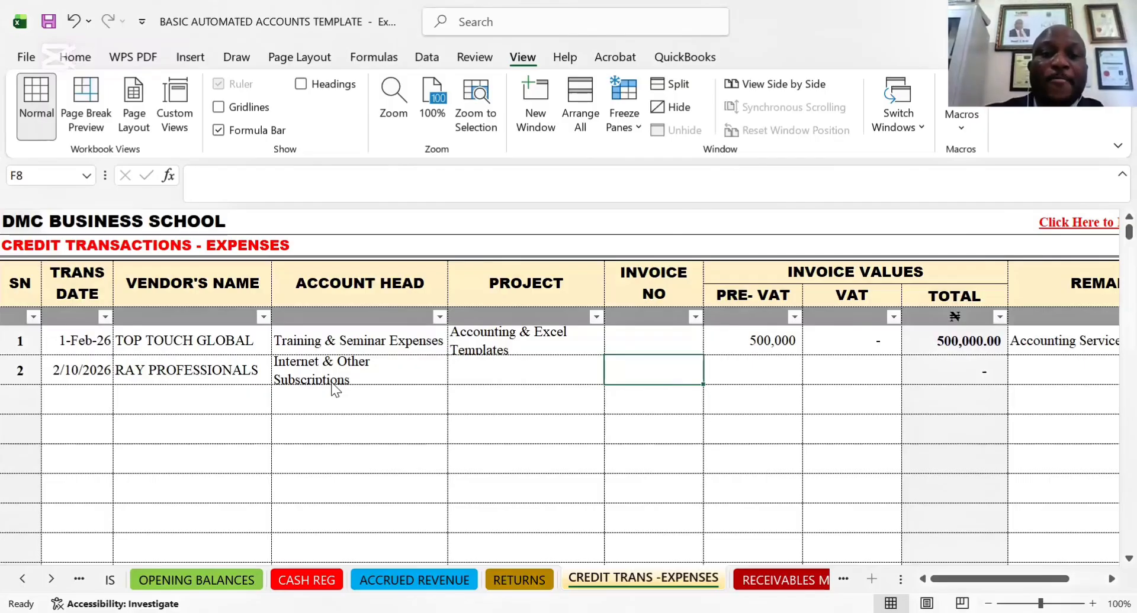
click(375, 382)
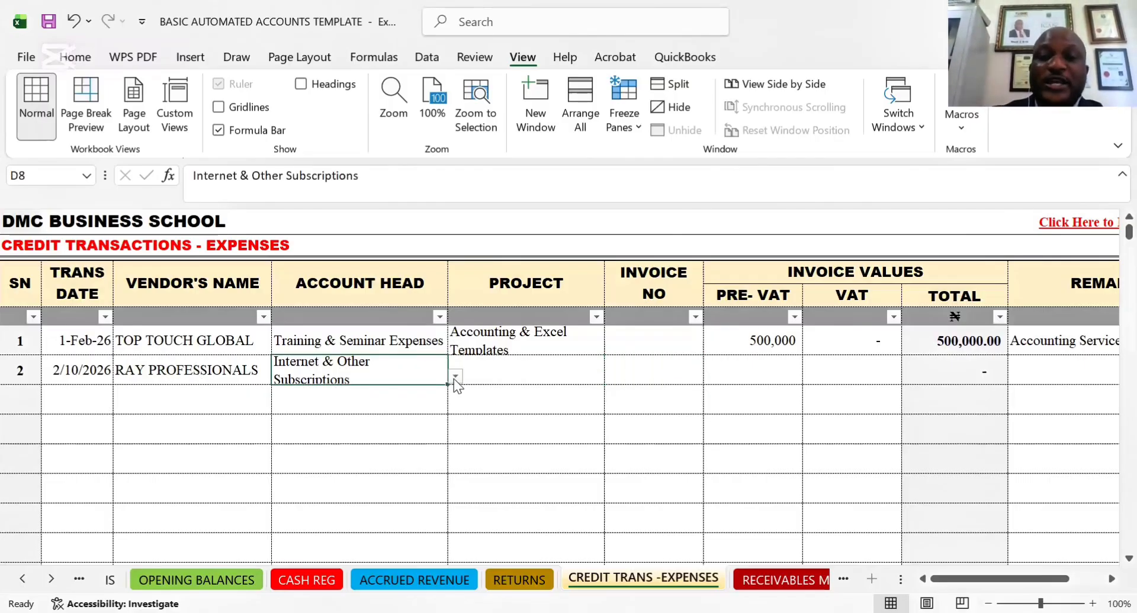
click(520, 378)
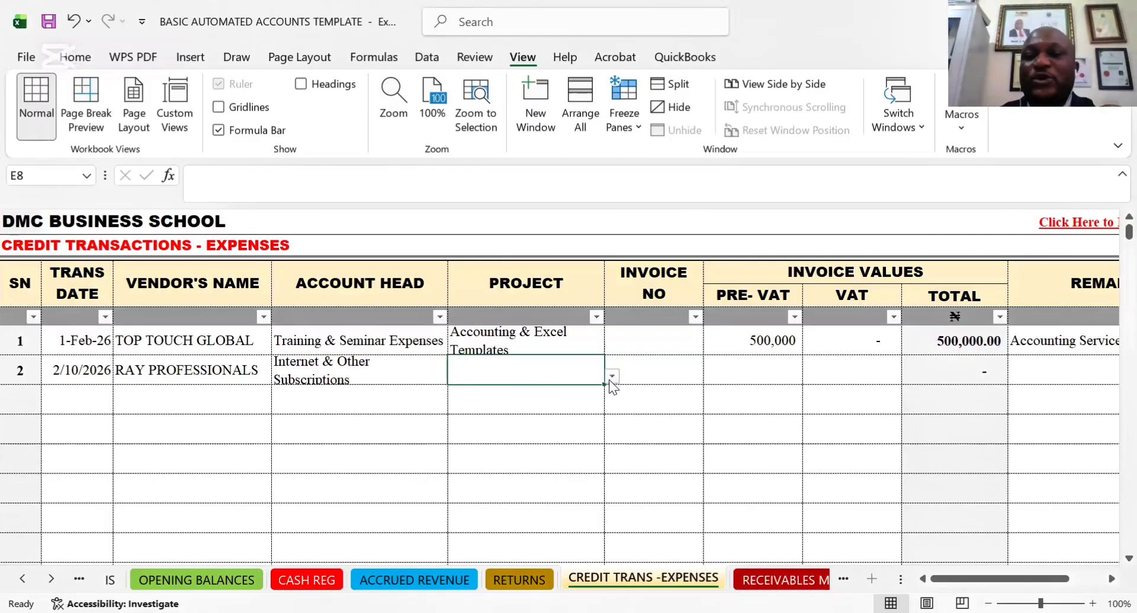
Enter invoice number 890000 and a pre-VAT value of 30,000 for the RAY PROFESSIONALS entry
click(654, 379)
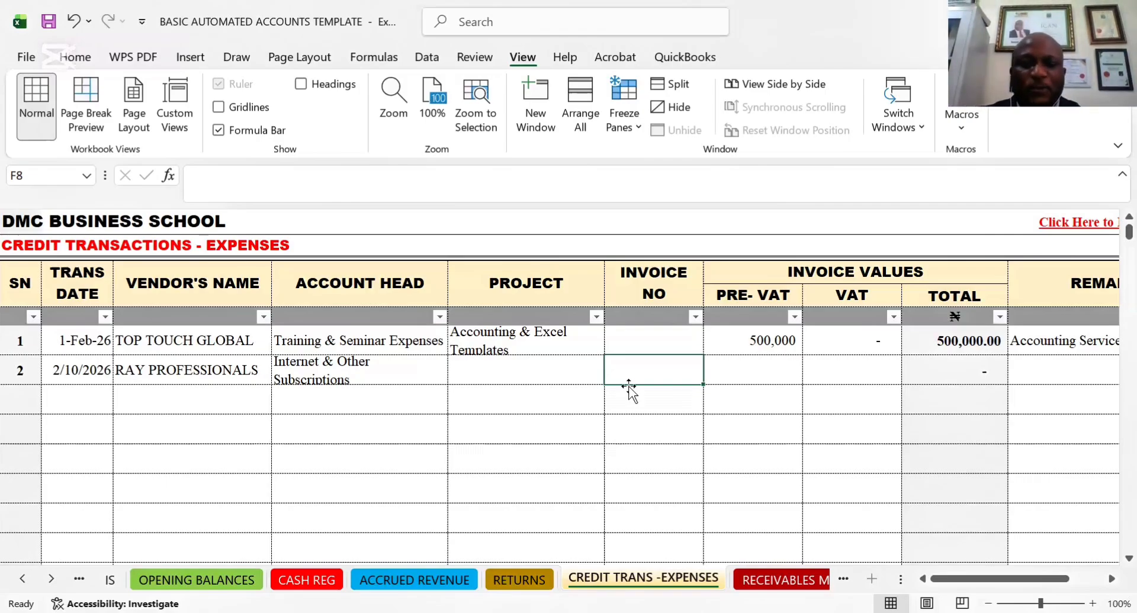
text(890000)
key(Tab)
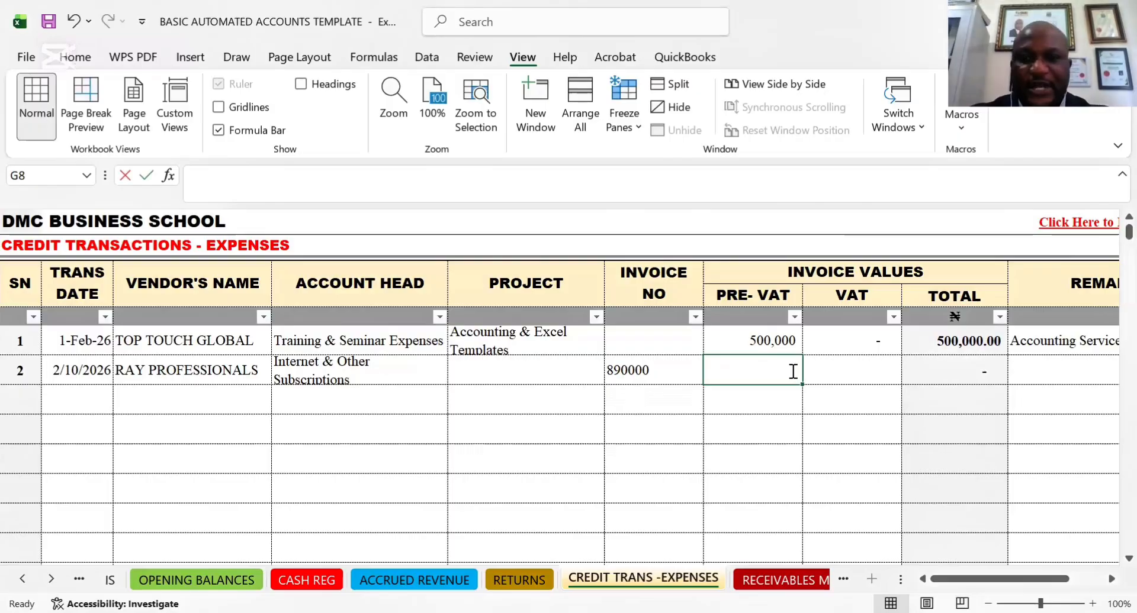
text(300000)
key(Tab)
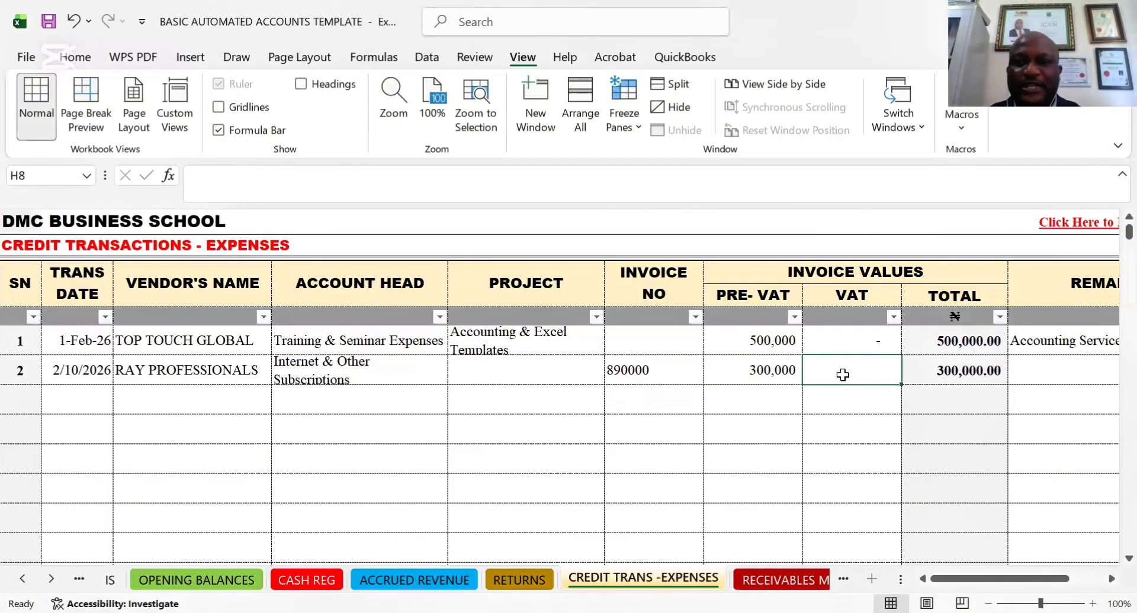
click(768, 373)
click(246, 182)
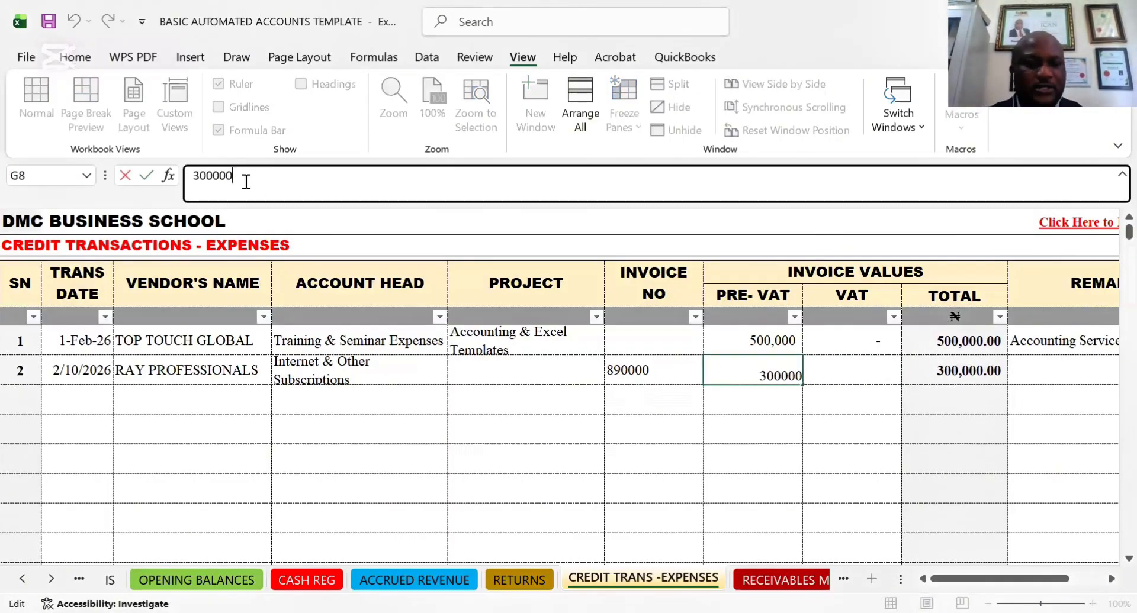
key(BackSpace)
key(Tab)
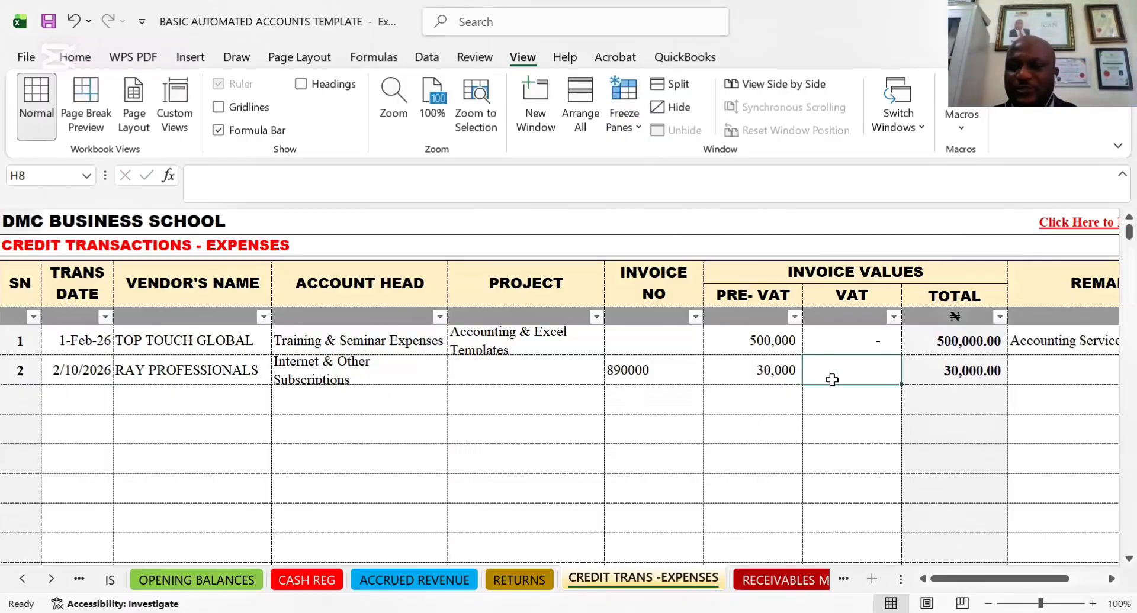
Enter the remark "Internet service for Feb" for the RAY PROFESSIONALS credit expense entry
key(Tab)
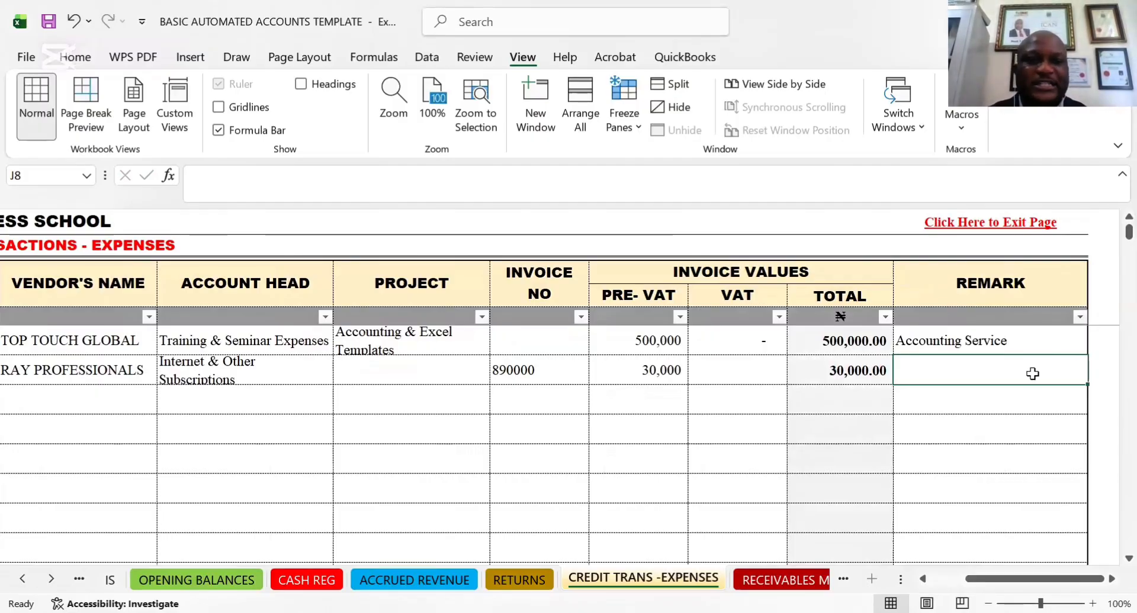
text(I)
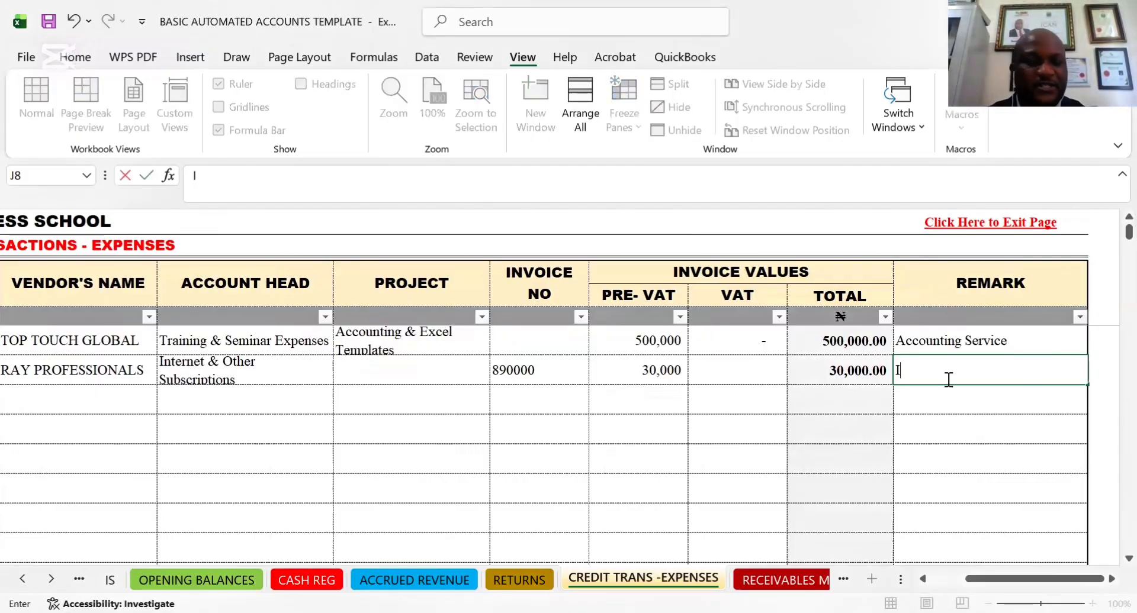
text(nternet)
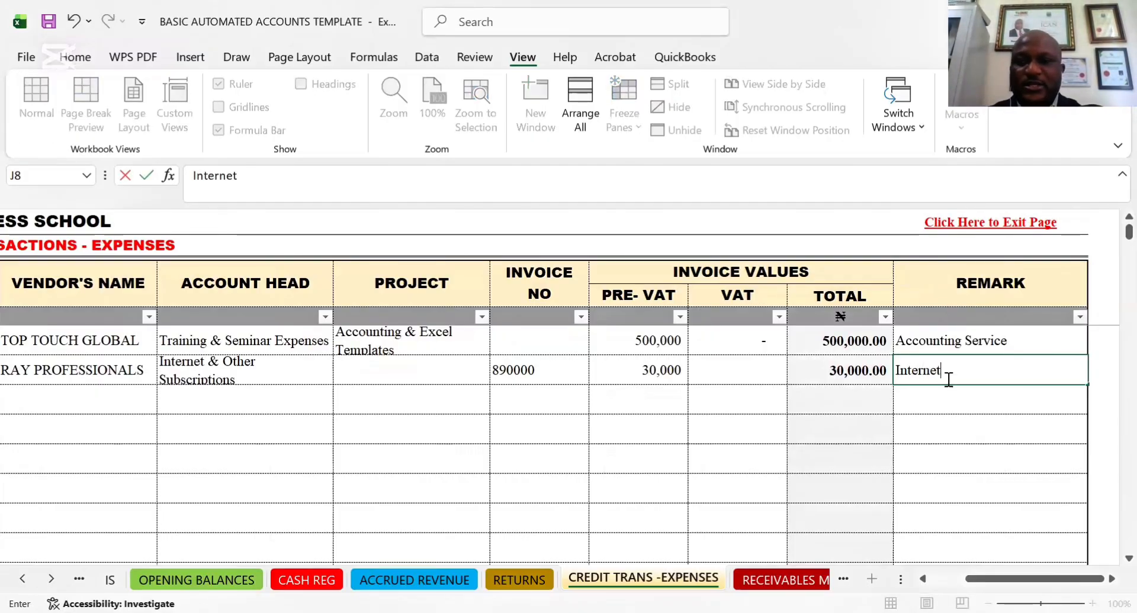
text( service fro)
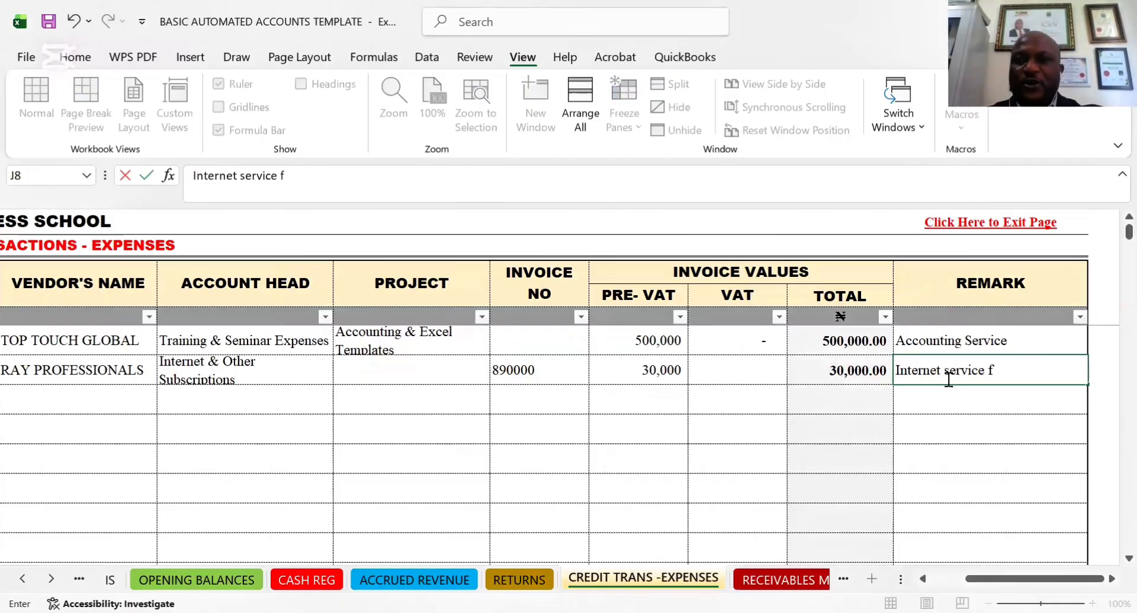
key(BackSpace)
key(BackSpace)
text(or)
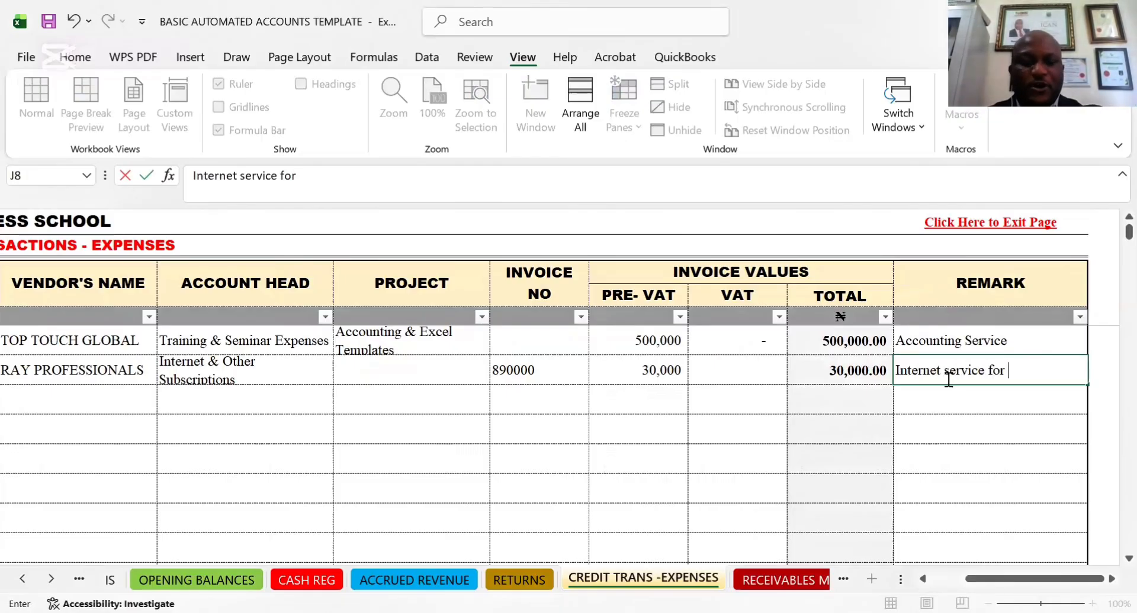
text( Ja)
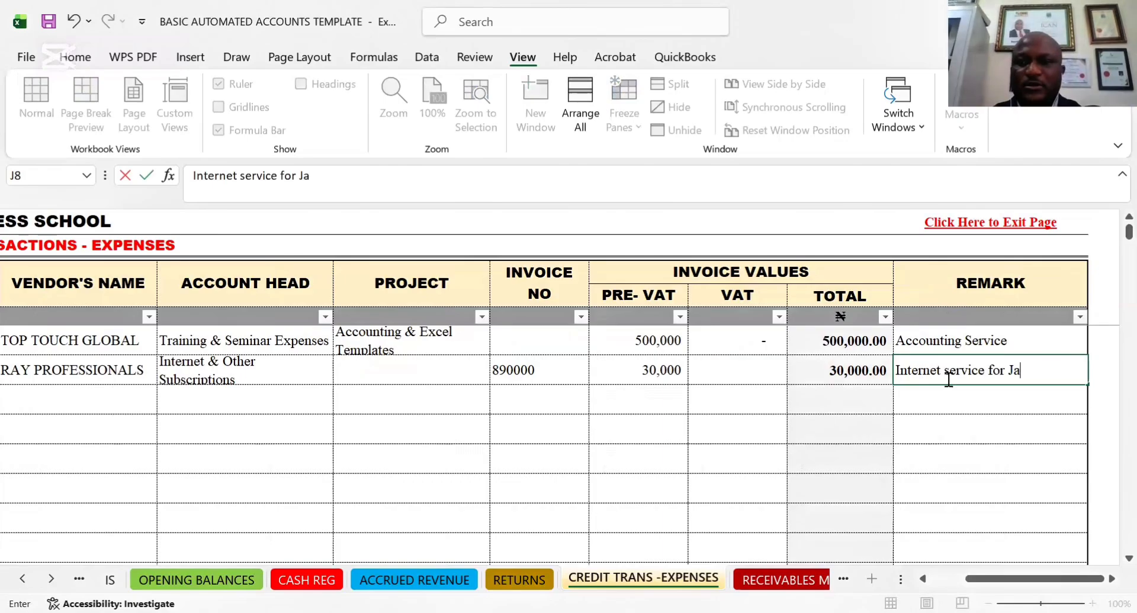
key(BackSpace)
key(BackSpace)
text(Feb)
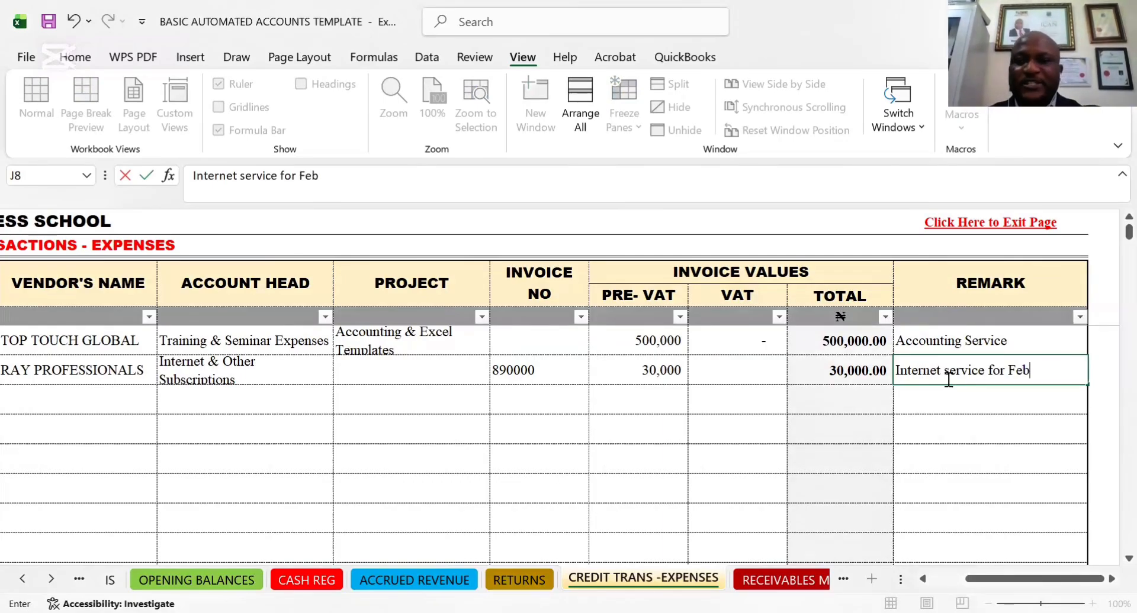
key(Return)
click(971, 368)
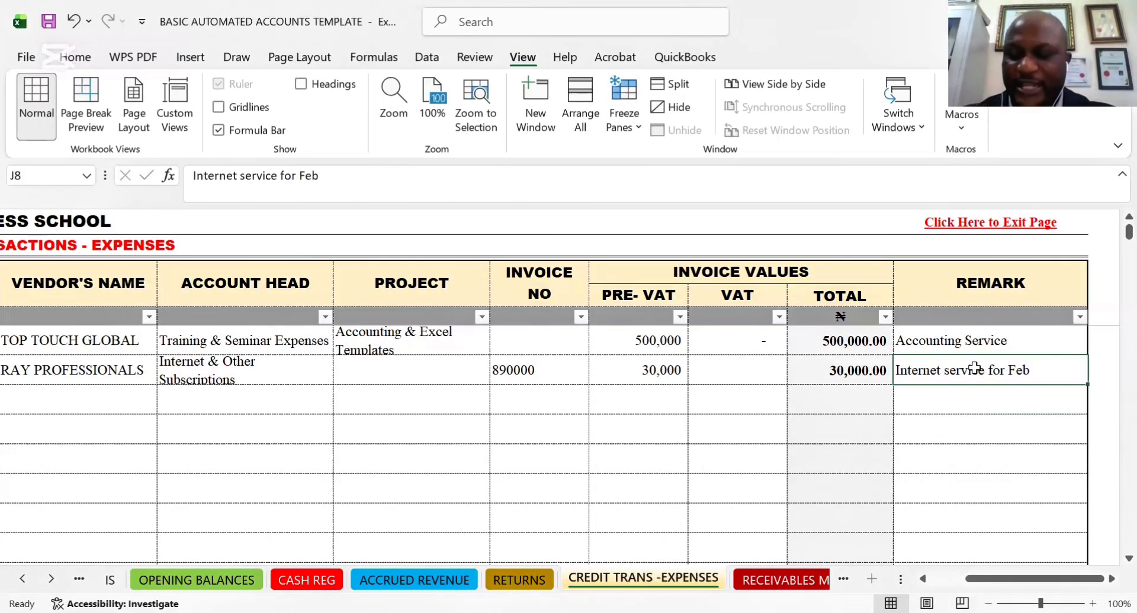
Change the transaction date of the RAY PROFESSIONALS entry to 10/02/2026
key(Left)
key(Left)
key(Left)
key(Left)
key(Left)
key(Left)
key(Left)
key(Left)
key(Left)
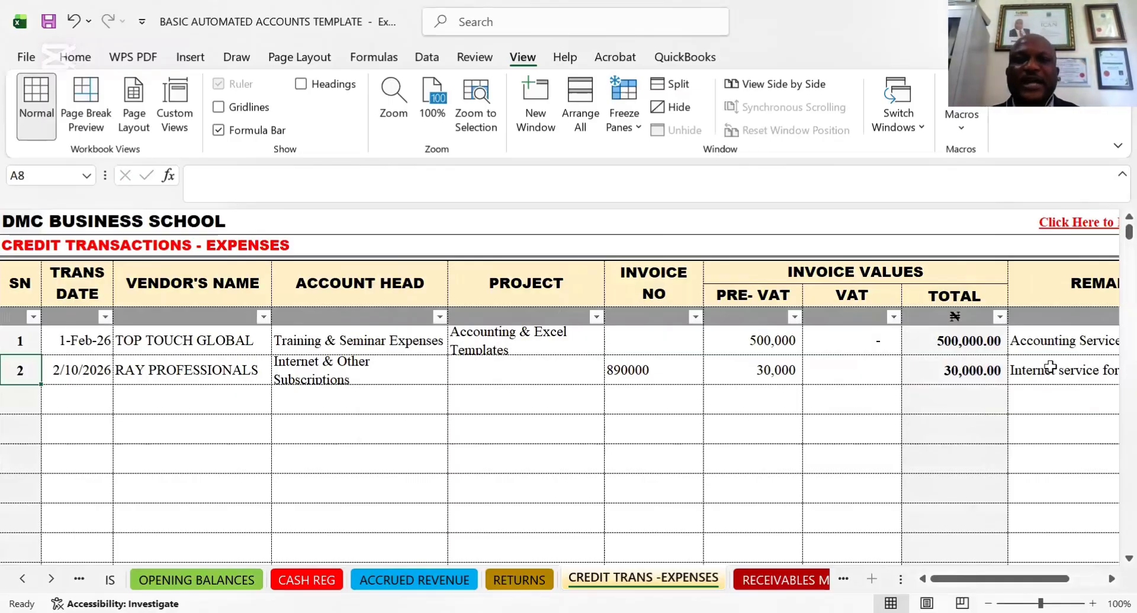
click(71, 373)
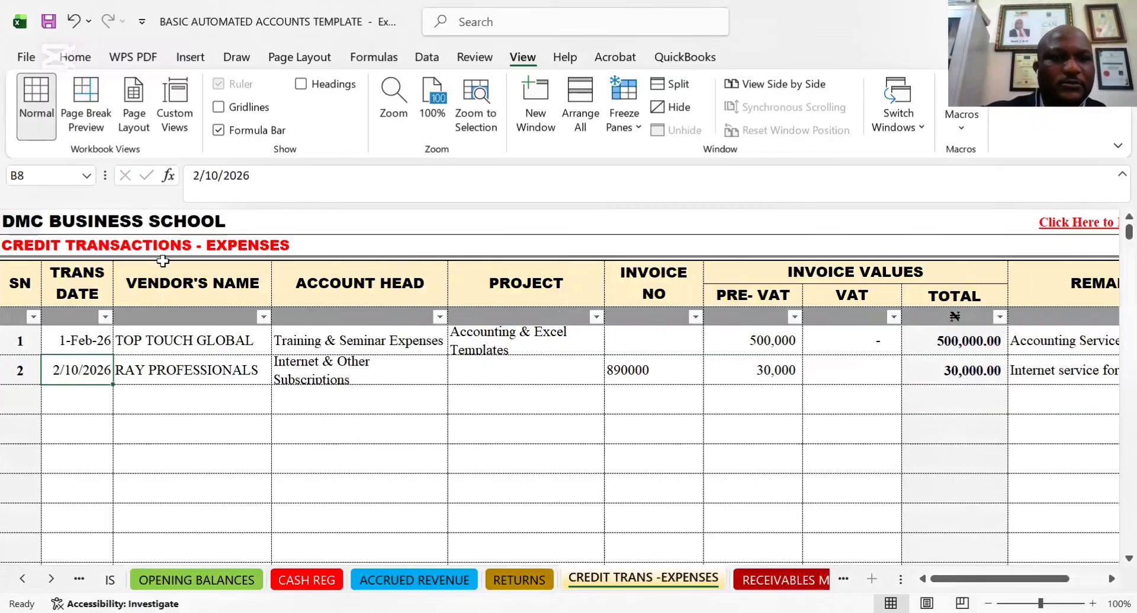
click(200, 176)
key(BackSpace)
text(10)
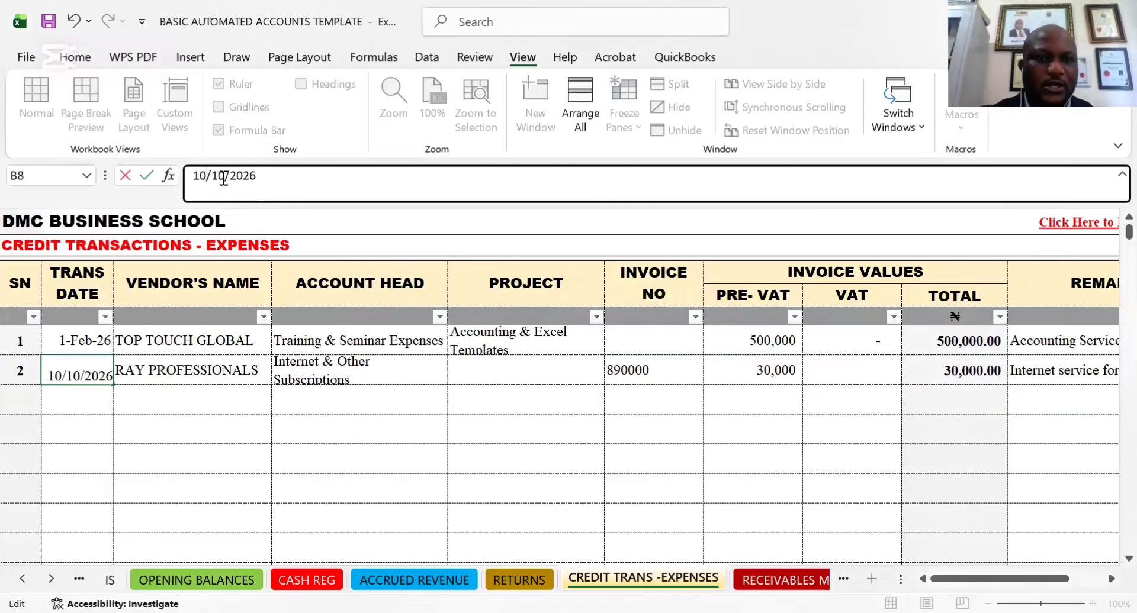
key(BackSpace)
key(BackSpace)
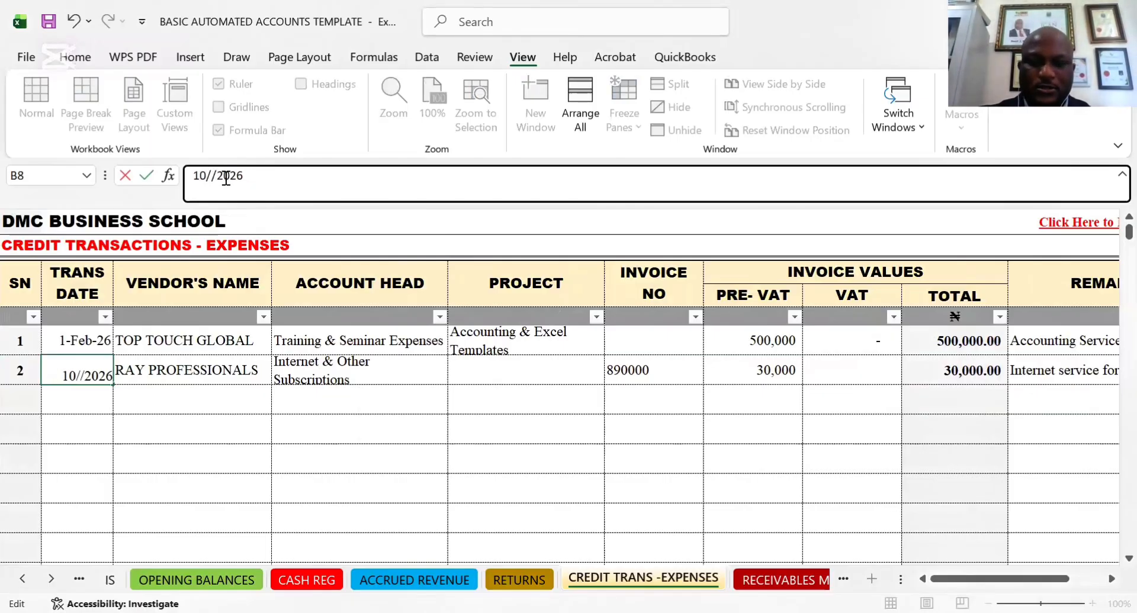
text(02)
key(ctrl+Return)
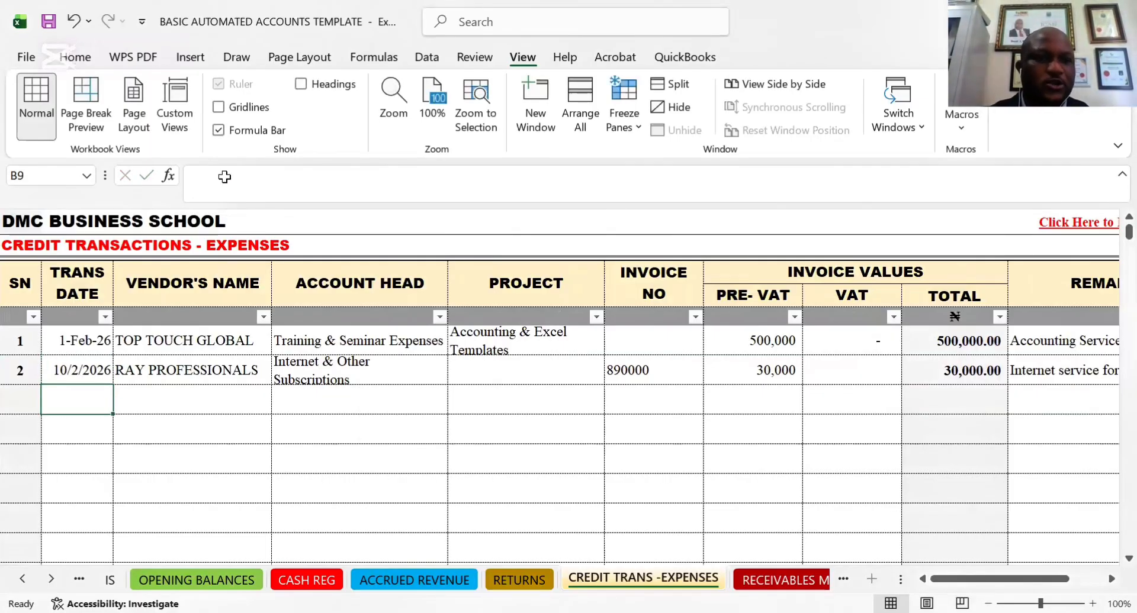
Review the RAY PROFESSIONALS entry across its invoice values, remark and account head
click(756, 381)
key(Right)
key(Right)
key(Right)
key(Right)
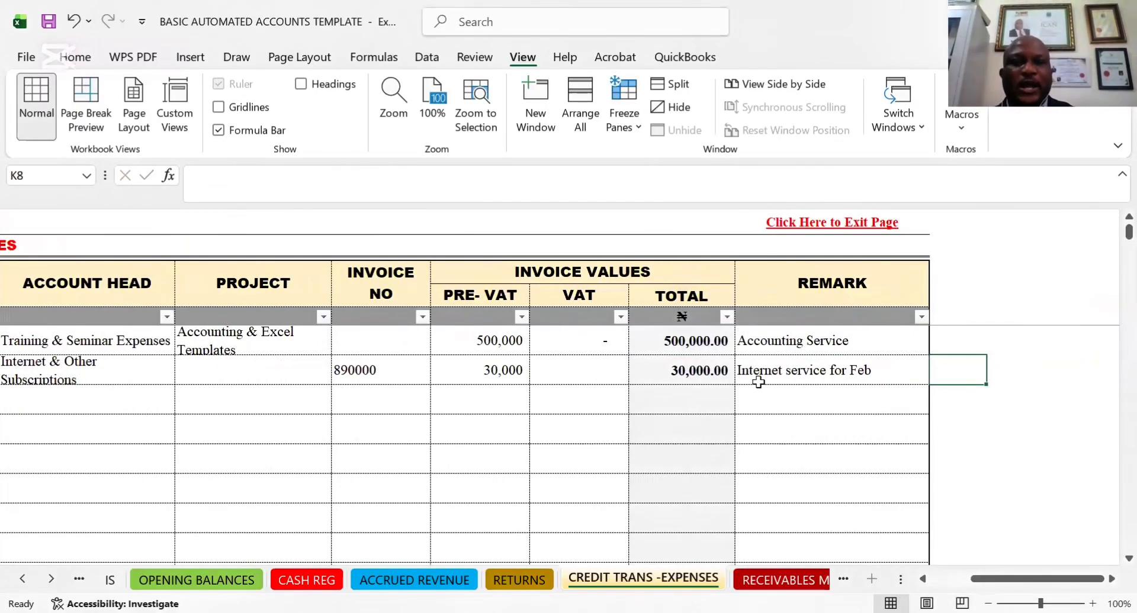
key(Left)
key(Left)
key(Left)
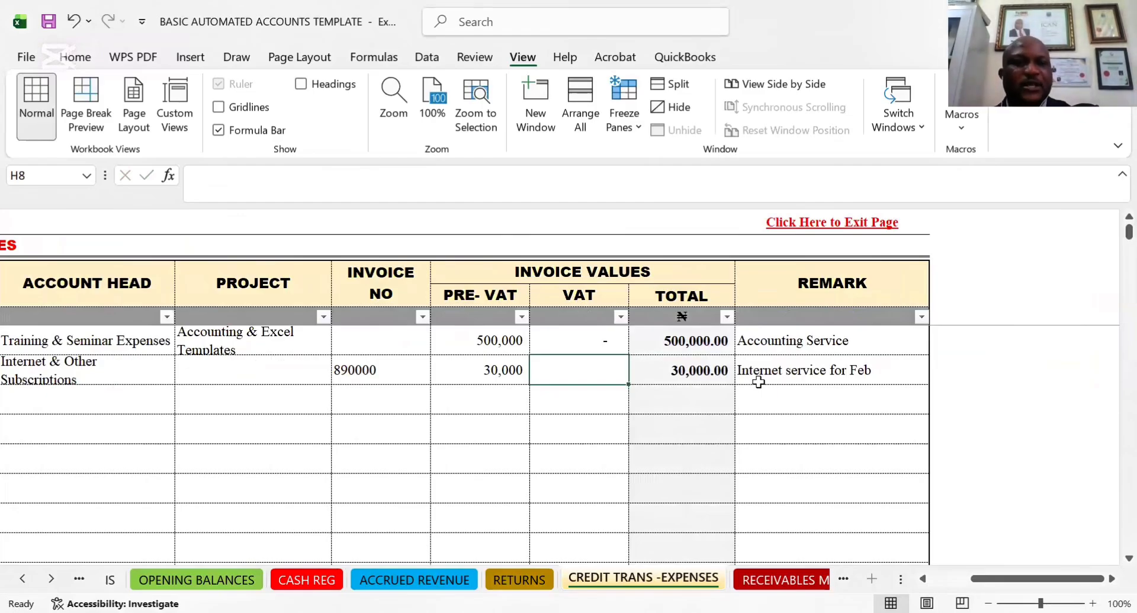
click(84, 374)
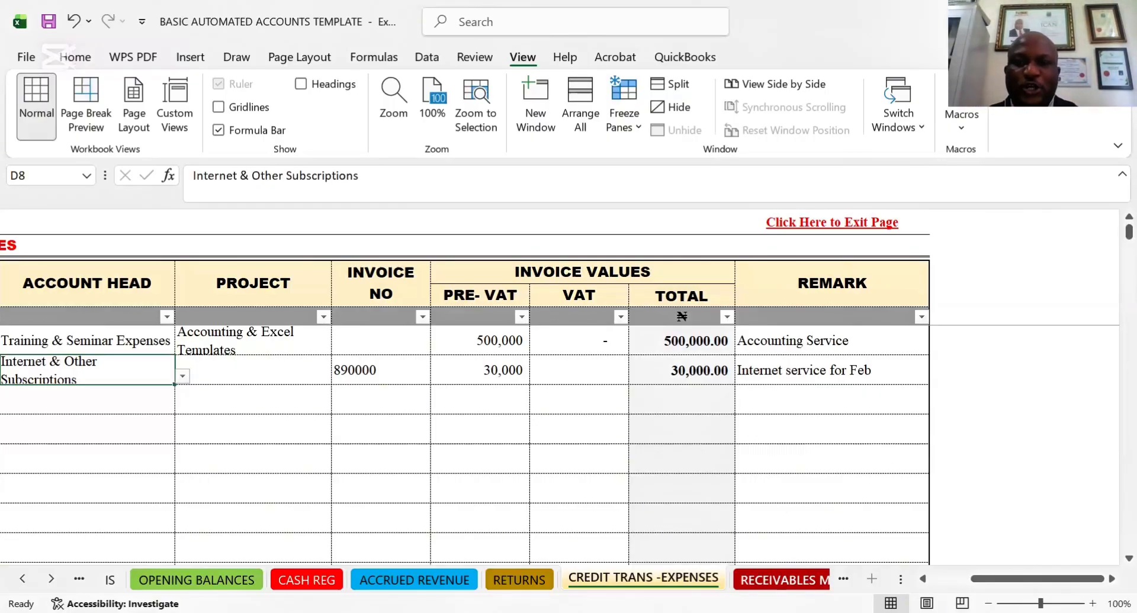
Open the Payables Management Report and check the From and To dates of its reporting period
click(781, 579)
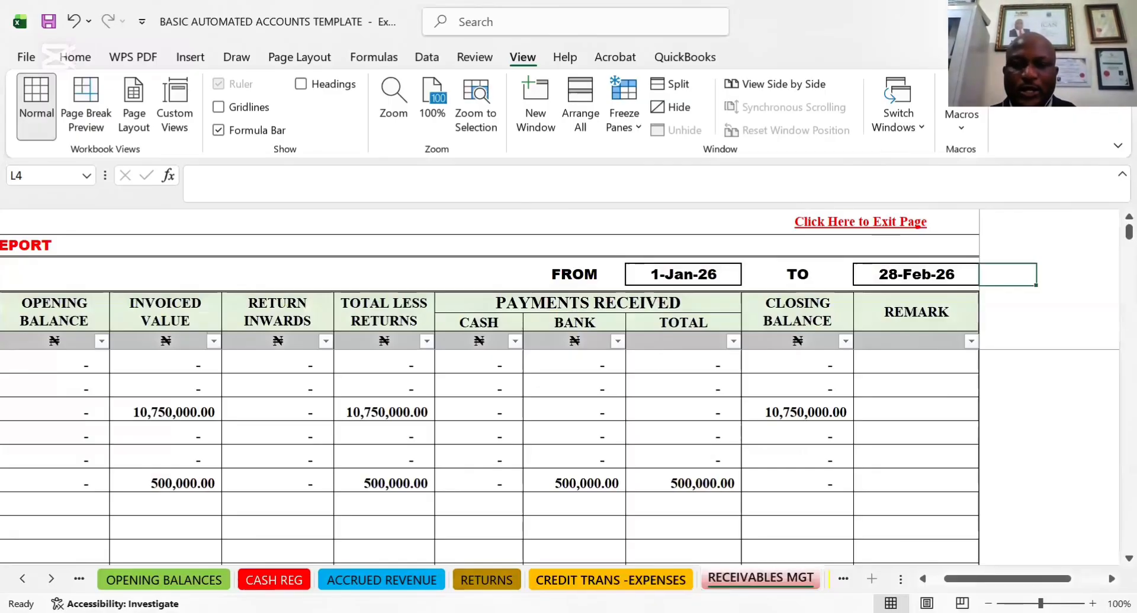
click(843, 579)
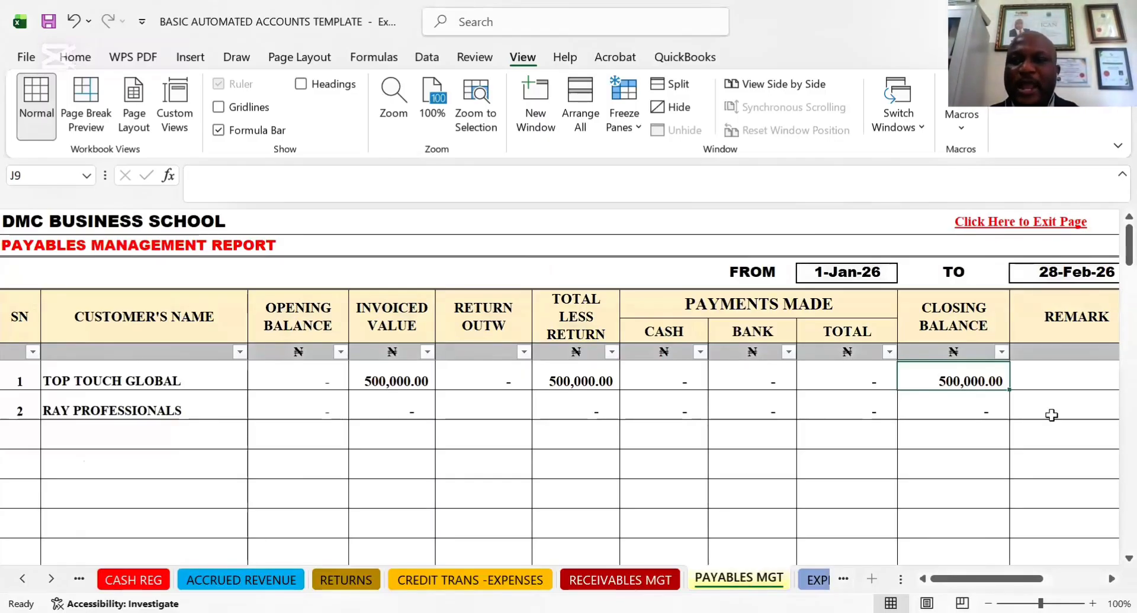
click(1075, 425)
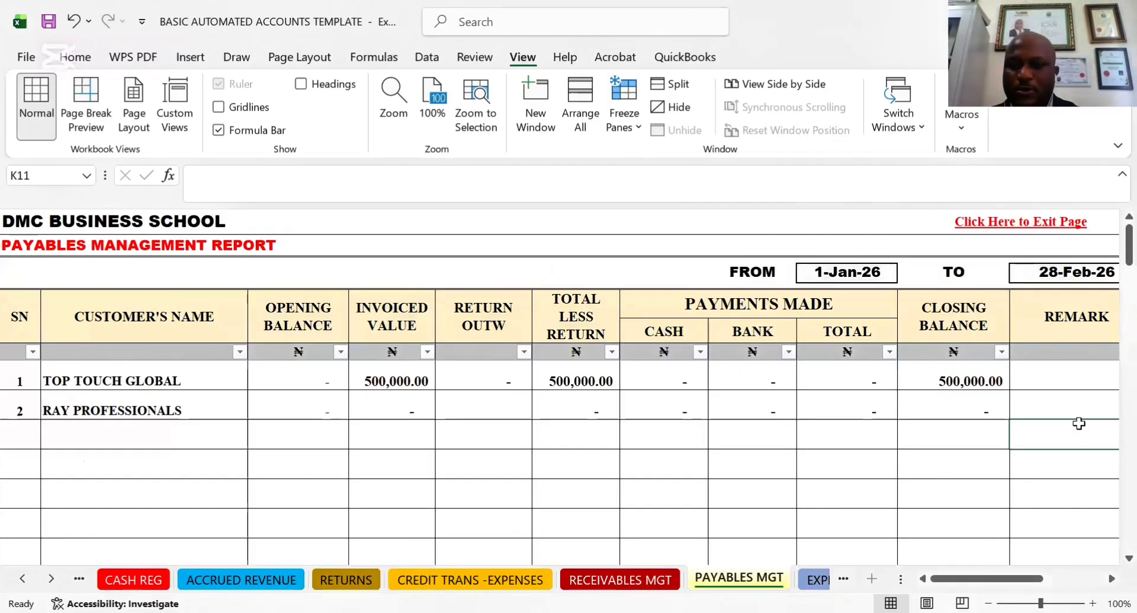
key(Right)
click(583, 280)
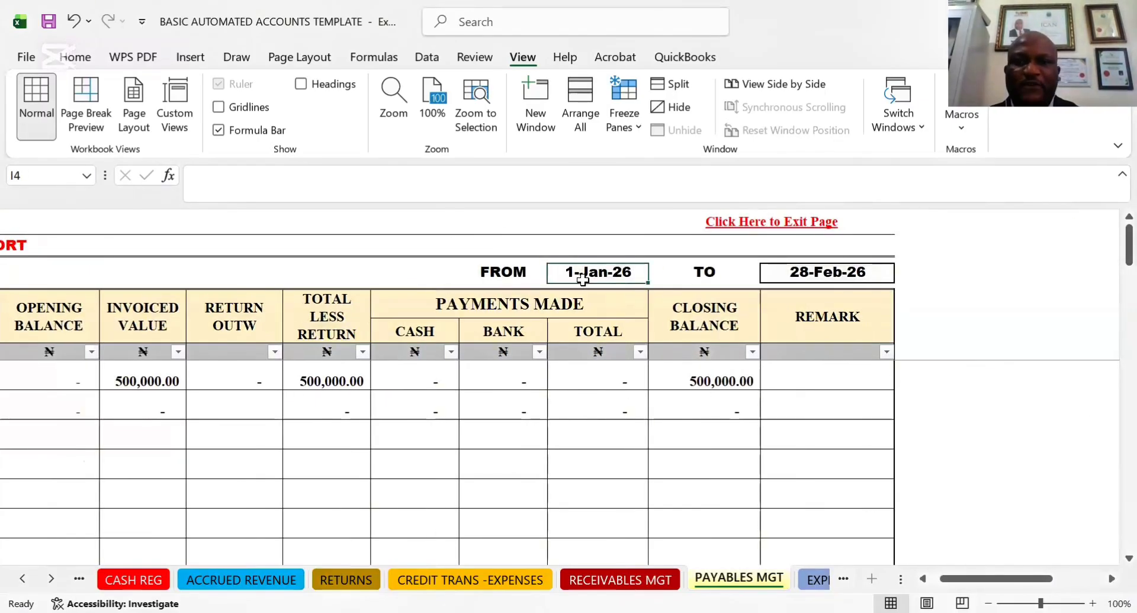
key(Left)
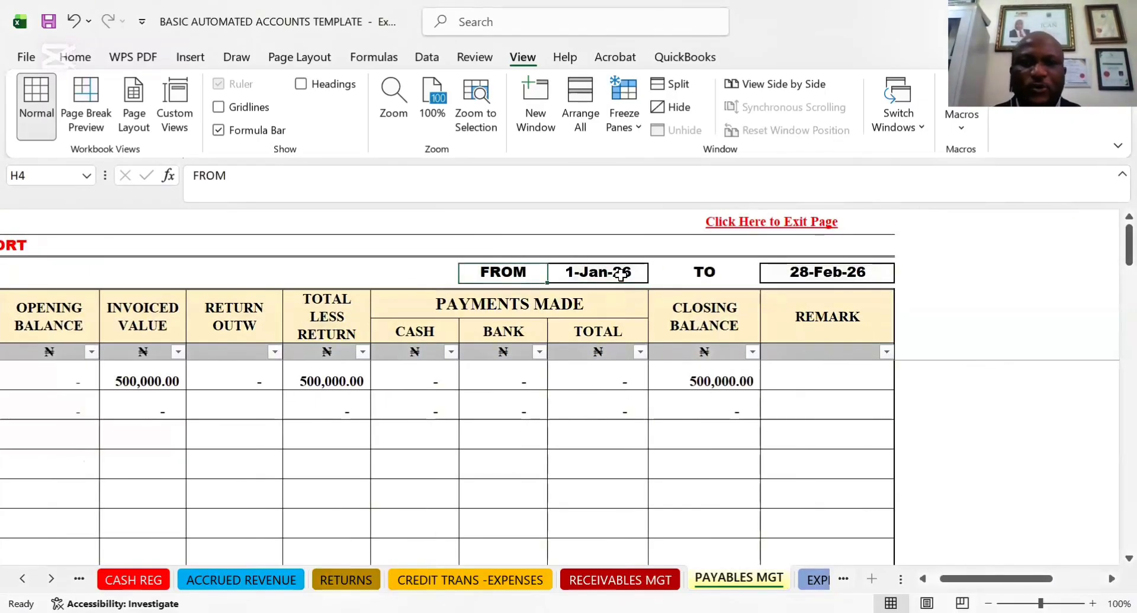
key(Left)
key(Left)
key(Left)
key(Left)
key(Left)
key(Left)
key(Left)
key(Right)
key(Right)
key(Right)
key(Right)
key(Right)
key(Right)
key(Right)
key(Right)
key(Right)
key(Right)
key(Right)
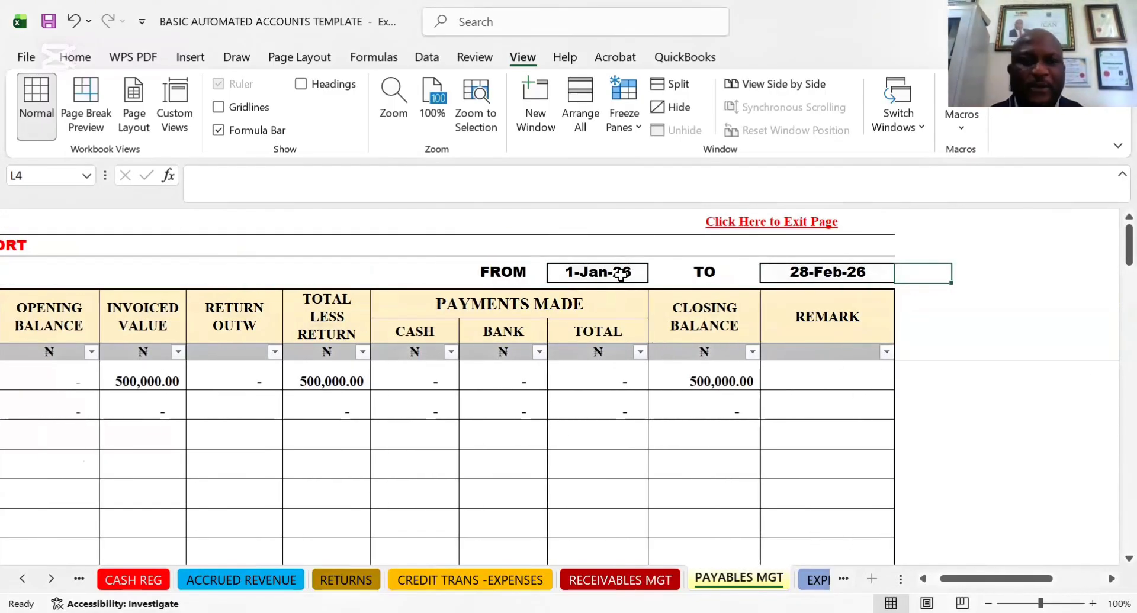
Examine the RAY PROFESSIONALS row of the payables report from closing balance back to the vendor's name
click(732, 423)
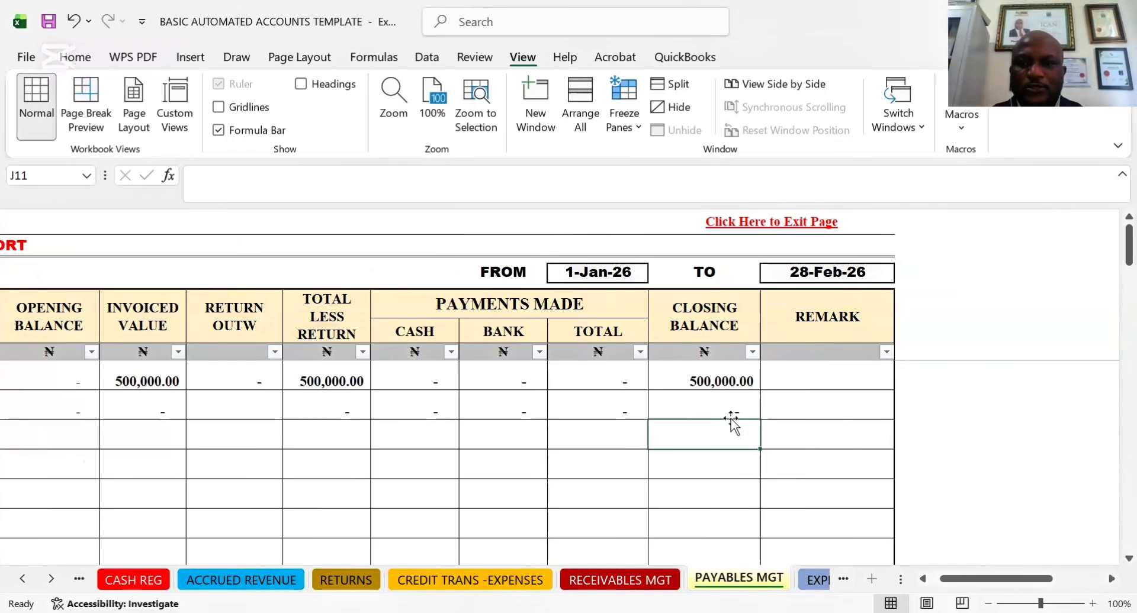
click(716, 406)
key(Left)
key(Left)
key(Left)
key(Left)
key(Left)
key(Left)
key(Left)
key(Left)
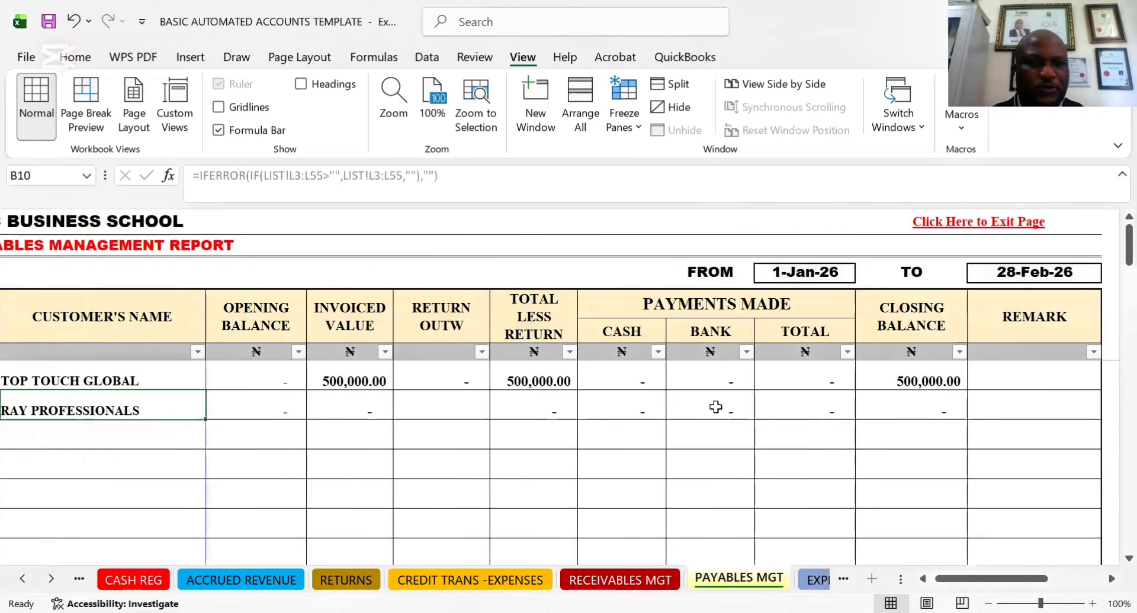
key(Left)
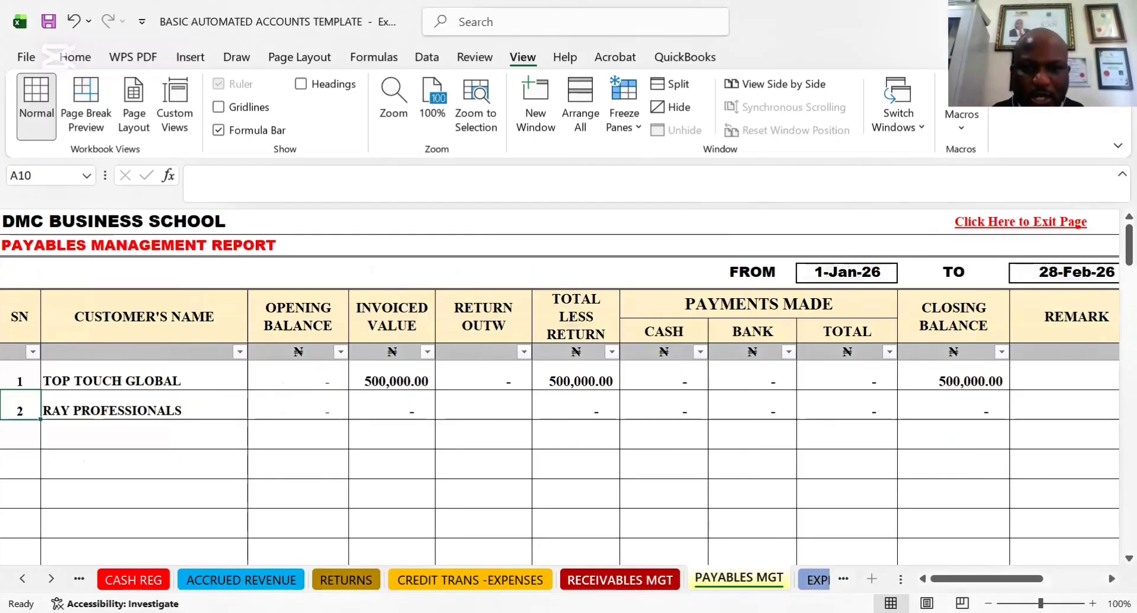
Return to the credit expense transactions and re-enter the RAY PROFESSIONALS transaction date as 10-02-26
click(620, 579)
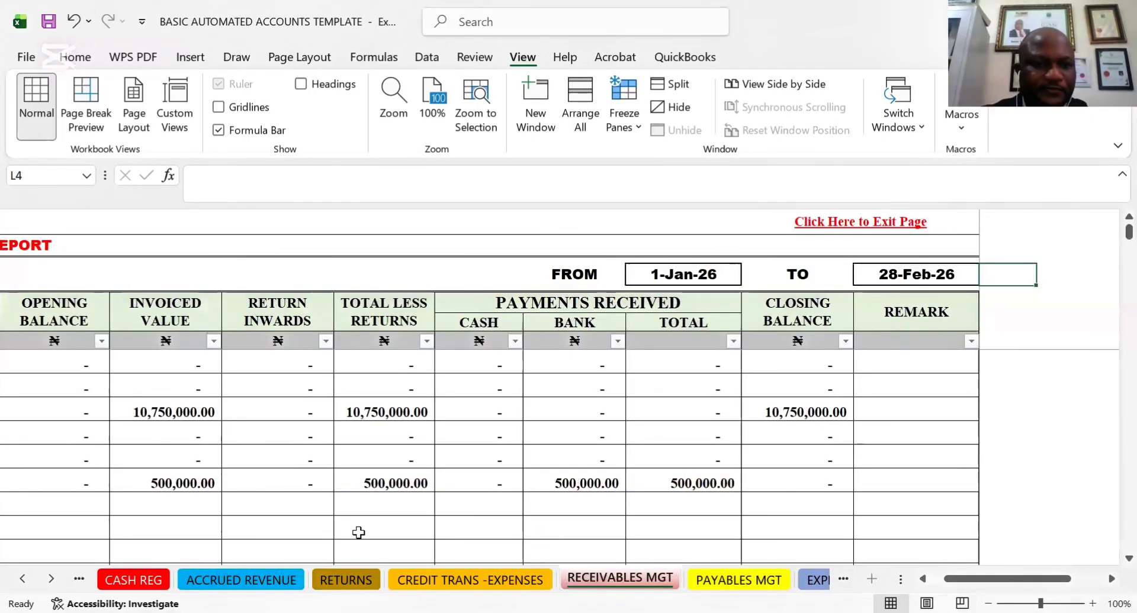
click(481, 575)
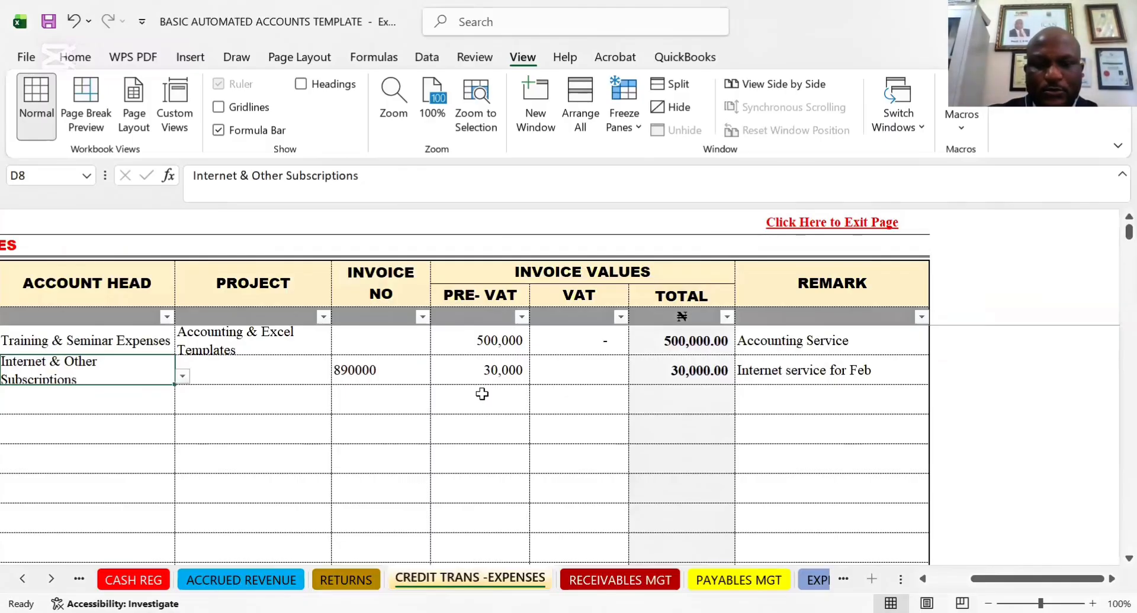
click(403, 371)
key(Left)
key(Left)
key(Left)
key(Left)
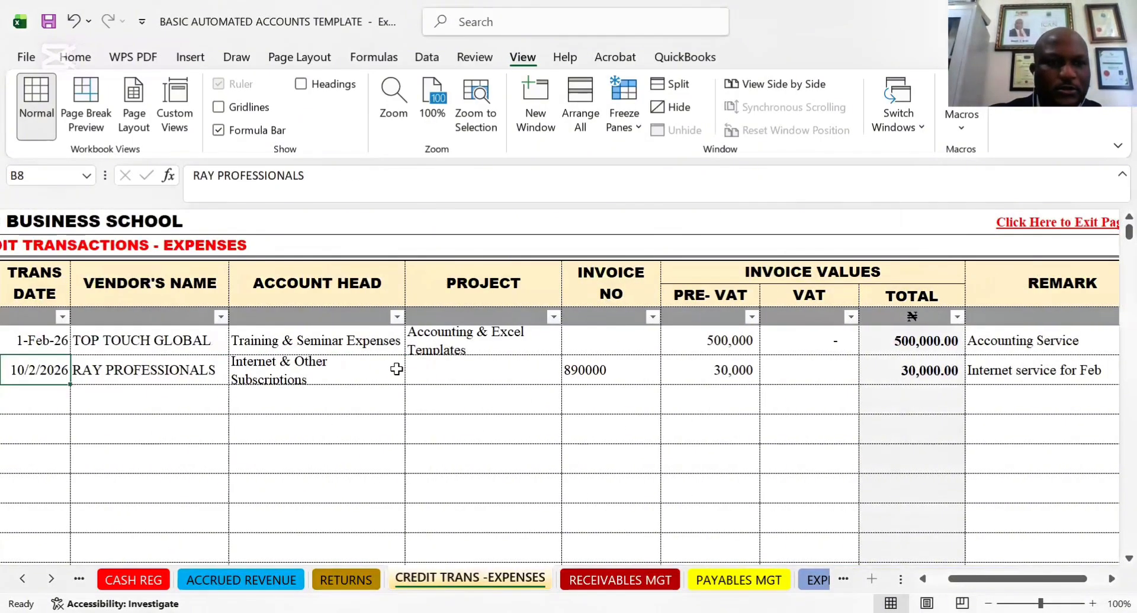
key(Left)
key(Right)
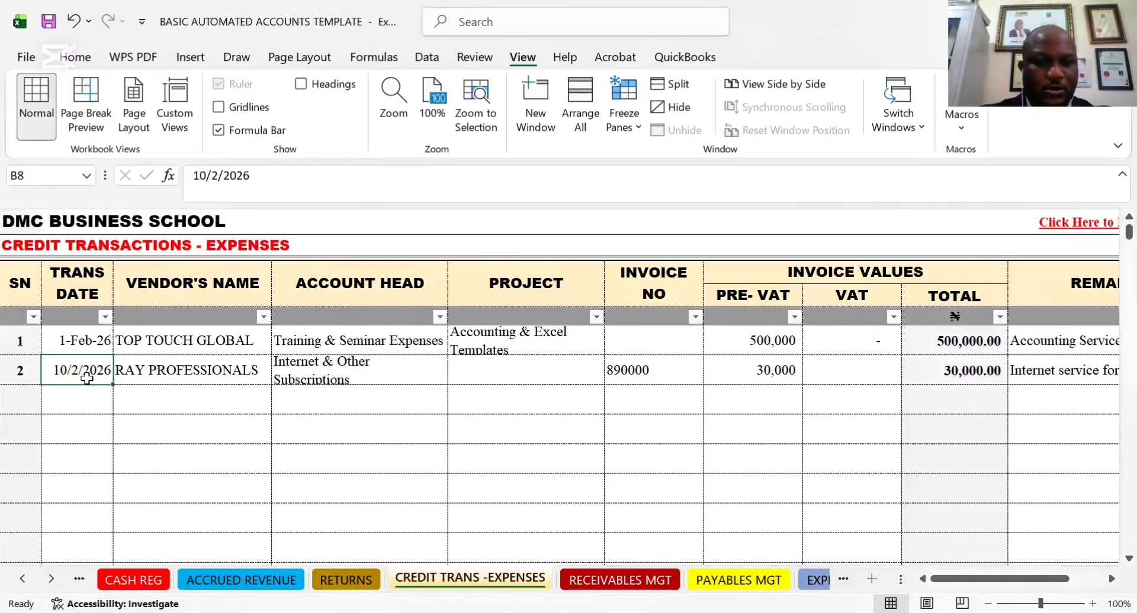
text(10)
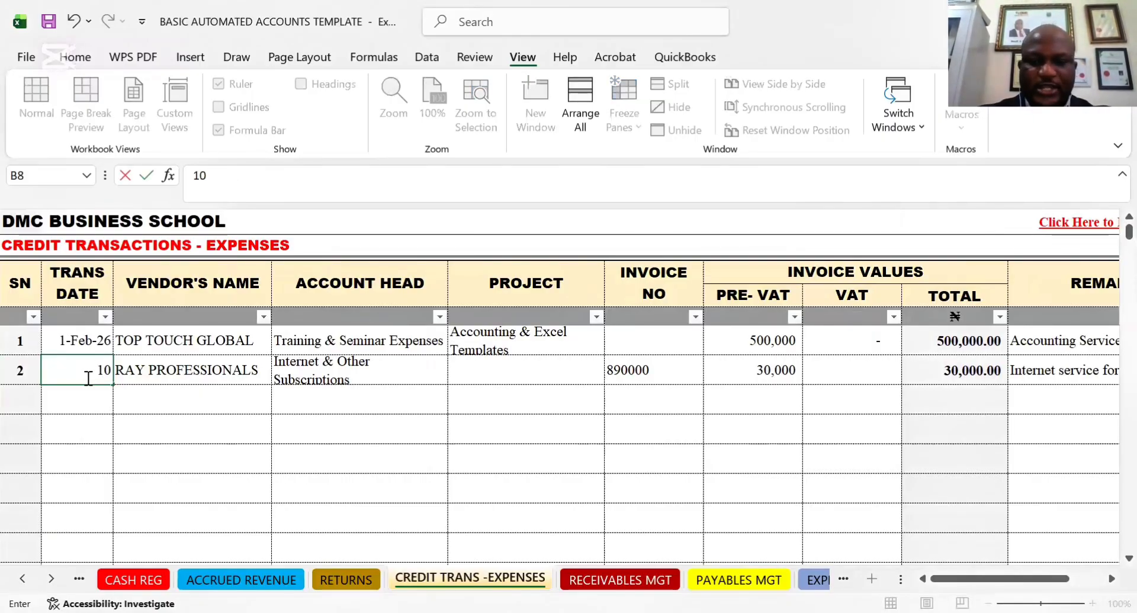
text(-)
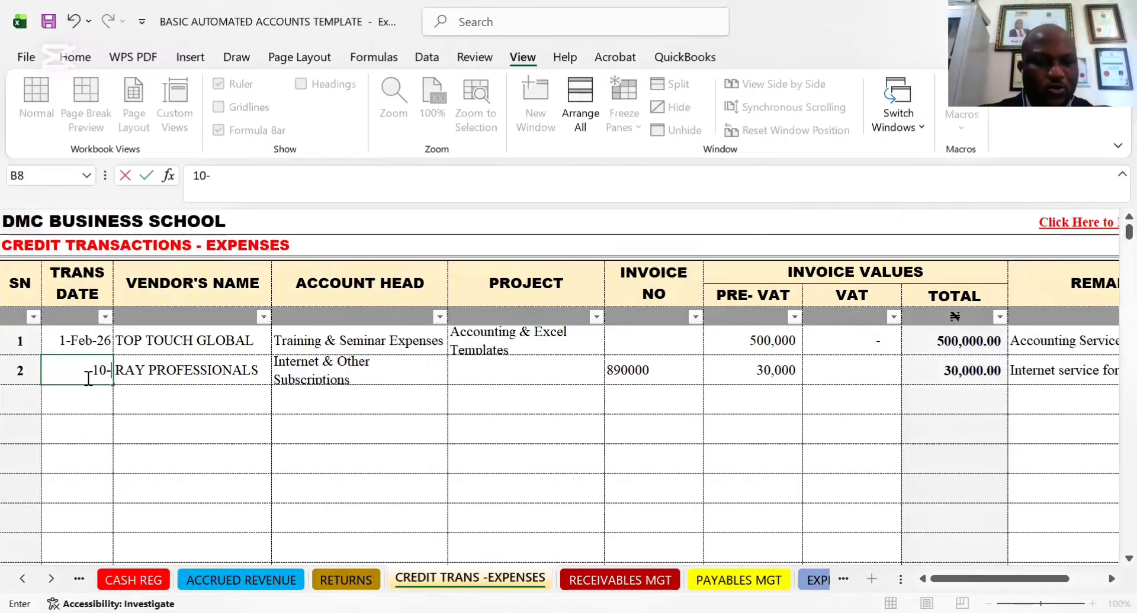
text(02-26)
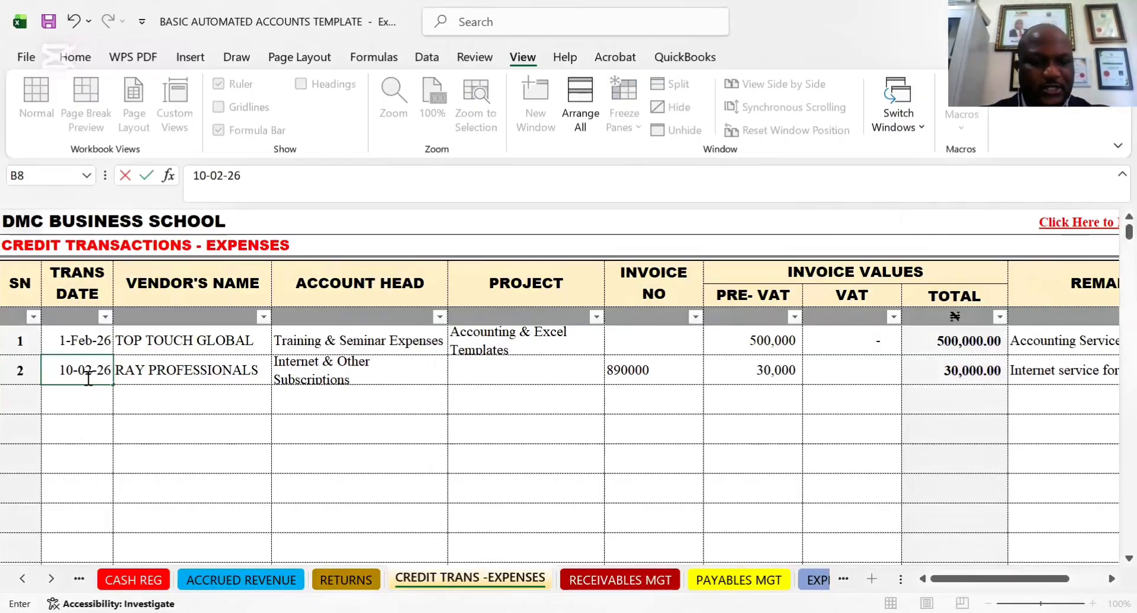
key(Tab)
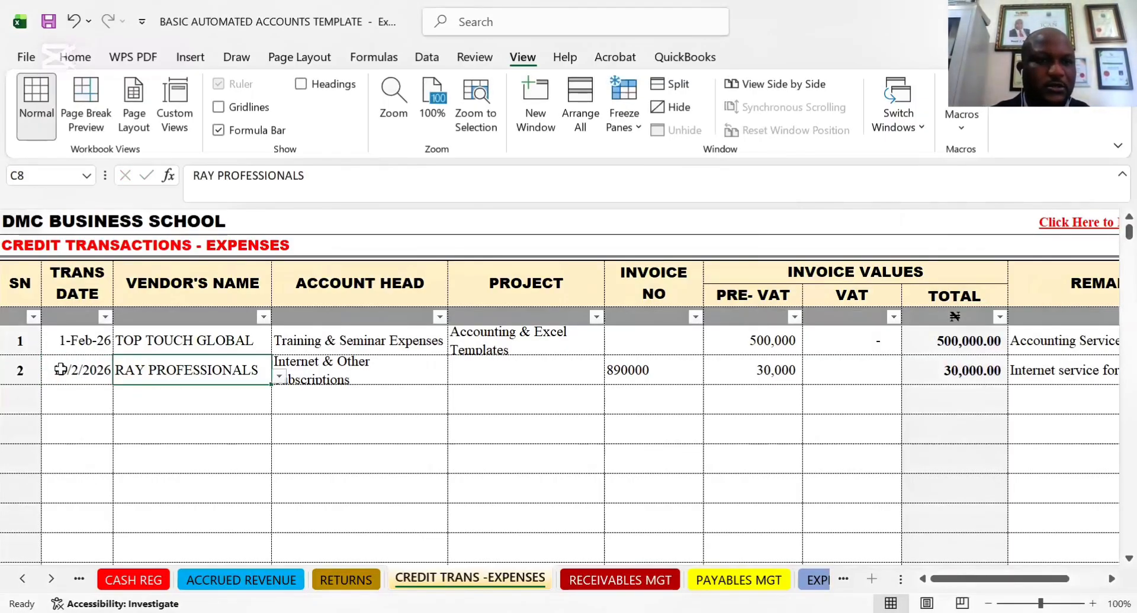
Compare the transaction date of the RAY PROFESSIONALS entry with that of the TOP TOUCH GLOBAL entry
click(64, 368)
click(76, 341)
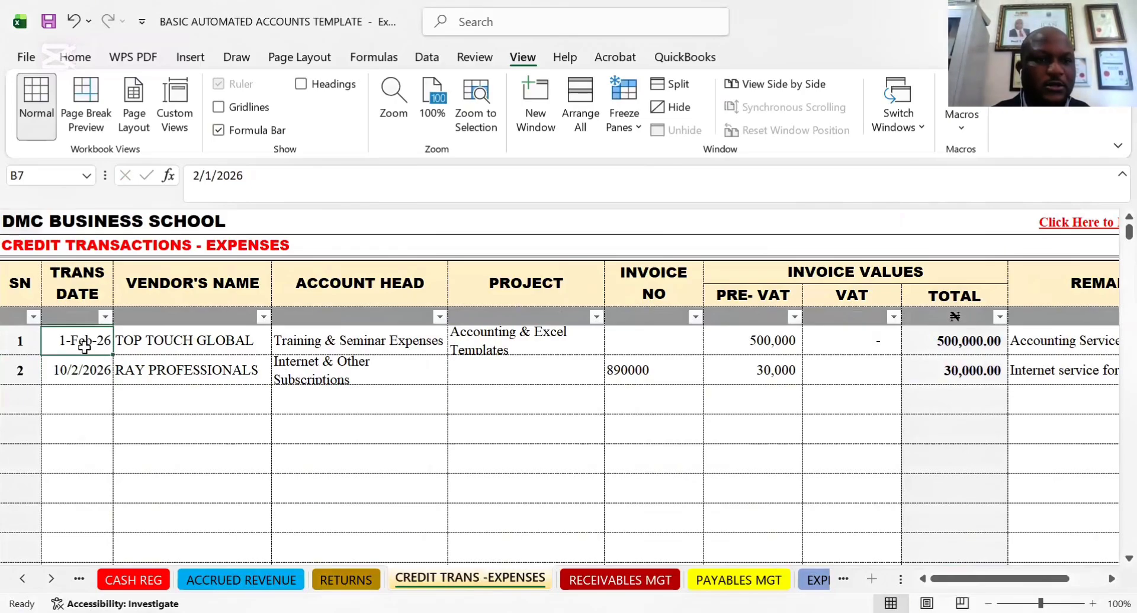
click(77, 367)
click(350, 419)
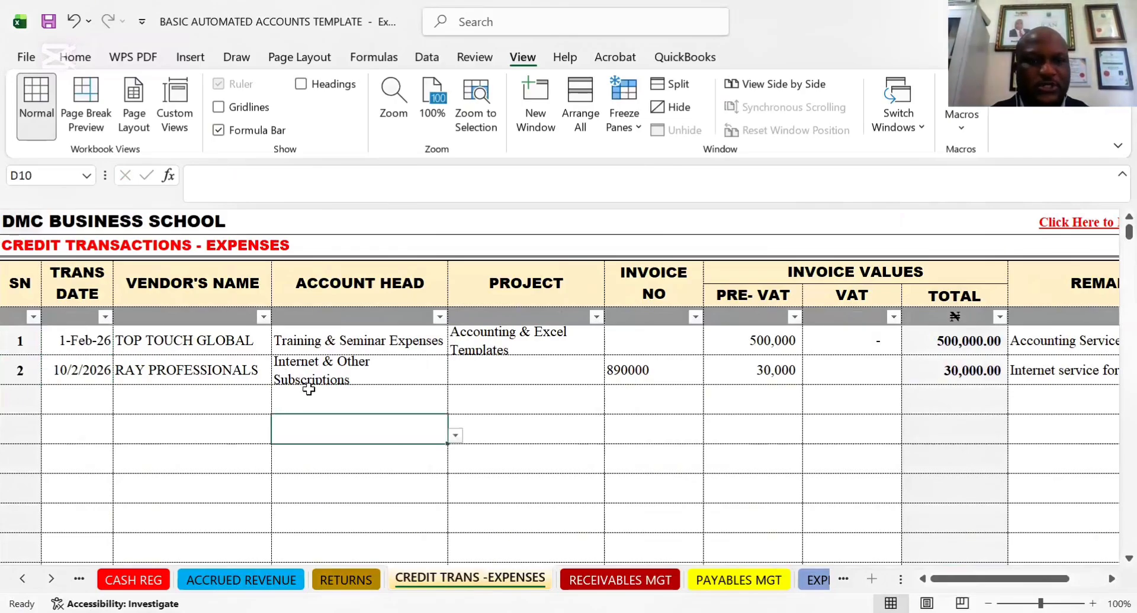
Review the RAY PROFESSIONALS credit expense entry from its vendor's name and account head across to the remark
click(309, 369)
click(178, 370)
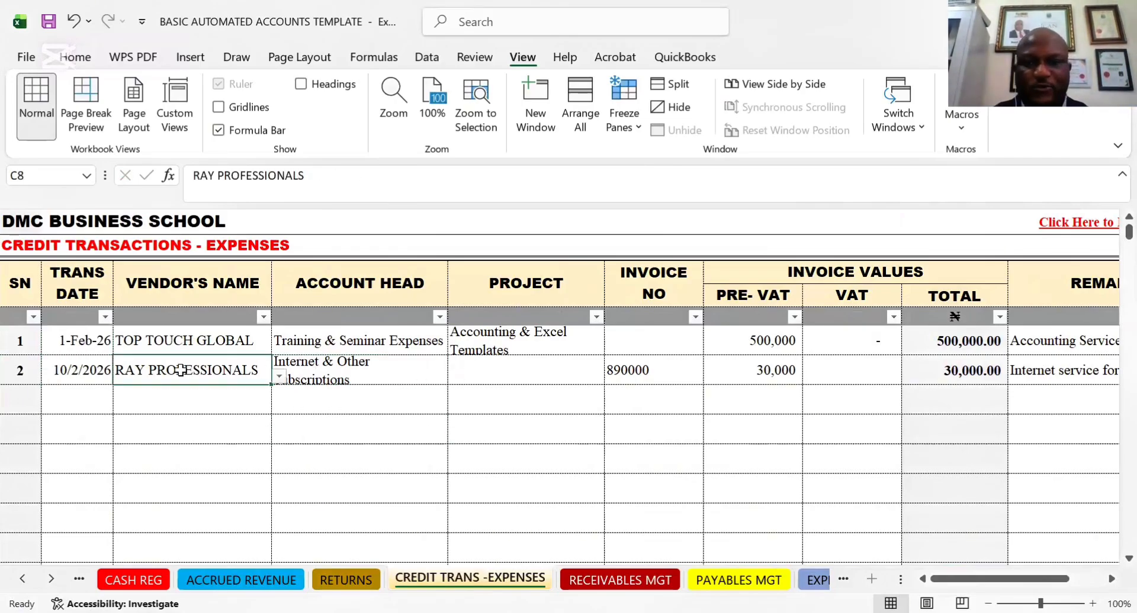
click(484, 370)
key(Right)
key(Right)
key(Right)
key(Right)
key(Right)
key(Right)
key(Right)
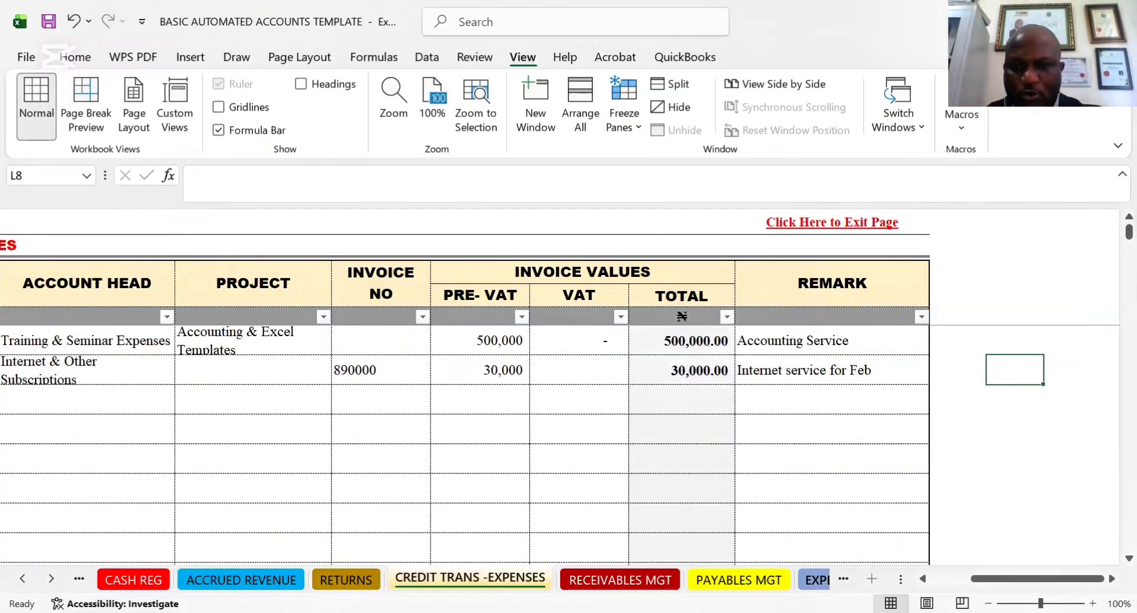
Open the Payables Management Report and compare the RAY PROFESSIONALS row with the TOP TOUCH GLOBAL row
click(816, 581)
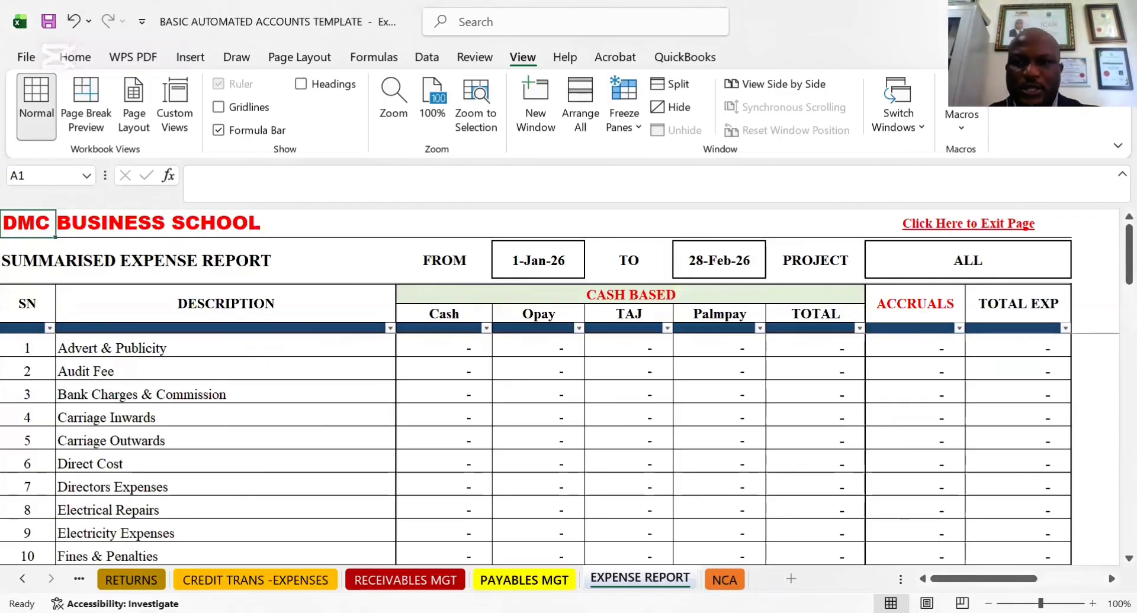
click(524, 580)
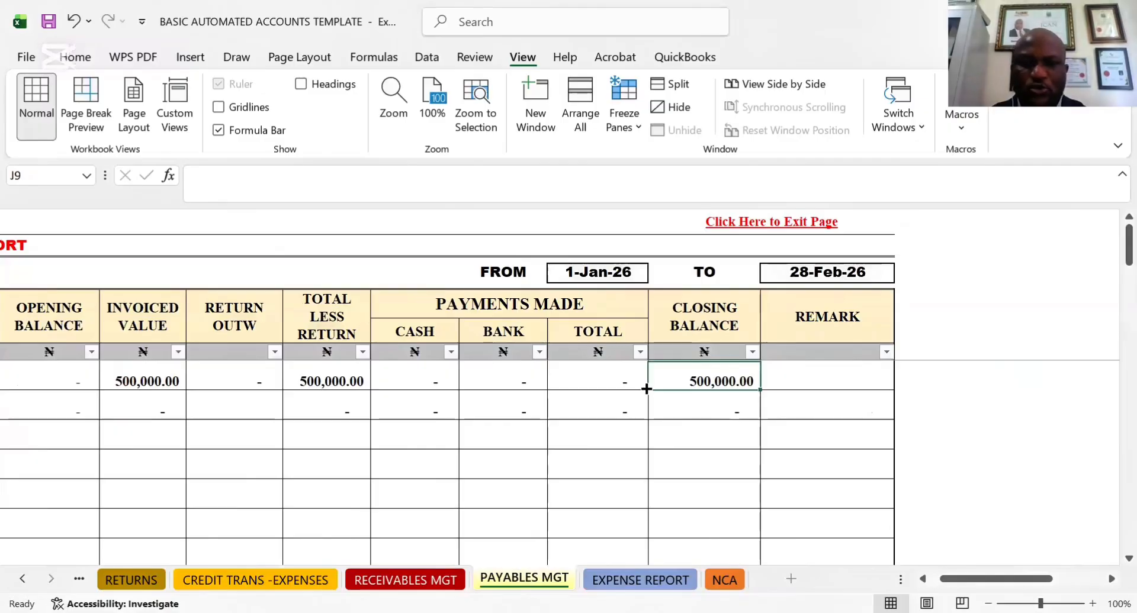
key(Left)
key(Left)
key(Left)
key(Left)
key(Left)
key(Left)
key(Left)
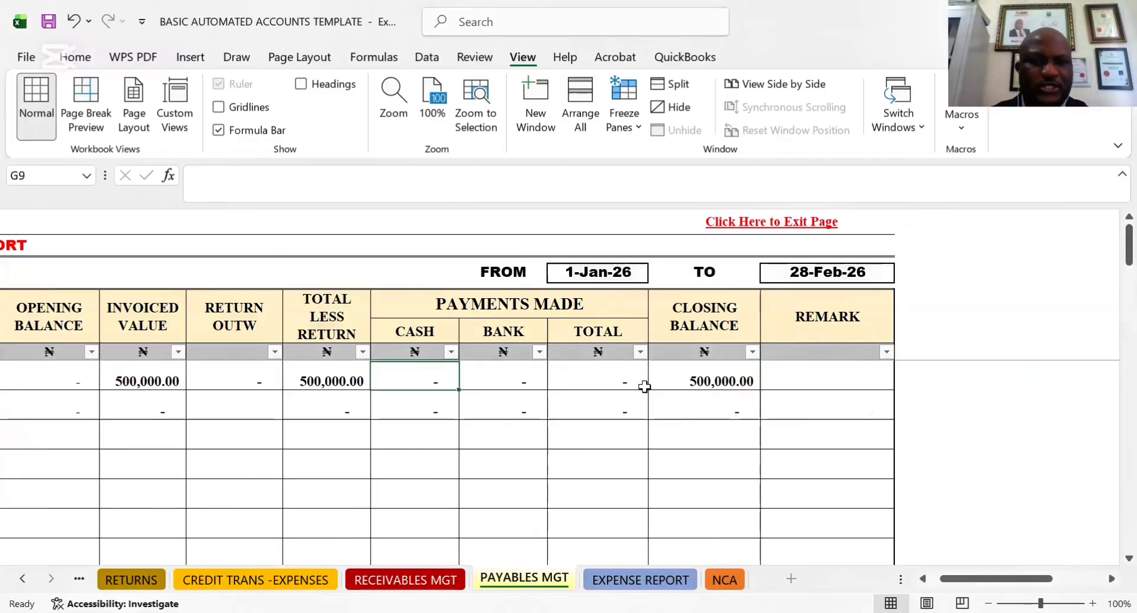
key(Left)
key(Left)
click(133, 406)
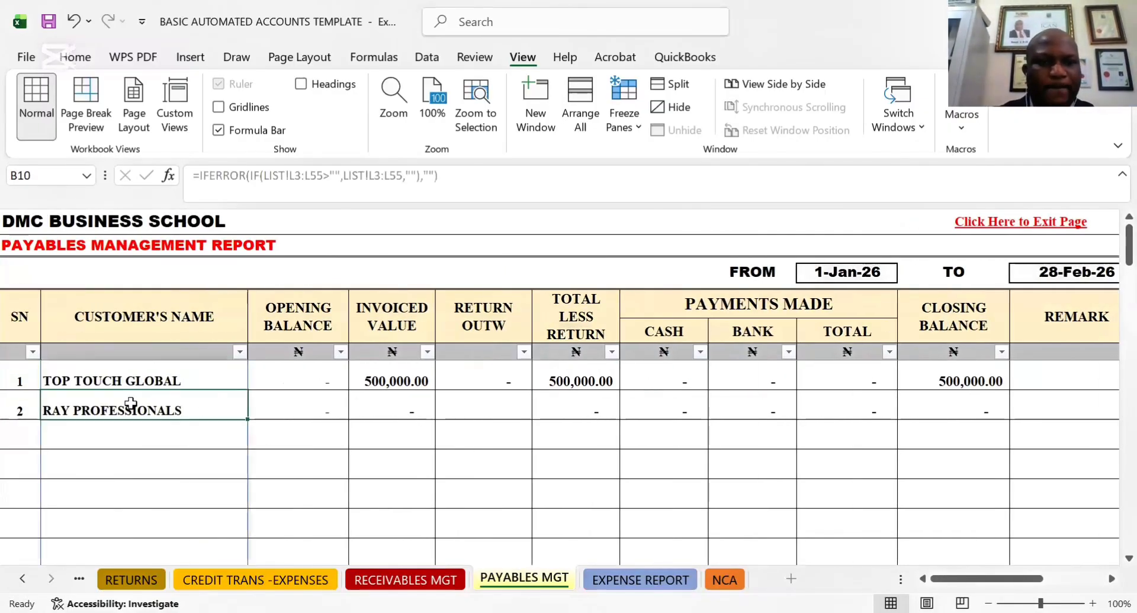
click(404, 379)
click(327, 383)
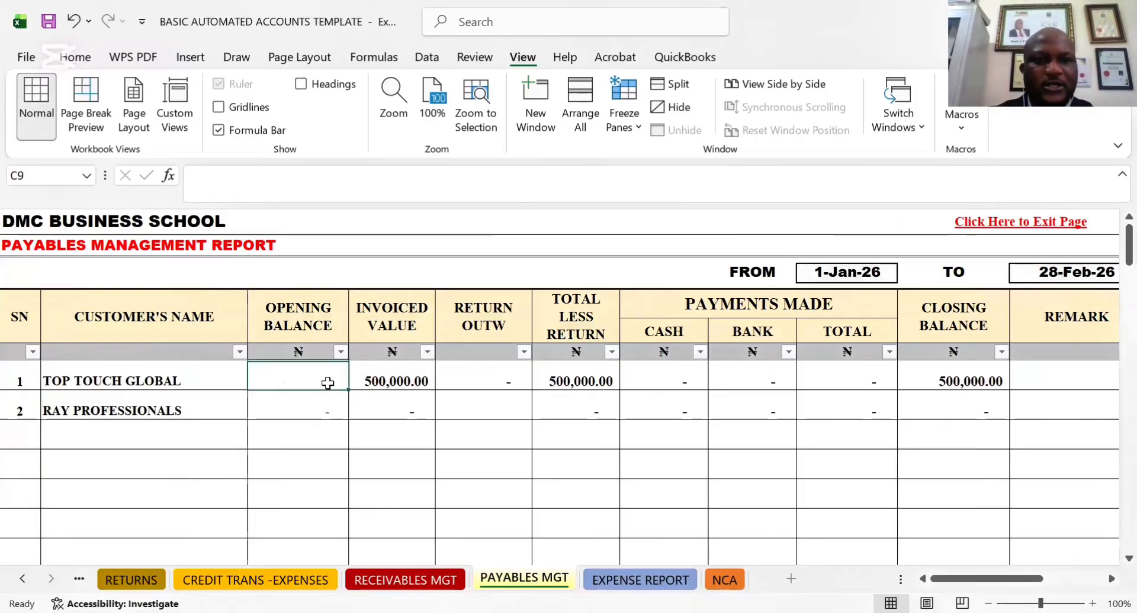
click(980, 405)
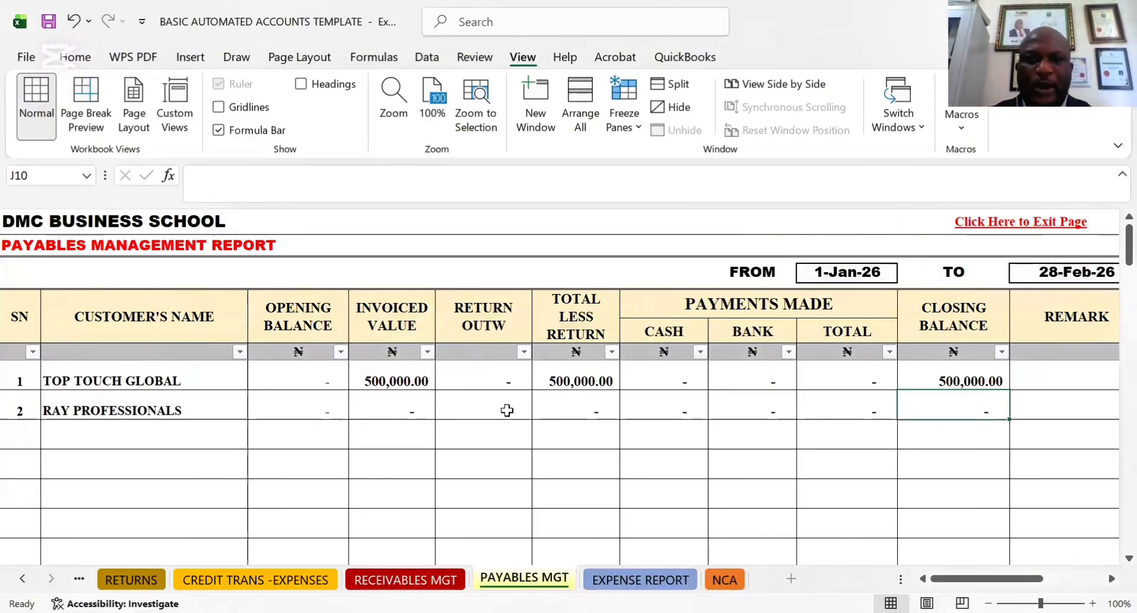
Return to the credit expense transactions and check how the TOP TOUCH GLOBAL transaction date is entered
click(615, 575)
click(405, 579)
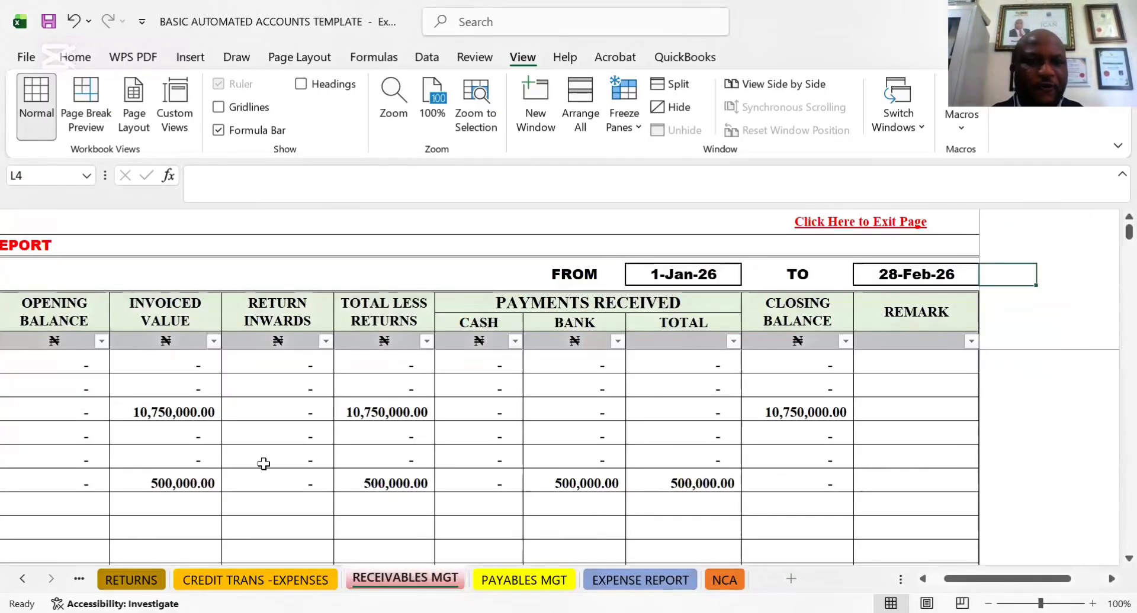
click(272, 578)
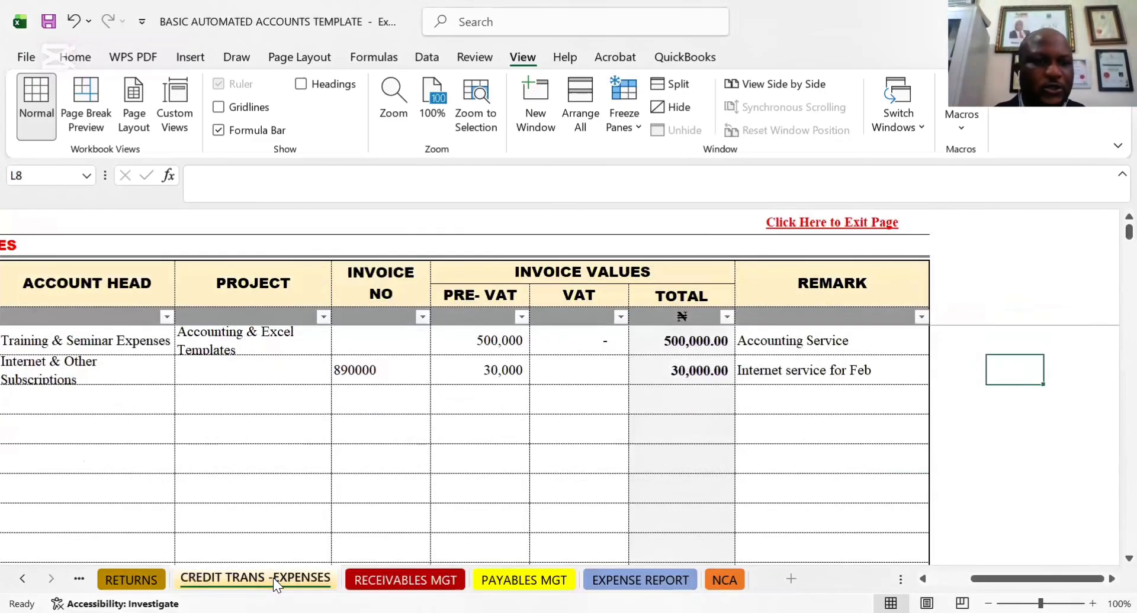
scroll(71, 369, left, 3)
double_click(71, 368)
click(96, 341)
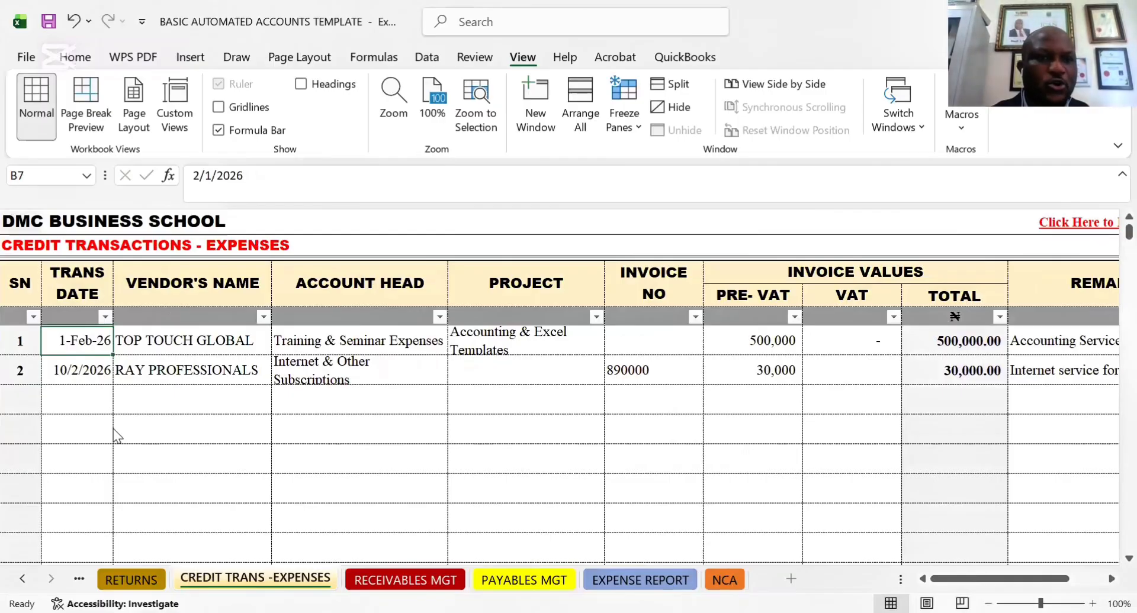
Re-enter the RAY PROFESSIONALS transaction date in month-first order as 02-10-26
click(82, 382)
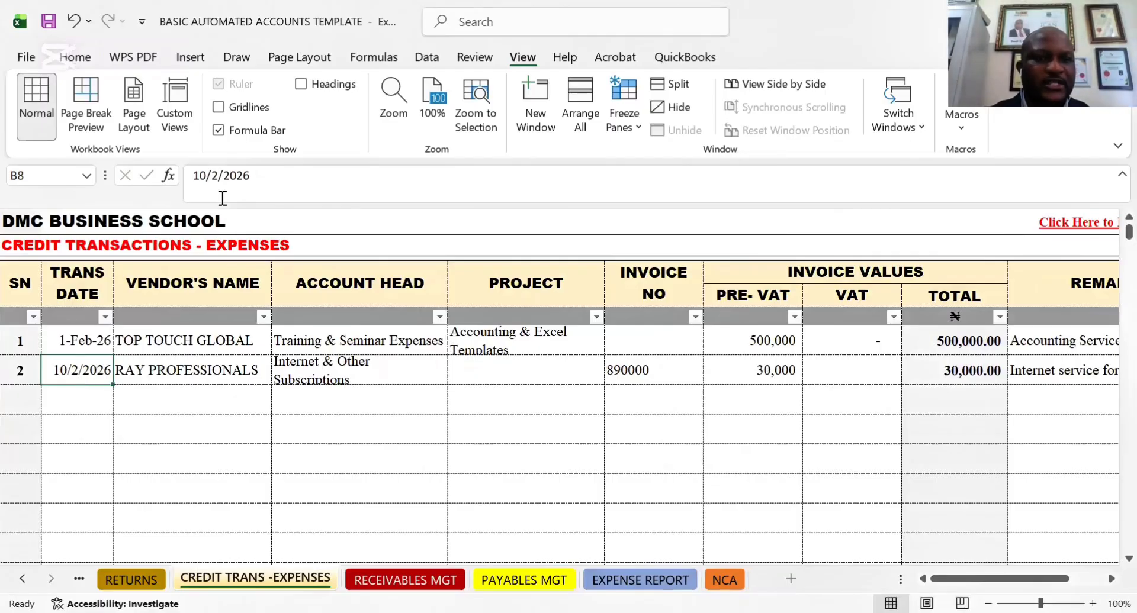
text(02)
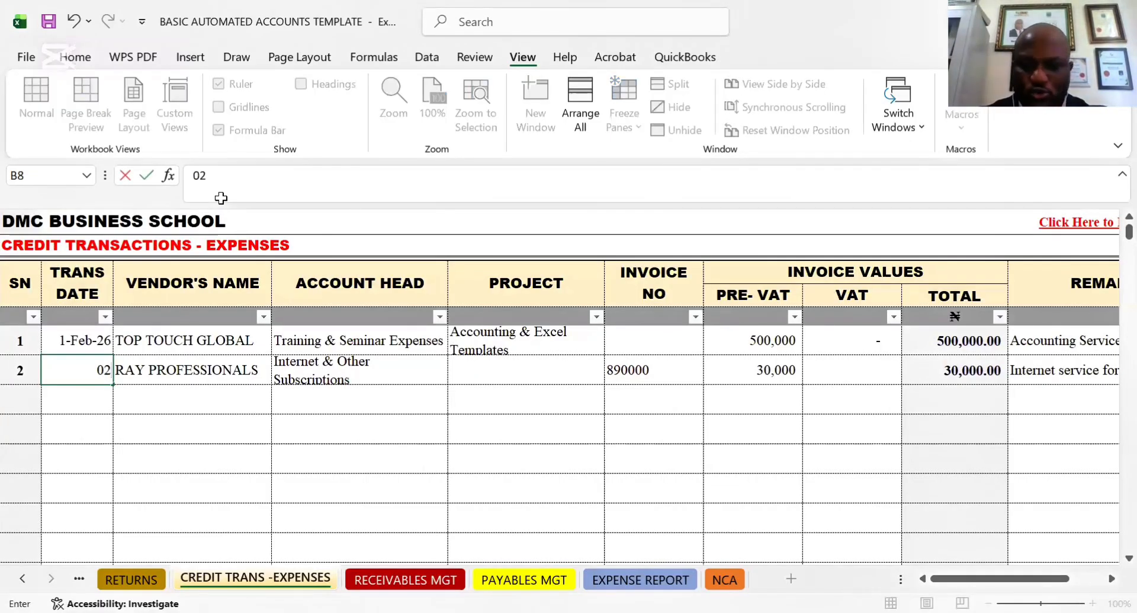
text(-1)
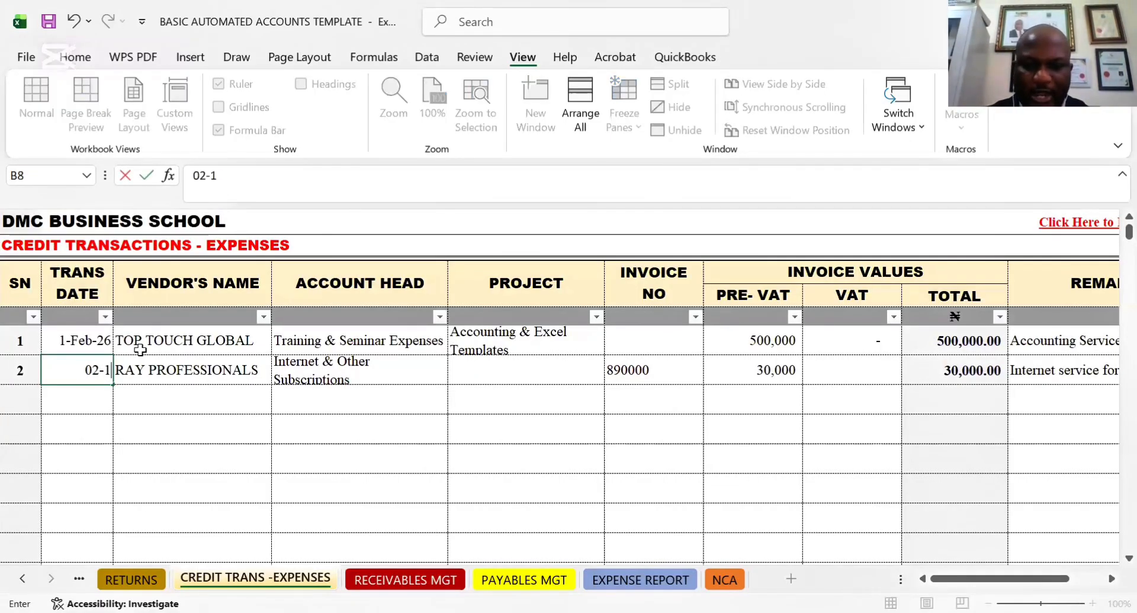
text(0-202)
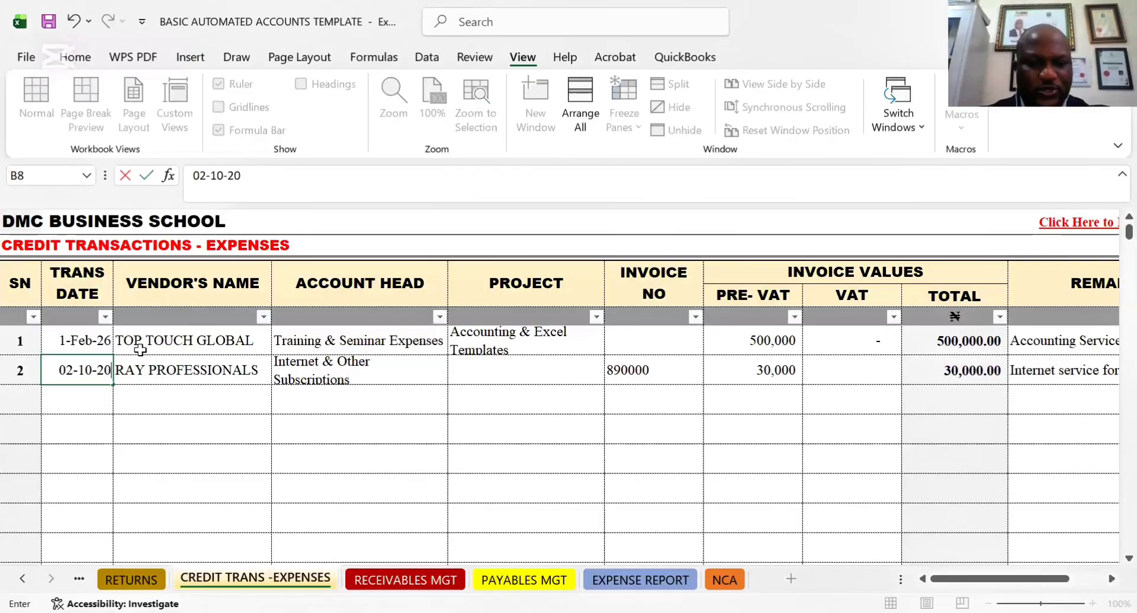
key(BackSpace)
key(BackSpace)
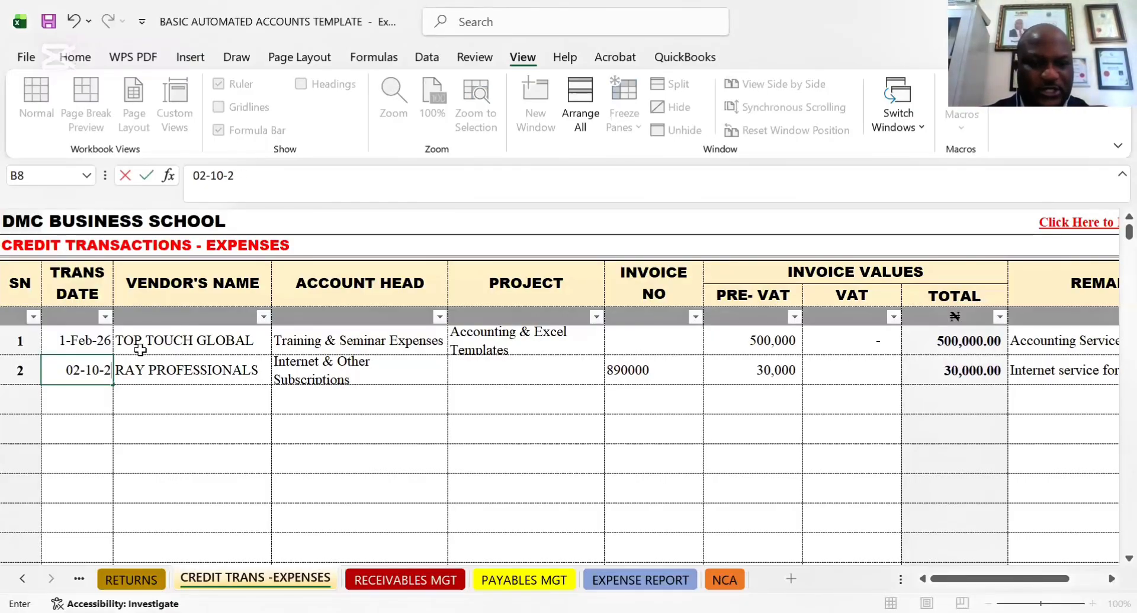
text(6)
key(Return)
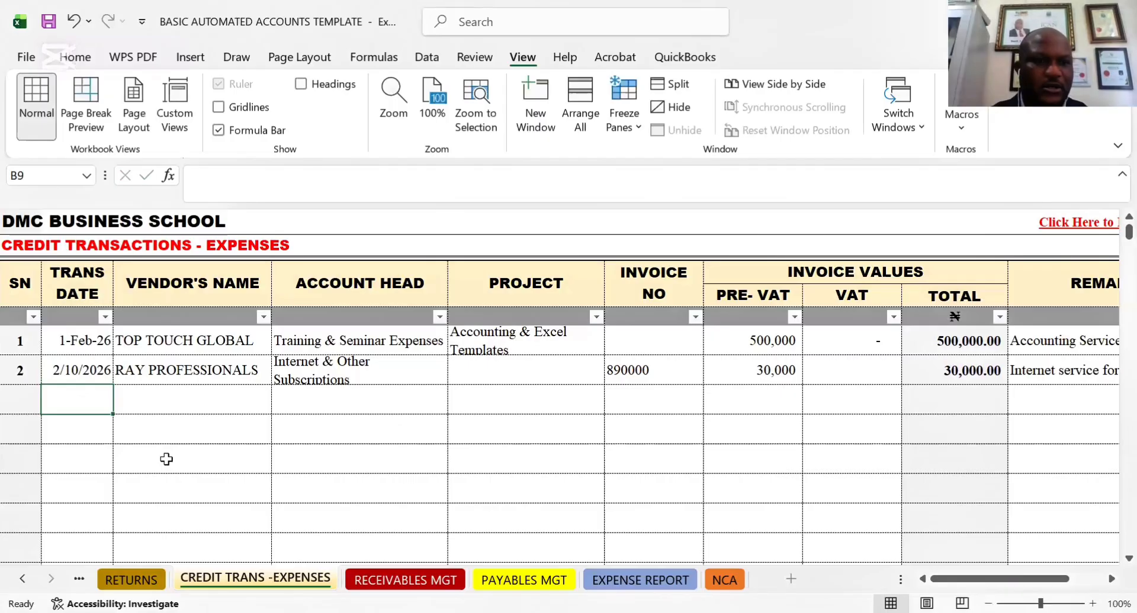
click(84, 379)
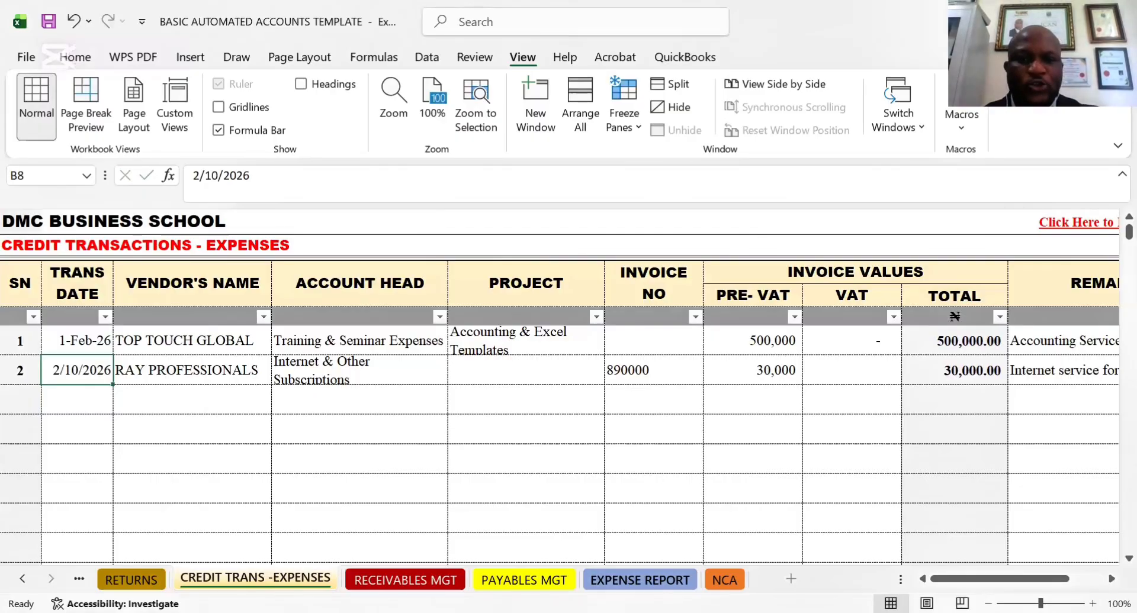
Open the Payables Management Report and follow the RAY PROFESSIONALS row from the vendor's name past its closing balance
click(639, 580)
click(524, 575)
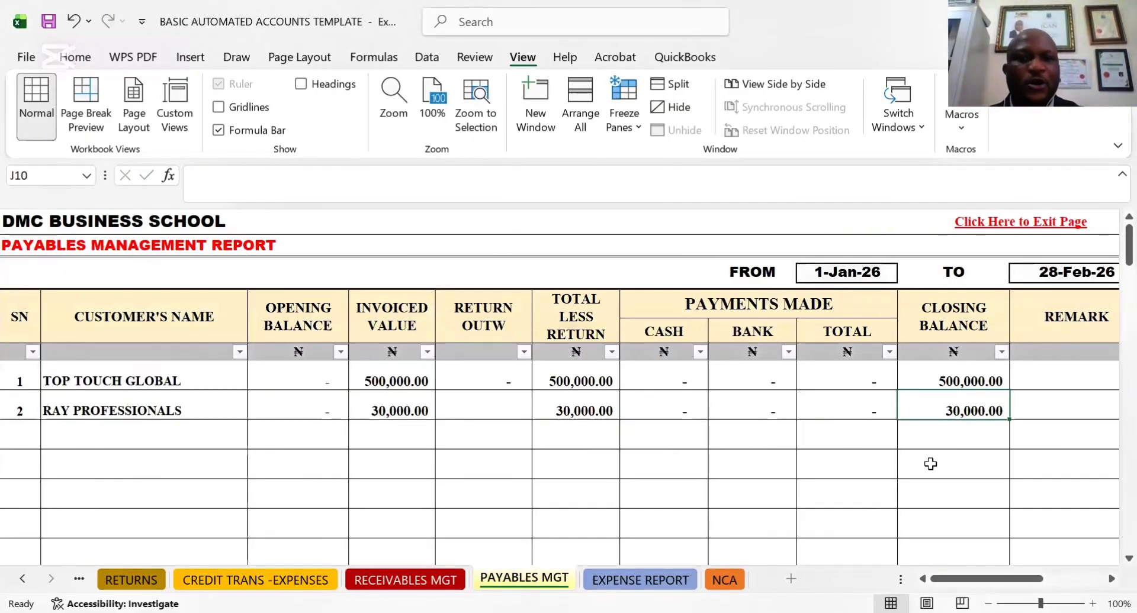
click(196, 412)
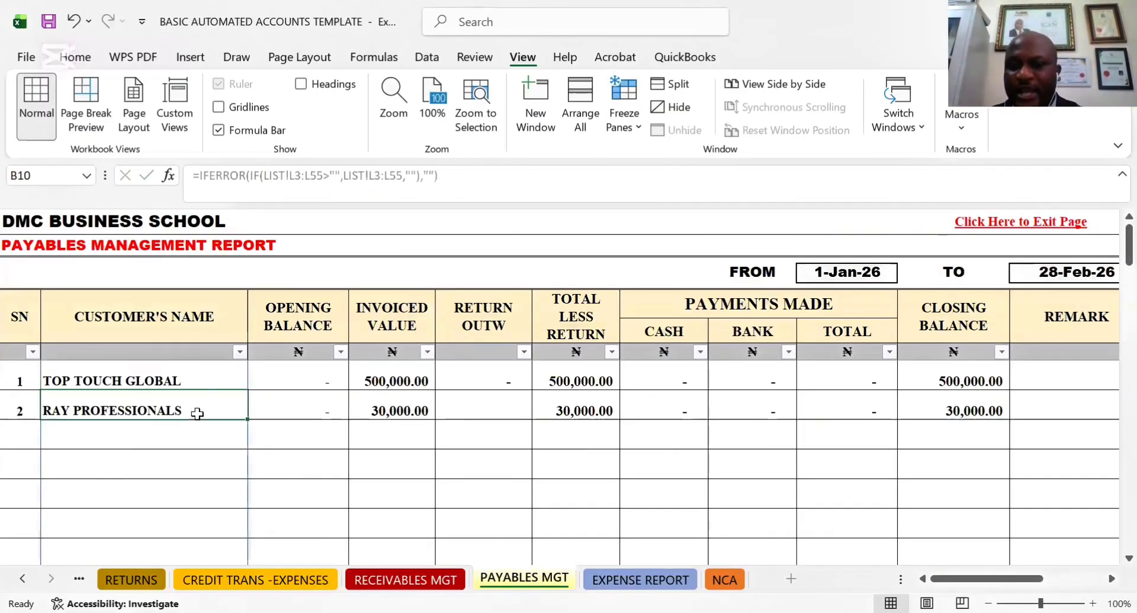
key(Right)
key(Right)
key(Right)
key(Right)
key(Right)
key(Right)
key(Right)
key(Right)
key(Right)
key(Right)
key(Right)
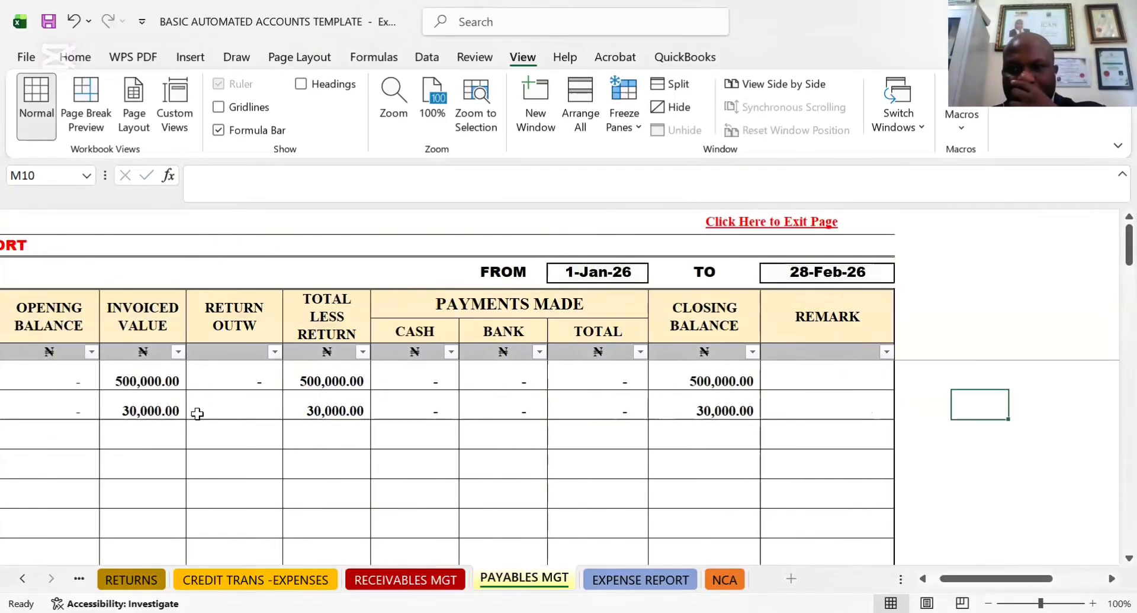
Examine the invoiced value, return, total less return and closing balance of RAY PROFESSIONALS in the payables report
key(Left)
key(Left)
key(Left)
key(Left)
key(Left)
key(Left)
key(Left)
key(Left)
key(Left)
key(Left)
key(Left)
key(Left)
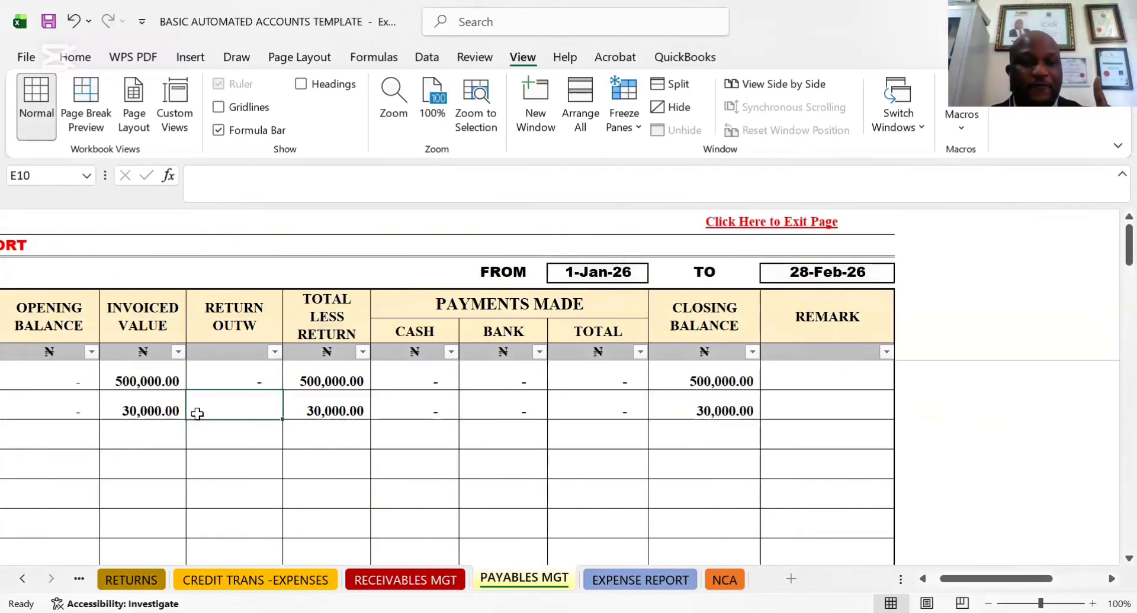
key(Right)
key(Right)
key(Right)
key(Right)
key(Right)
key(Right)
key(Right)
key(Right)
key(Right)
key(Right)
key(Right)
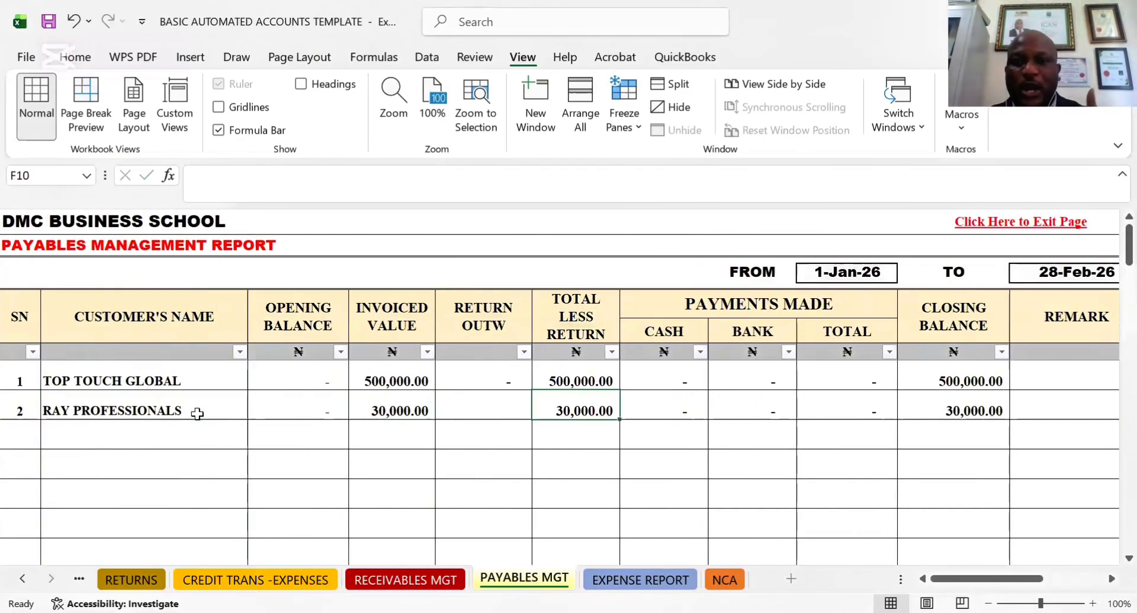
key(Right)
key(Left)
key(Left)
key(Left)
key(Left)
key(Left)
key(Left)
key(Left)
key(Left)
key(Left)
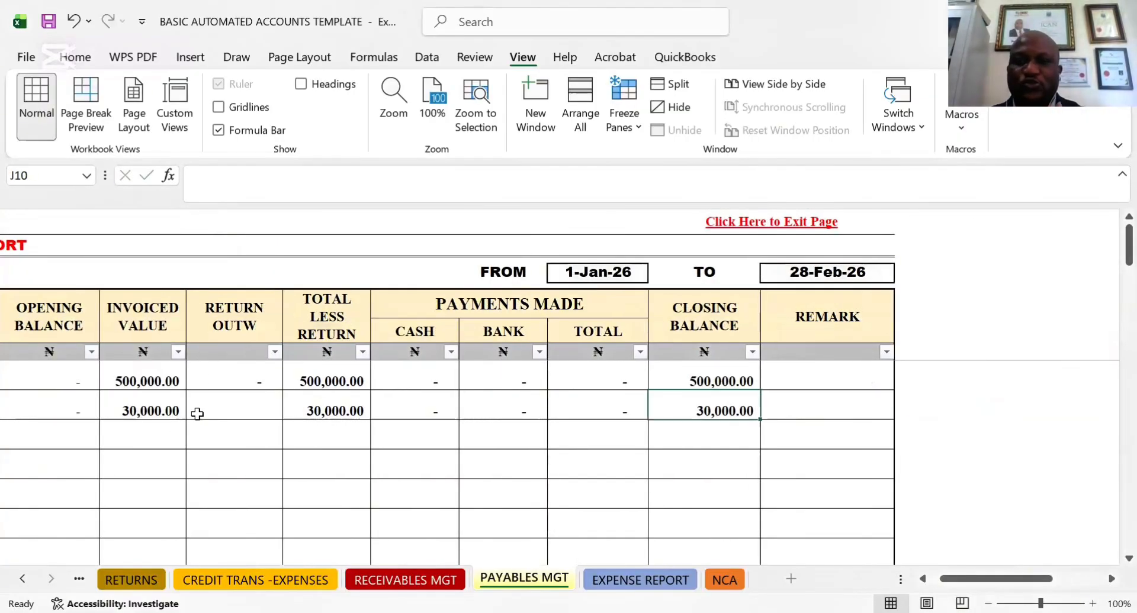
key(Left)
key(Left)
key(Left)
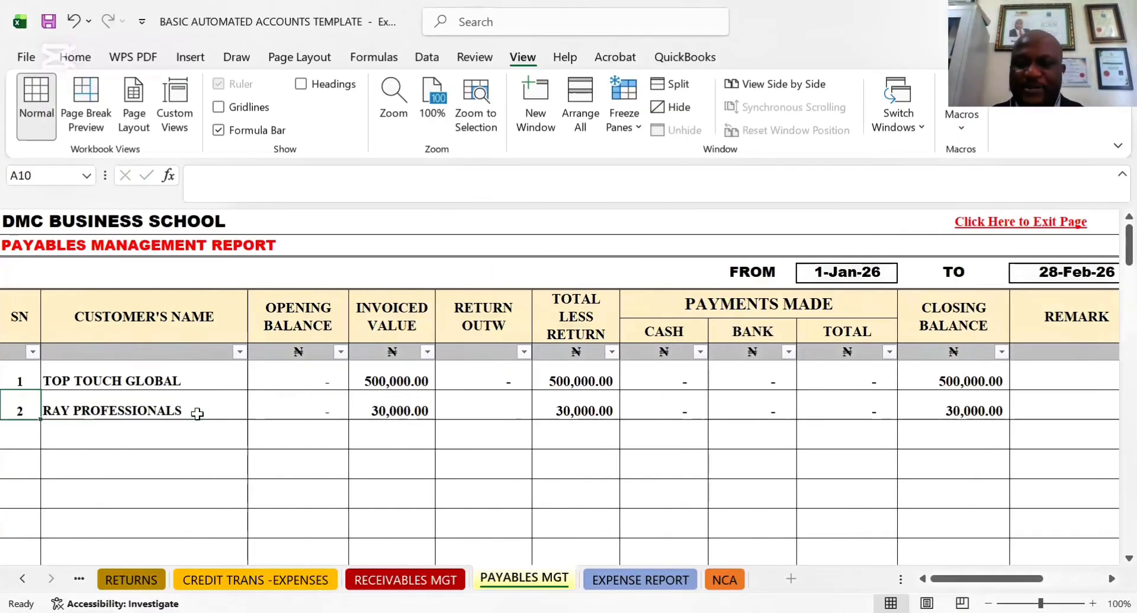
key(Right)
key(Right)
key(Right)
key(Right)
key(Right)
key(Right)
key(Right)
key(Right)
key(Right)
key(Right)
key(Right)
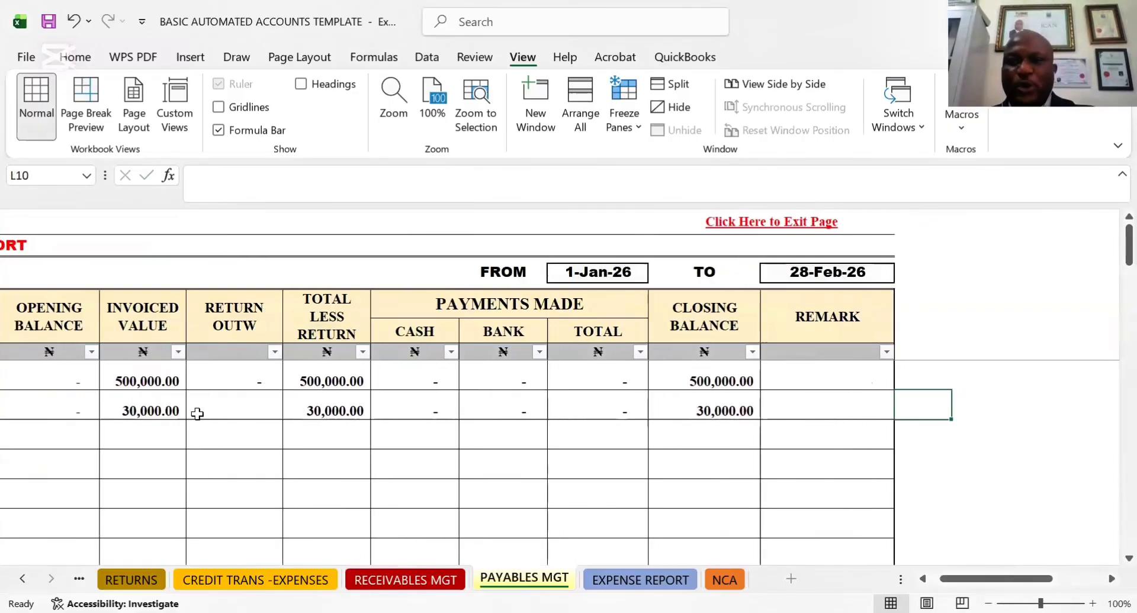
key(Right)
key(Left)
key(Left)
key(Left)
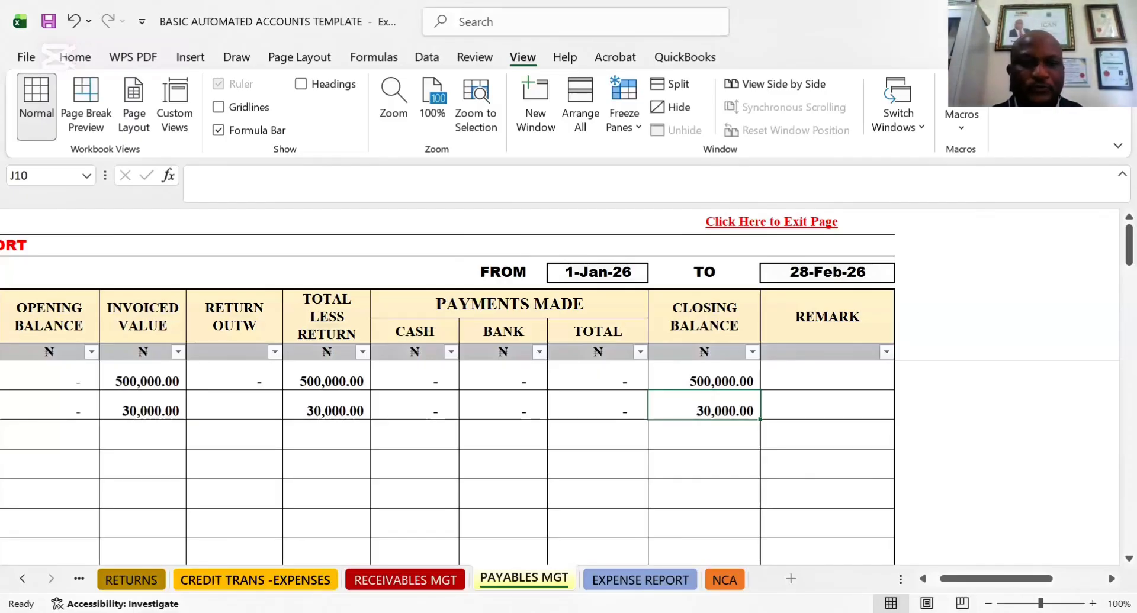
Return to the credit expense transactions and review the corrected RAY PROFESSIONALS entry from transaction date to remark
click(255, 580)
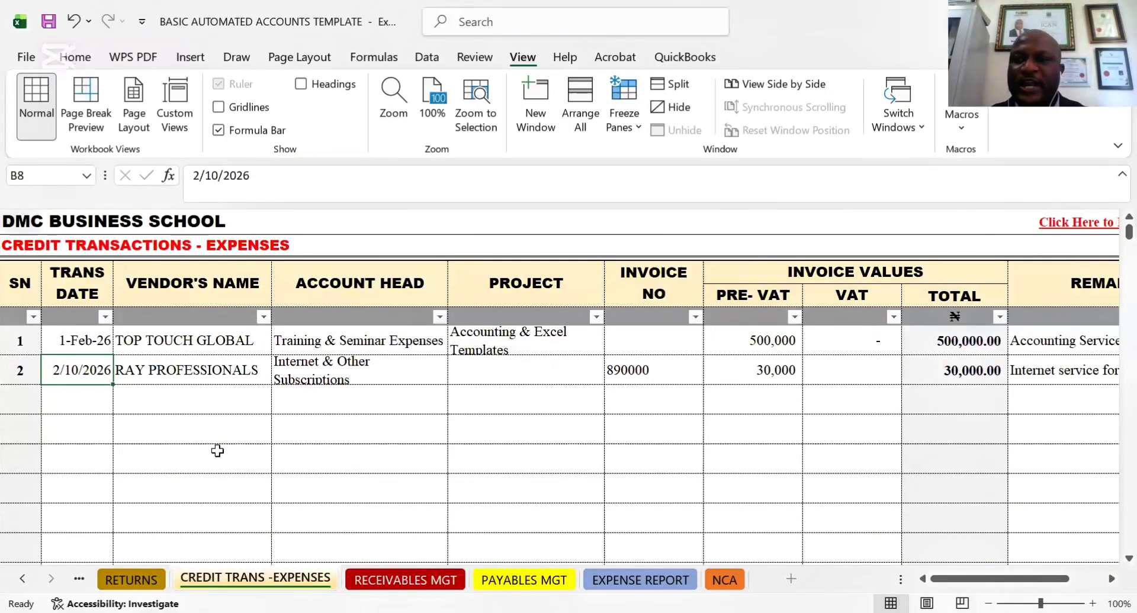
click(190, 408)
key(Home)
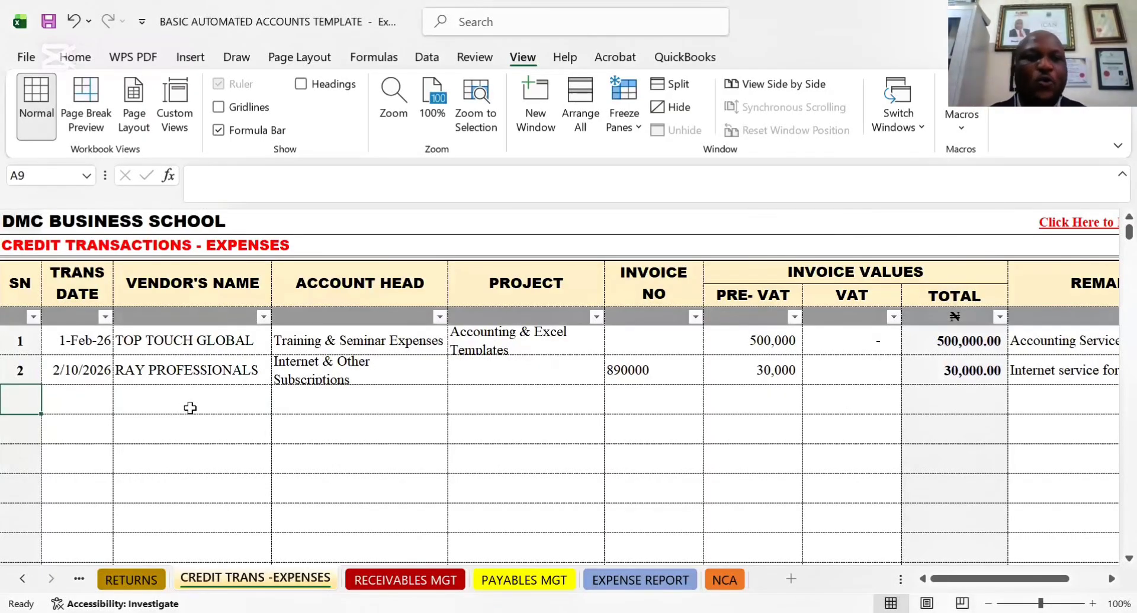
click(57, 364)
key(Right)
key(Right)
key(Right)
key(Right)
key(Right)
key(Right)
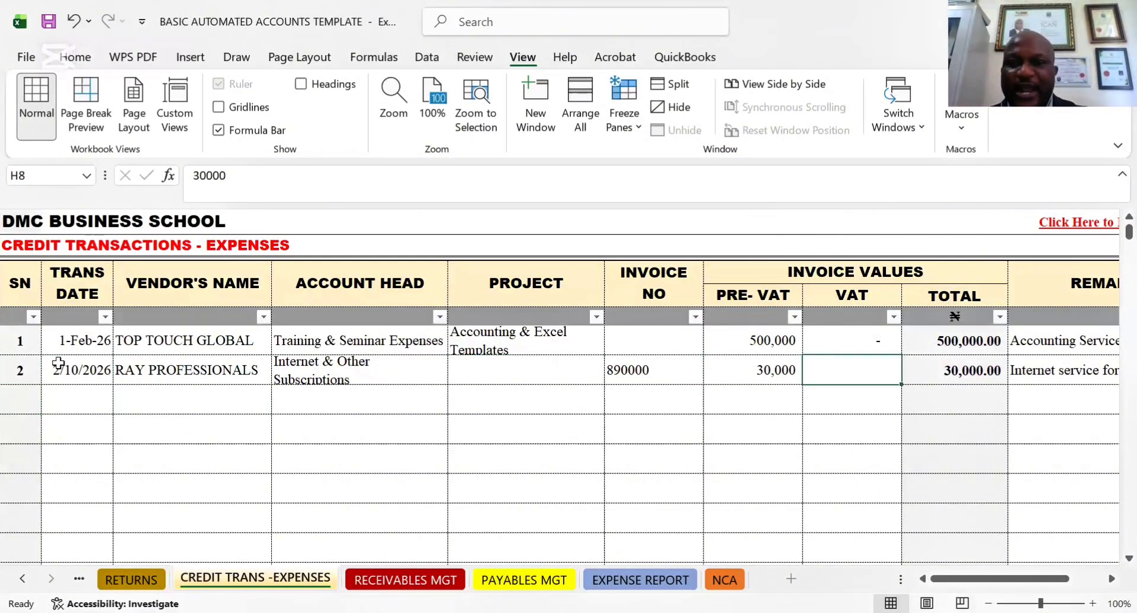
key(Right)
key(Right)
key(Right)
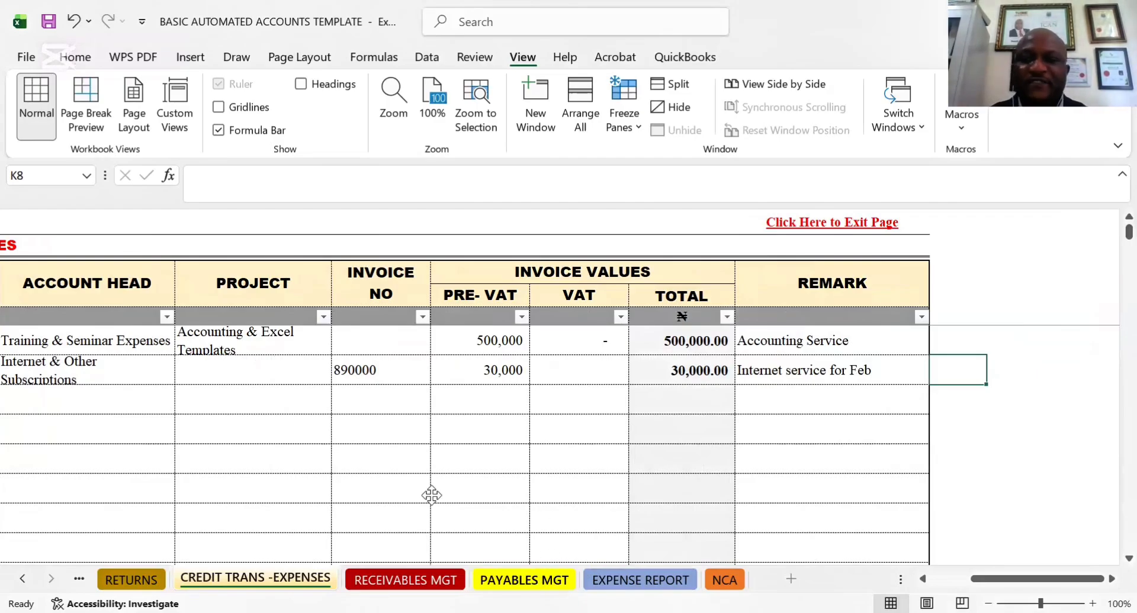
Reopen the Payables Management Report and check both vendors' balances against the credit expense transactions
click(542, 578)
click(234, 464)
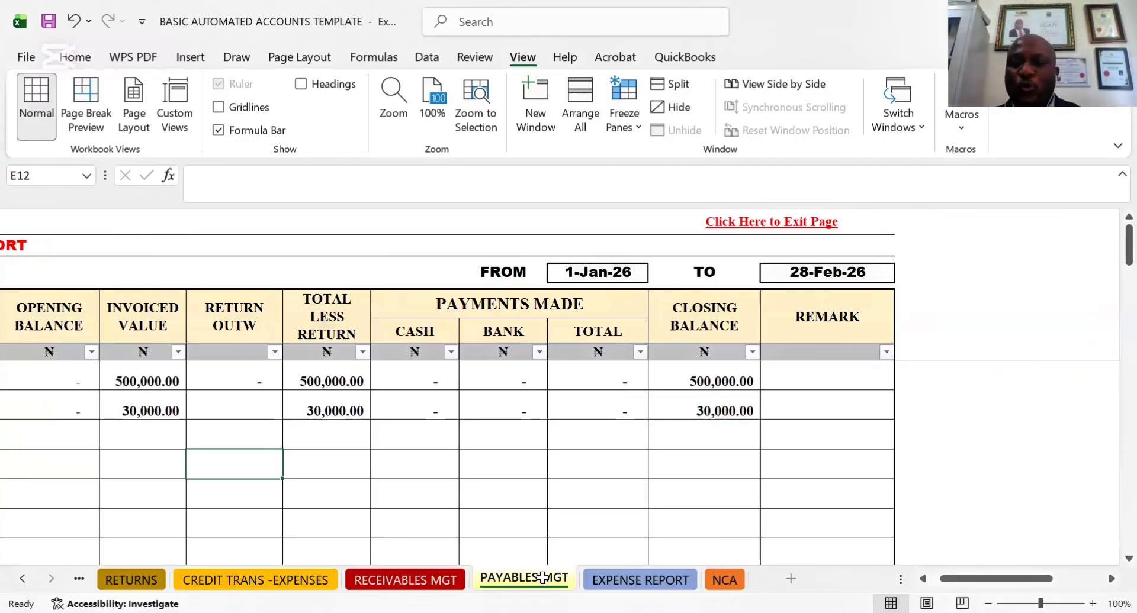
key(Left)
key(Left)
key(Left)
key(Left)
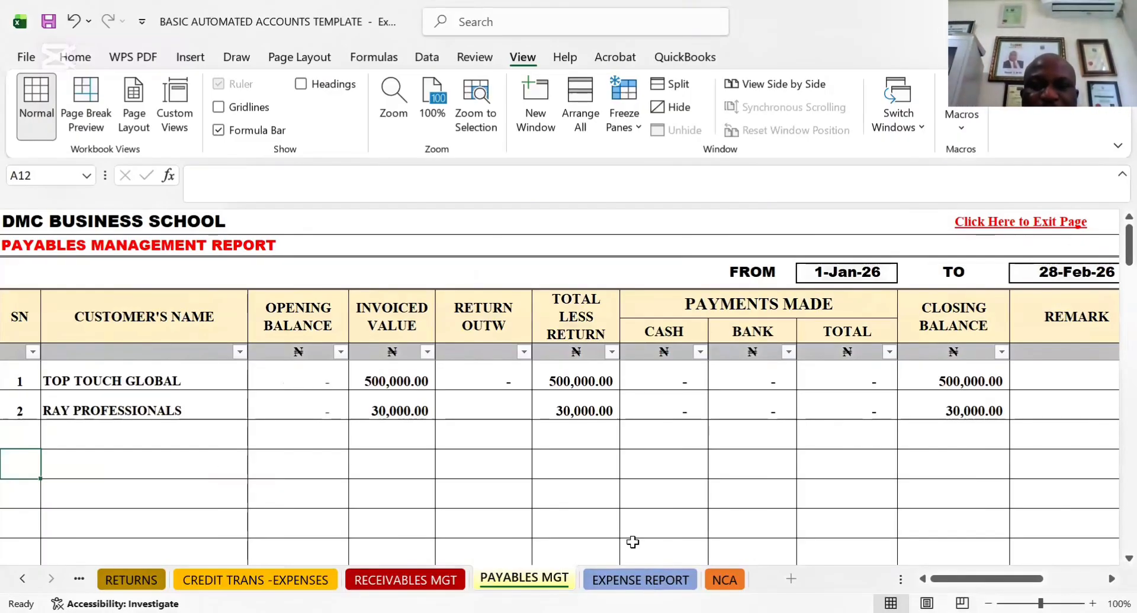
Move on from the payables report to the Summarised Expense Report
click(750, 433)
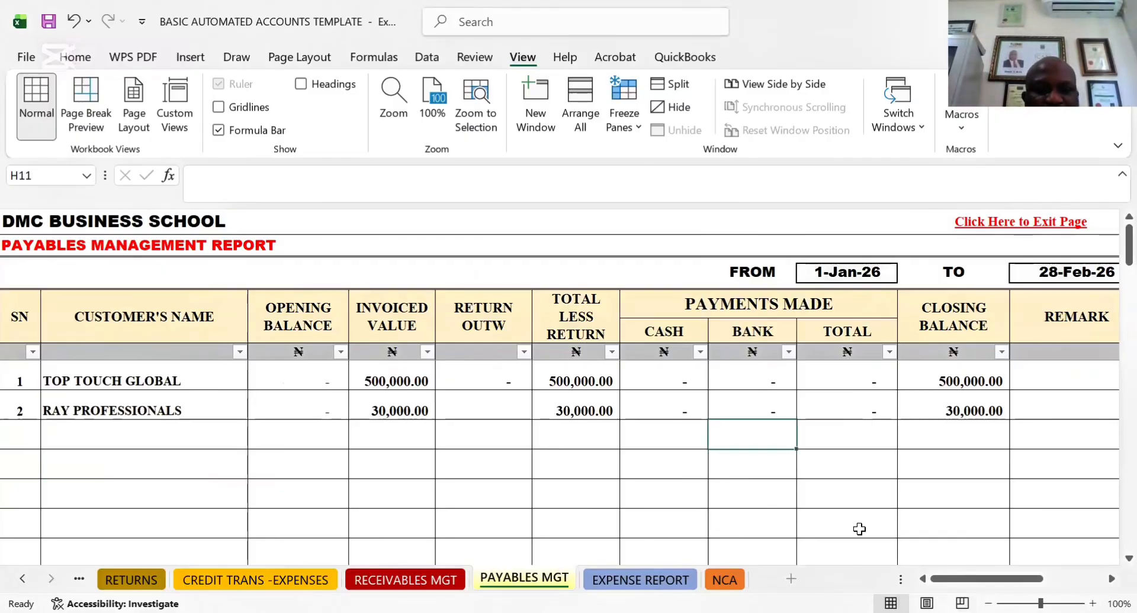
click(458, 497)
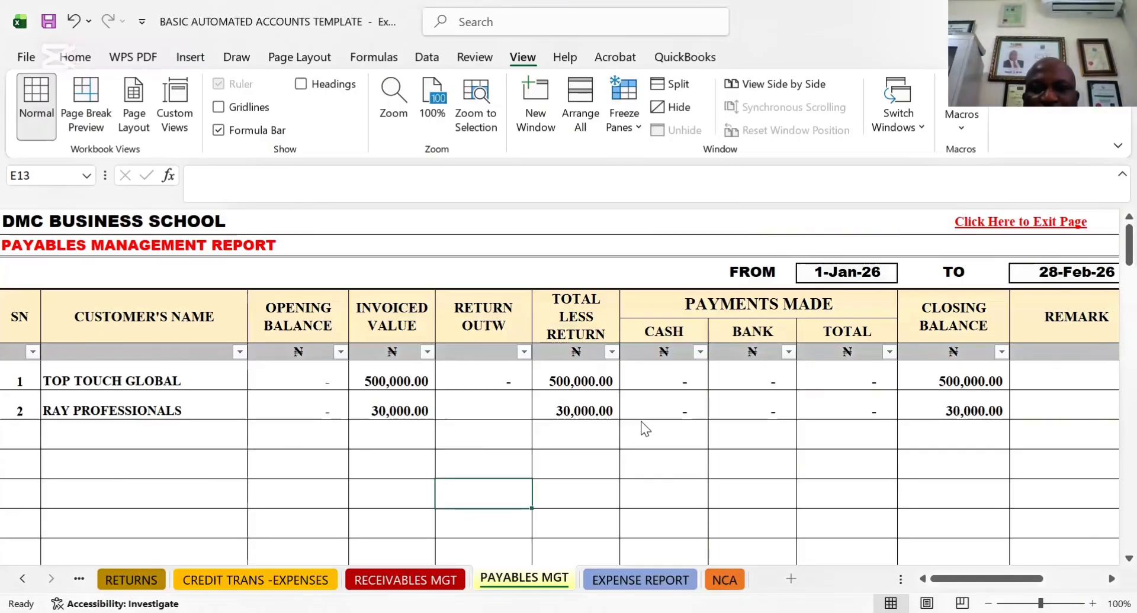
key(ctrl+Page_Down)
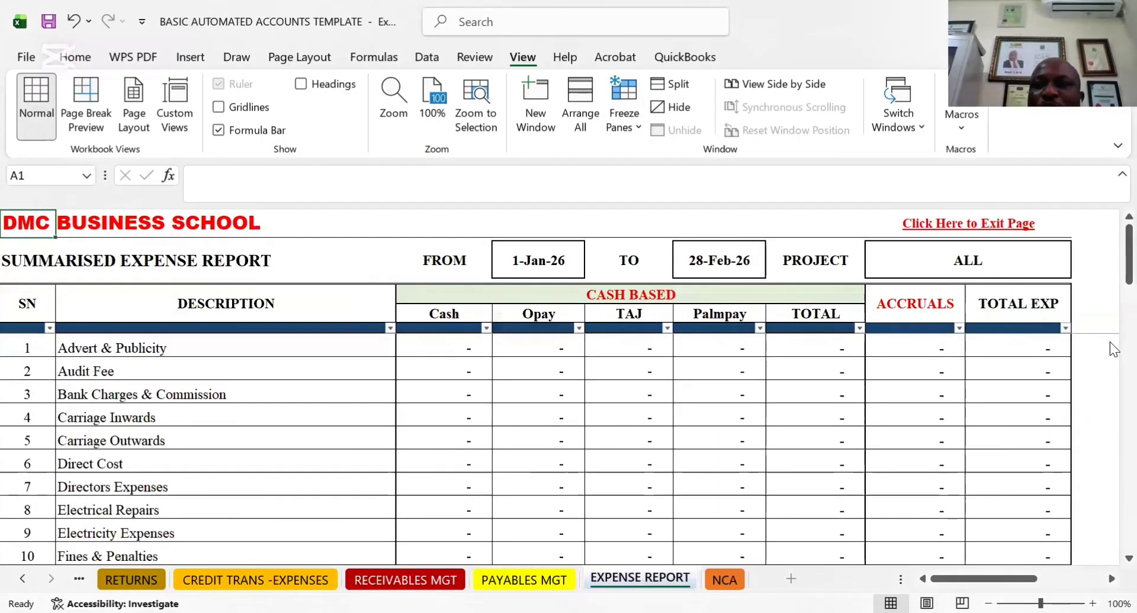
Examine the Internet & Other Subscriptions line of the Summarised Expense Report from its description to its accruals and total expense
drag(1111, 284, 1110, 342)
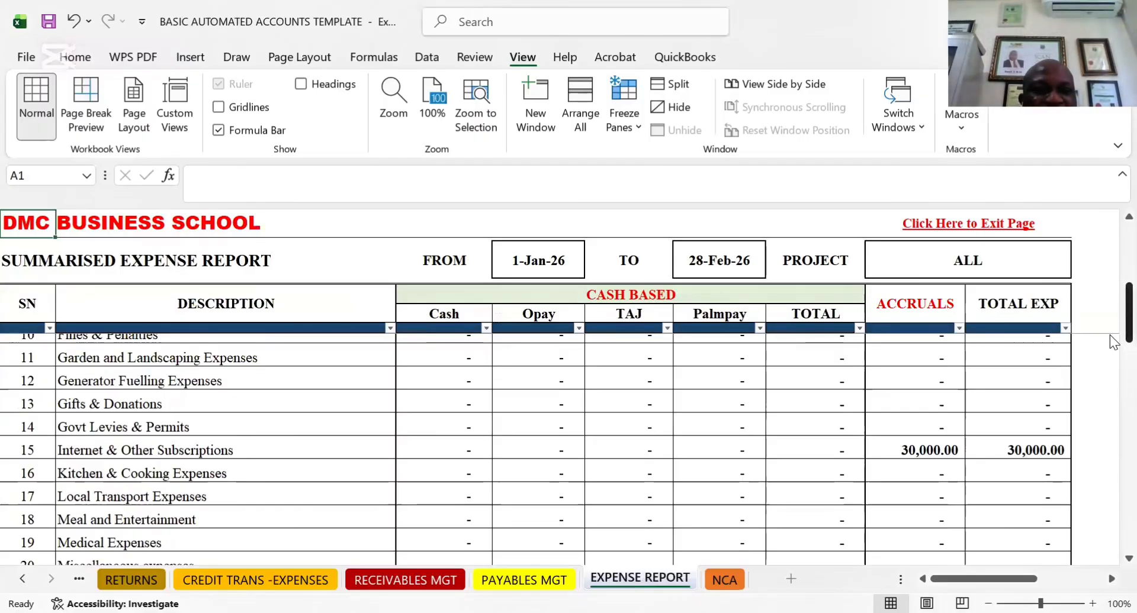
click(182, 443)
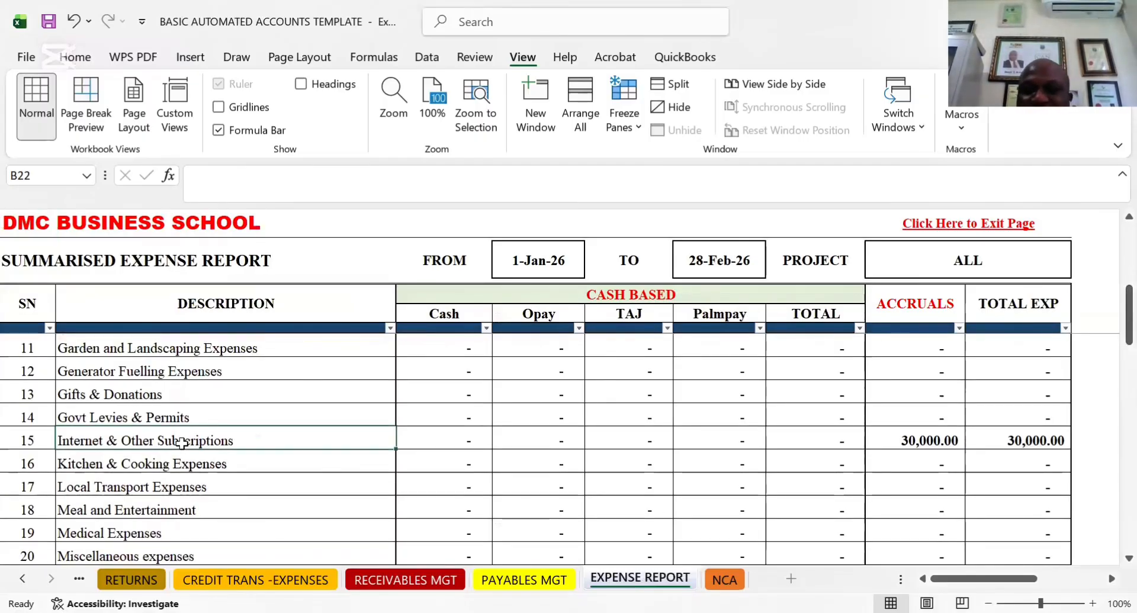
key(Right)
key(Right)
key(Right)
key(Right)
key(Right)
key(Right)
key(Right)
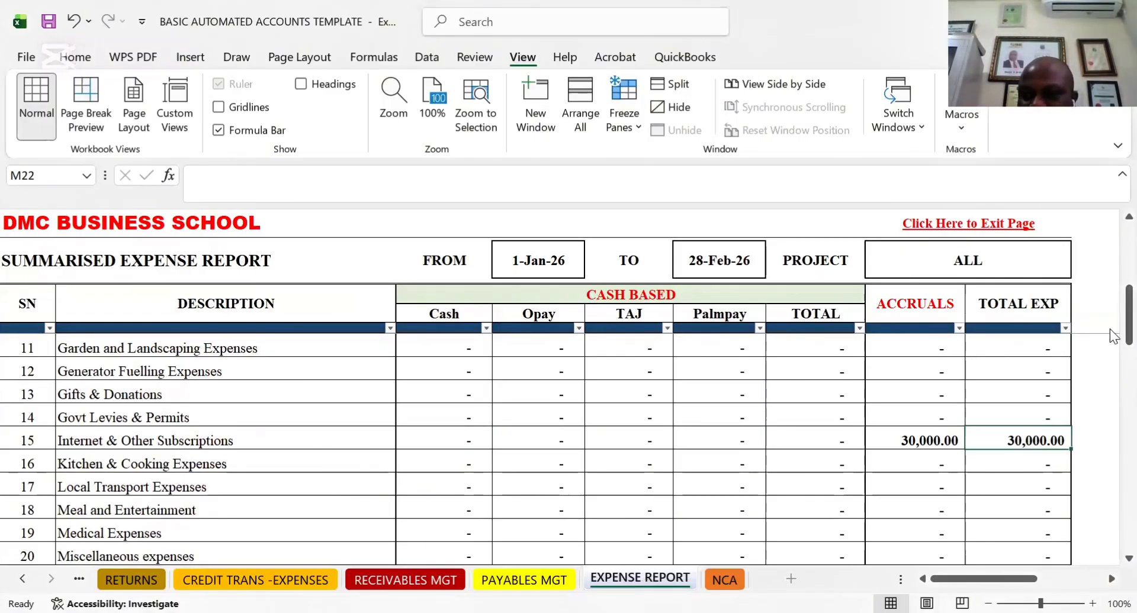
Limit the Summarised Expense Report to the CAC & Other Corporate Services project
scroll(1113, 240, up, 4)
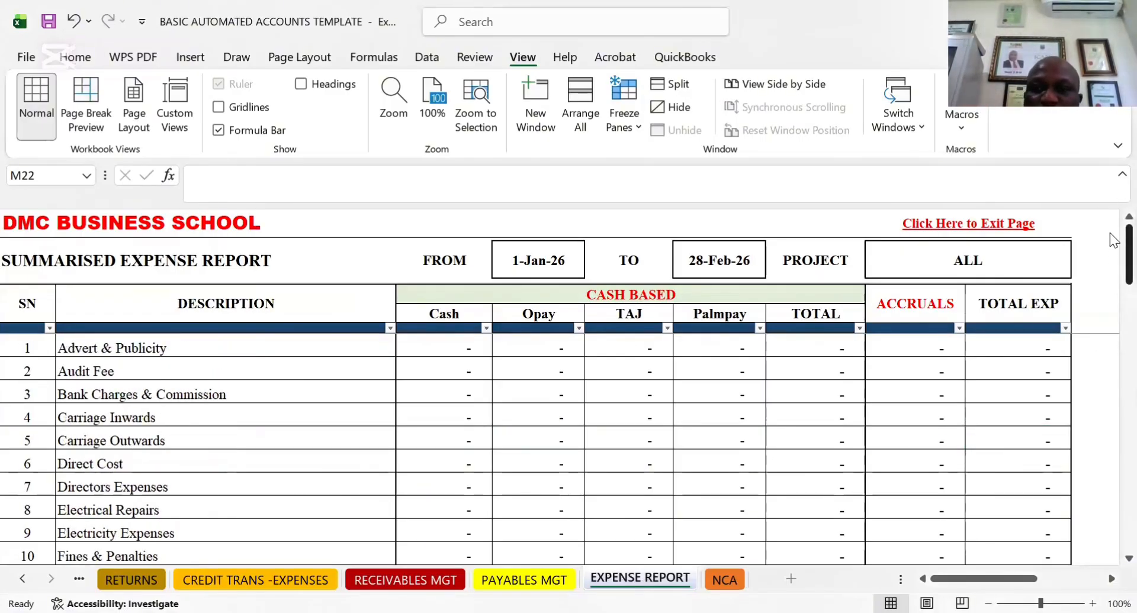
click(829, 252)
click(974, 272)
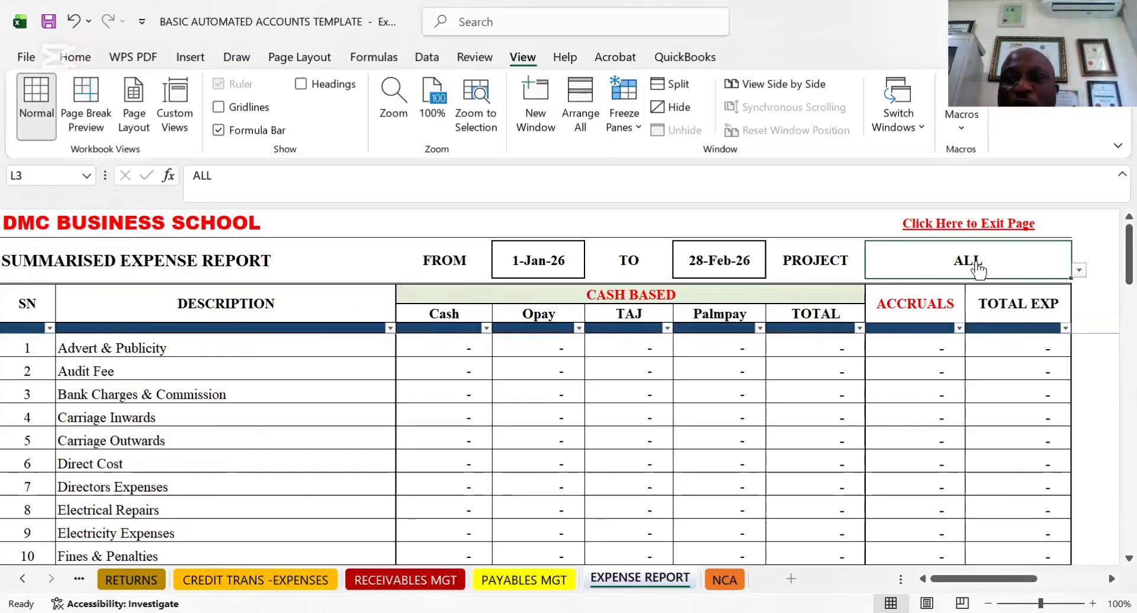
click(1079, 270)
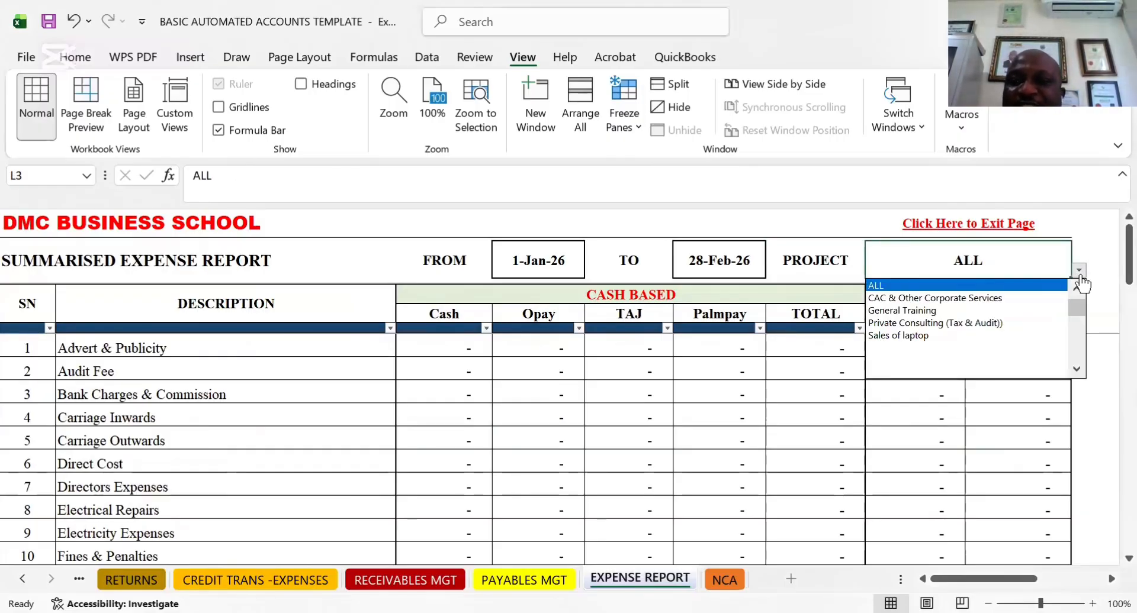
click(917, 299)
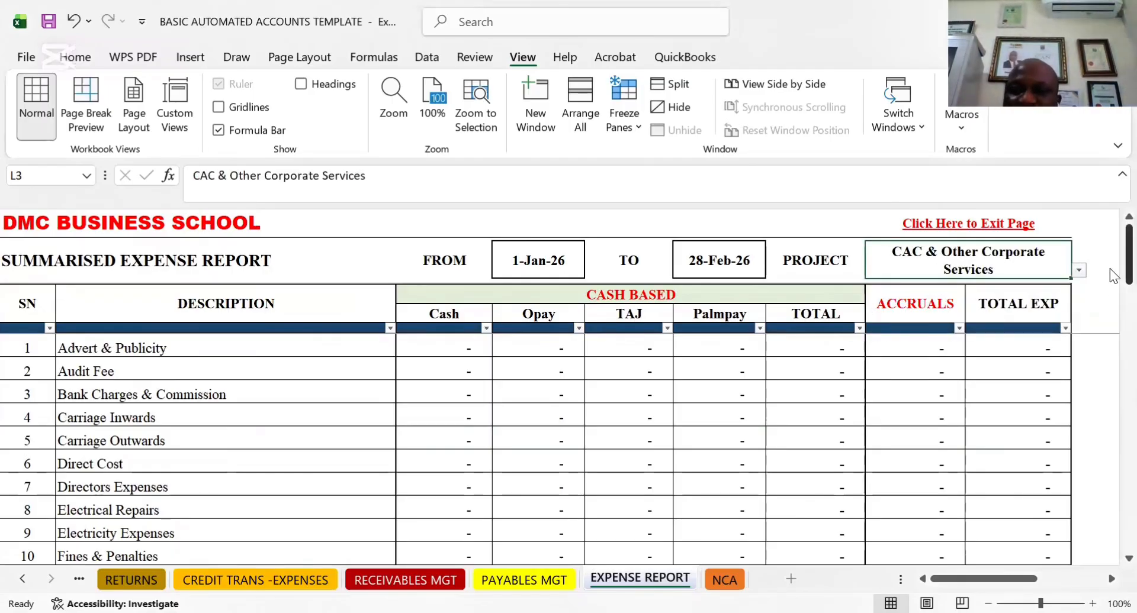
drag(1113, 276, 1114, 225)
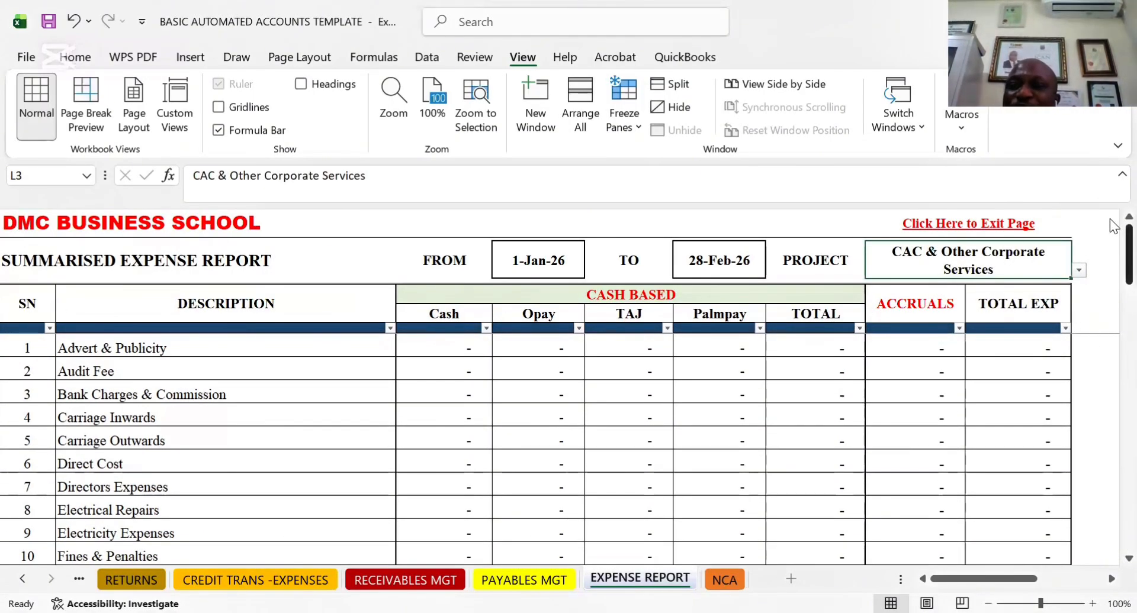
Switch the expense report's project to Private Consulting (Tax & Audit)) and look over the expense lines
click(1079, 273)
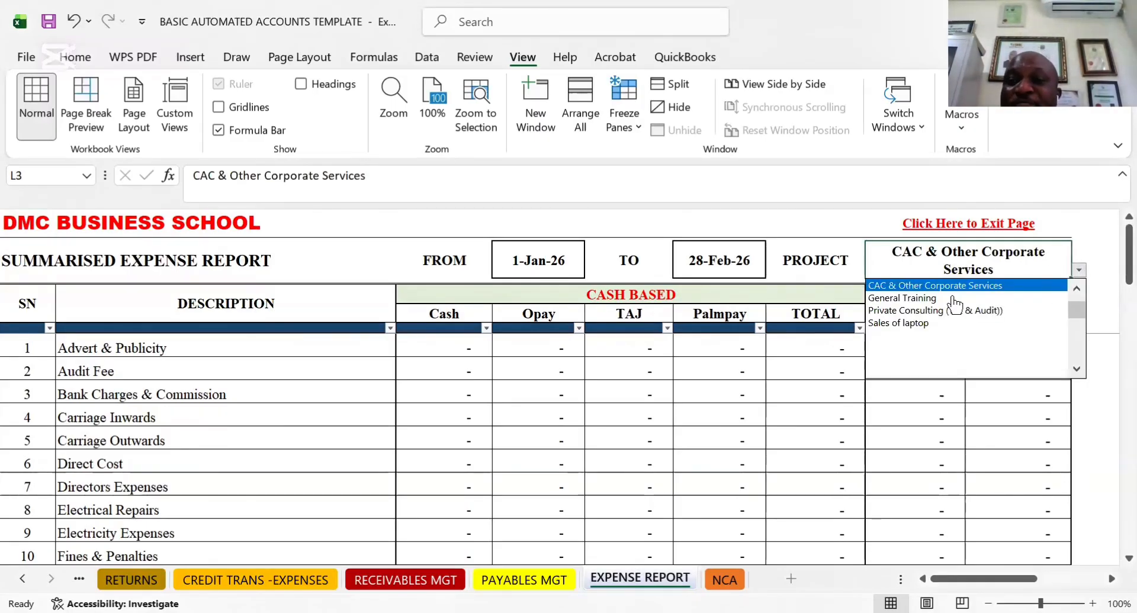
click(910, 313)
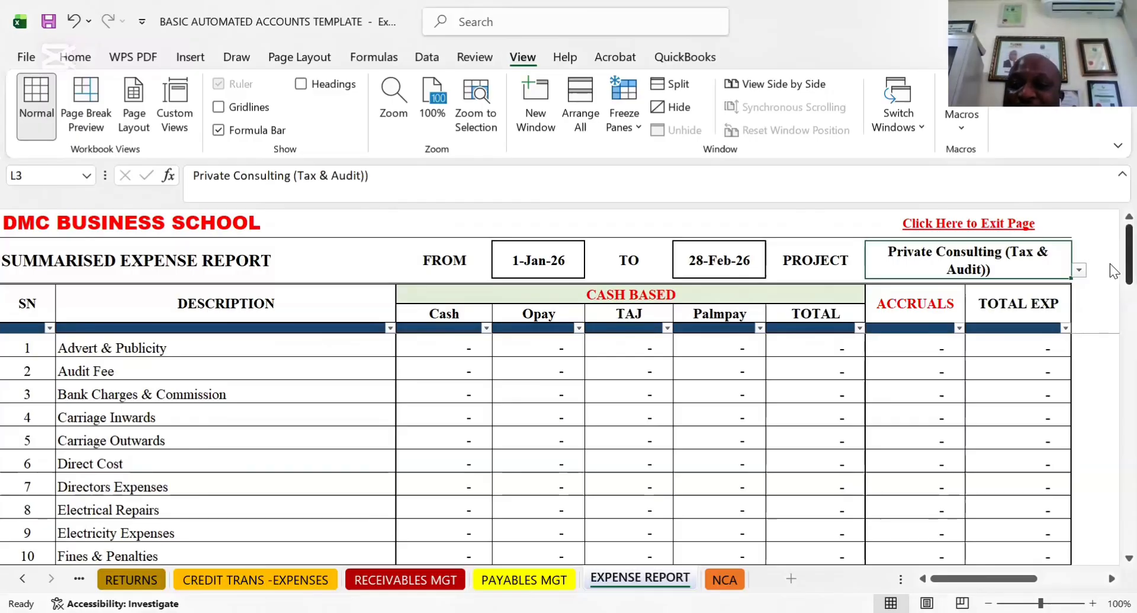
drag(1114, 271, 1111, 180)
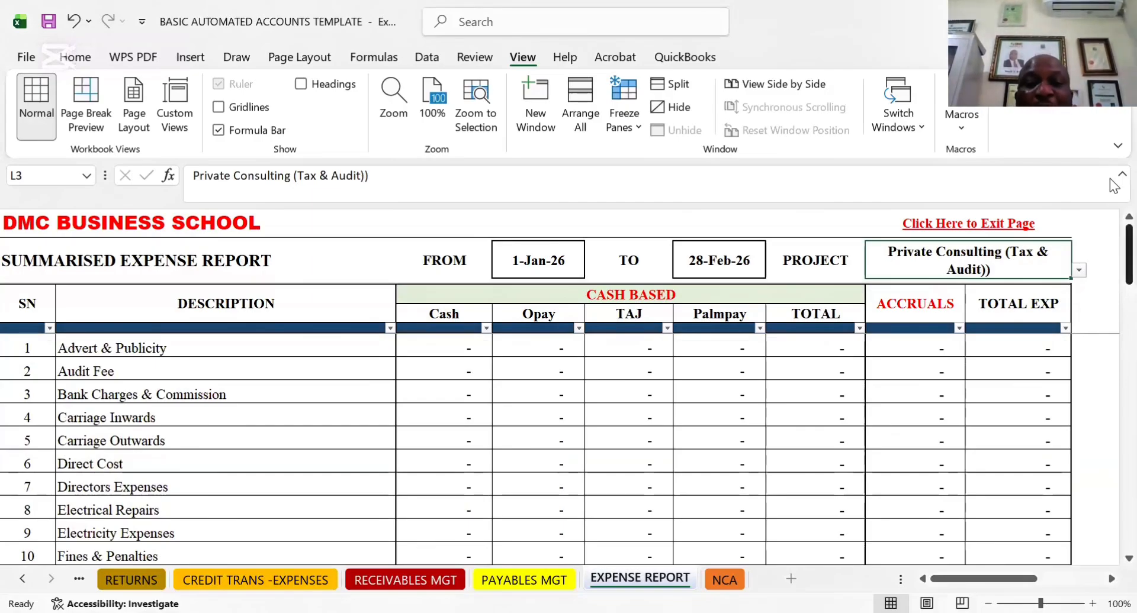
Assign the Private Consulting (Tax & Audit)) project to the Internet & Other Subscriptions entry in the credit expense transactions
click(531, 573)
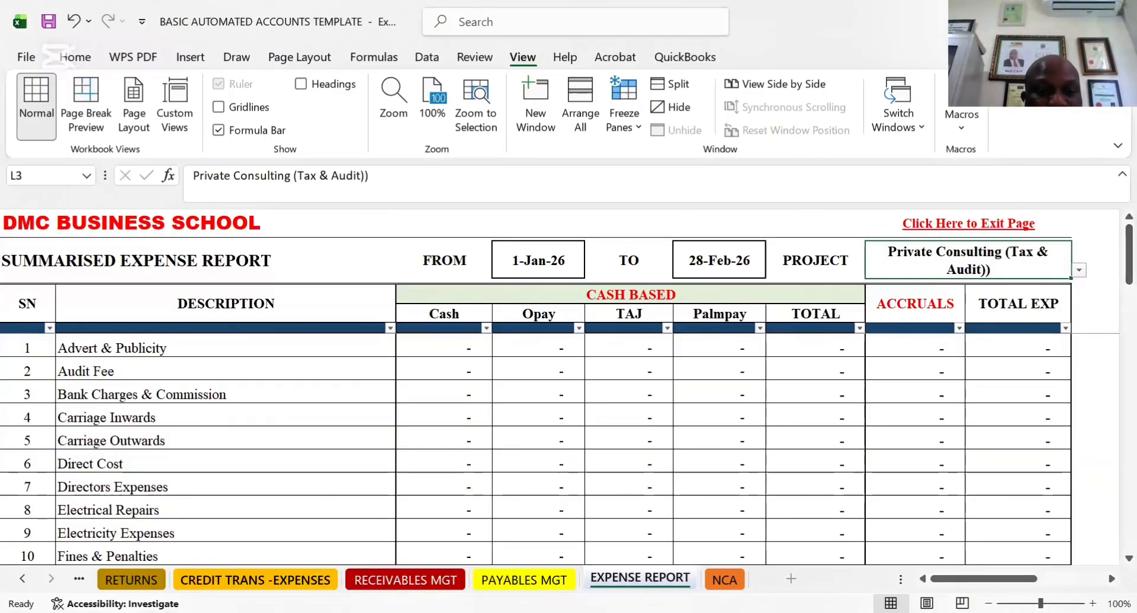
click(255, 579)
click(251, 375)
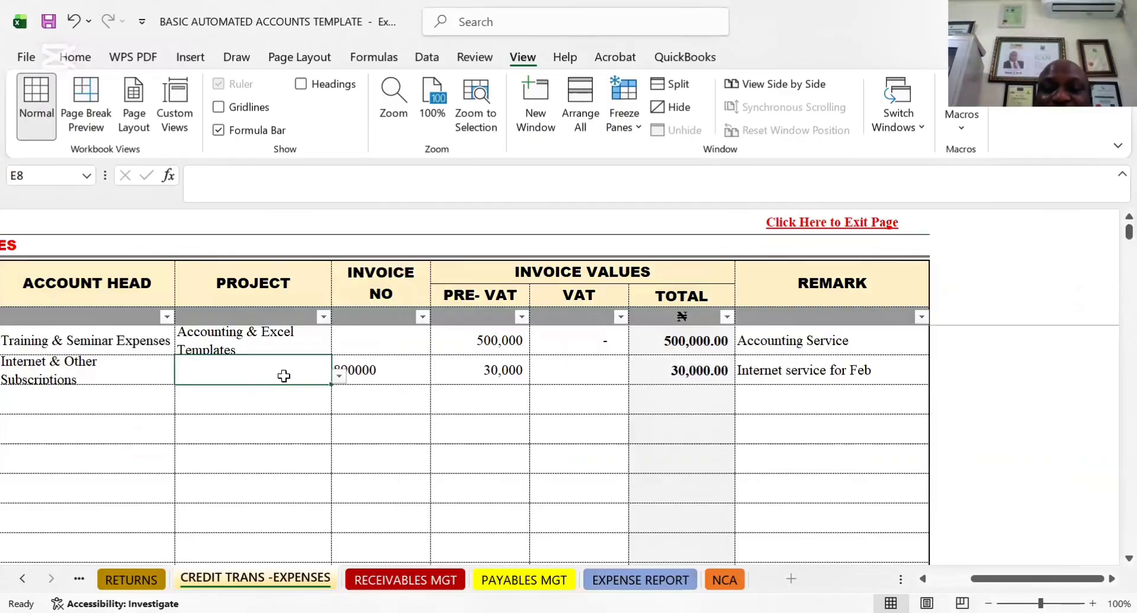
click(339, 376)
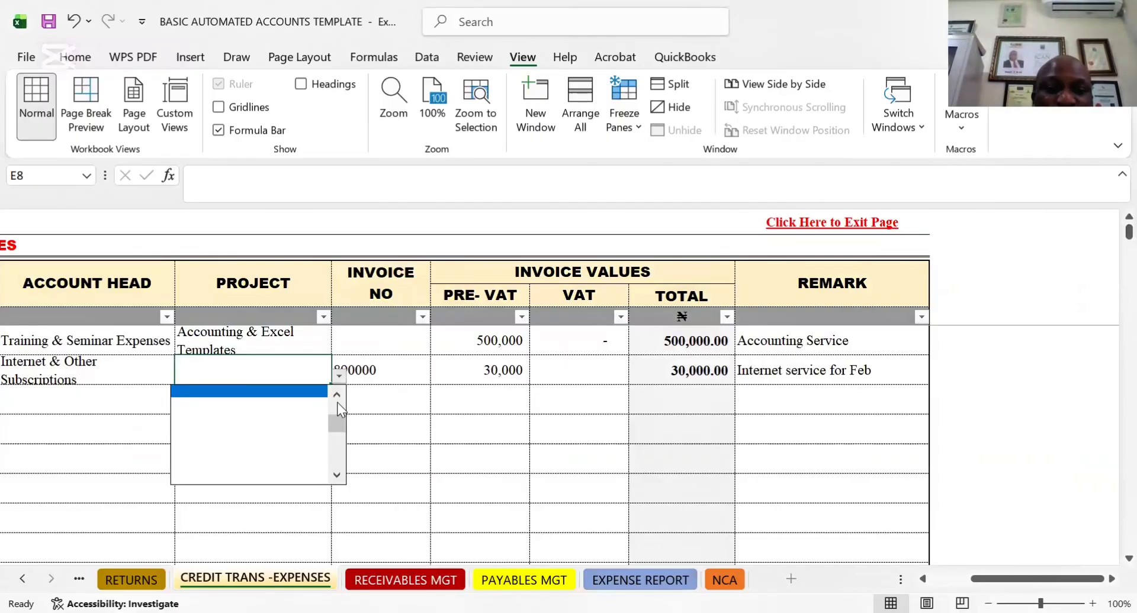
scroll(337, 429, up, 3)
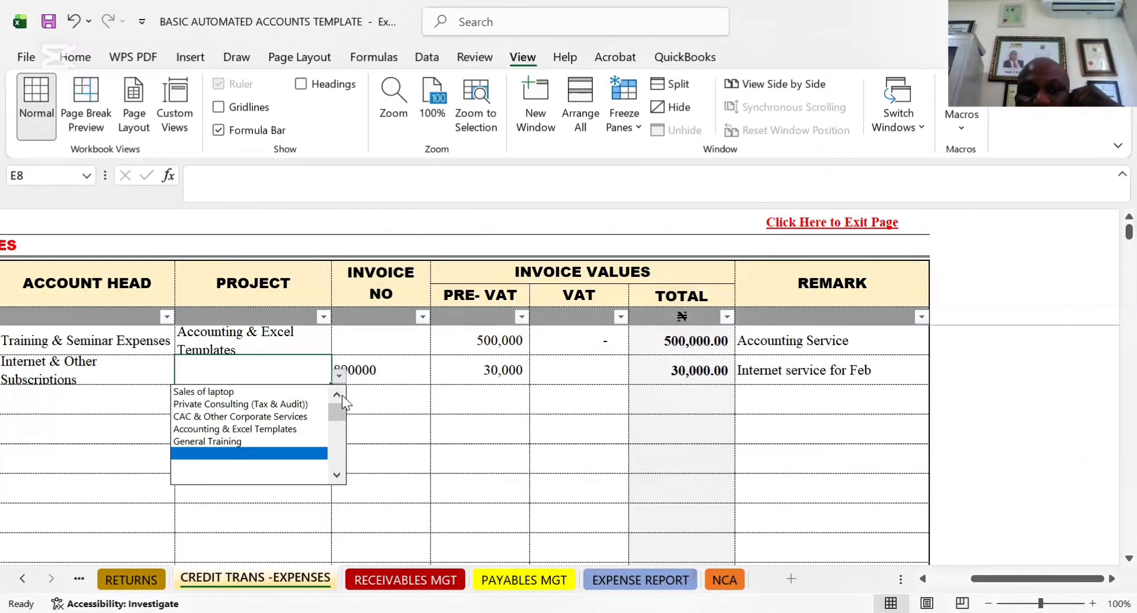
click(254, 403)
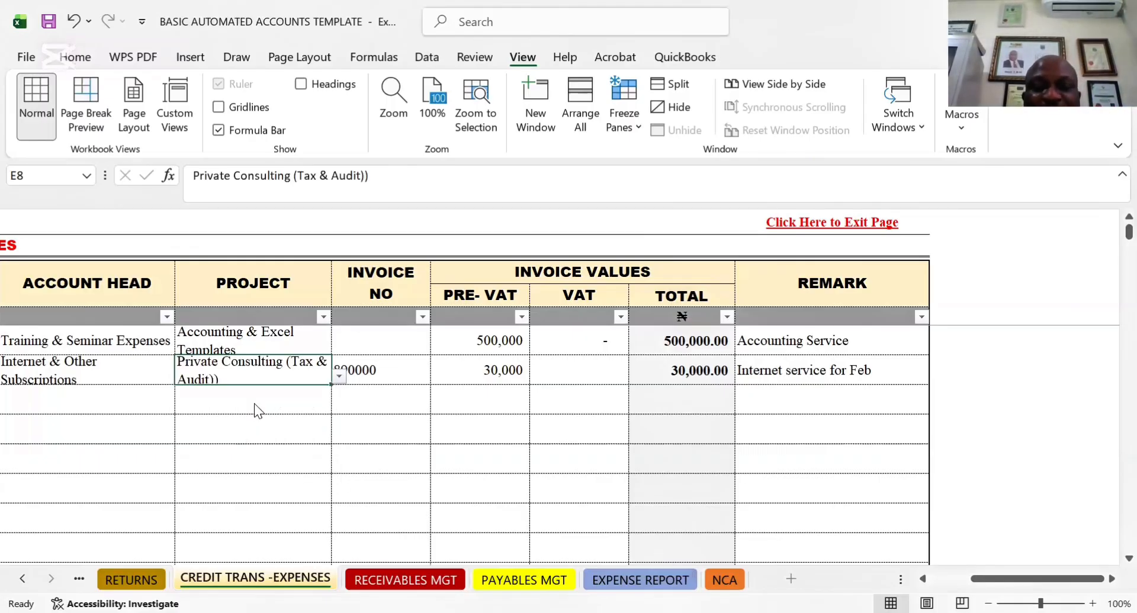
Return to the Summarised Expense Report and check the Internet & Other Subscriptions line for the Private Consulting project
click(666, 579)
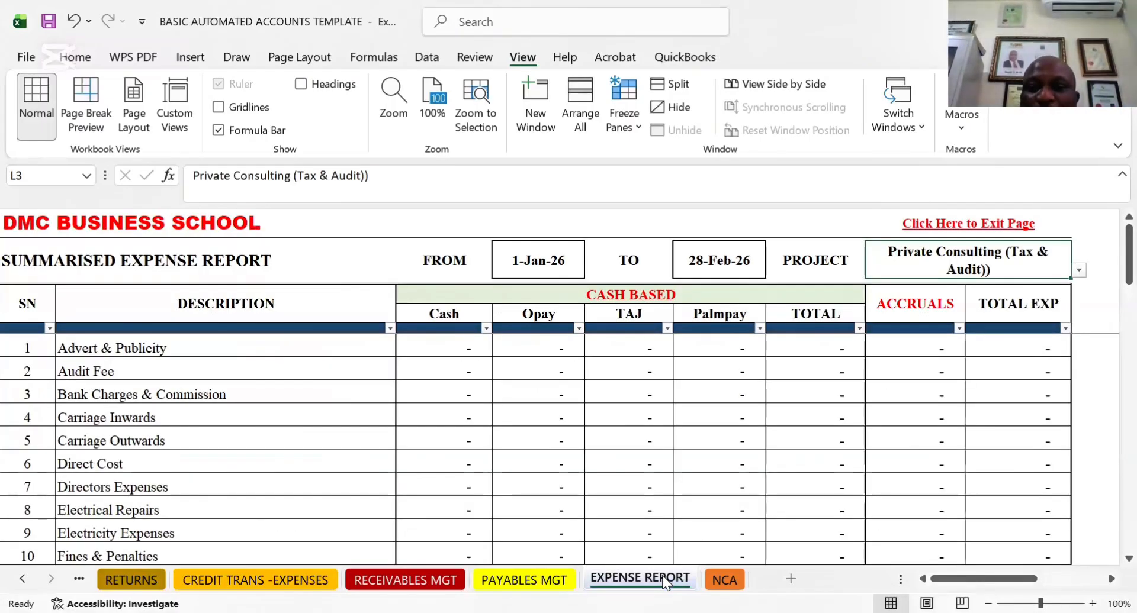
click(1078, 271)
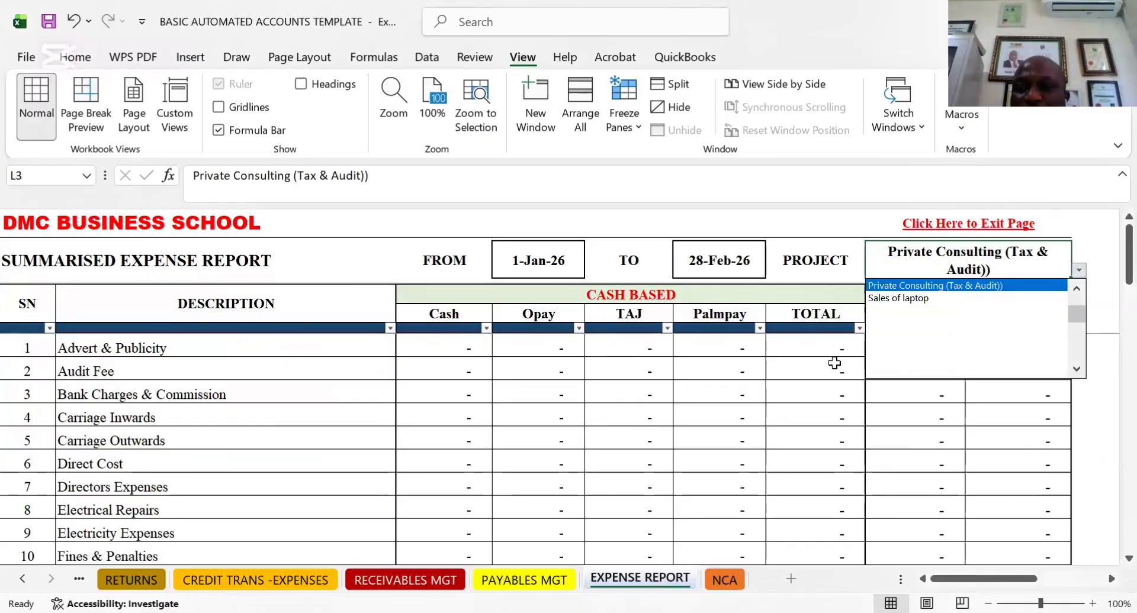
click(1110, 257)
scroll(1110, 332, down, 6)
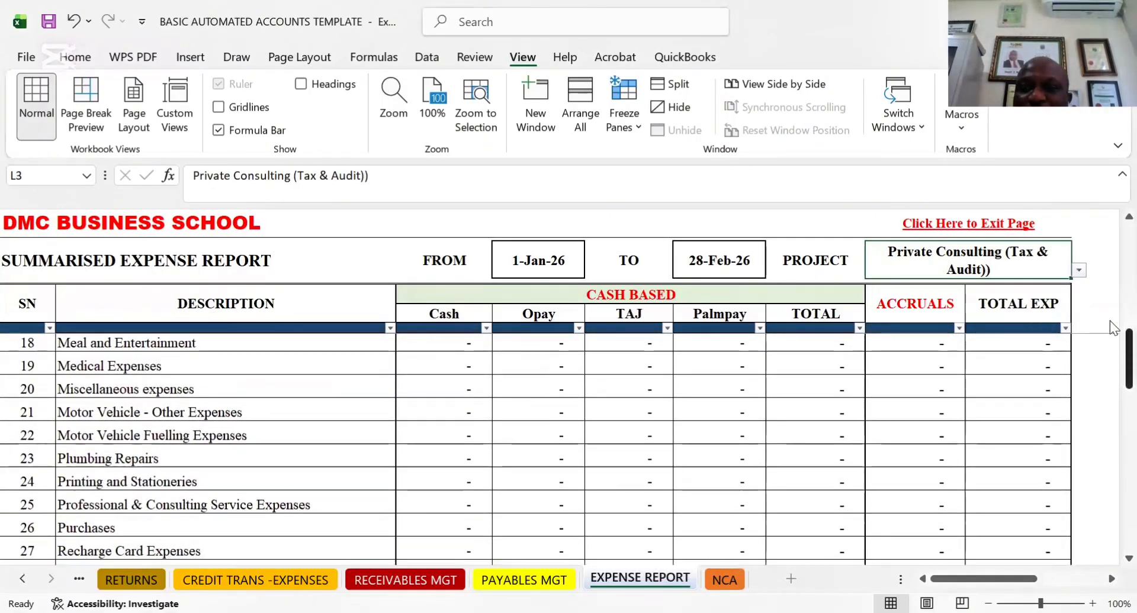
scroll(1109, 320, up, 2)
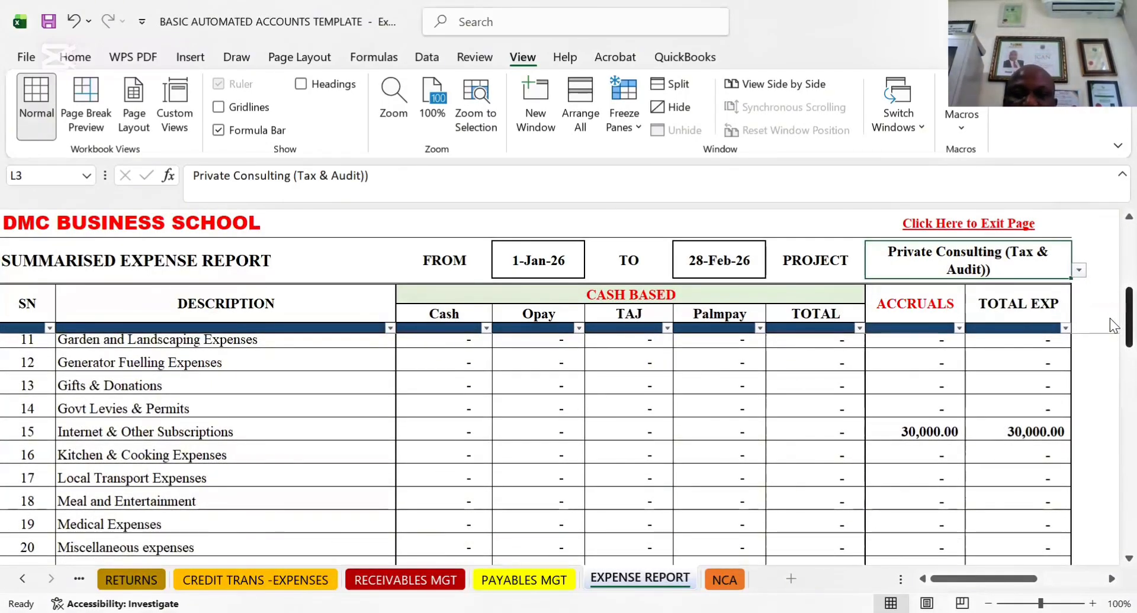
scroll(1110, 319, down, 1)
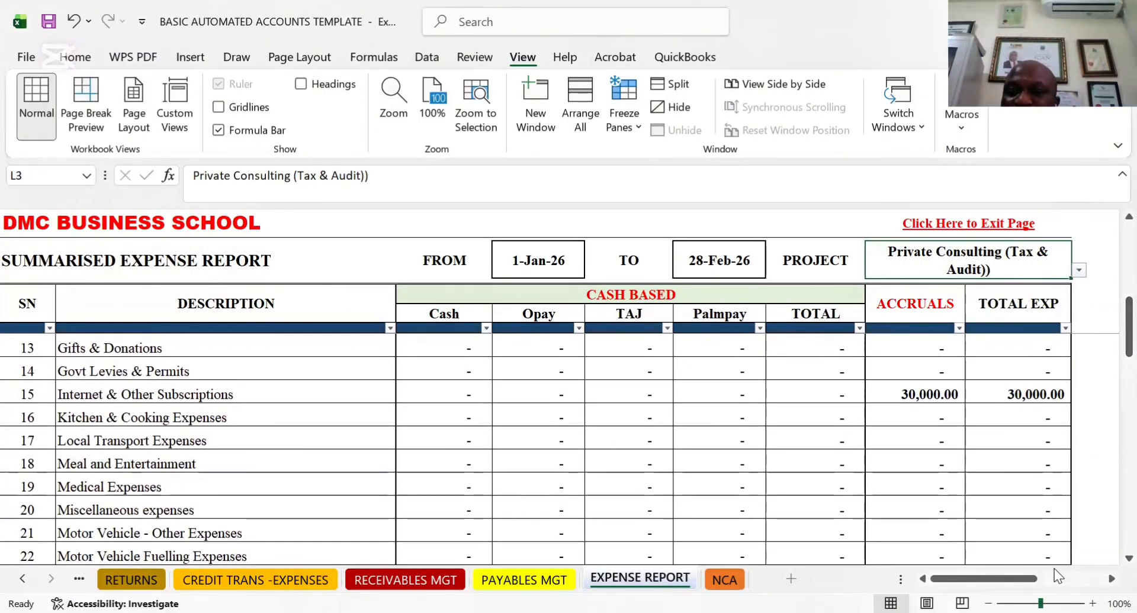
Set the expense report's project back to ALL
scroll(1054, 569, up, 4)
scroll(1054, 569, up, 2)
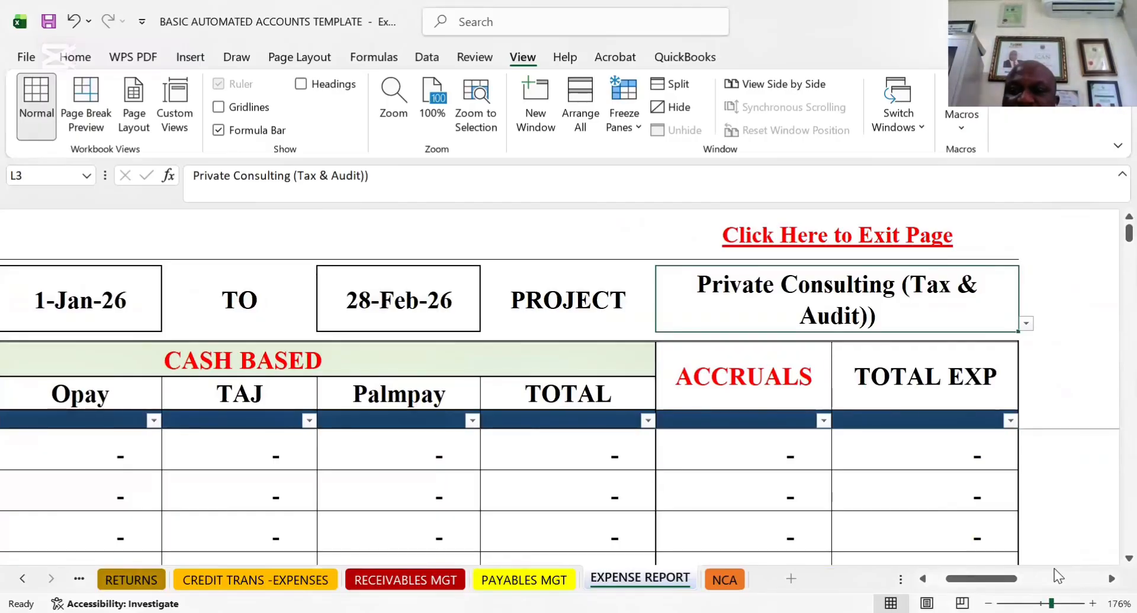
scroll(1112, 561, down, 10)
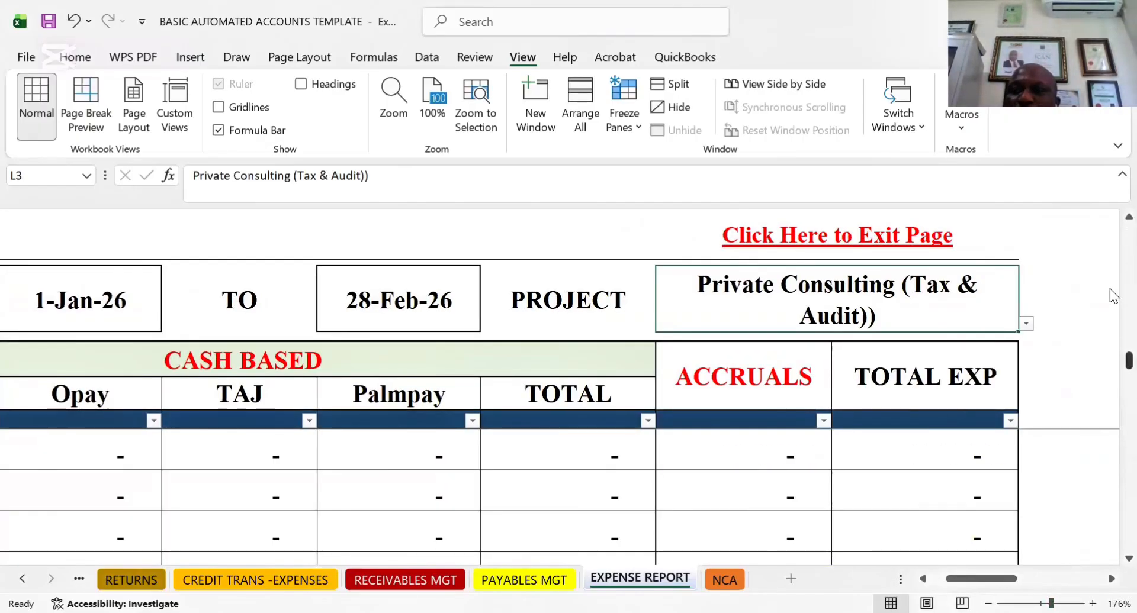
click(1128, 217)
scroll(1111, 218, up, 5)
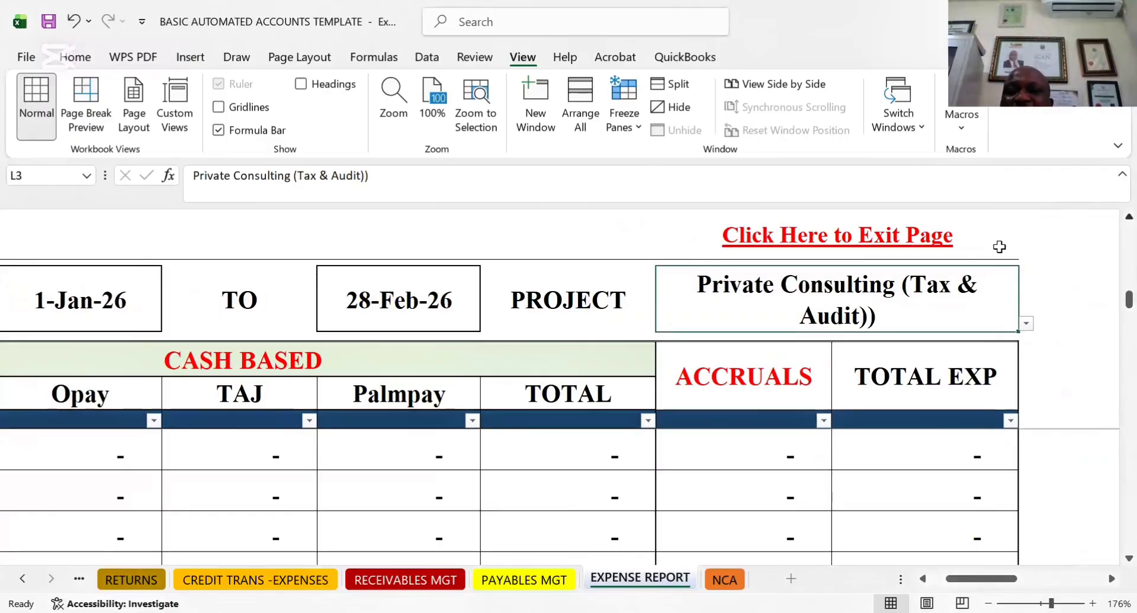
click(1027, 324)
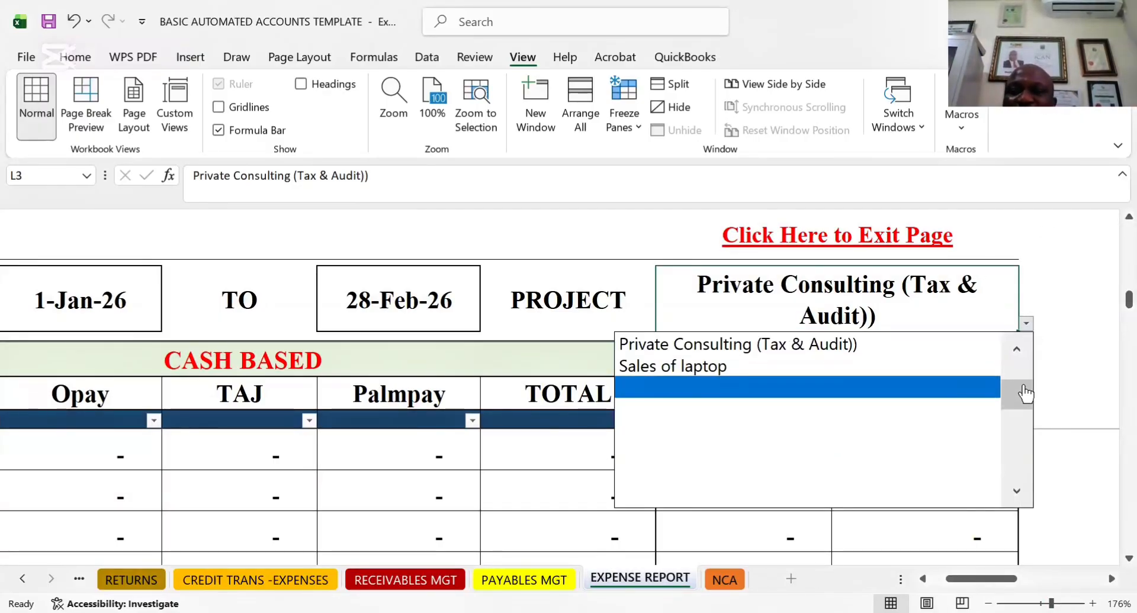
click(1020, 348)
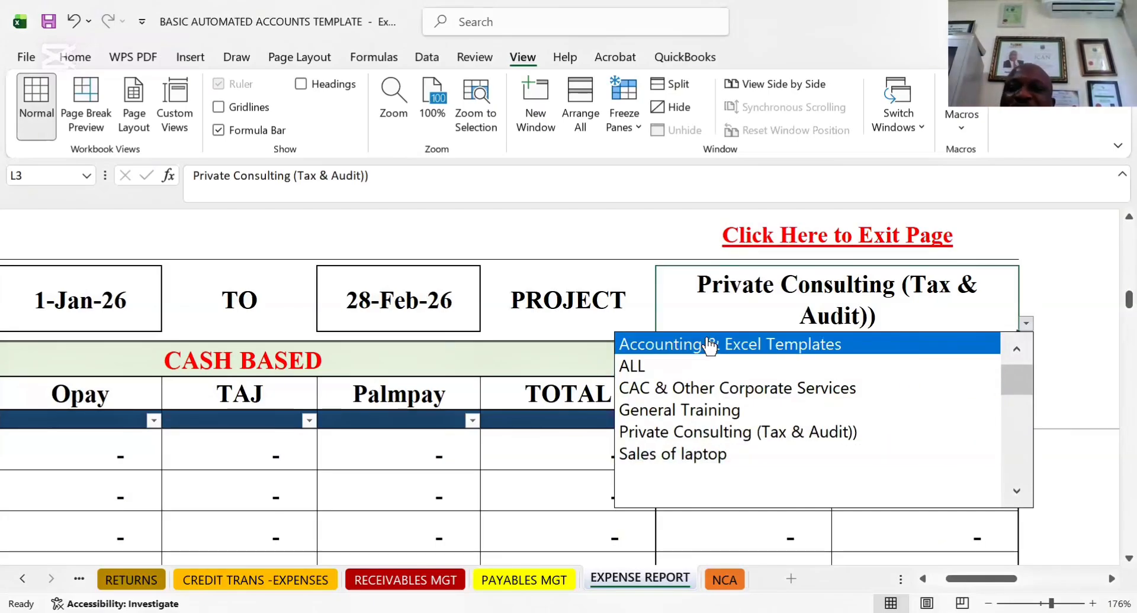
click(641, 369)
click(1041, 406)
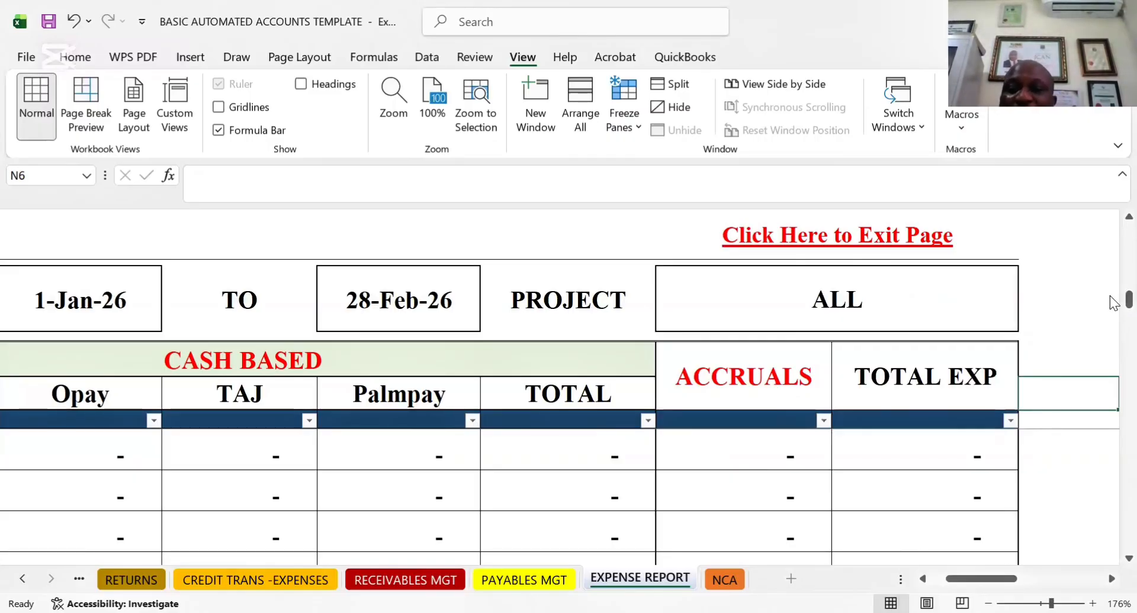
drag(1110, 297, 1110, 267)
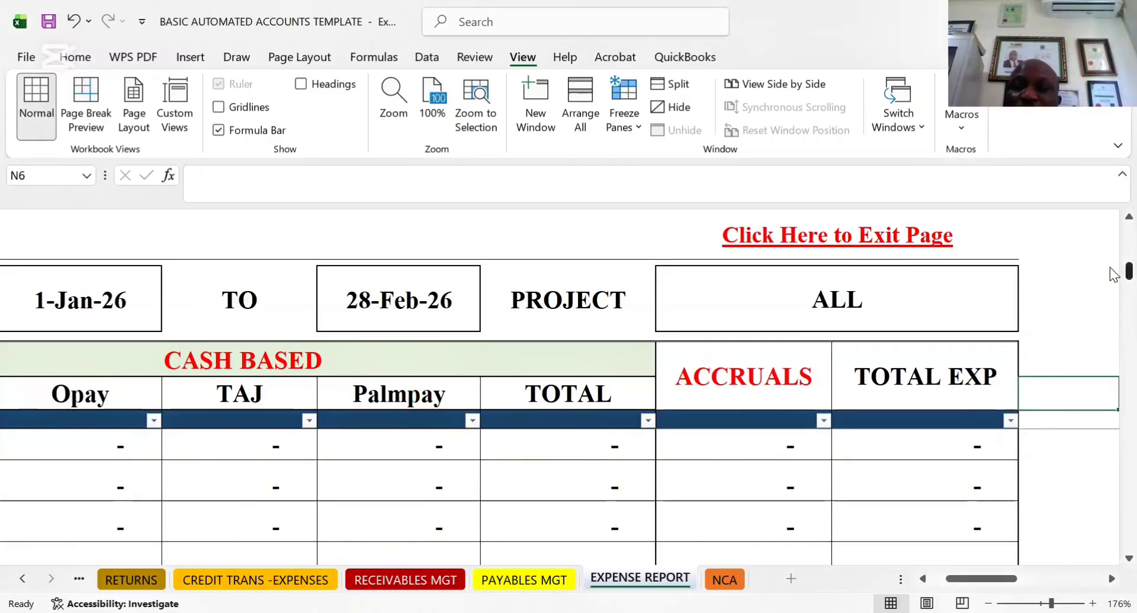
Change the expense report's project from ALL to CAC & Other Corporate Services and look over the lines
click(992, 325)
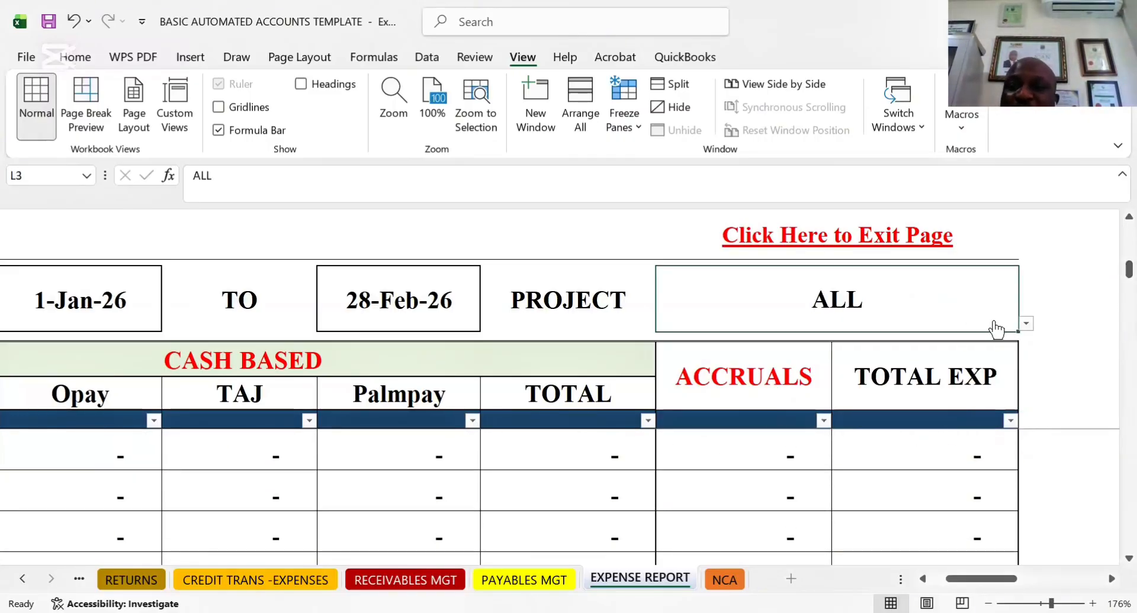
click(1028, 327)
click(687, 367)
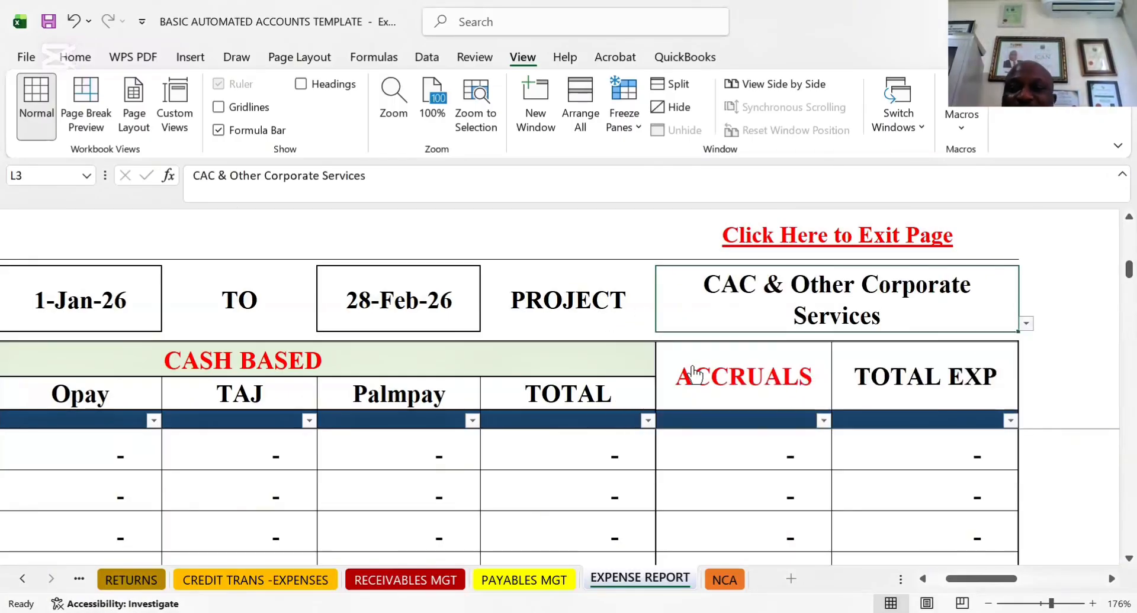
drag(1111, 273, 1117, 223)
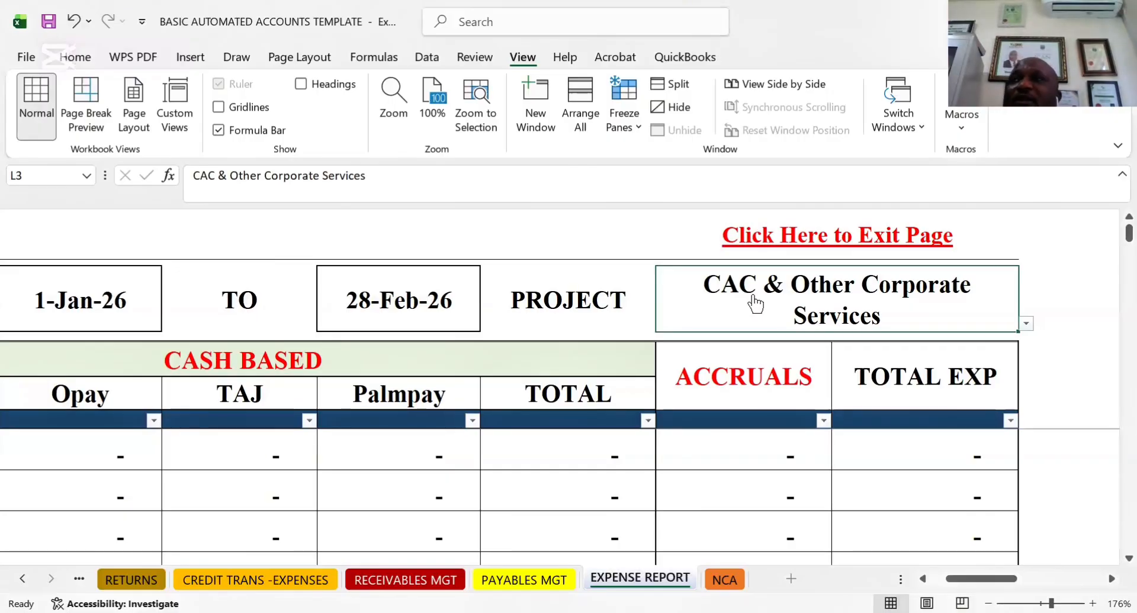
Restore the expense report's project selection to ALL
click(1026, 324)
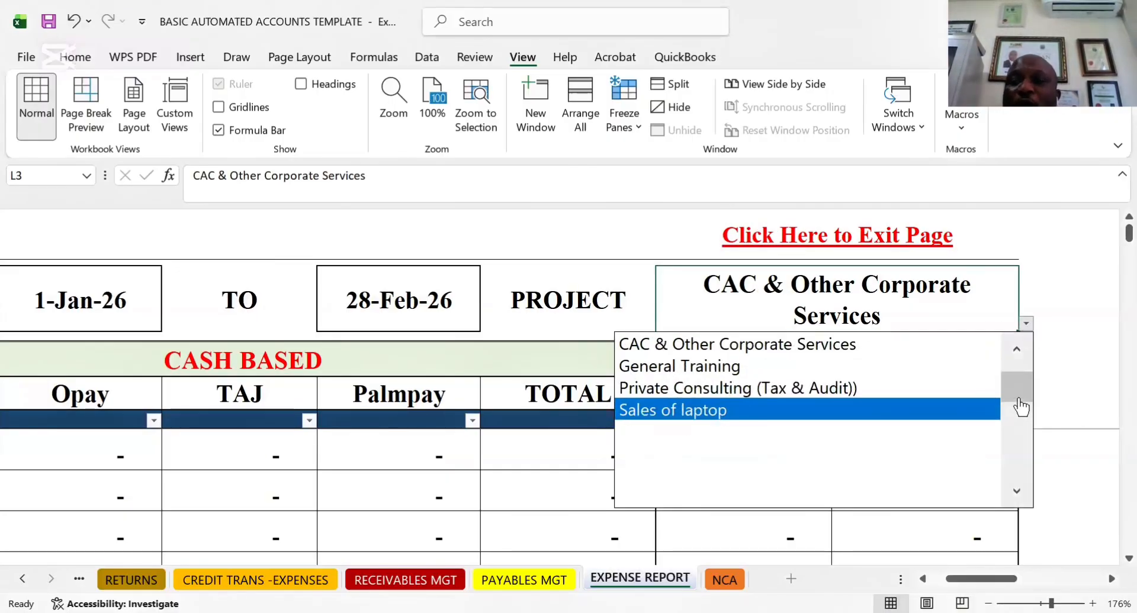
scroll(1026, 367, up, 2)
click(665, 370)
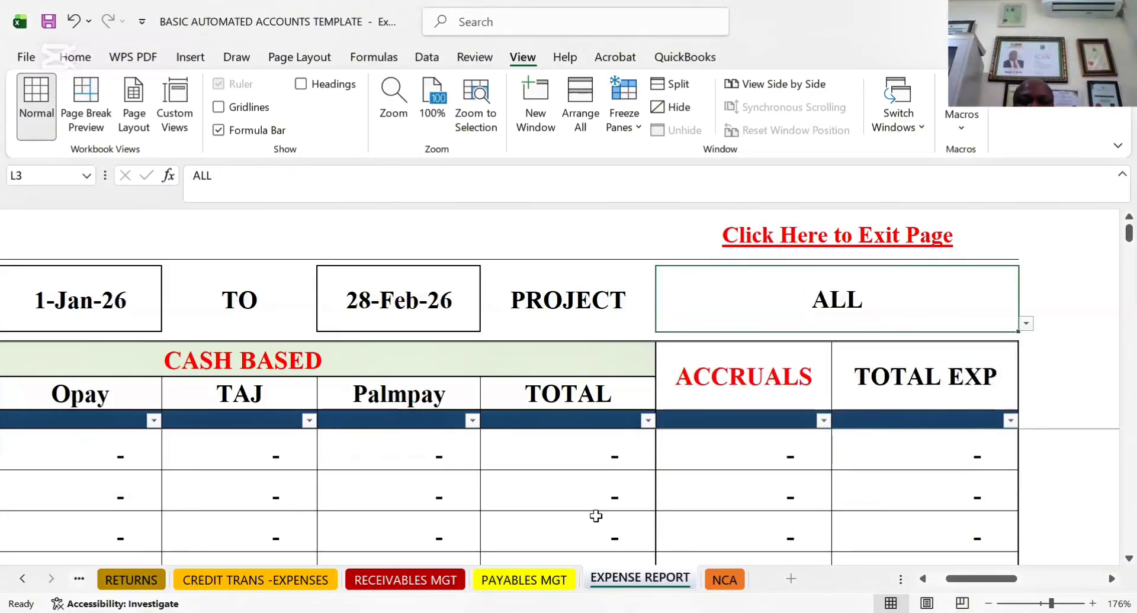
Move on from the expense report to the non-current assets schedule
click(724, 580)
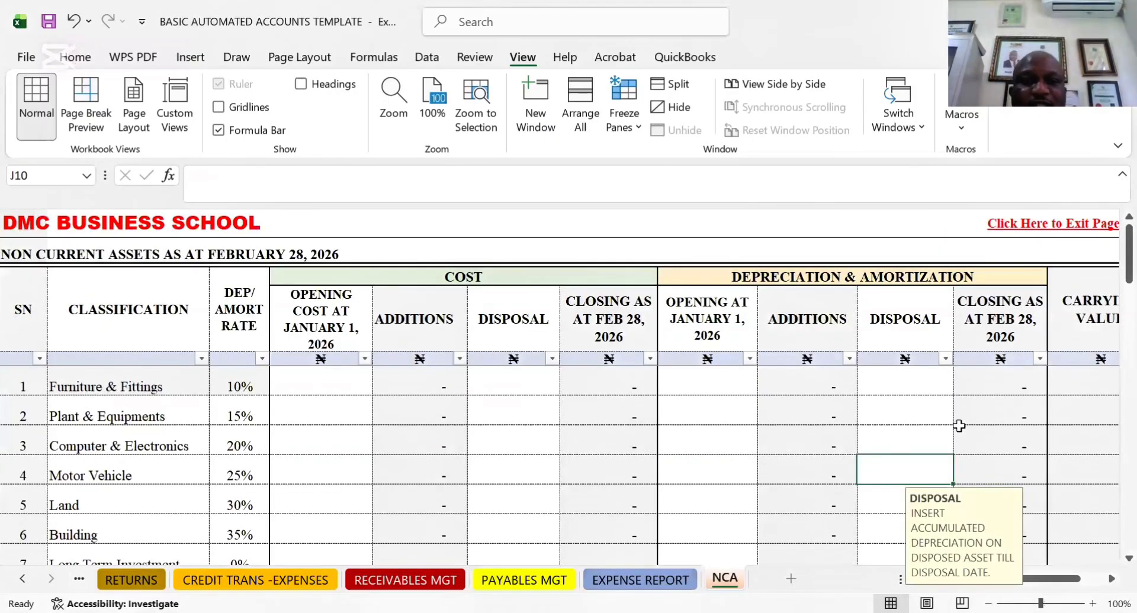
drag(1129, 274, 1129, 241)
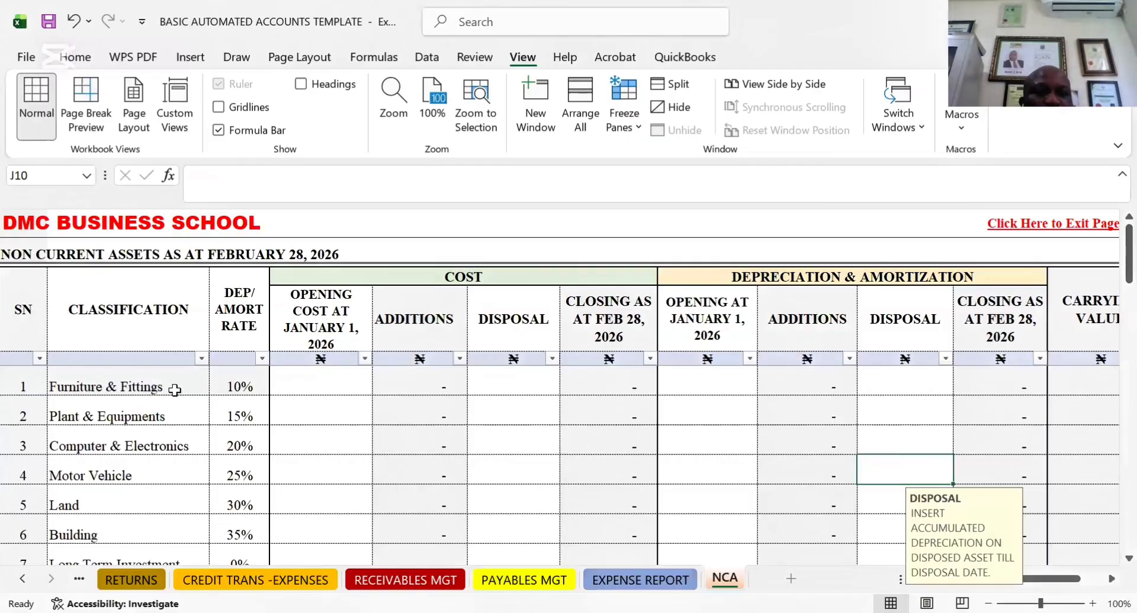
Inspect the non-current assets schedule's classification and depreciation rate formulas, plus its cost disposal and opening cost entry cells
click(176, 410)
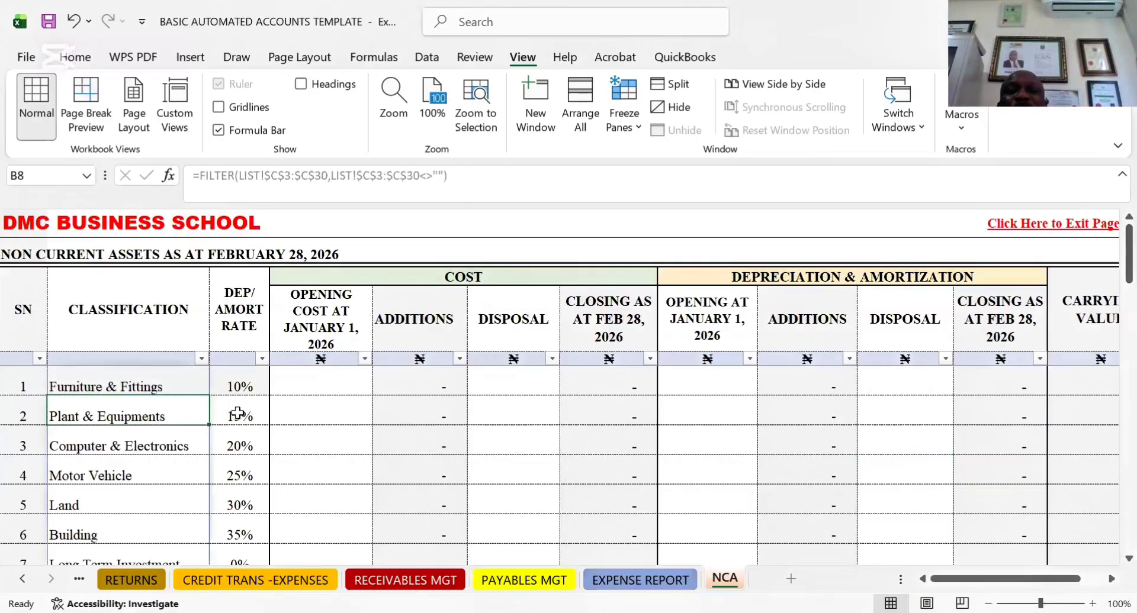
click(236, 415)
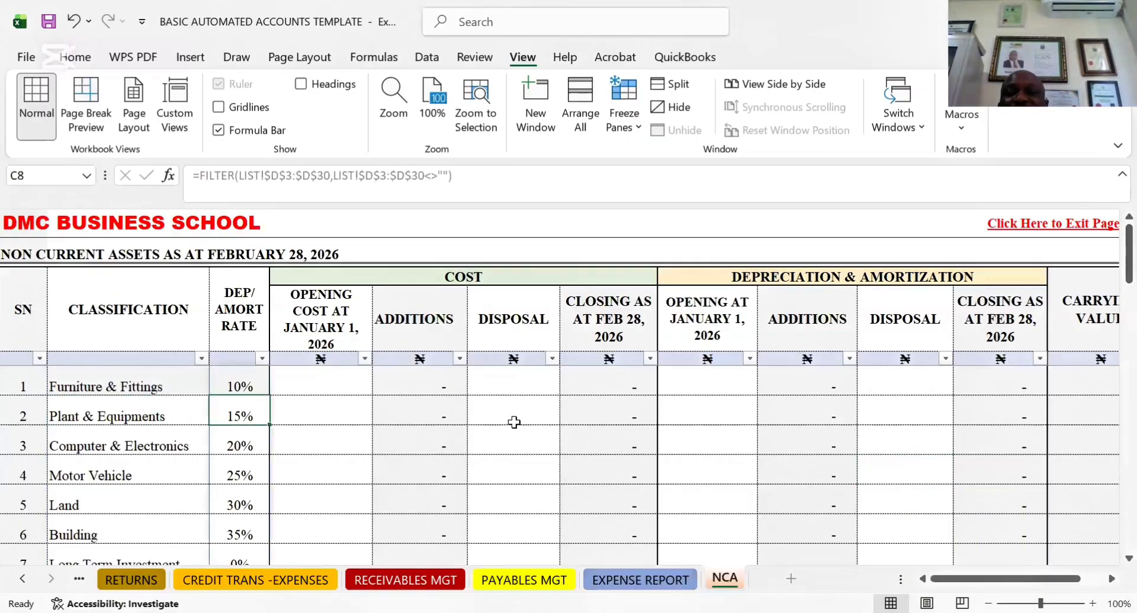
click(519, 385)
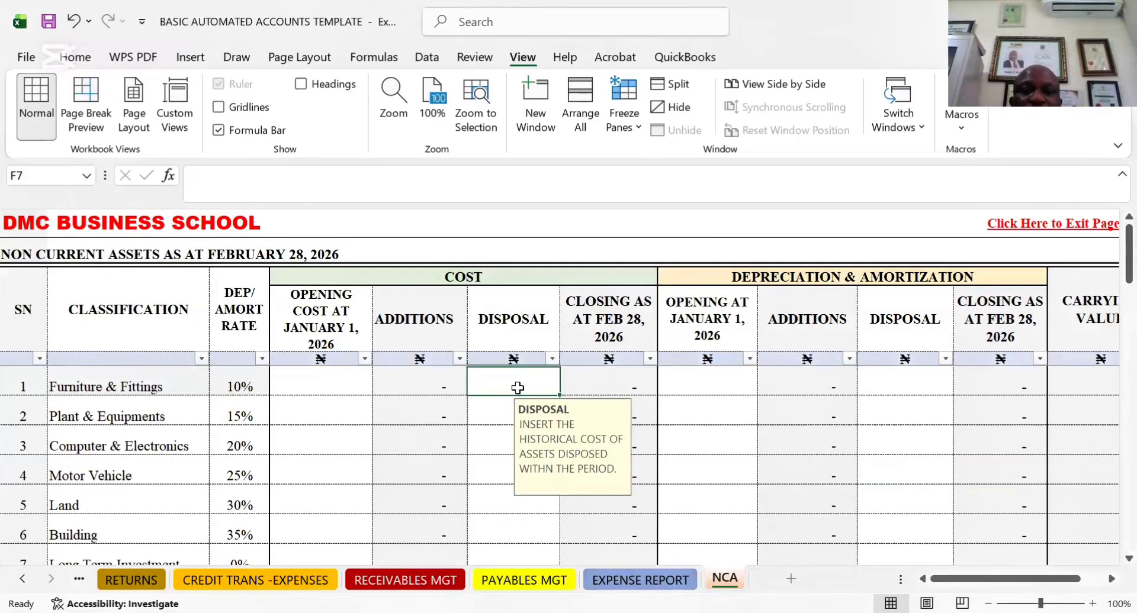
click(325, 389)
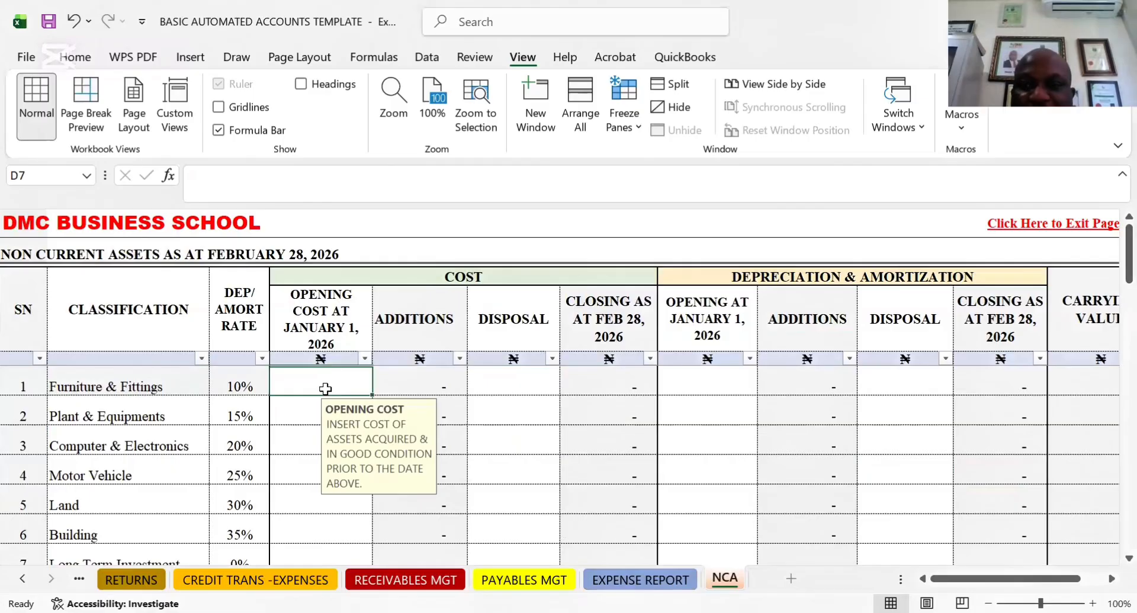
Look across the Furniture & Fittings row through the depreciation entry cells and past the carrying value, then return to its serial number
key(Right)
key(Right)
key(Right)
key(Right)
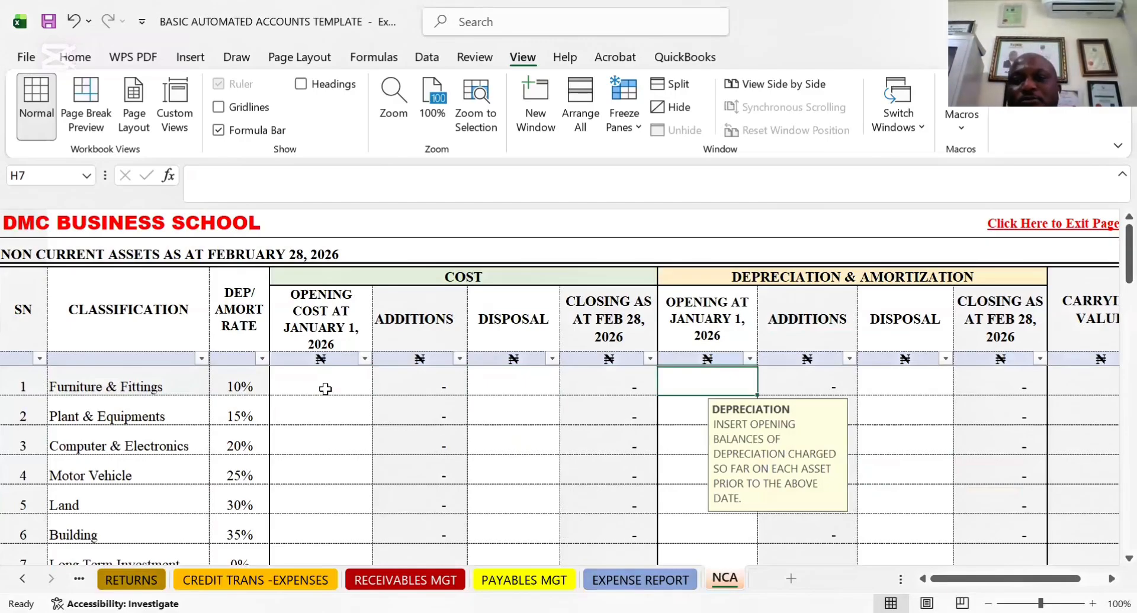
key(Right)
key(Right)
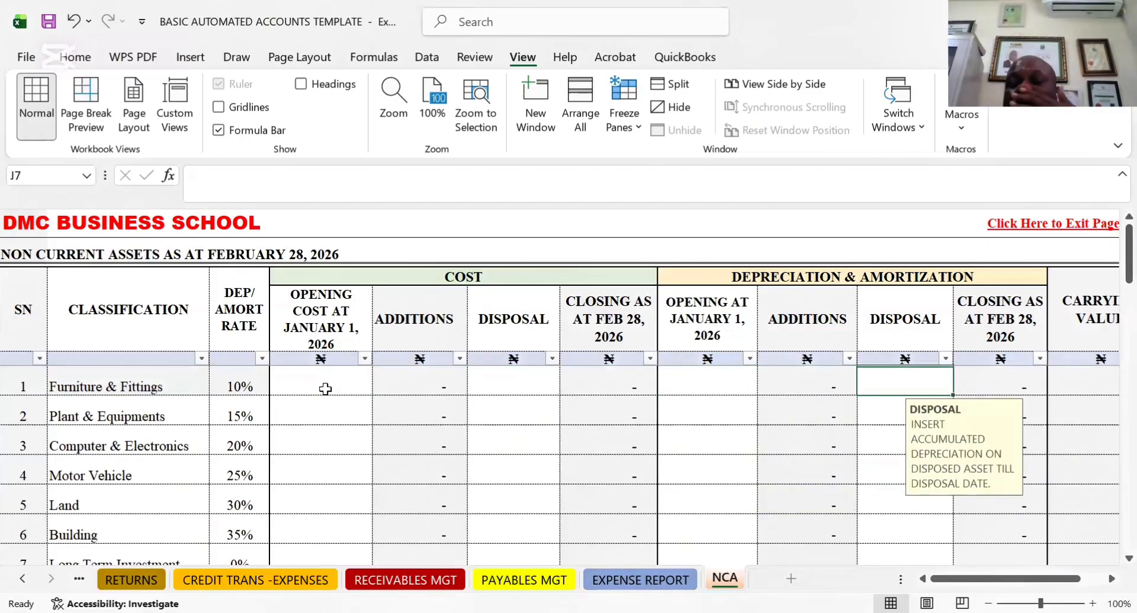
key(Right)
key(Right)
key(Right)
key(Right)
key(Right)
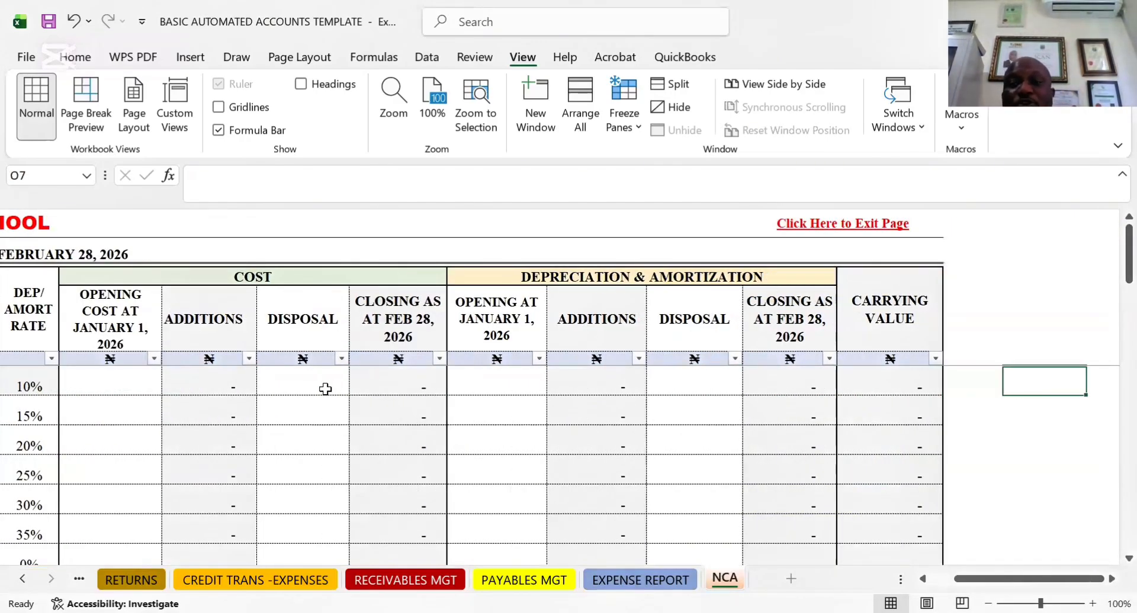
key(Left)
key(Left)
key(Left)
key(Left)
key(Left)
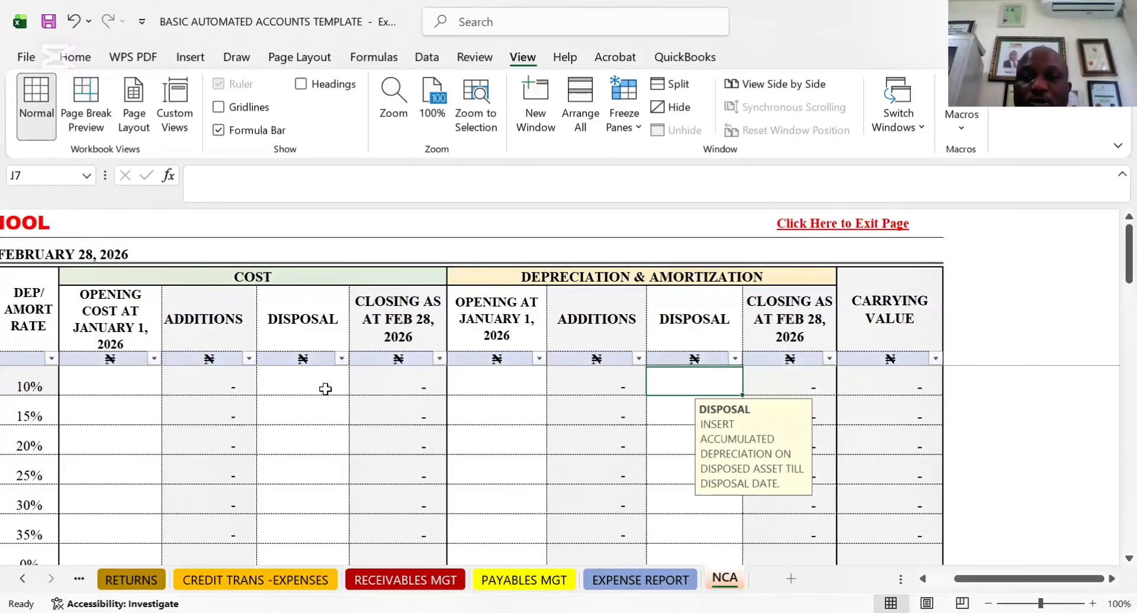
key(Left)
key(Left)
key(Left)
key(Left)
key(Left)
key(Left)
key(Left)
key(Left)
key(Left)
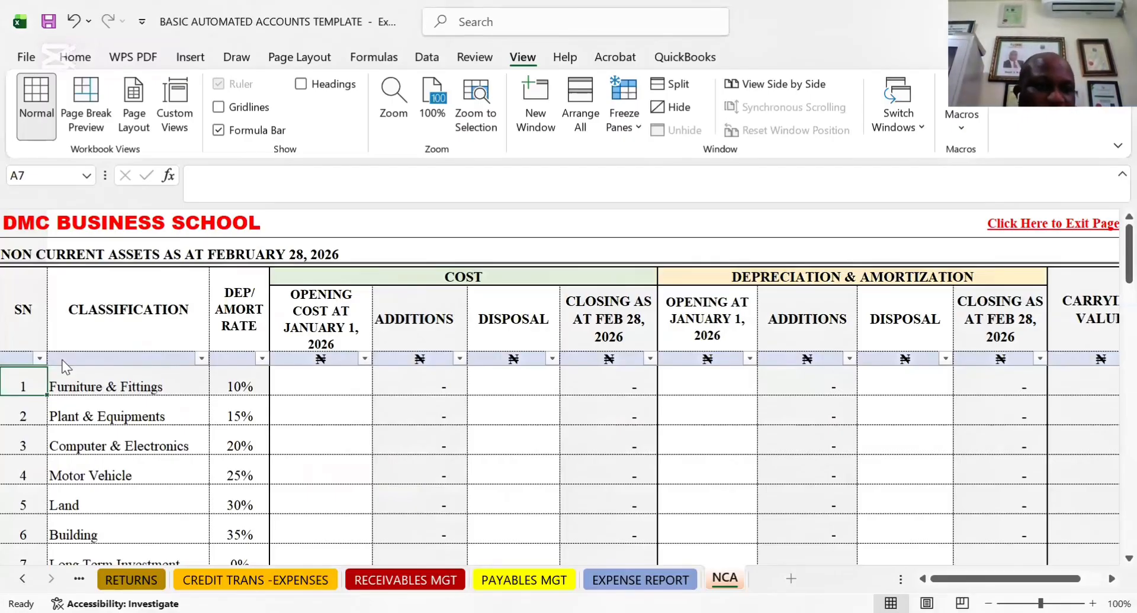
Switch to the IS sheet and review the summarised income statement from revenue down to net profit for the period
right_click(22, 579)
click(21, 349)
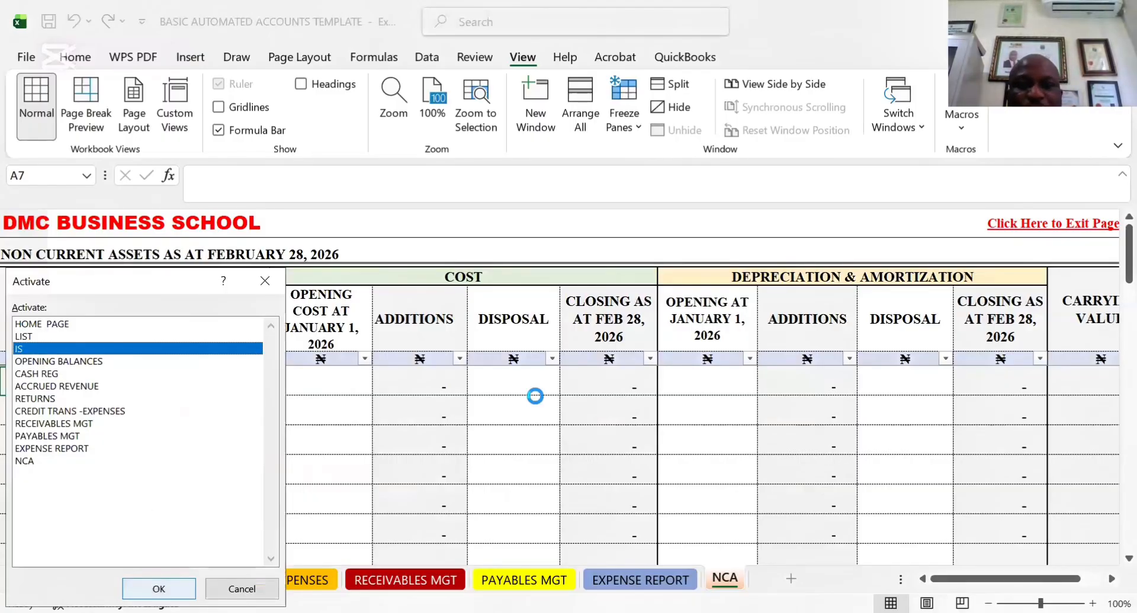
drag(1110, 233, 1109, 482)
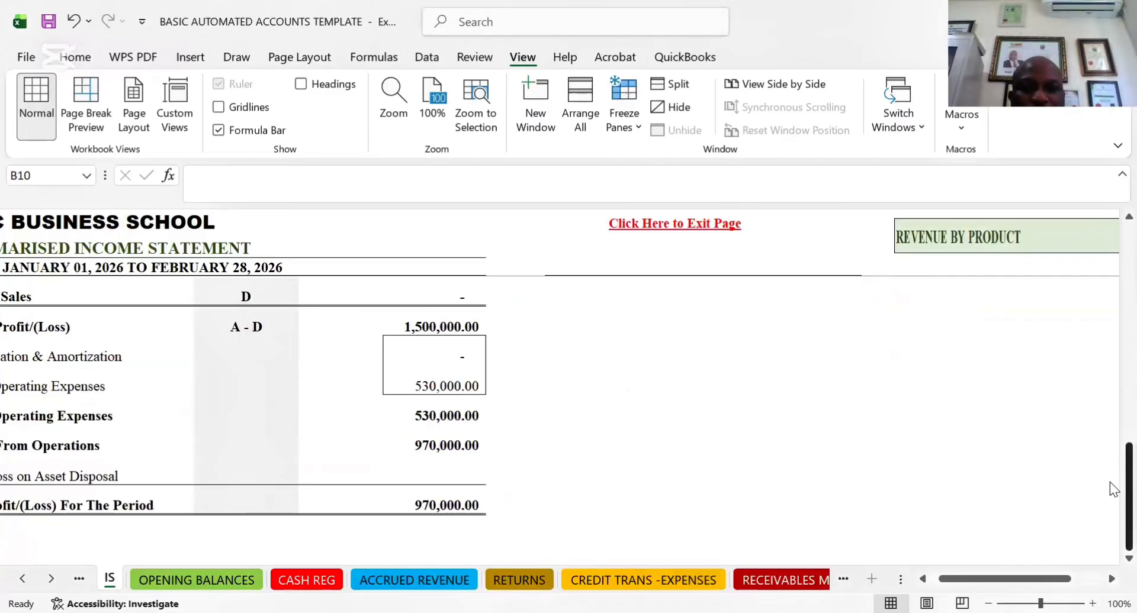
click(921, 578)
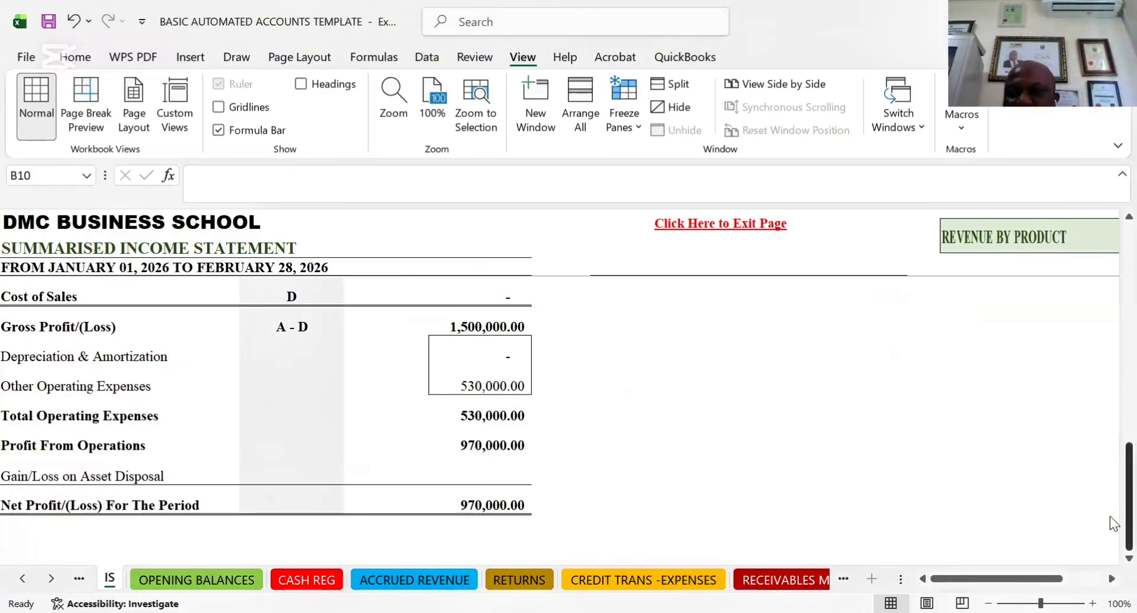
scroll(1109, 296, up, 5)
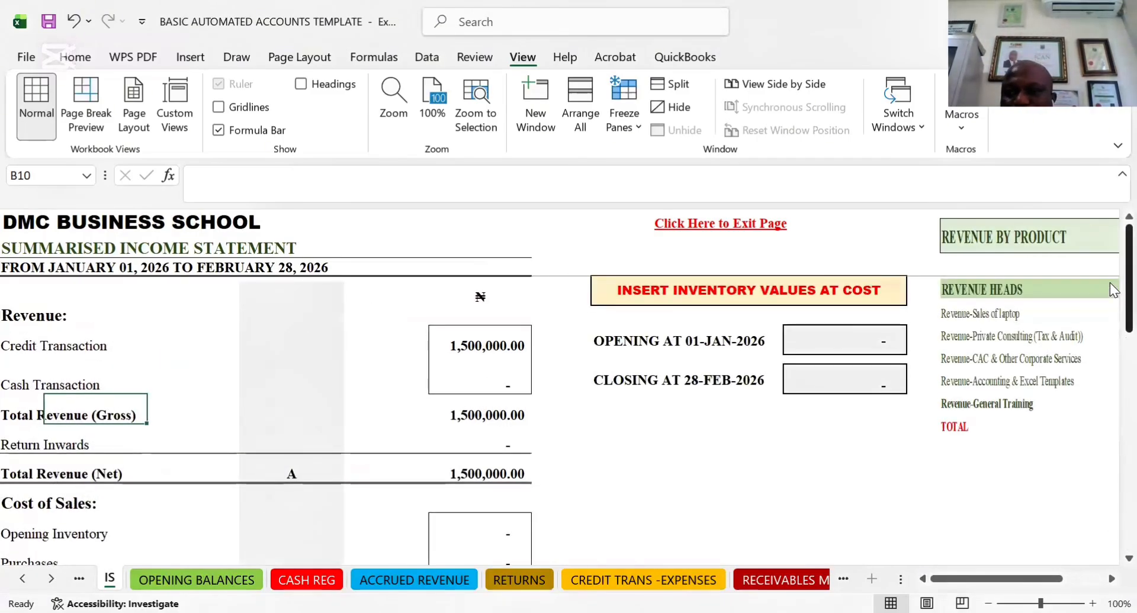
Look over the opening and closing inventory values and the Revenue by Product table beside the income statement
click(1112, 579)
click(1111, 579)
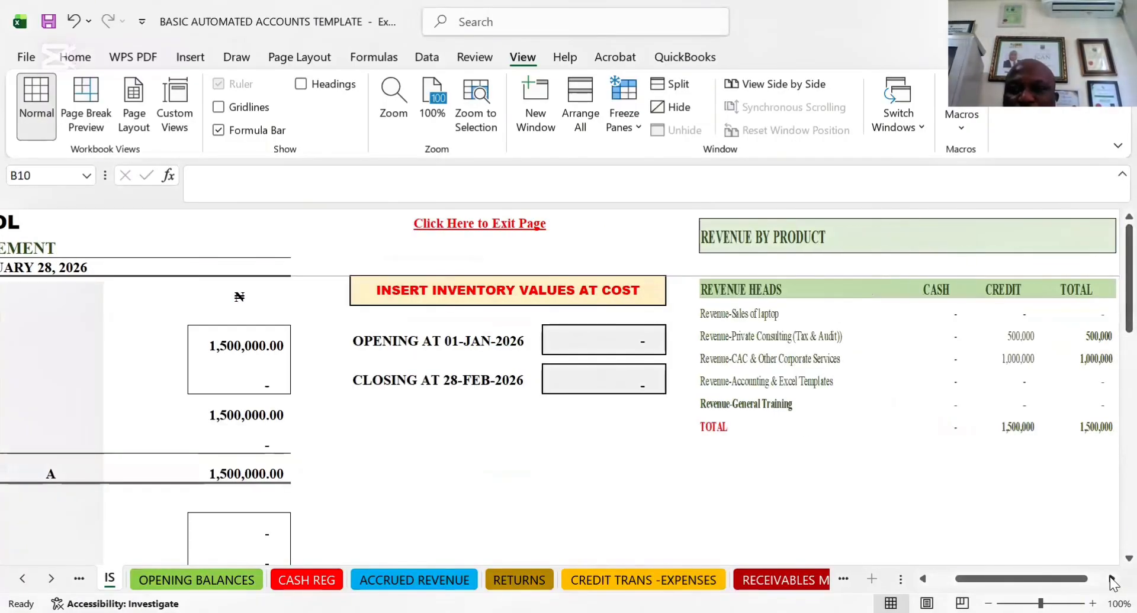
click(1111, 579)
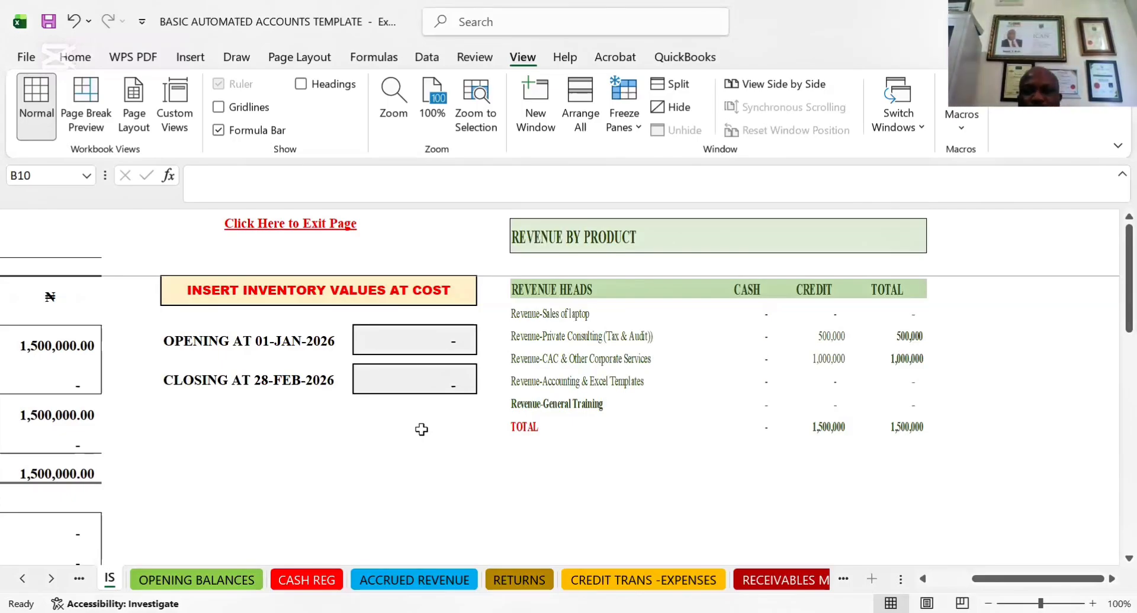
click(339, 456)
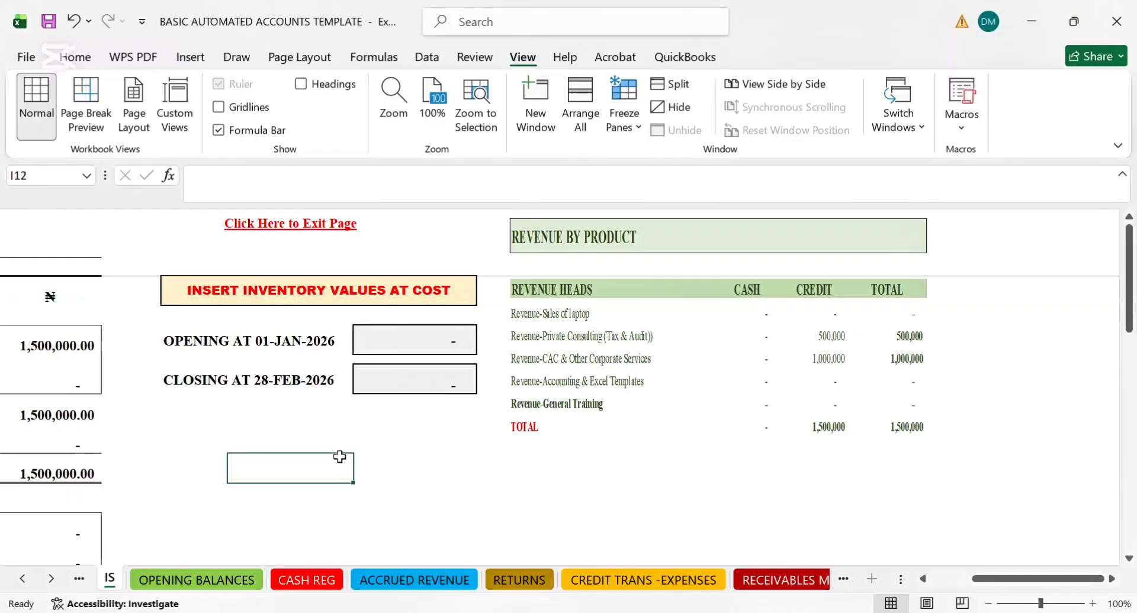
Return to the summarised income statement's title in cell A2
key(Left)
key(Left)
key(Left)
key(Left)
key(Left)
text(A)
key(Left)
key(Left)
key(Left)
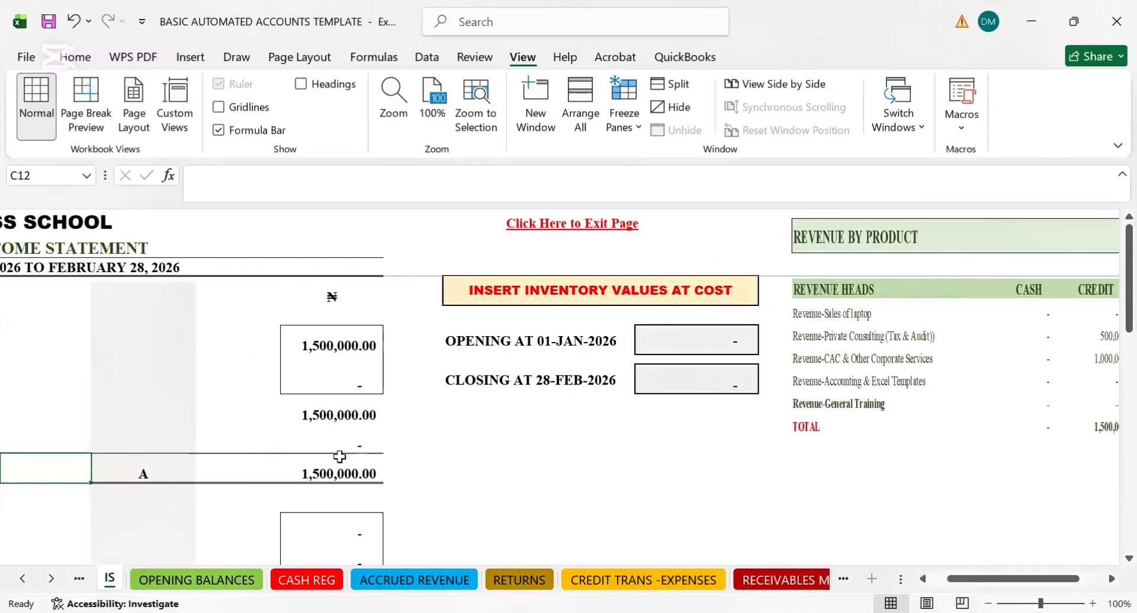
key(Up)
key(Up)
key(Up)
key(Up)
key(Up)
key(Up)
key(Up)
key(Up)
key(Up)
key(Up)
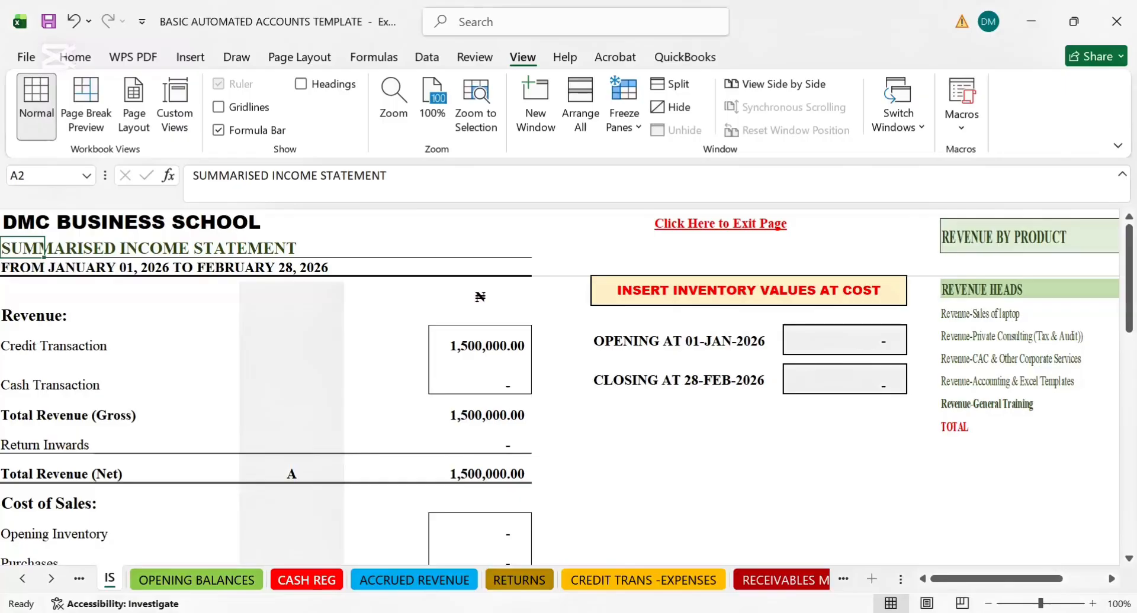
Move on from the income statement to the CASH REG sheet's transaction entries
click(307, 580)
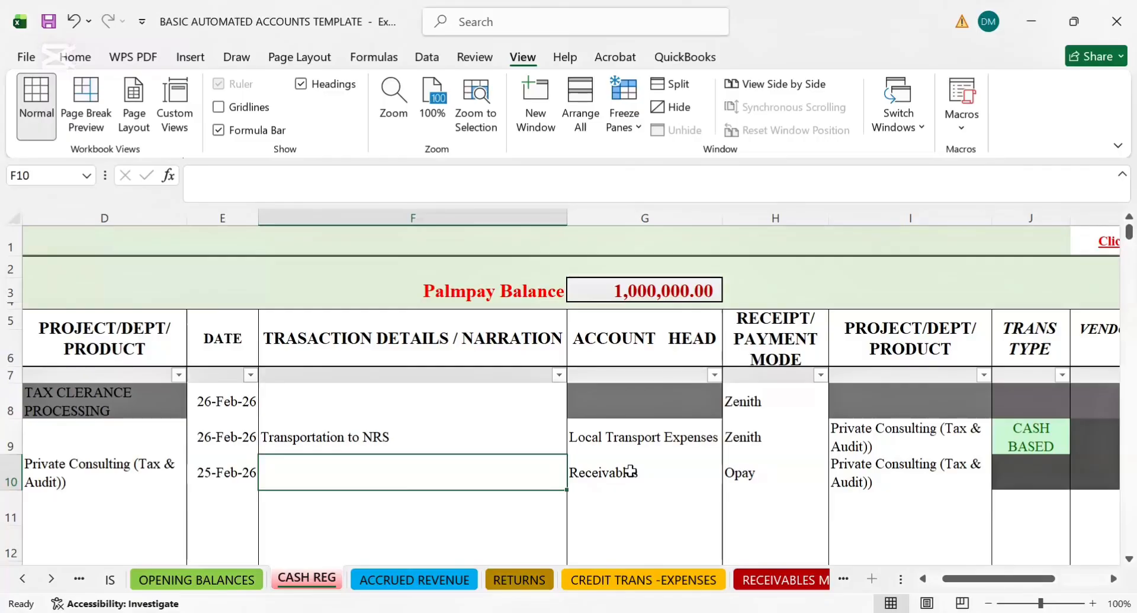
key(alt+Tab)
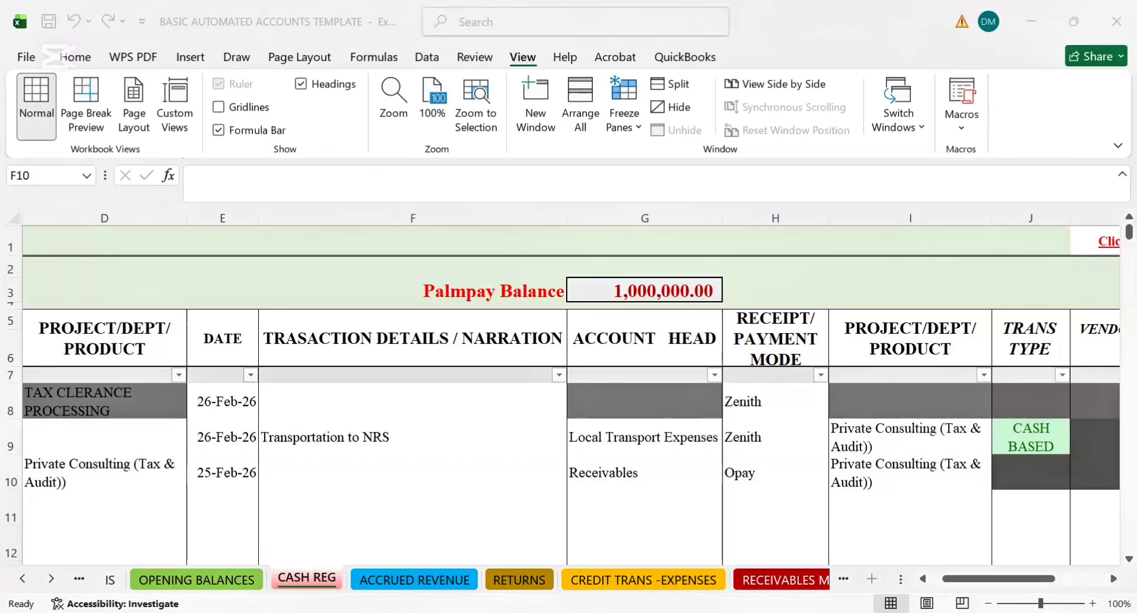
Review the dates and details of the existing entries in rows 9 and 10 of the cash register
click(448, 426)
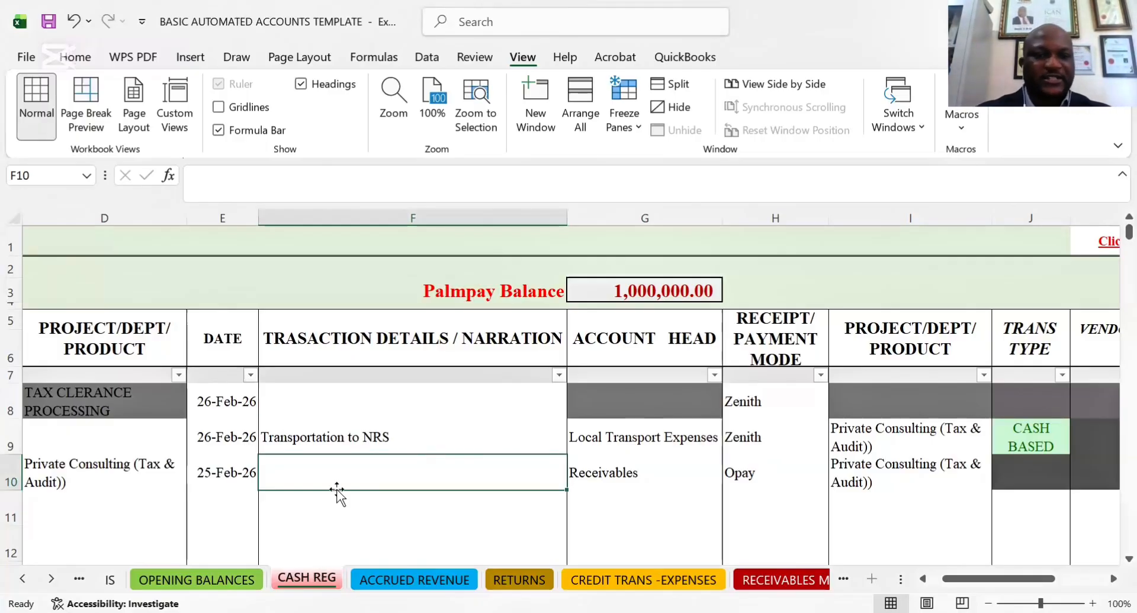
click(372, 515)
key(Return)
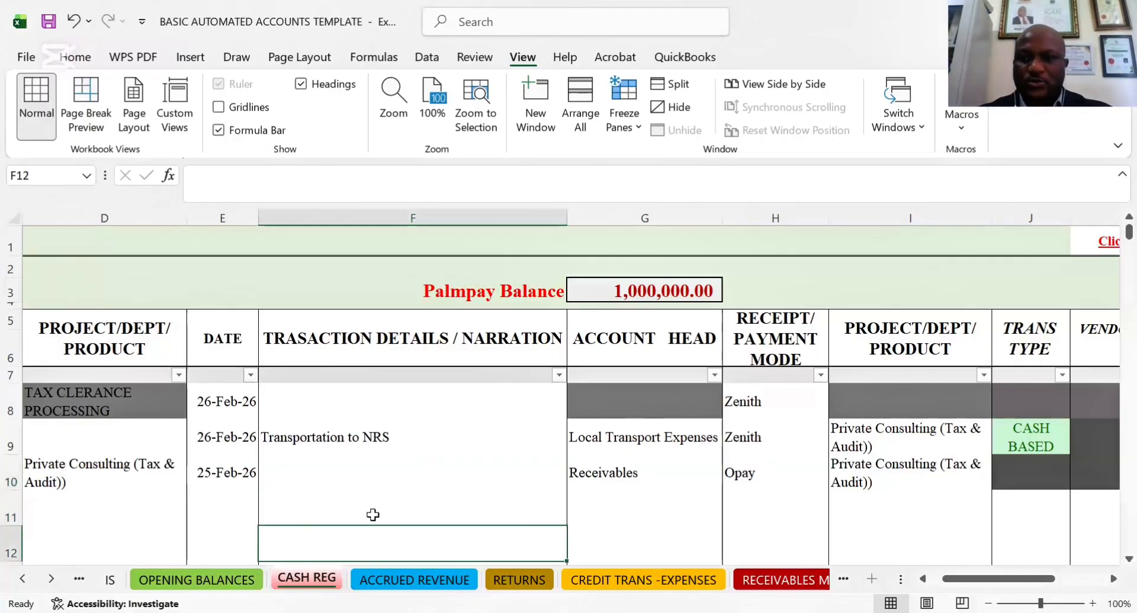
click(602, 438)
key(Left)
key(Left)
key(Home)
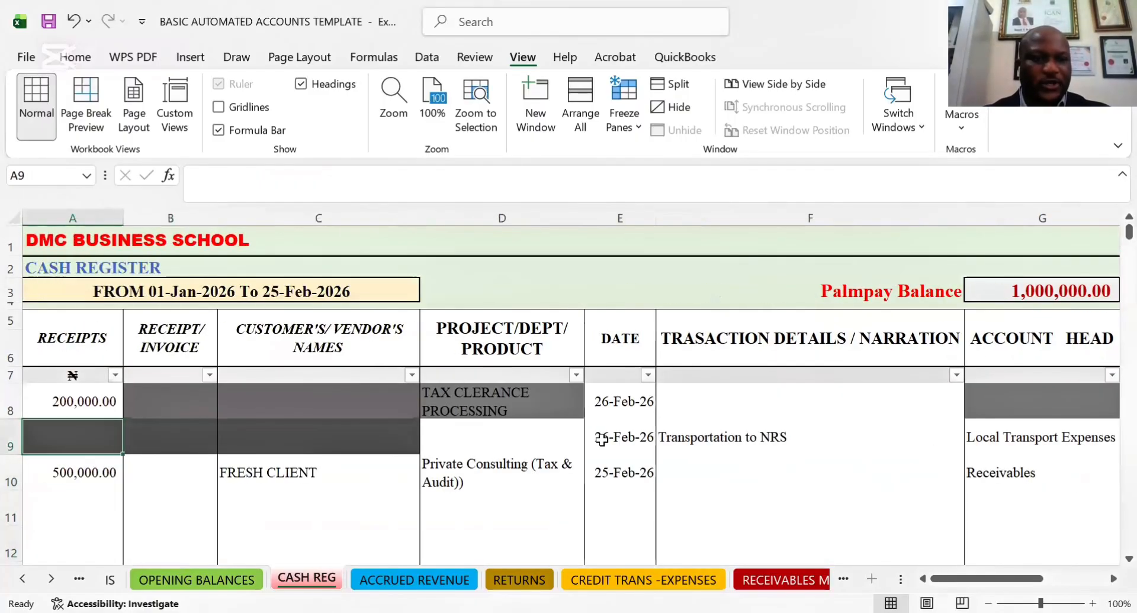
key(Right)
key(Right)
key(Right)
key(Right)
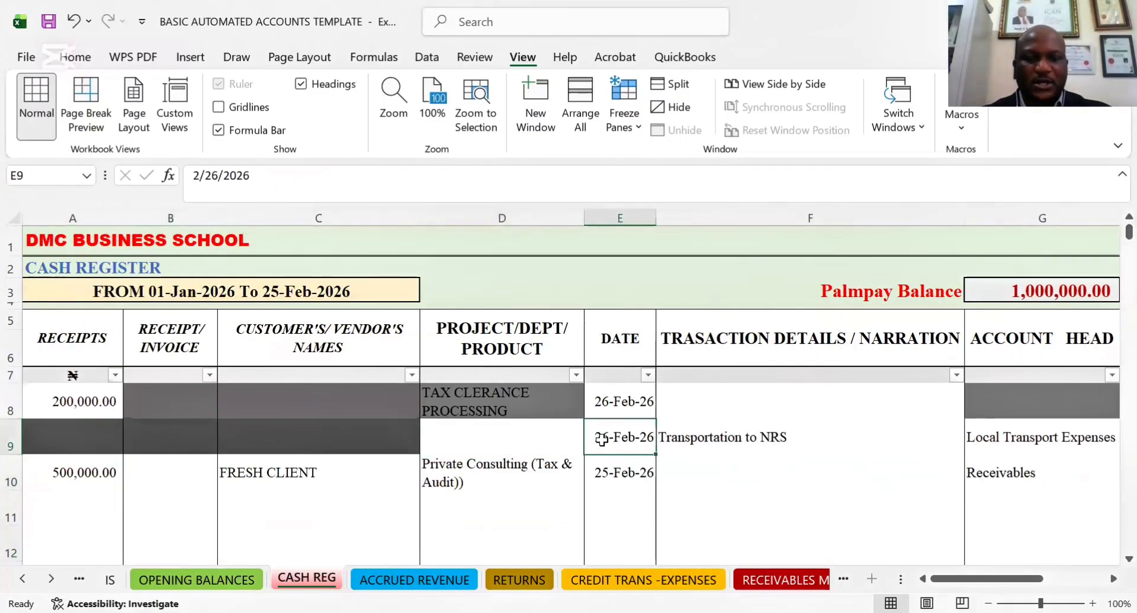
key(Down)
key(Down)
key(Down)
key(Up)
key(Up)
key(Up)
key(Up)
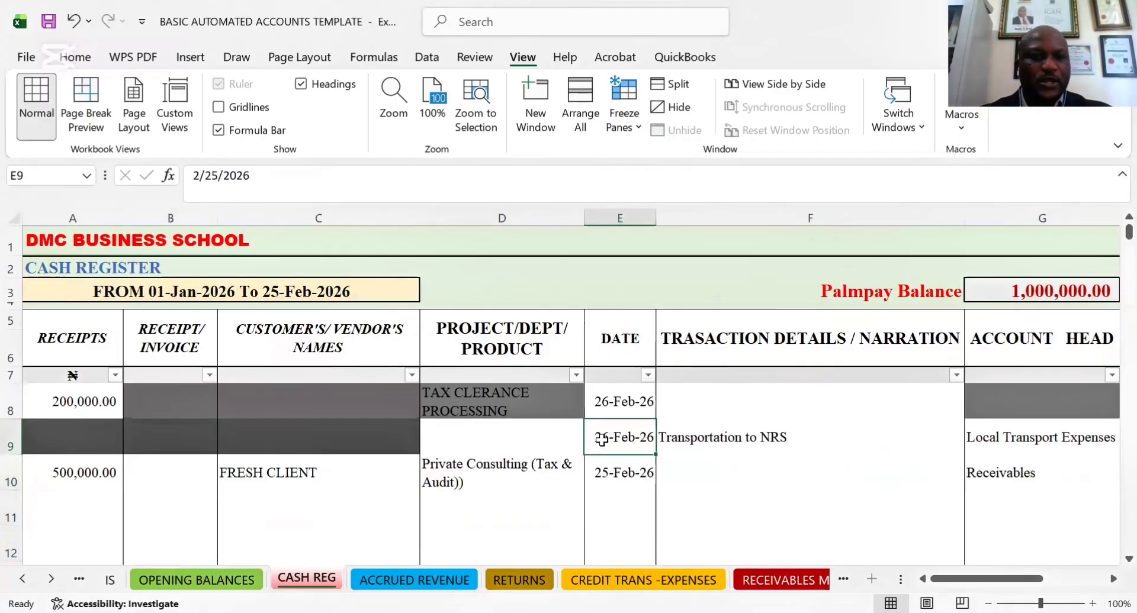
key(Down)
key(Down)
key(Down)
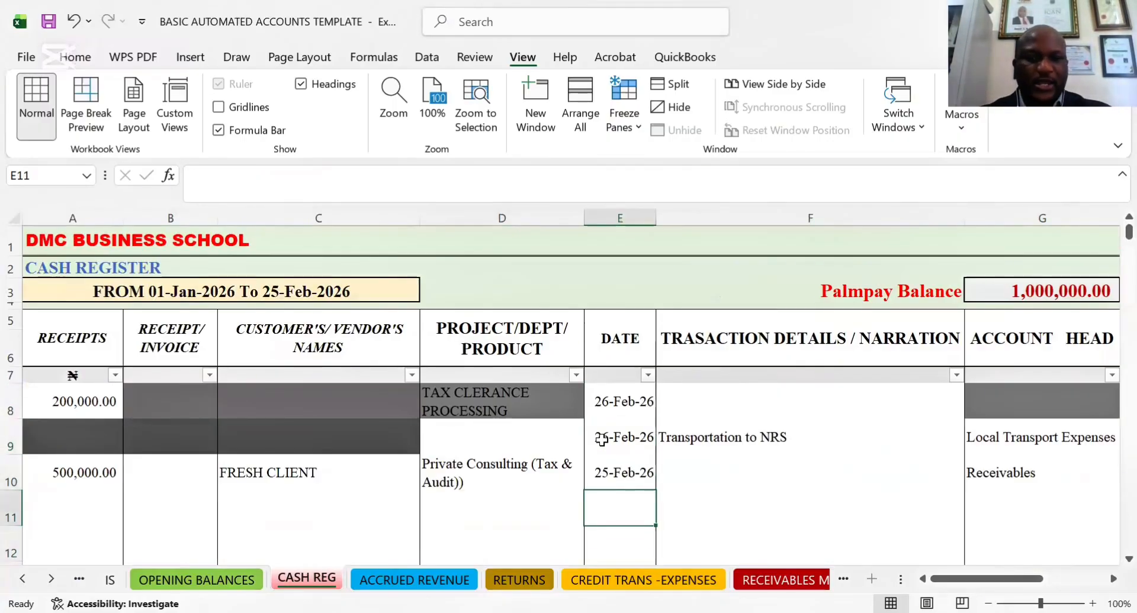
Enter a receipt amount of 4,500,000 in row 11 of the cash register
key(Left)
key(Left)
key(Left)
key(Left)
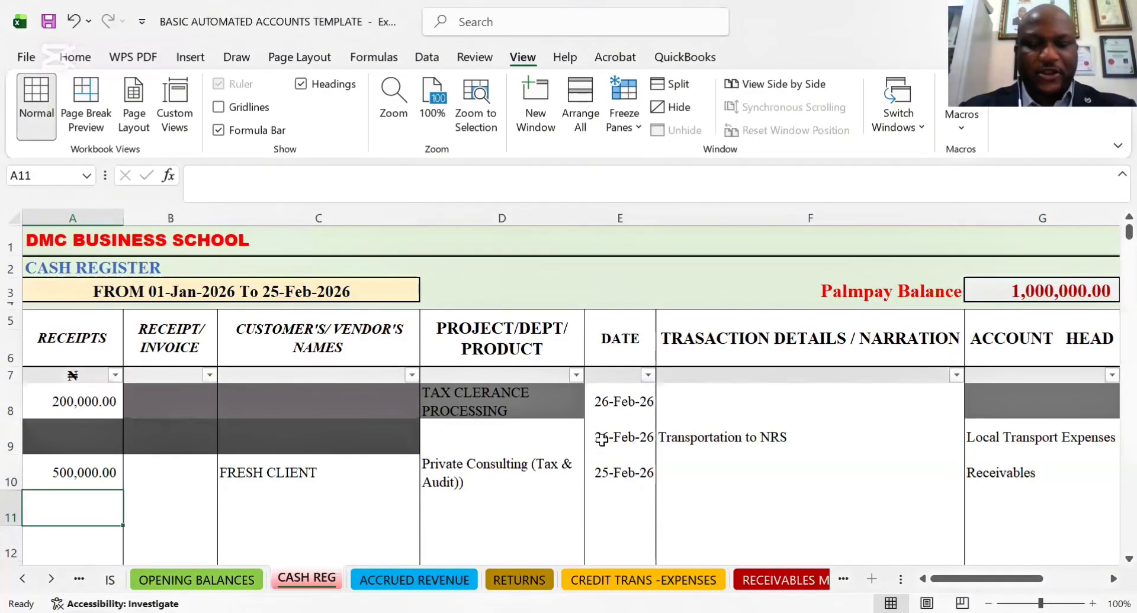
text(50)
key(BackSpace)
key(BackSpace)
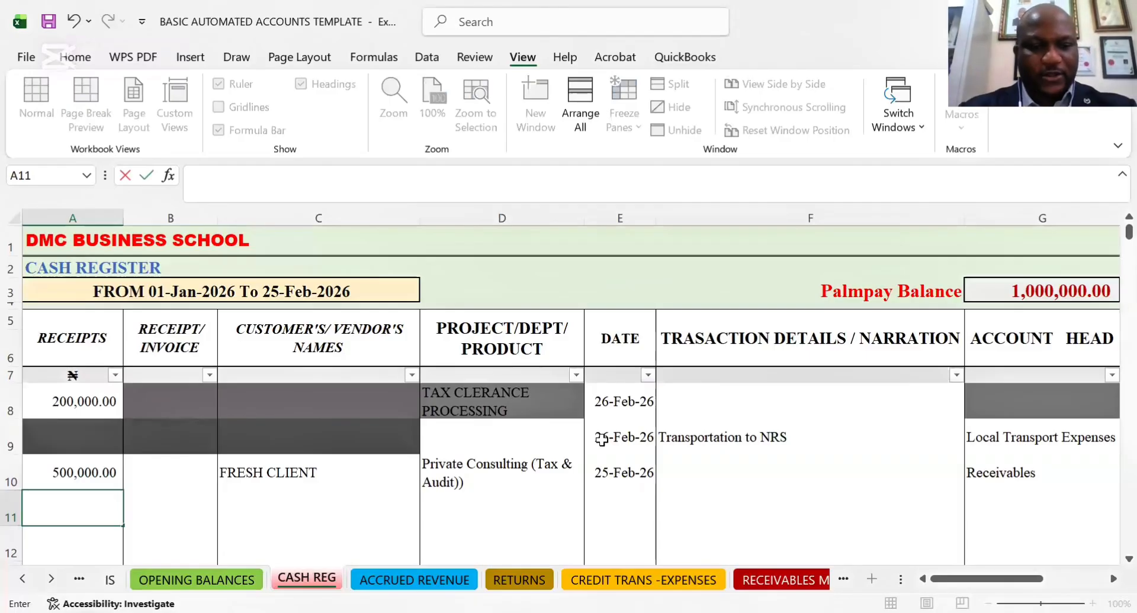
text(45000000)
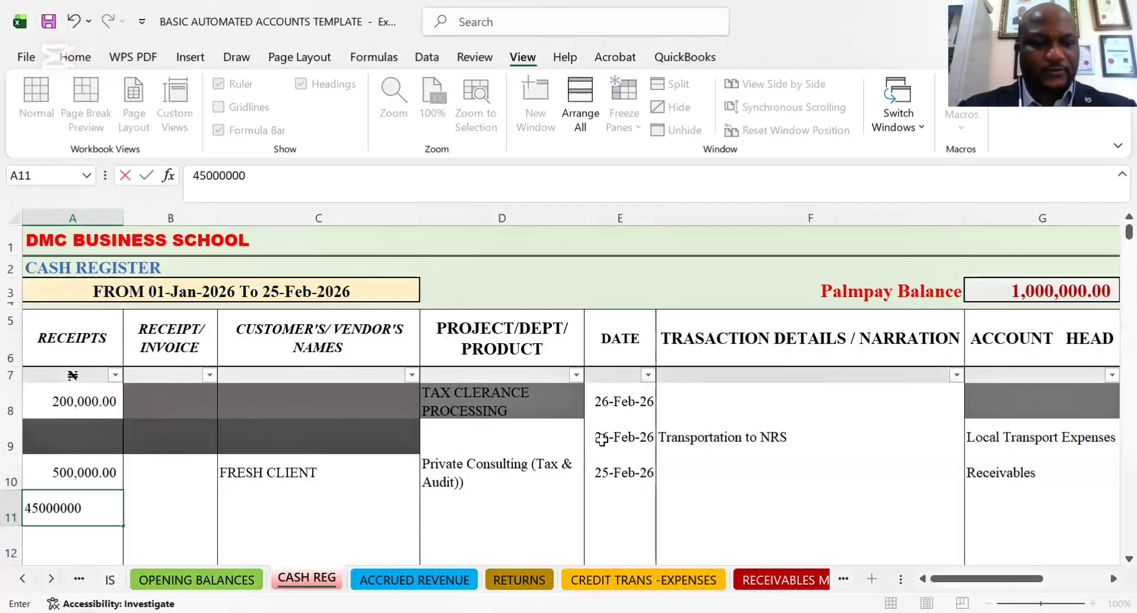
key(Tab)
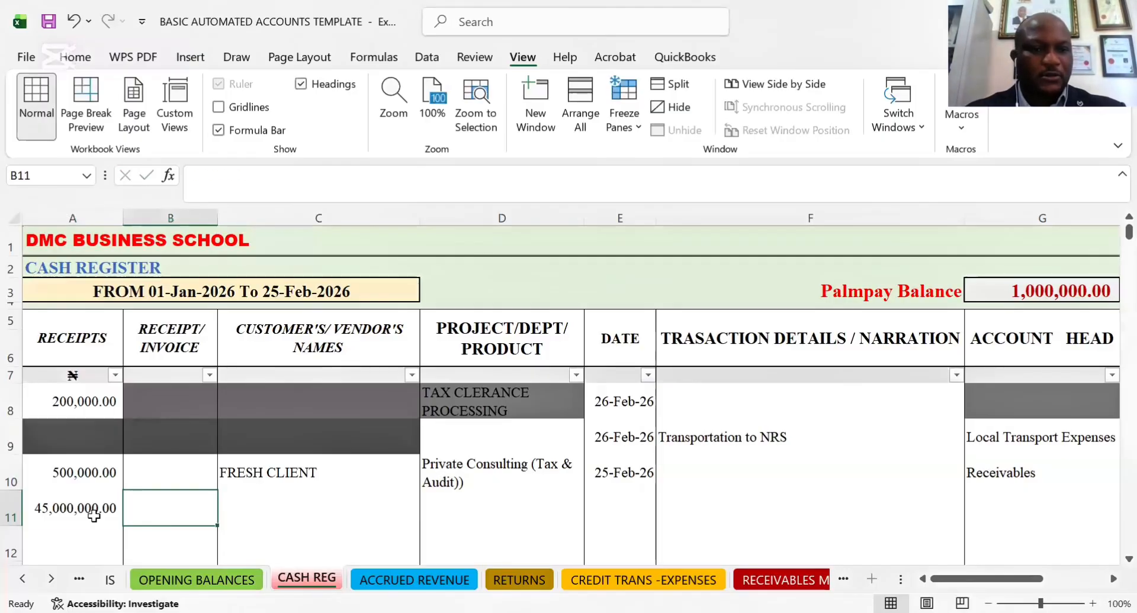
key(Left)
click(251, 181)
key(BackSpace)
key(Return)
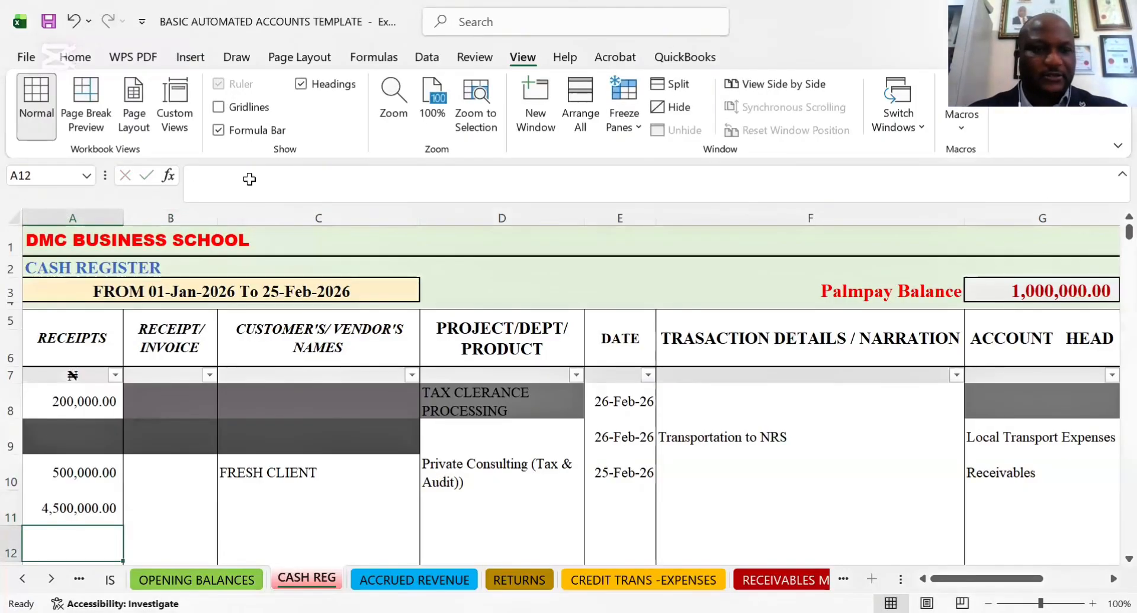
Leave row 11's receipt number and customer name blank and set its project to General Training
click(164, 513)
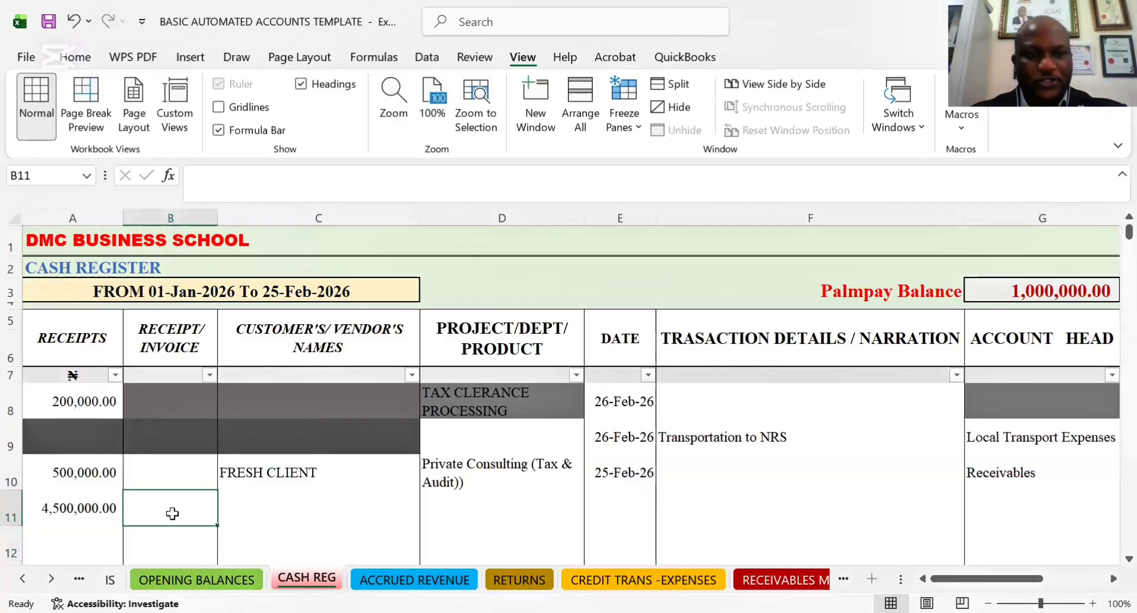
click(254, 516)
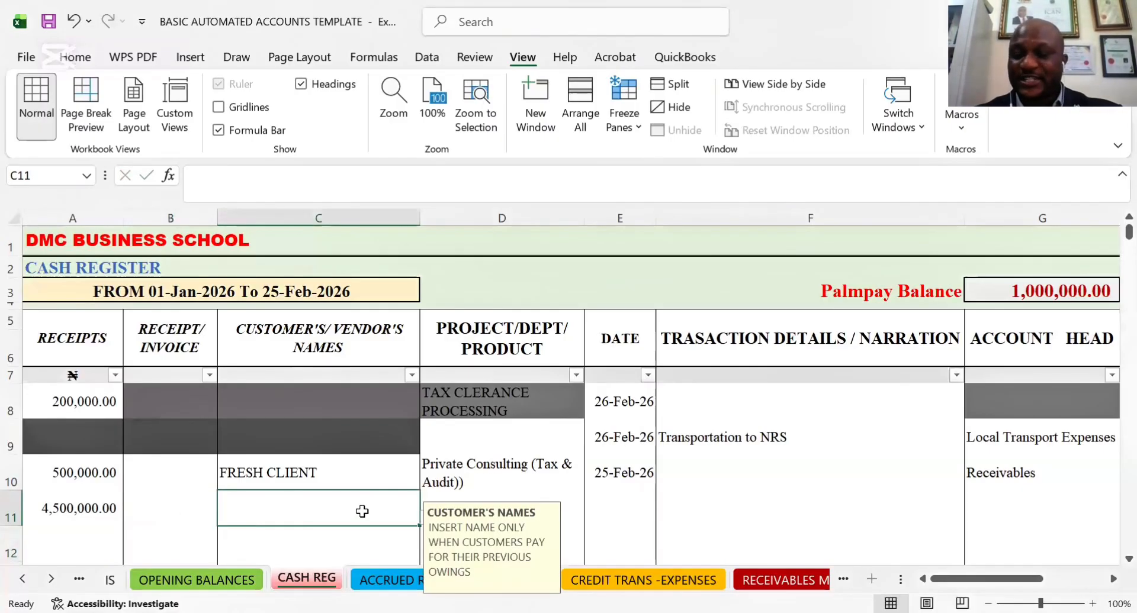
key(Tab)
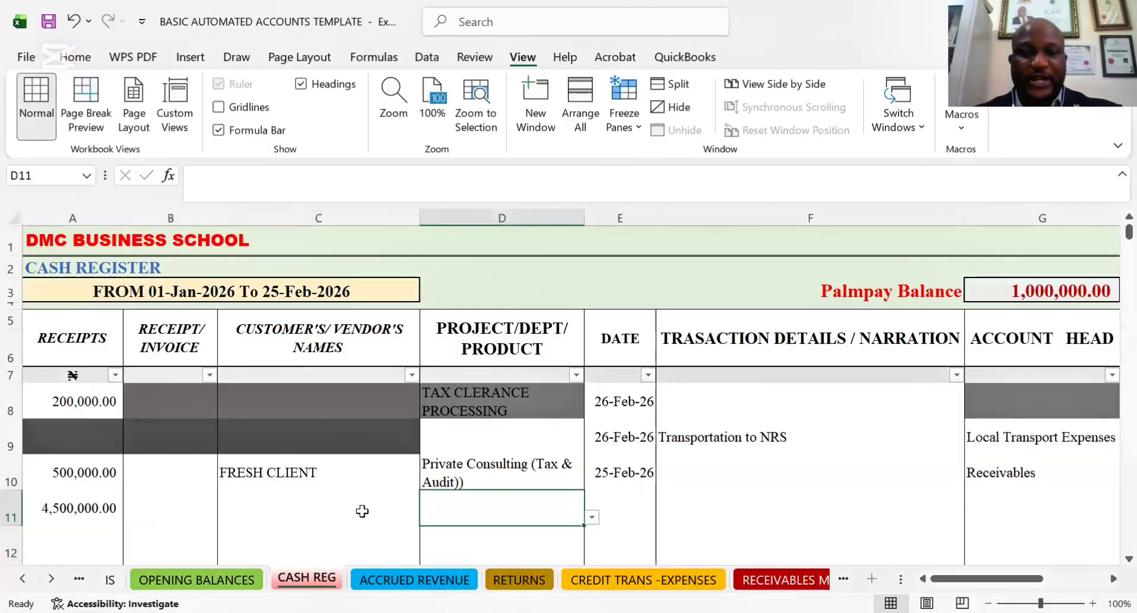
click(592, 517)
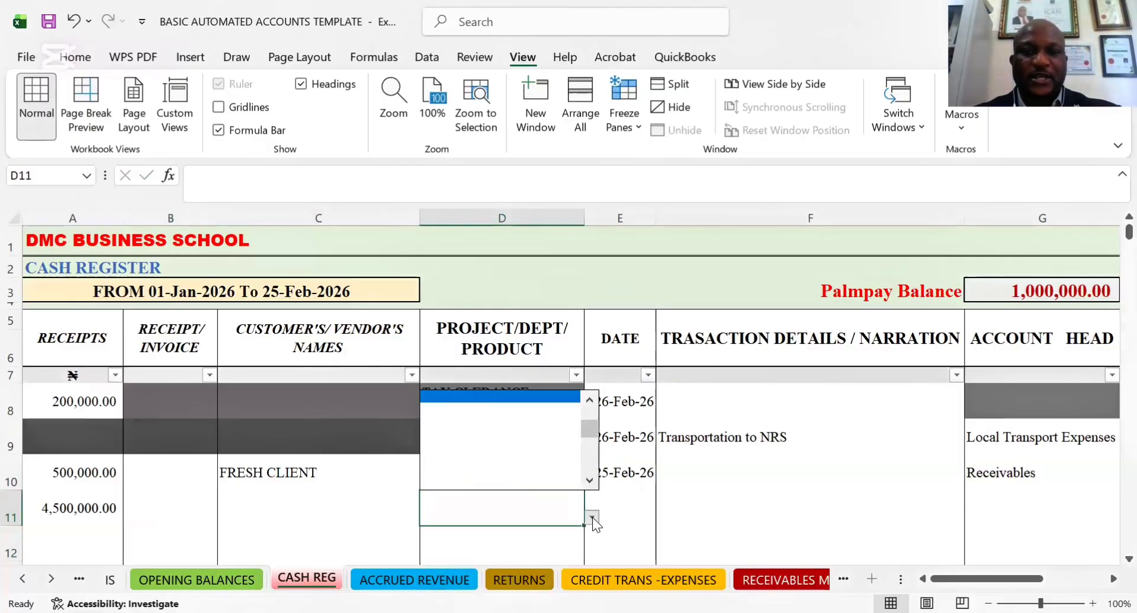
drag(593, 427, 599, 392)
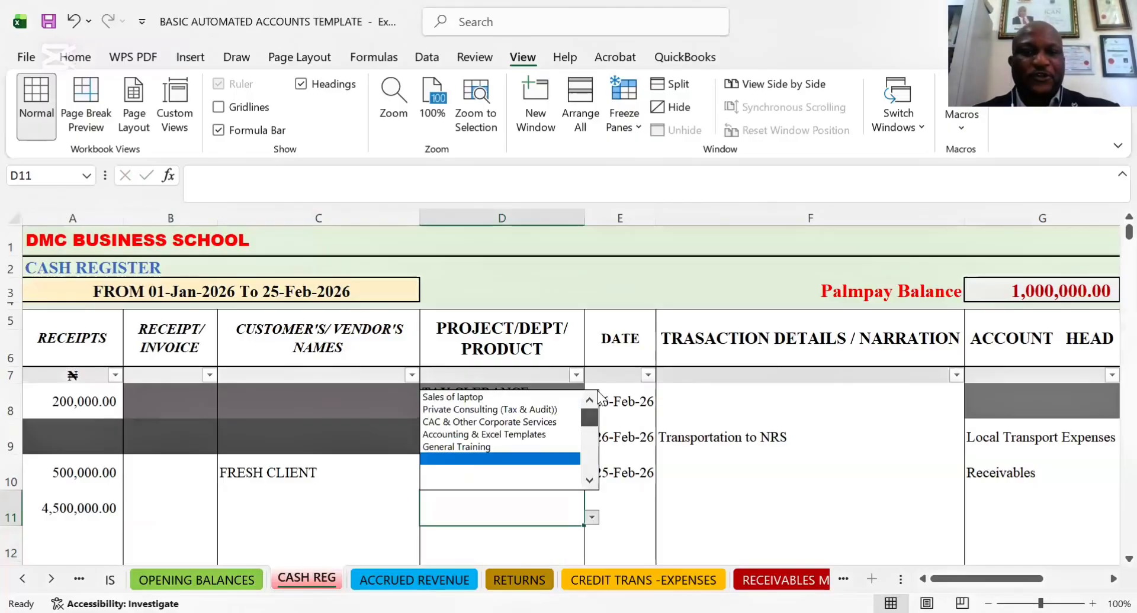
click(470, 447)
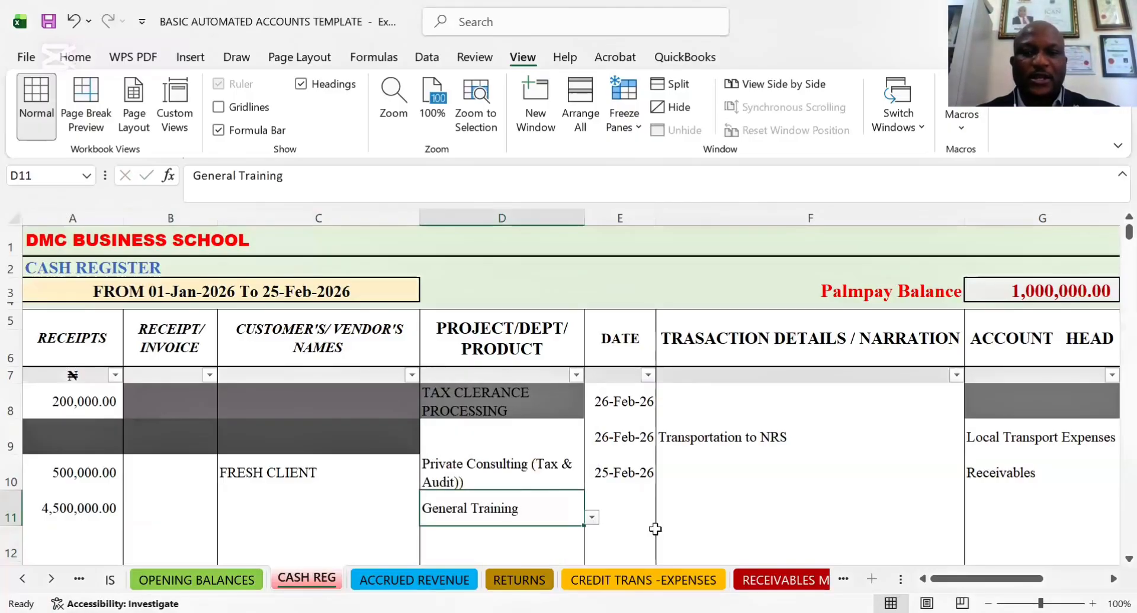
Date the General Training receipt 02-27-26
click(623, 507)
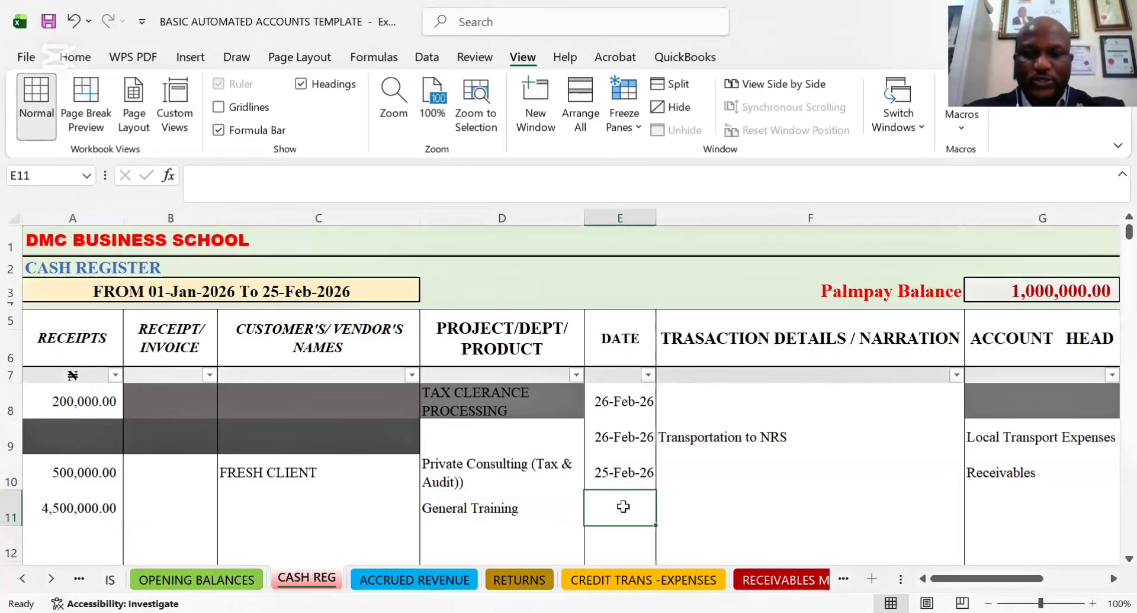
text(02-)
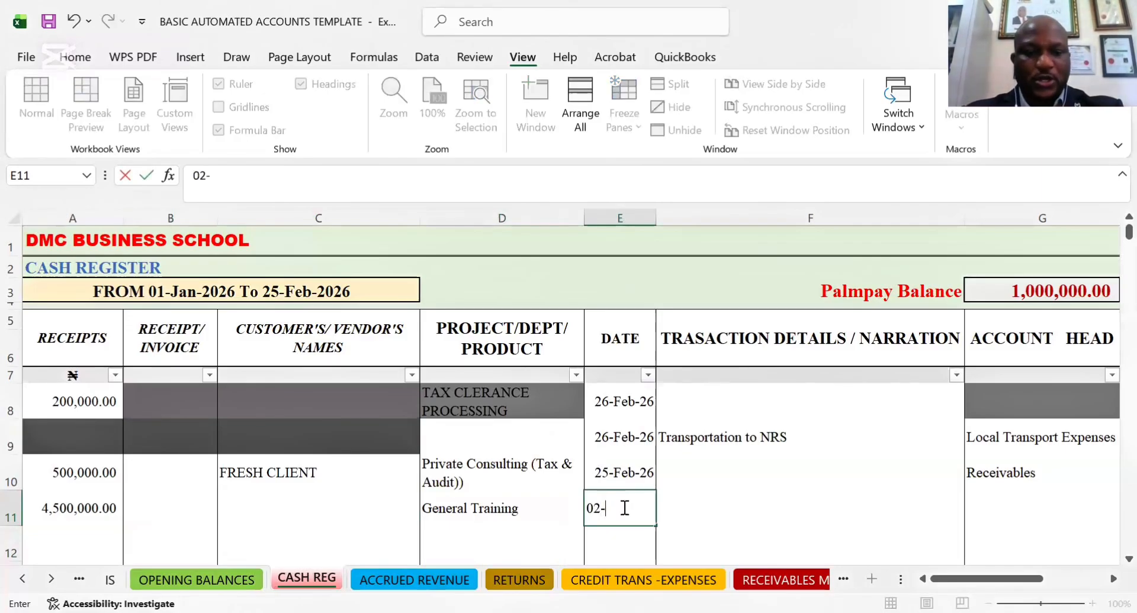
text(27)
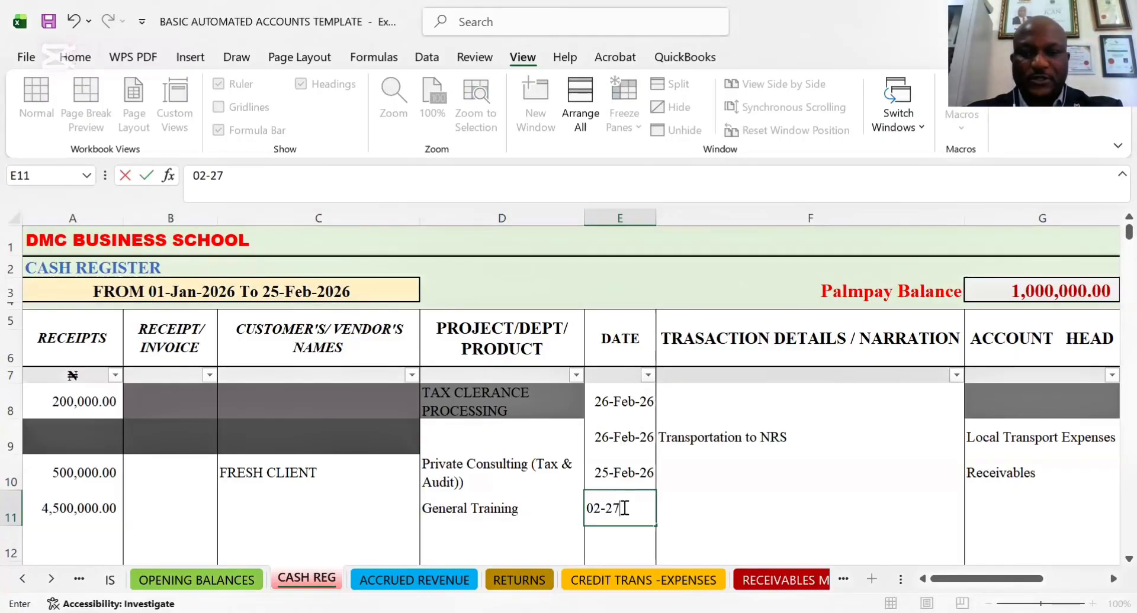
text(-26)
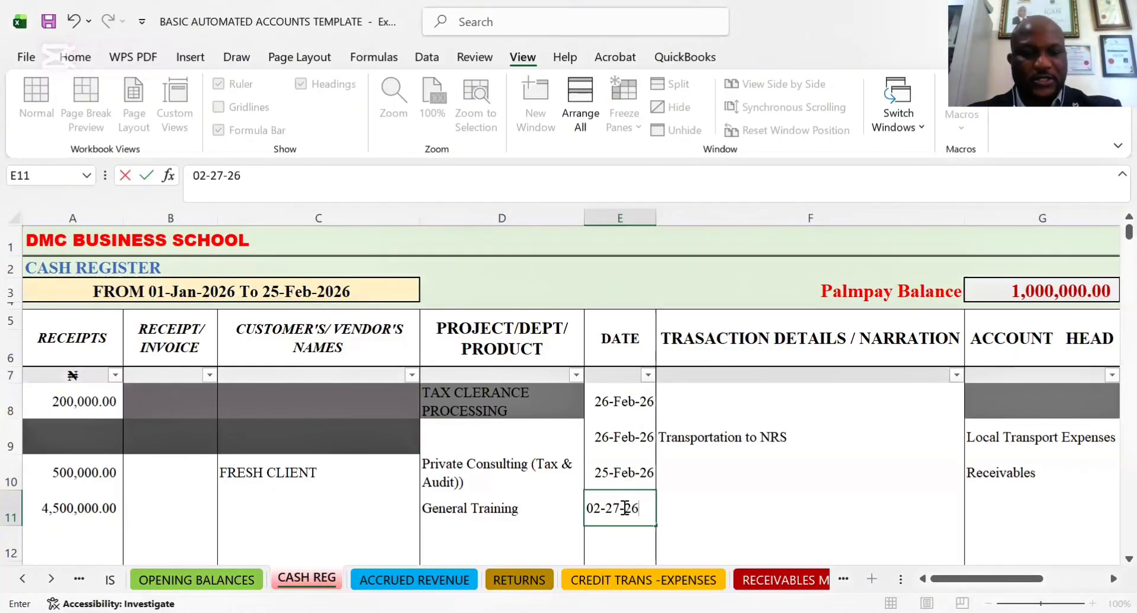
key(Tab)
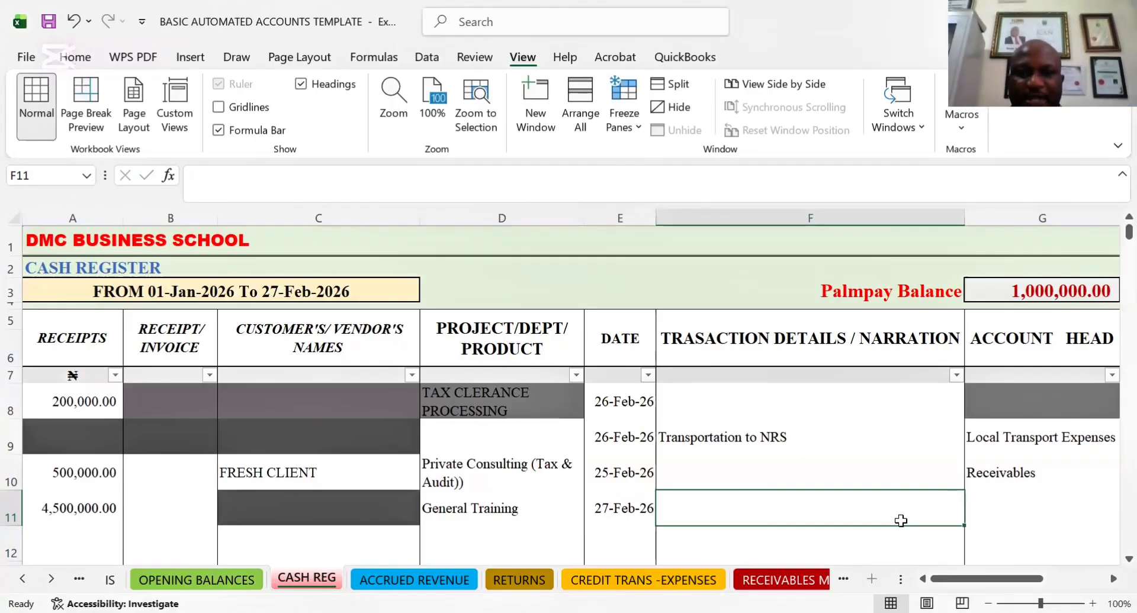
Examine row 11's account head options and its payment mode, second project and transaction type cells without filling them in
key(Tab)
key(Tab)
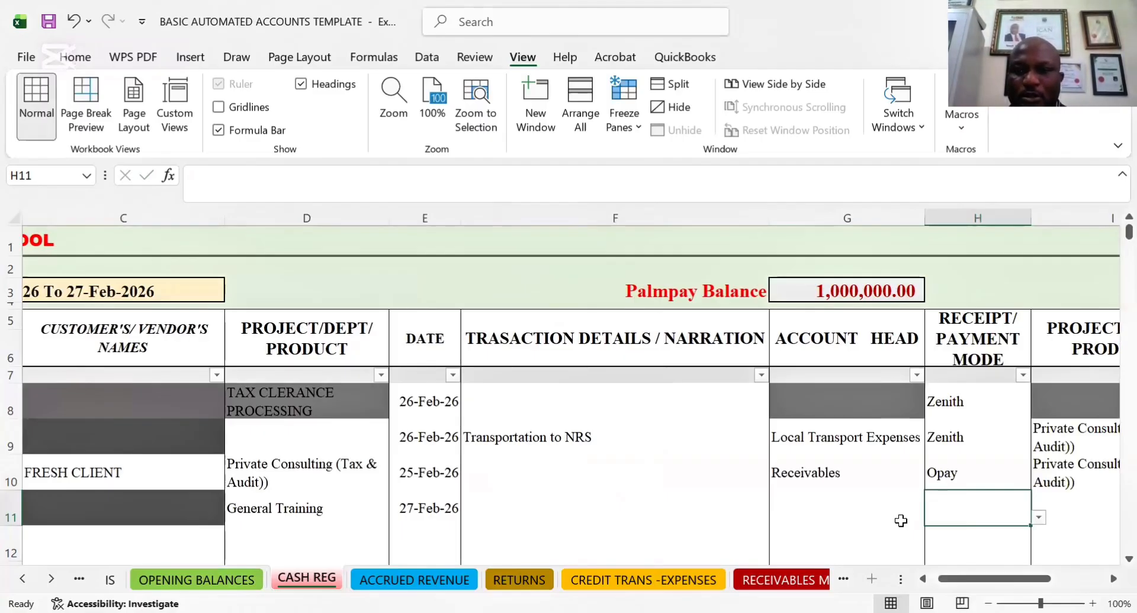
click(901, 521)
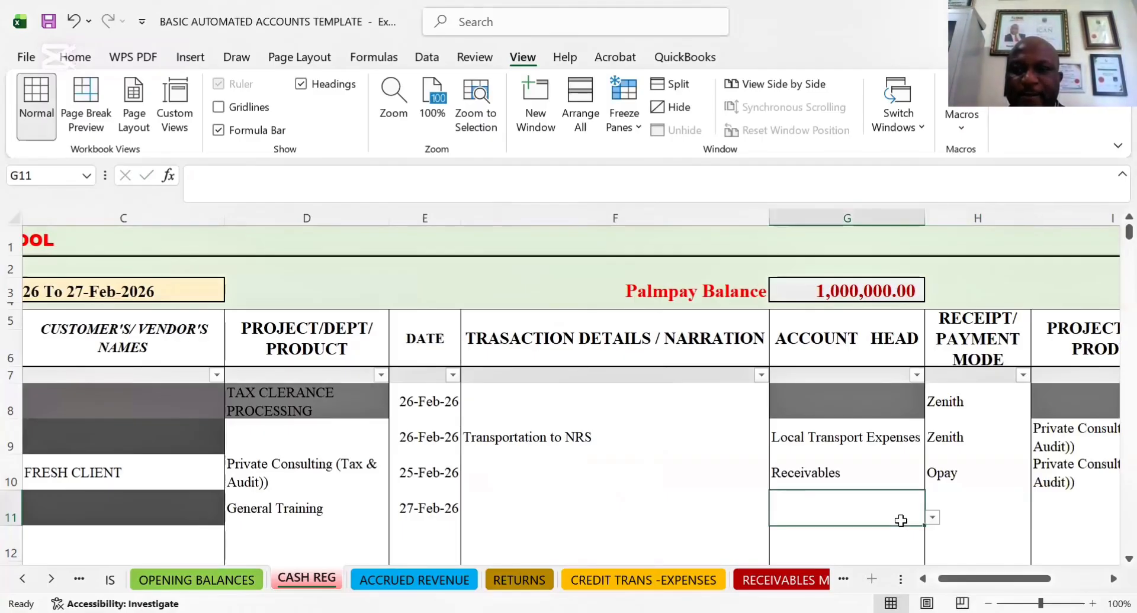
click(932, 519)
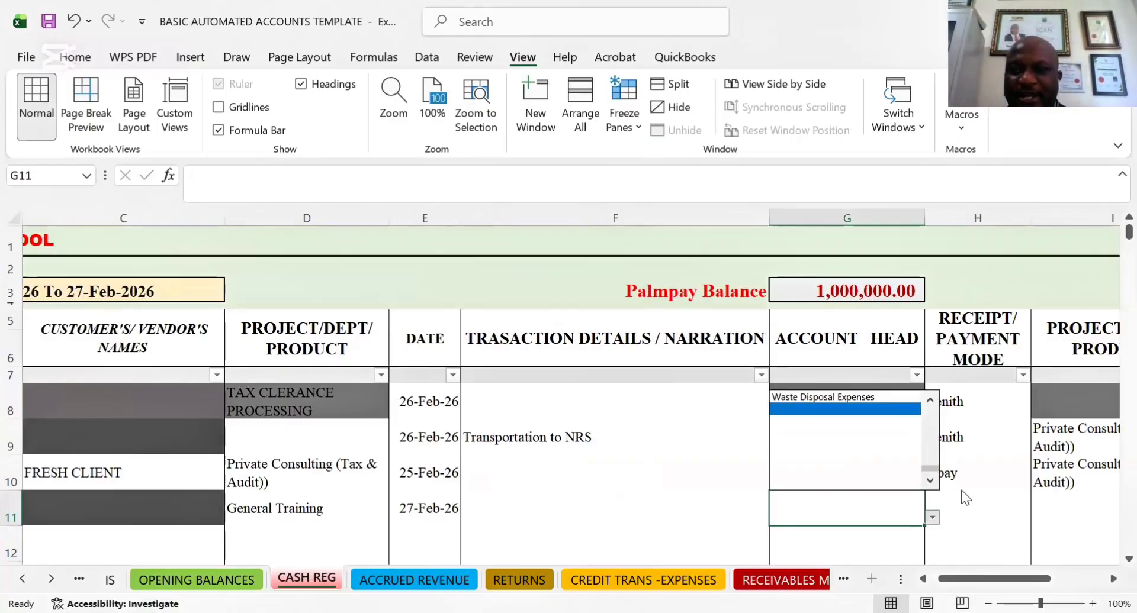
key(Escape)
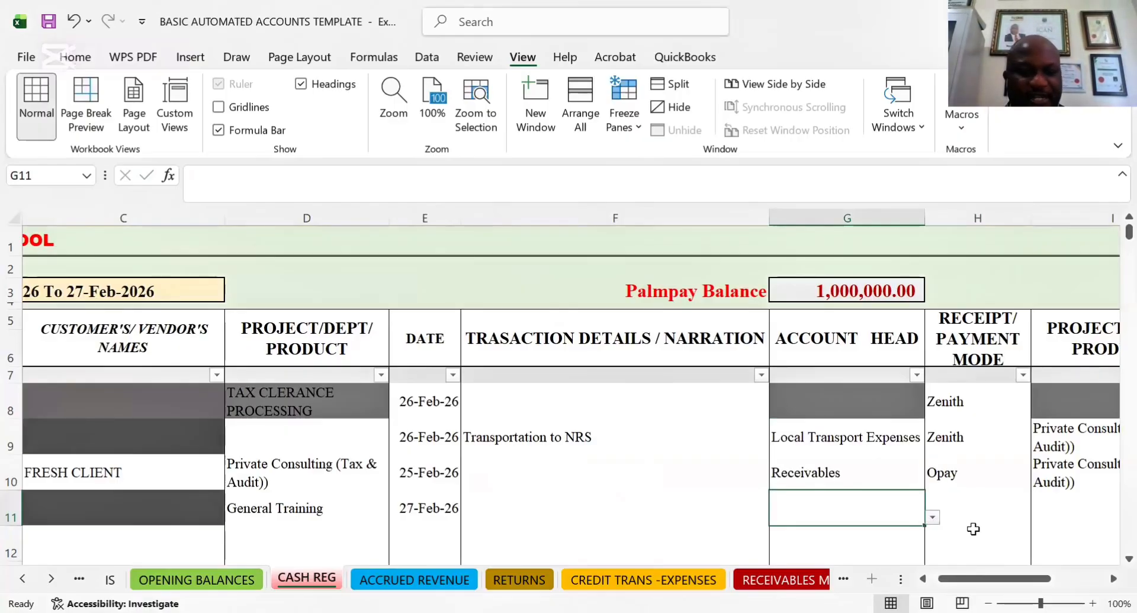
click(973, 529)
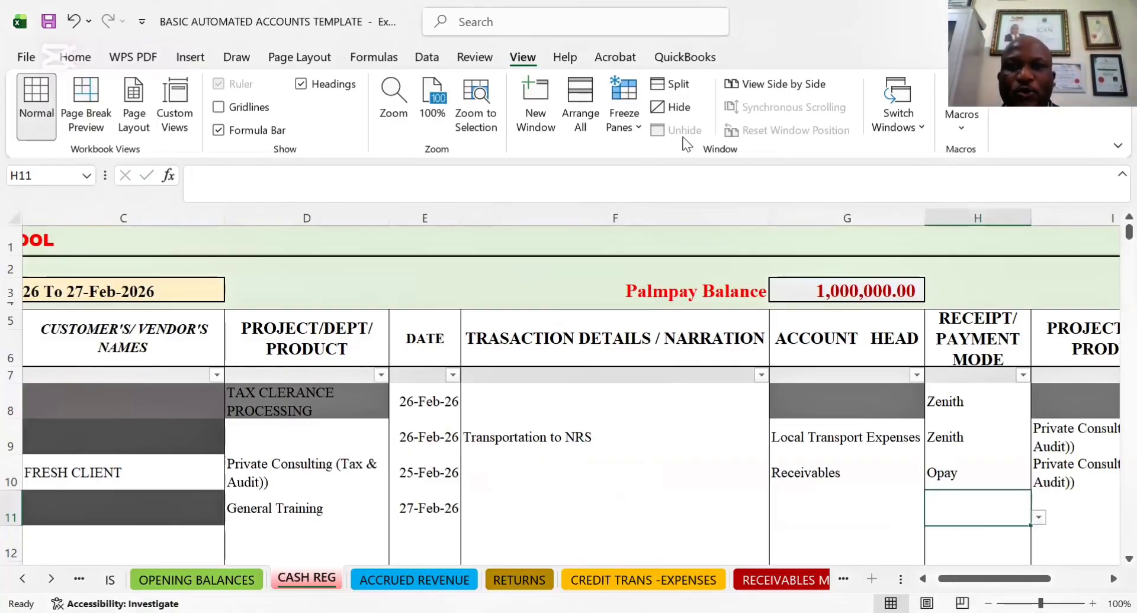
click(1064, 507)
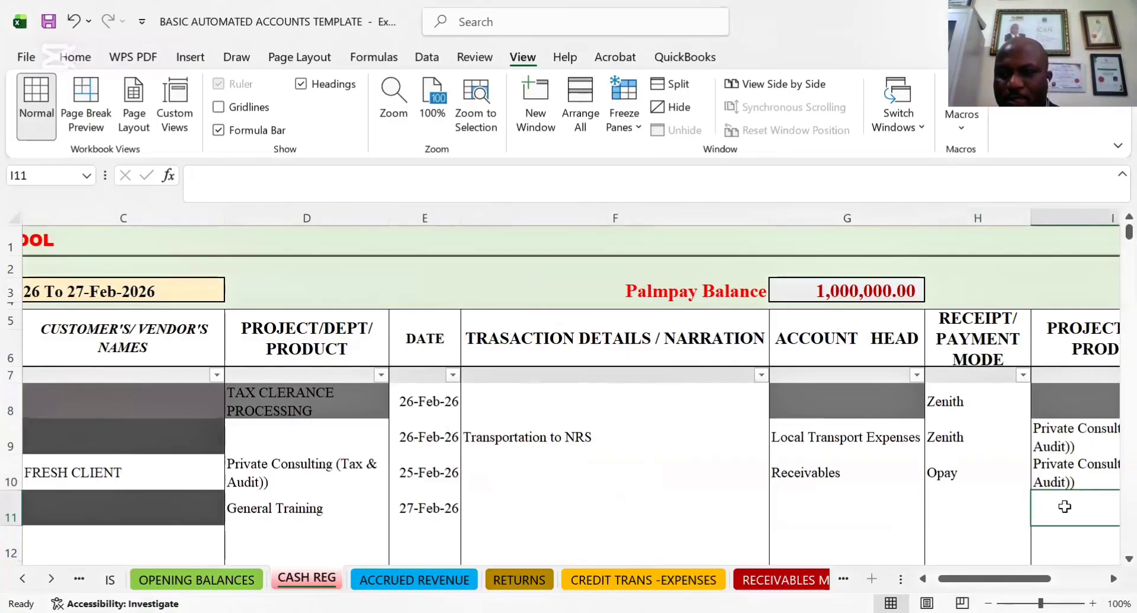
key(Right)
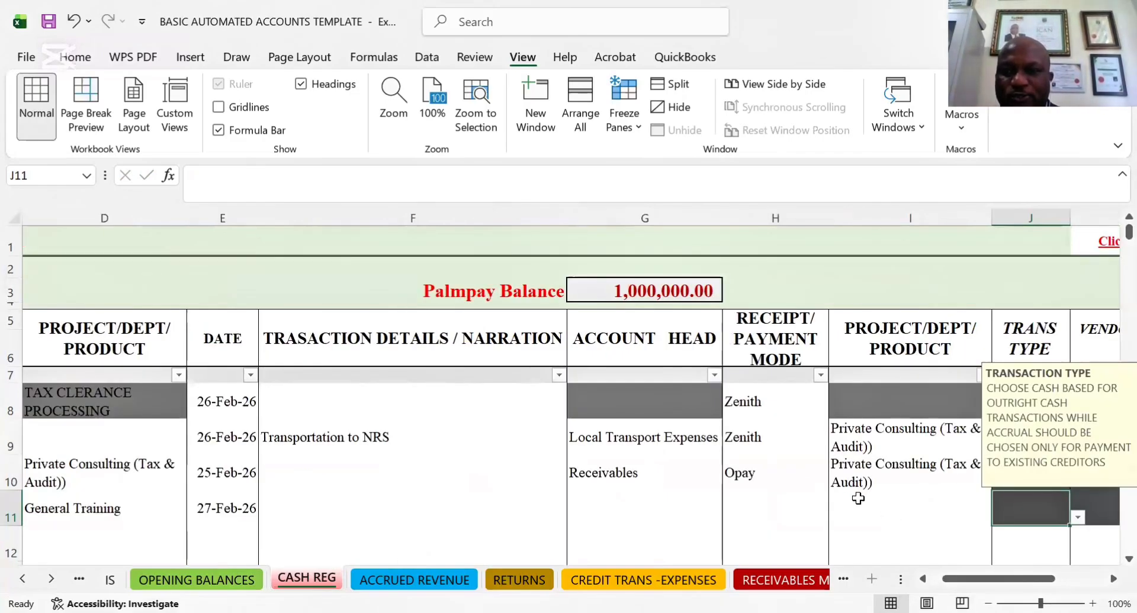
click(858, 500)
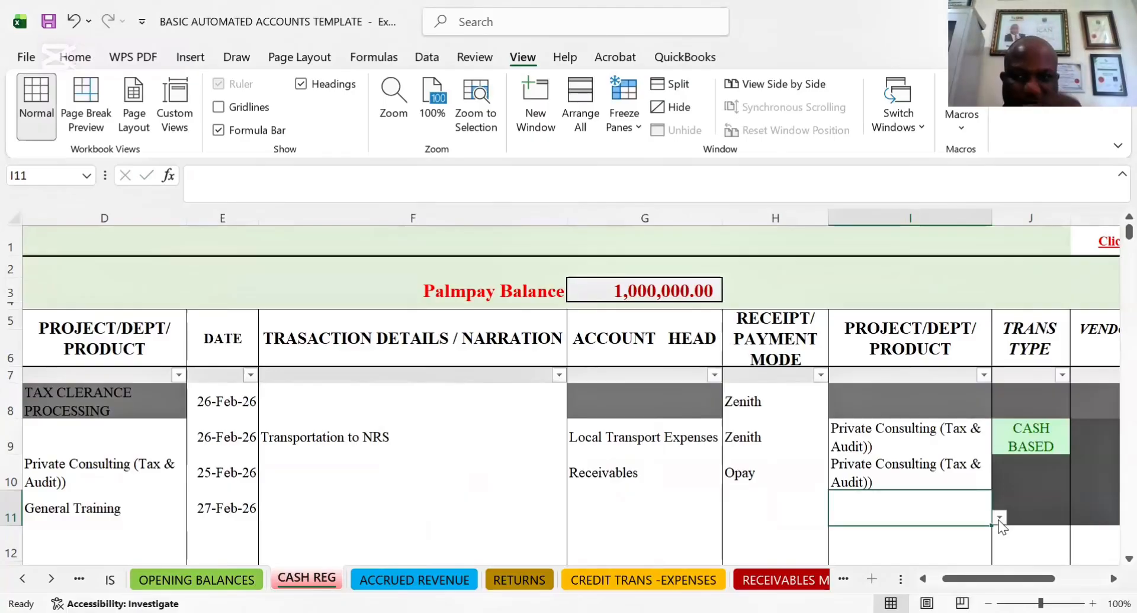
Try the CASH BASED transaction type on the greyed-out cell of the General Training receipt
click(1040, 507)
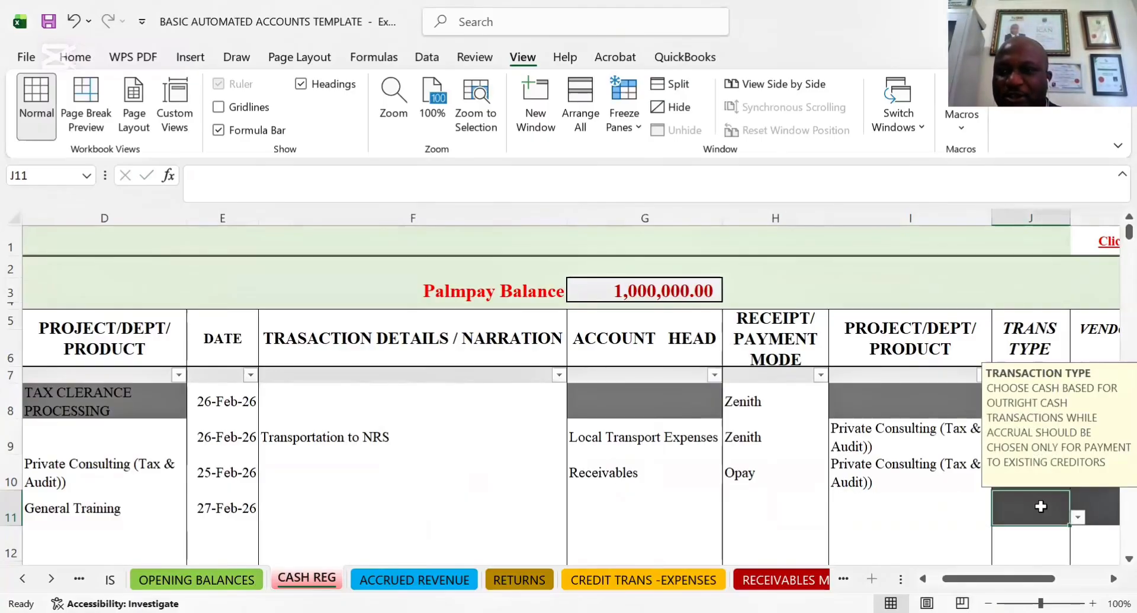
click(1077, 518)
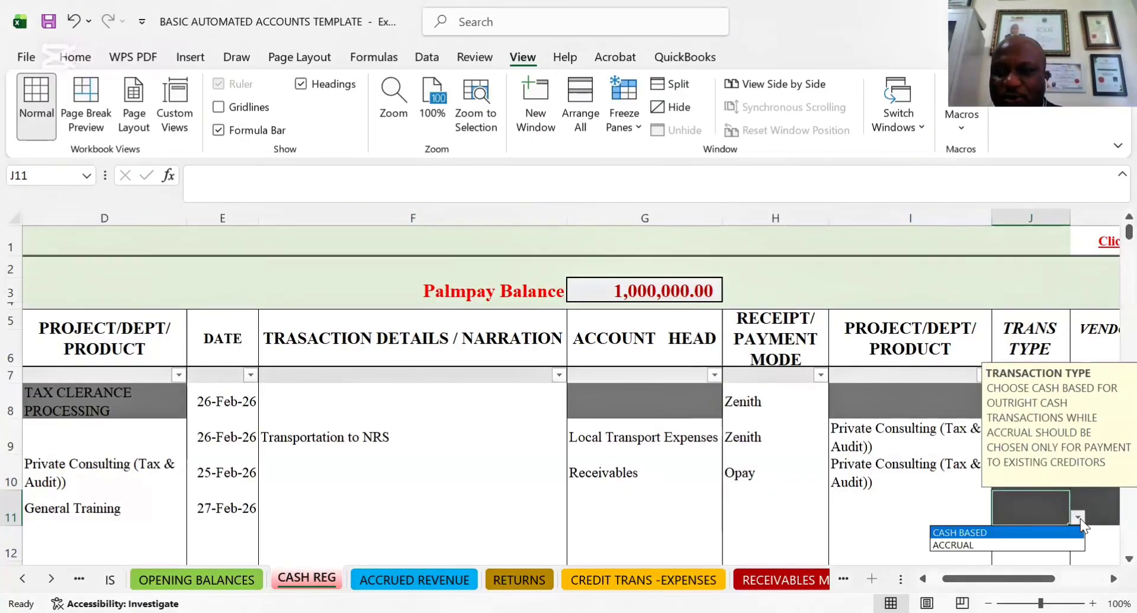
click(959, 533)
click(989, 519)
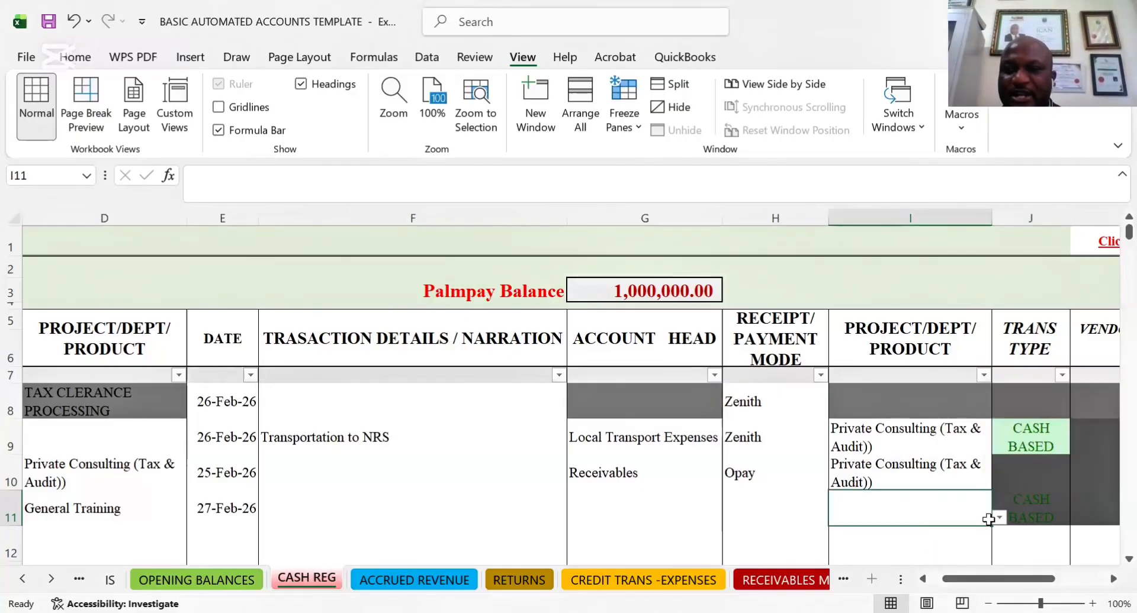
Clear the transaction type of row 11 and go to the row's payment value cell
click(1039, 512)
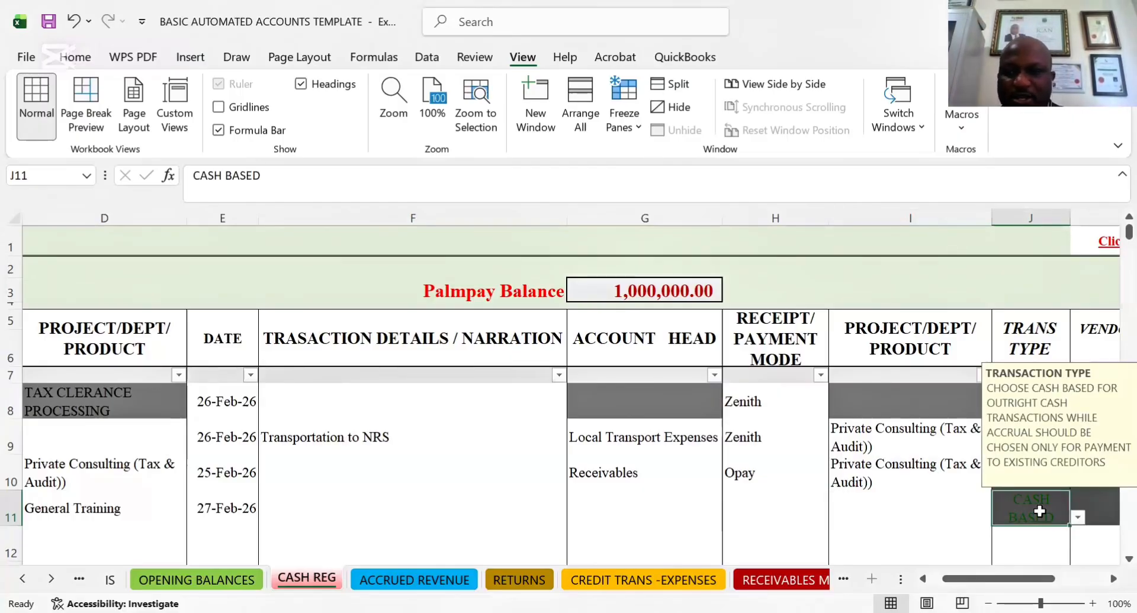
click(938, 514)
key(Right)
key(Right)
key(Right)
key(Right)
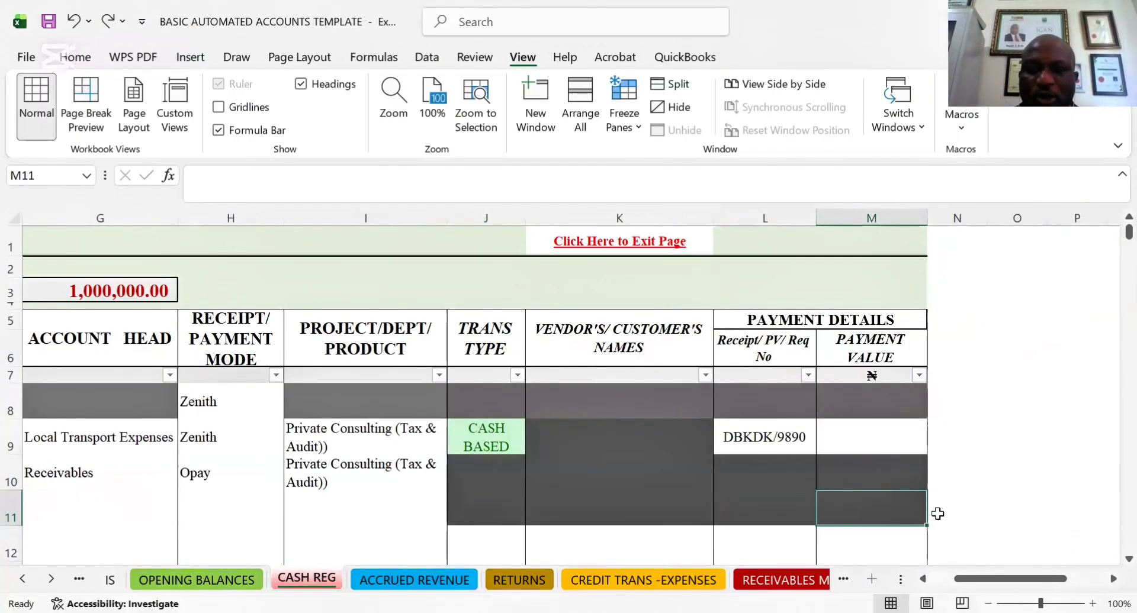
Review the General Training receipt's row 11 from the receipt amount across to the payment reference cell
key(Left)
key(Left)
key(Left)
key(Left)
key(Left)
key(Left)
key(Left)
key(Left)
key(Left)
key(Left)
key(Left)
key(Left)
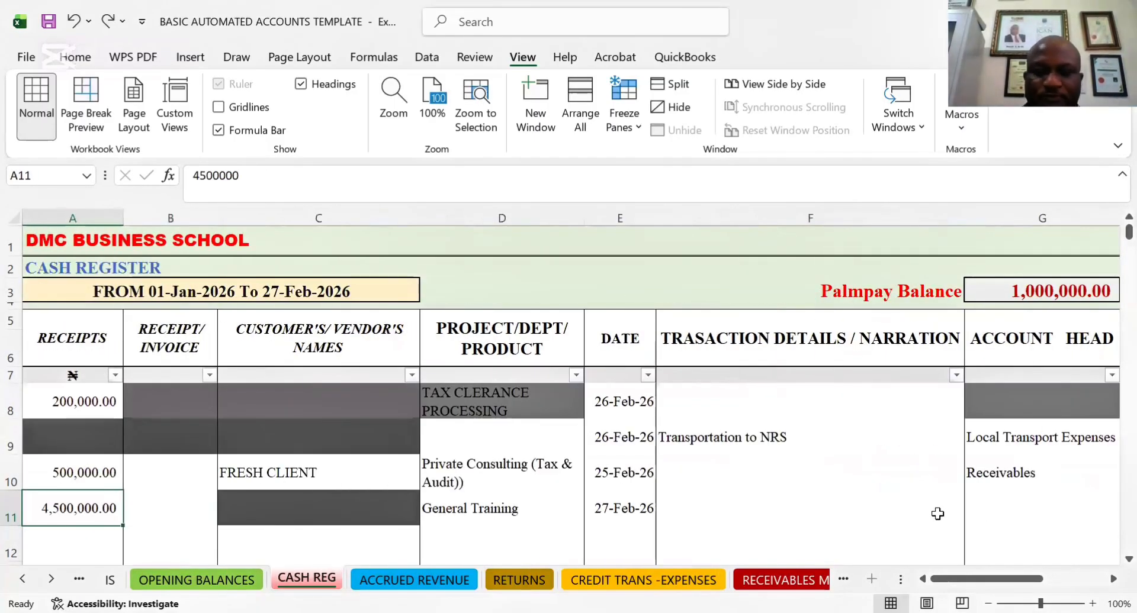
key(Right)
key(Right)
key(Right)
key(Right)
key(Right)
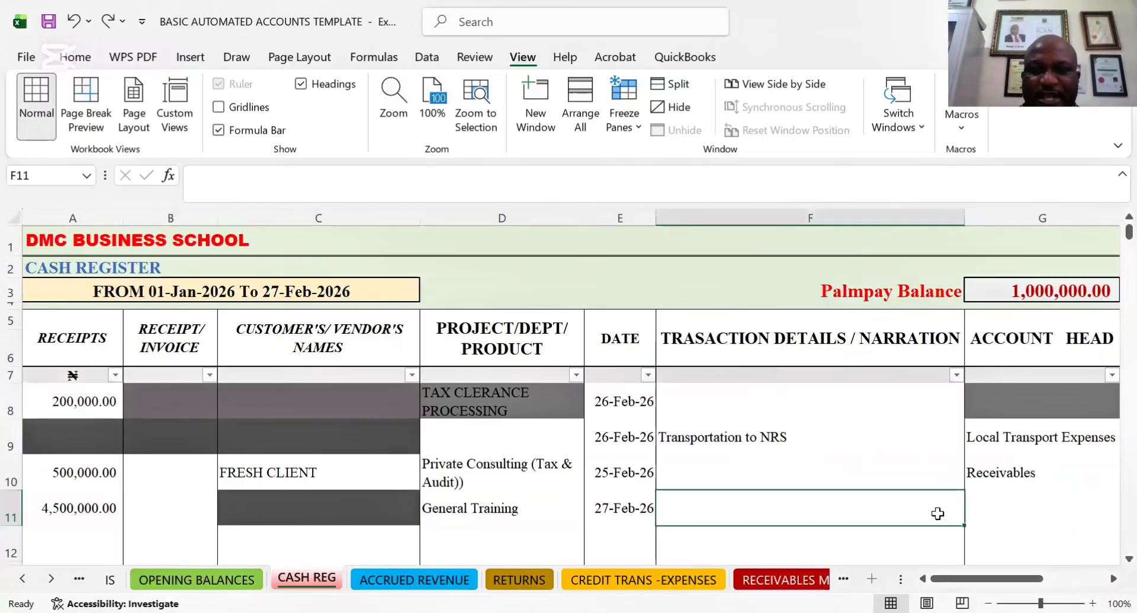
key(Right)
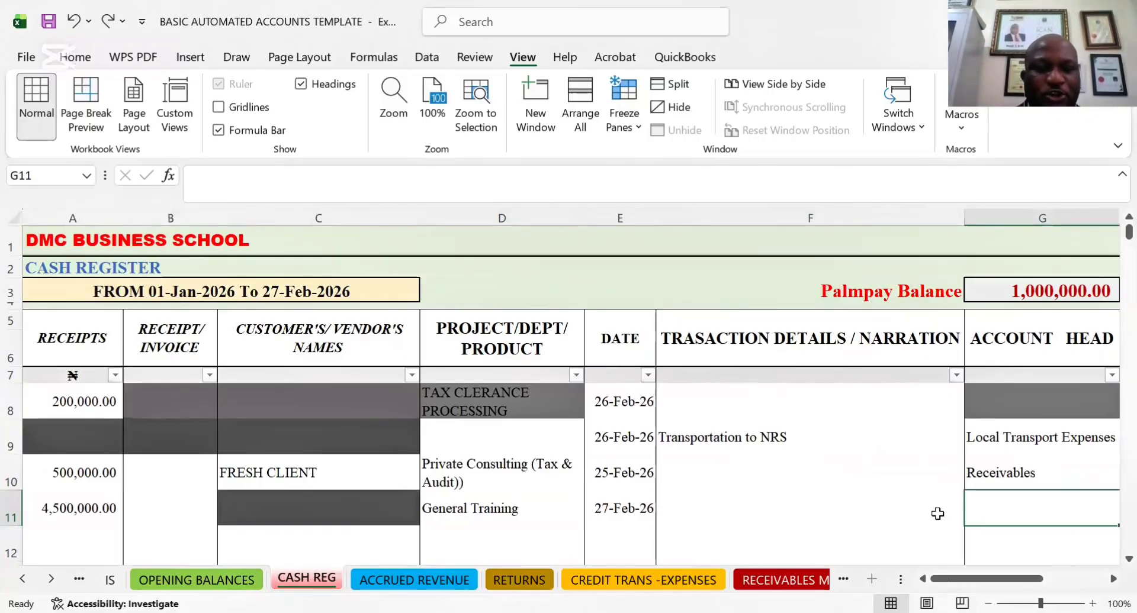
key(Right)
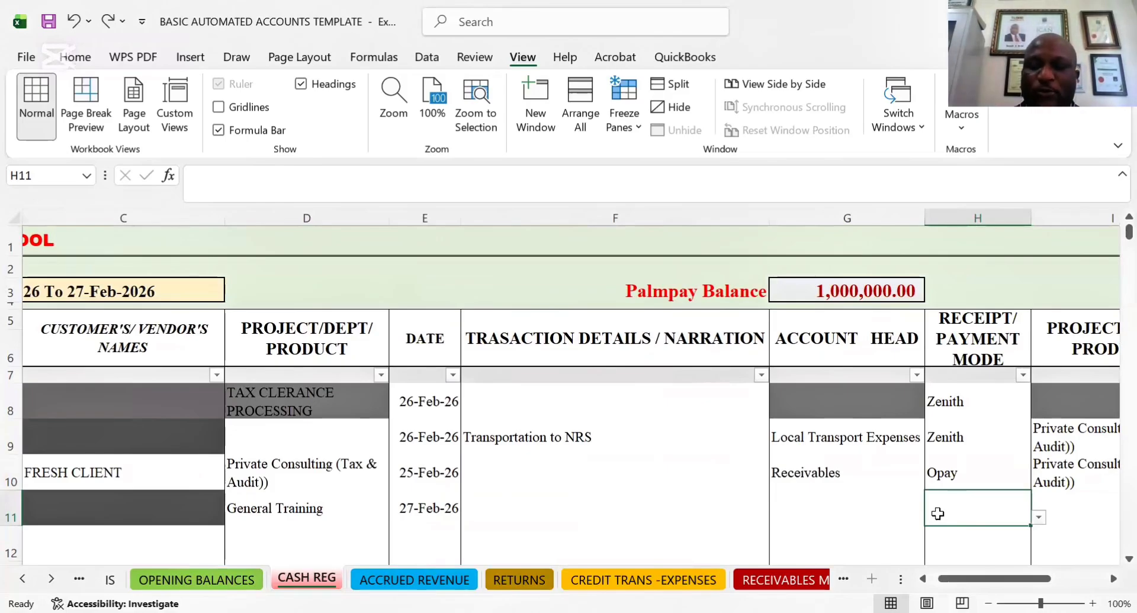
key(Right)
key(Right)
key(Right)
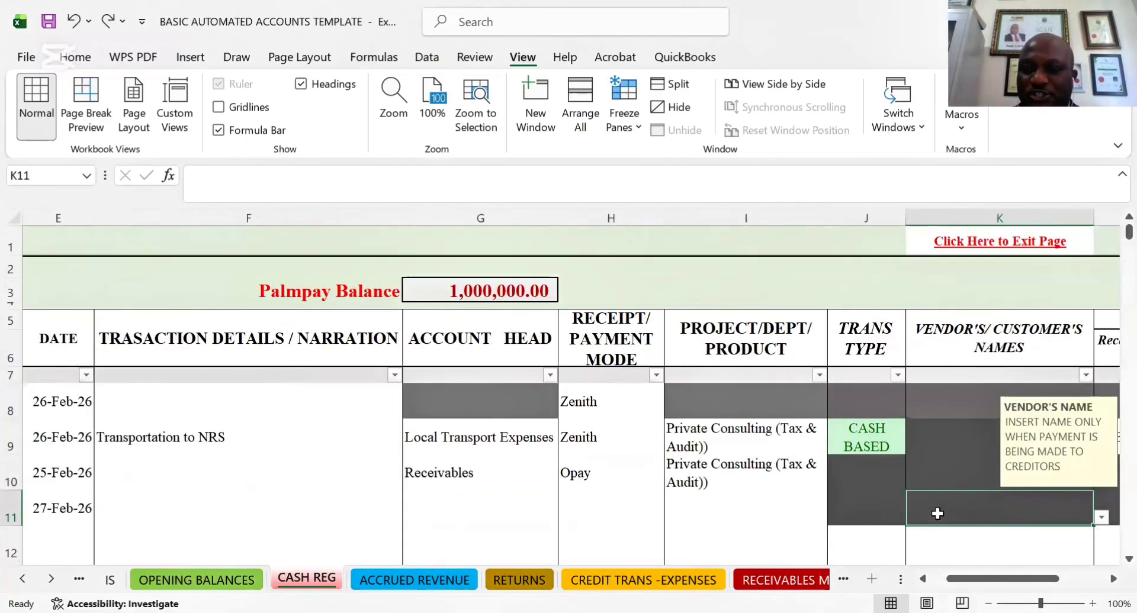
key(Left)
key(Right)
key(Right)
key(Right)
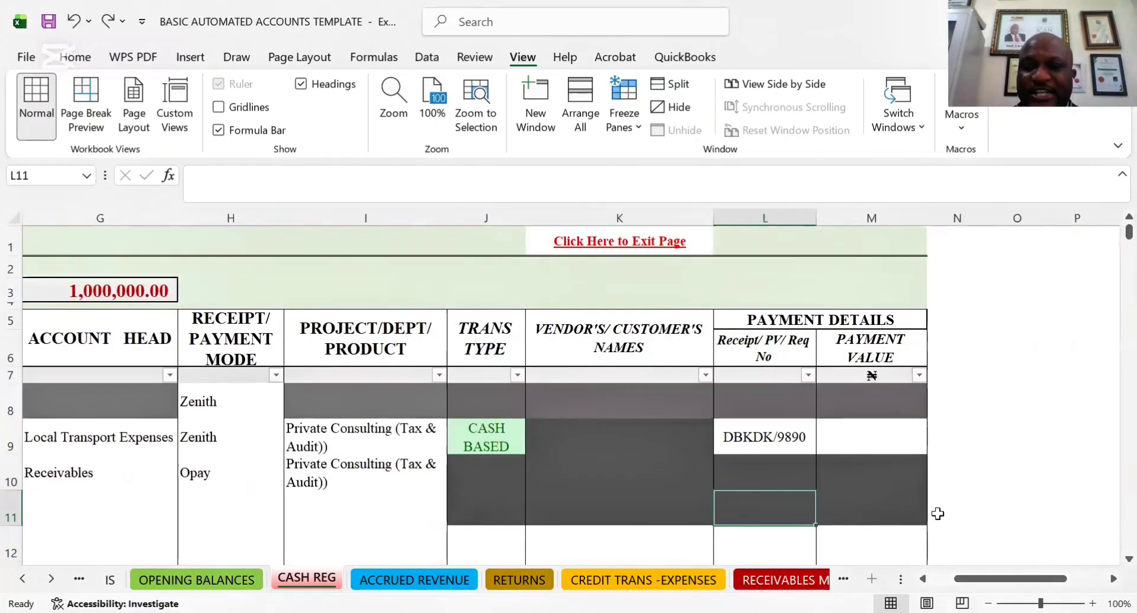
Look back over row 11's narration, vendor name and receipt/invoice cells to see which ones apply to the receipt
key(Left)
key(Left)
key(Left)
key(Left)
key(Left)
key(Left)
key(Left)
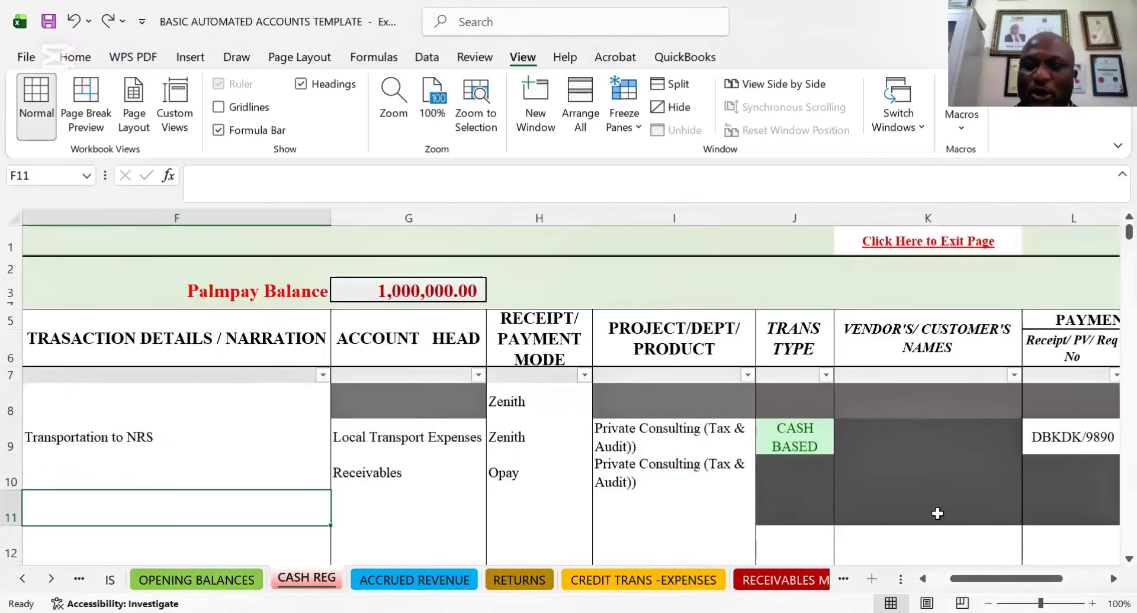
key(Right)
key(Right)
key(Right)
key(Right)
key(Right)
key(Right)
key(Right)
key(Left)
key(Left)
key(Left)
key(Left)
key(Left)
key(Left)
key(Left)
key(Left)
key(Left)
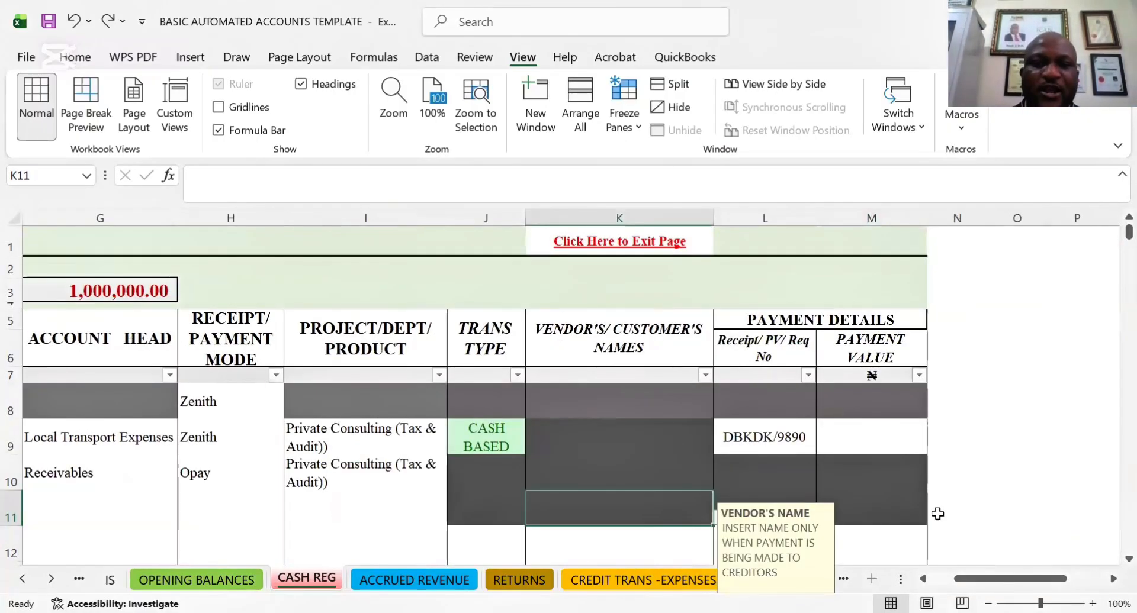
key(Left)
key(Left)
key(Left)
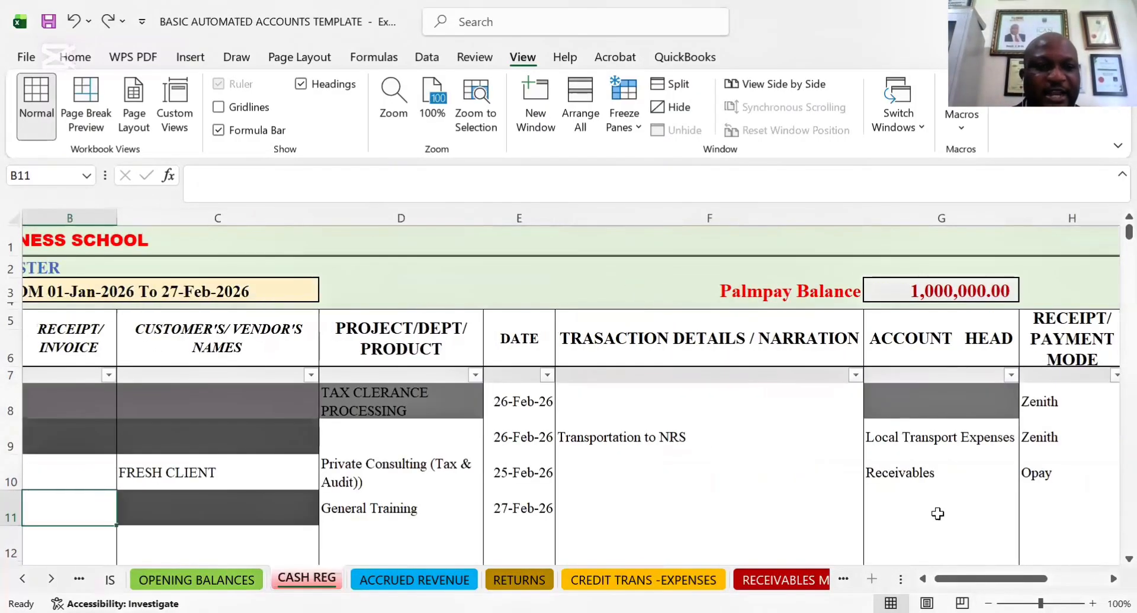
Set the receipt/payment mode of the General Training receipt in row 11 to Zenith
key(Right)
key(Right)
key(Right)
key(Right)
key(Right)
key(Right)
key(Right)
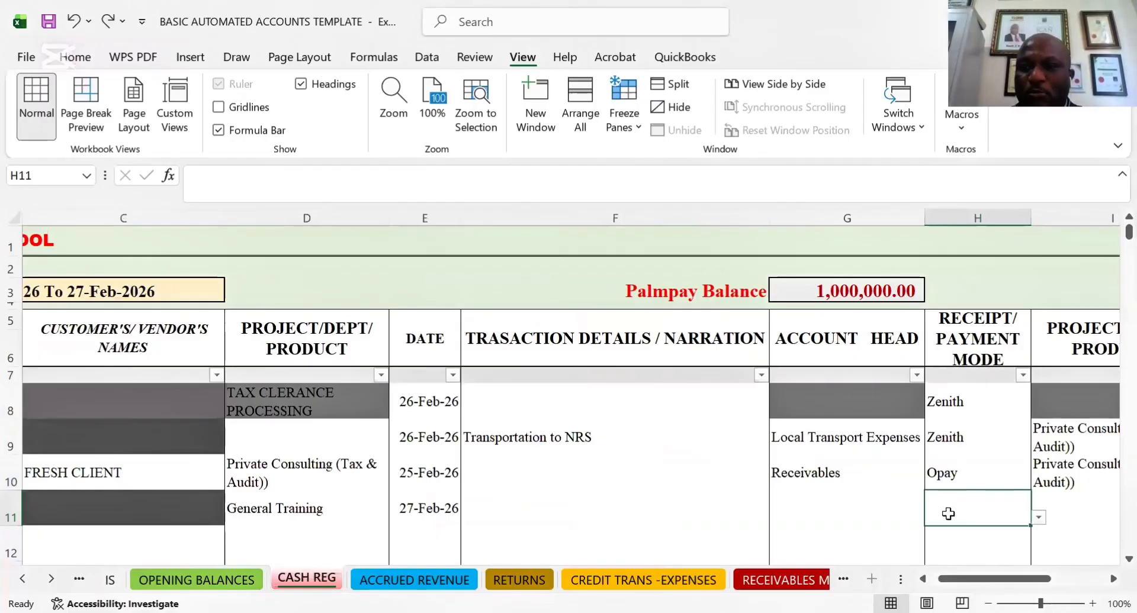
click(1037, 517)
drag(1037, 431, 1044, 399)
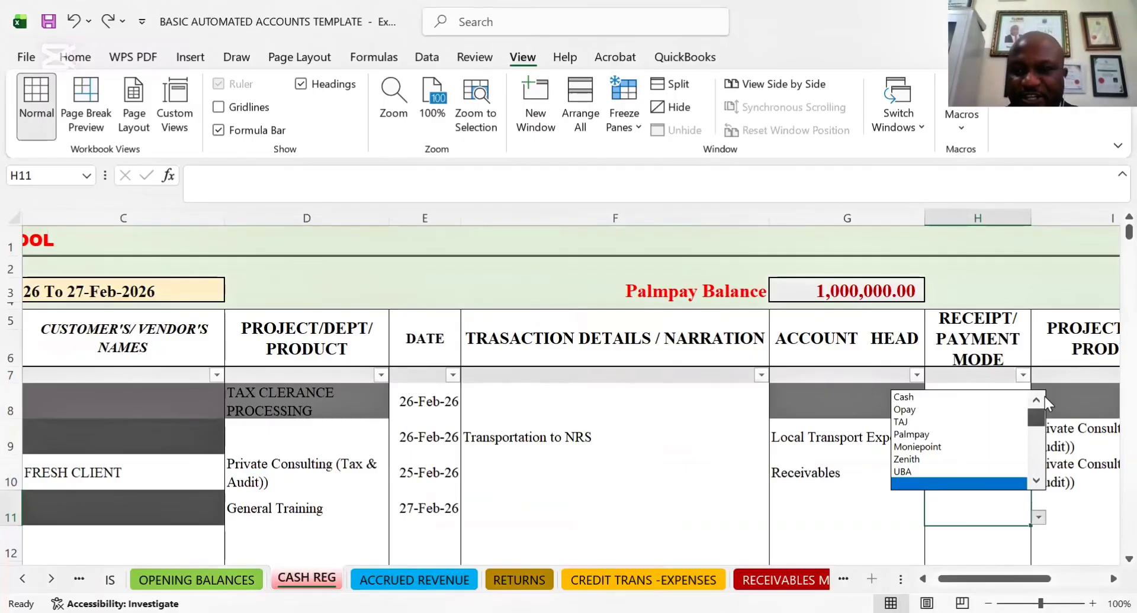
click(908, 459)
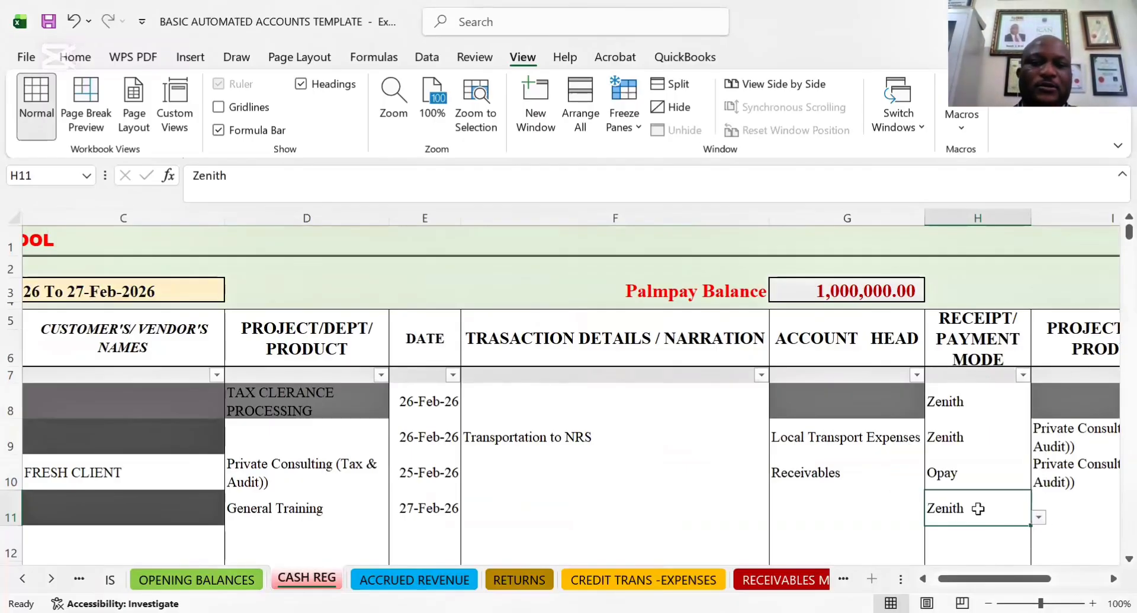
Examine row 11's narration, account head, date and customer name cells, and return to the receipt amount
key(Left)
key(Left)
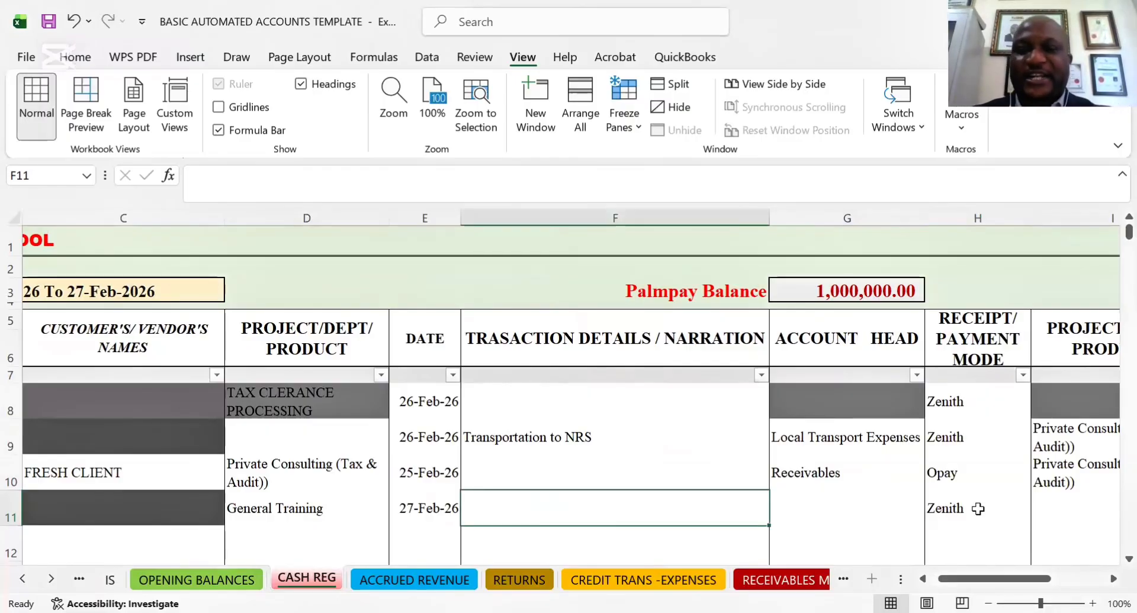
key(Right)
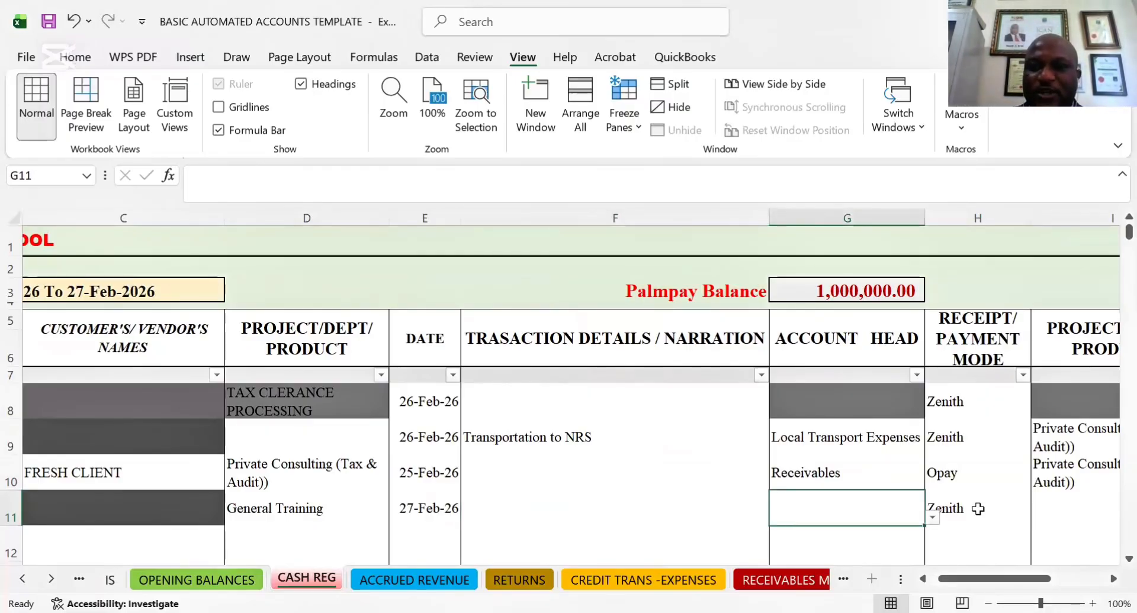
key(Left)
key(Left)
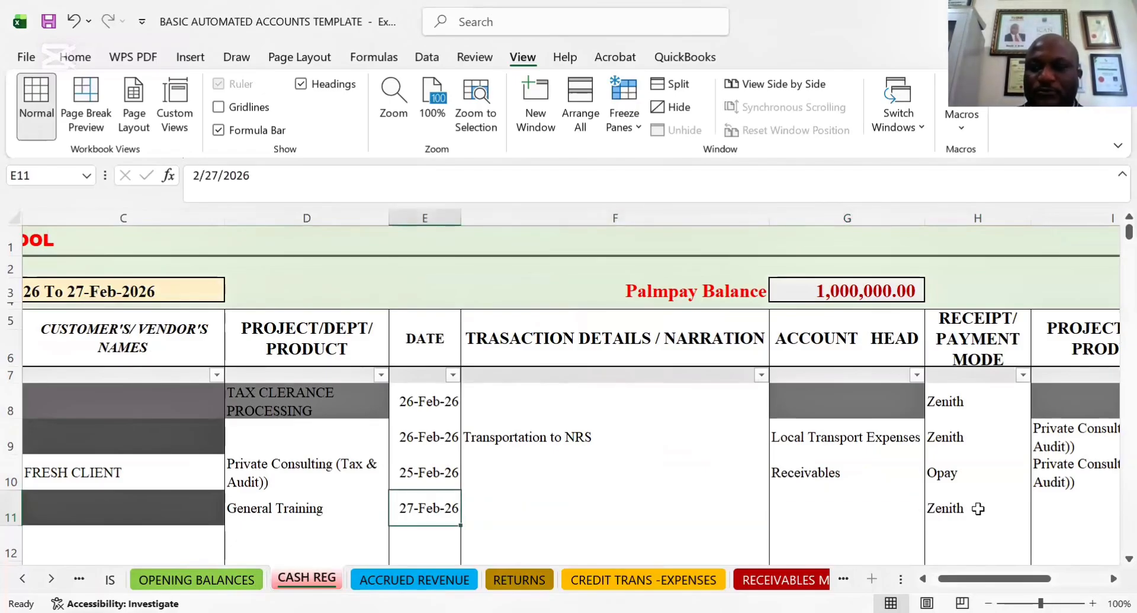
key(Right)
key(Right)
key(Right)
key(Left)
key(Left)
key(Left)
key(Left)
key(Left)
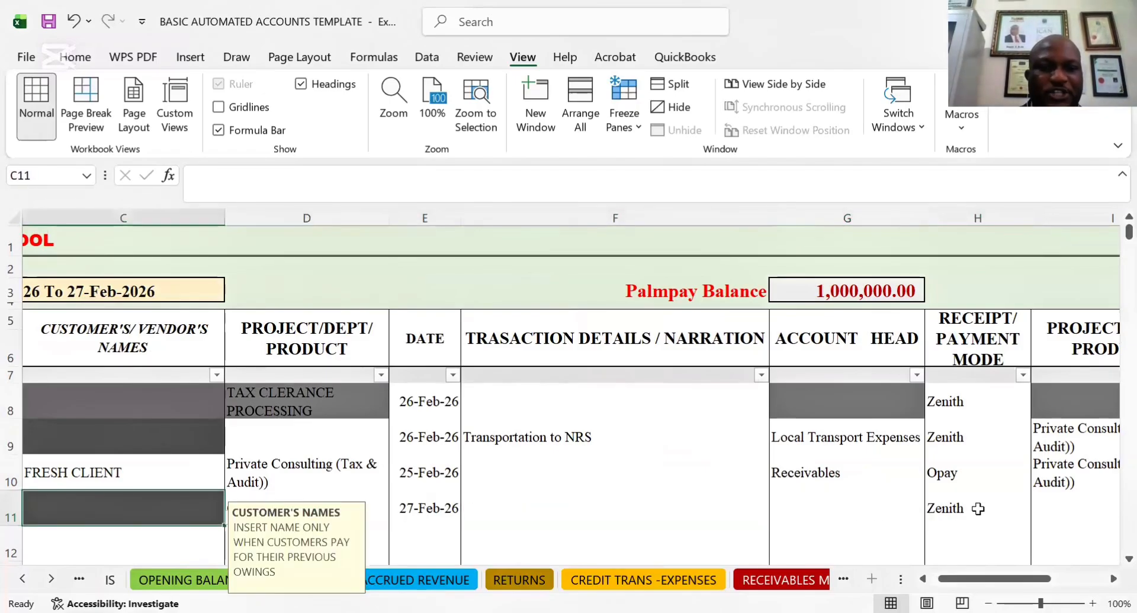
key(Left)
key(Left)
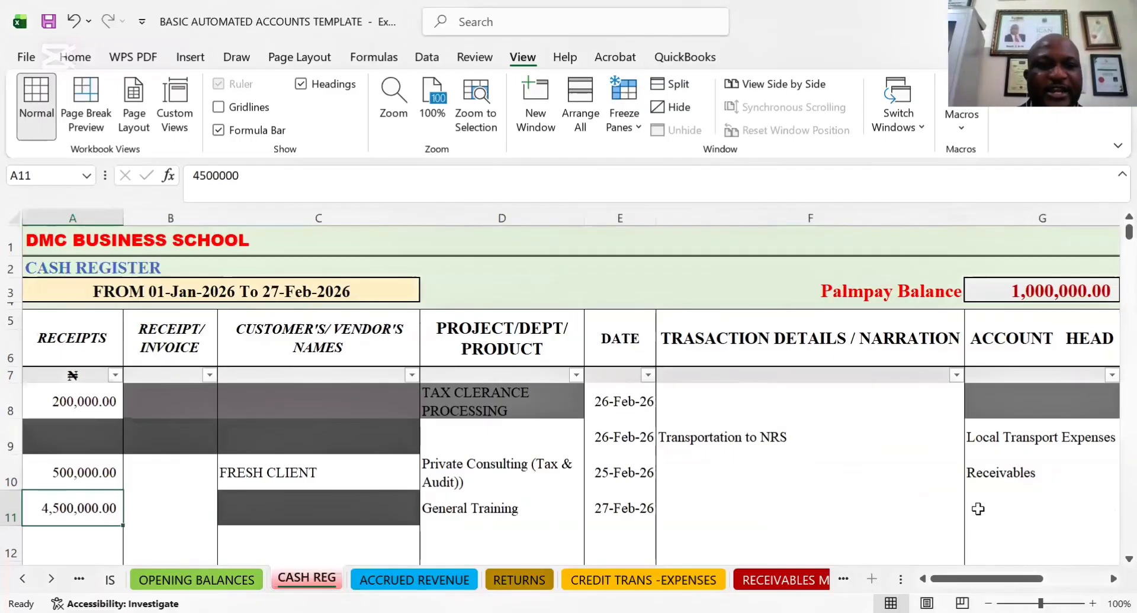
key(Right)
key(Right)
key(Right)
key(Right)
key(Right)
key(Right)
key(Right)
key(Right)
key(Right)
key(Right)
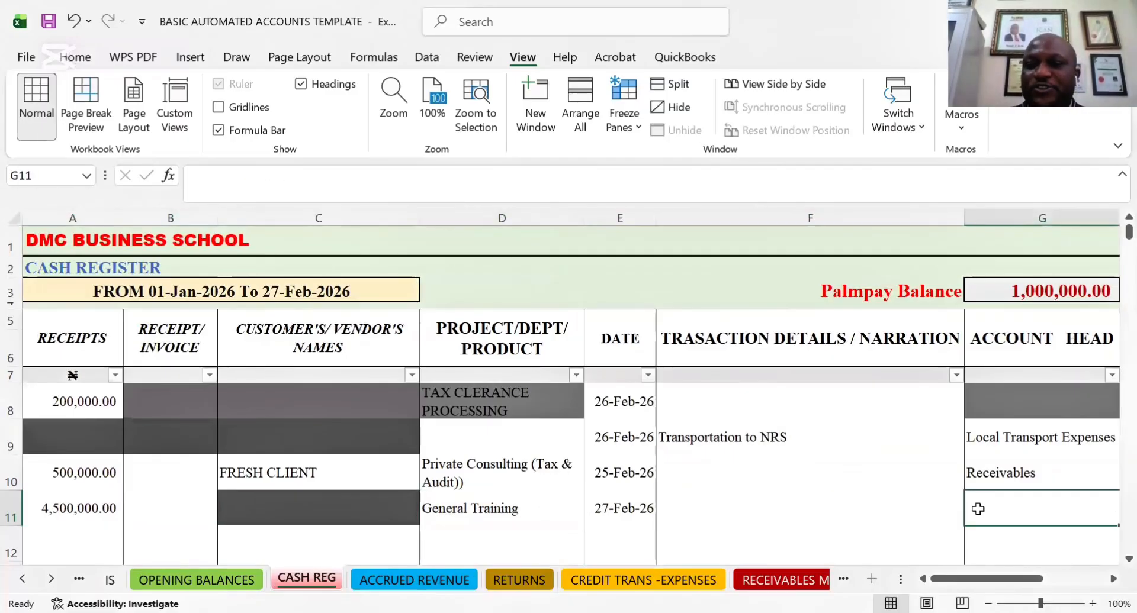
key(Left)
key(Left)
key(Left)
key(Left)
key(Left)
key(Left)
key(Left)
key(Left)
key(Left)
key(Left)
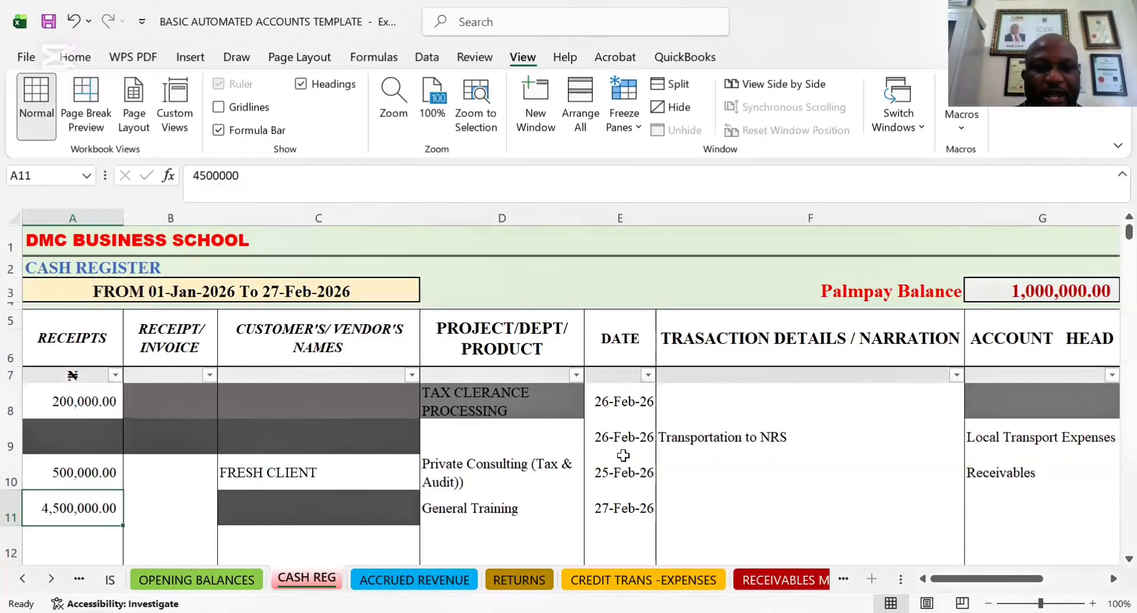
Go to the HOME PAGE sheet and view its summarized financial analysis
right_click(58, 580)
click(55, 326)
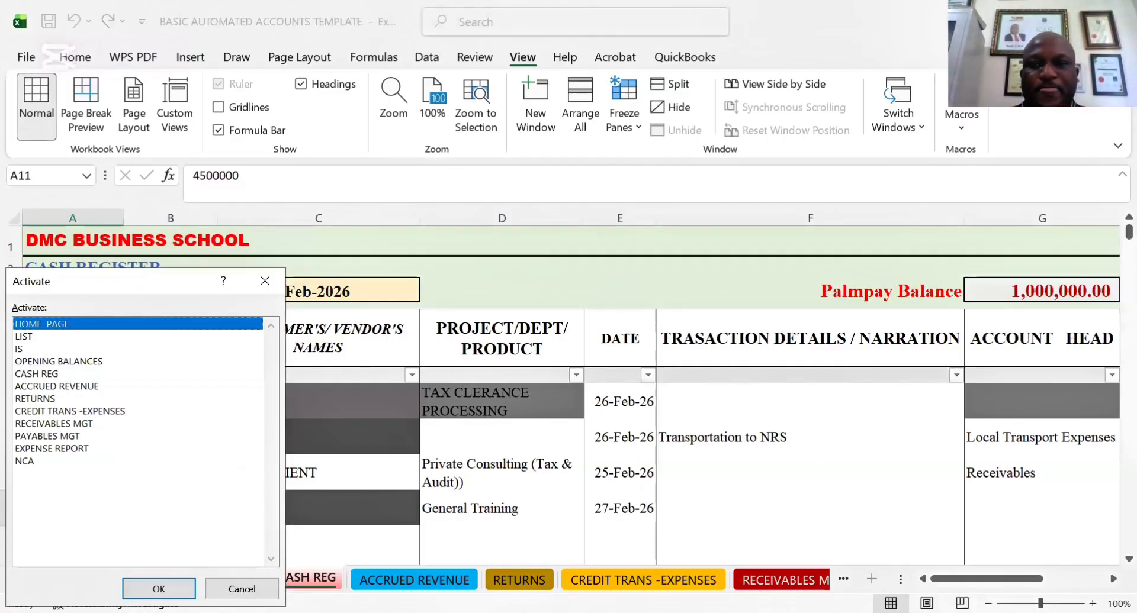
key(Return)
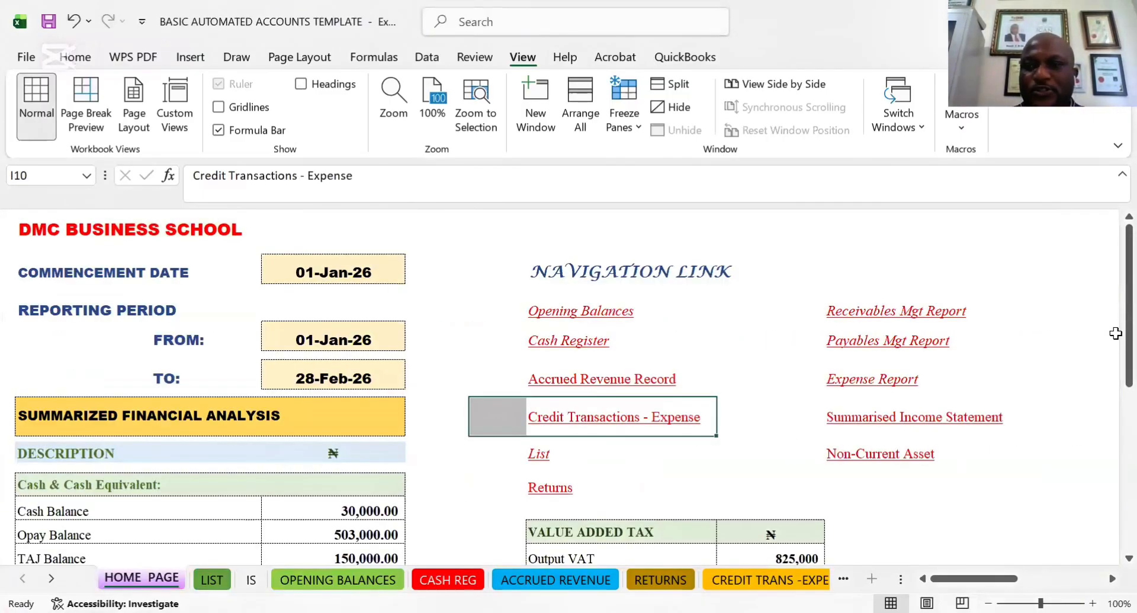
drag(1109, 322, 1110, 561)
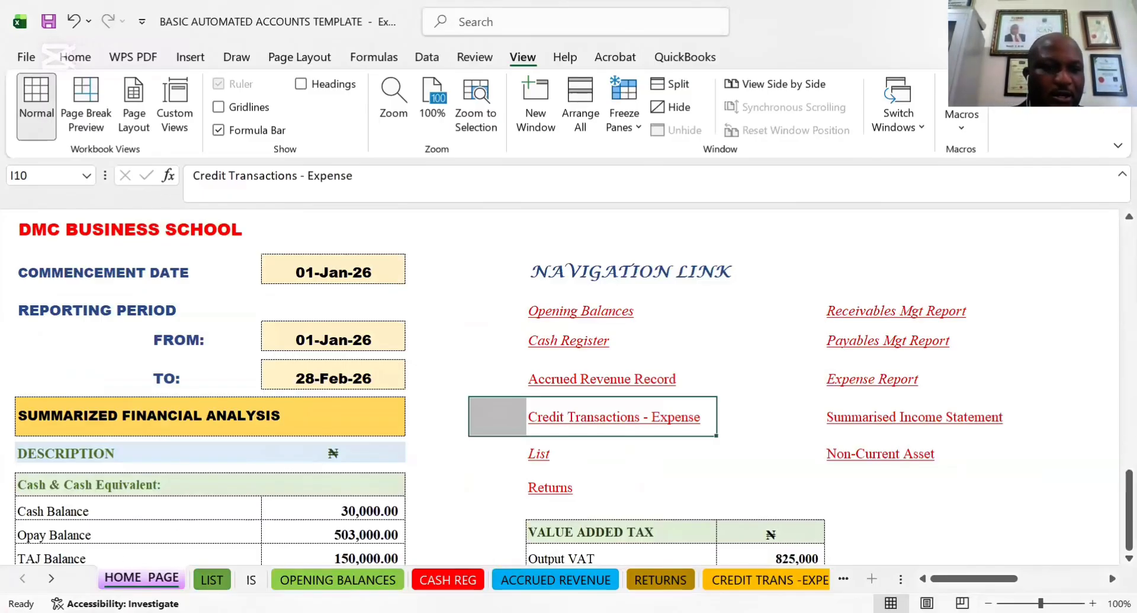
Open the IS sheet and examine the Revenue by Product table beside the summarised income statement
click(251, 580)
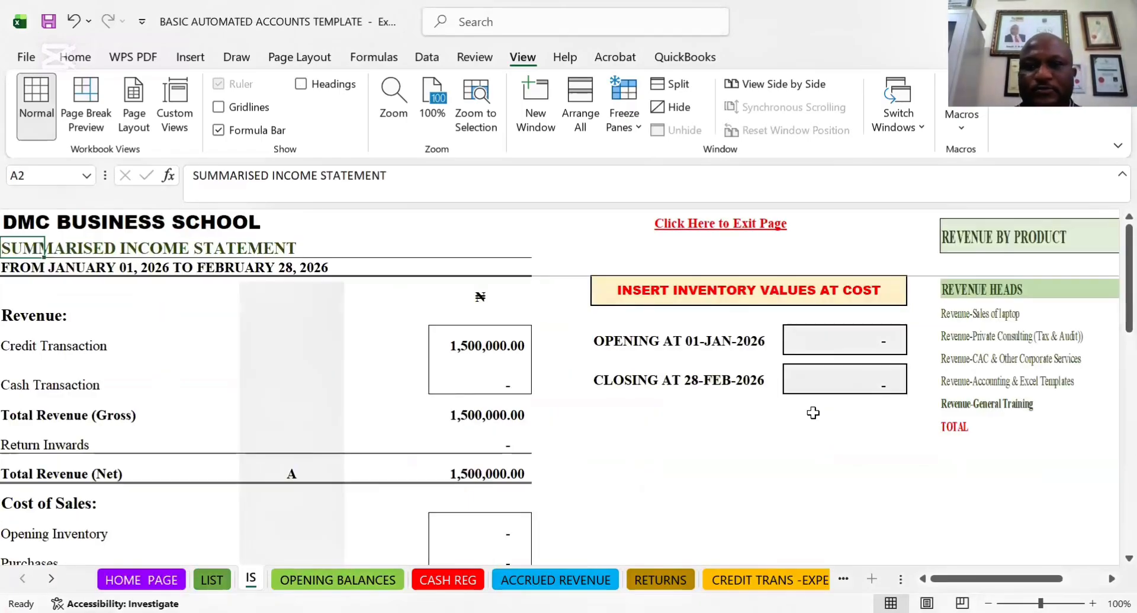
key(Down)
key(Right)
key(Right)
key(Right)
key(Right)
key(Right)
key(Right)
key(Right)
key(Right)
key(Right)
key(Right)
key(Right)
key(Right)
key(Right)
key(Right)
key(Right)
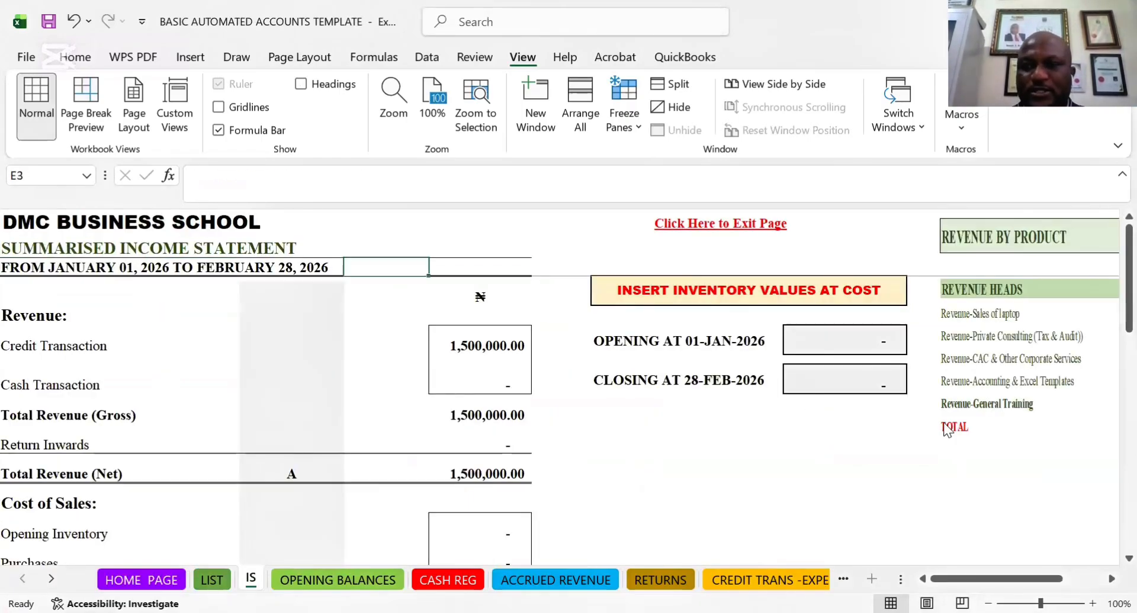
key(Right)
key(Right)
key(Right)
key(Right)
key(Right)
key(Right)
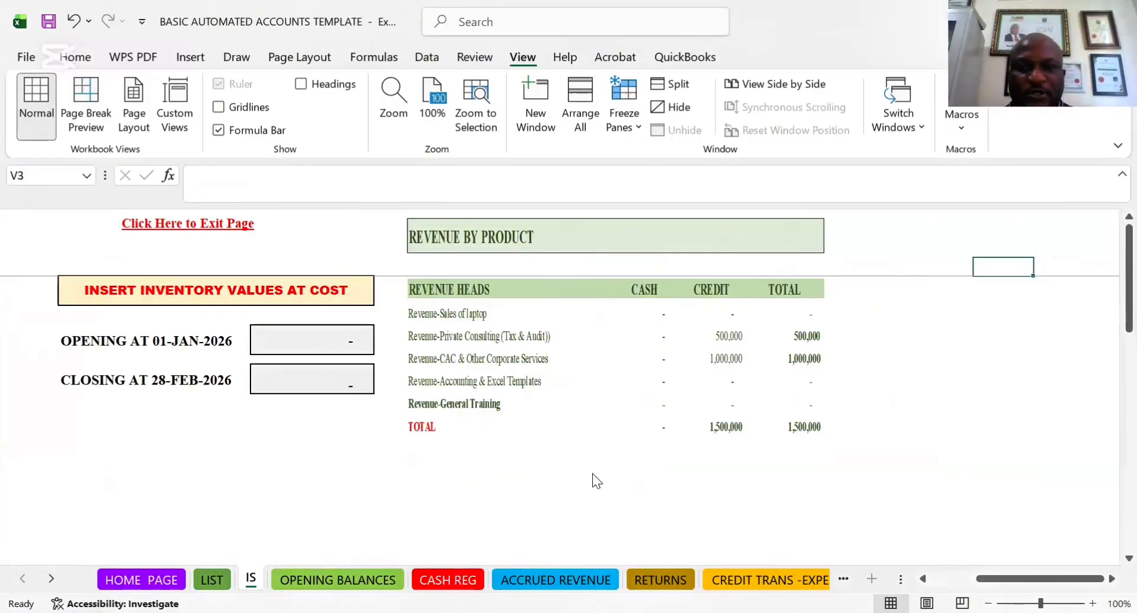
Activate the IS sheet from the list of all sheets and check its Cash Transaction revenue cell
click(52, 580)
click(52, 580)
click(52, 579)
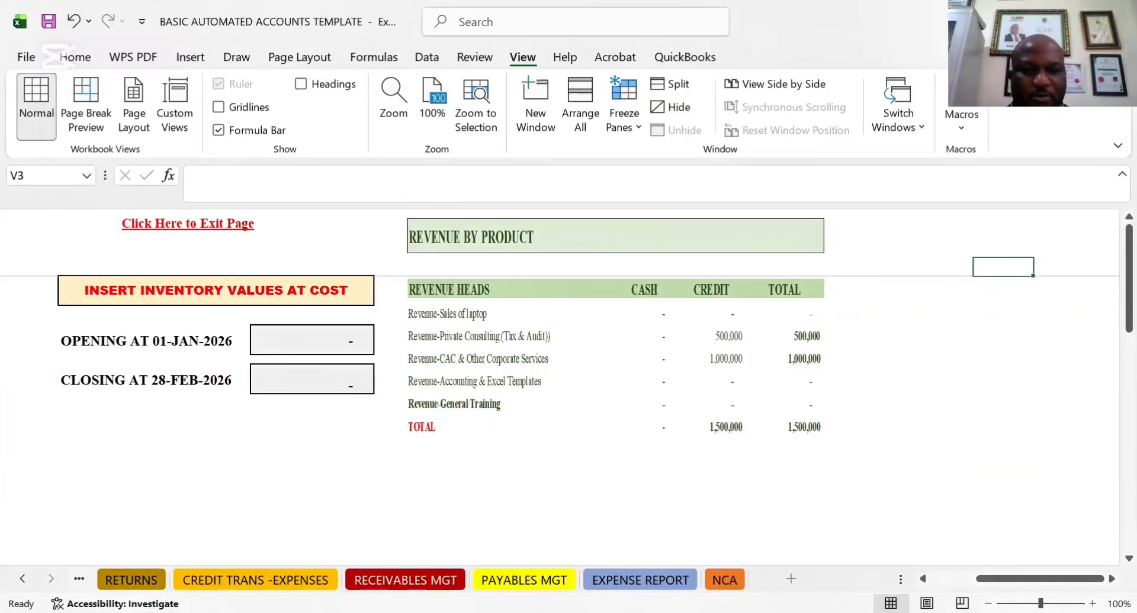
right_click(51, 580)
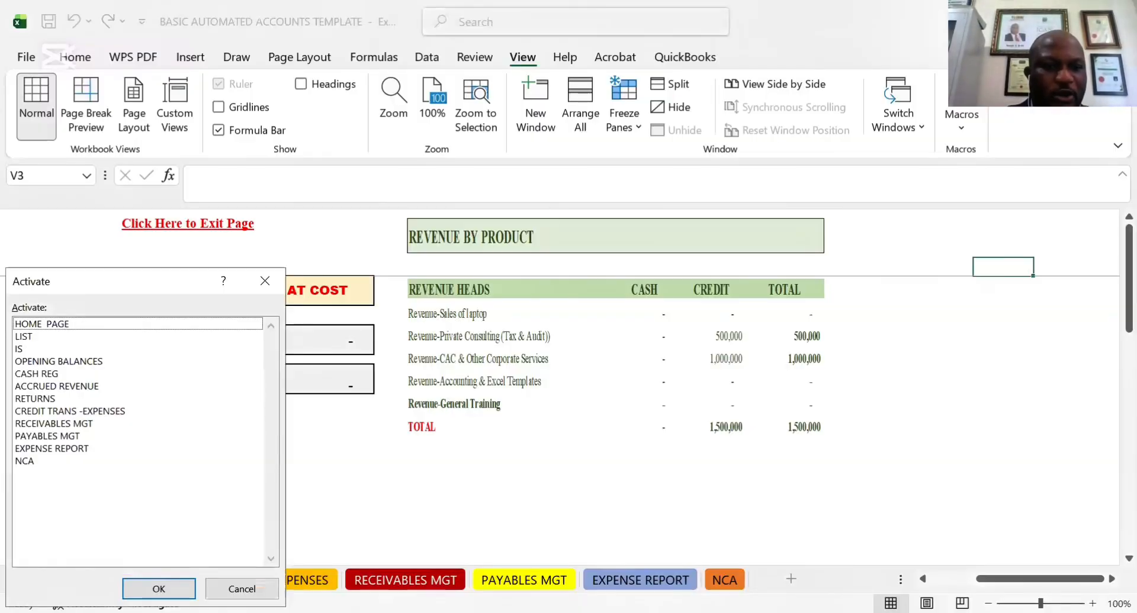
click(22, 350)
key(Return)
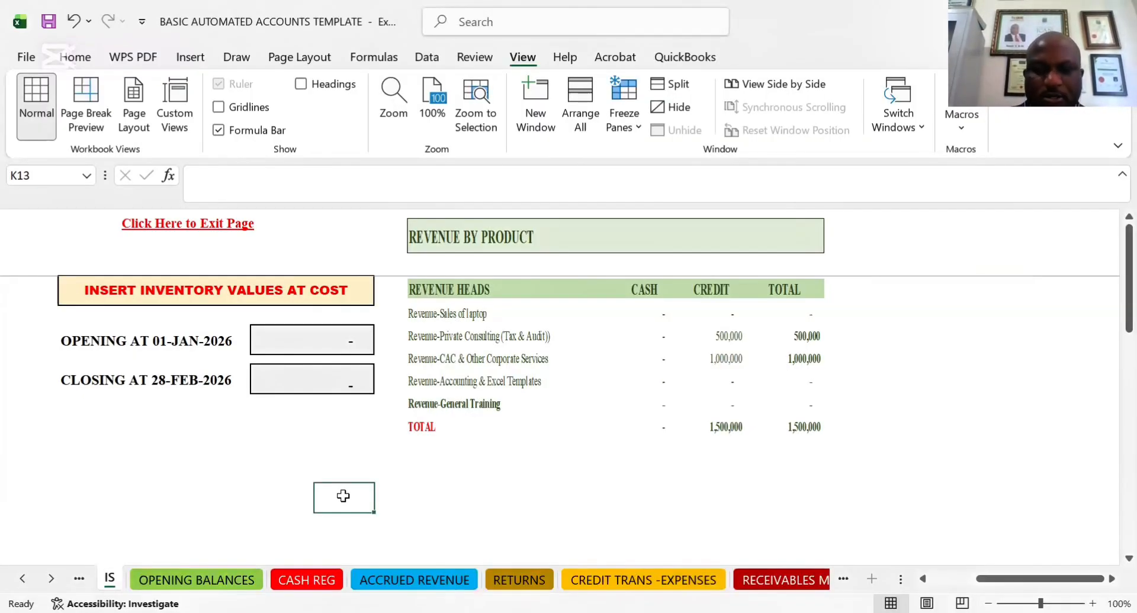
key(Left)
key(Left)
key(Left)
key(Left)
key(Left)
key(Left)
key(Left)
key(Left)
key(Left)
key(Left)
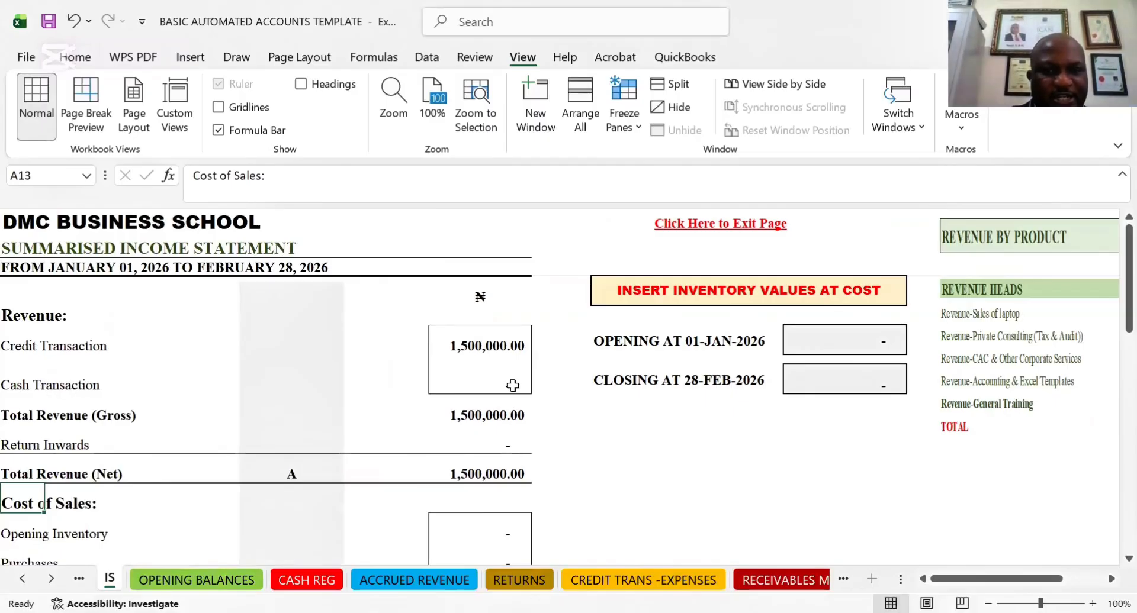
click(511, 385)
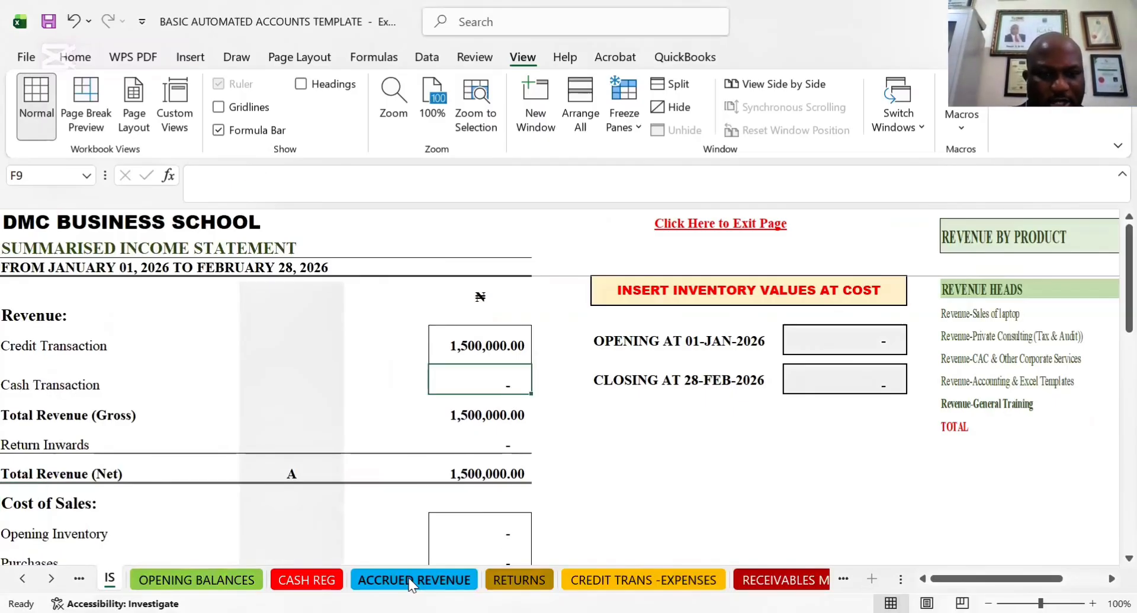
Return to the CASH REG sheet and review row 11's cells from the receipt amount through to the payment mode
click(314, 581)
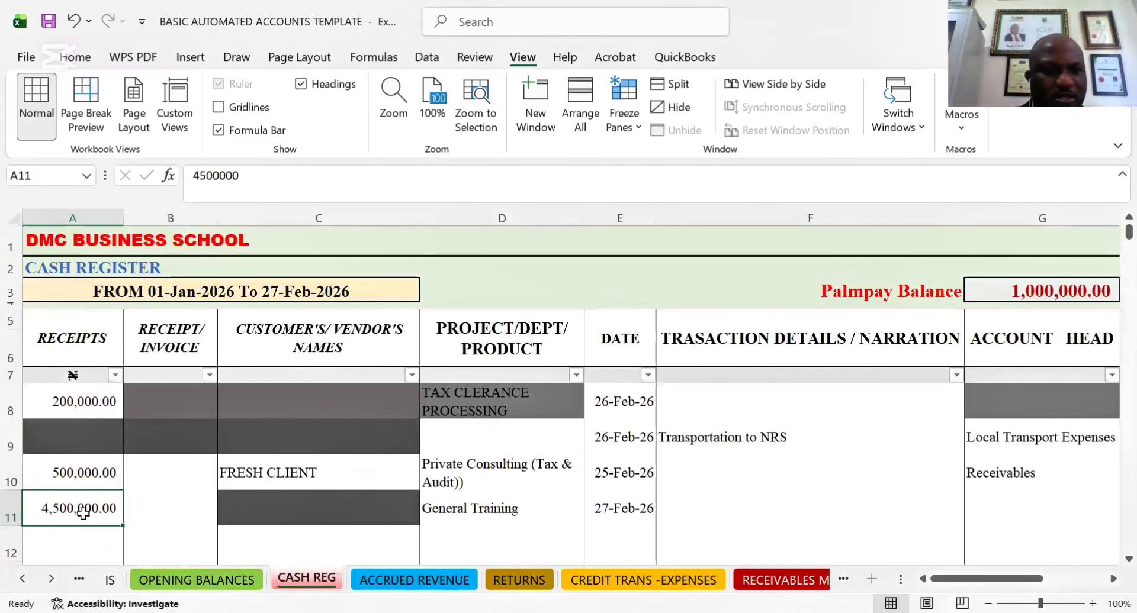
key(Right)
key(Right)
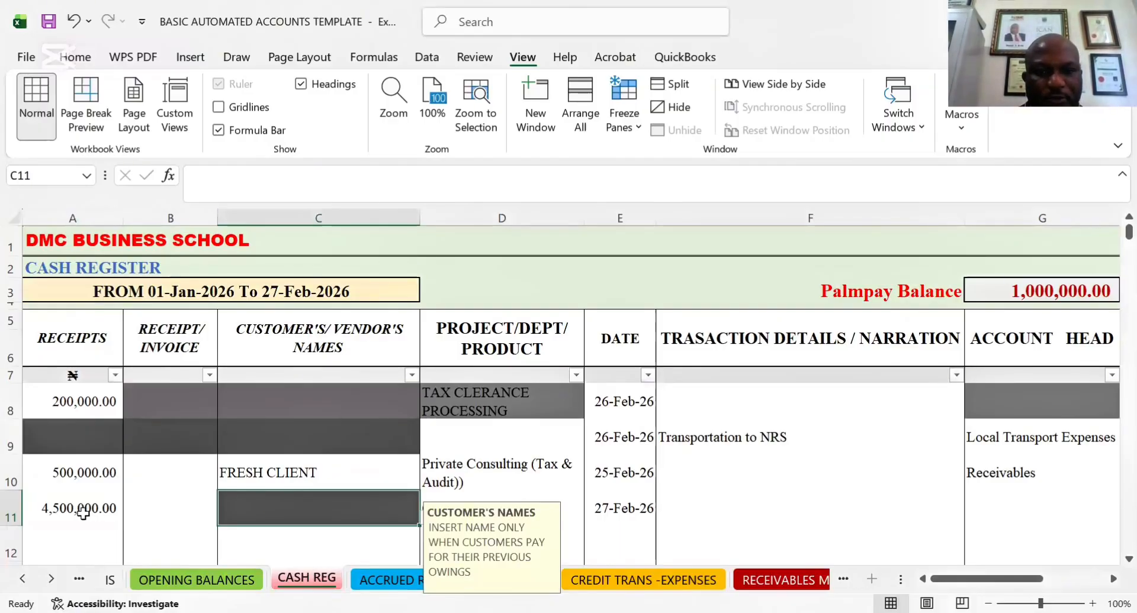
key(Right)
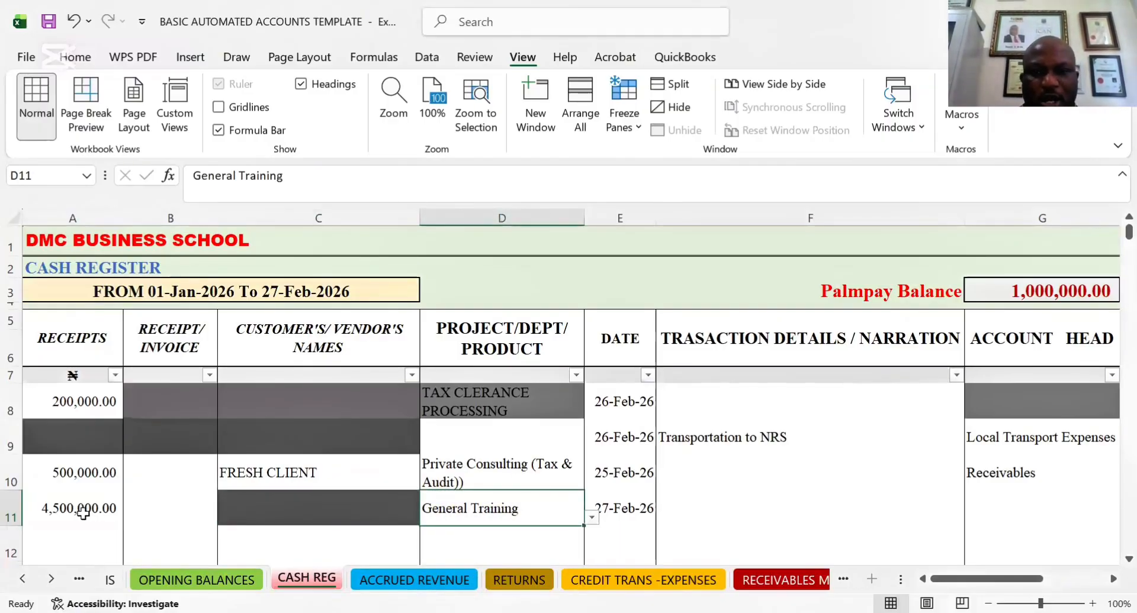
key(Right)
key(Right)
key(Right)
key(Right)
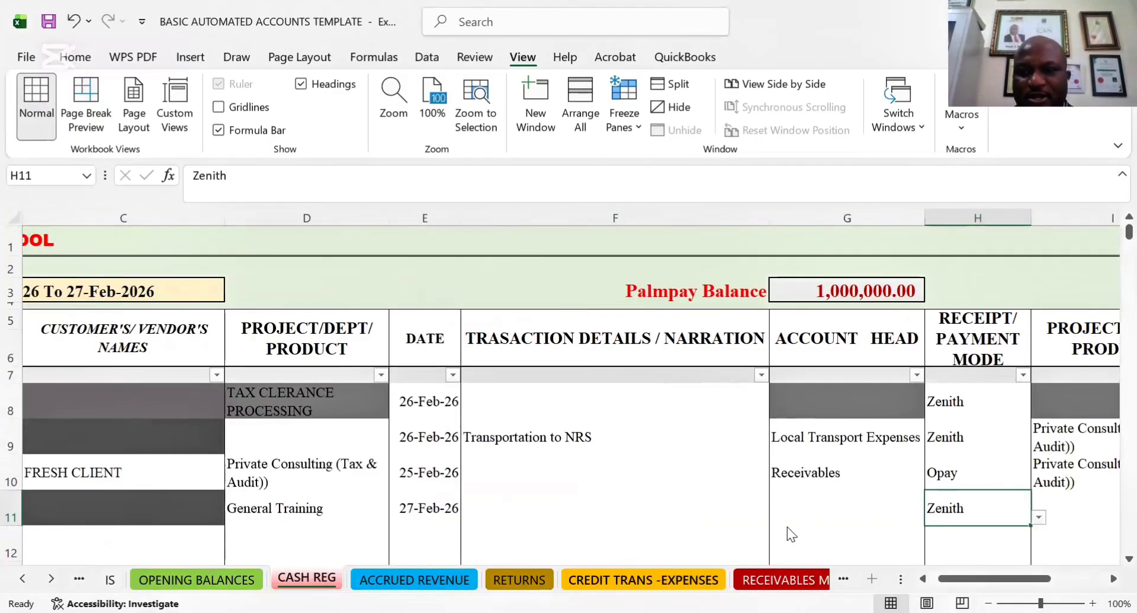
Browse the account head options for row 11 and close the list without choosing one
click(821, 500)
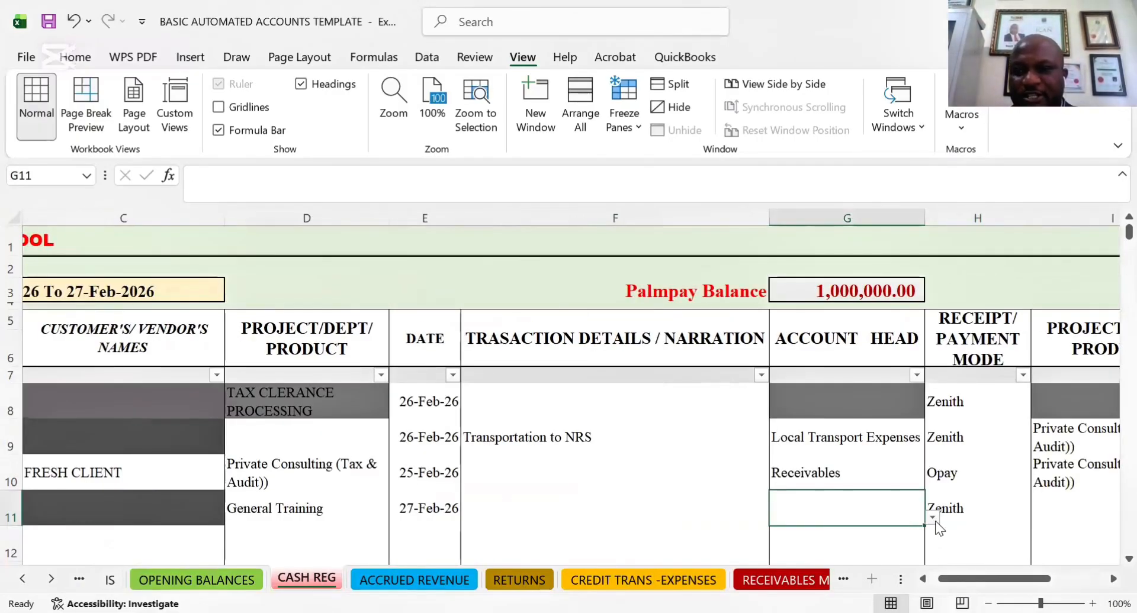
click(934, 519)
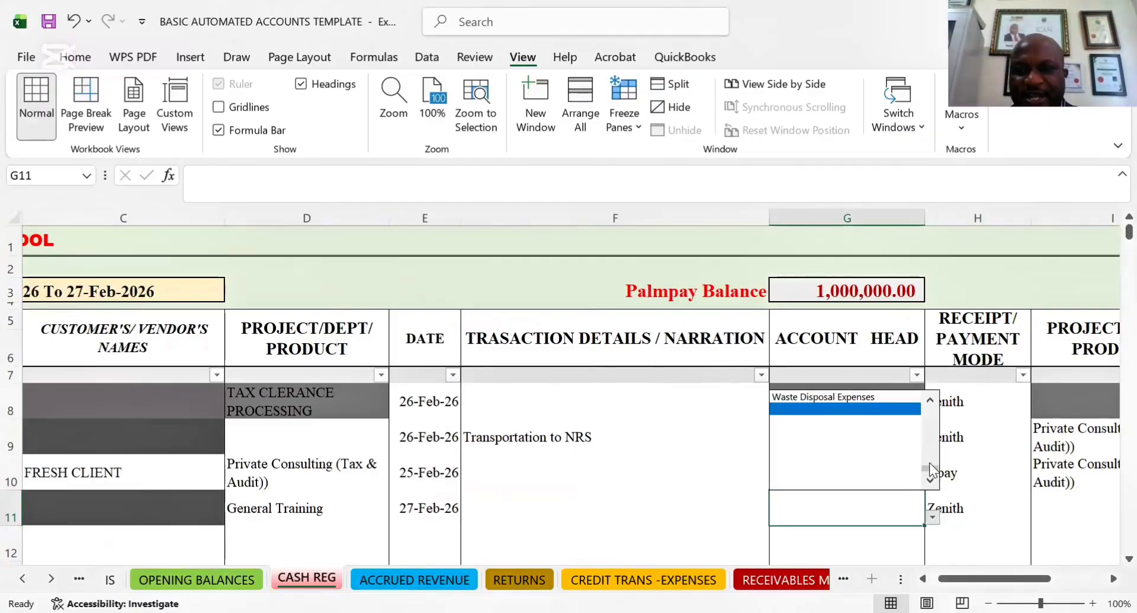
scroll(928, 470, up, 10)
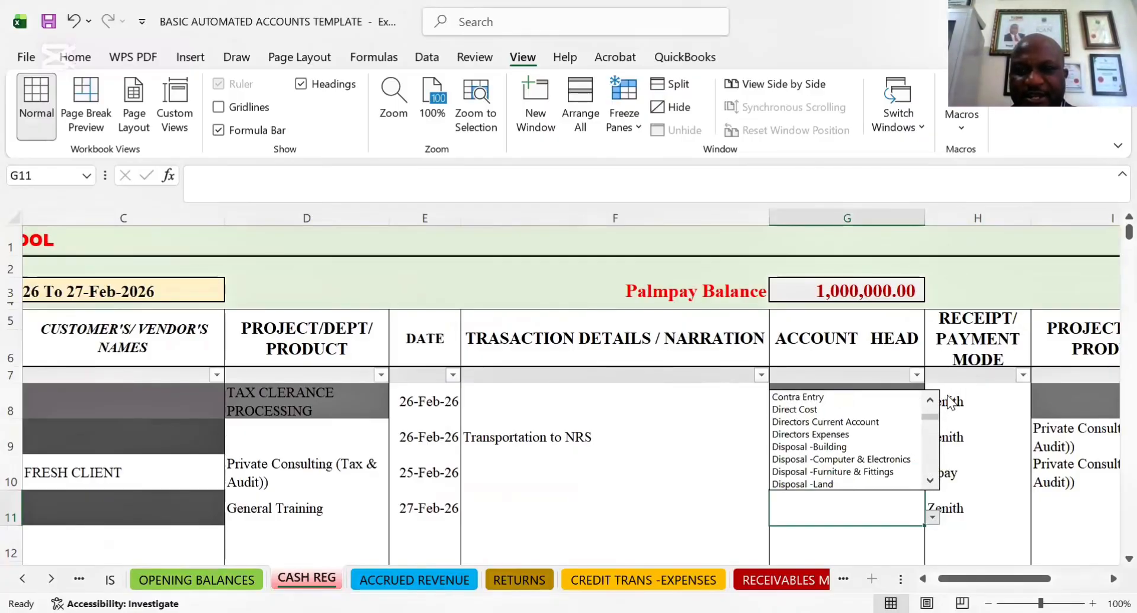
click(903, 499)
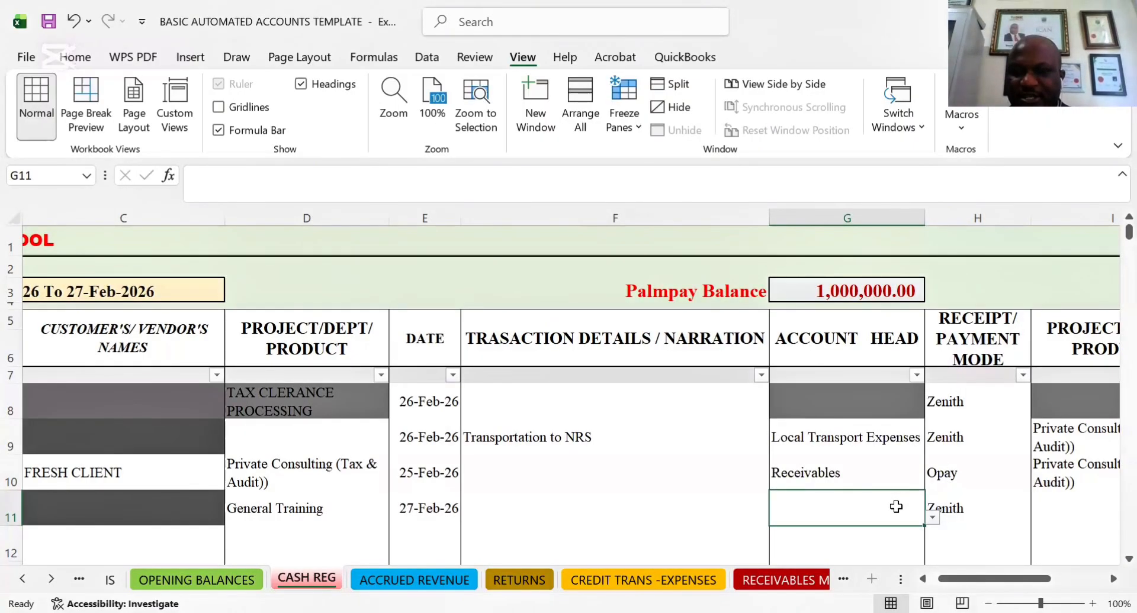
Set the project/dept/product cell beside row 11's payment mode to General Training
key(Right)
key(Right)
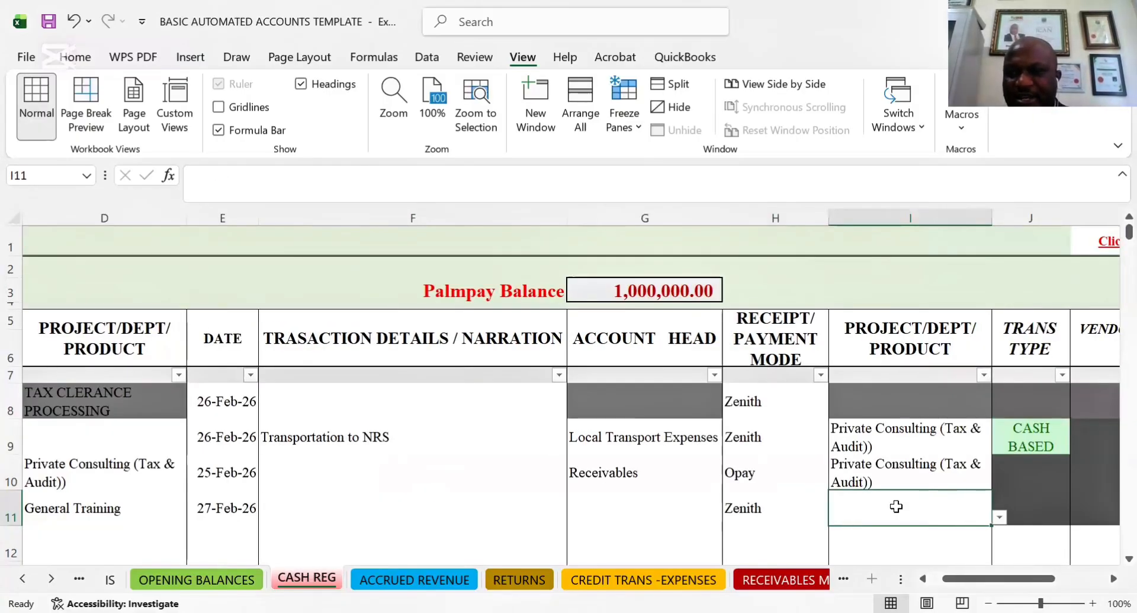
click(1000, 520)
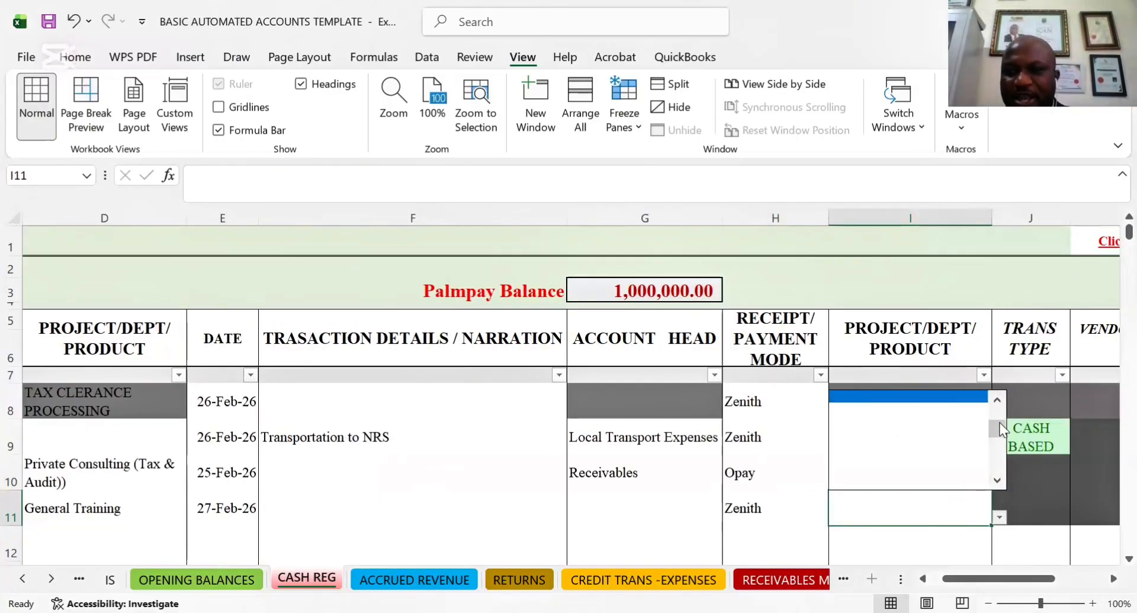
scroll(1001, 396, up, 2)
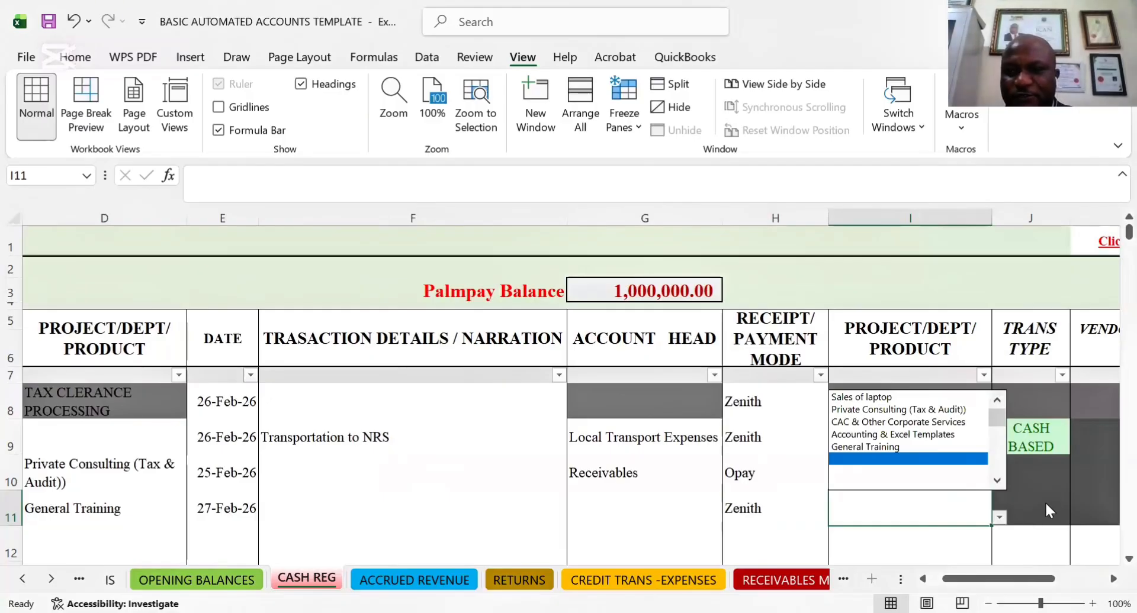
key(Escape)
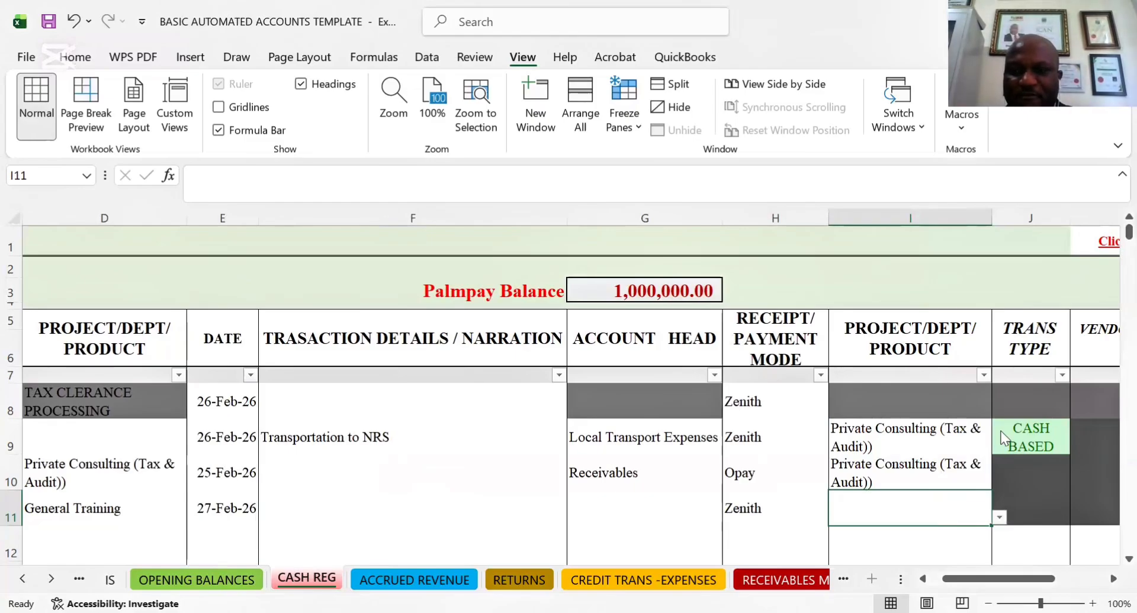
click(1001, 516)
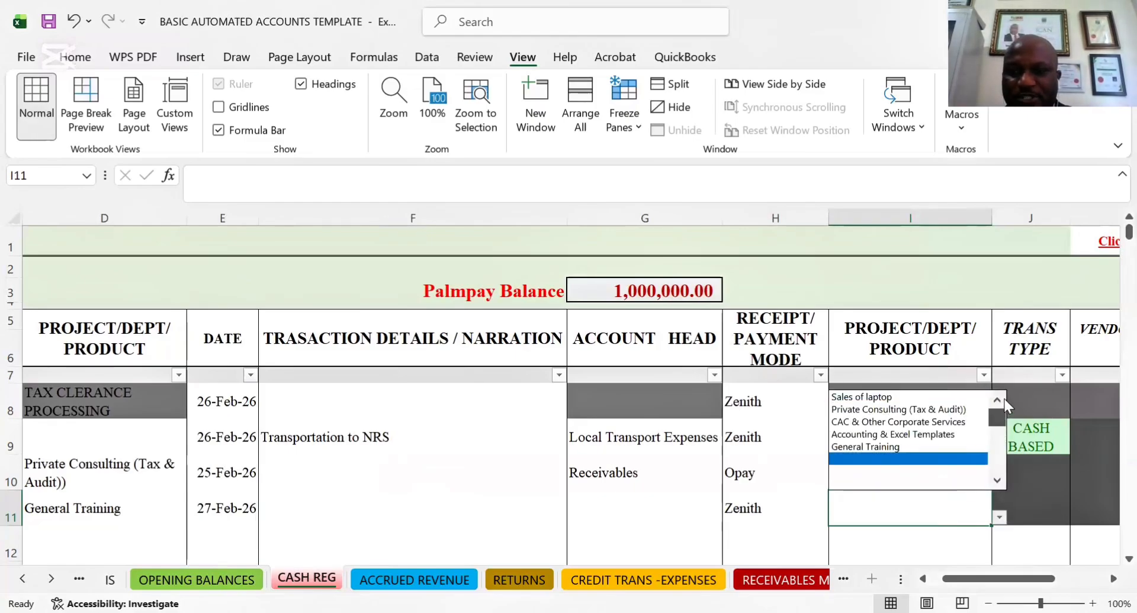
click(893, 447)
Set row 11's transaction type to CASH BASED
click(1034, 519)
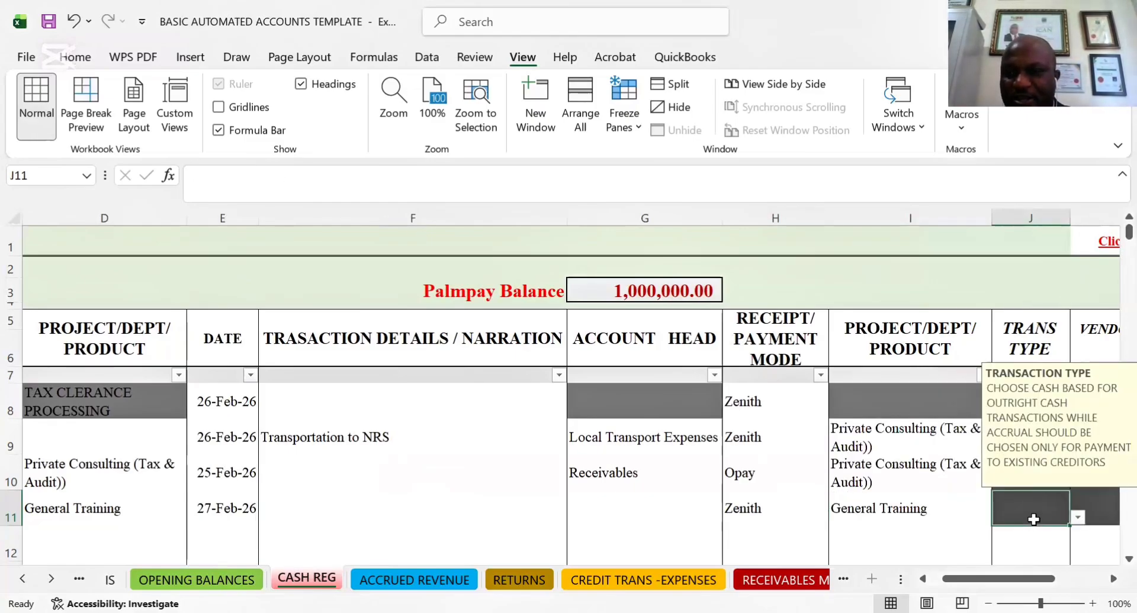
click(1078, 520)
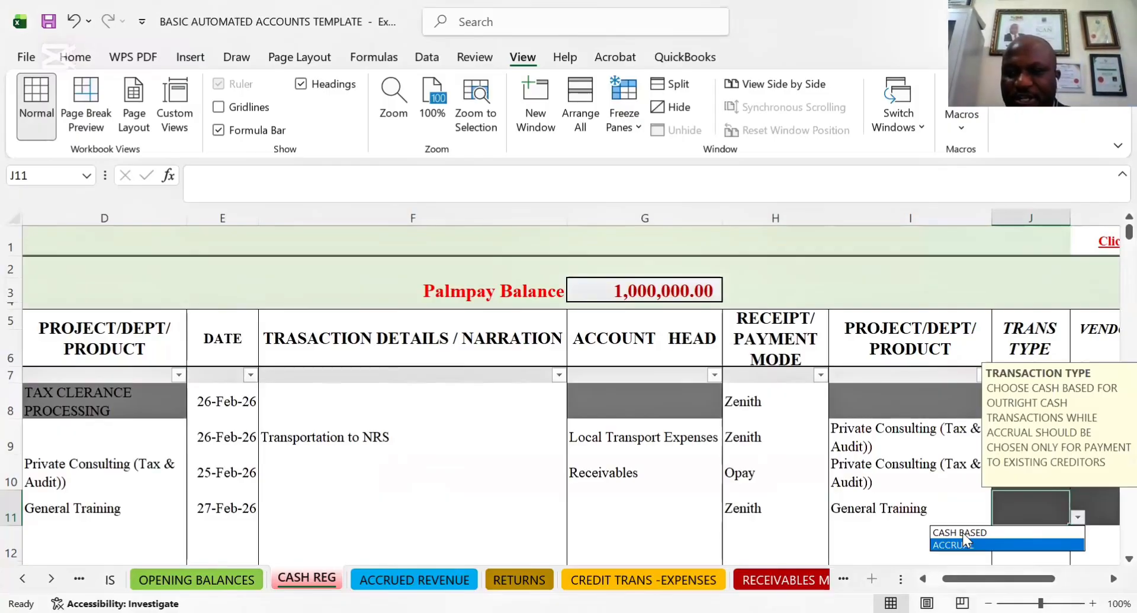
click(1018, 533)
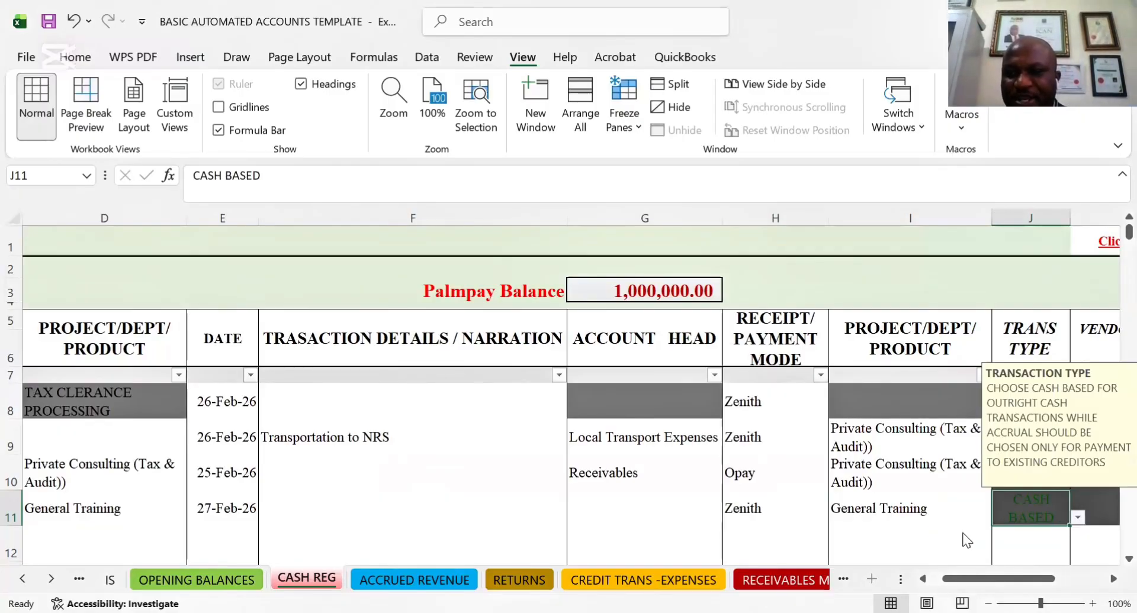
Review row 11's vendor name and payment detail cells, and go back to its first project/dept/product cell
click(1094, 515)
key(Right)
key(Right)
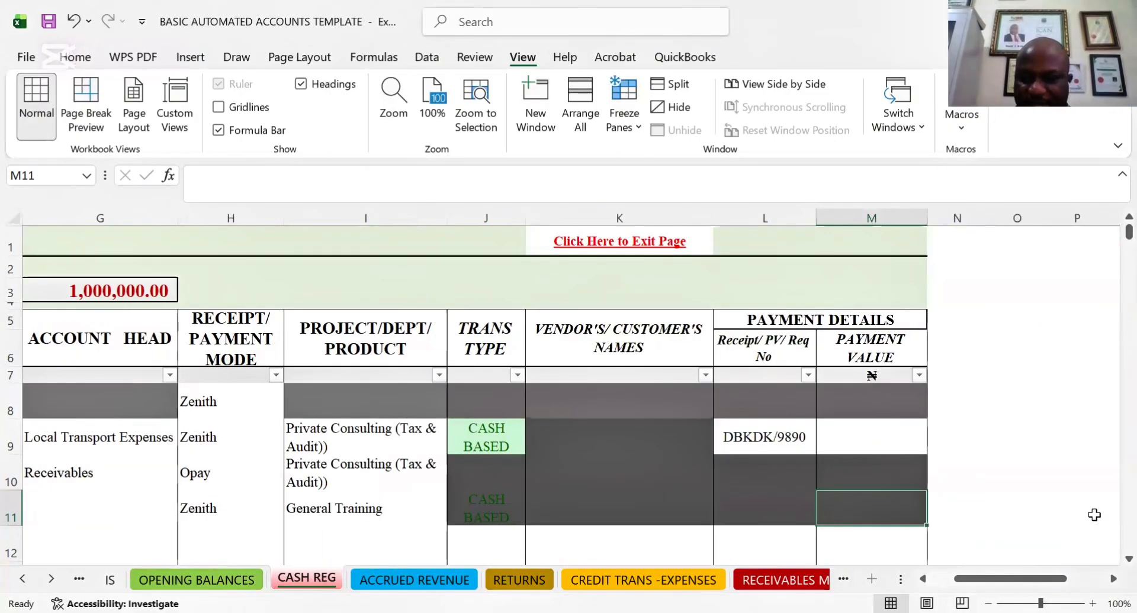
key(Left)
key(Left)
key(Left)
key(Left)
key(Left)
key(Left)
key(Left)
key(Left)
key(Left)
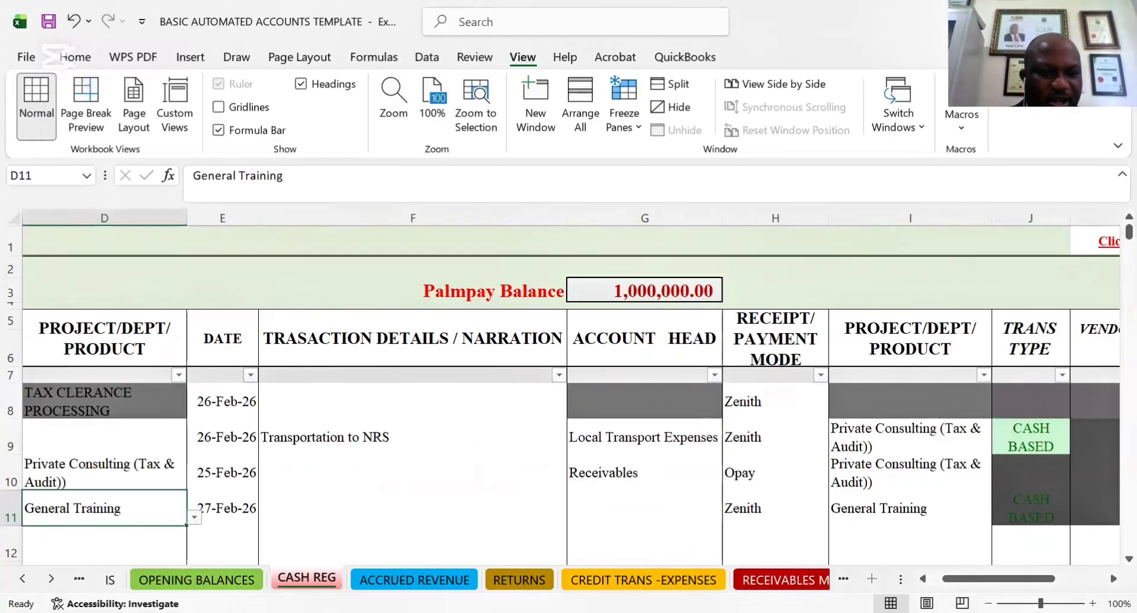
Go to the IS sheet and check the Cash Transaction line under Revenue
key(ctrl+Page_Up)
key(ctrl+Page_Up)
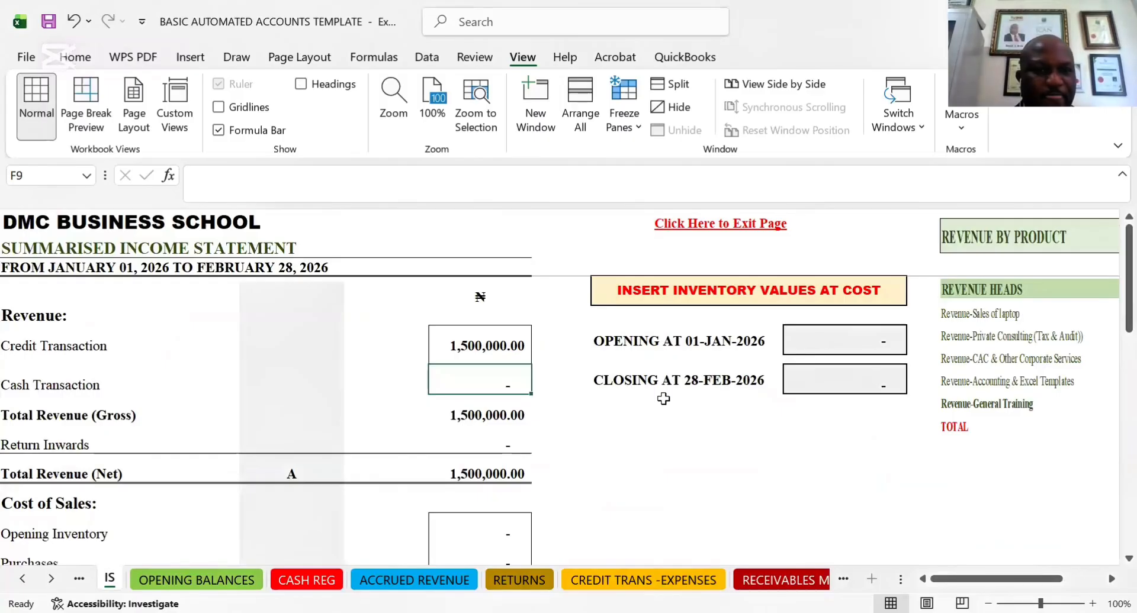
click(25, 388)
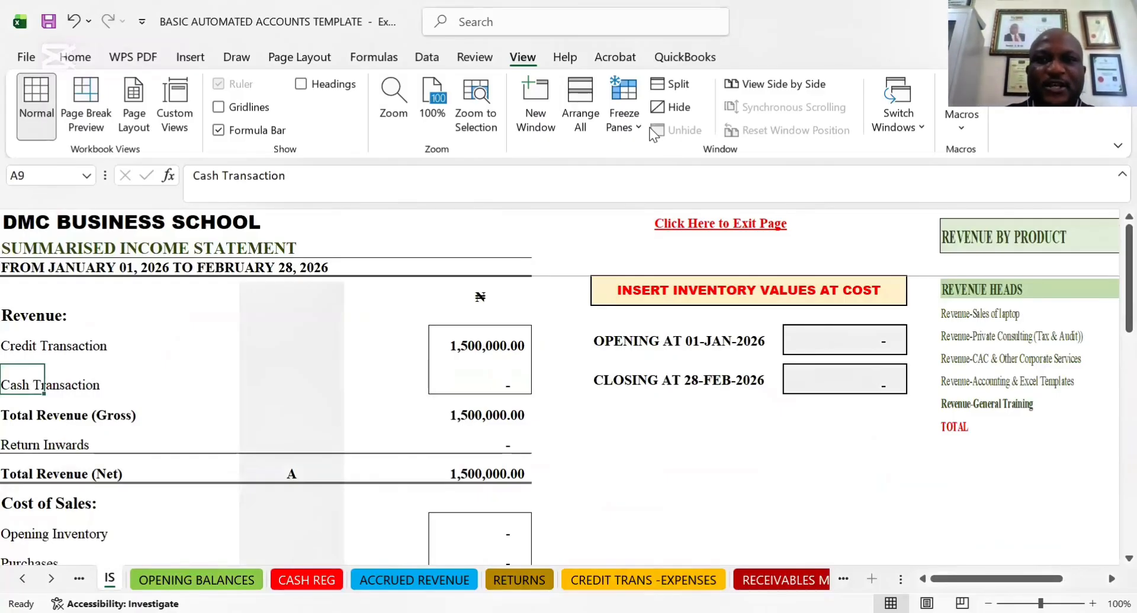
key(Right)
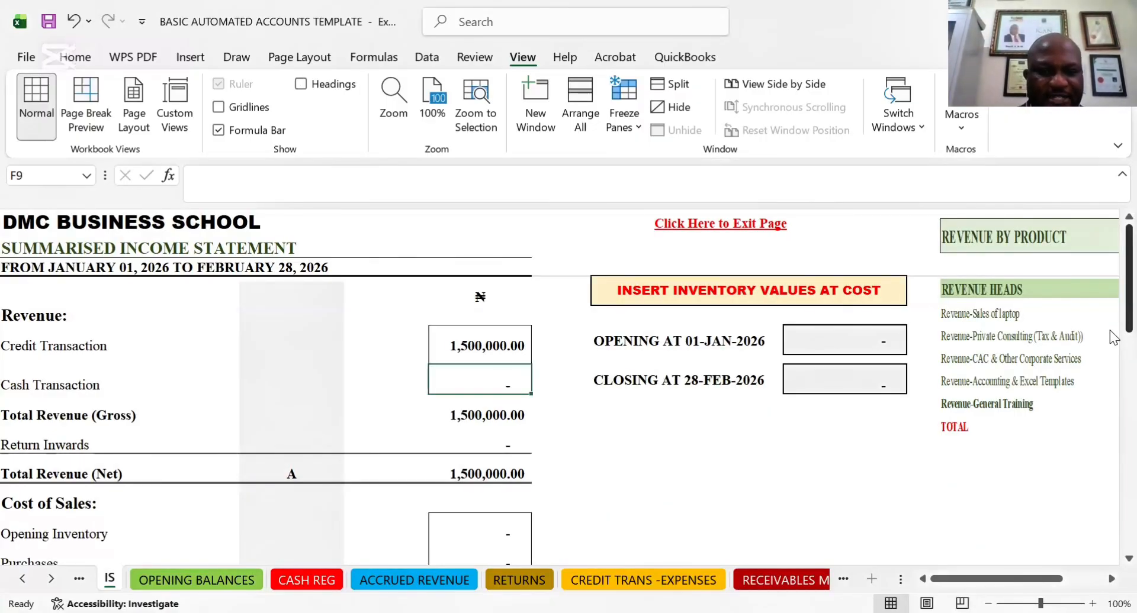
scroll(454, 429, down, 1)
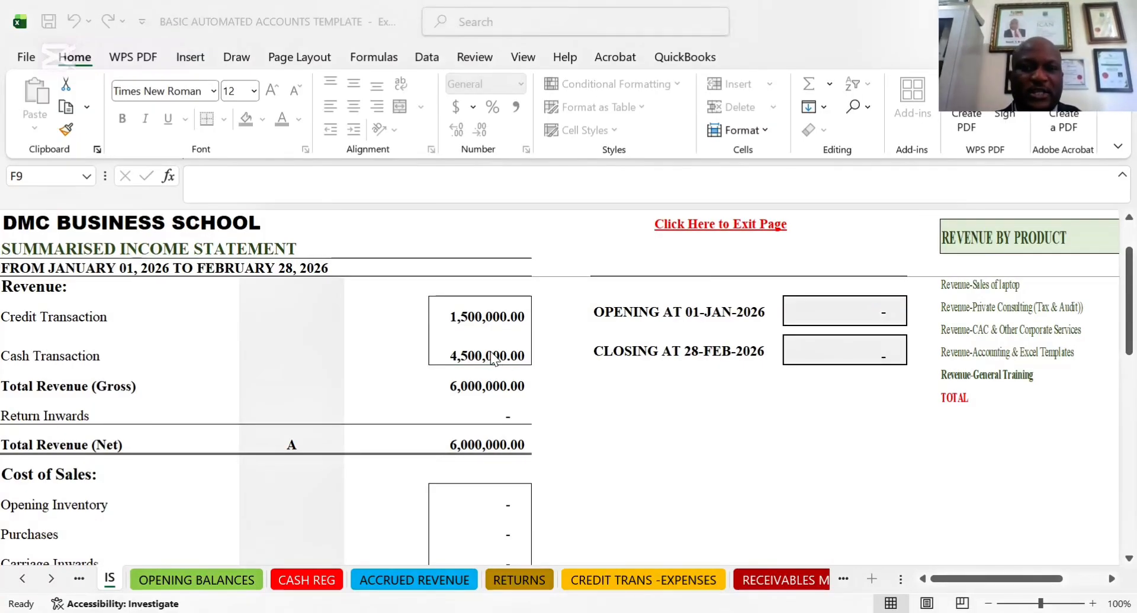
click(611, 376)
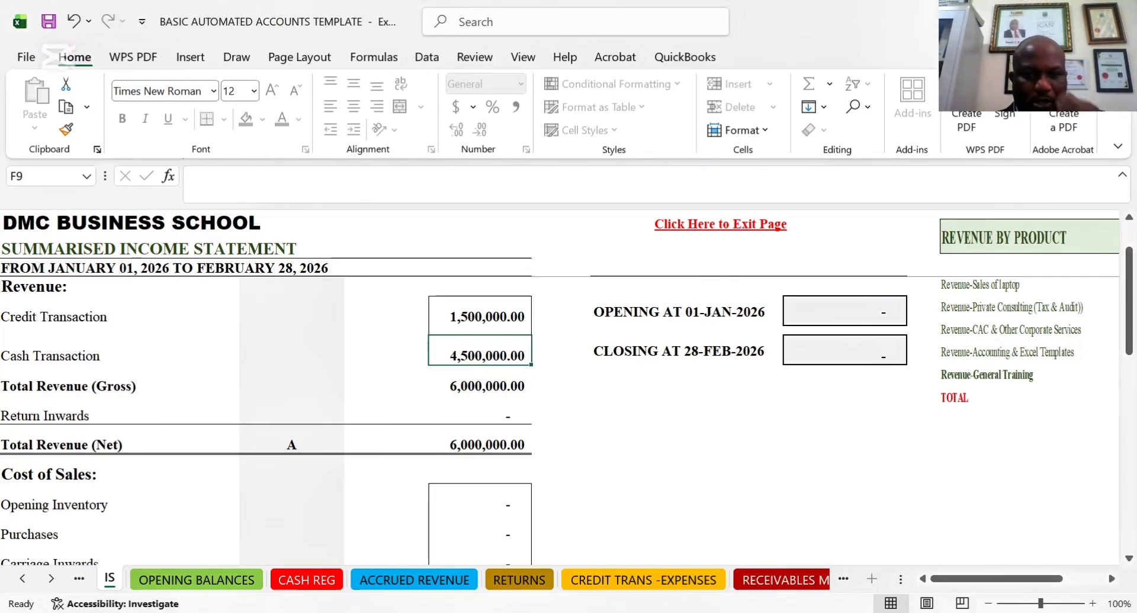
Check the FRESH CLIENT entry in the ACCRUED REVENUE sheet and return to the 4,500,000 receipt in the CASH REG sheet
click(415, 580)
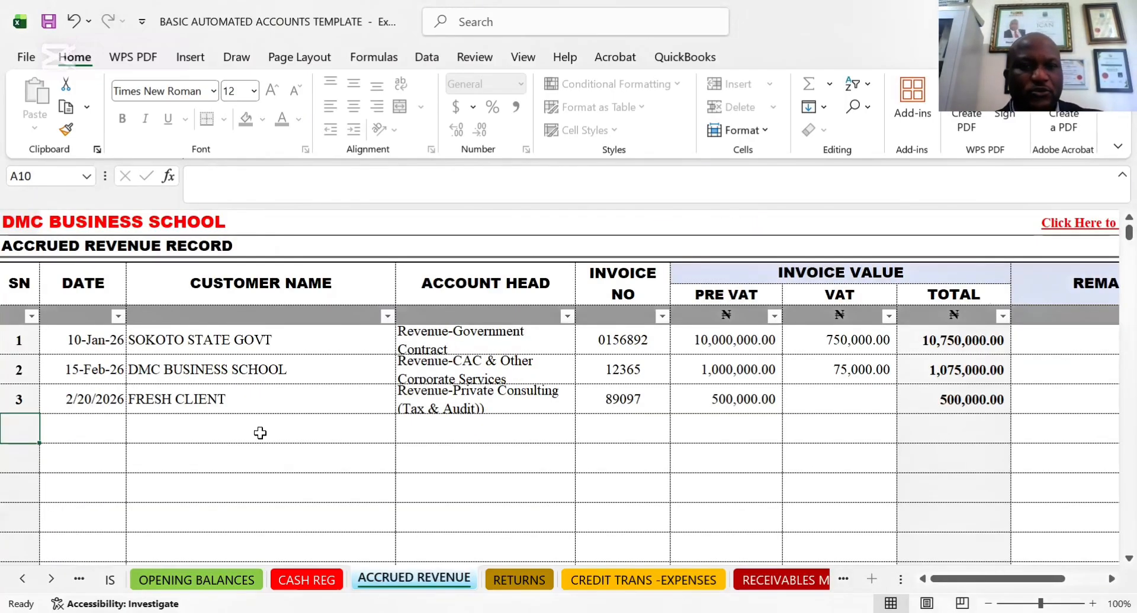
click(179, 399)
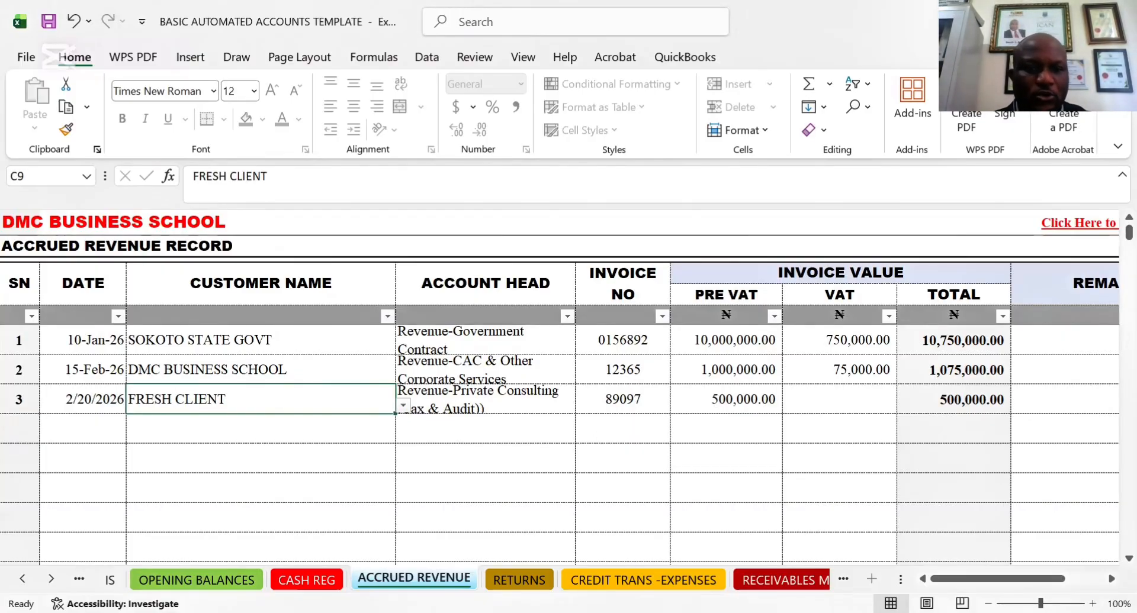
click(306, 580)
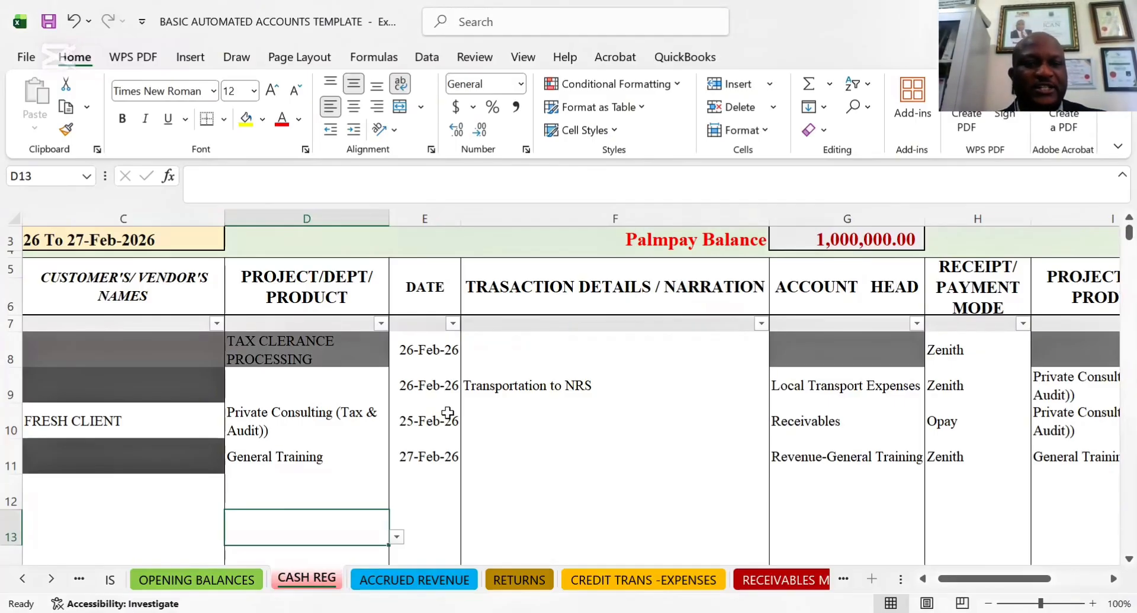
key(Up)
key(Up)
key(Left)
key(Left)
key(Left)
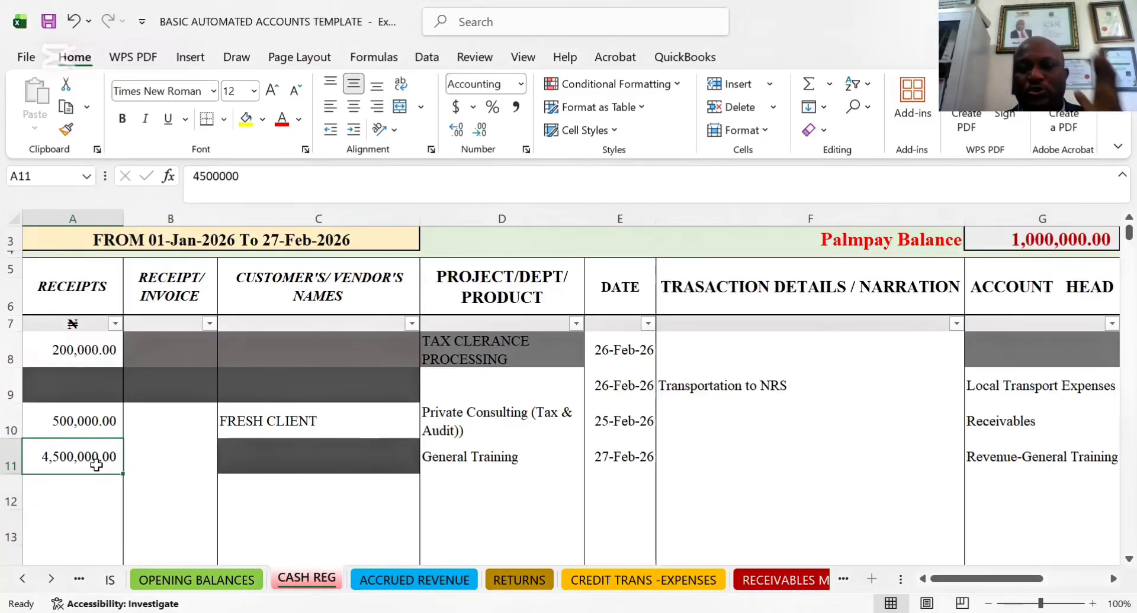
Choose General Training again as the project/dept/product of the 4,500,000 receipt in row 11
key(Right)
key(Right)
key(Right)
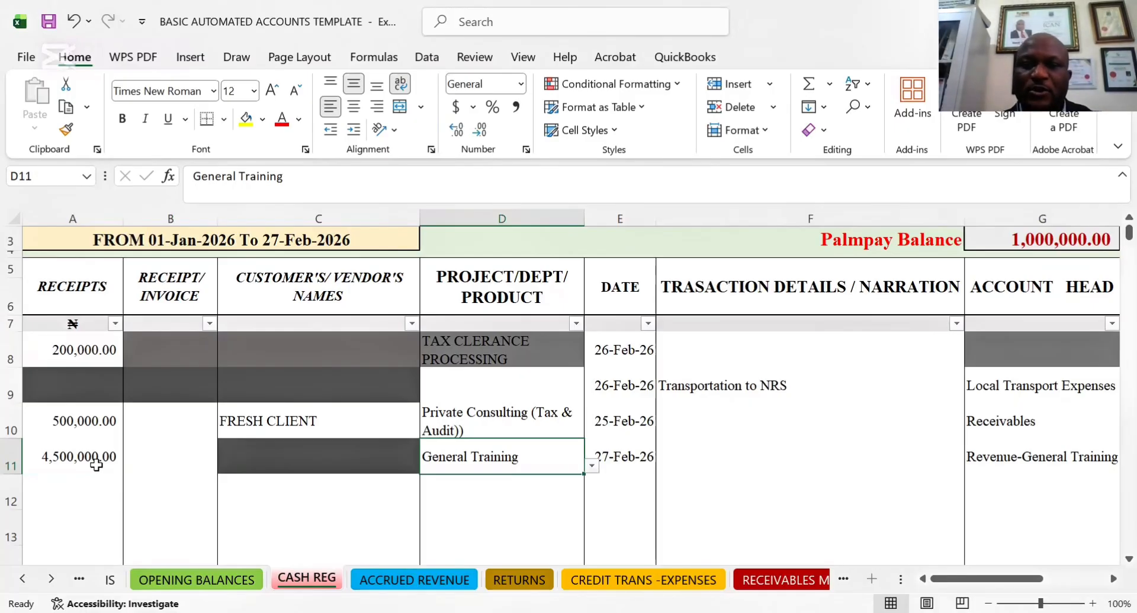
key(alt+Down)
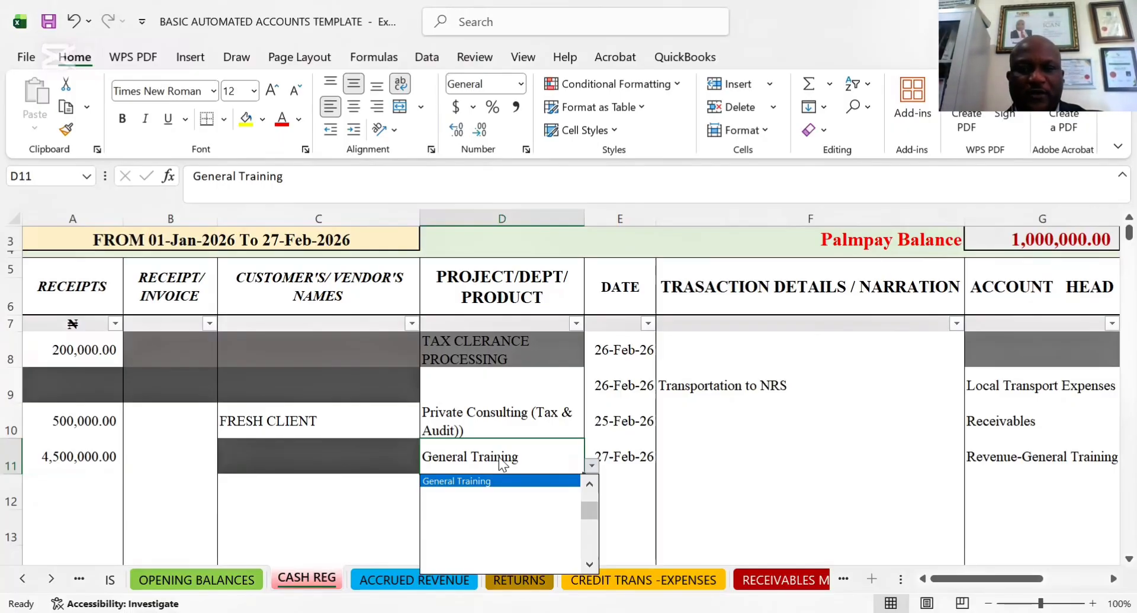
scroll(590, 509, up, 2)
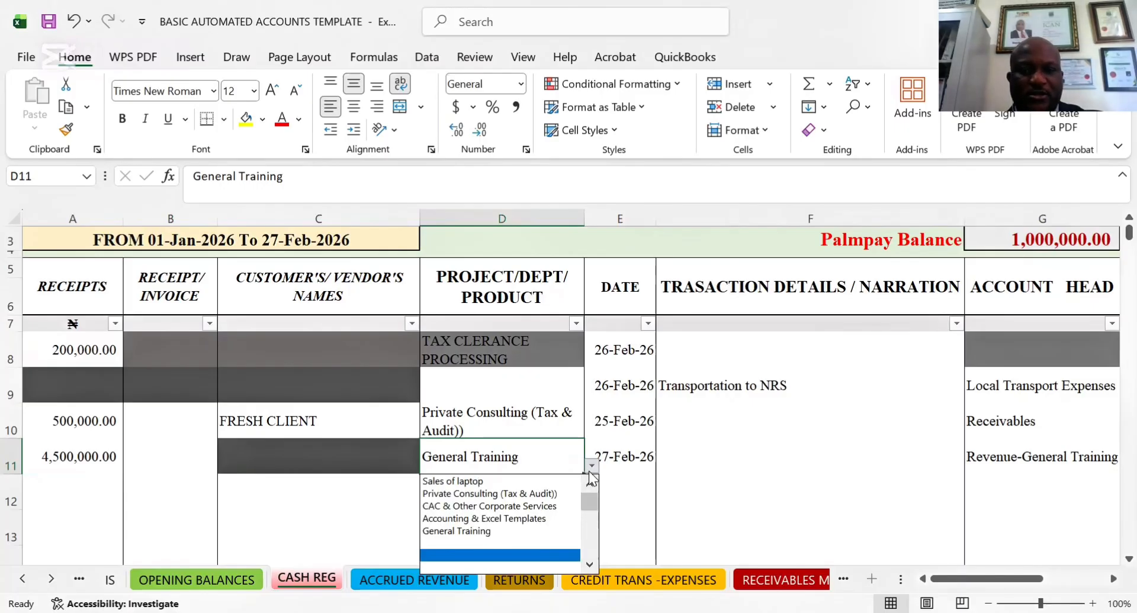
click(455, 532)
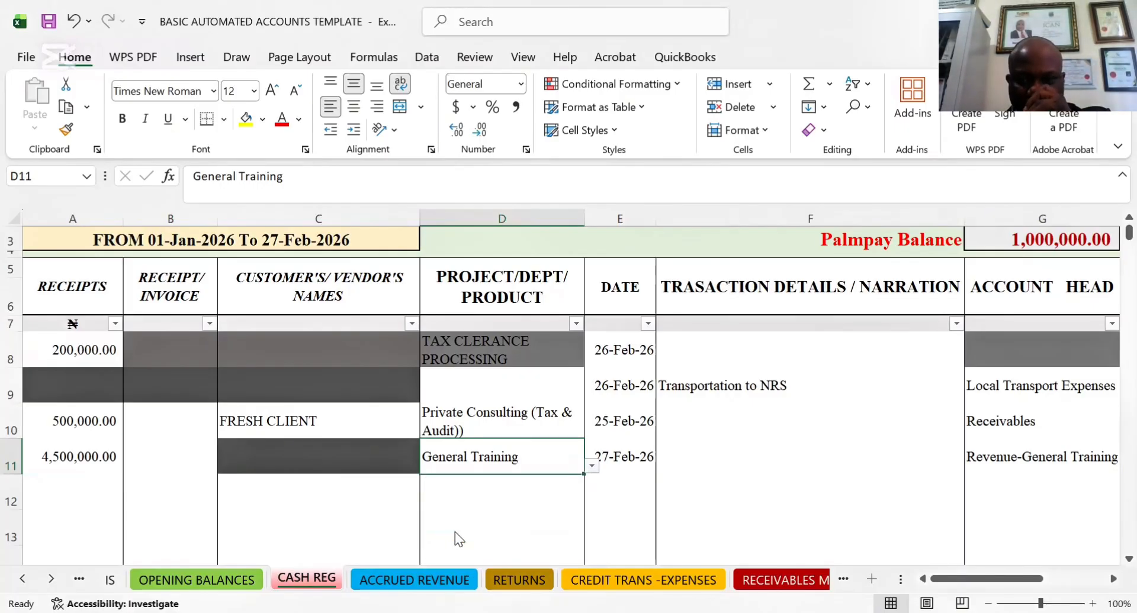
Examine row 11's date, narration and payment mode cells, and select its account head
click(635, 460)
click(686, 461)
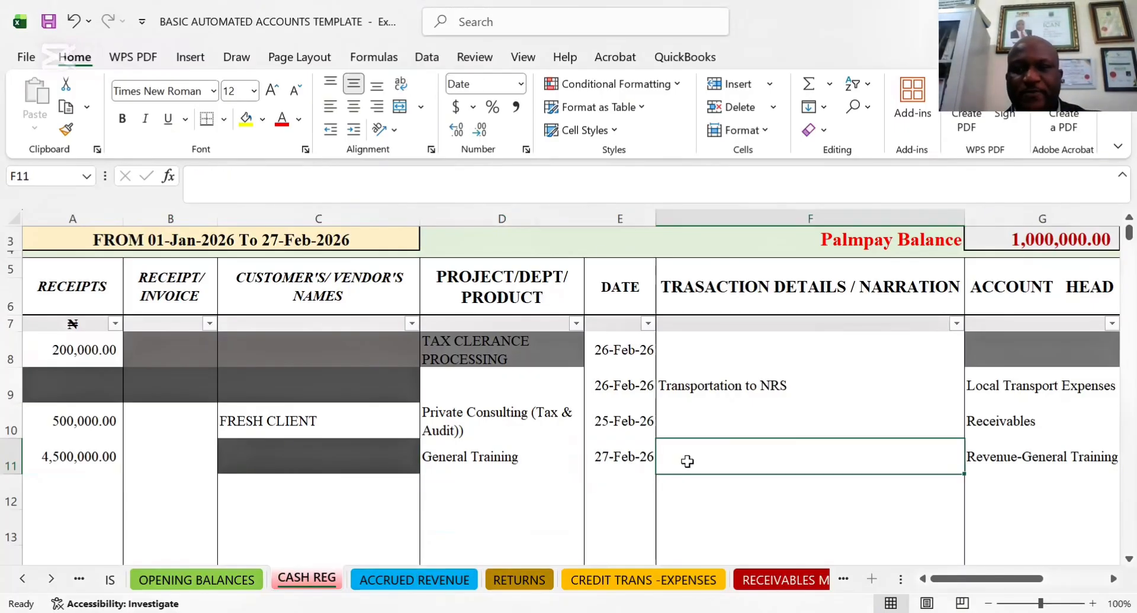
key(Right)
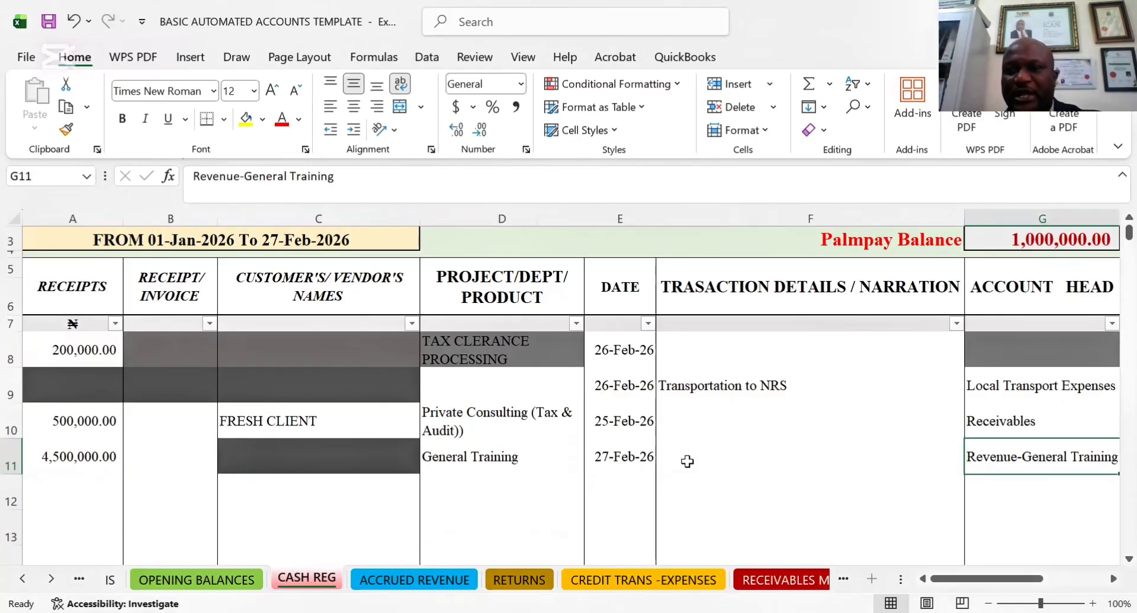
key(Right)
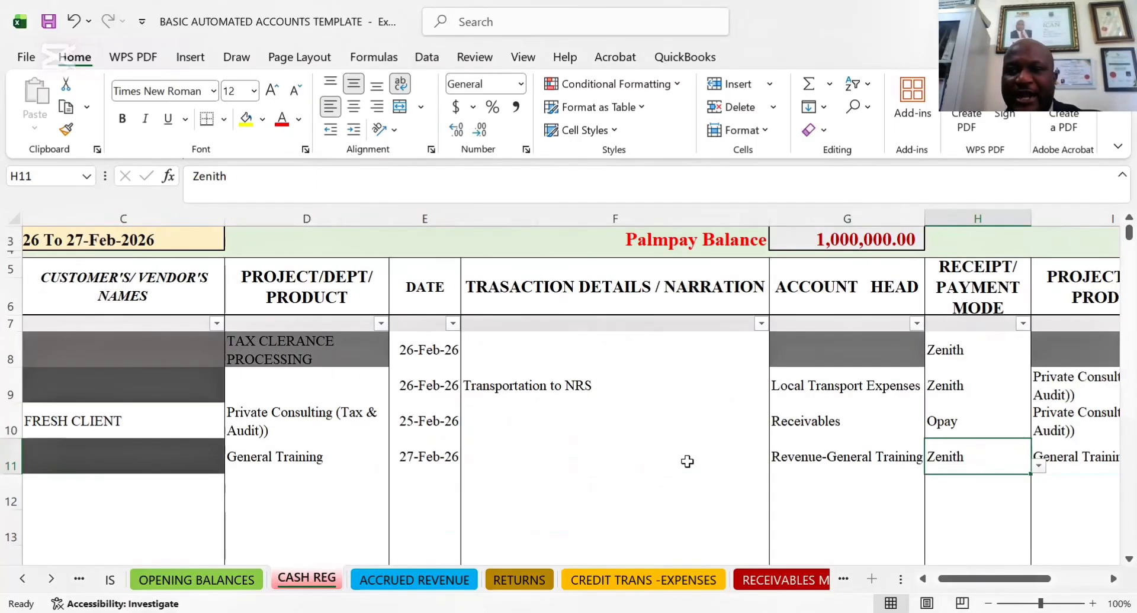
click(829, 456)
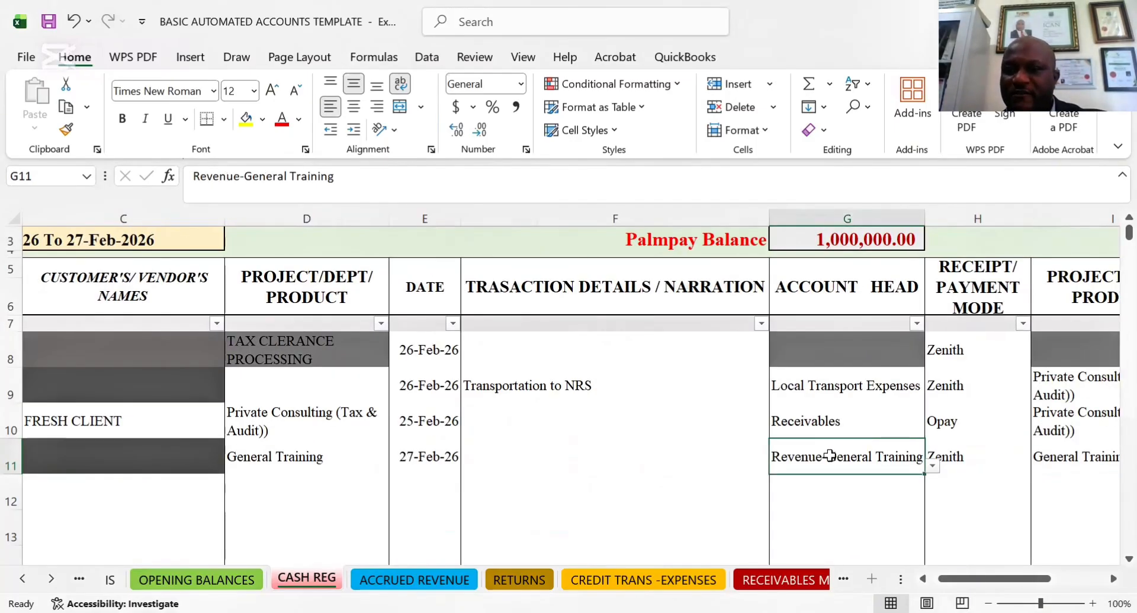
Look through the account heads available for the General Training receipt in row 11 and choose Revenue-General Training again
click(932, 467)
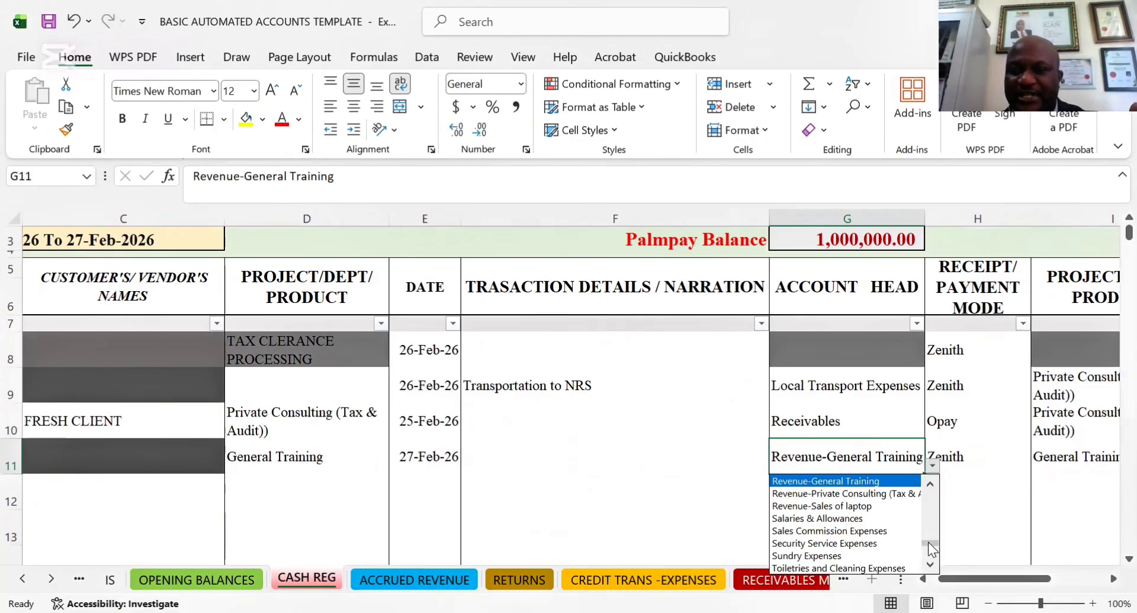
drag(928, 542, 922, 467)
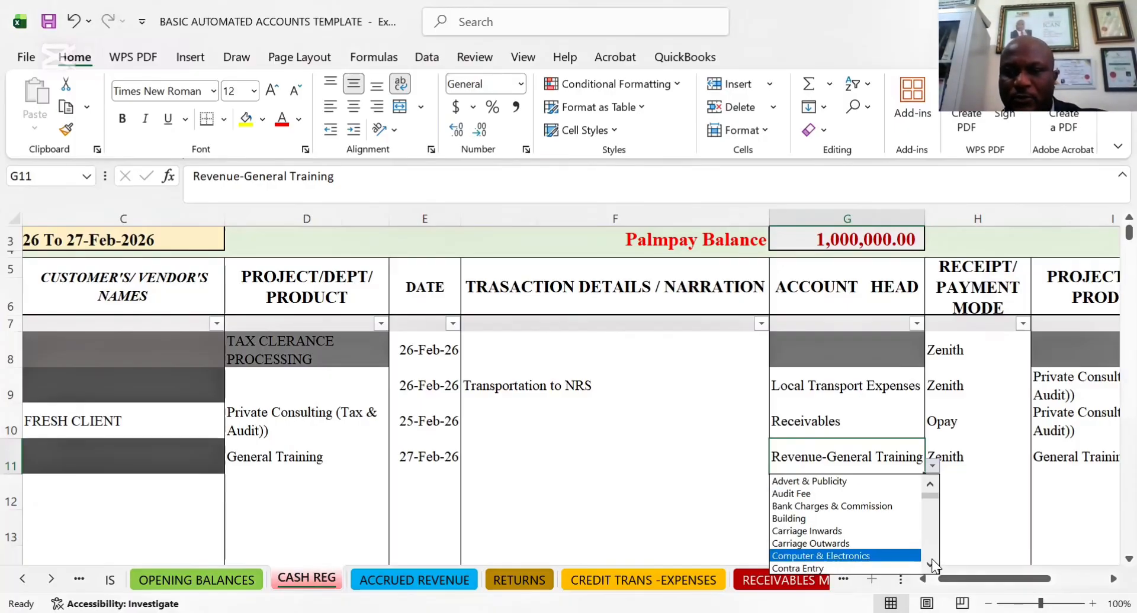
scroll(932, 564, down, 3)
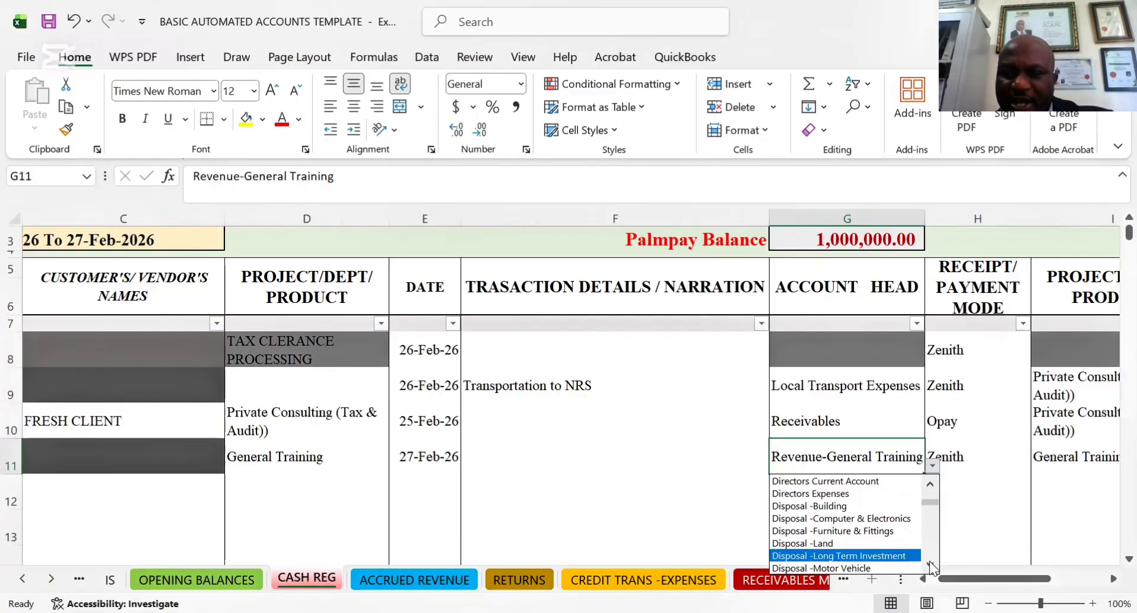
click(929, 563)
scroll(929, 561, down, 5)
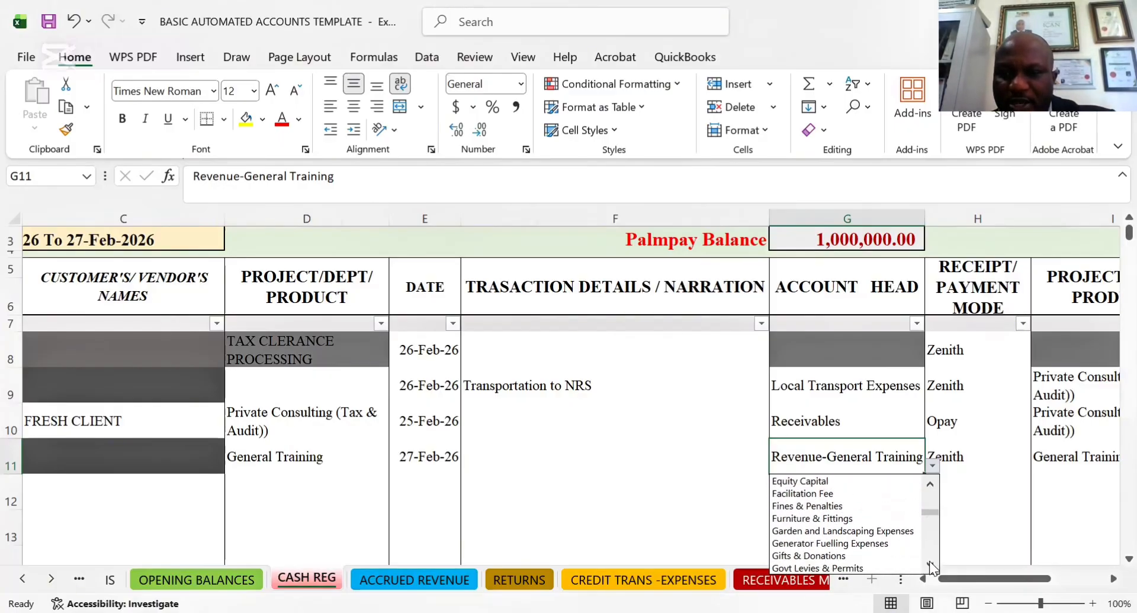
scroll(929, 561, down, 4)
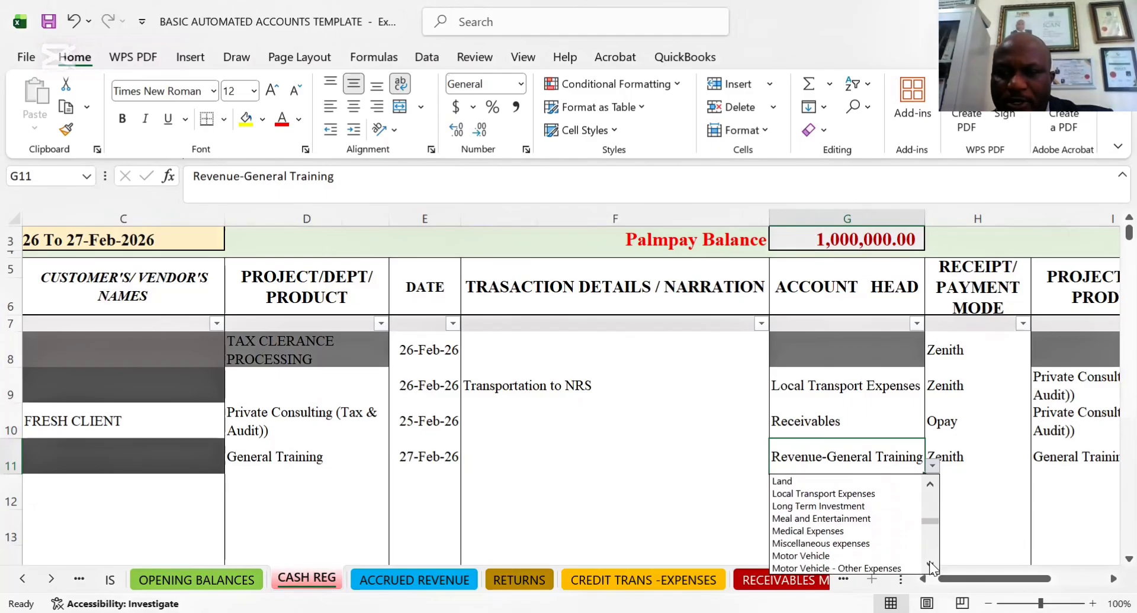
scroll(929, 561, down, 5)
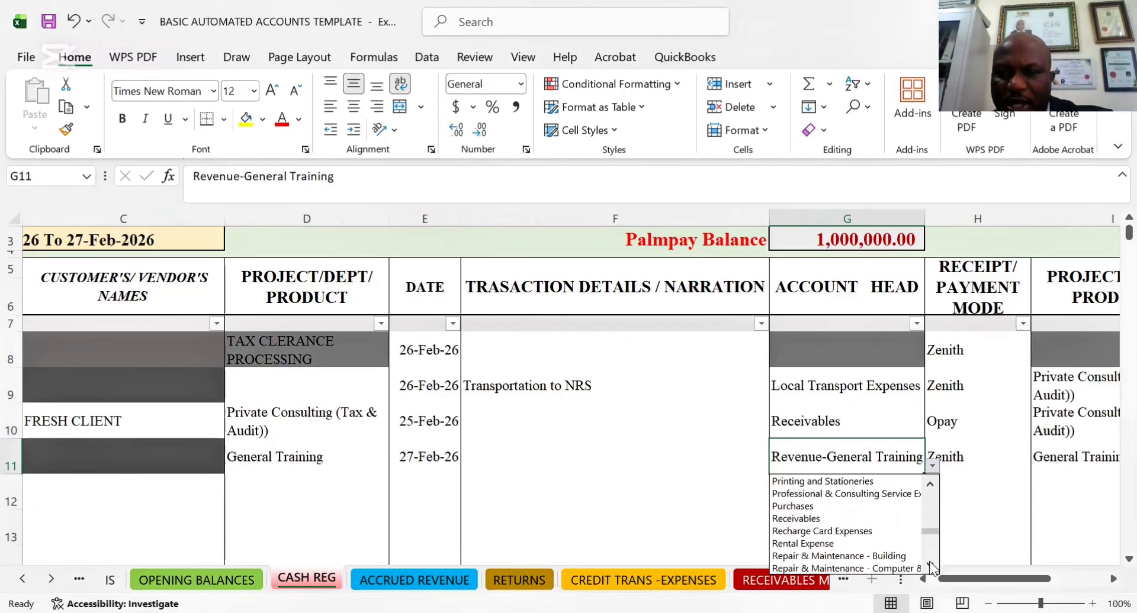
scroll(929, 562, down, 4)
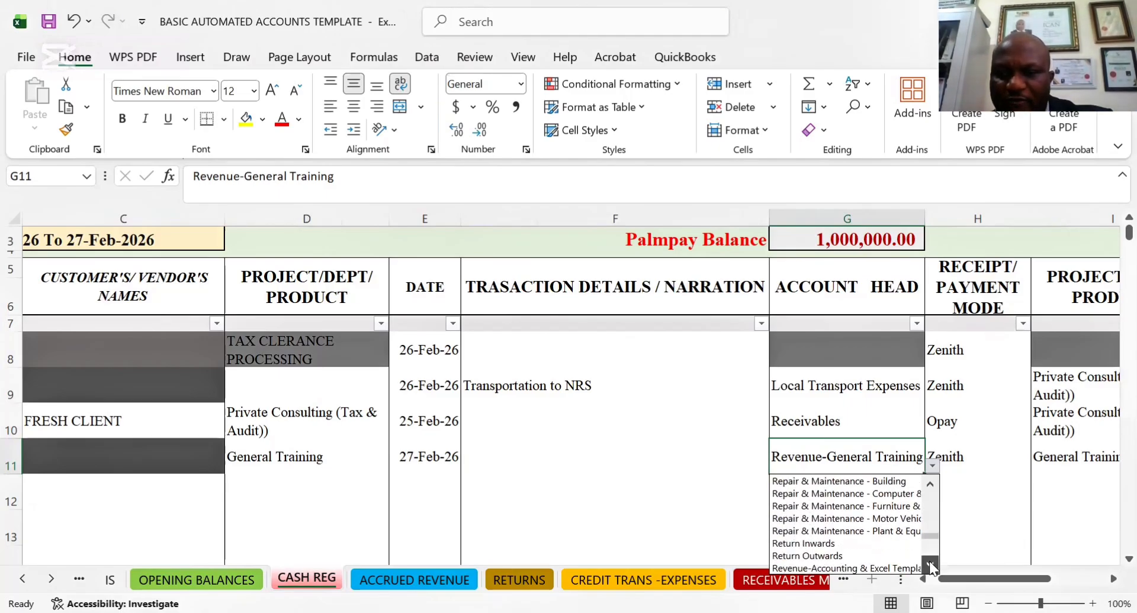
scroll(929, 561, down, 2)
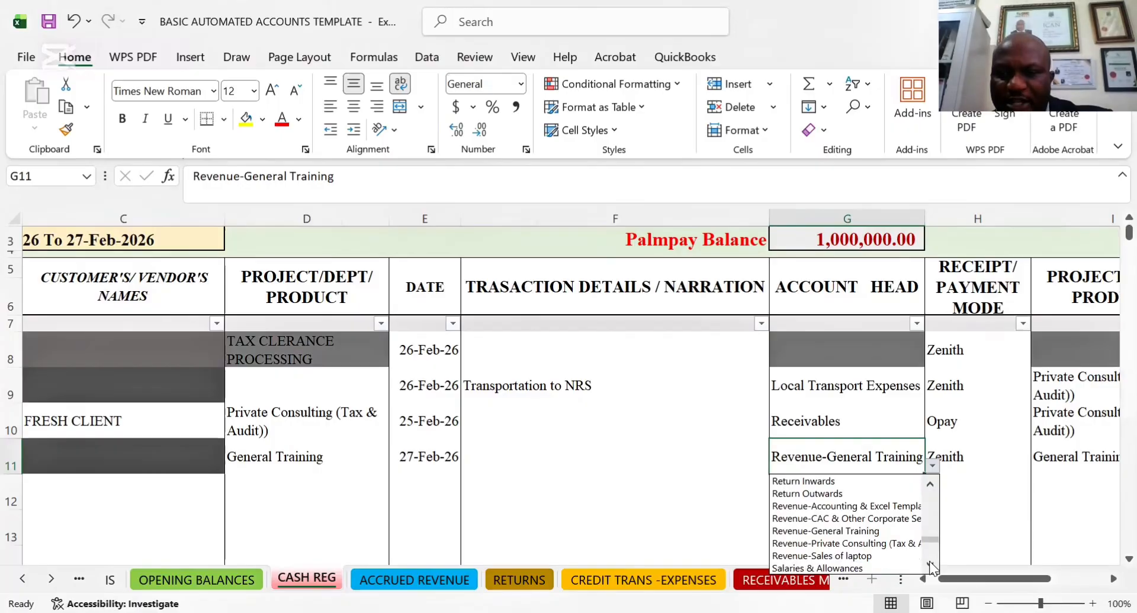
click(816, 533)
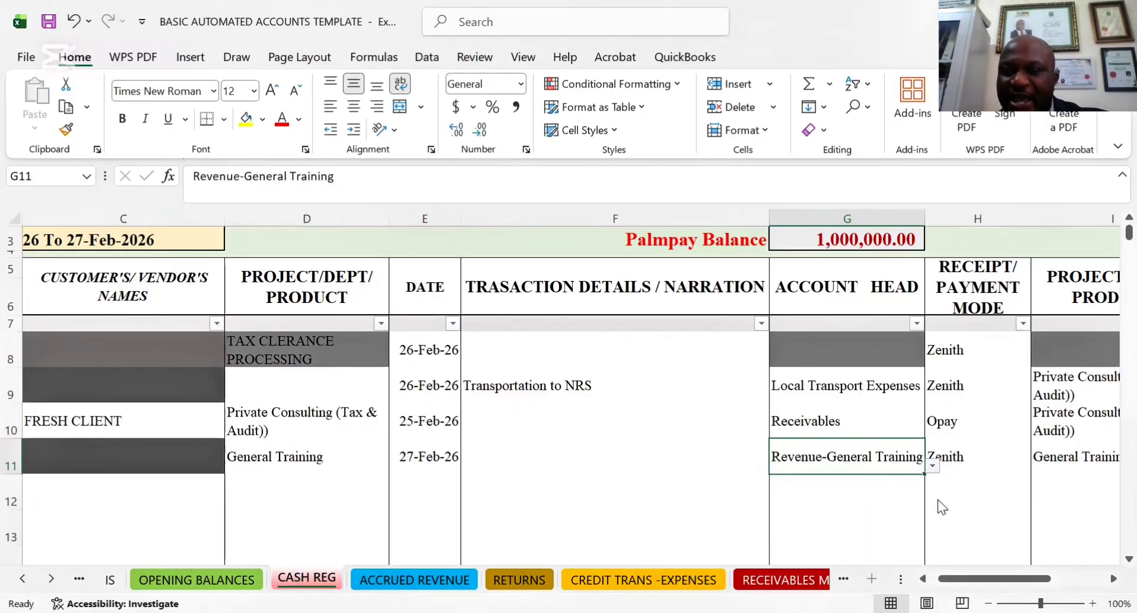
click(932, 467)
drag(932, 543, 935, 455)
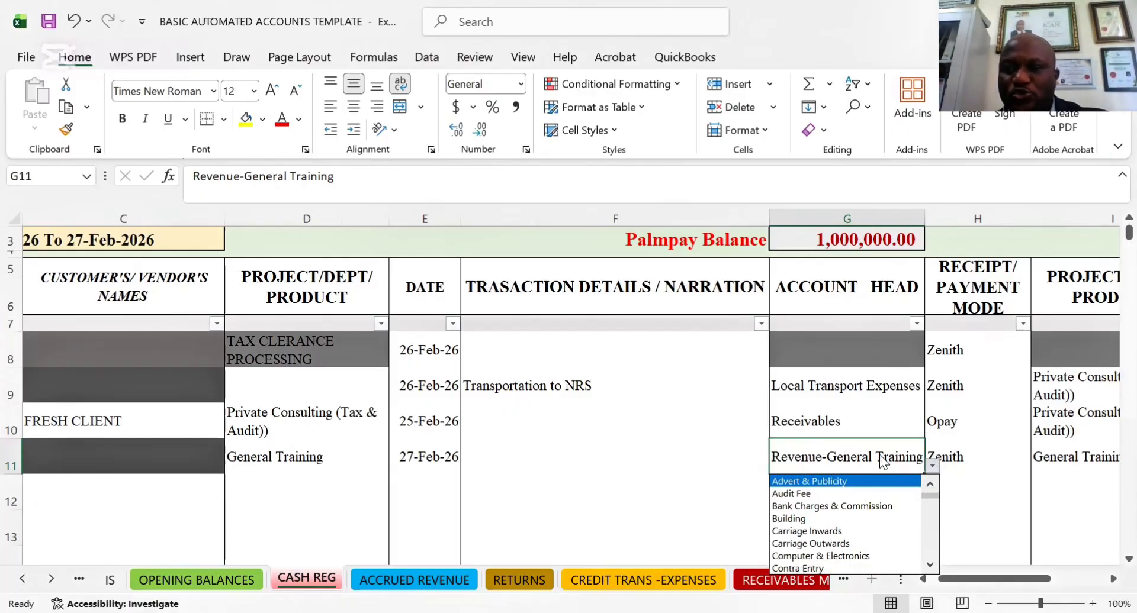
click(932, 466)
Choose Zenith again as the receipt/payment mode of the General Training receipt in row 11
click(1003, 463)
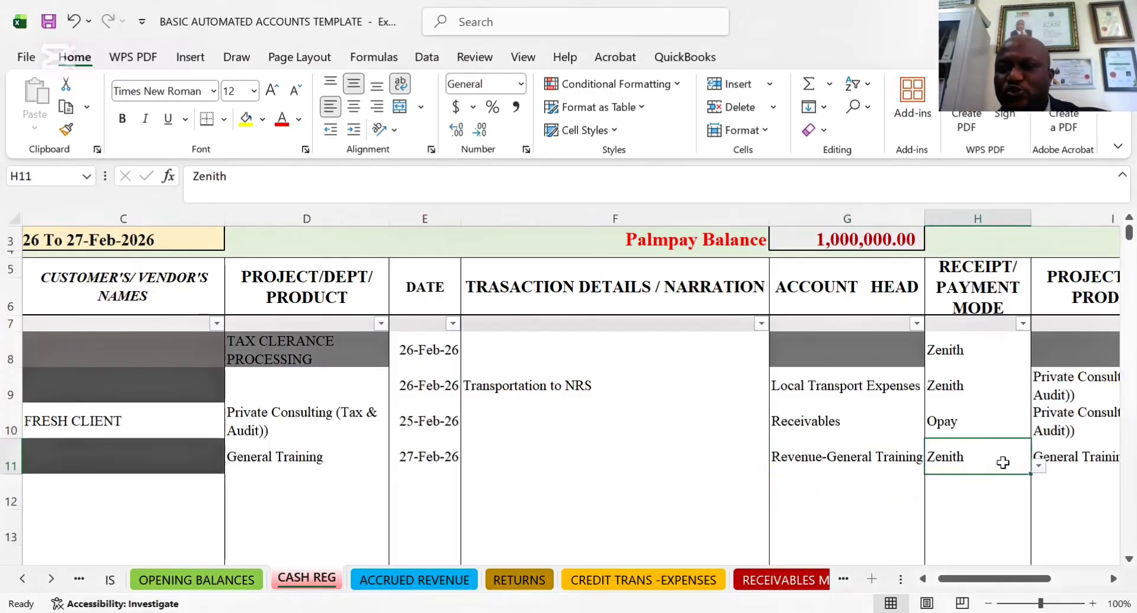
click(1038, 466)
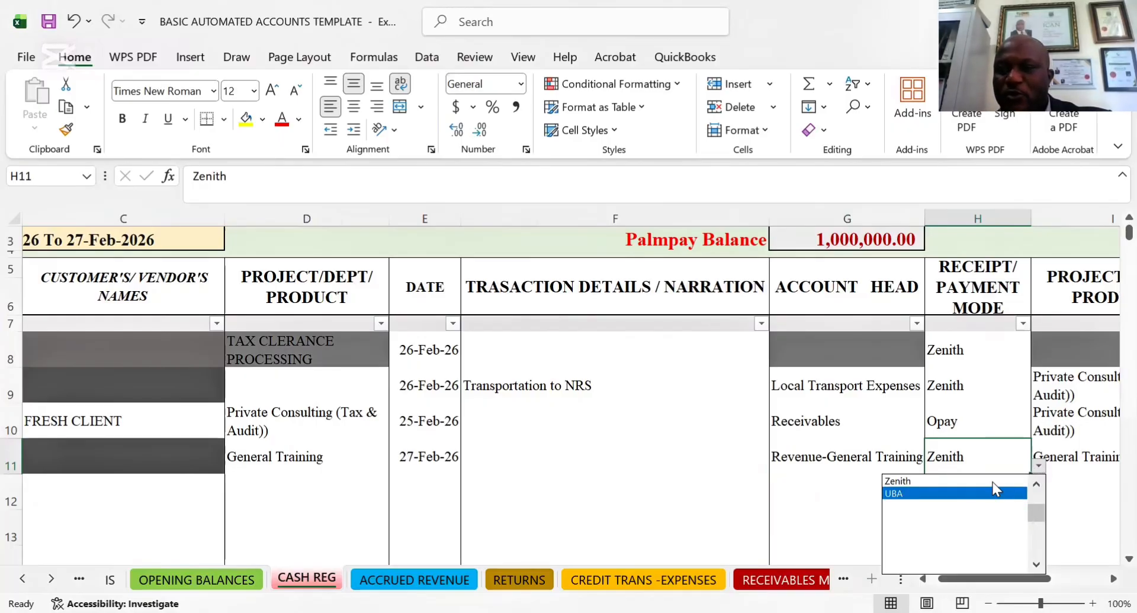
click(921, 482)
Review row 11's second project/dept/product cell and account head, and set the row's transaction type to CASH BASED
key(Tab)
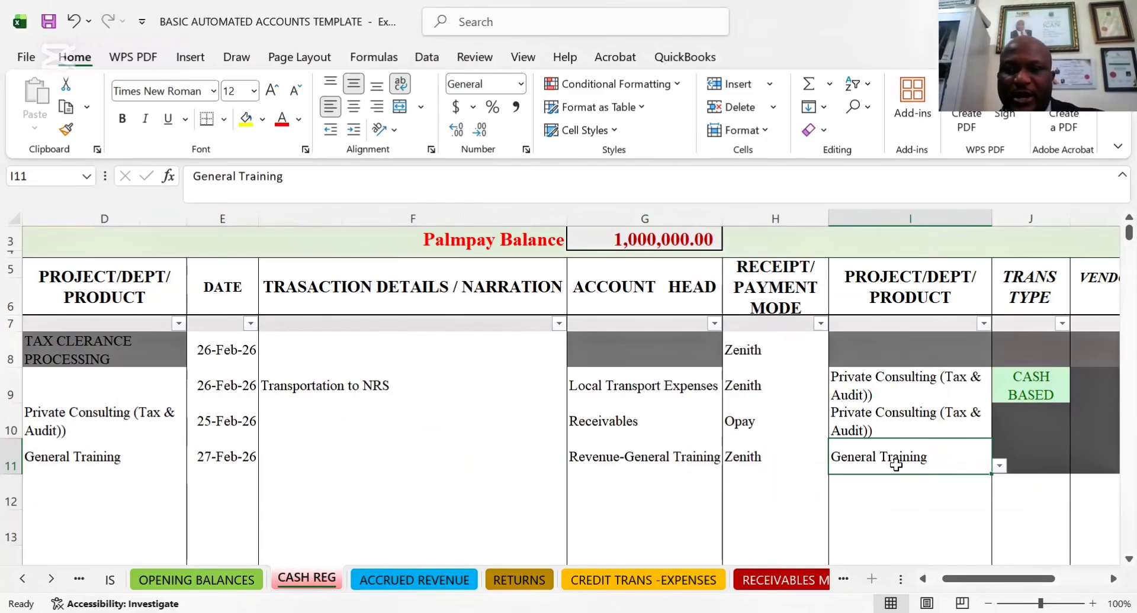
key(Tab)
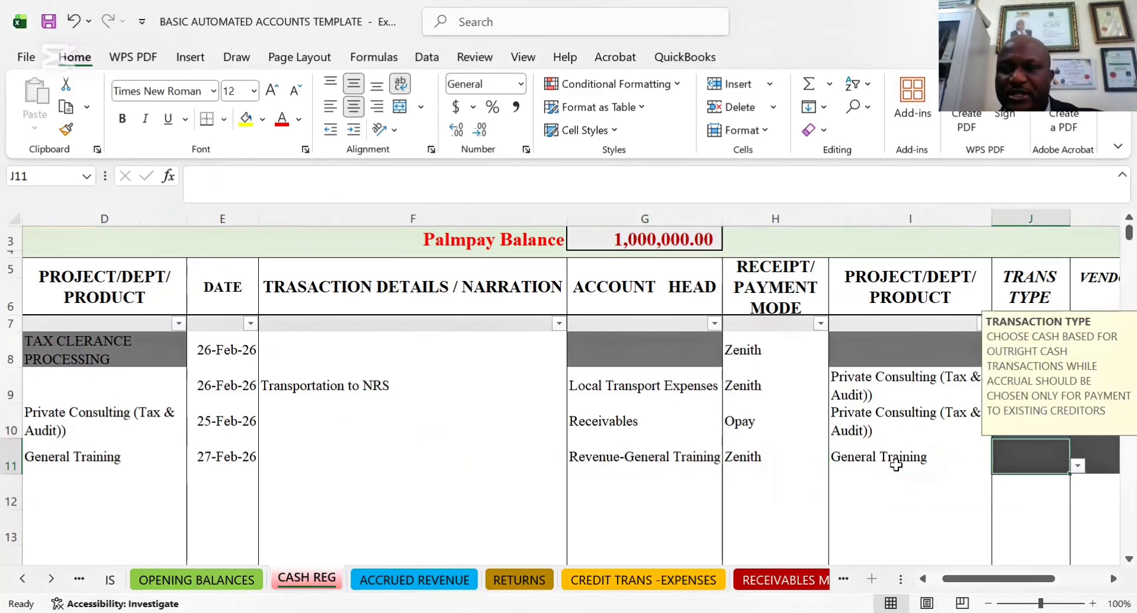
click(926, 451)
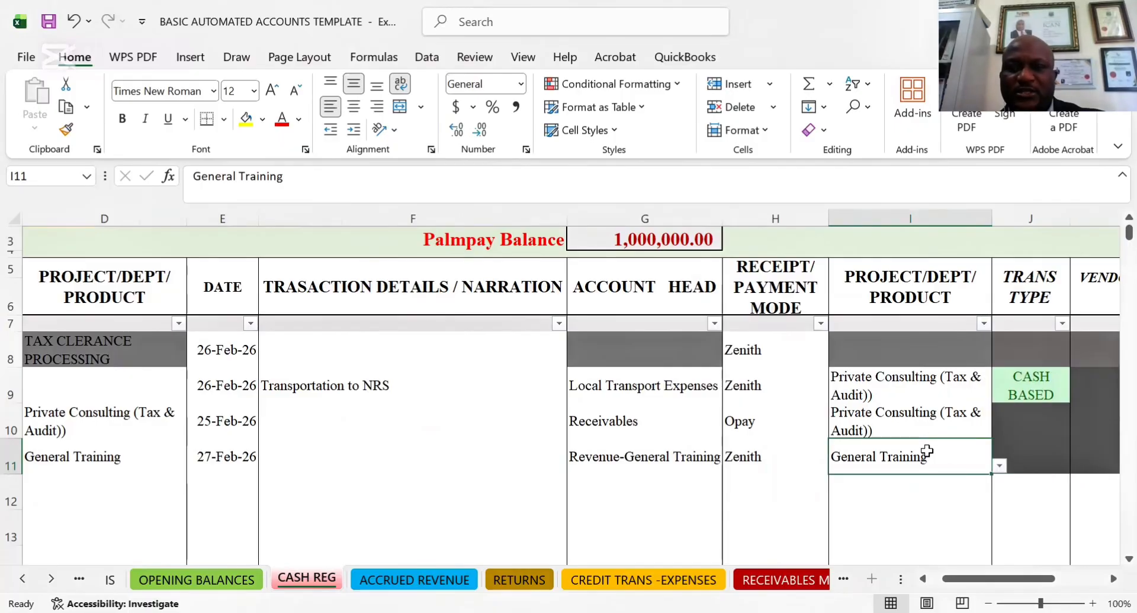
click(656, 461)
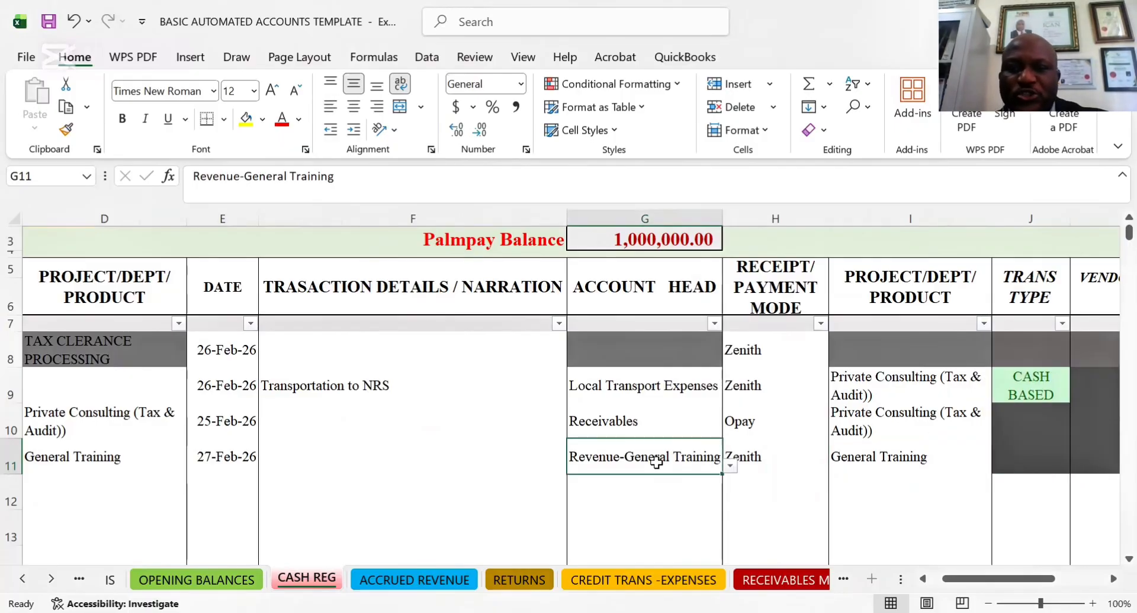
click(1020, 464)
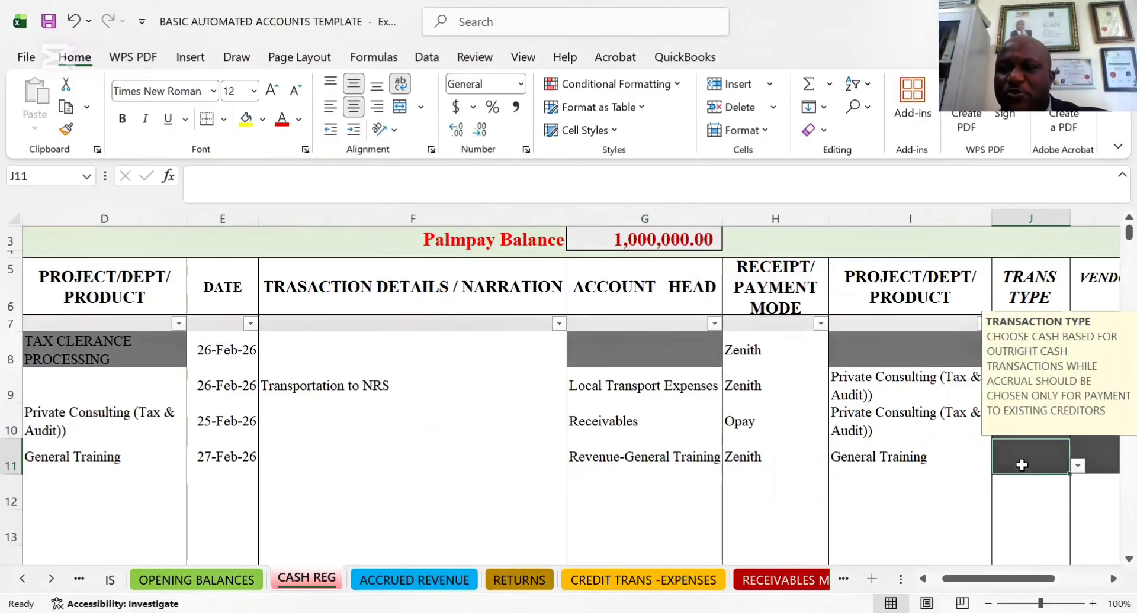
click(1077, 466)
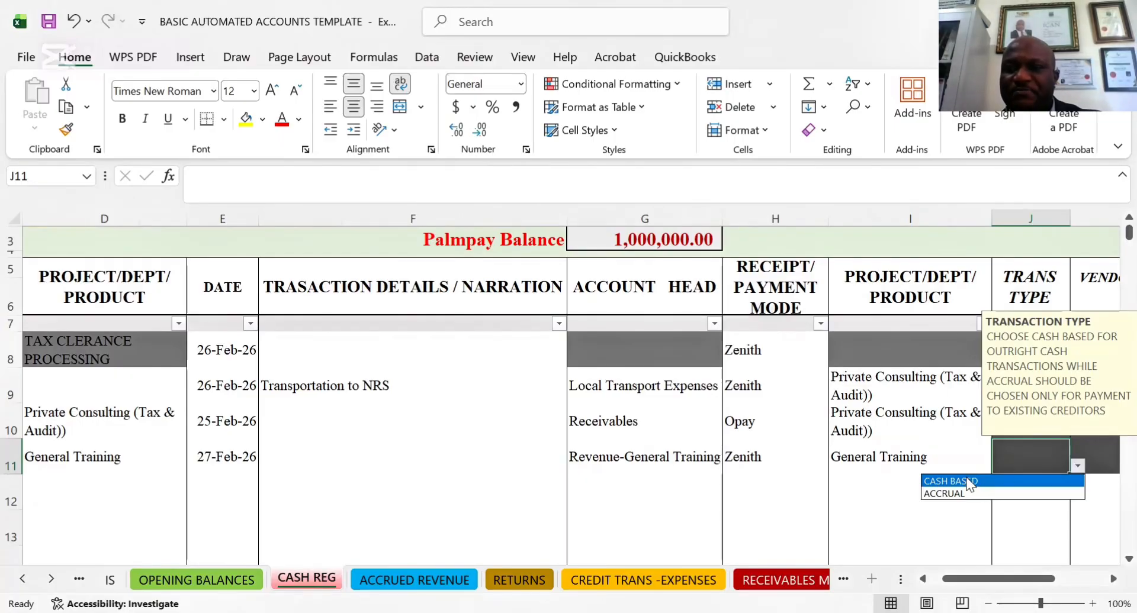
key(Return)
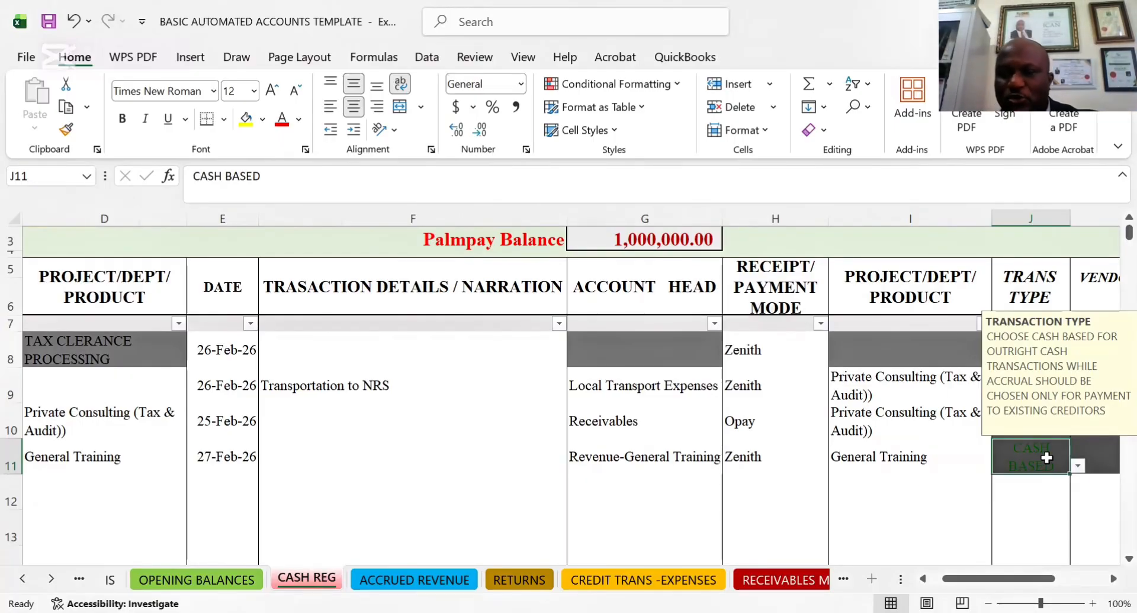
Compare the account heads of rows 9 to 11 and look at the account head options for the empty row 12
click(654, 449)
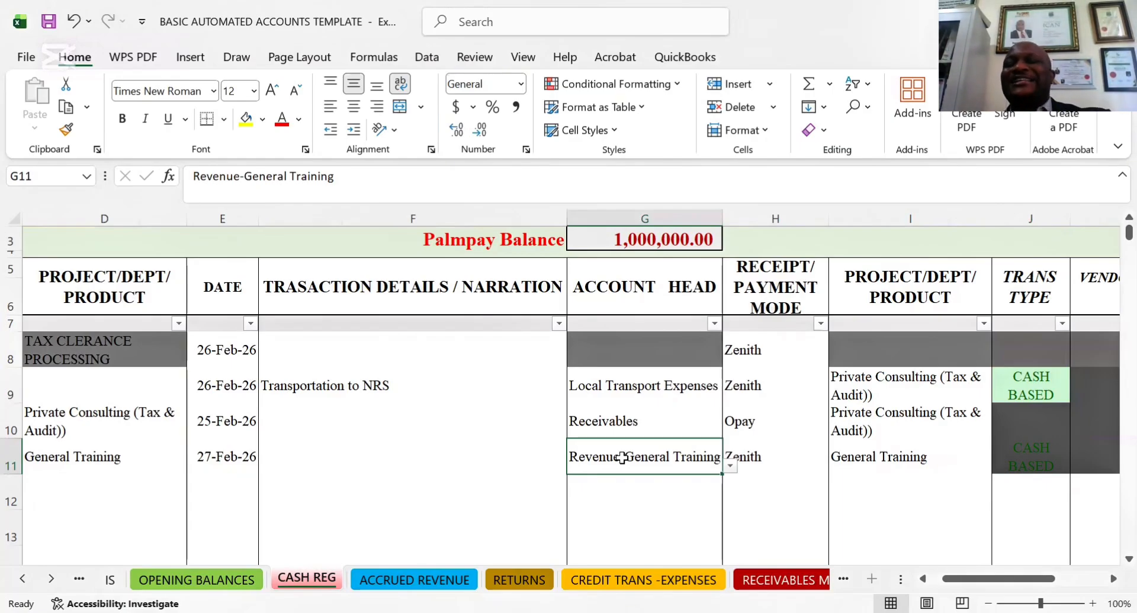
click(619, 422)
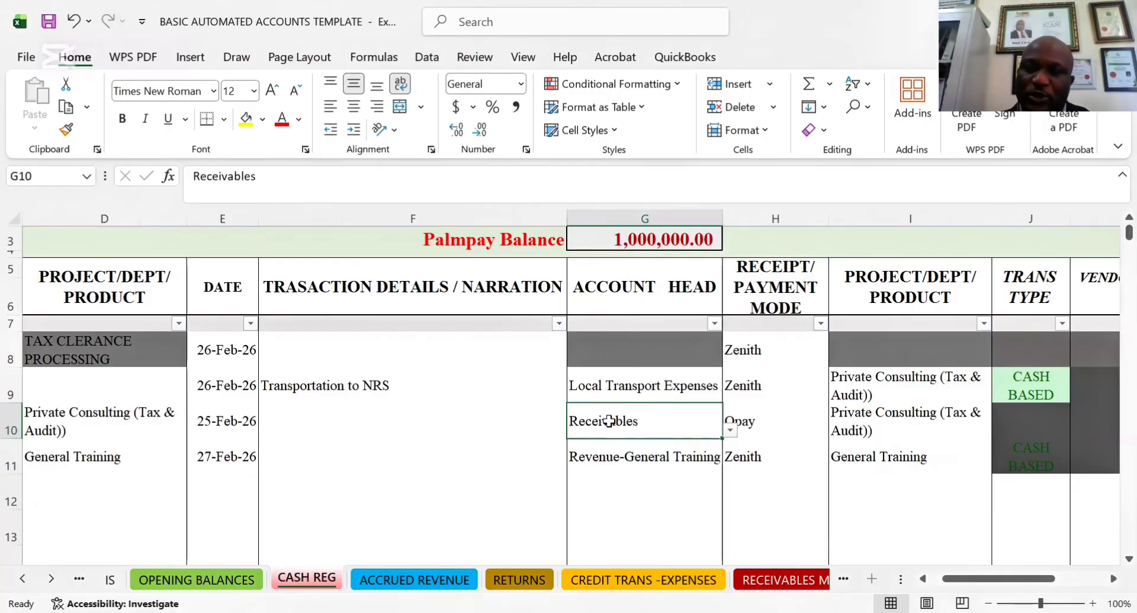
click(628, 466)
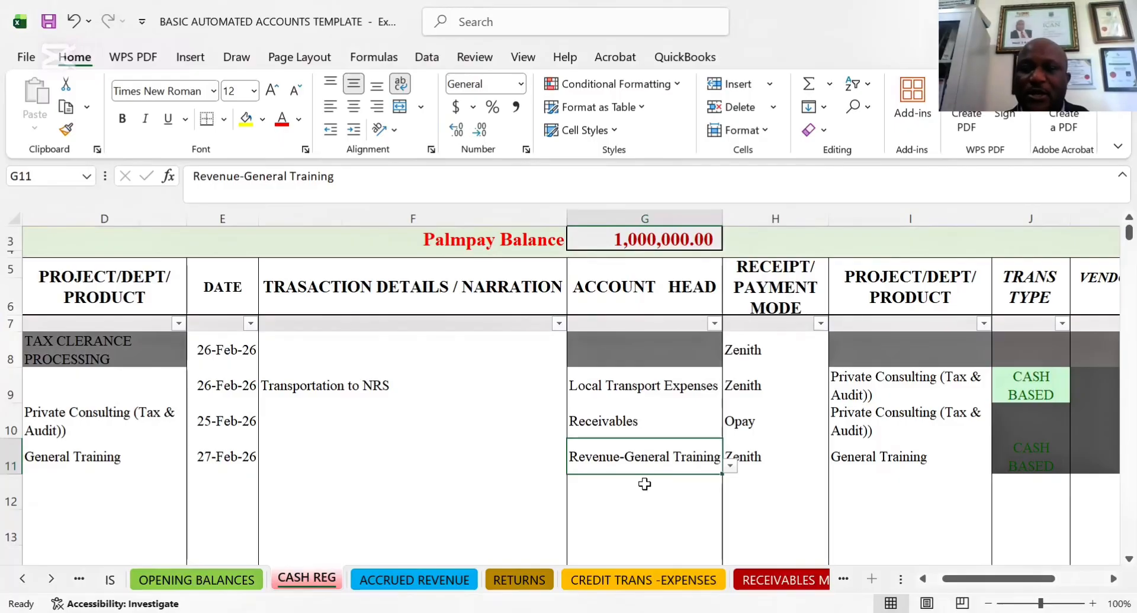
click(628, 382)
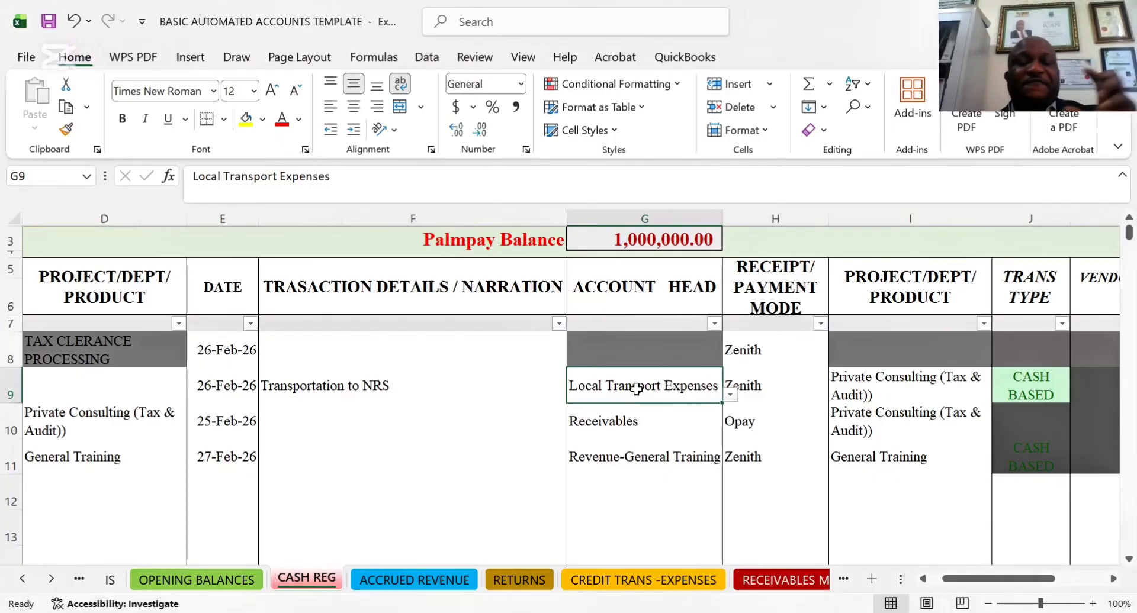
click(611, 479)
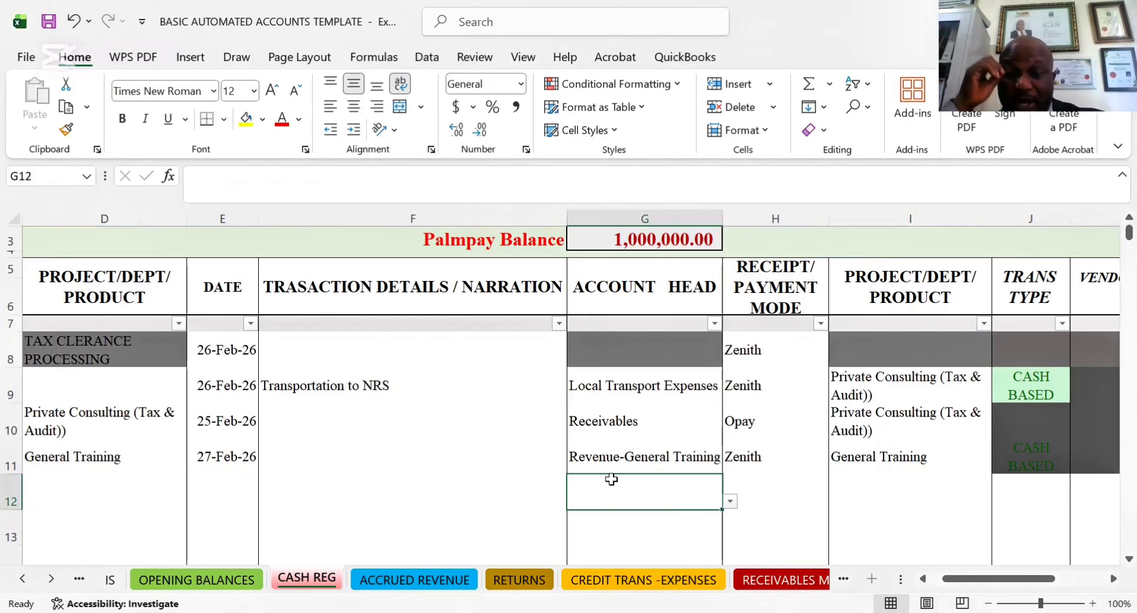
click(731, 504)
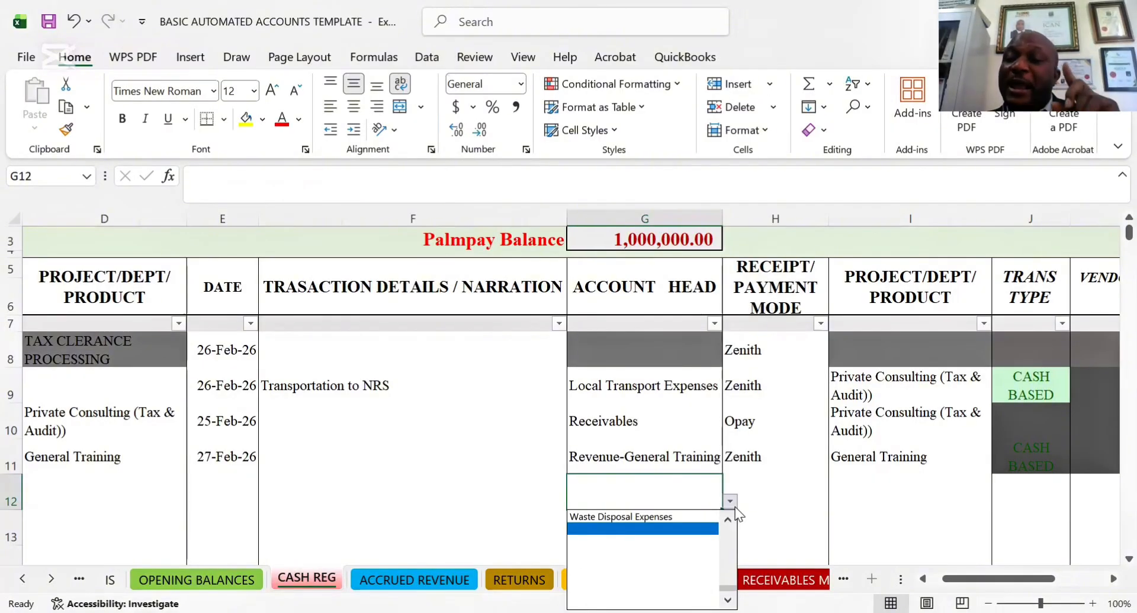
drag(728, 589, 726, 502)
key(Escape)
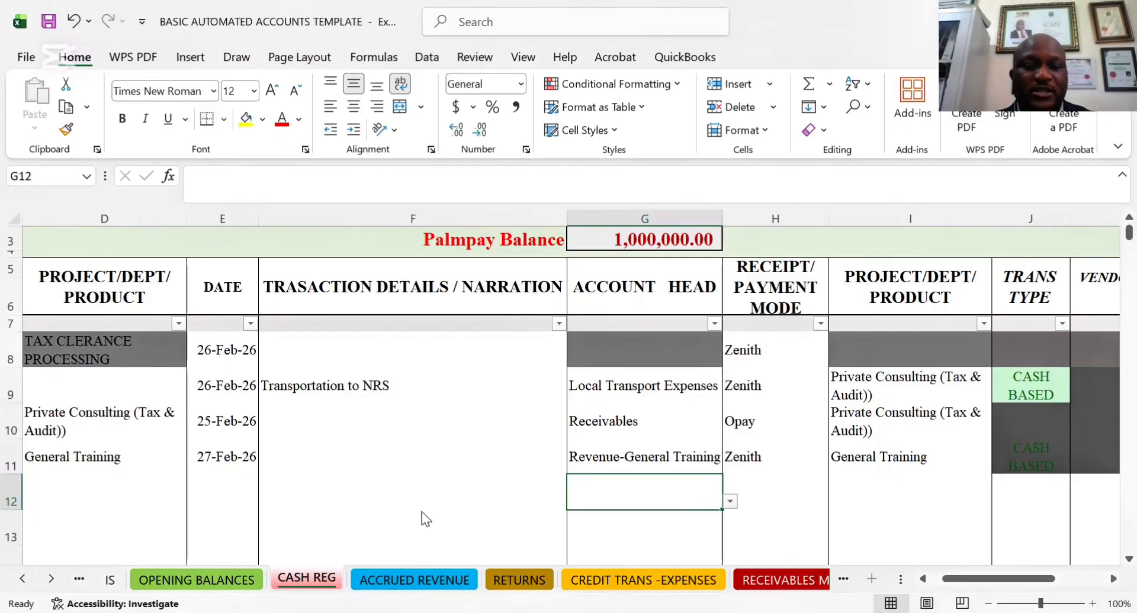
Go to the ACCRUED REVENUE sheet and examine the recorded credit revenue entries
key(ctrl+Page_Down)
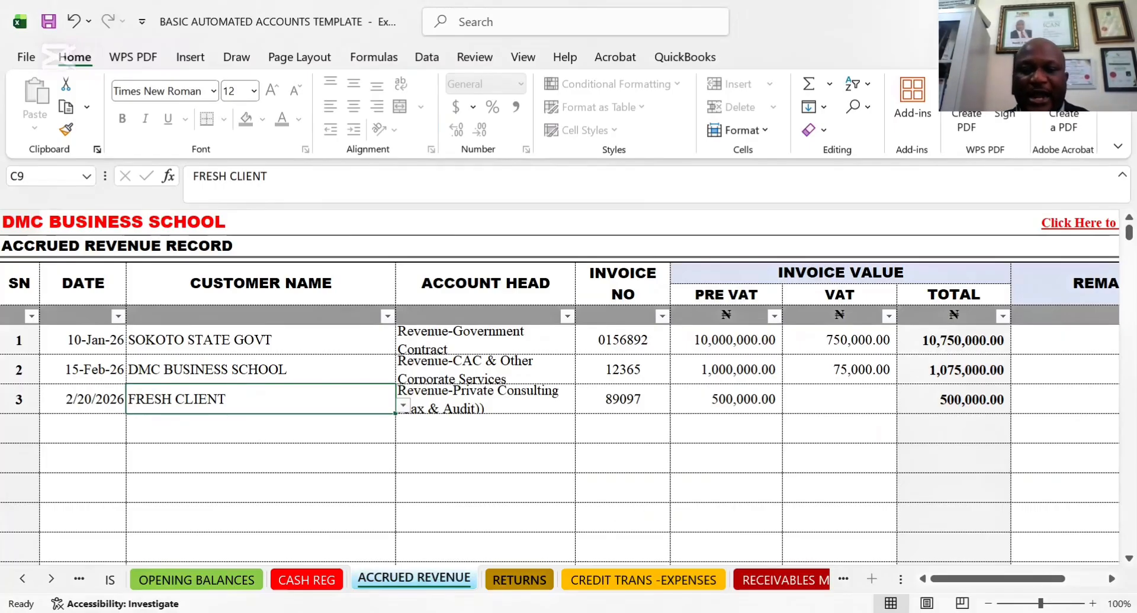
click(615, 486)
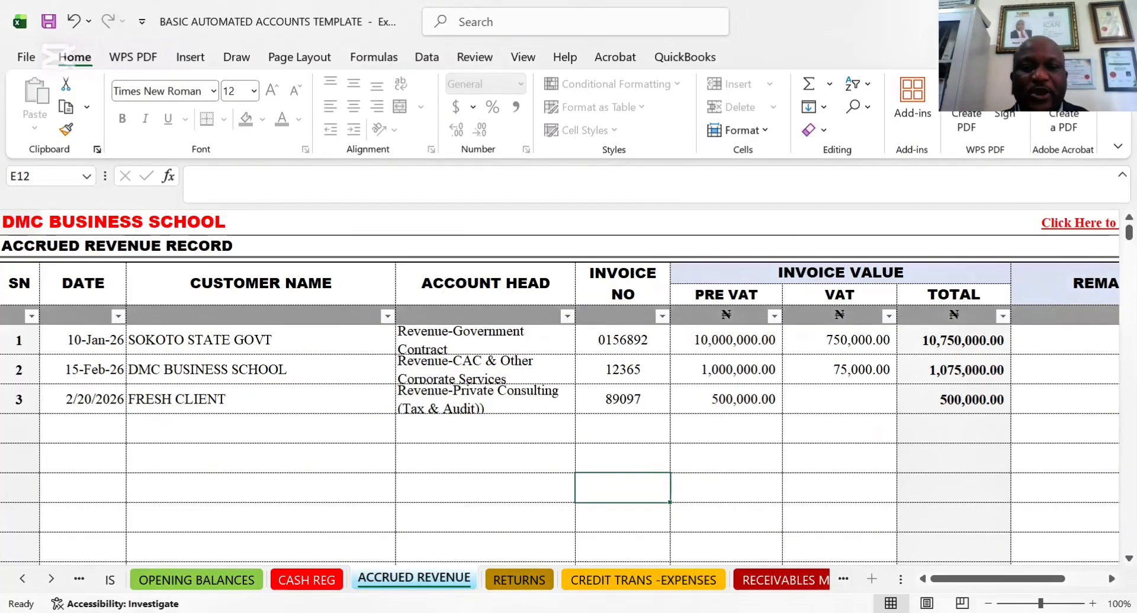
click(308, 547)
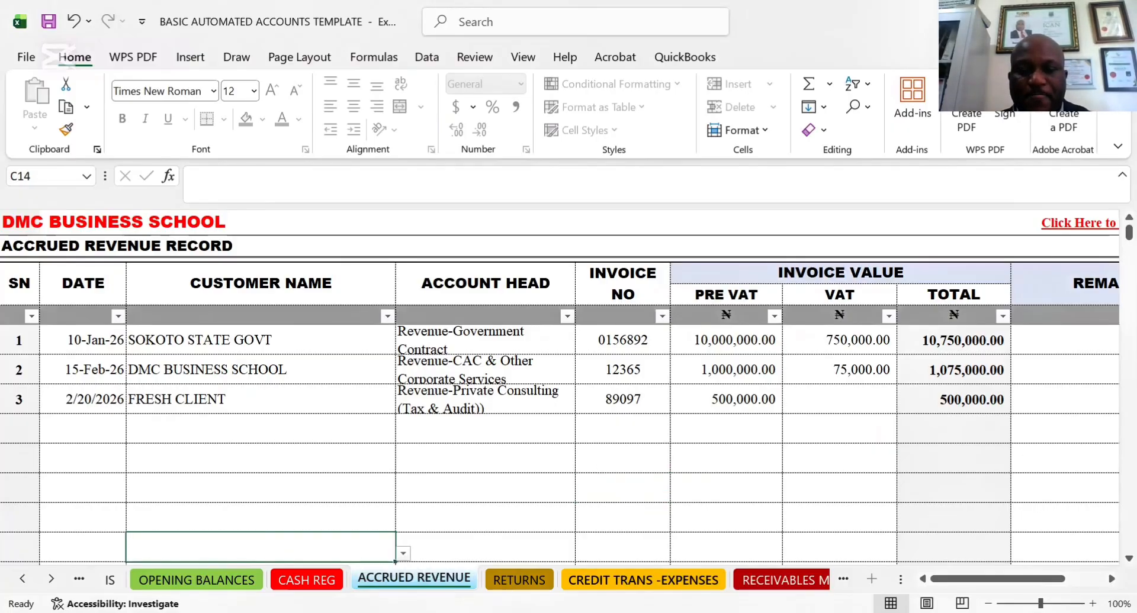
Go to the CREDIT TRANS -EXPENSES sheet and examine the Internet & Other Subscriptions entry from its account head to its VAT cell
click(613, 579)
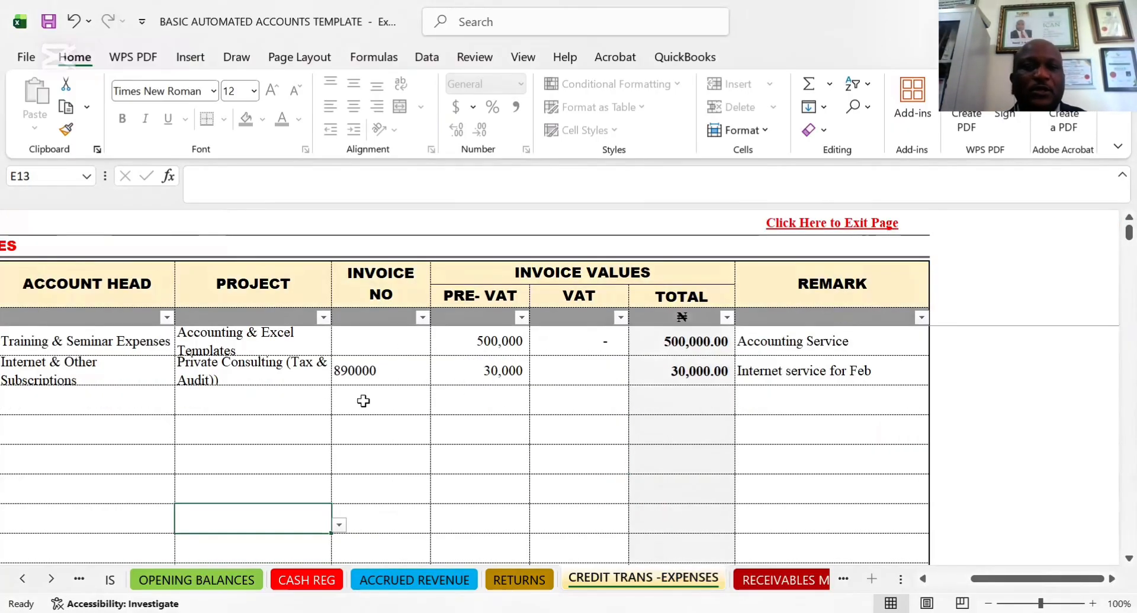
click(309, 399)
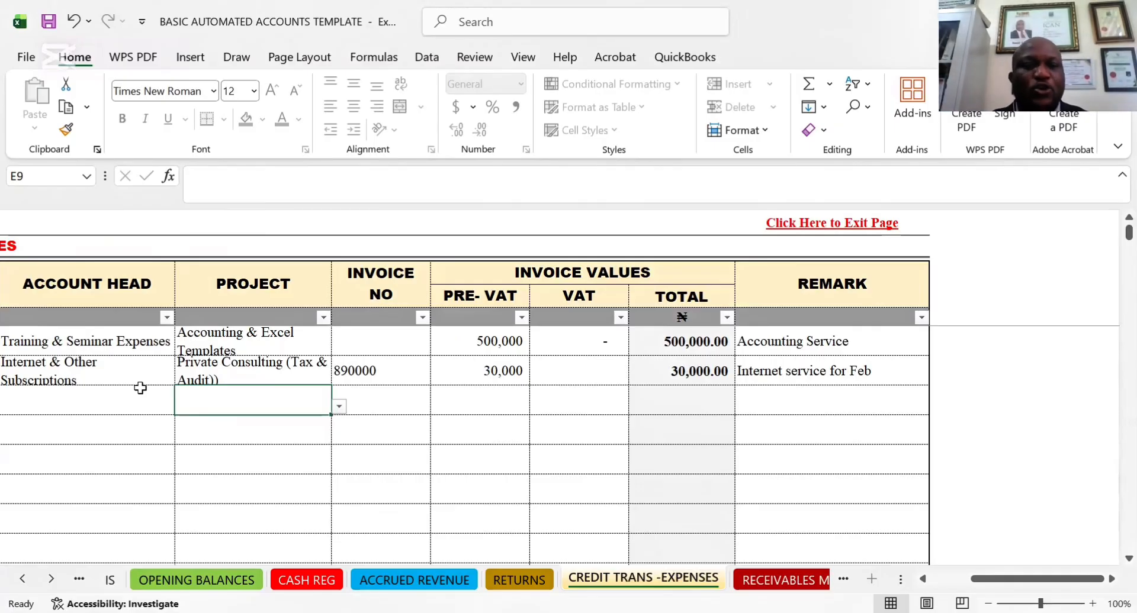
click(50, 371)
key(Right)
key(Right)
key(Right)
key(Right)
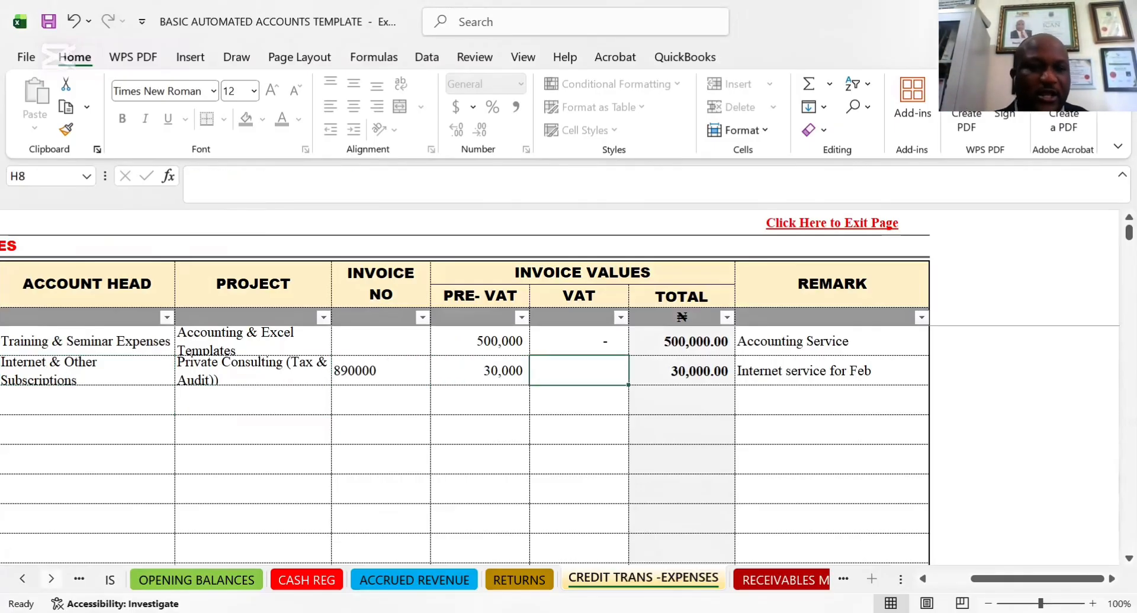
Activate the IS sheet and check the Credit Transaction and Cash Transaction amounts under Revenue
right_click(51, 579)
click(25, 350)
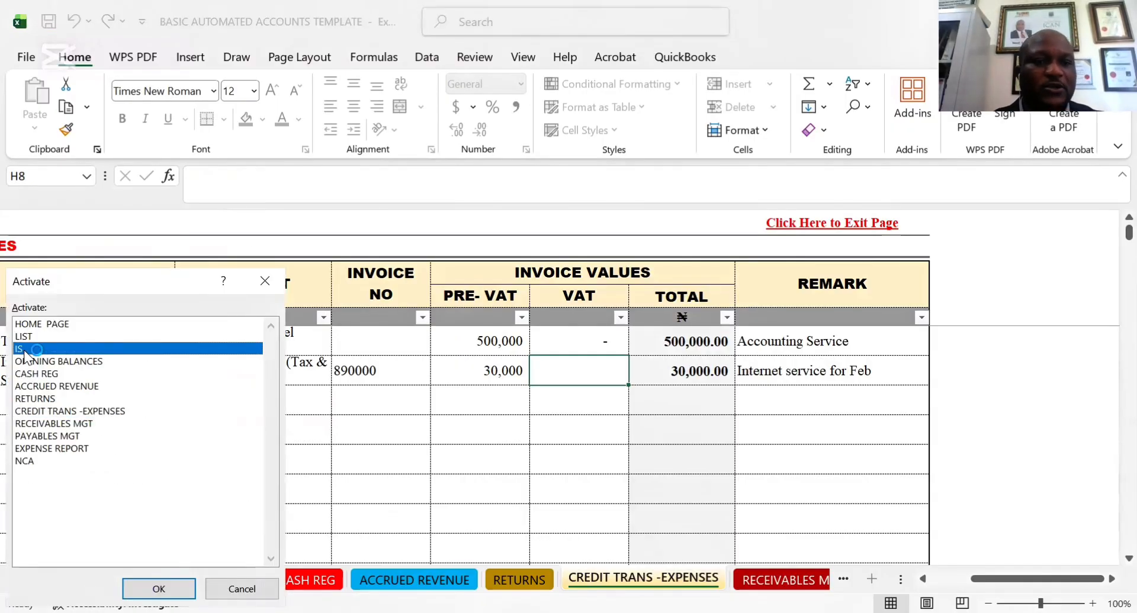
click(166, 586)
click(508, 314)
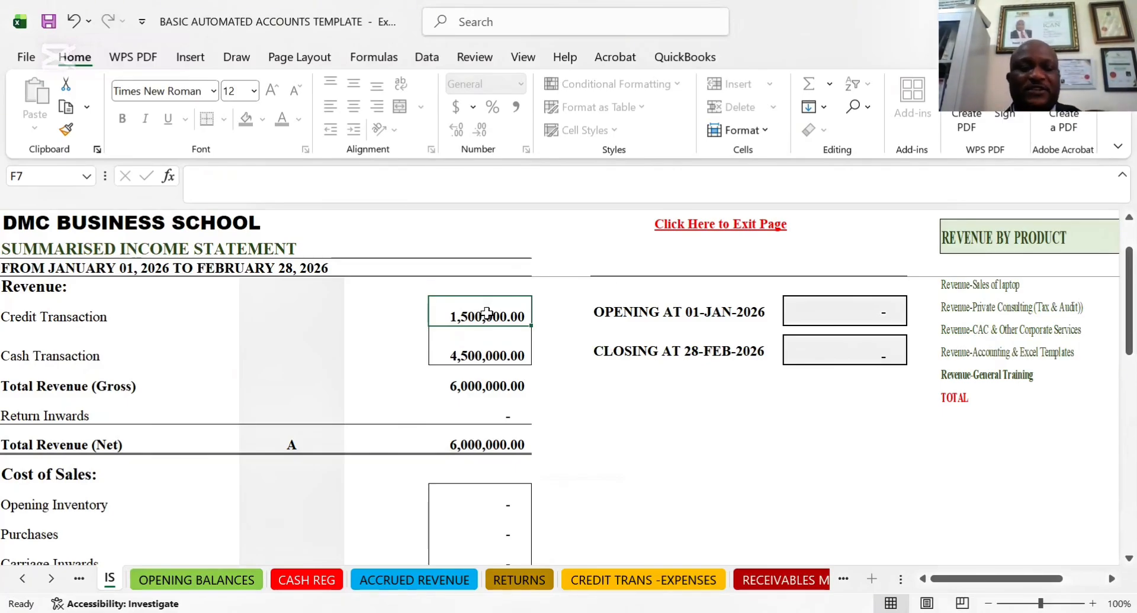
click(483, 361)
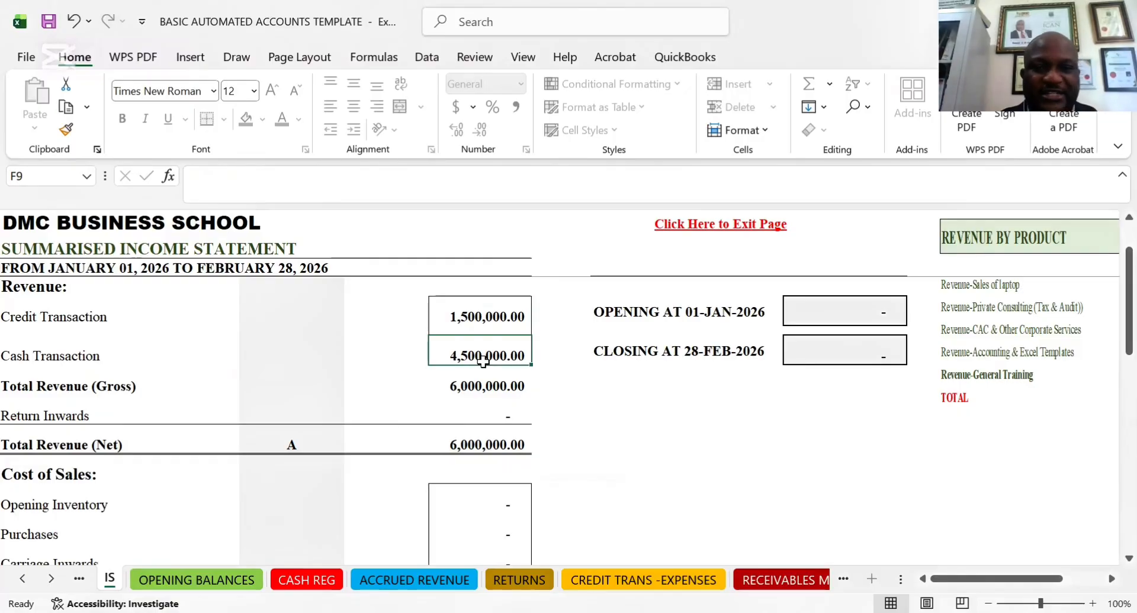
Examine the income statement from Cash Transaction through cost of sales and operating expenses to Net Profit/(Loss) For The Period
key(Down)
key(Down)
key(Down)
key(Down)
key(Down)
key(Down)
key(Down)
key(Down)
key(Down)
key(Down)
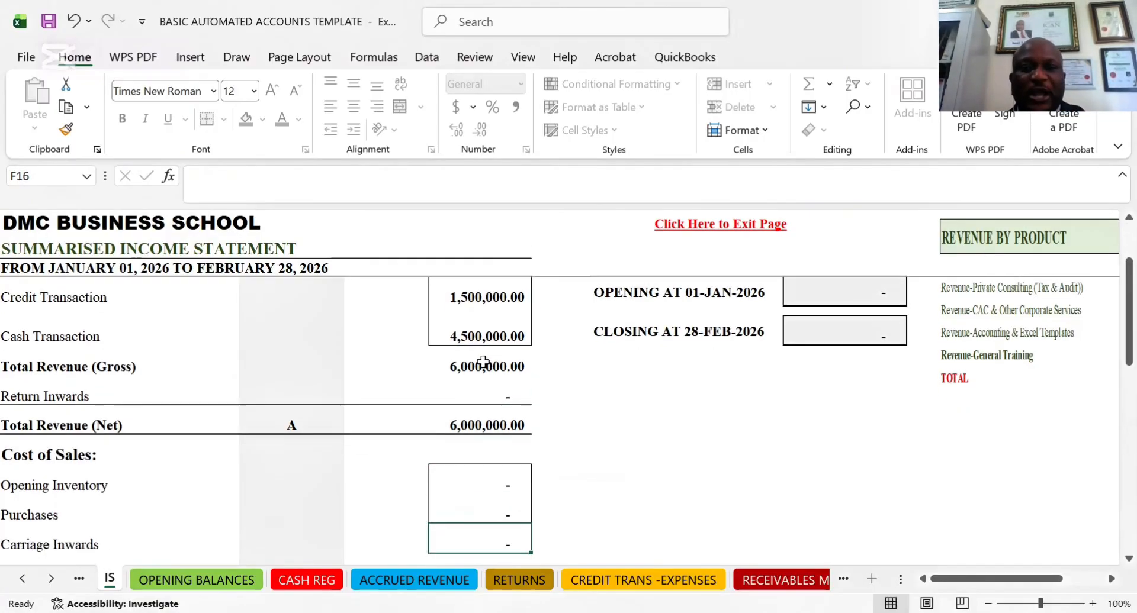
key(Down)
key(Down)
key(Down)
key(Down)
key(Down)
key(Down)
key(Down)
key(Down)
key(Down)
key(Down)
key(Down)
key(Down)
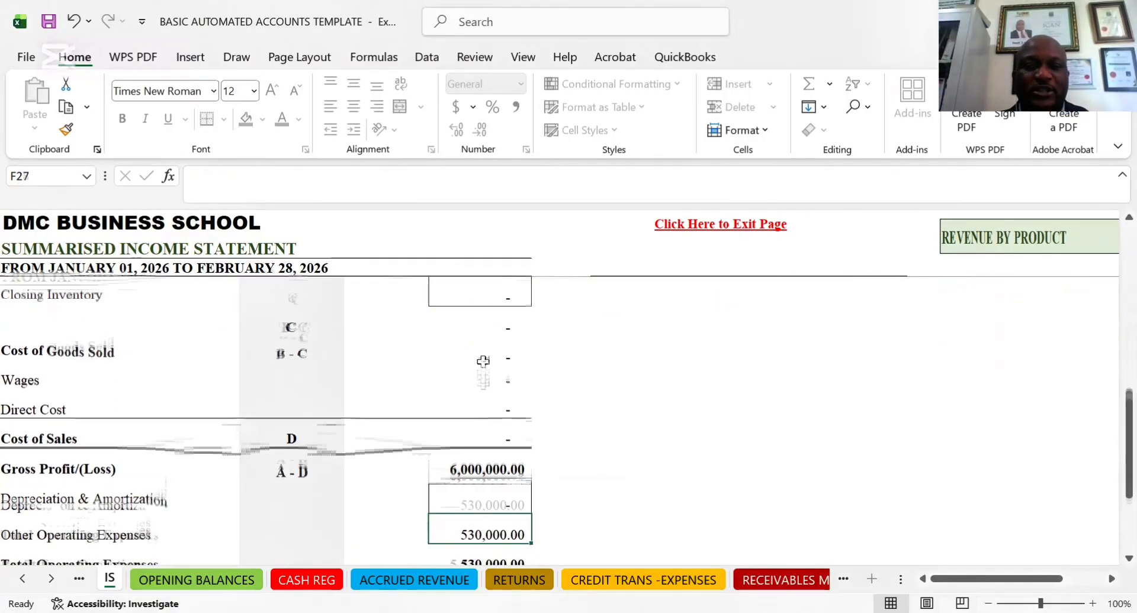
key(Down)
key(Down)
key(Down)
key(Down)
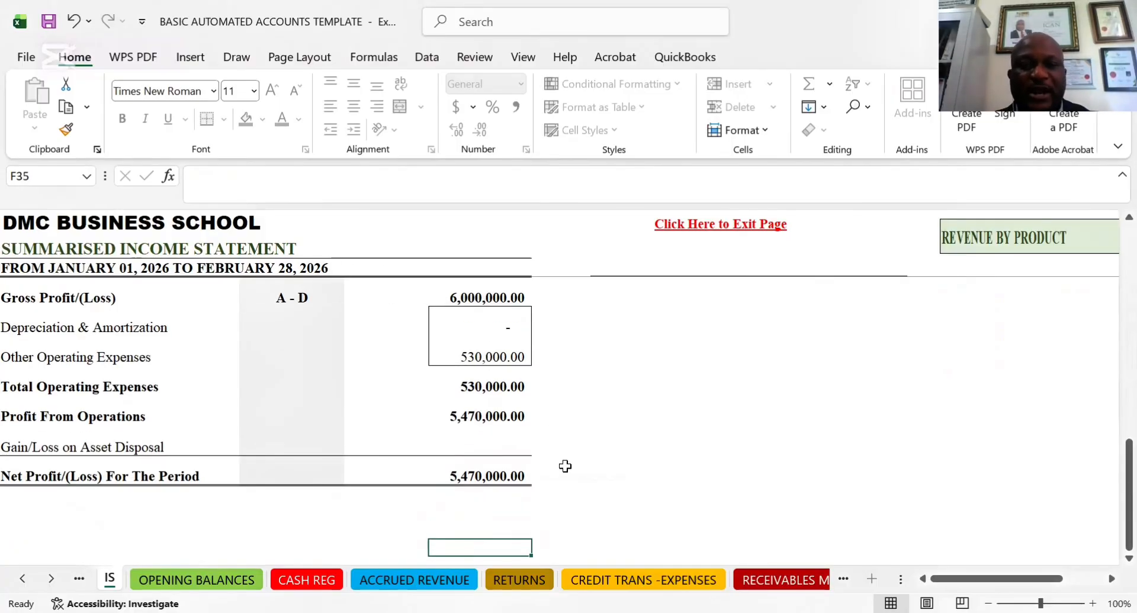
click(515, 477)
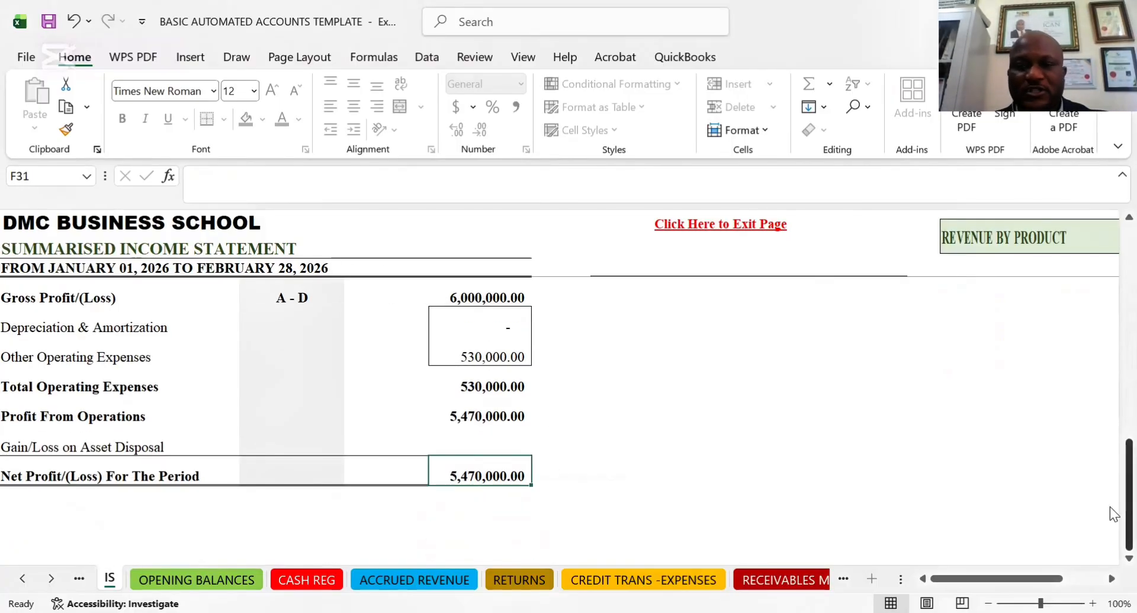
Review the REVENUE BY PRODUCT table by cash, credit and total, and locate the closing inventory value cell
drag(1110, 507, 1110, 269)
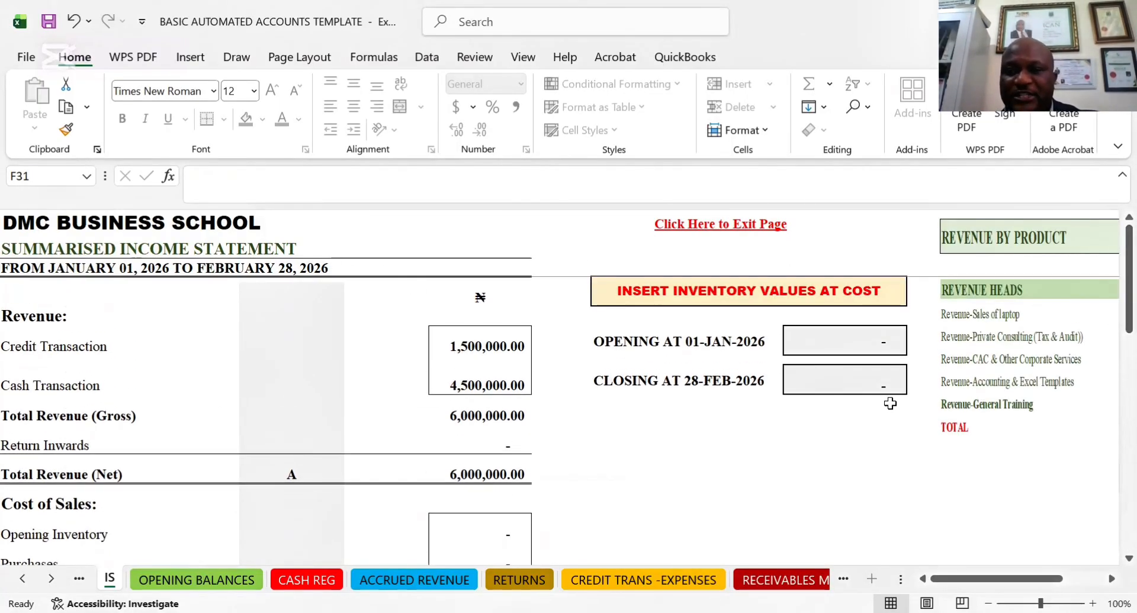
key(Right)
key(Right)
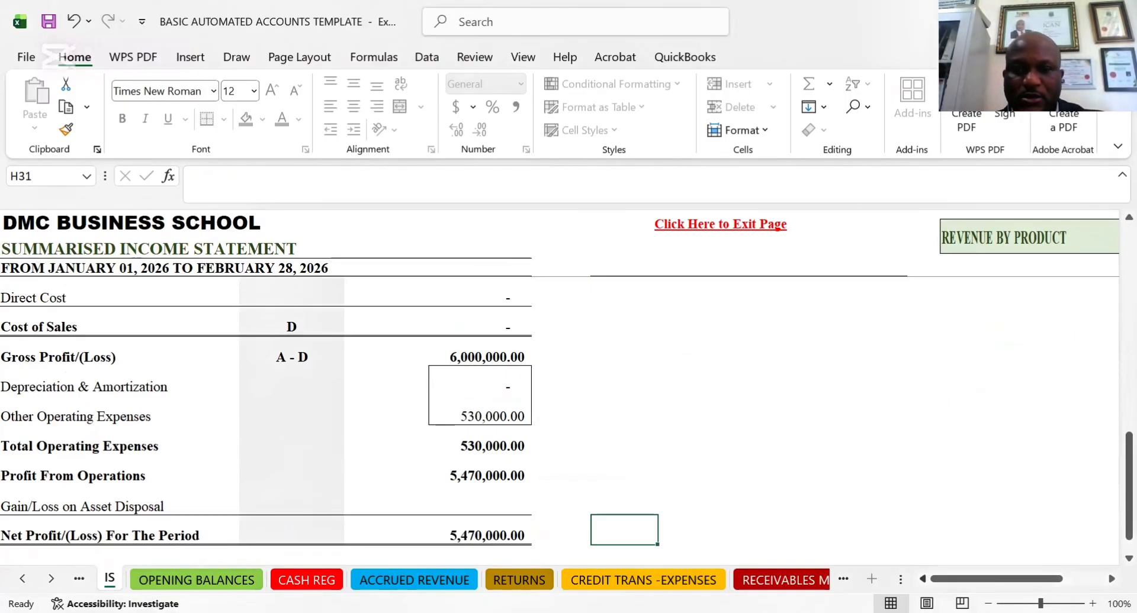
drag(1109, 452, 1112, 234)
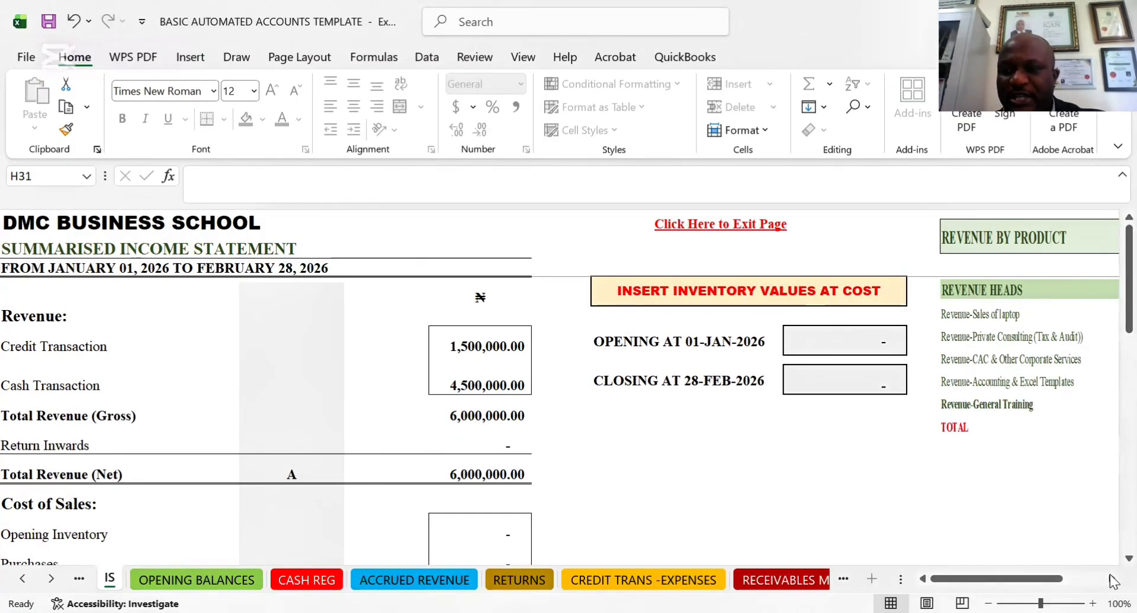
drag(1111, 583, 1111, 584)
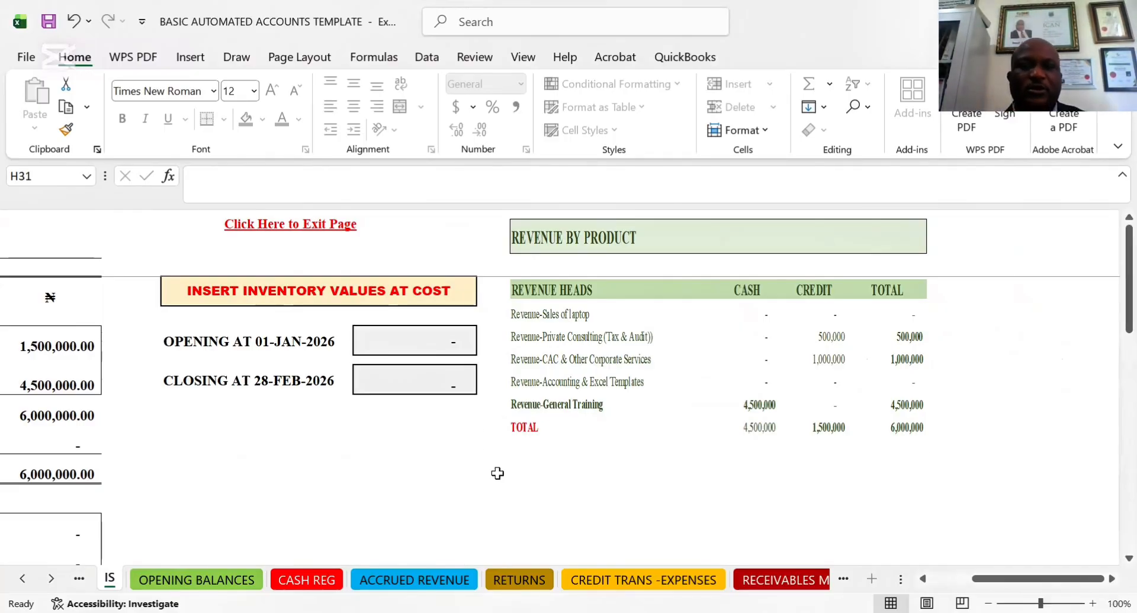
click(453, 398)
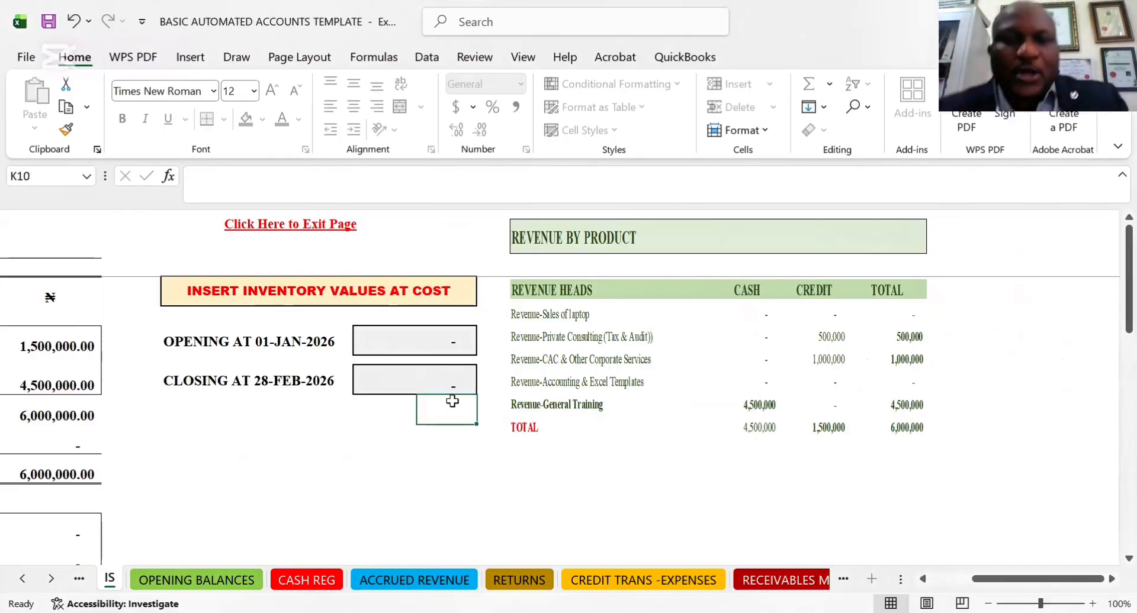
click(437, 379)
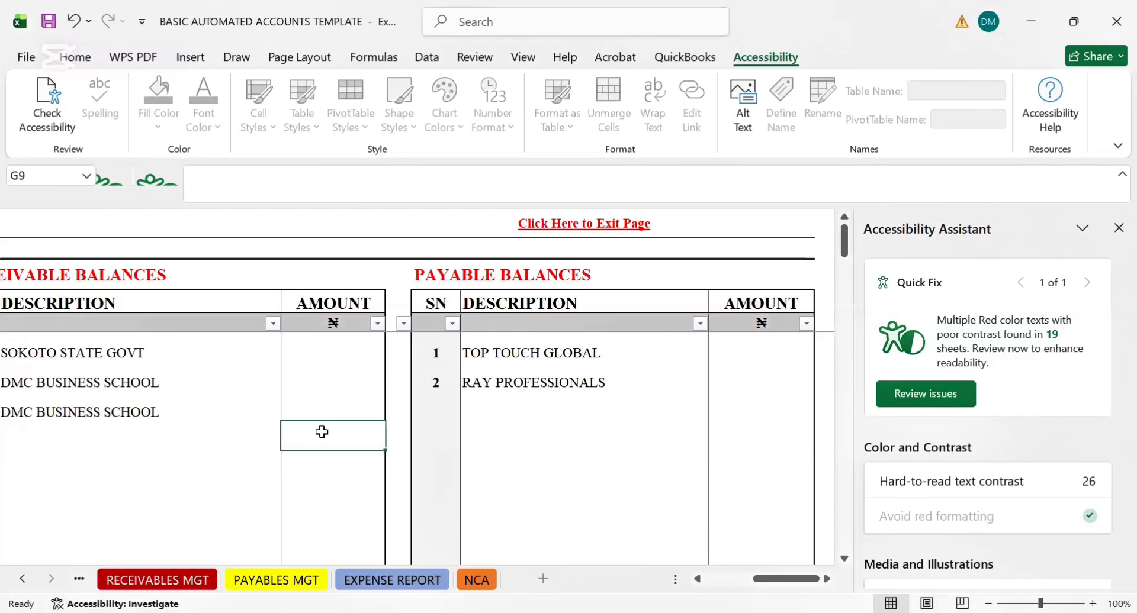
Look across the opening balances from the RAY PROFESSIONALS payable row to the cash and cash equivalent table
click(521, 384)
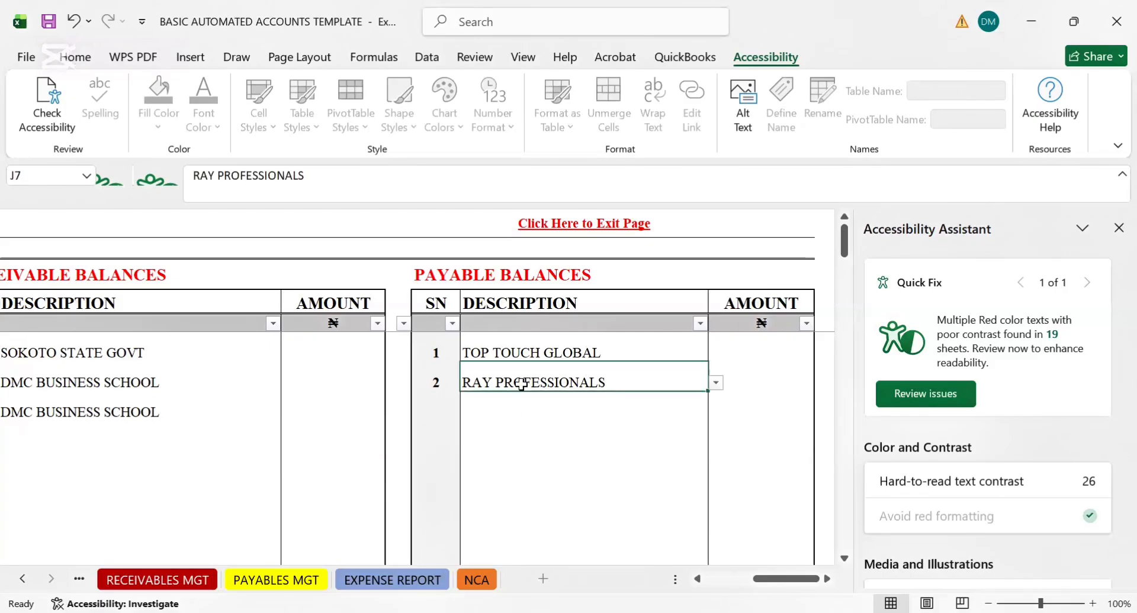
key(Left)
key(Left)
key(Left)
key(Left)
key(Left)
key(Left)
key(Left)
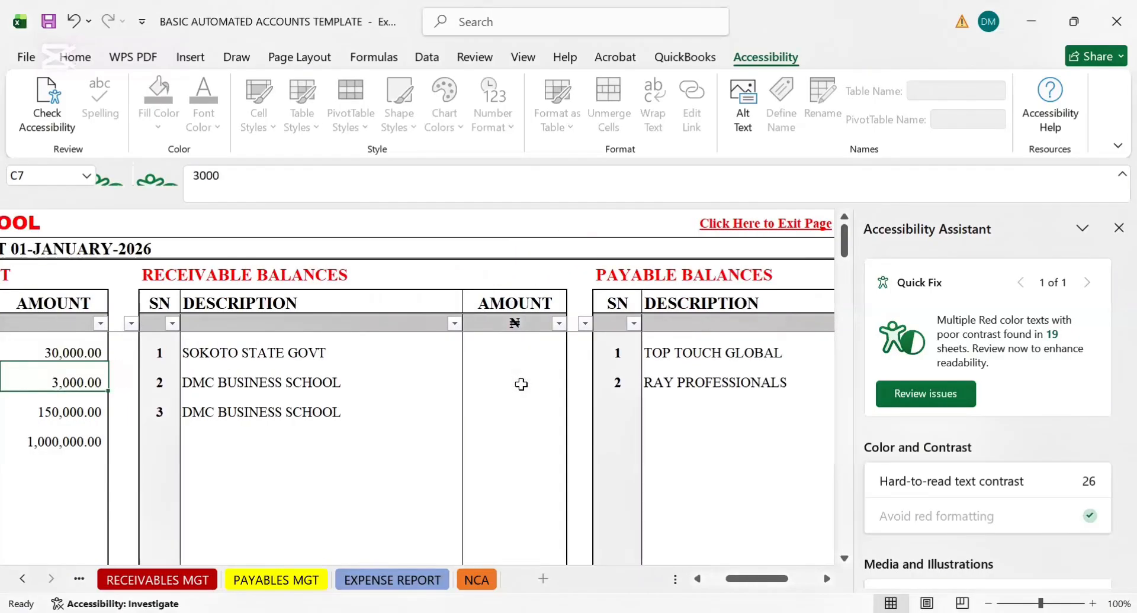
key(Left)
key(Left)
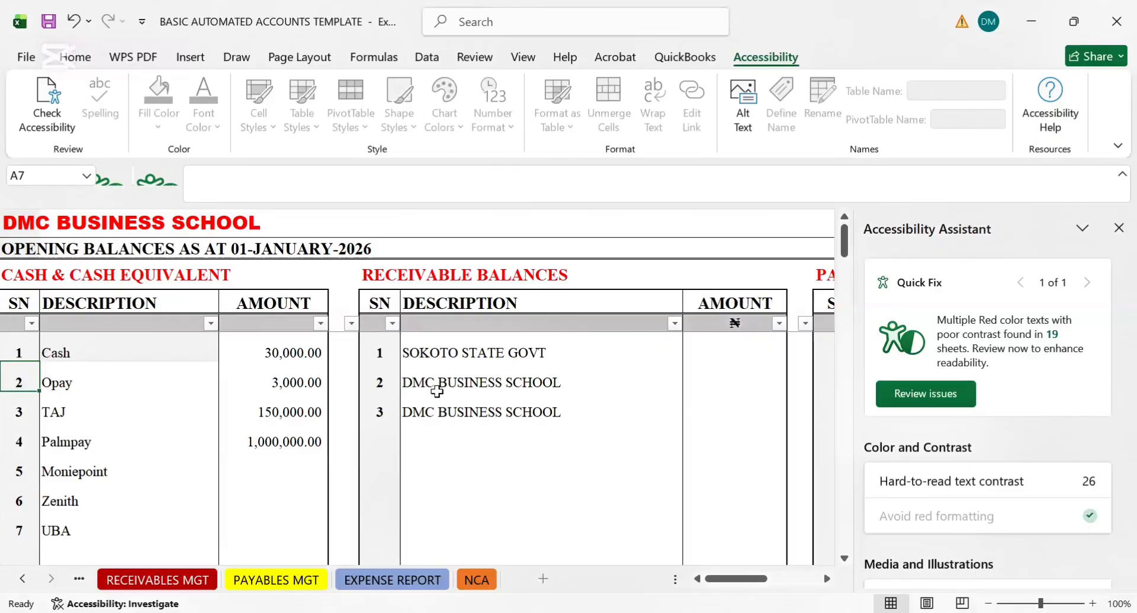
Compare the second receivable entry in the opening balances with the Opay row under CASH & CASH EQUIVALENT
click(432, 383)
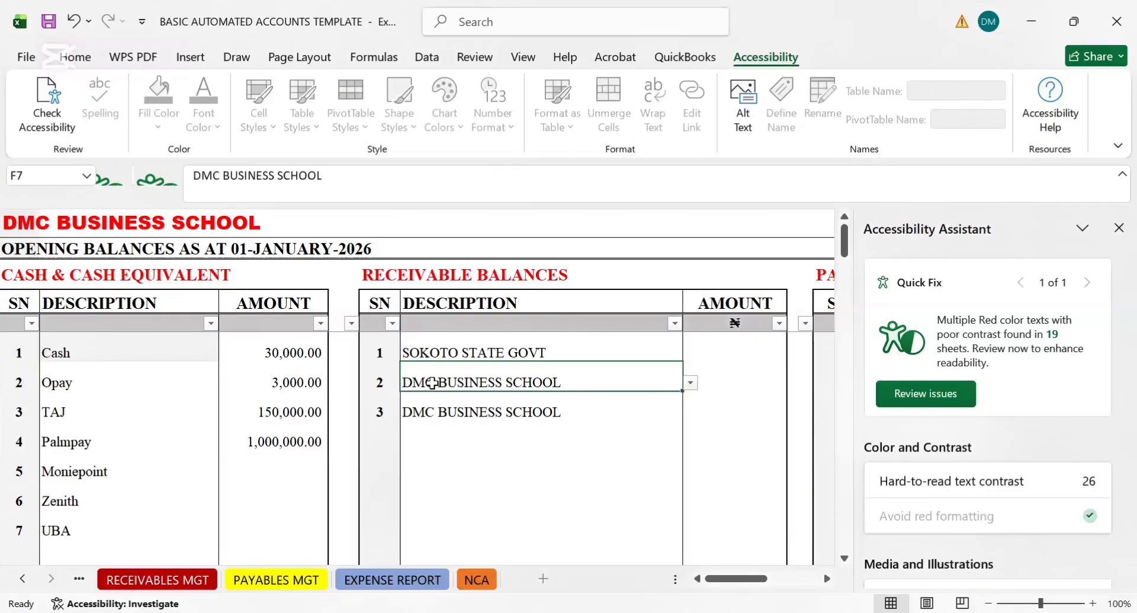
key(Left)
key(Left)
key(Left)
key(Left)
key(Left)
key(Right)
key(Right)
key(Right)
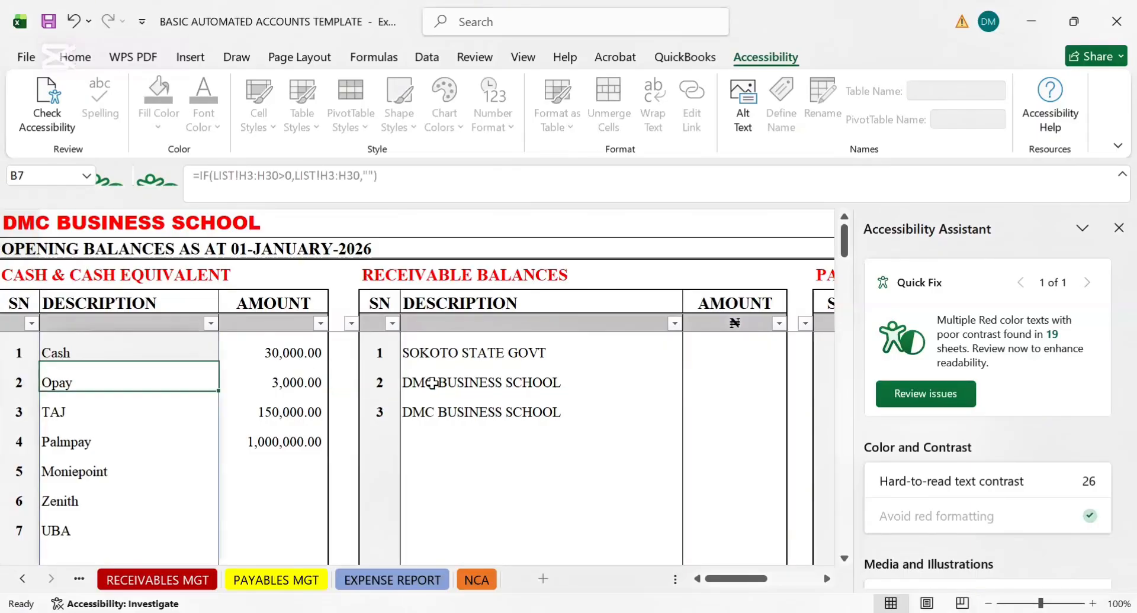
key(Left)
key(Left)
key(Left)
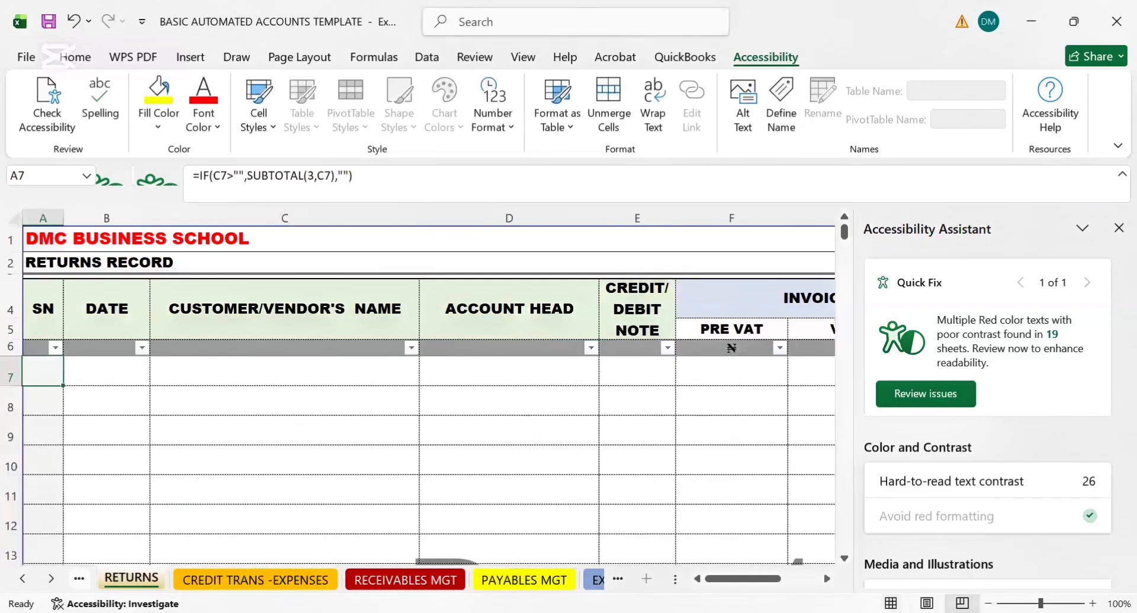
Return from the RETURNS sheet to the ACCRUED REVENUE sheet to view its recorded invoices
key(ctrl+Page_Up)
key(ctrl+Page_Up)
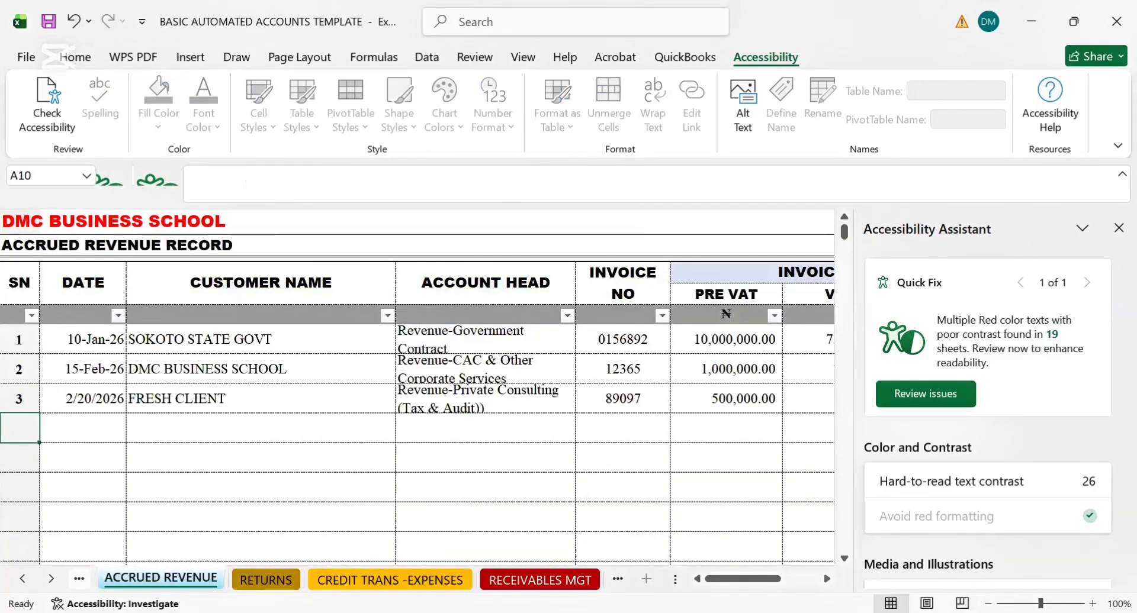